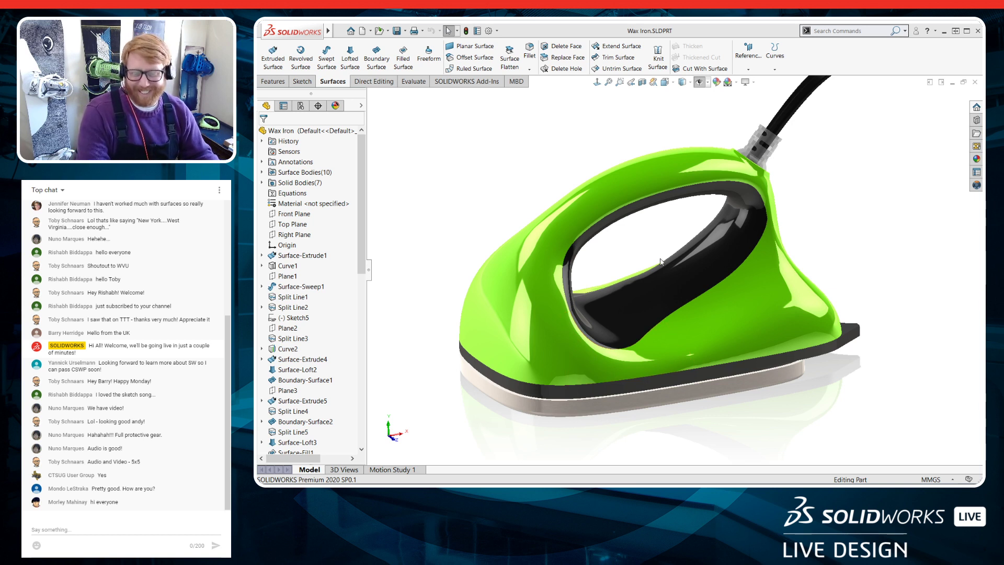
Switch to PowerPoint and examine the build stages in the Wax Iron Walk Through slides, returning to SOLIDWORKS to inspect the finished iron model
mouse_move(612, 480)
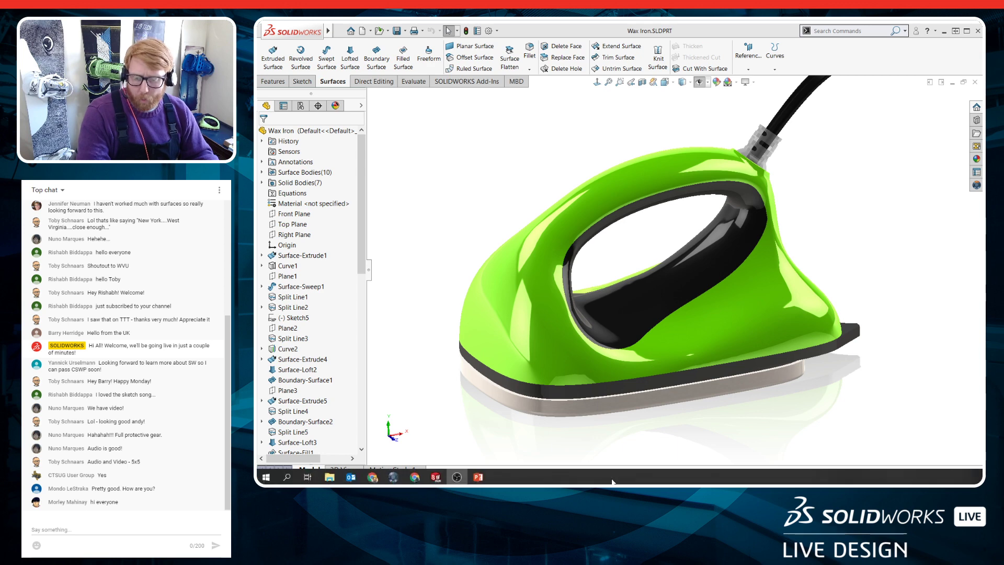
click(478, 477)
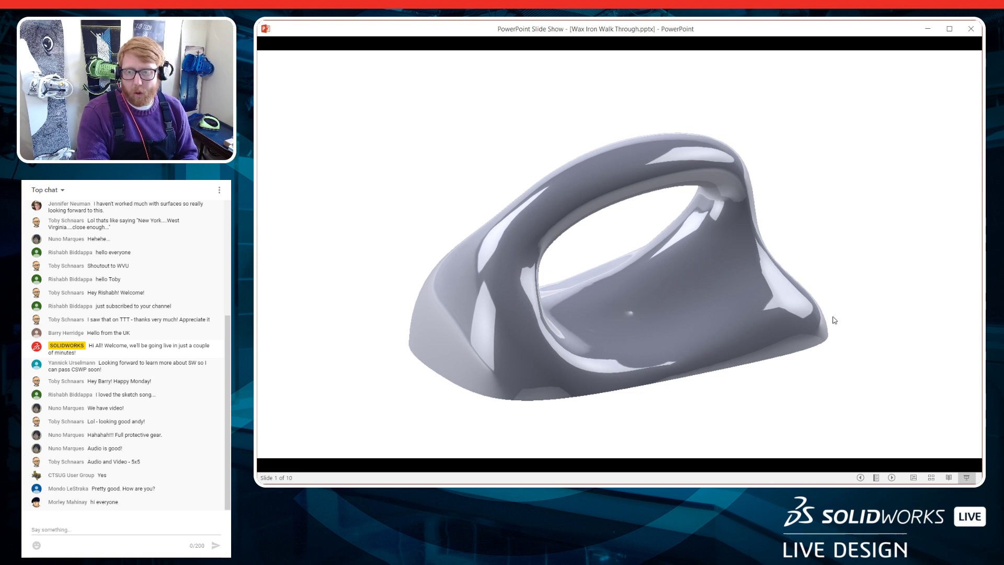
click(866, 304)
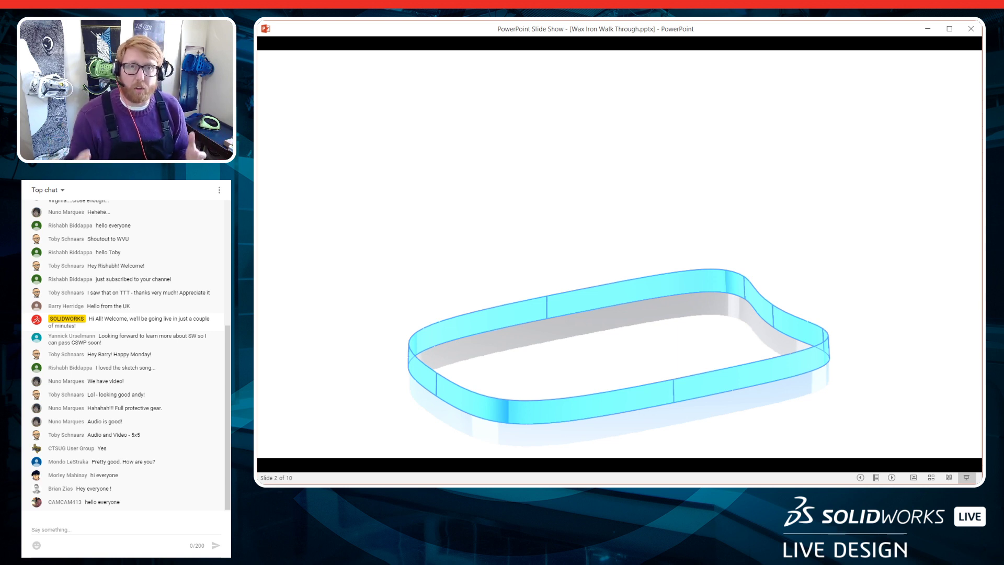
click(864, 287)
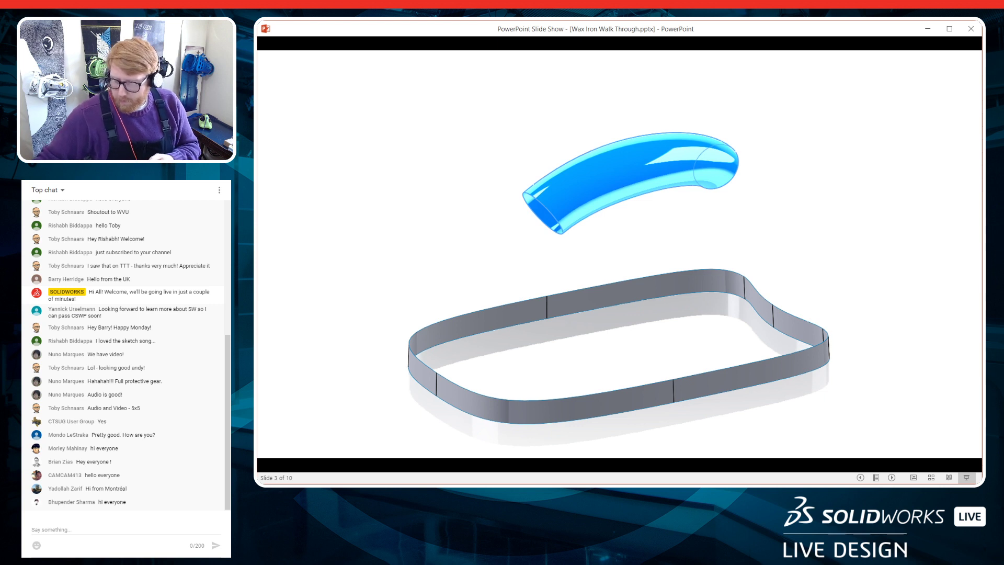
click(872, 253)
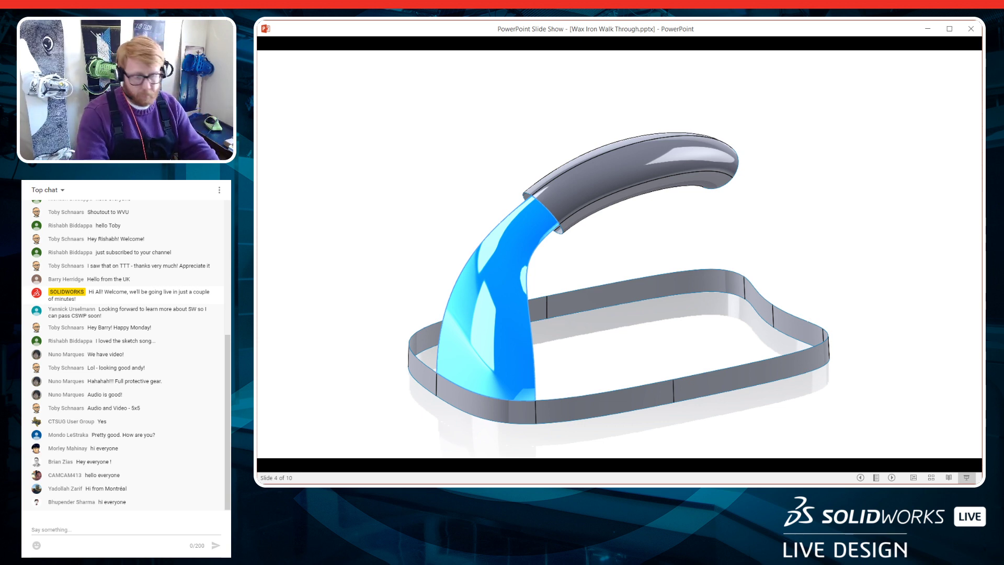
click(786, 246)
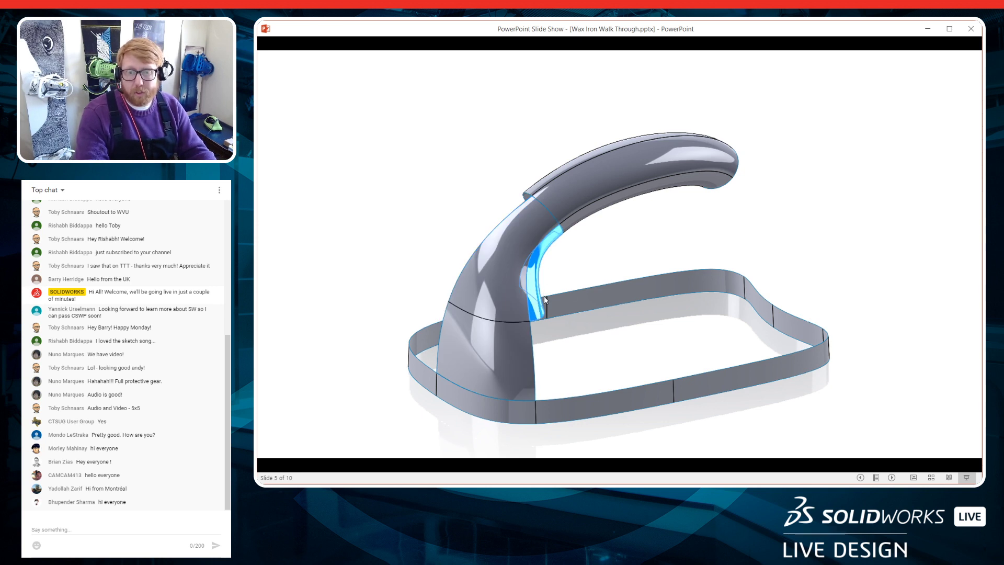
click(665, 322)
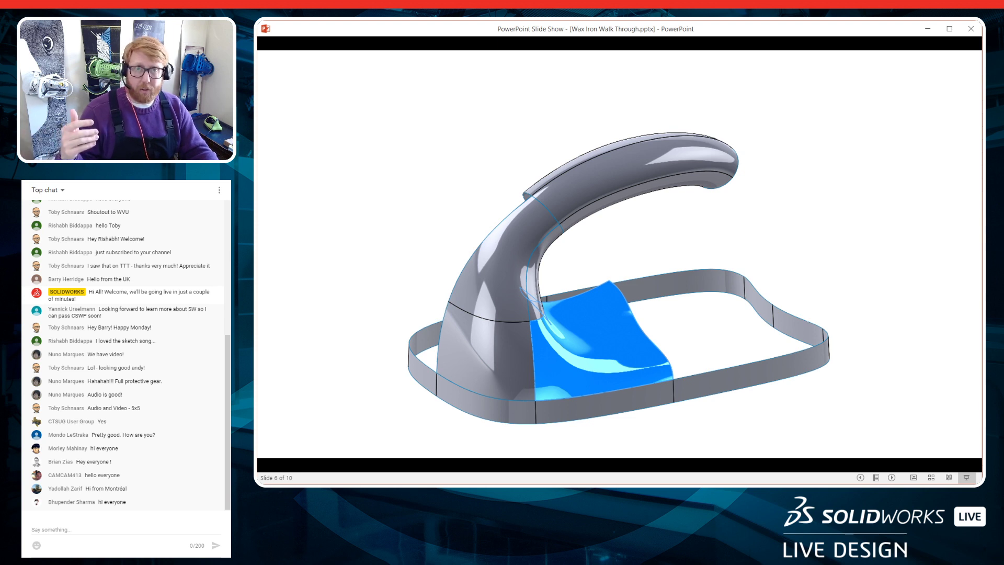
click(835, 308)
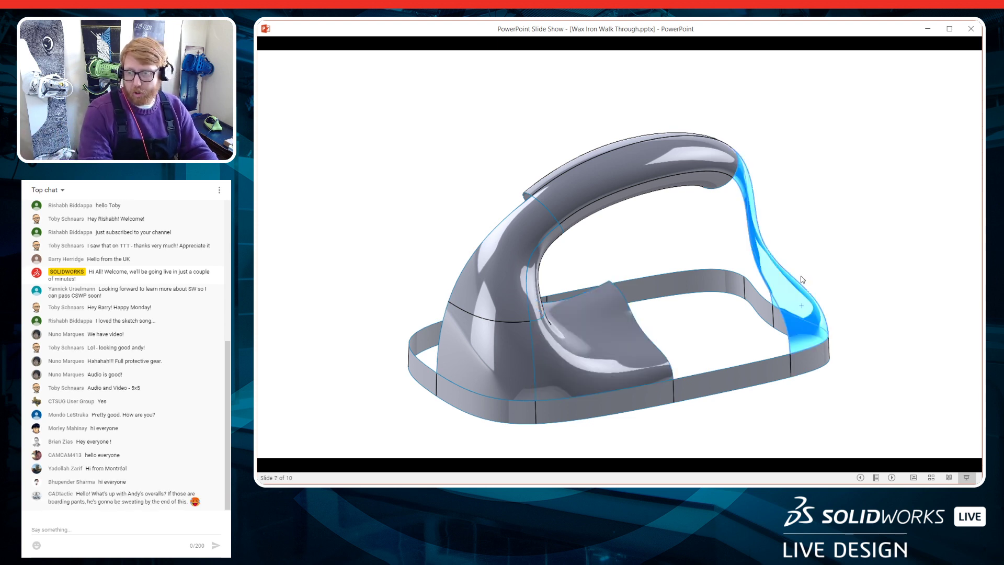
click(842, 256)
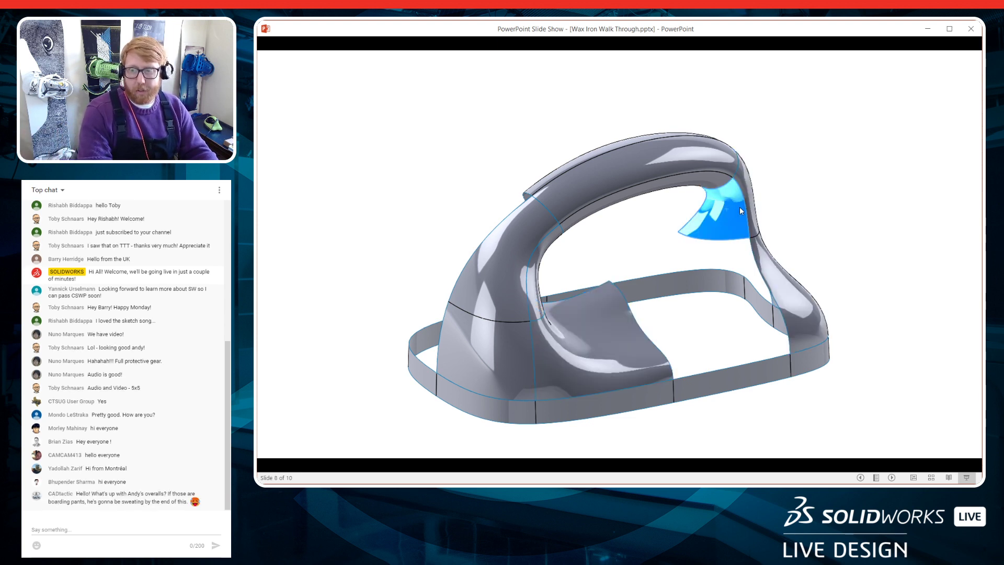
click(854, 212)
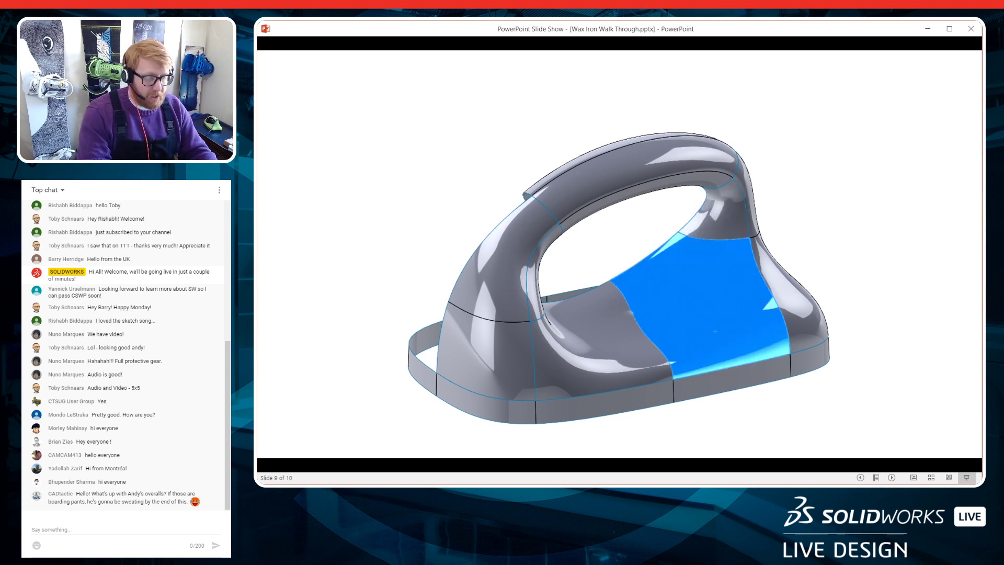
key(Right)
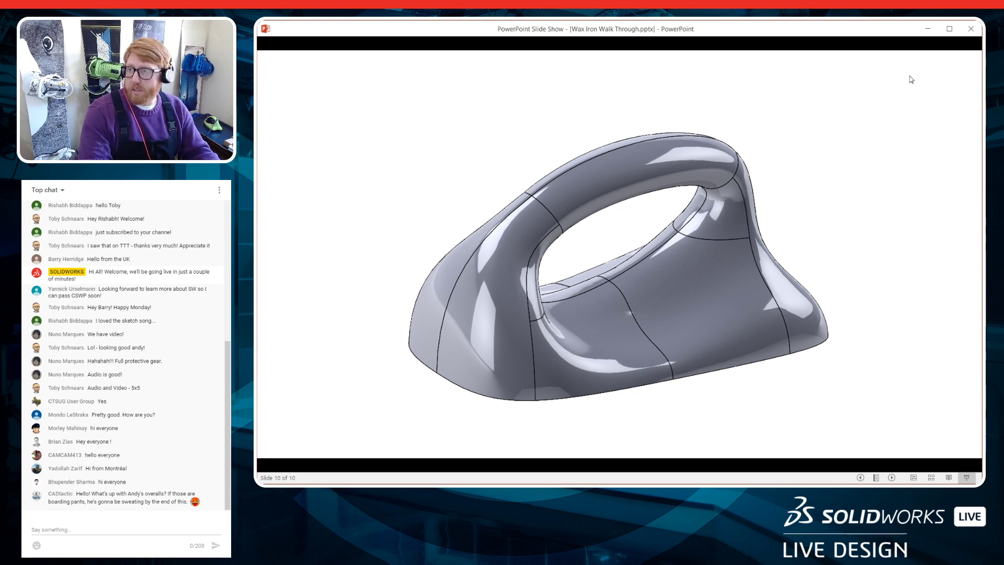
click(971, 29)
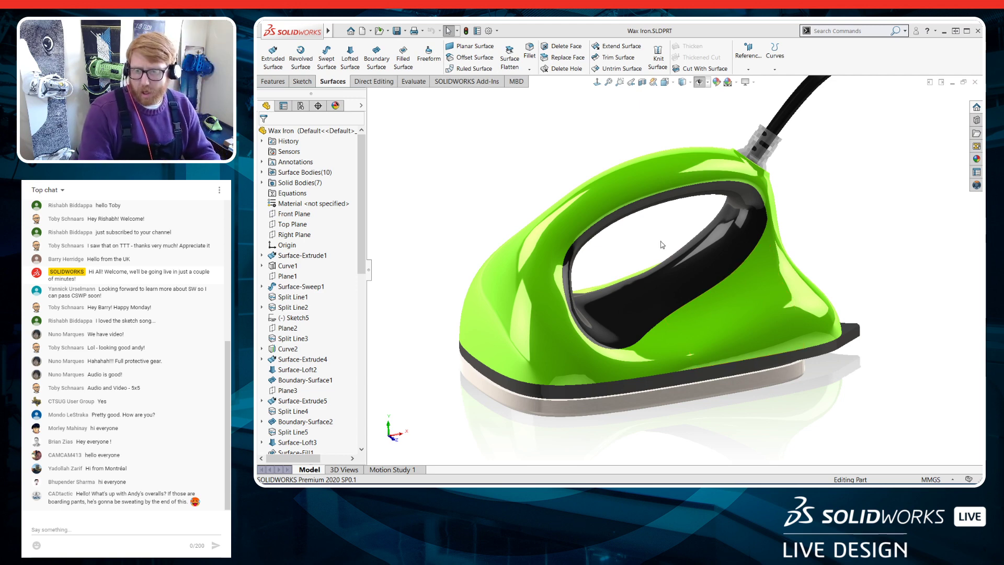
mouse_move(664, 248)
middle_down()
mouse_move(662, 217)
mouse_move(668, 287)
mouse_move(668, 243)
middle_up()
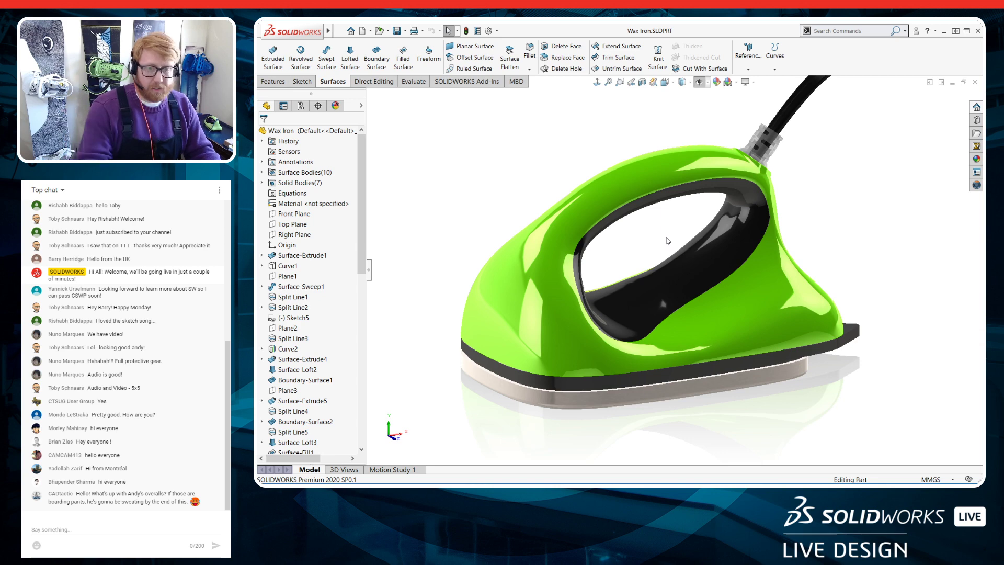
mouse_move(668, 241)
middle_down()
mouse_move(647, 241)
mouse_move(650, 261)
middle_up()
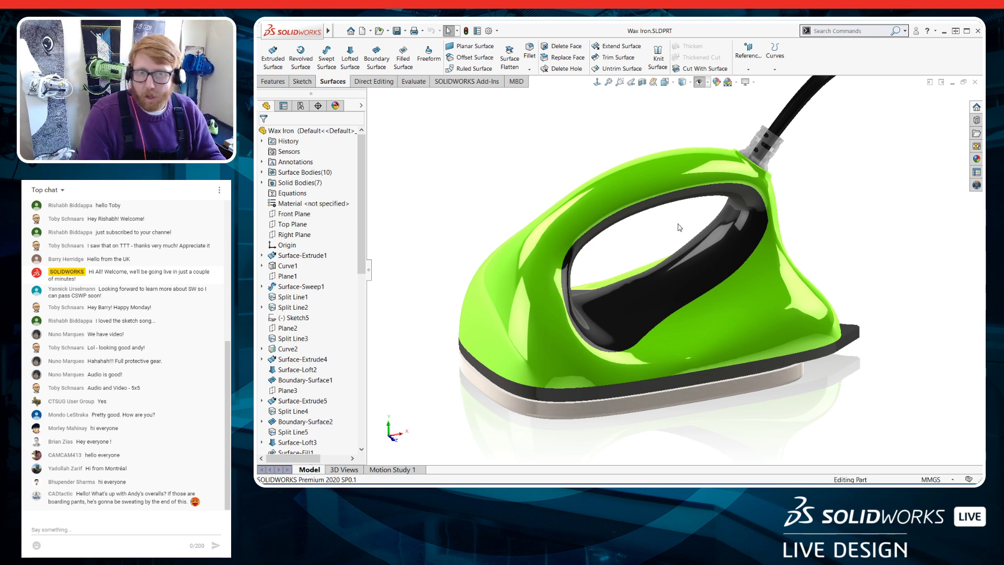
Create a new part document and open a sketch on its Top Plane
click(362, 30)
click(605, 351)
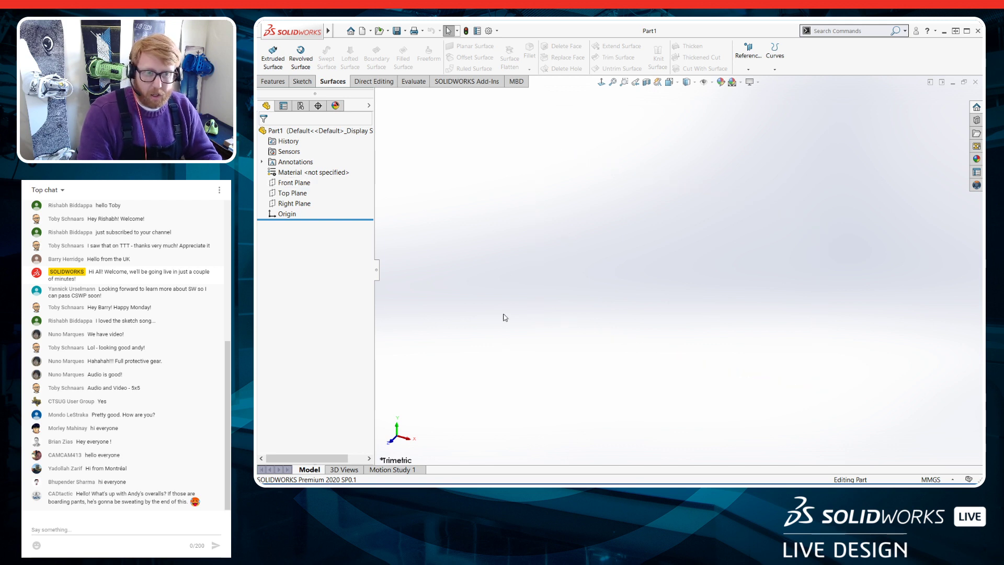
click(292, 193)
click(306, 183)
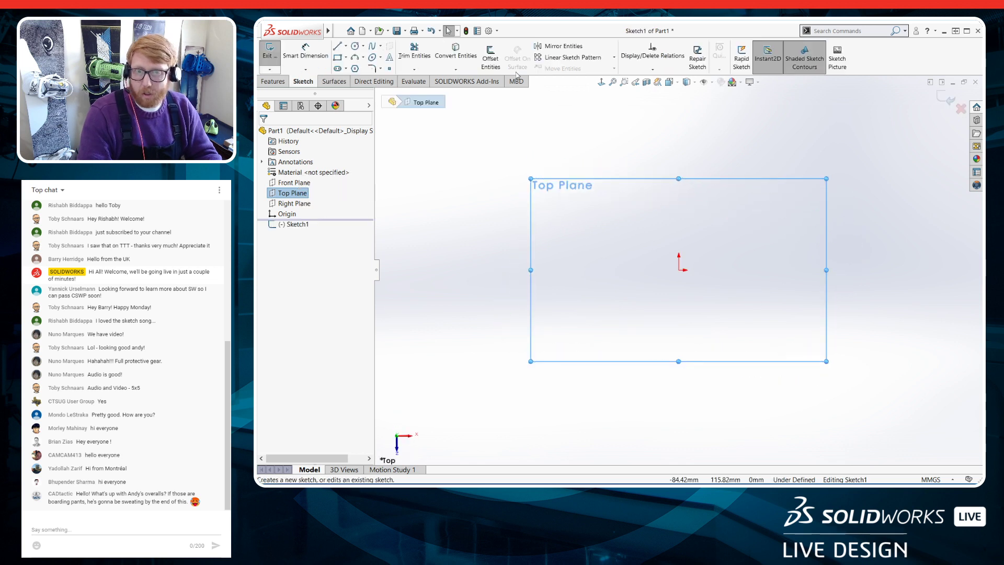
Sketch a center rectangle from midpoints, about 151 by 100 mm, centred on the origin
click(346, 58)
click(372, 79)
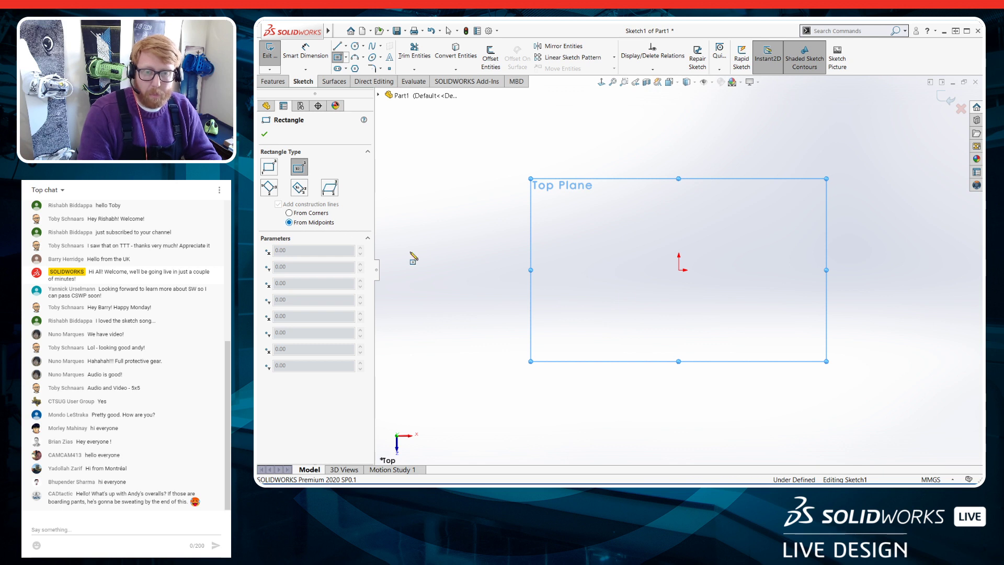
click(679, 270)
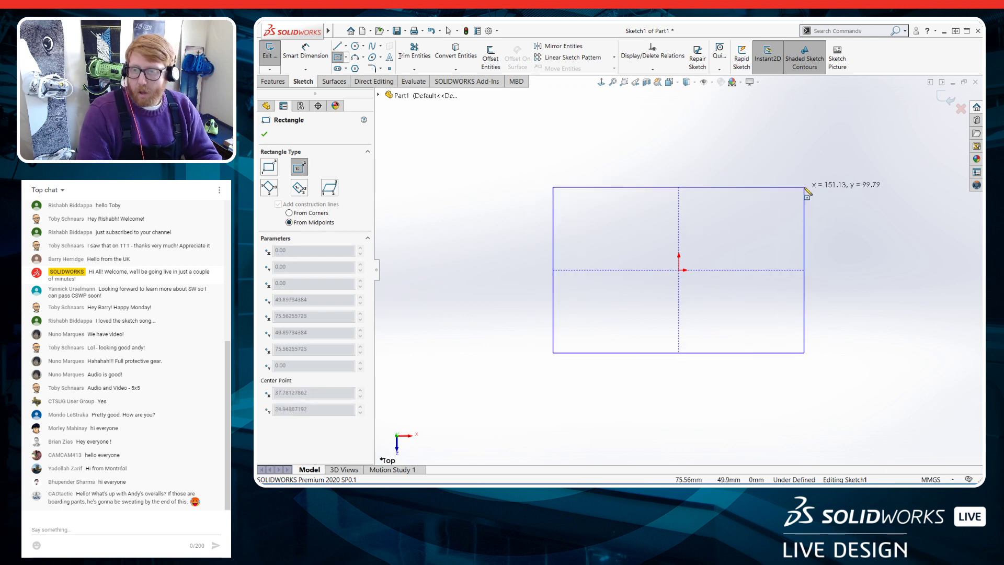
click(805, 187)
Dimension the rectangle's upper edge with a width of 160 mm
right_drag(890, 385, 873, 126)
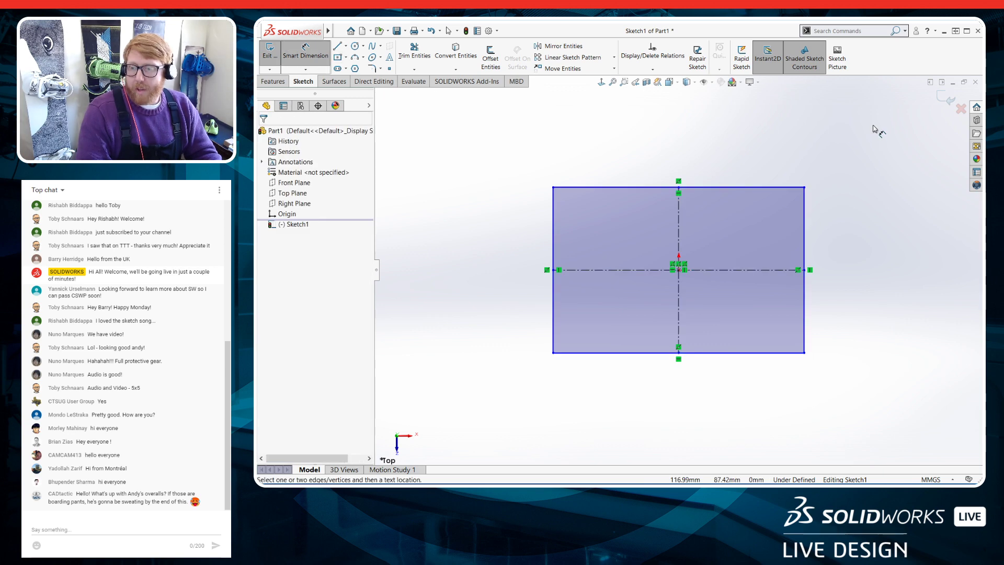
click(717, 188)
click(680, 148)
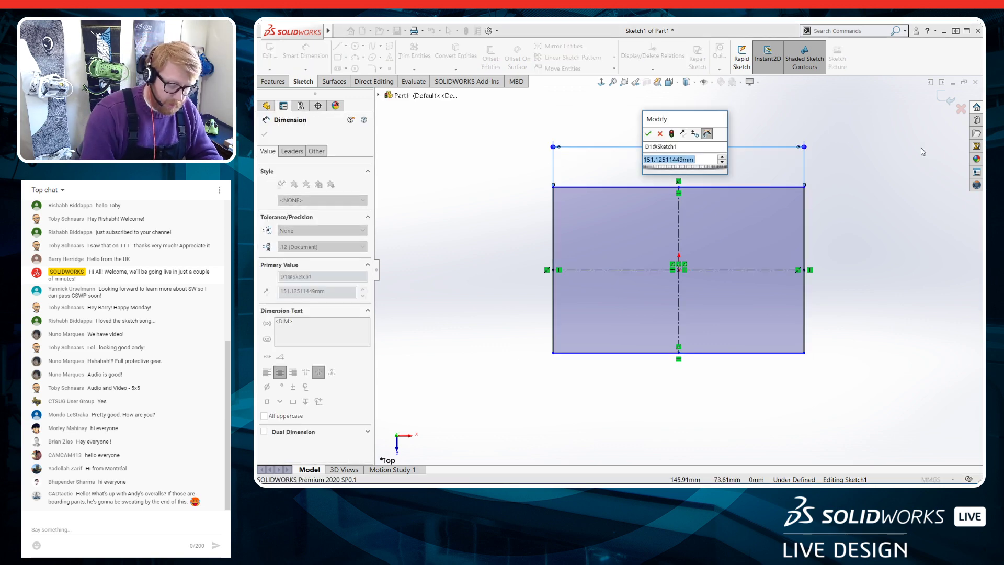
text(160)
key(Return)
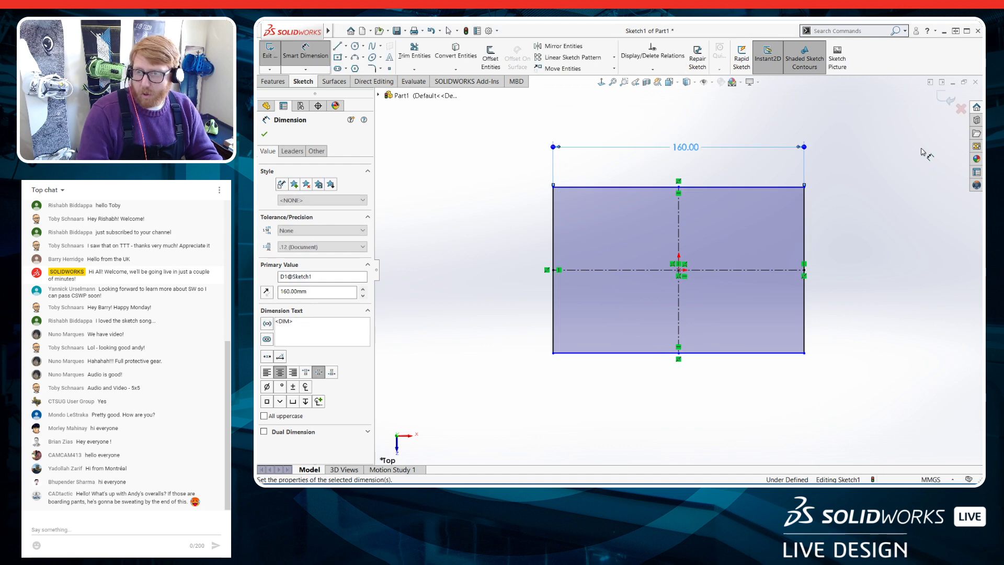
Dimension the rectangle's left edge with a height of 110 mm
click(553, 238)
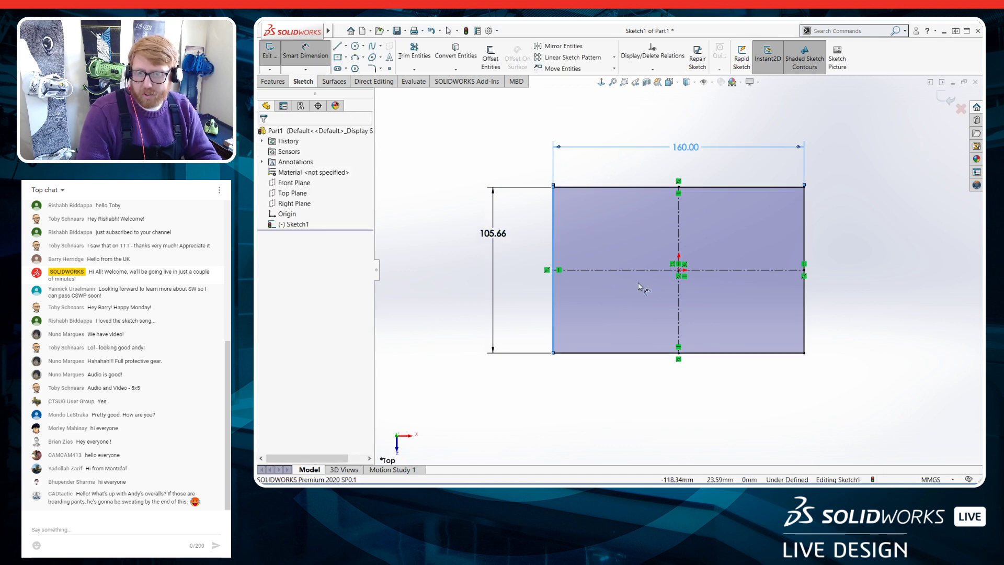
click(494, 229)
key(Return)
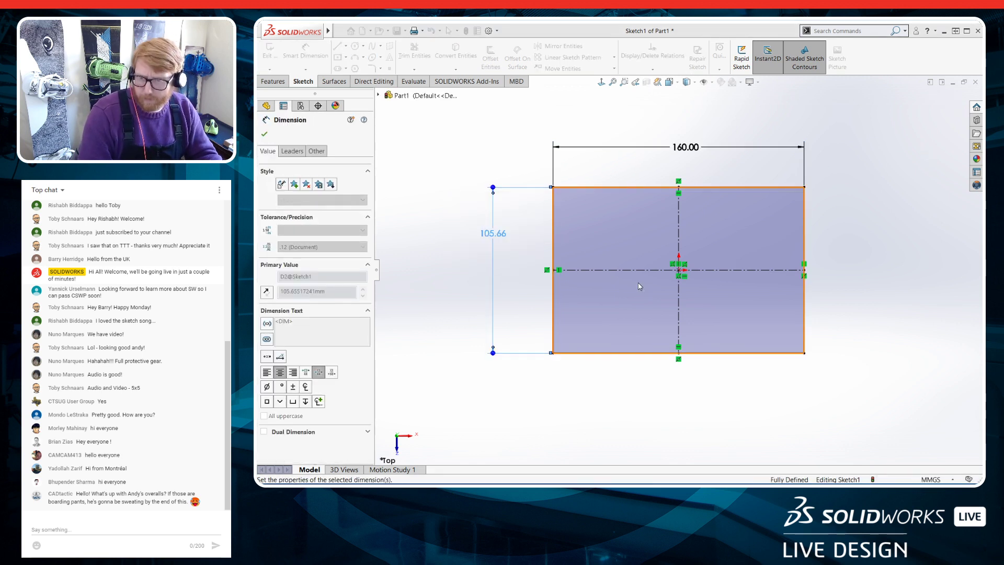
scroll(785, 242, down, 1)
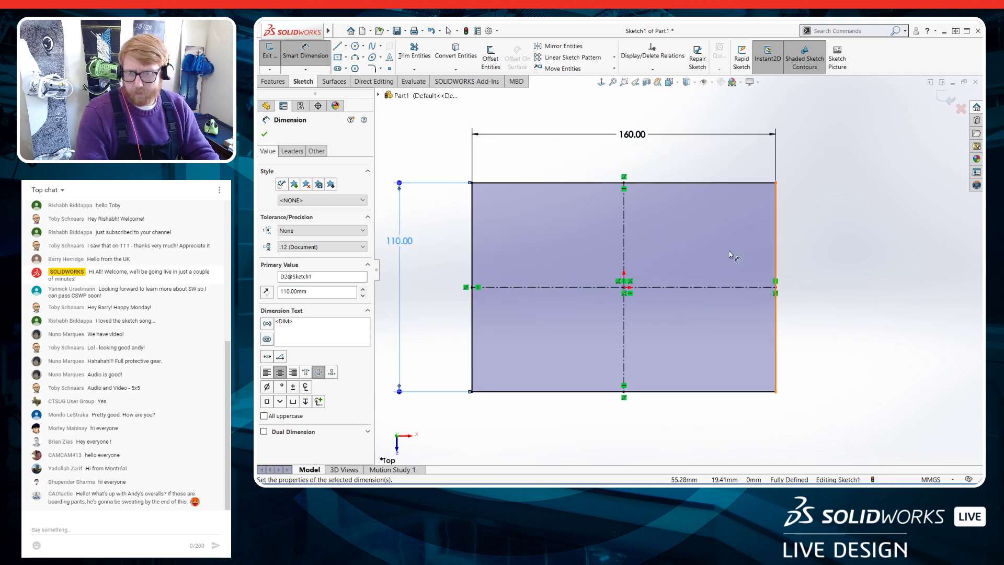
scroll(809, 243, up, 1)
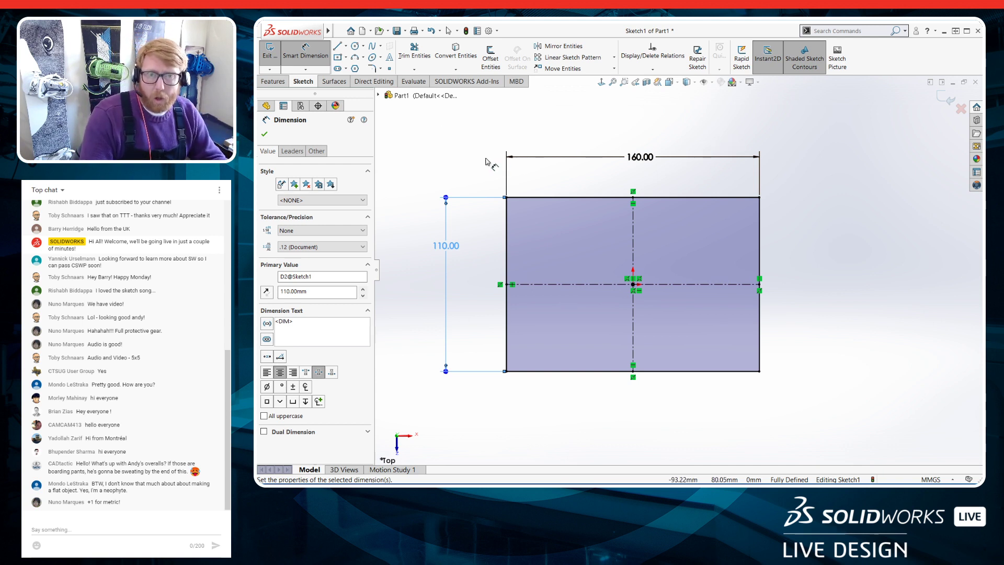
Draw a nine-point spline from the midpoint of the rectangle's left edge, curving past the lower-left corner, to the lower edge's midpoint
click(373, 46)
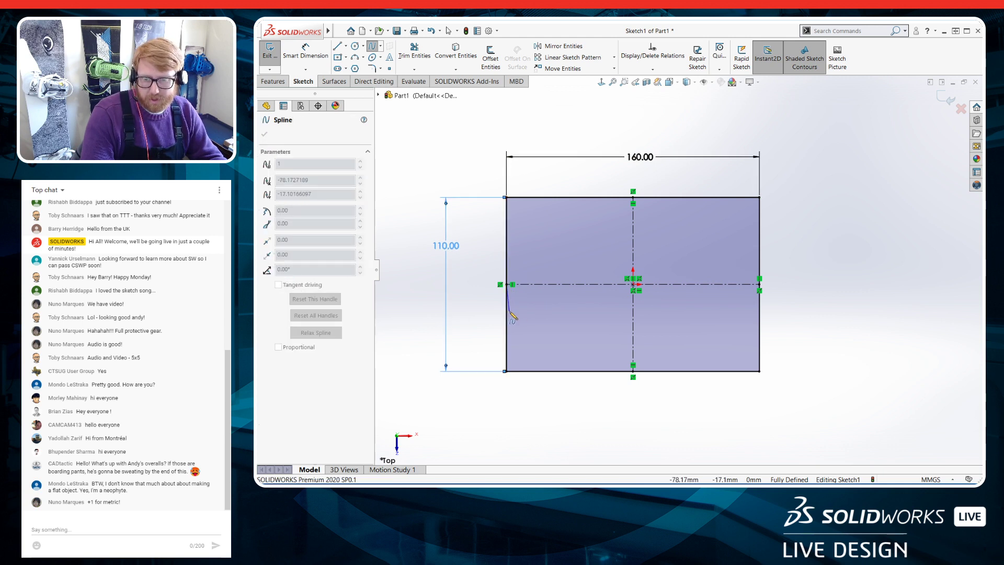
click(507, 285)
click(518, 335)
click(528, 345)
click(547, 356)
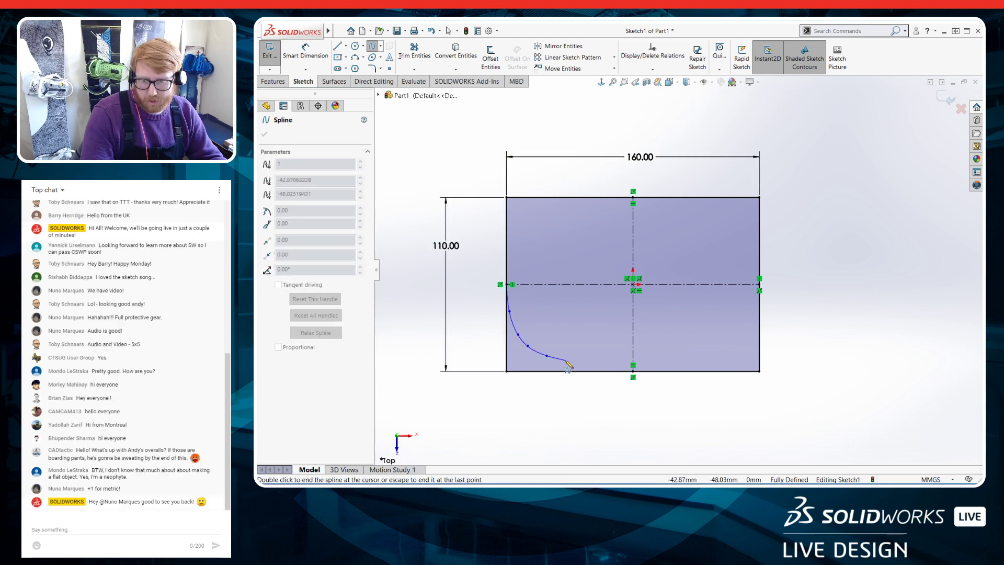
click(568, 361)
click(593, 366)
click(610, 367)
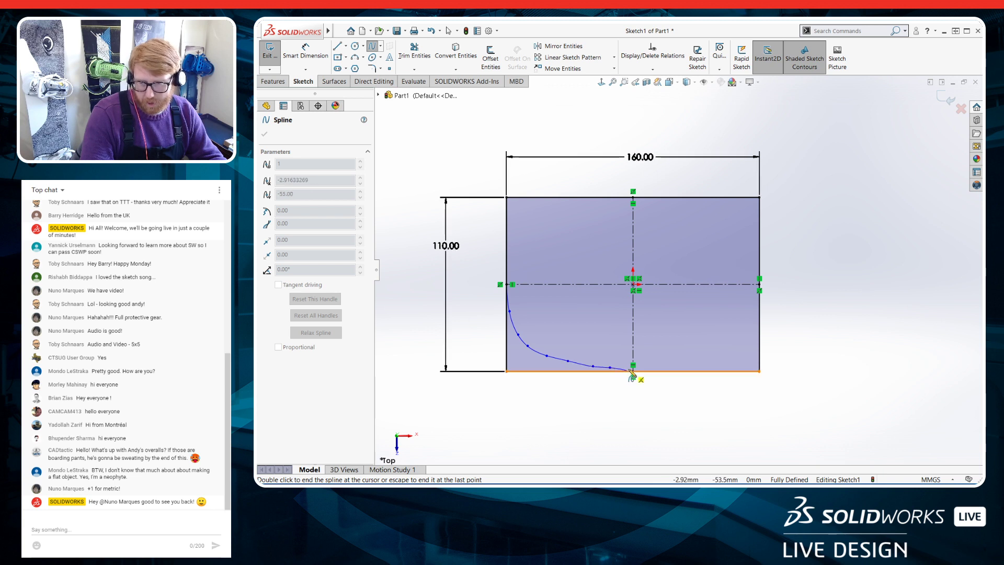
double_click(633, 371)
key(Escape)
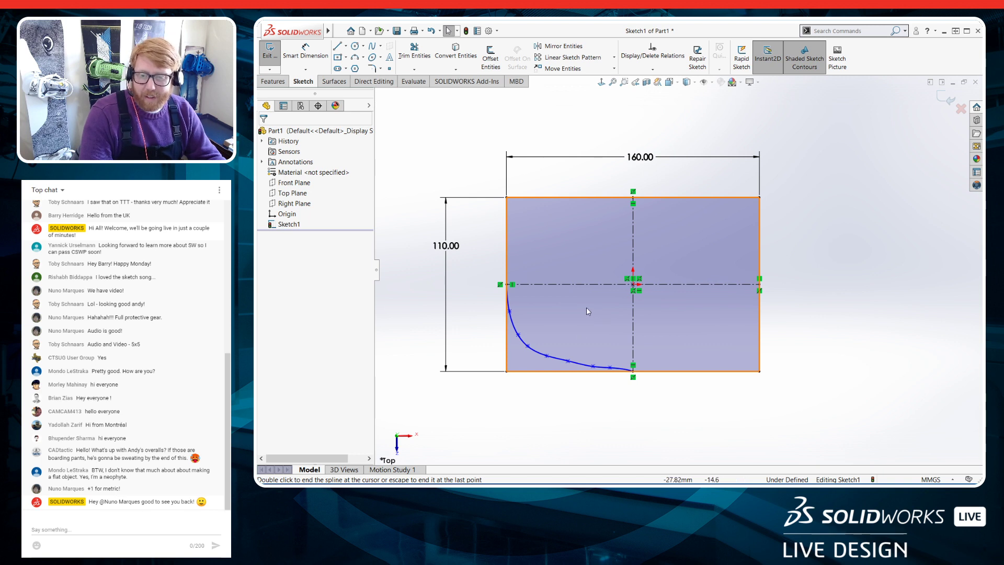
Make the spline's end handle horizontal at the rectangle's lower edge and its start handle vertical at the left edge
scroll(586, 357, down, 3)
click(617, 356)
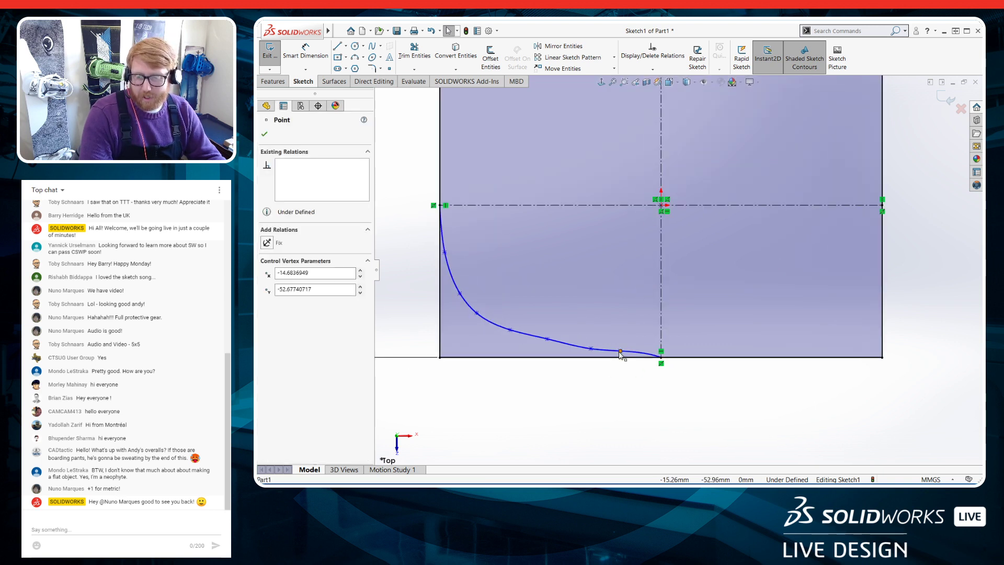
click(648, 354)
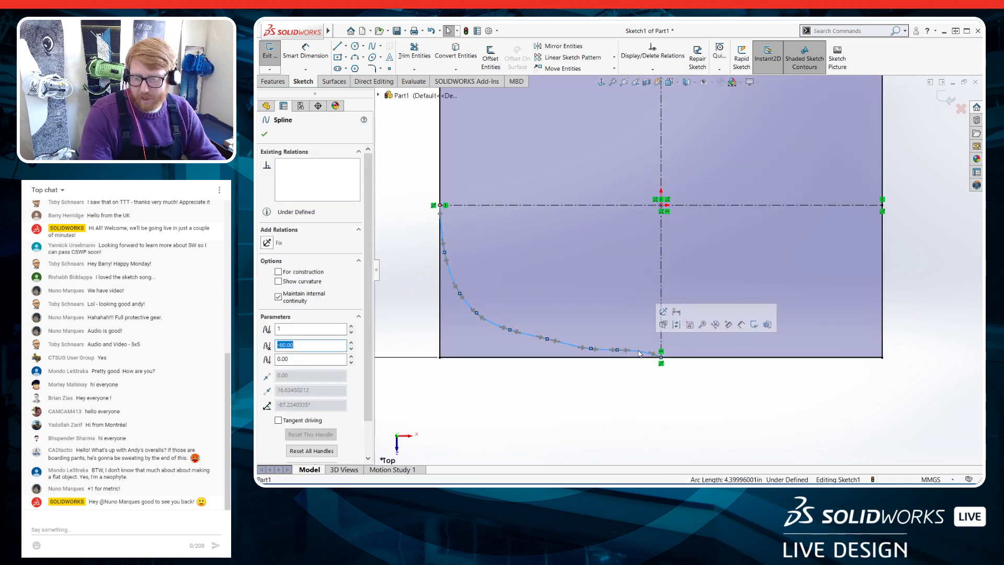
click(649, 357)
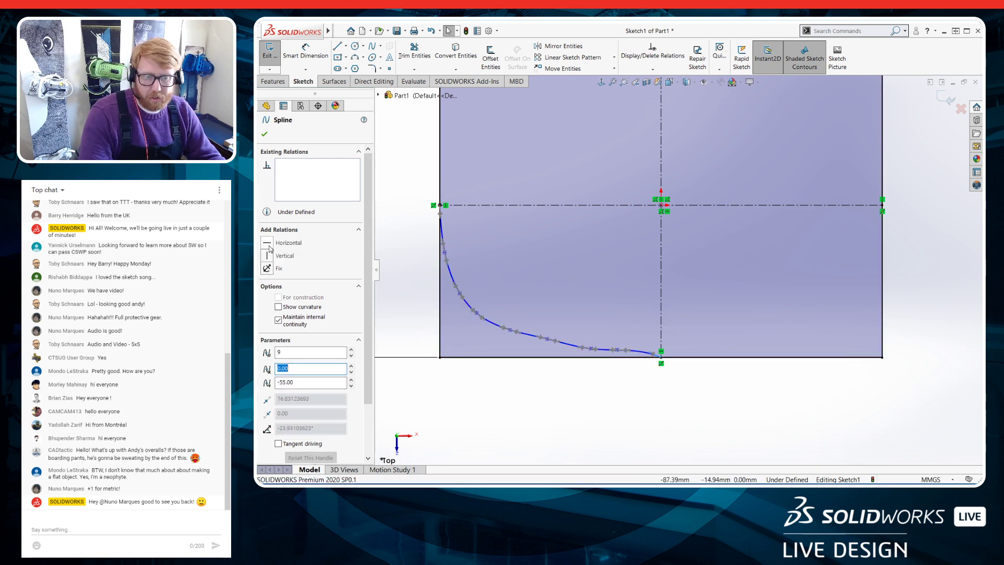
click(268, 244)
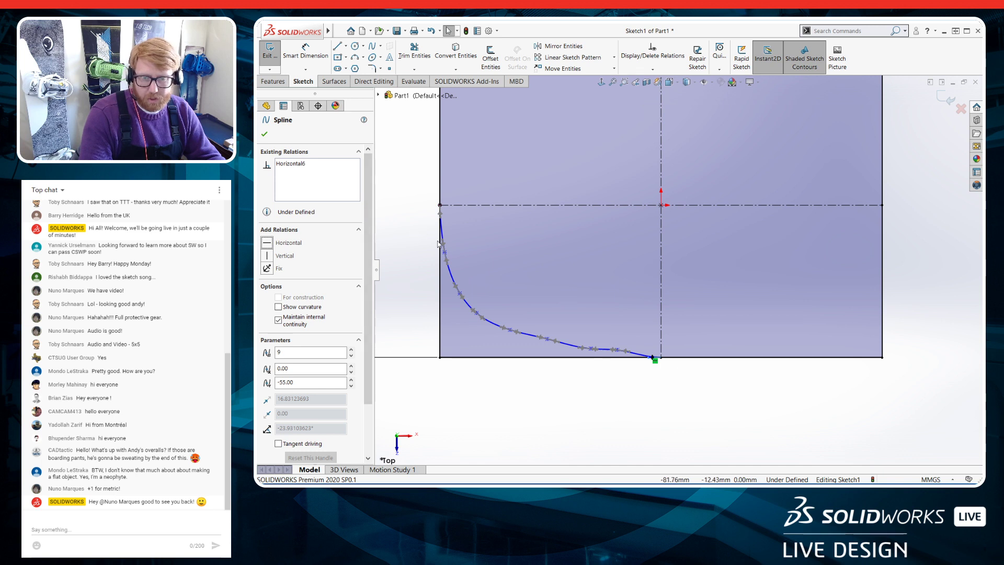
click(441, 206)
click(267, 256)
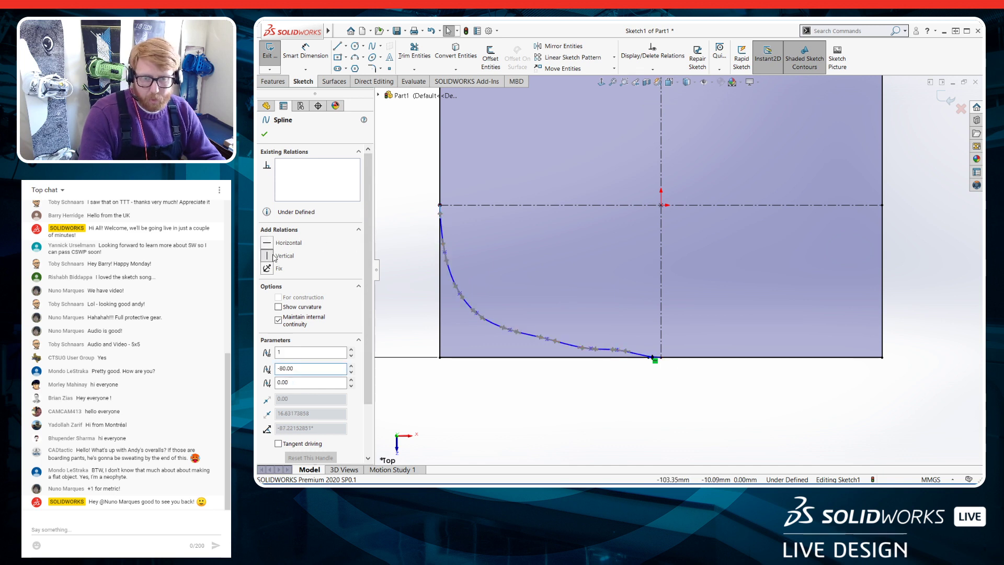
scroll(591, 303, down, 1)
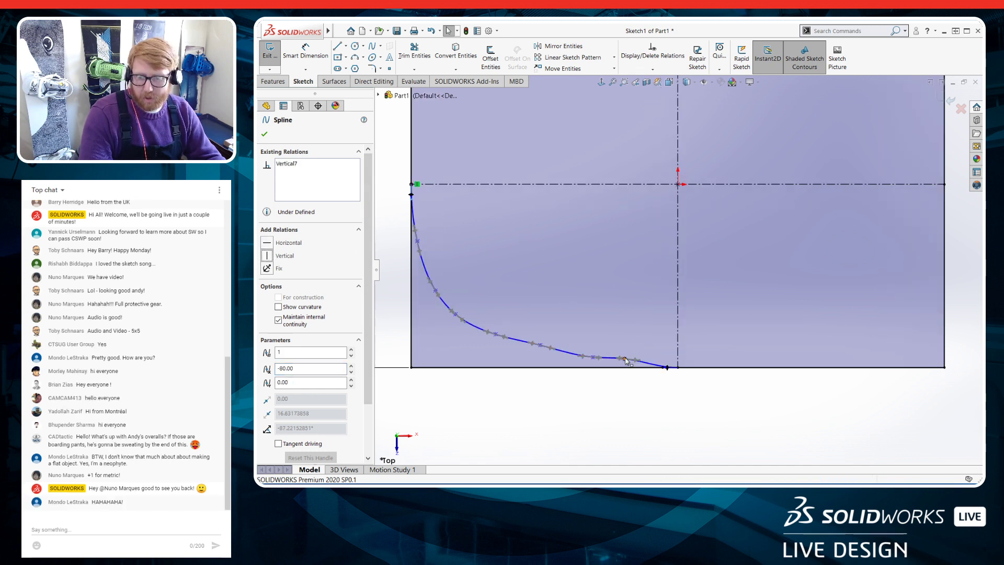
Reposition the interior points of the lower-left spline to smooth its curve toward the rectangle's lower edge
click(626, 359)
drag(625, 360, 530, 347)
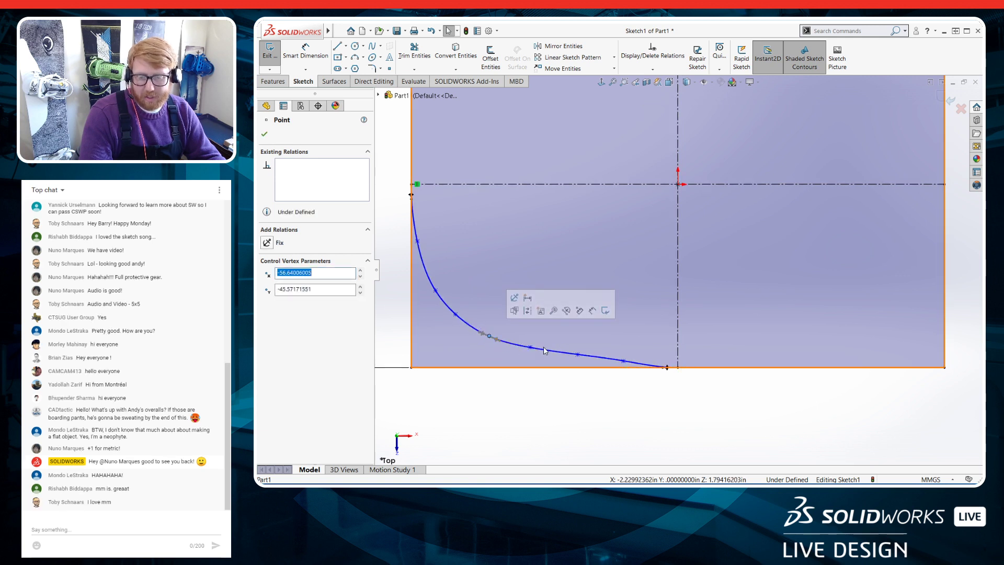
click(562, 394)
key(z)
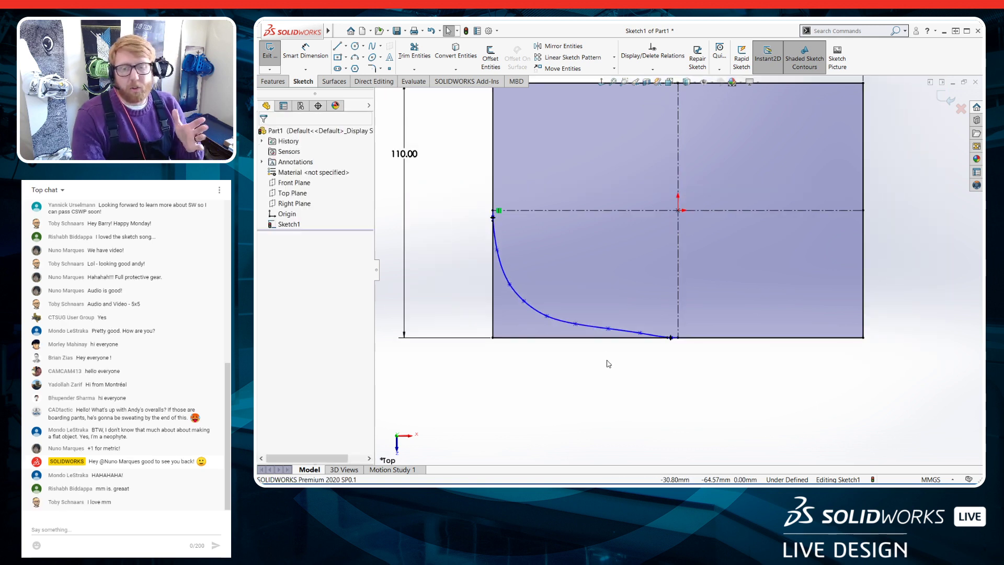
Show curvature combs on the lower-left spline and reduce the comb scale to 48
right_click(598, 328)
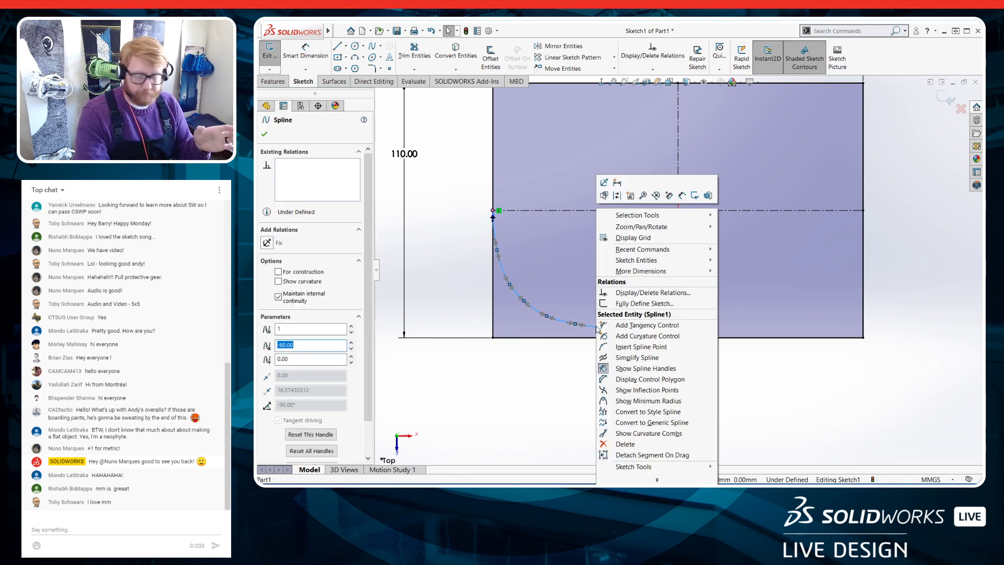
click(646, 433)
key(z)
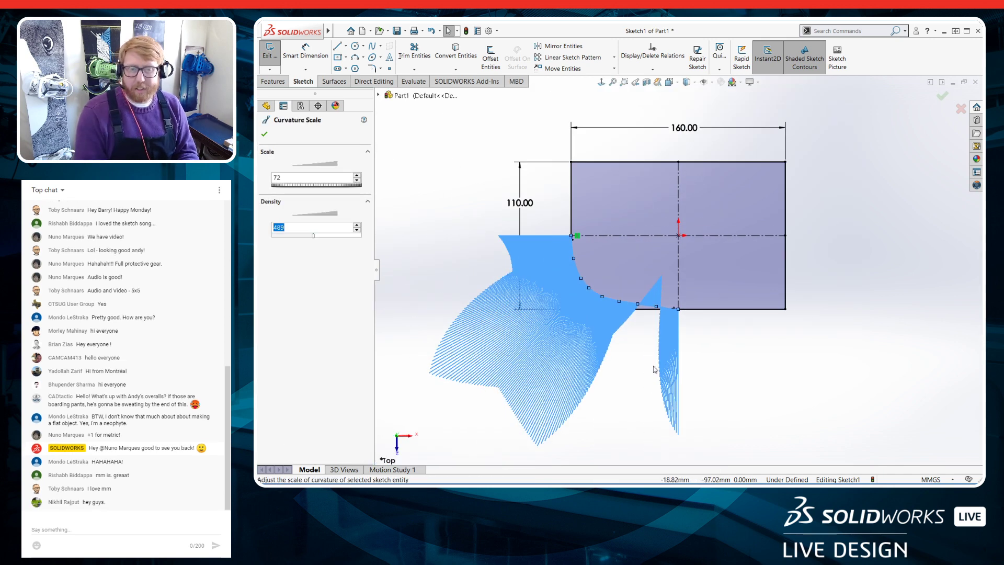
drag(301, 185, 289, 185)
key(Return)
scroll(640, 366, down, 3)
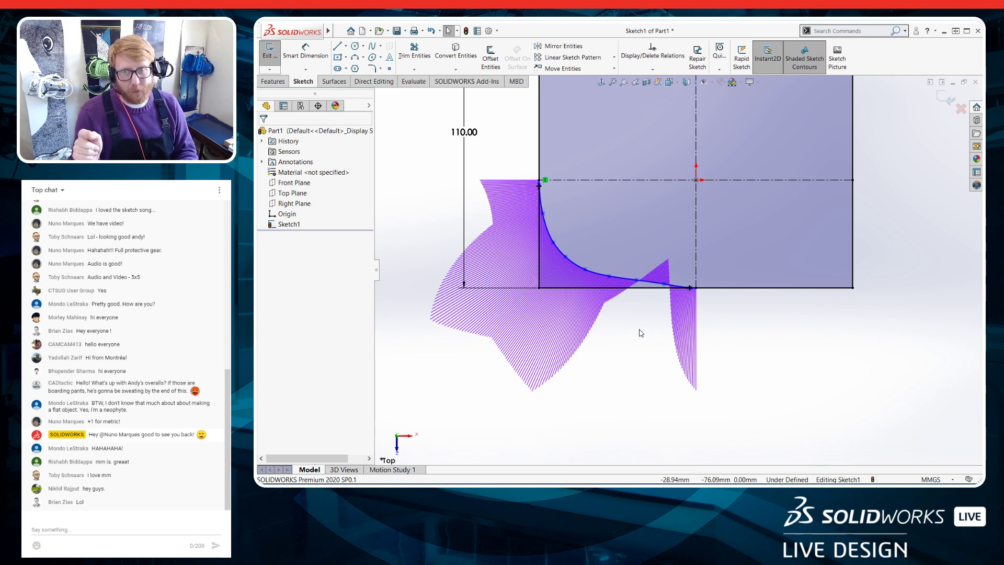
Draw a two-point spline from the midpoint of the rectangle's left edge to the midpoint of its upper edge
key(f)
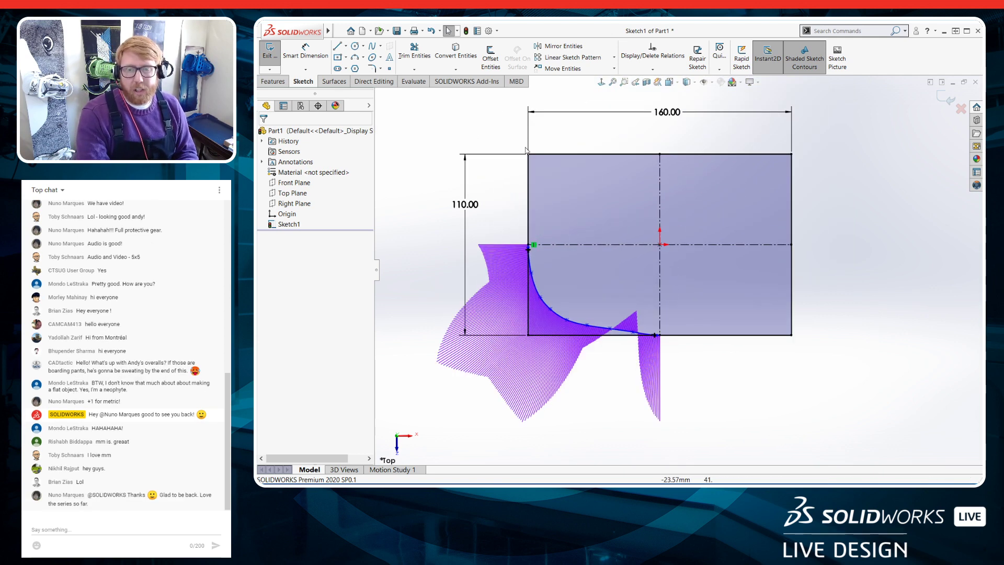
click(372, 46)
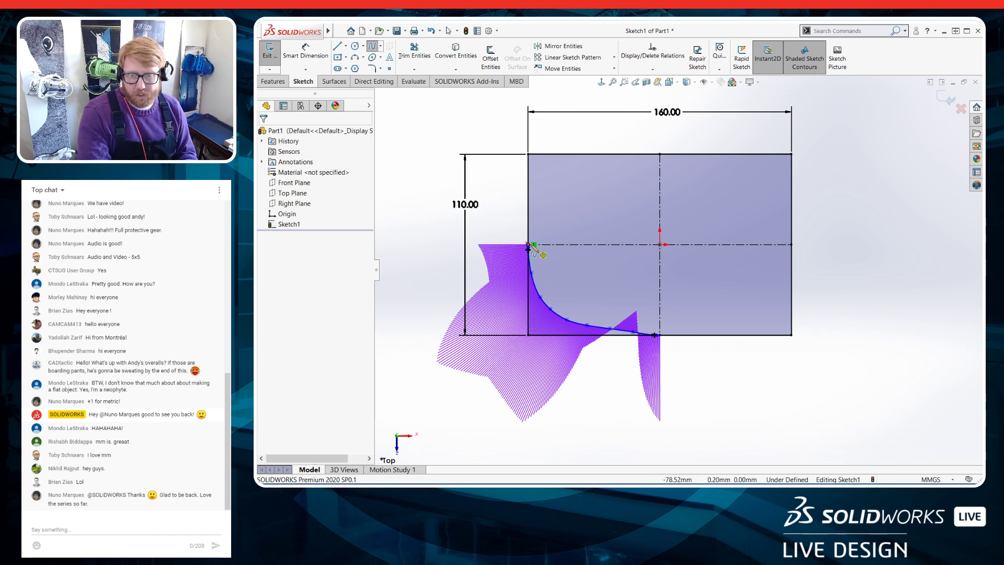
click(529, 247)
click(661, 154)
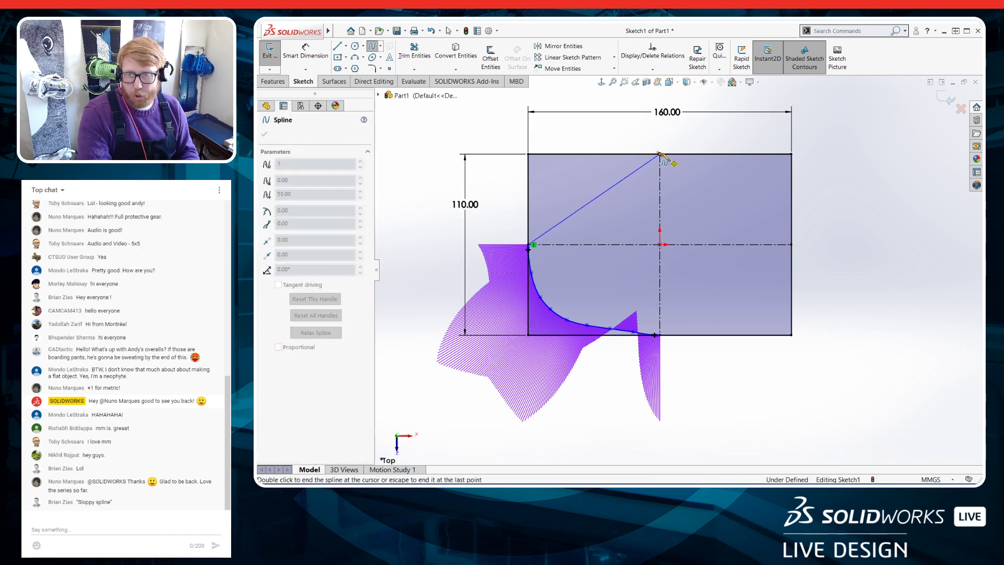
key(Escape)
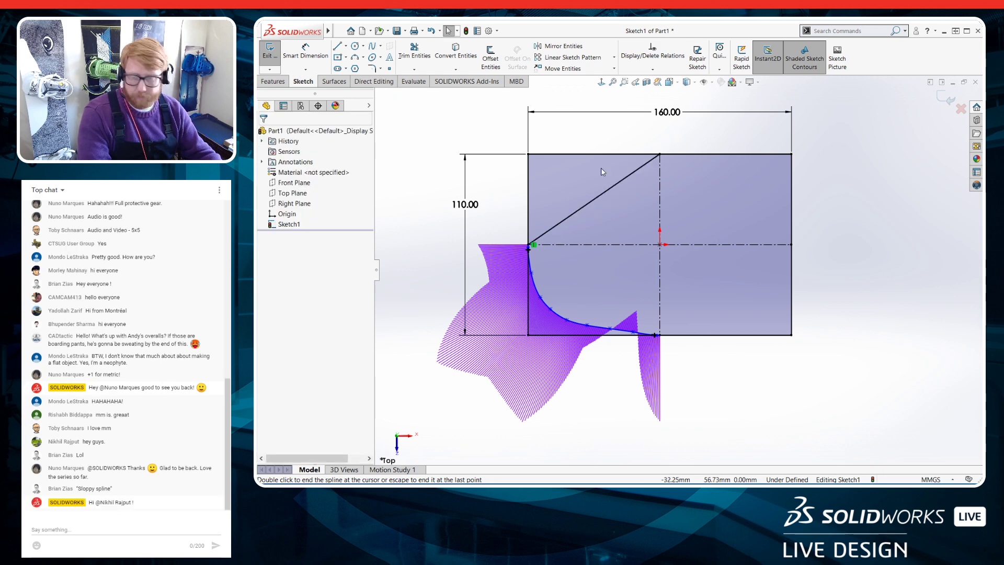
Pull out the upper-left spline's handles, aligning the end handle with the upper edge and making the start handle vertical
click(623, 179)
drag(610, 189, 602, 158)
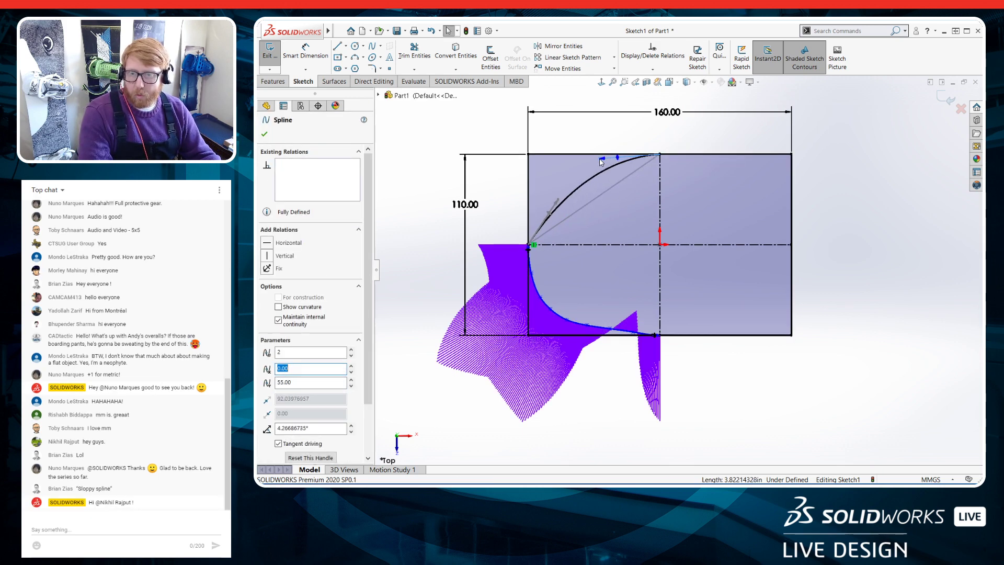
drag(559, 199, 507, 195)
click(268, 256)
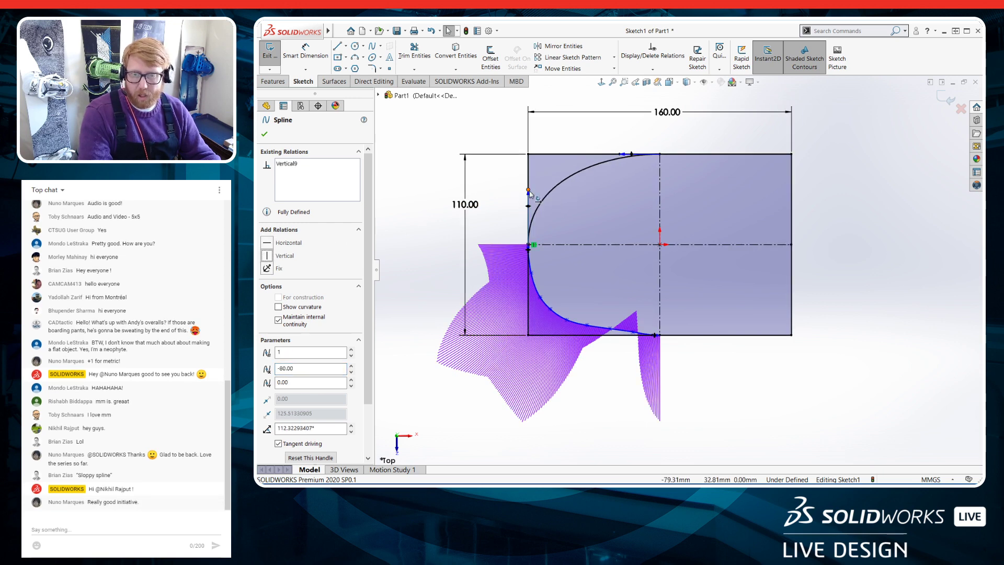
Lengthen both handles of the upper-left spline so that the curve bulges toward the rectangle's corner
scroll(592, 140, down, 2)
drag(499, 212, 500, 190)
drag(631, 166, 550, 170)
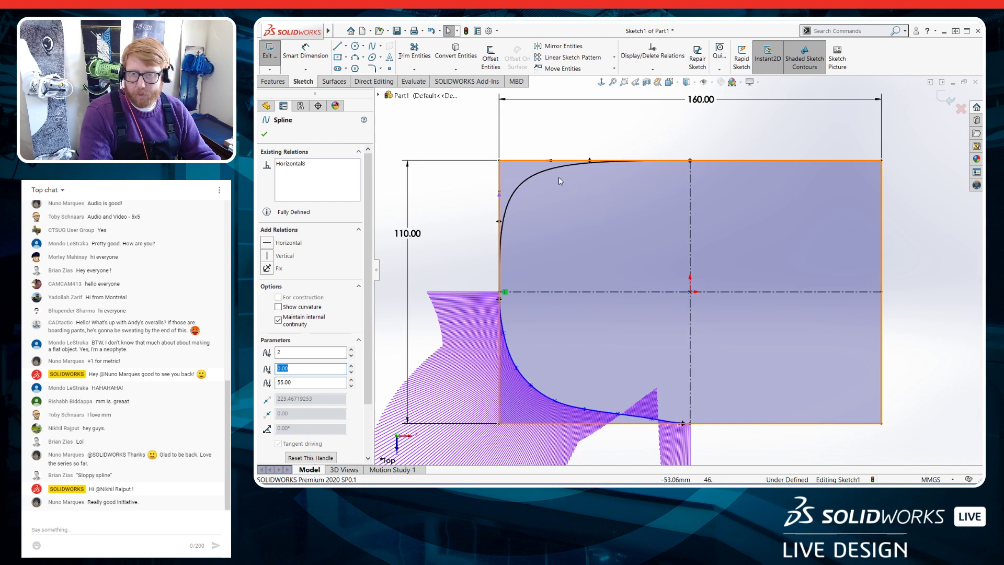
Show curvature combs on the upper-left spline with a scale of 34 and a density of 1000
right_click(544, 169)
click(580, 400)
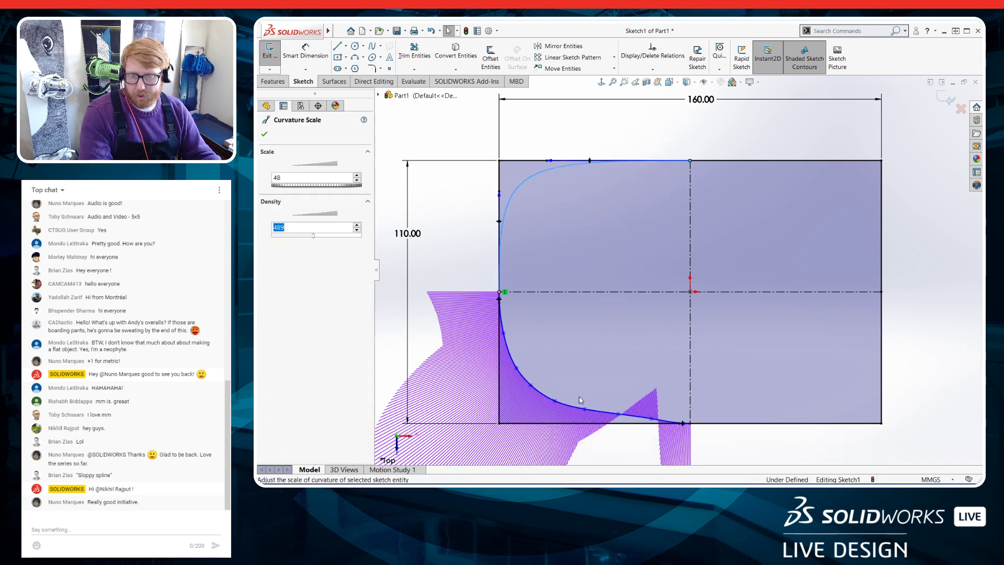
scroll(714, 317, up, 3)
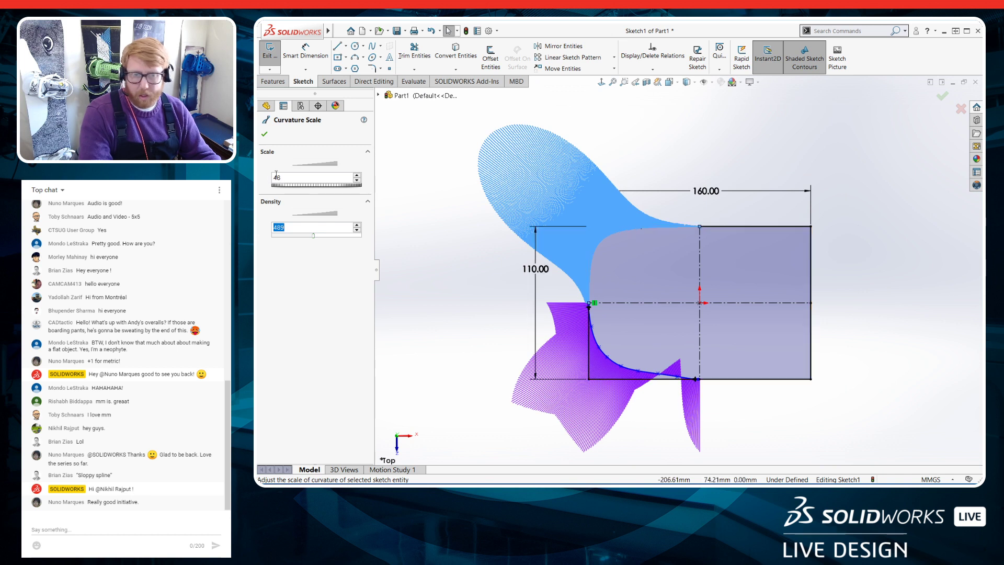
drag(328, 185, 304, 185)
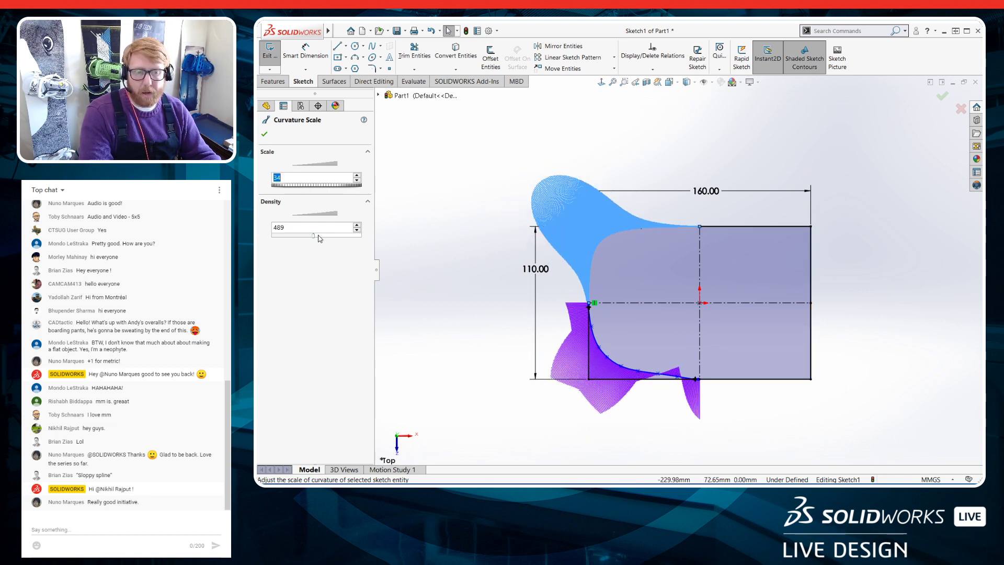
drag(316, 239, 359, 237)
Reduce the curvature comb density to 475 and the comb scale to 16
scroll(601, 204, down, 3)
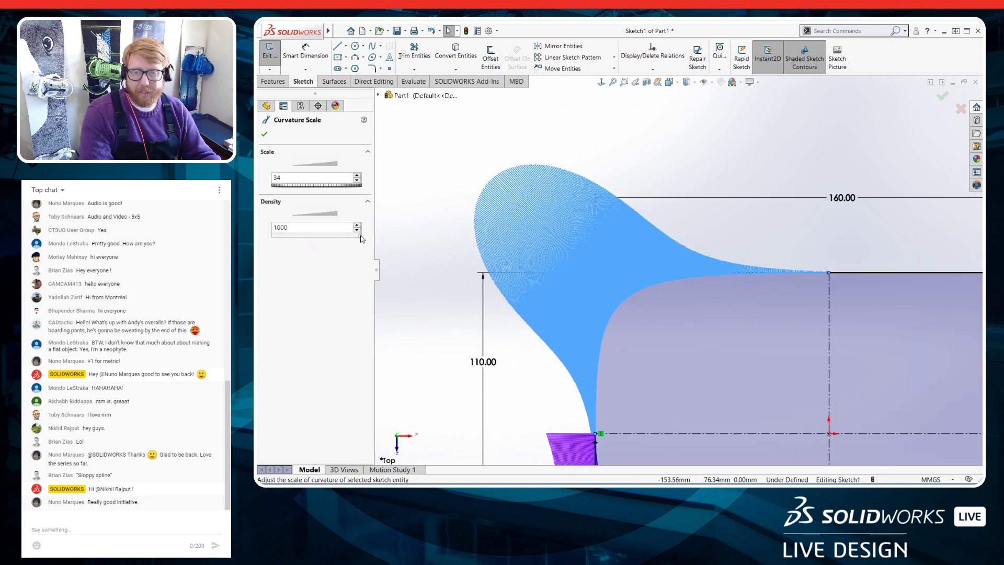
drag(361, 239, 312, 236)
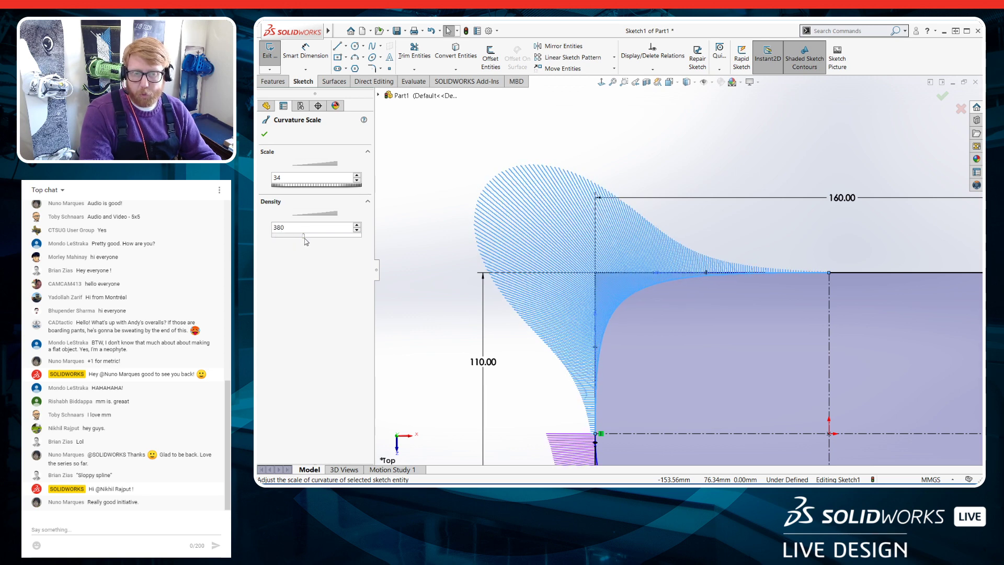
scroll(737, 285, up, 3)
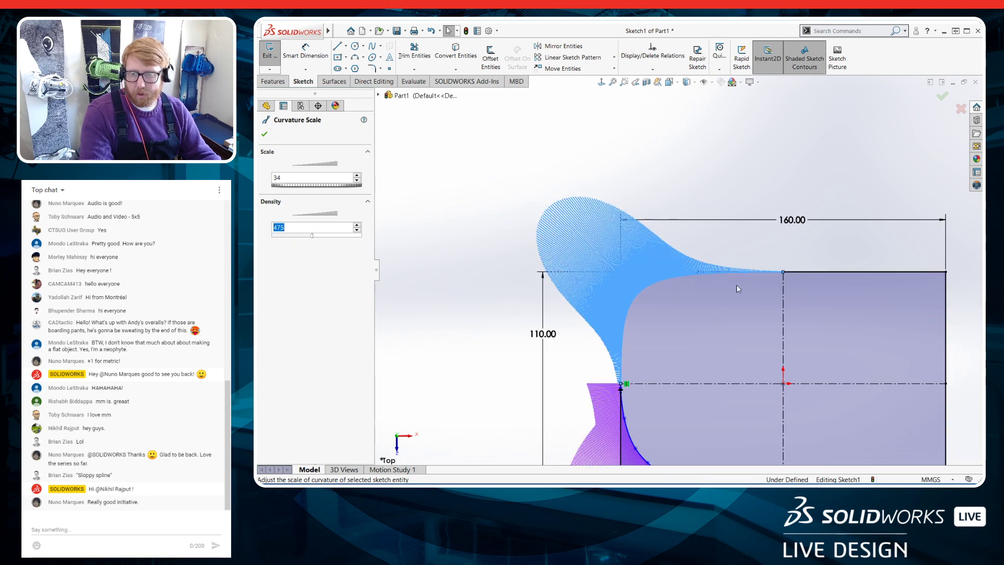
scroll(737, 285, down, 2)
drag(321, 186, 311, 186)
scroll(616, 301, down, 3)
scroll(643, 325, up, 3)
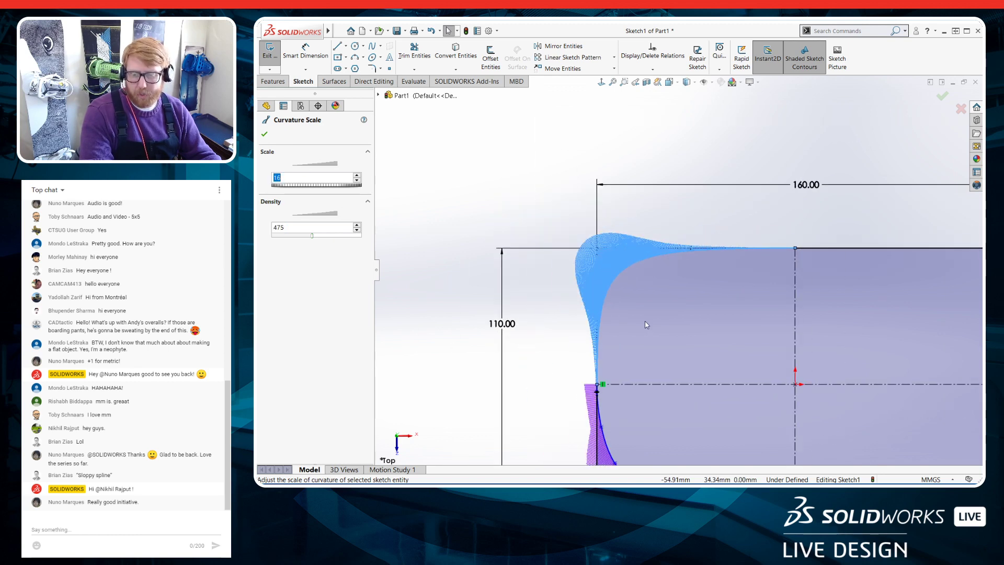
Stretch the upper-left spline's vertical start handle toward the corner and examine the curvature comb near the upper edge's midpoint
scroll(648, 357, down, 2)
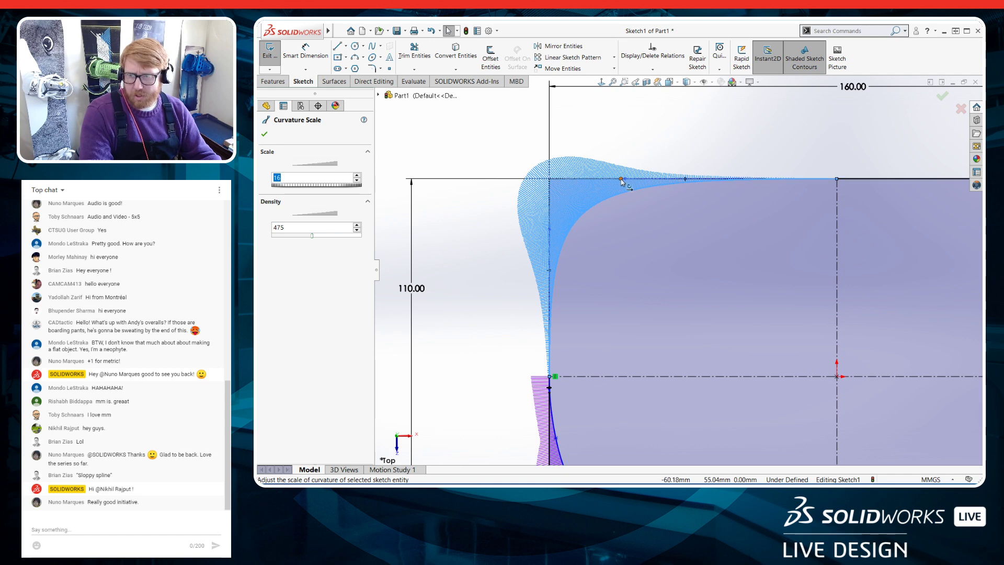
scroll(870, 154, down, 4)
scroll(806, 208, down, 6)
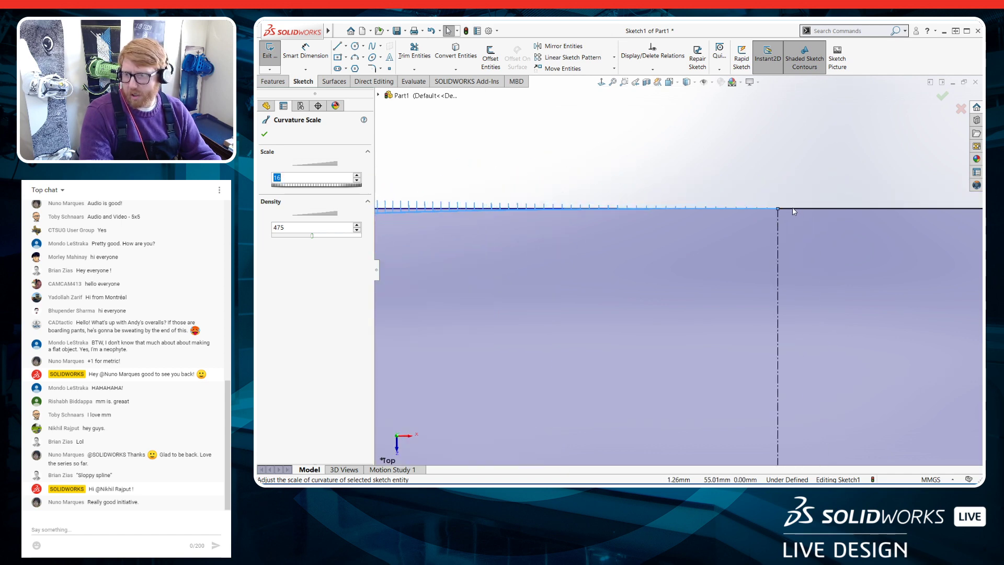
scroll(678, 269, up, 12)
scroll(580, 325, down, 2)
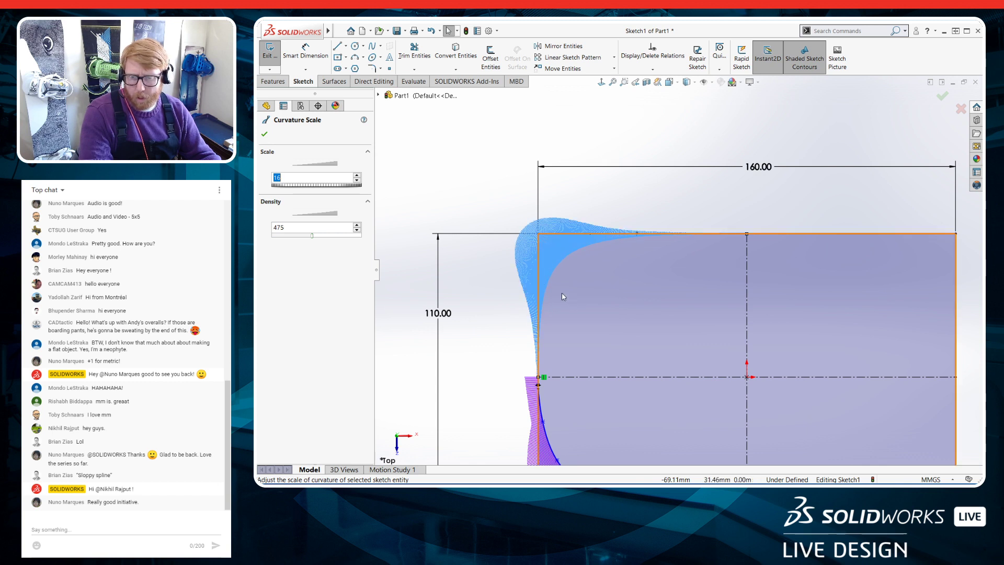
click(537, 259)
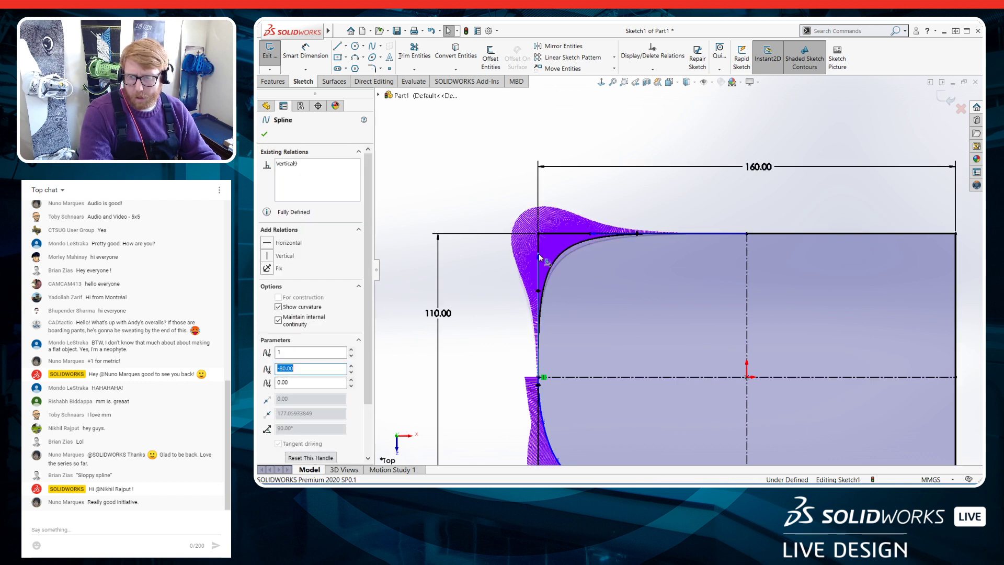
drag(539, 253, 538, 241)
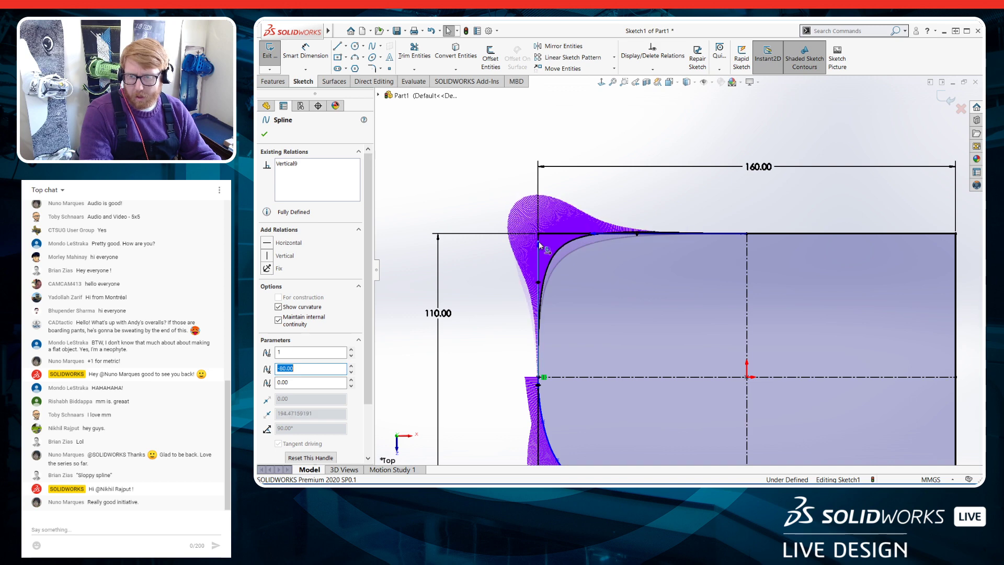
scroll(737, 236, down, 10)
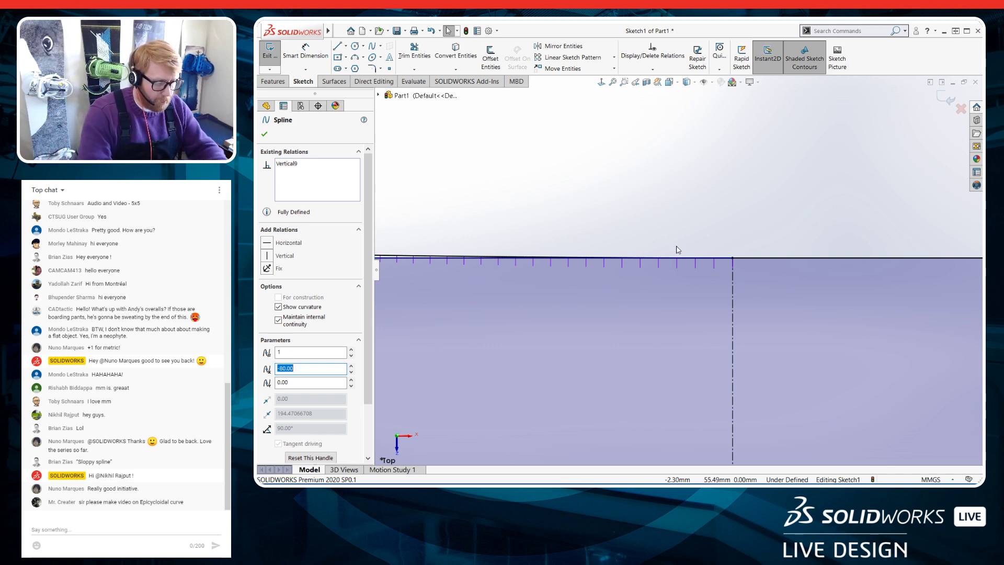
scroll(649, 274, up, 5)
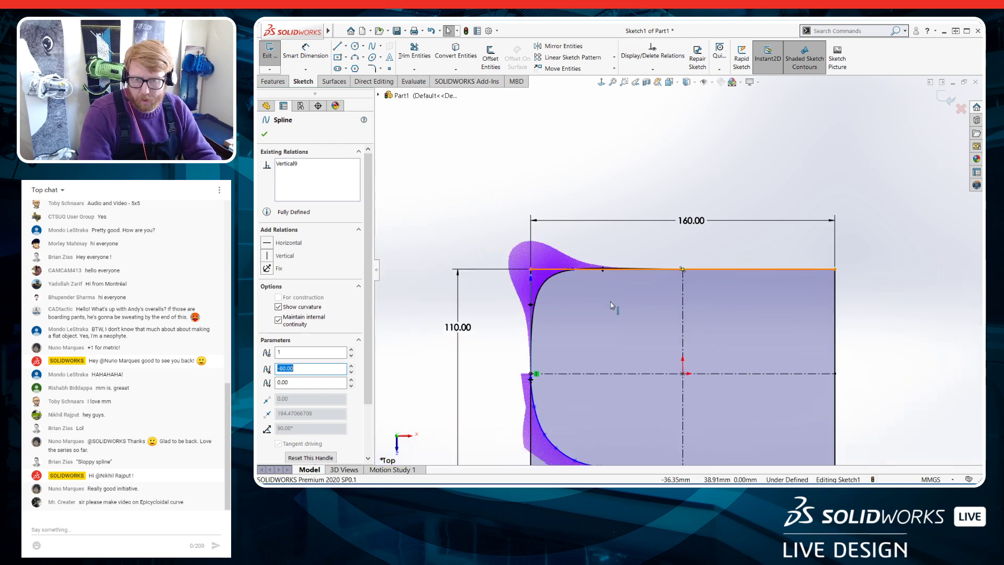
Delete the upper-left and lower-left splines from the sketch, keeping the dimensioned rectangle
key(Escape)
click(545, 282)
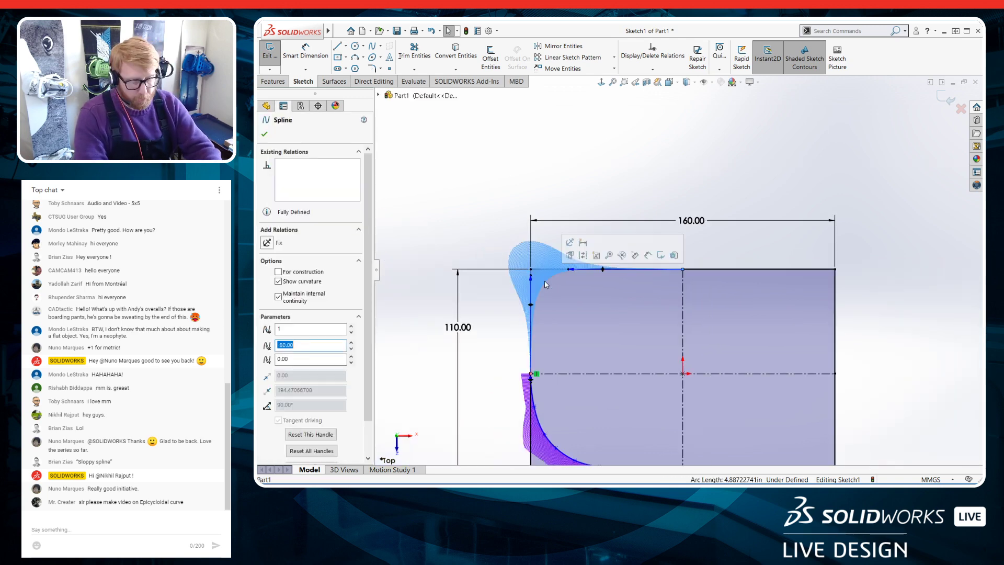
key(Delete)
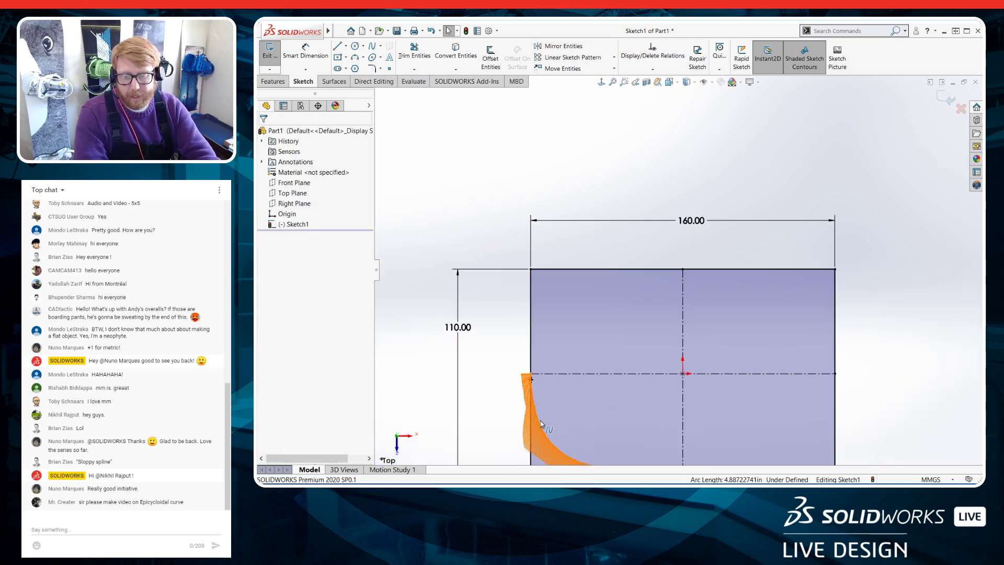
key(Delete)
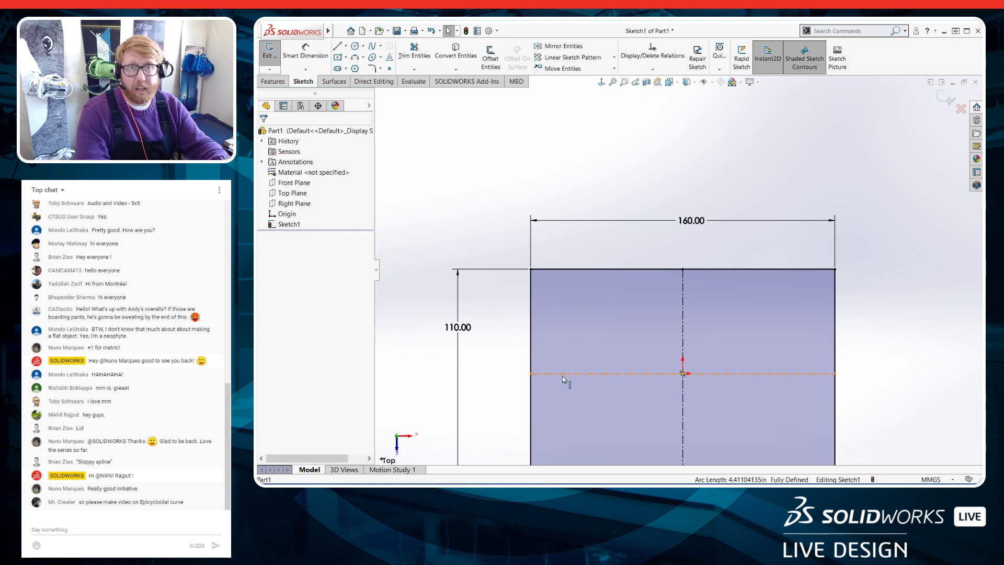
click(381, 47)
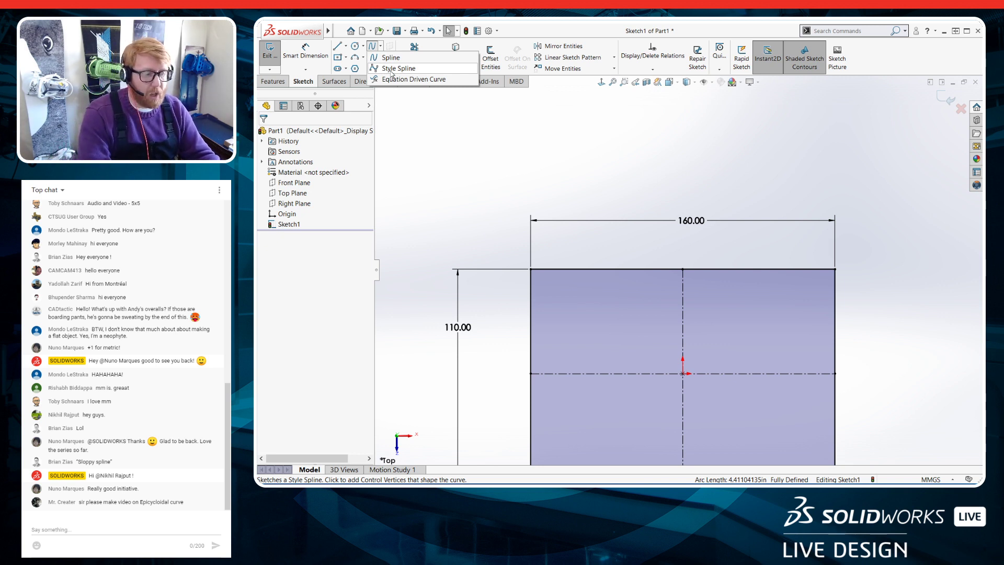
click(392, 68)
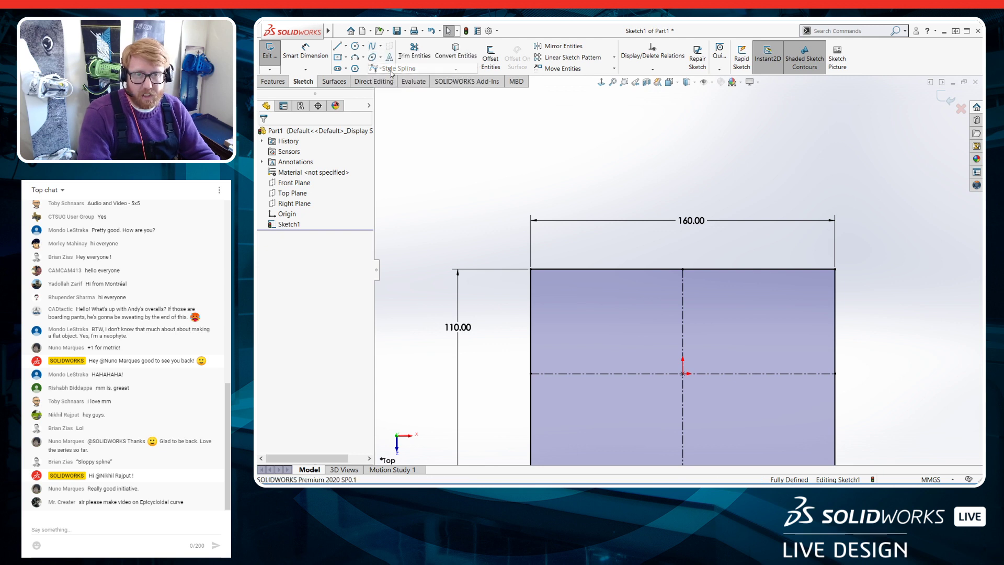
click(532, 373)
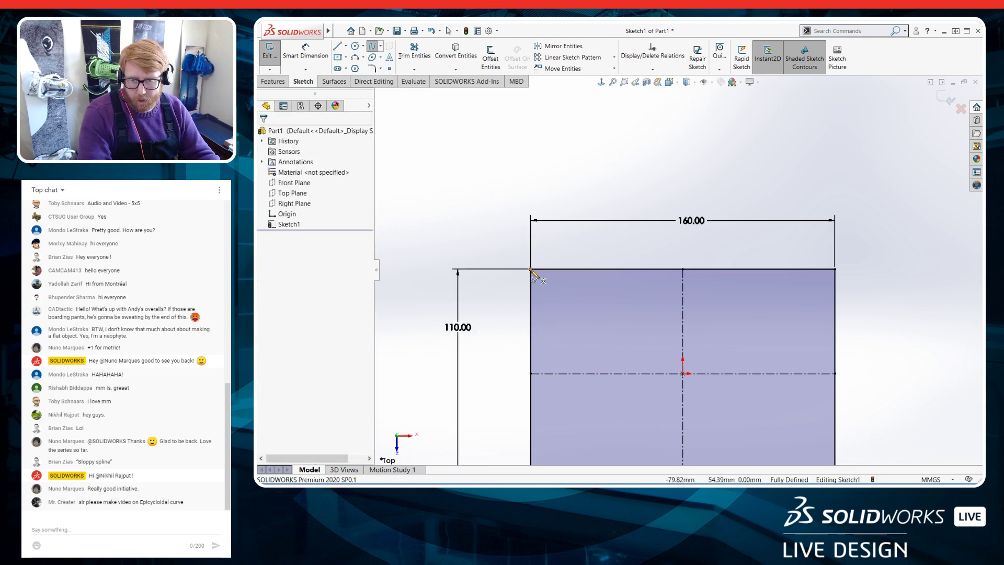
key(Escape)
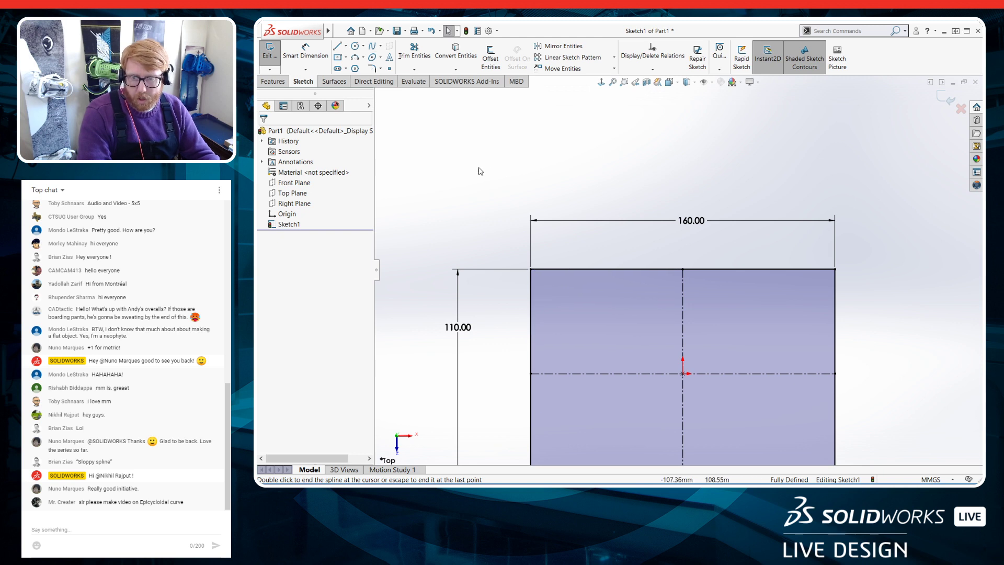
key(Escape)
Sketch a Bezier style spline with eight control vertices from the rectangle's left-edge midpoint to its upper-edge midpoint
click(381, 46)
click(391, 68)
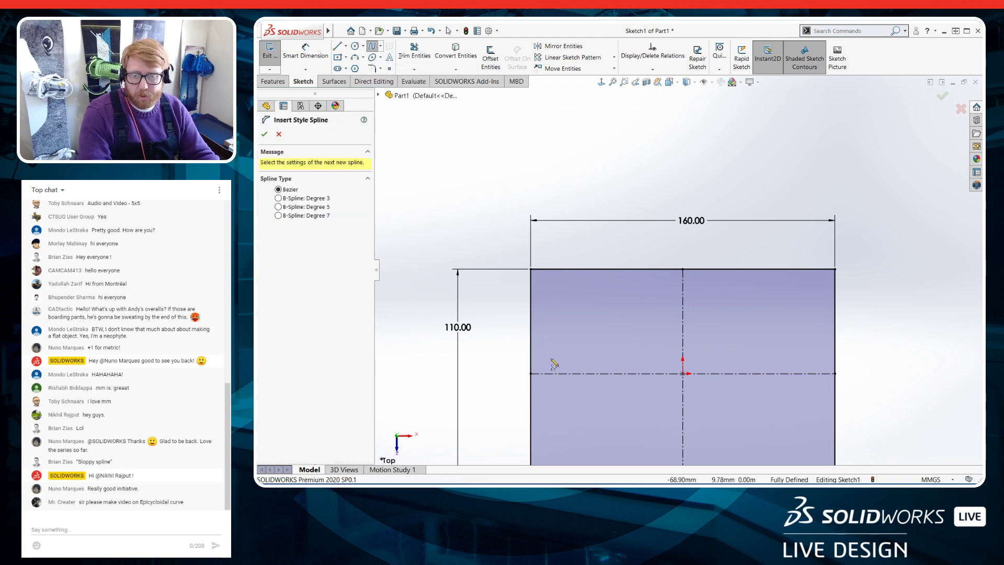
click(532, 374)
click(532, 340)
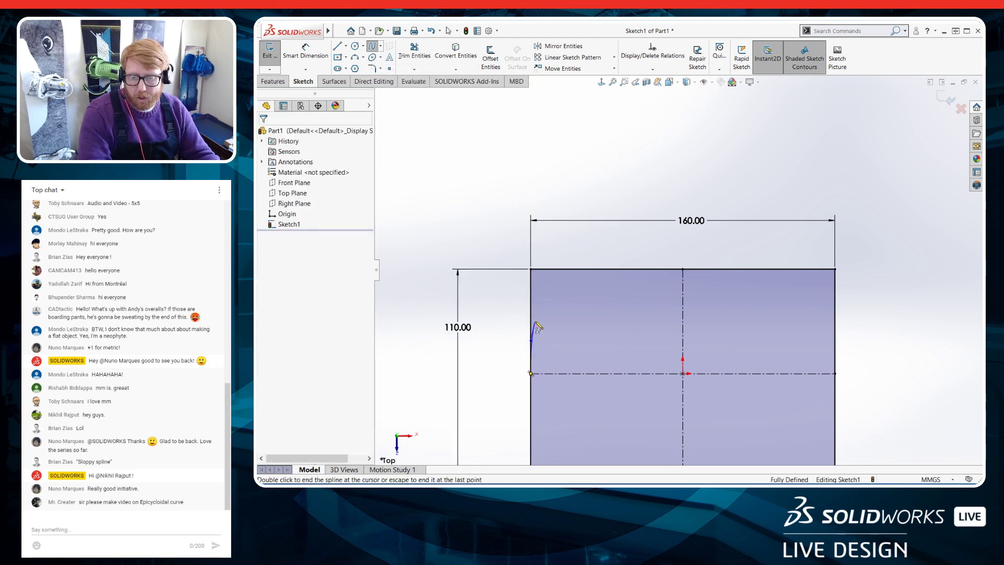
click(536, 318)
click(543, 302)
click(571, 282)
click(592, 275)
click(617, 275)
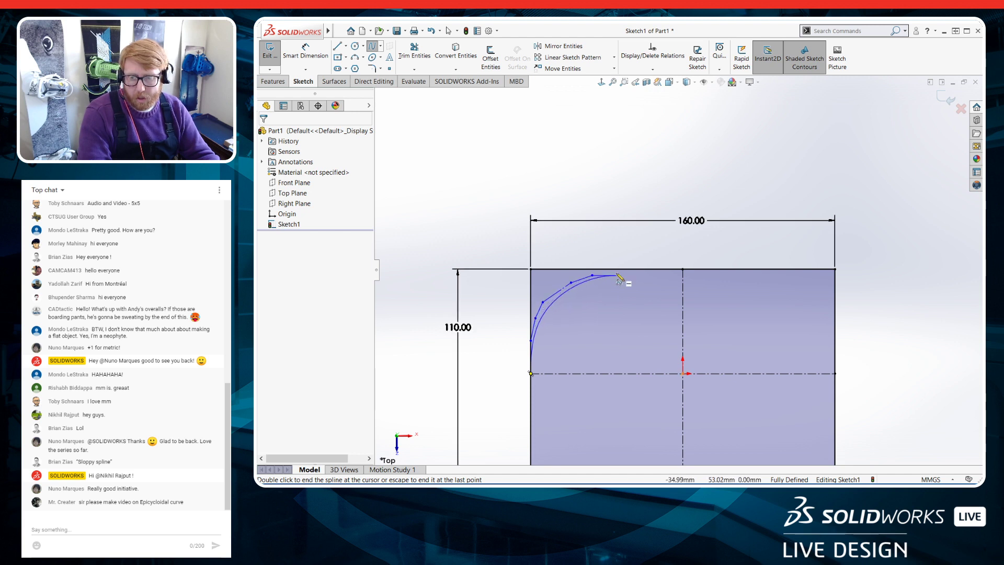
click(682, 269)
key(Escape)
Move the spline's second-to-last control vertex onto the rectangle's upper edge so the final control leg is horizontal
scroll(630, 284, down, 4)
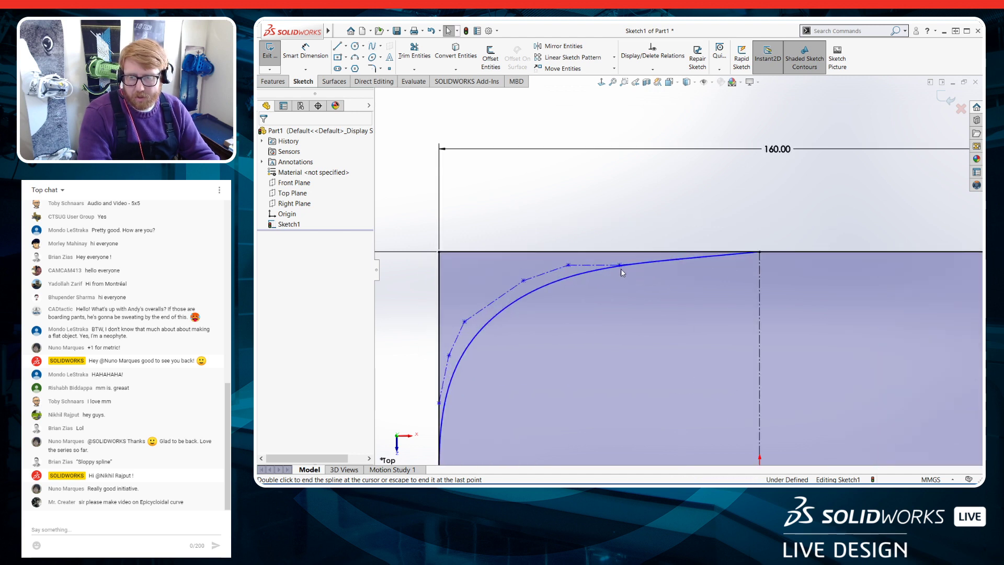
click(621, 267)
mouse_move(621, 266)
mouse_down()
mouse_move(625, 240)
mouse_move(623, 252)
mouse_up()
scroll(605, 318, up, 5)
scroll(636, 351, down, 1)
key(Escape)
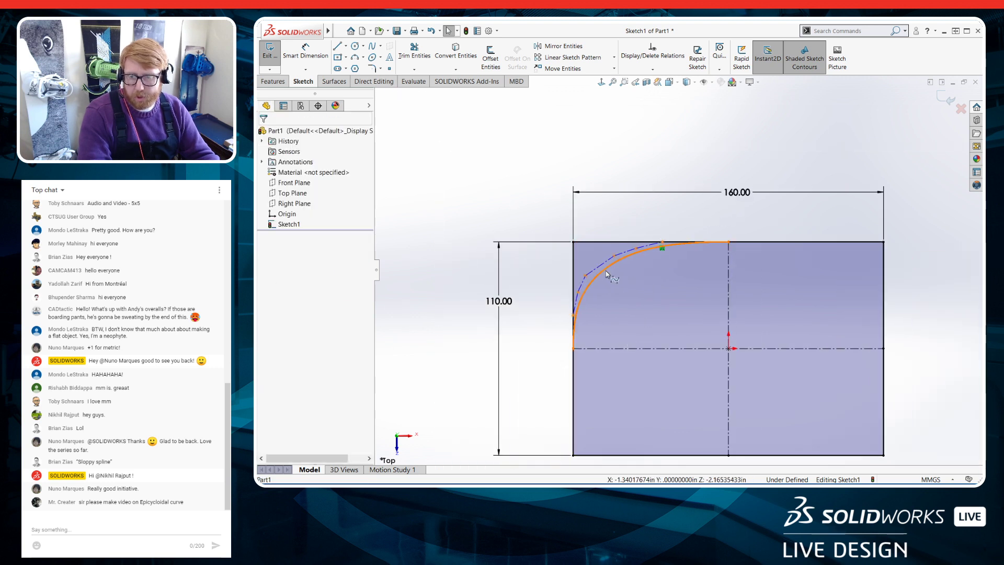
Show curvature combs on the eight-vertex spline and enlarge the comb scale to 41
right_click(606, 271)
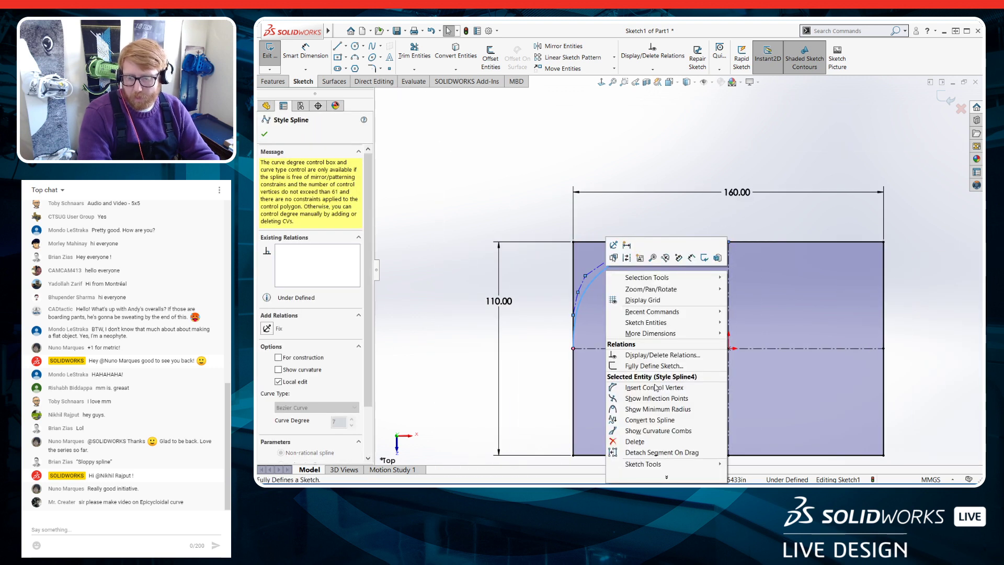
click(658, 430)
scroll(702, 280, down, 2)
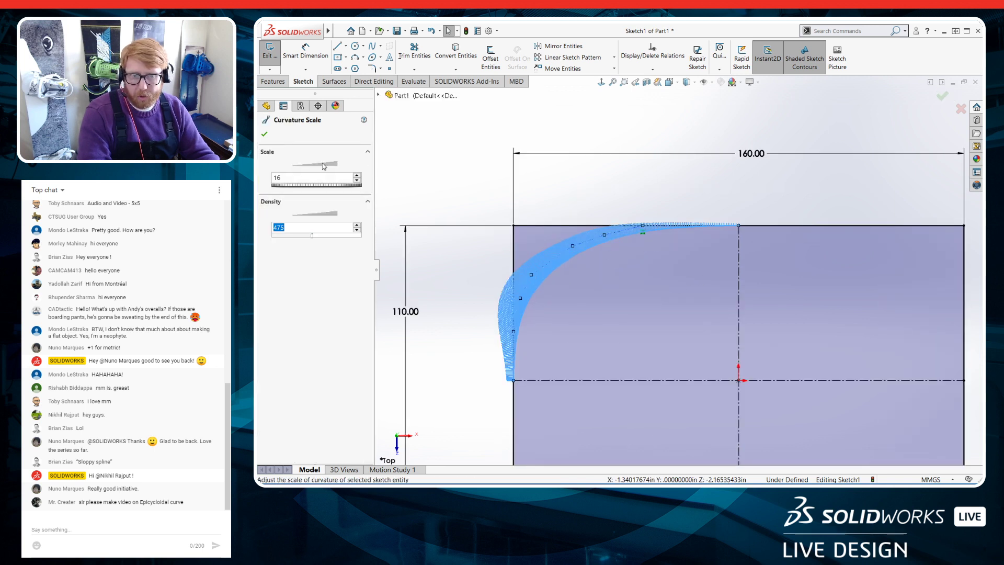
drag(307, 189, 309, 188)
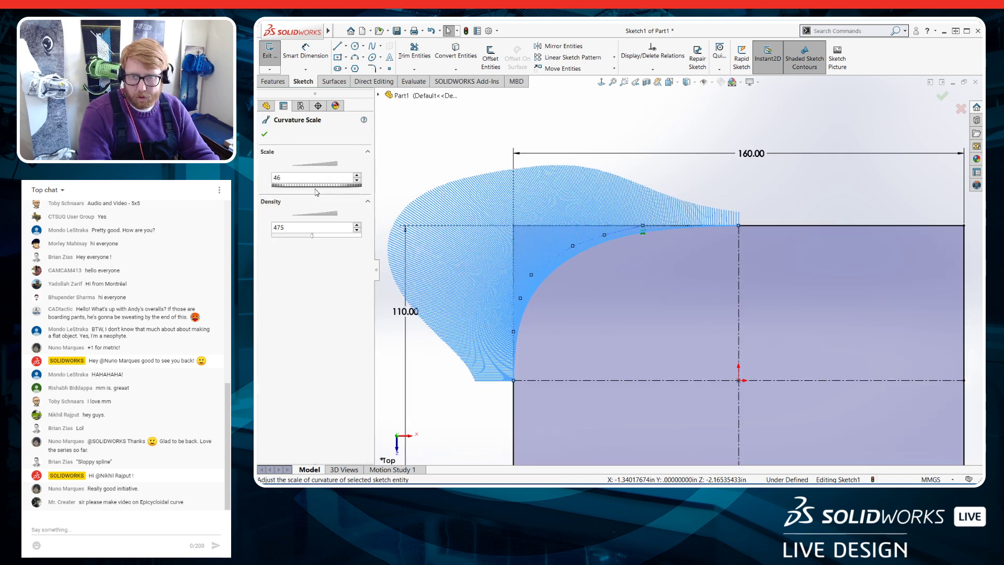
drag(316, 192, 315, 192)
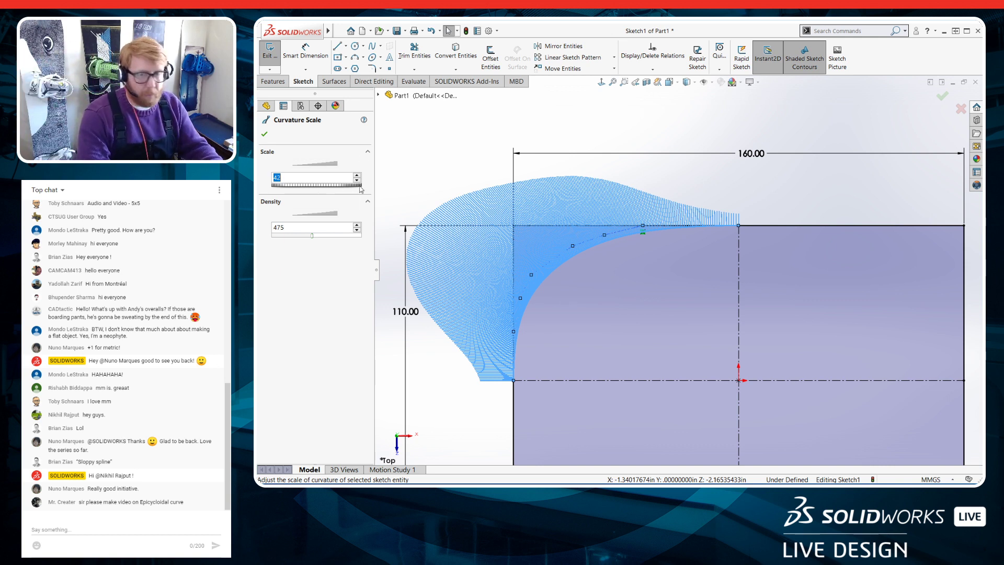
click(264, 135)
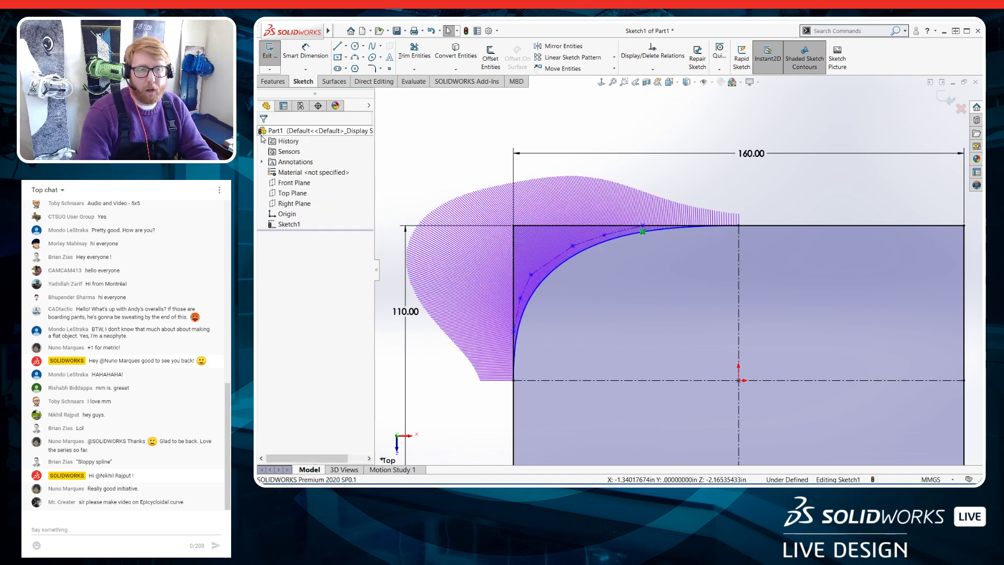
Replace the eight-vertex spline with a four-vertex Bezier style spline between the left-edge and upper-edge midpoints, placing its middle vertices on those edges
click(571, 260)
key(Delete)
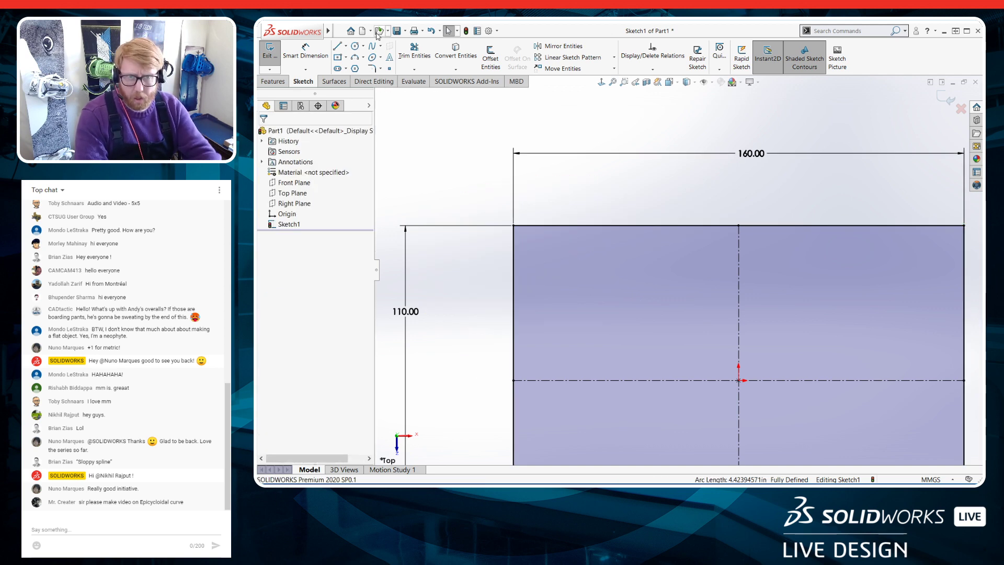
click(372, 46)
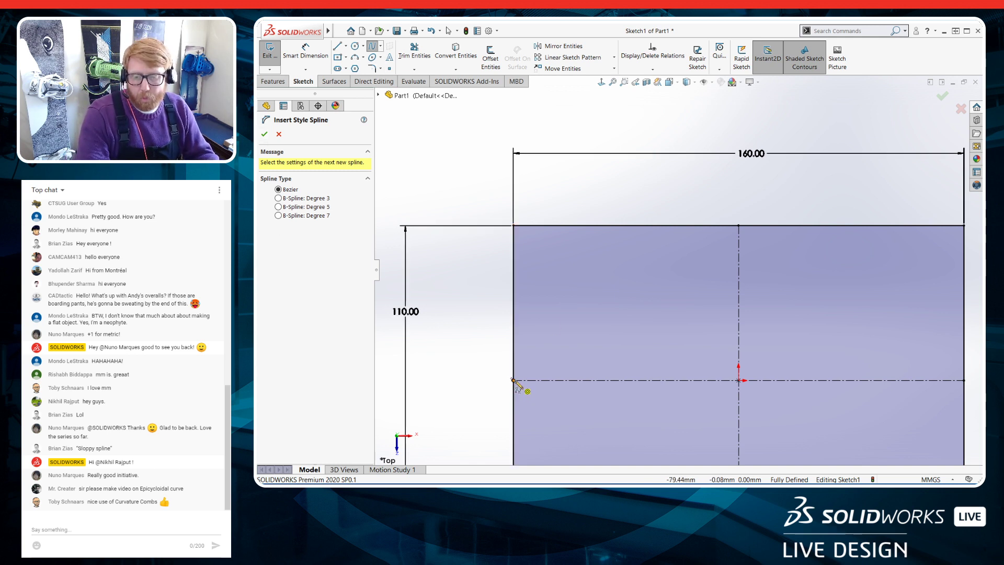
key(Escape)
click(514, 278)
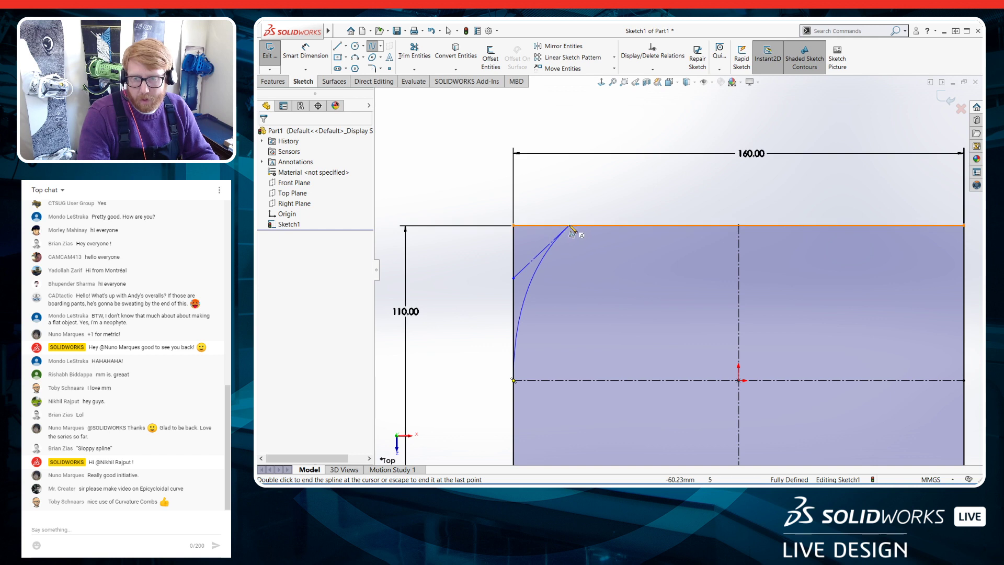
click(569, 225)
click(739, 225)
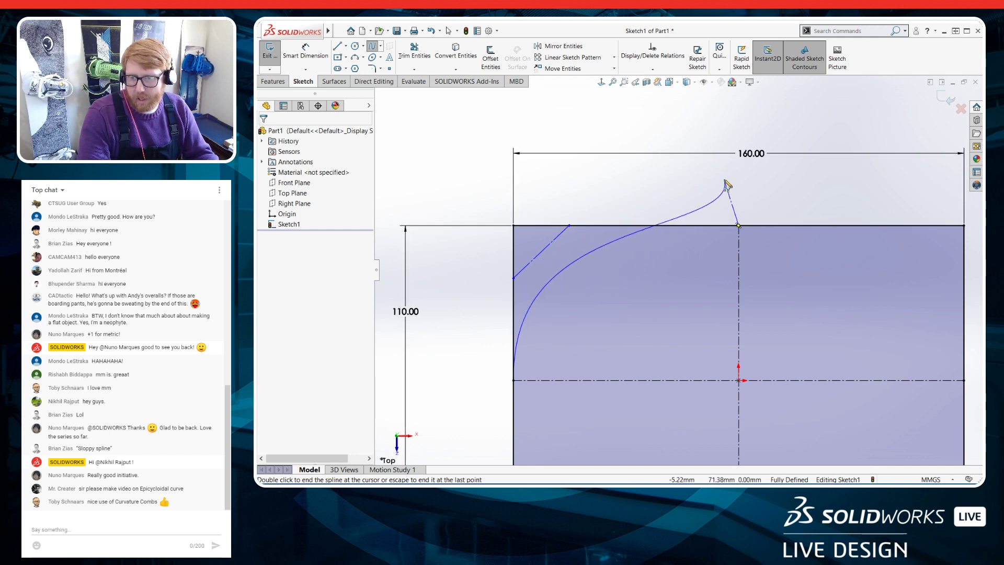
key(Escape)
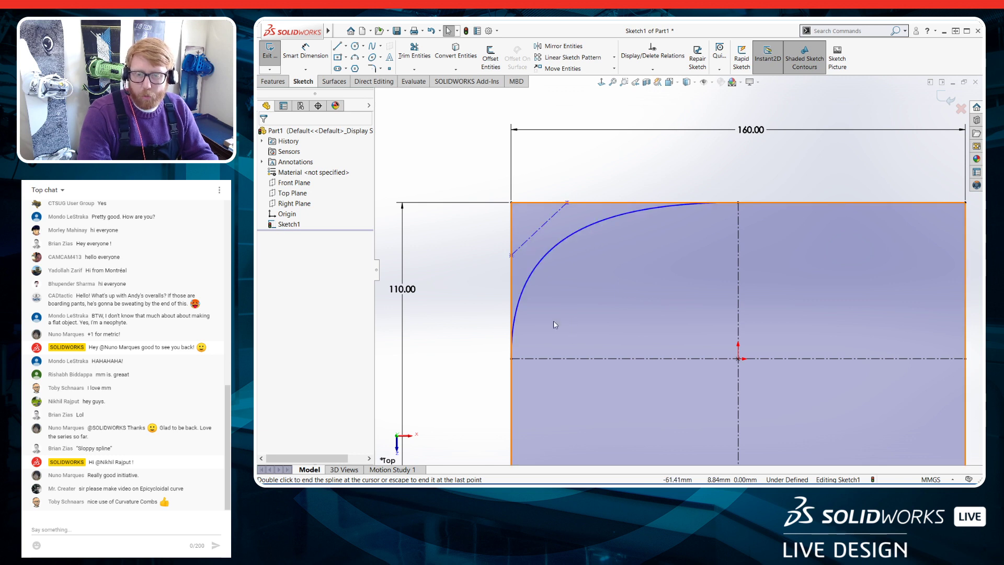
Make the spline's first control leg vertical and its last control leg horizontal
drag(511, 255, 493, 263)
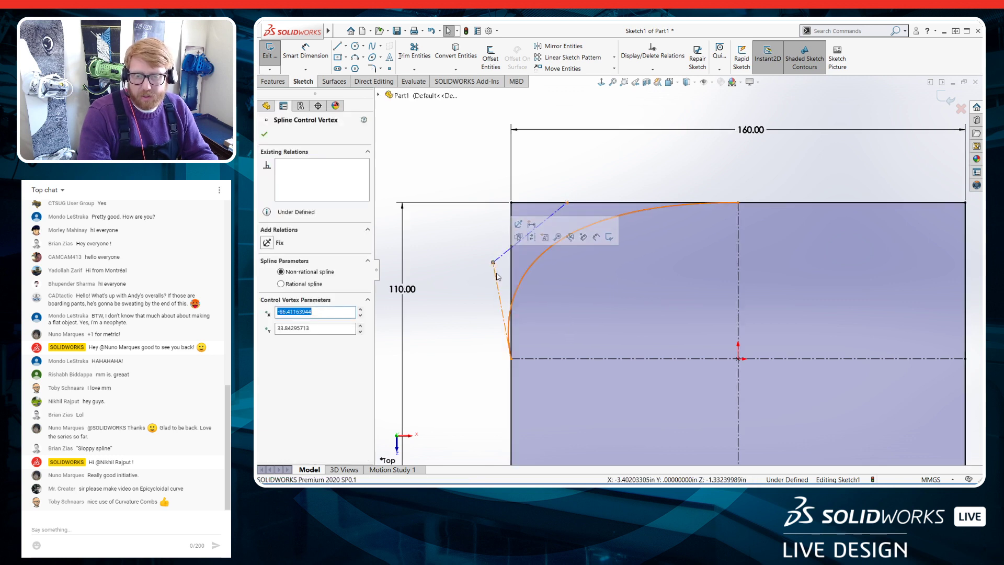
click(496, 274)
click(535, 240)
click(497, 240)
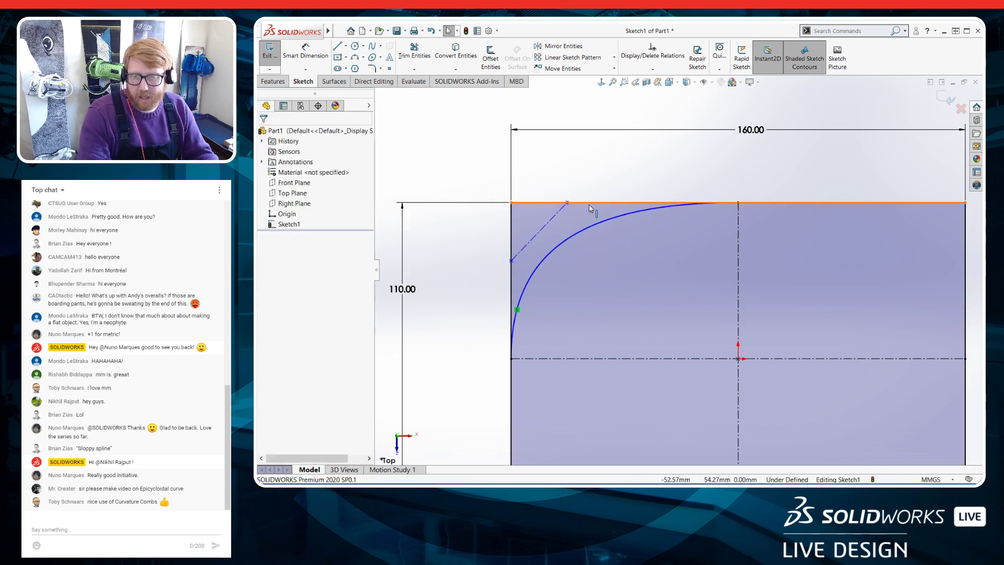
drag(567, 203, 570, 184)
click(585, 186)
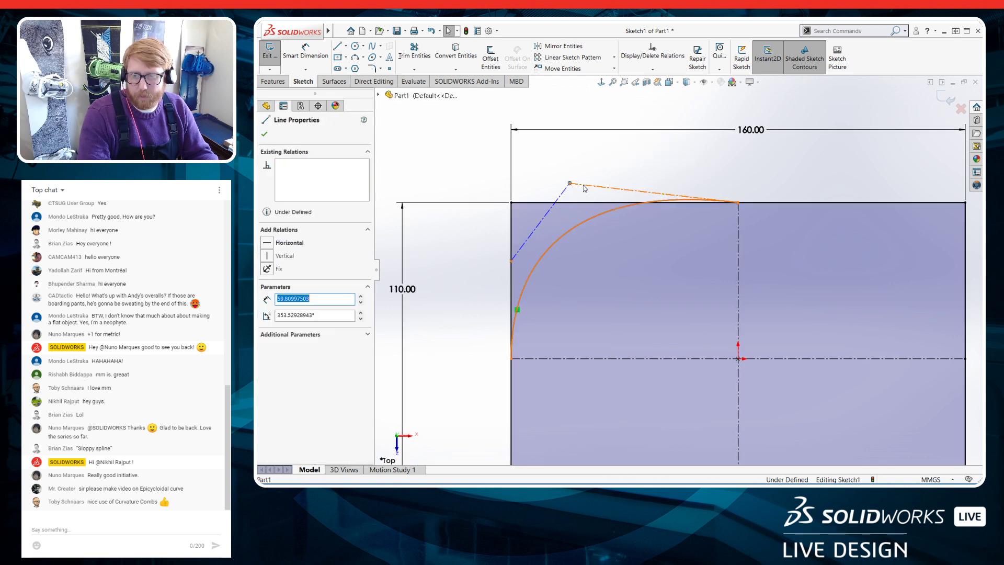
click(609, 147)
click(507, 263)
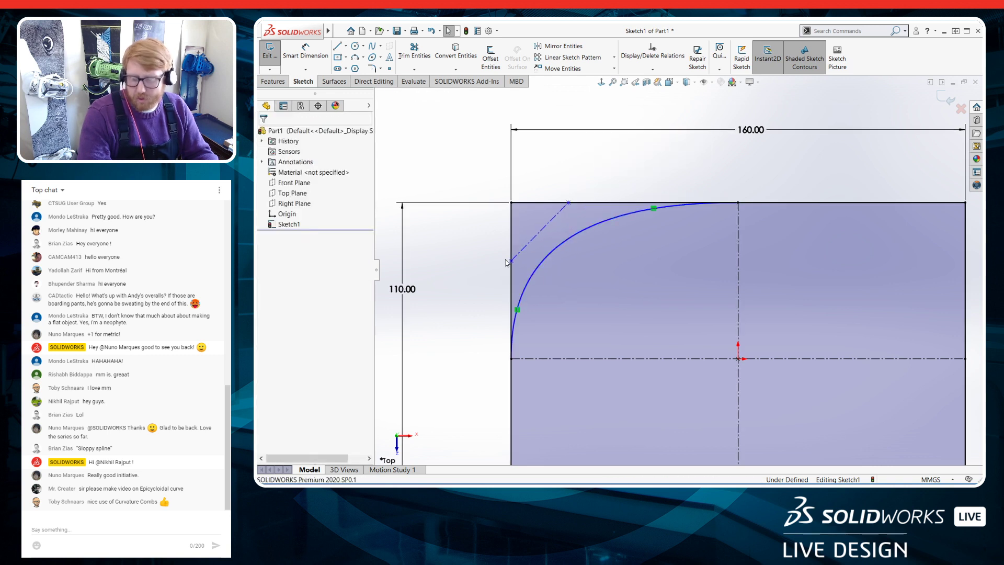
Dimension the angle between the spline's middle control leg and the rectangle's upper edge at 30 degrees
right_drag(478, 325, 486, 293)
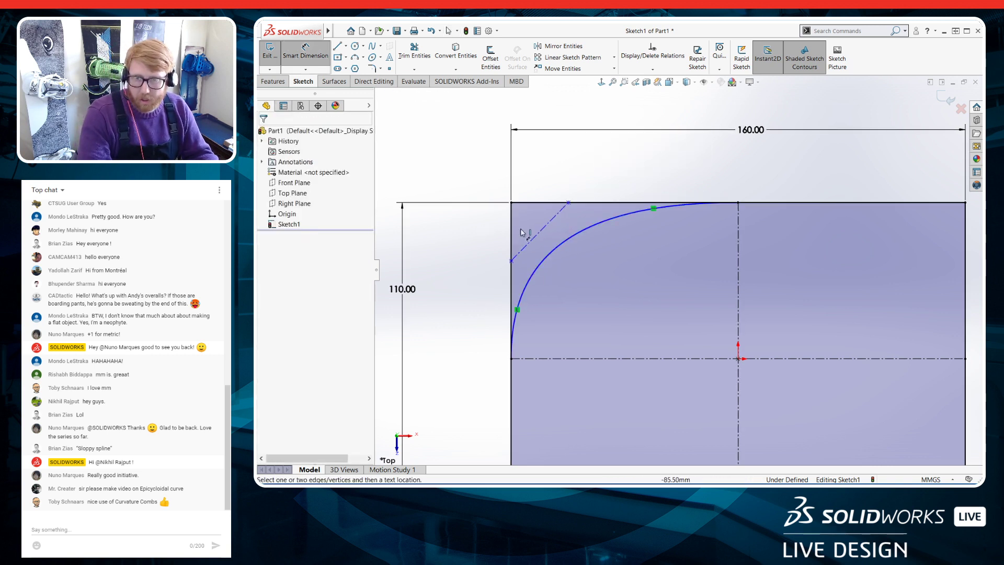
click(548, 203)
click(548, 222)
click(484, 228)
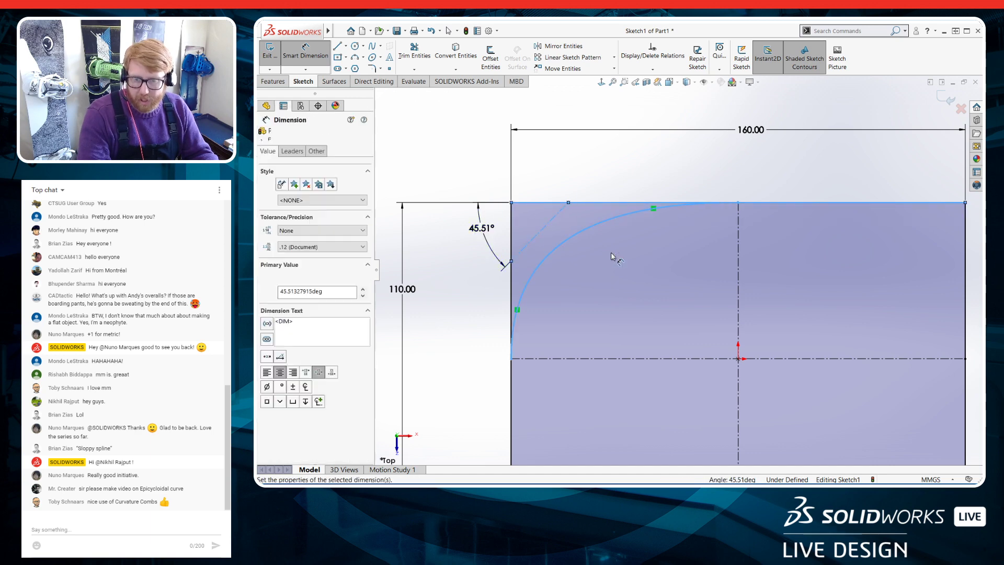
text(30)
key(Return)
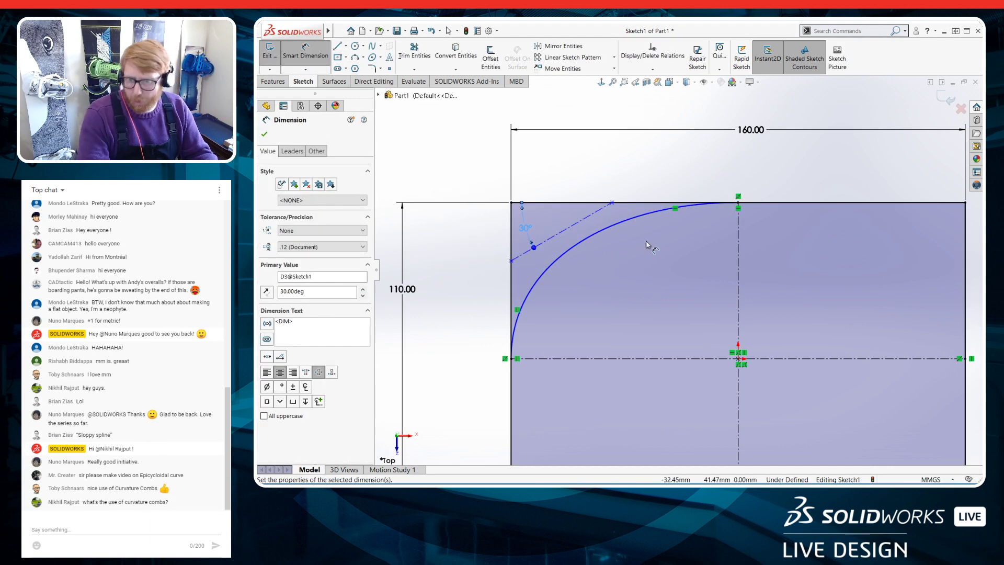
Dimension the length of the spline's middle control leg at 15 mm
click(575, 224)
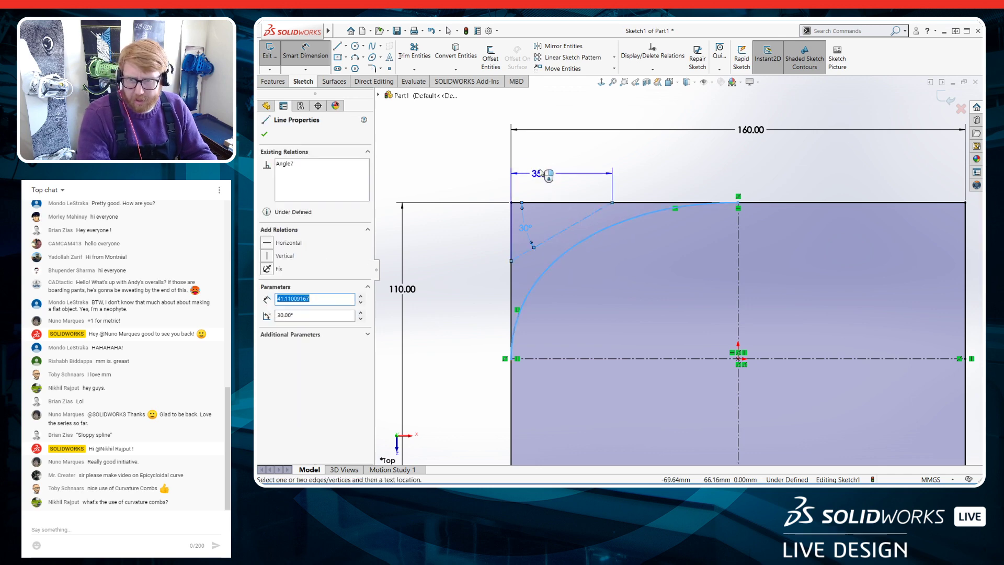
click(477, 165)
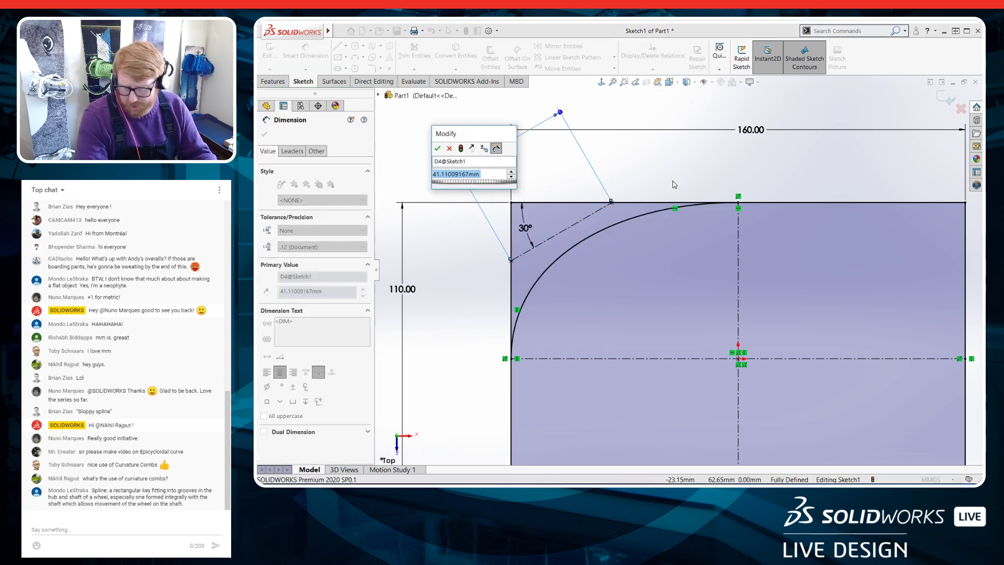
text(15)
key(Return)
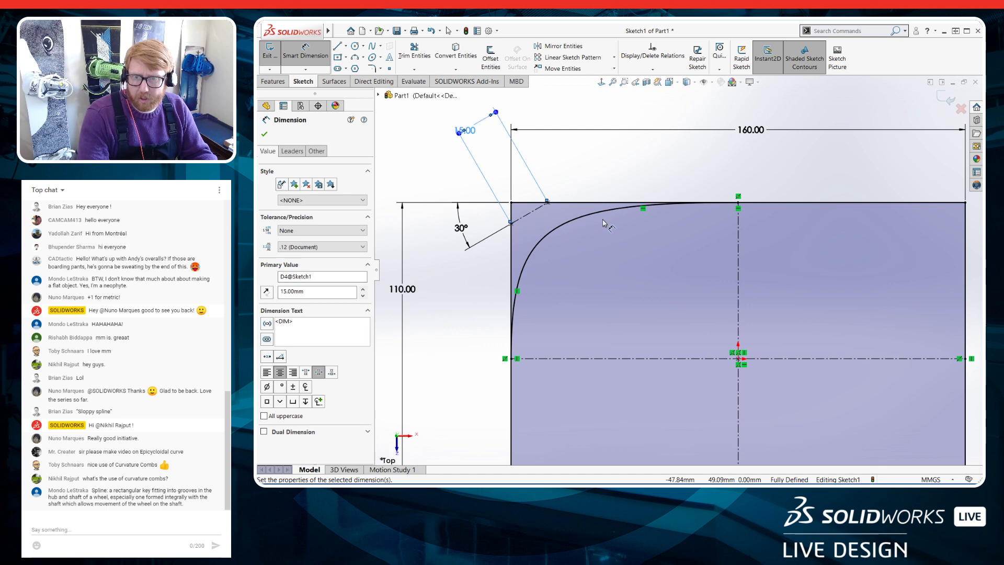
key(Escape)
Show curvature combs on the four-vertex style spline and exit the sketch
scroll(605, 223, up, 2)
scroll(594, 195, down, 2)
mouse_move(506, 164)
mouse_down()
mouse_move(522, 195)
mouse_move(539, 200)
mouse_up()
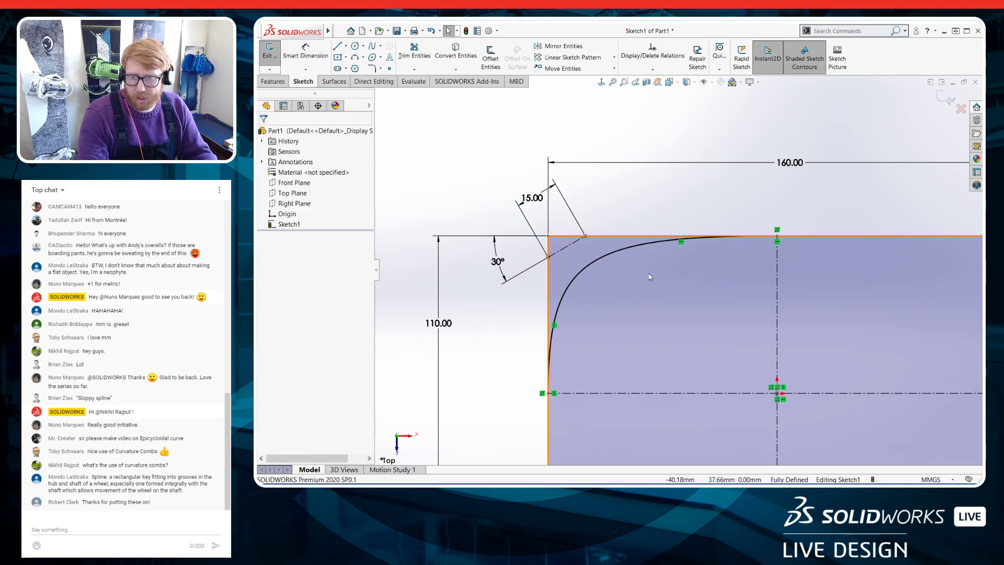
right_click(623, 255)
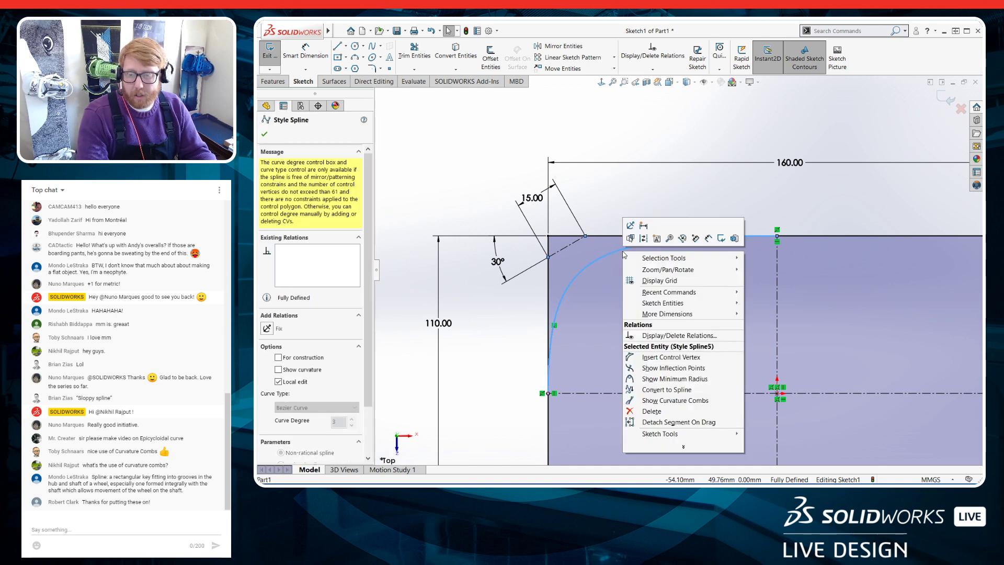
click(655, 404)
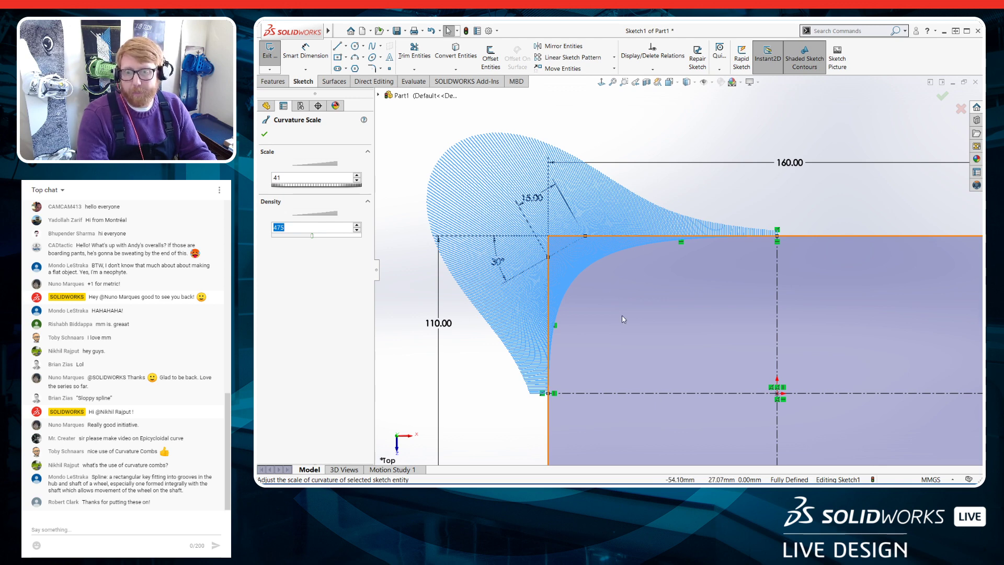
right_click(607, 259)
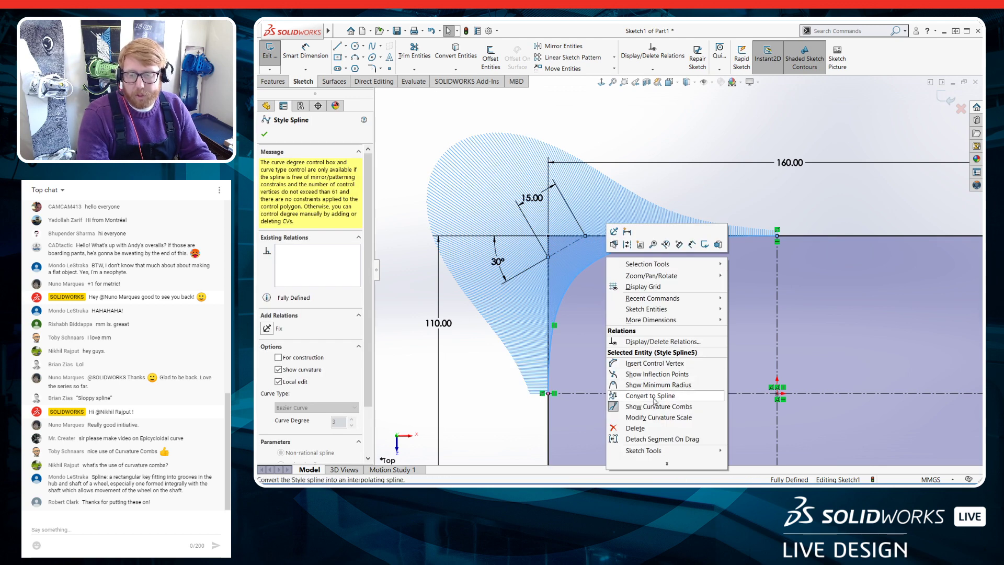
click(448, 355)
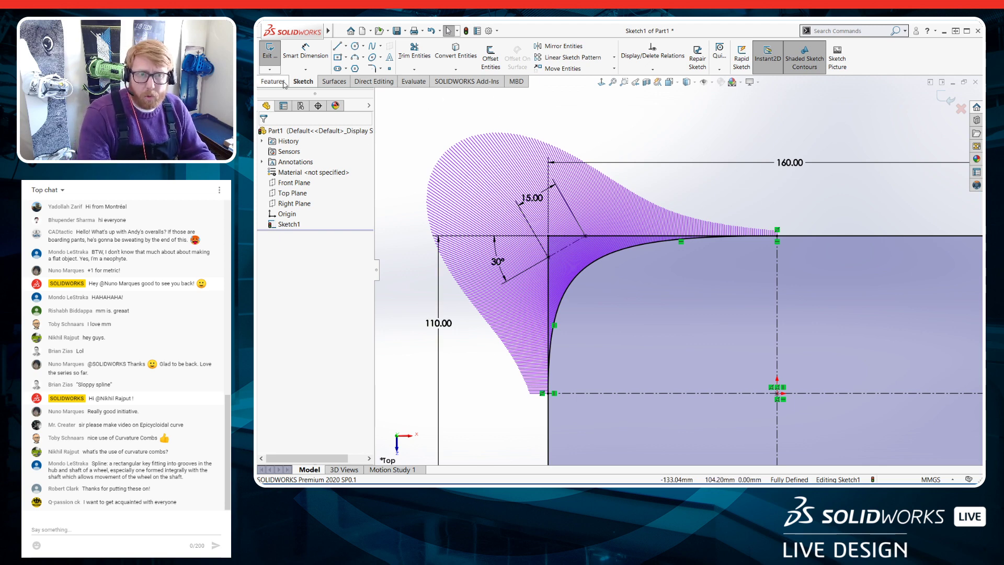
click(269, 52)
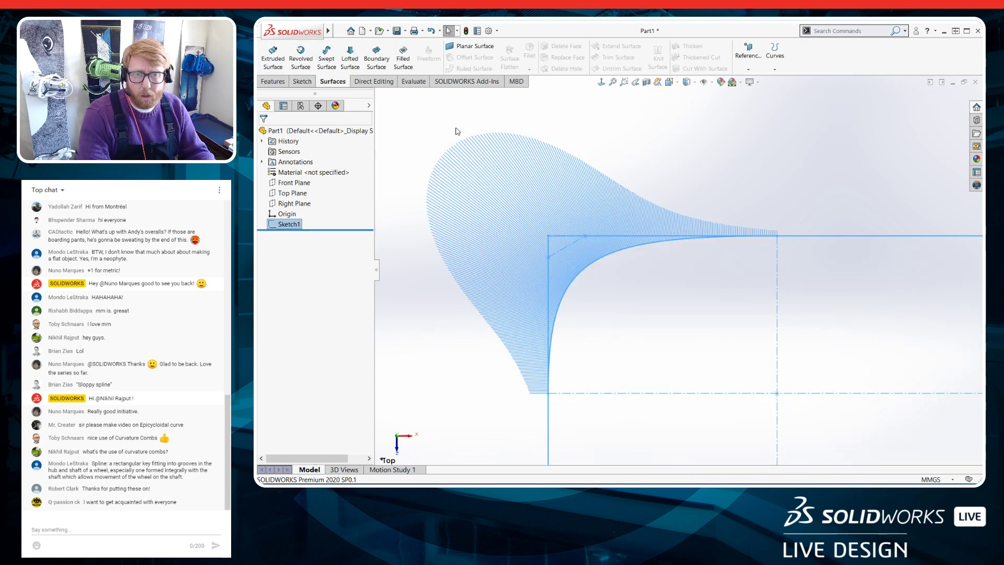
Switch to the Curvy Zebra part and roll its history back to directly before Boss-Extrude1
key(ctrl+Tab)
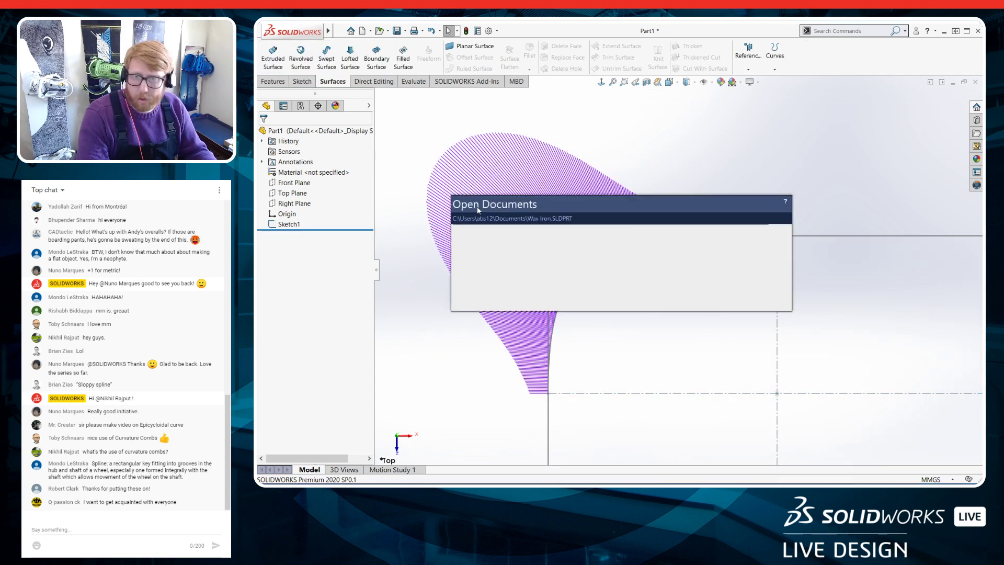
key(ctrl+Tab)
key(ctrl+Tab)
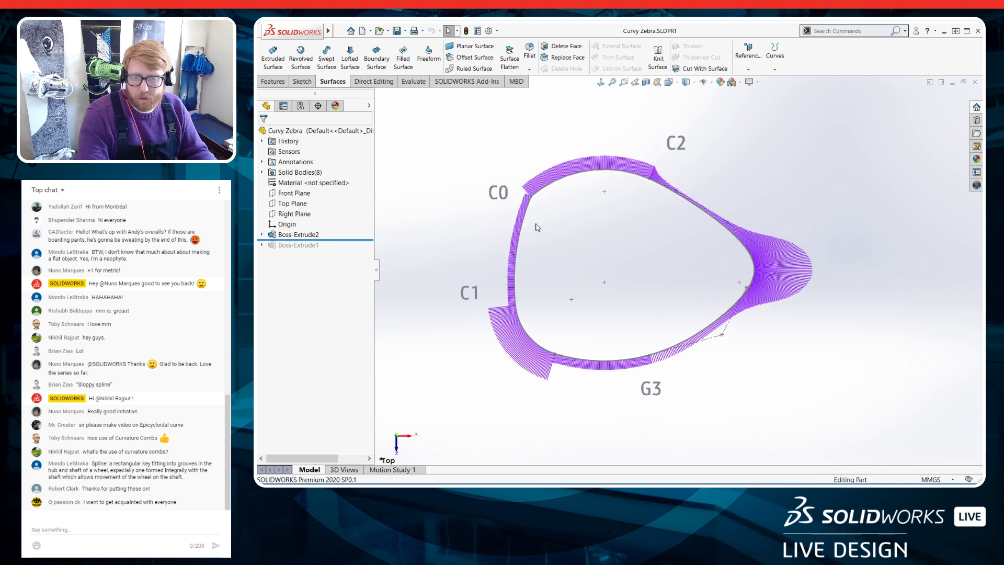
drag(264, 239, 324, 247)
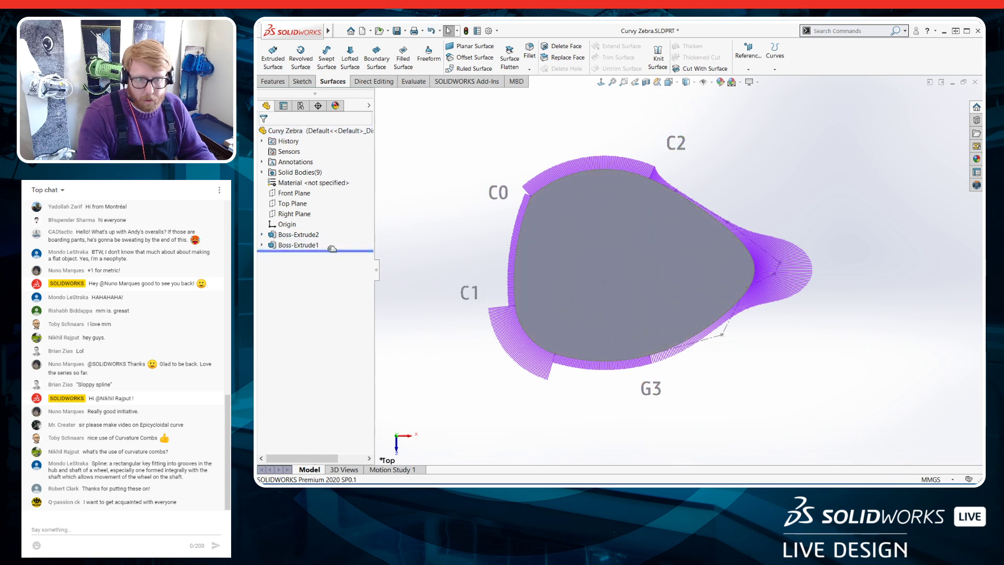
drag(322, 260, 324, 250)
click(687, 275)
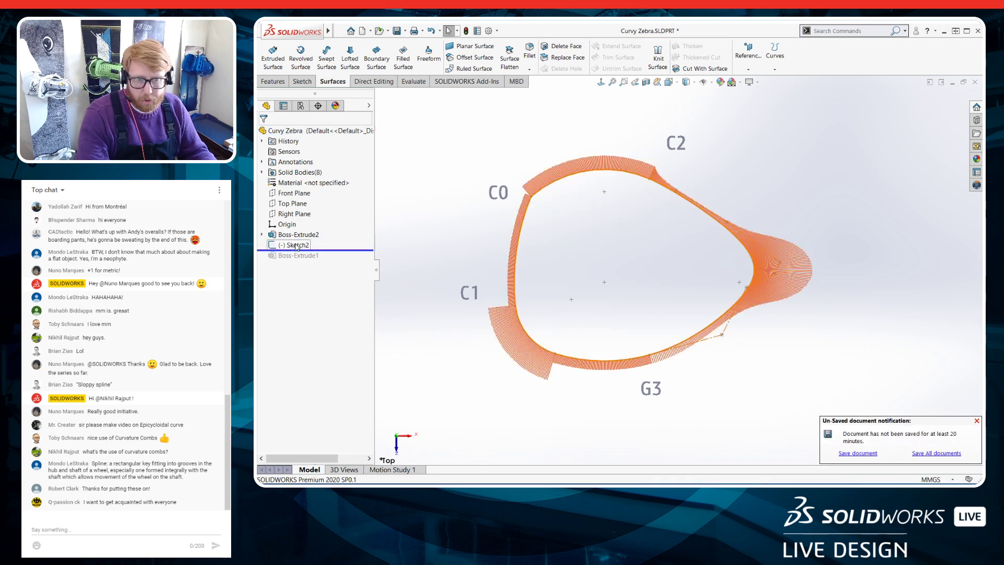
Edit Sketch2, redisplay the curvature combs on all its arcs and the style spline, and enlarge the comb scale
click(330, 247)
click(294, 218)
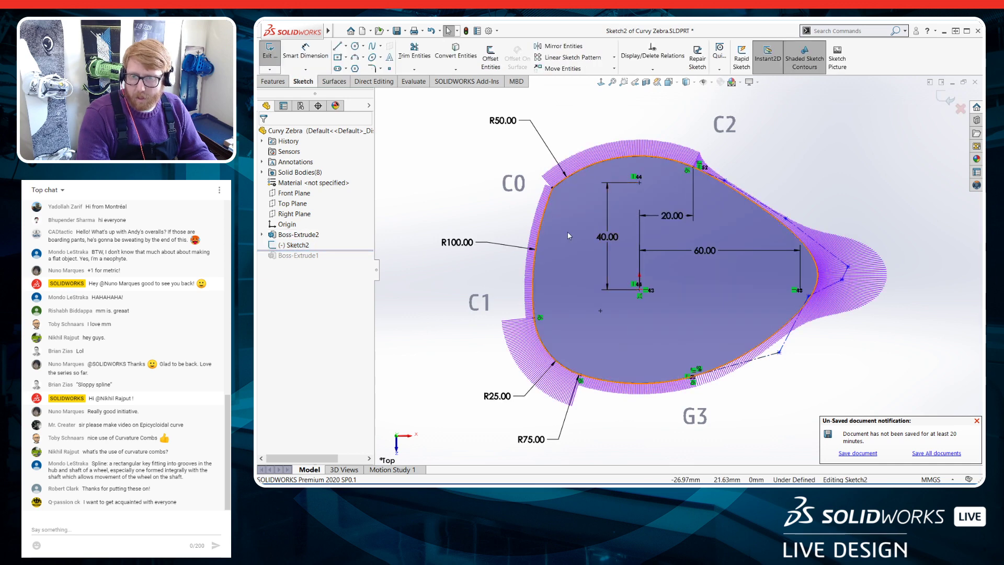
click(568, 232)
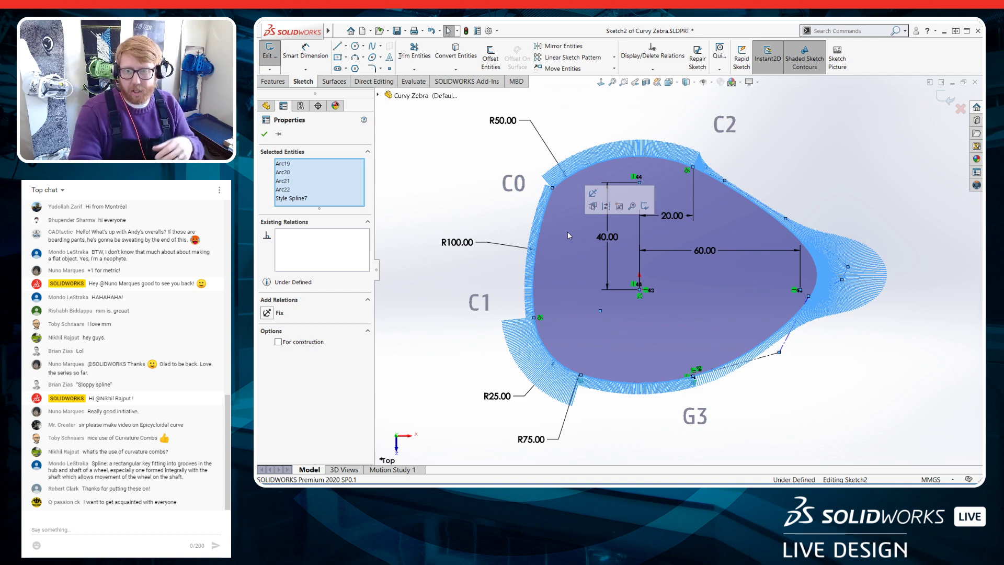
right_click(567, 232)
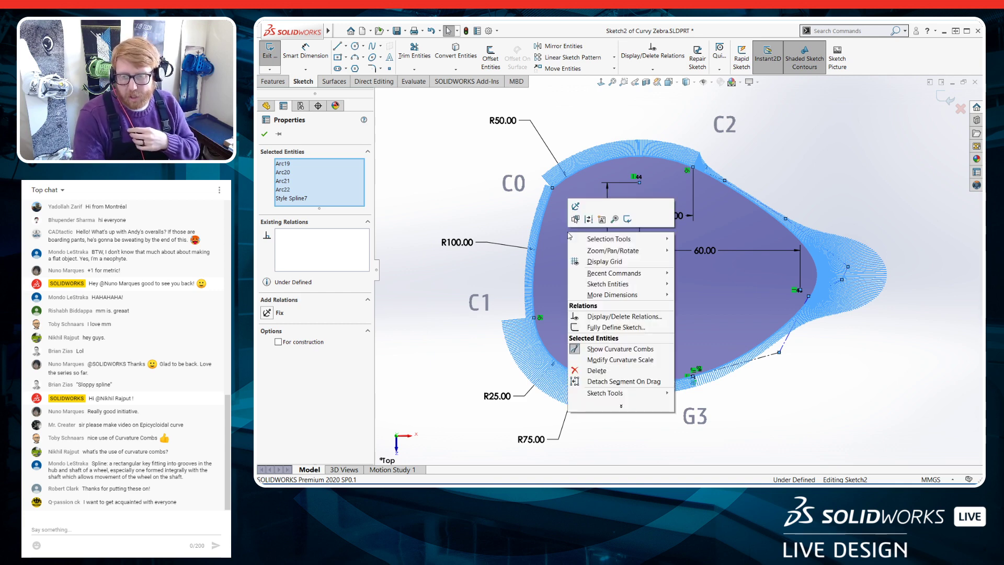
click(613, 357)
right_click(564, 246)
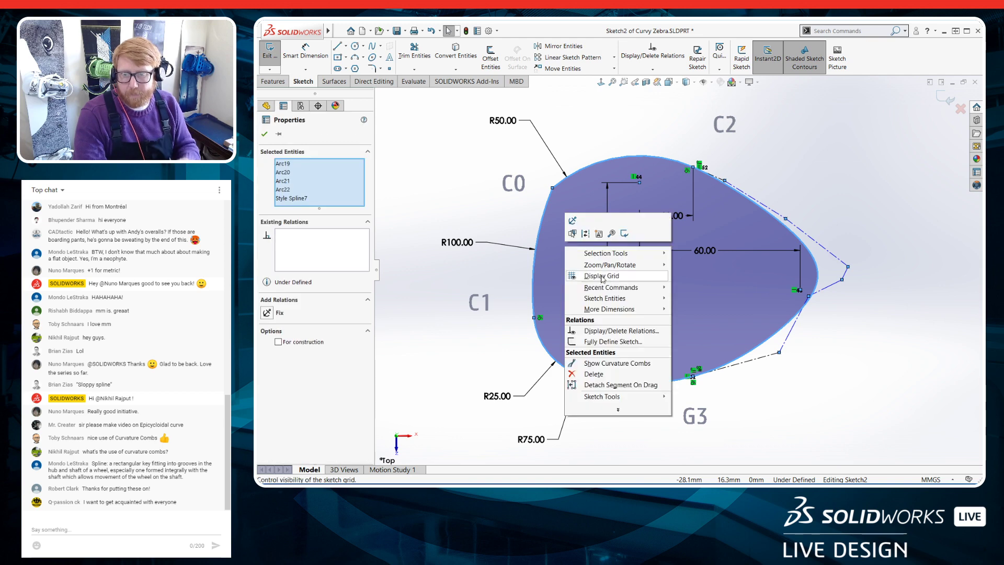
click(603, 363)
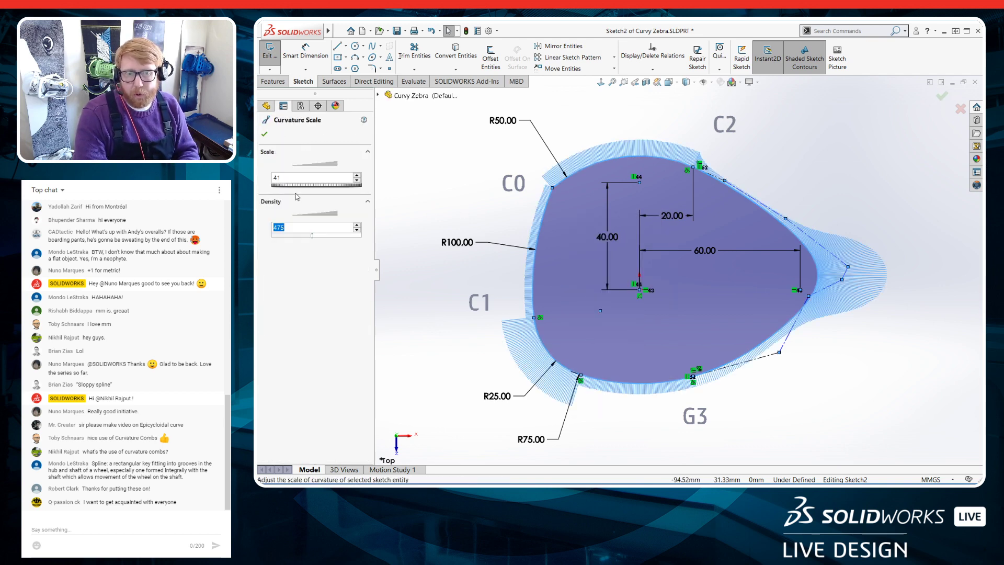
drag(290, 187, 298, 188)
click(556, 282)
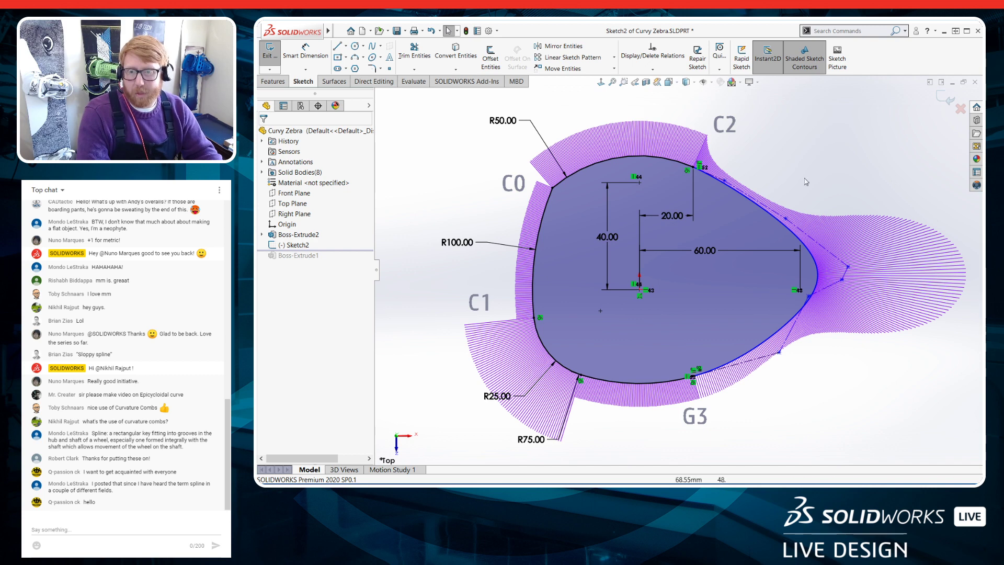
Examine the curvature combs at the outline's C0, C1 and C2 transitions up close
scroll(681, 270, up, 1)
scroll(723, 241, down, 1)
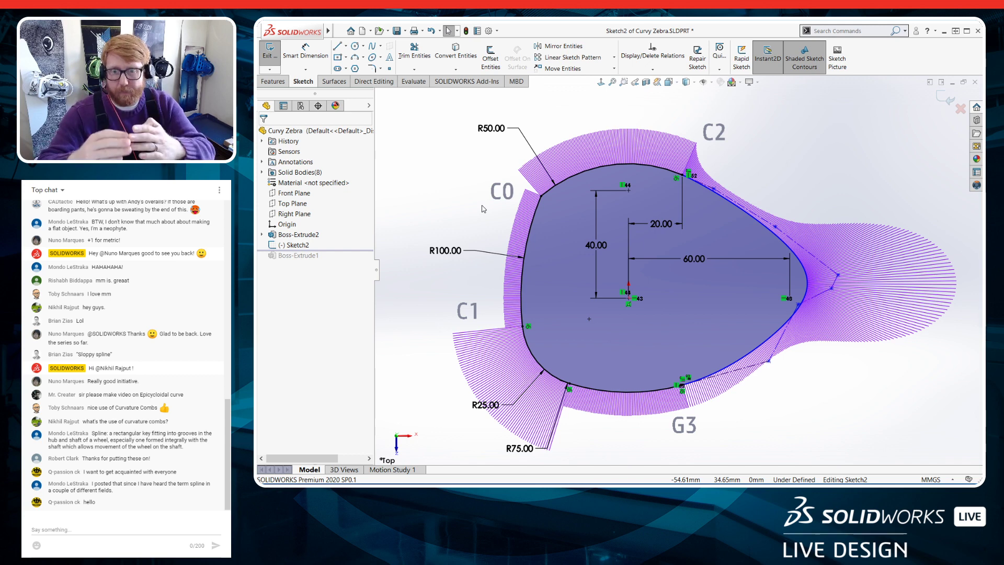
scroll(515, 193, down, 5)
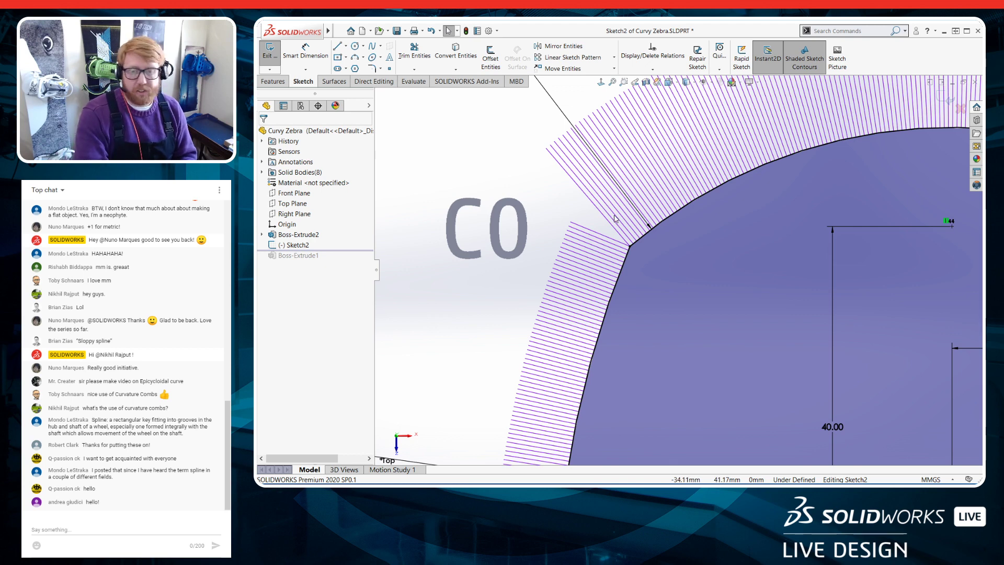
scroll(578, 252, up, 8)
scroll(677, 396, down, 3)
scroll(628, 382, down, 3)
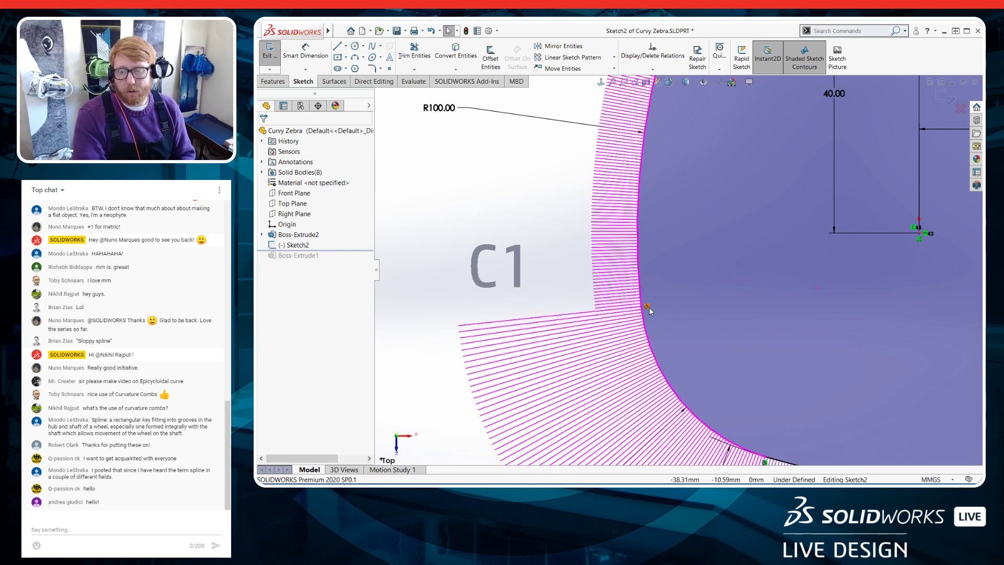
click(649, 307)
click(552, 260)
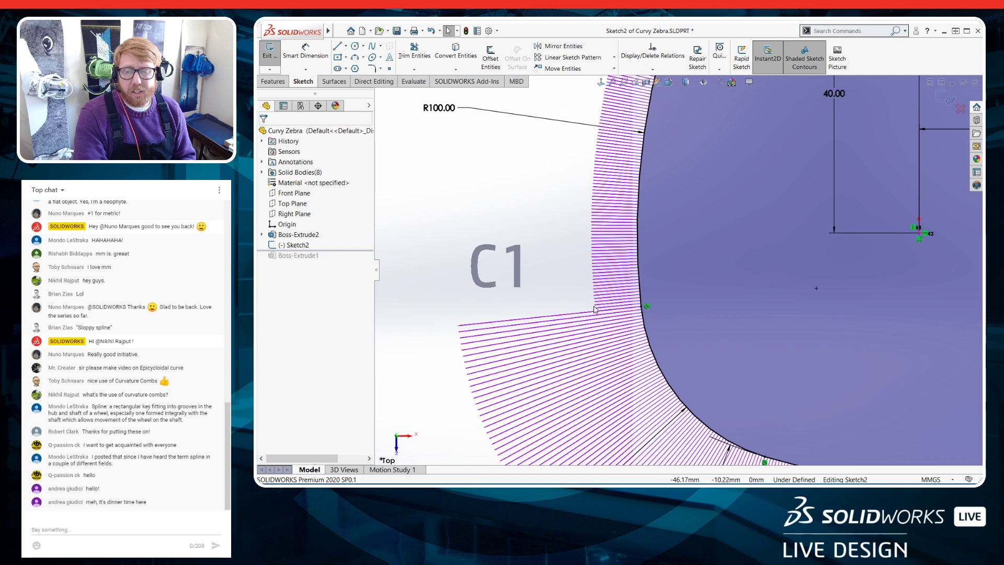
scroll(596, 311, down, 1)
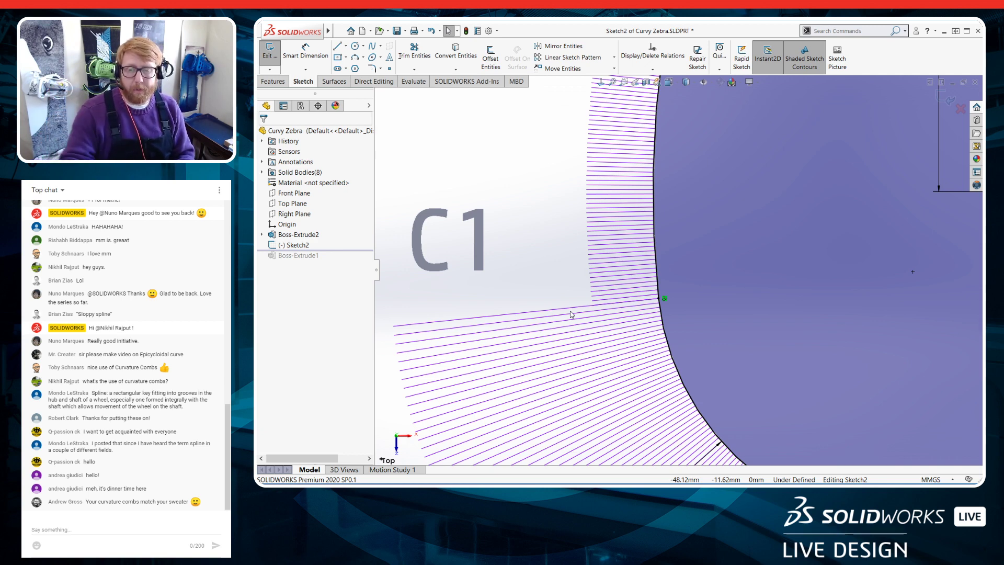
scroll(571, 315, up, 2)
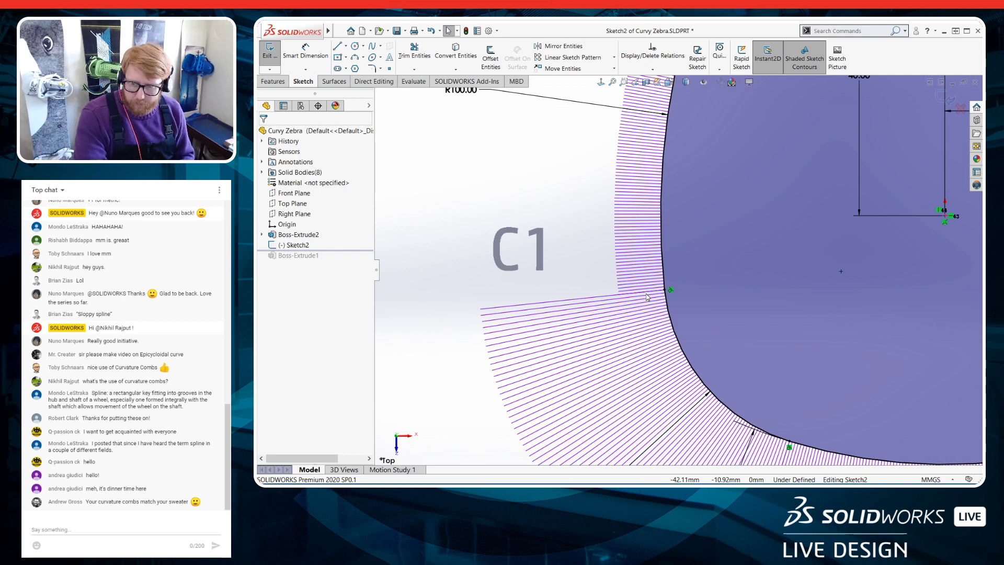
scroll(647, 294, up, 8)
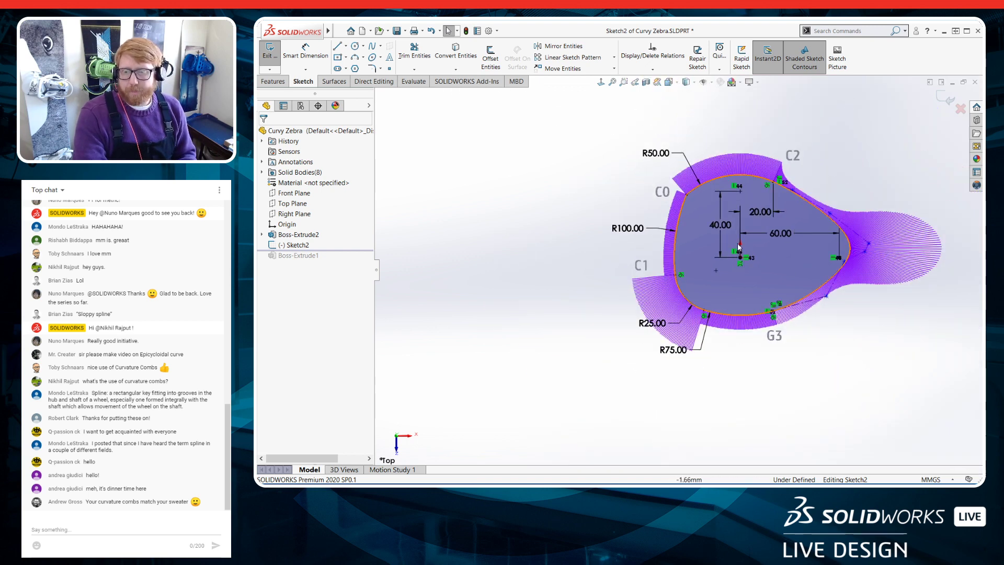
scroll(807, 167, down, 2)
scroll(807, 167, down, 5)
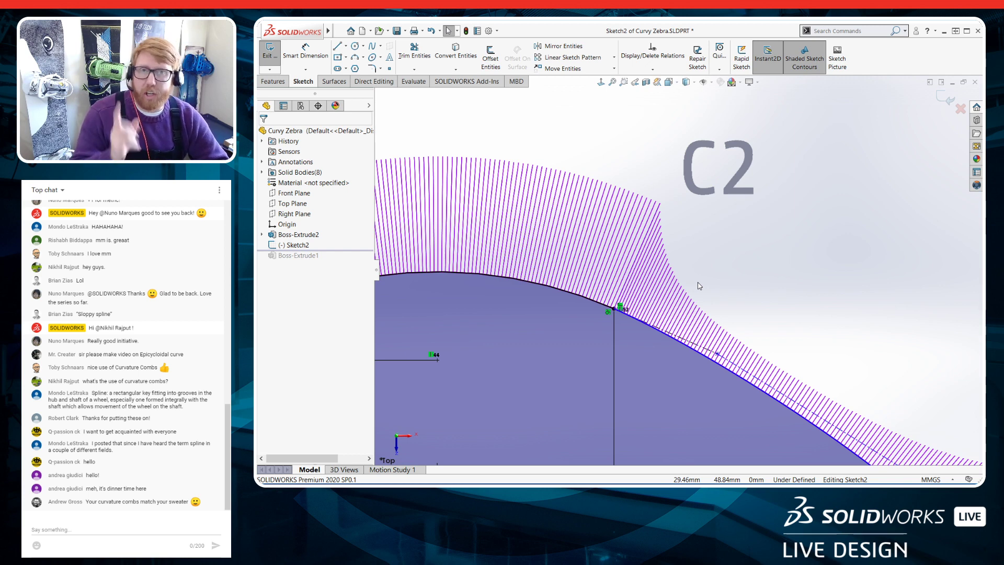
Set the Temporary Graphics, Shaded colour in the system options to light yellow
click(489, 31)
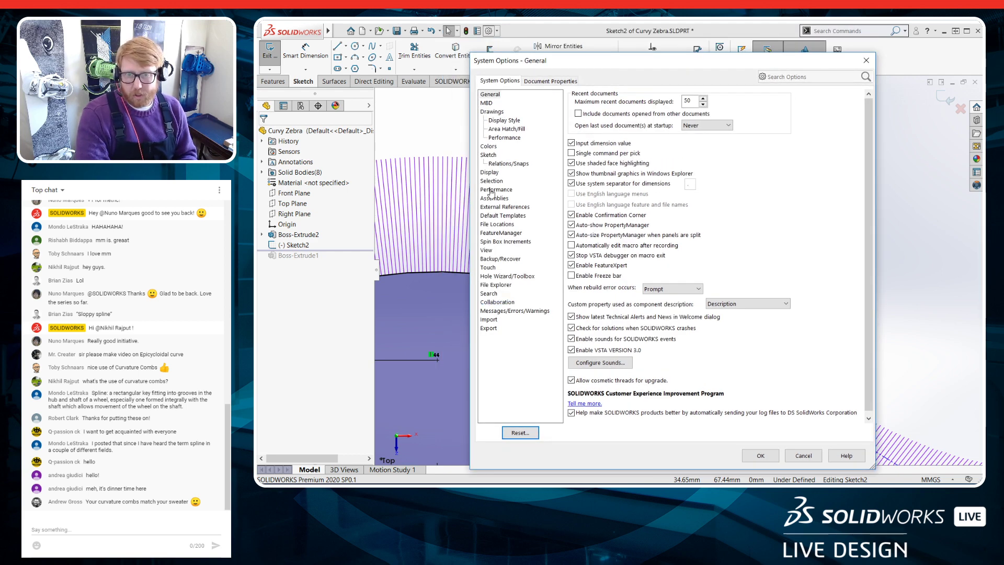
click(489, 146)
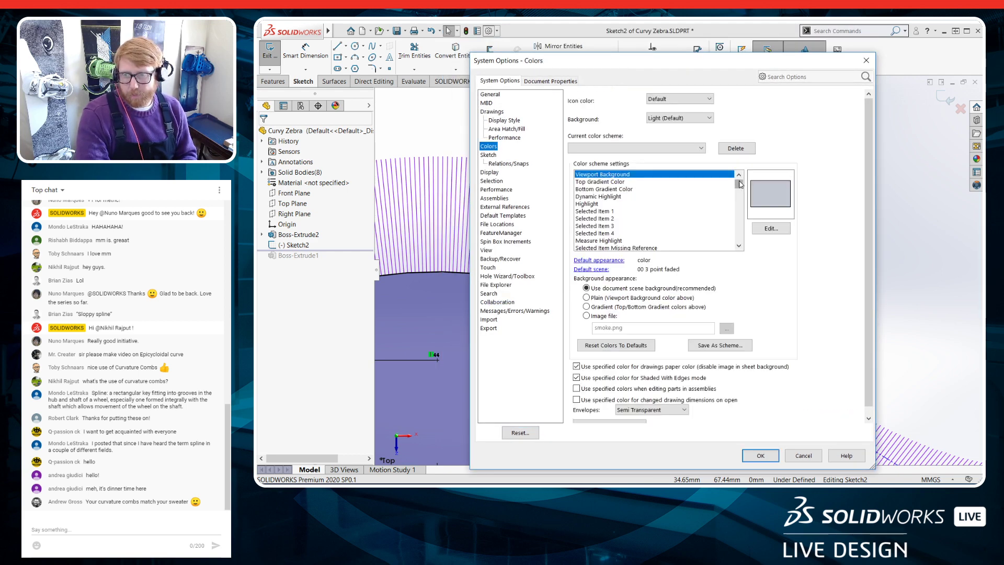
drag(739, 185, 743, 222)
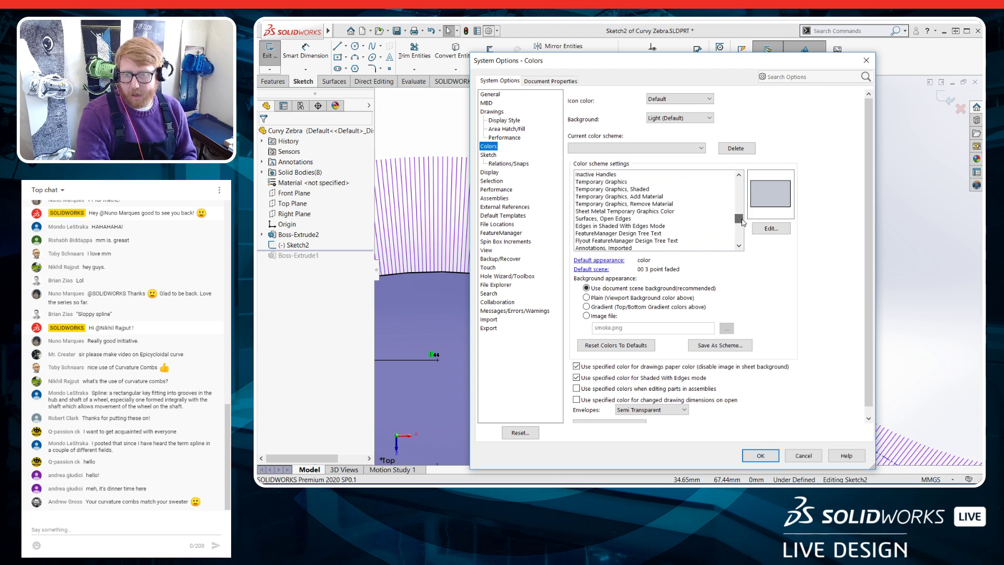
click(644, 192)
click(771, 228)
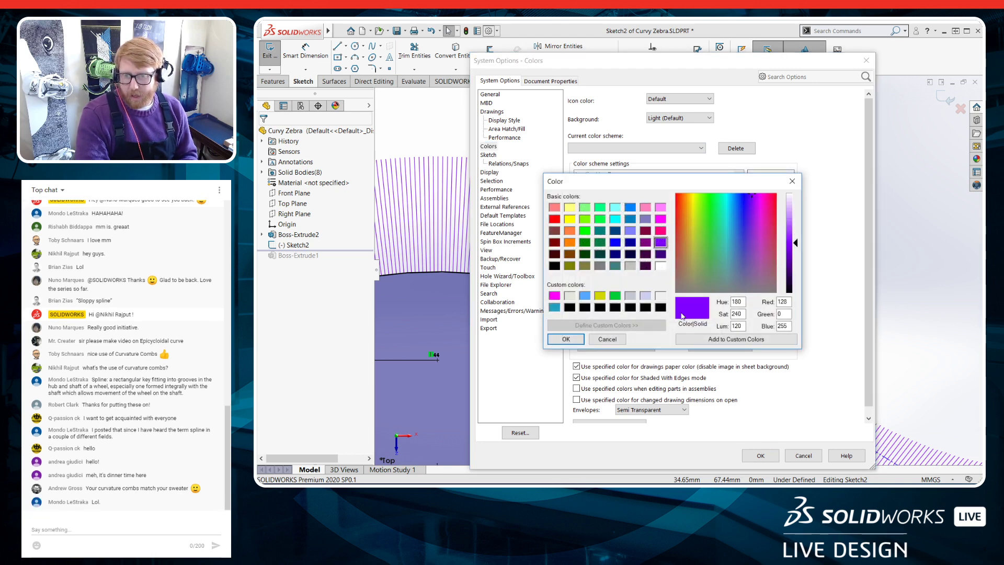
click(570, 208)
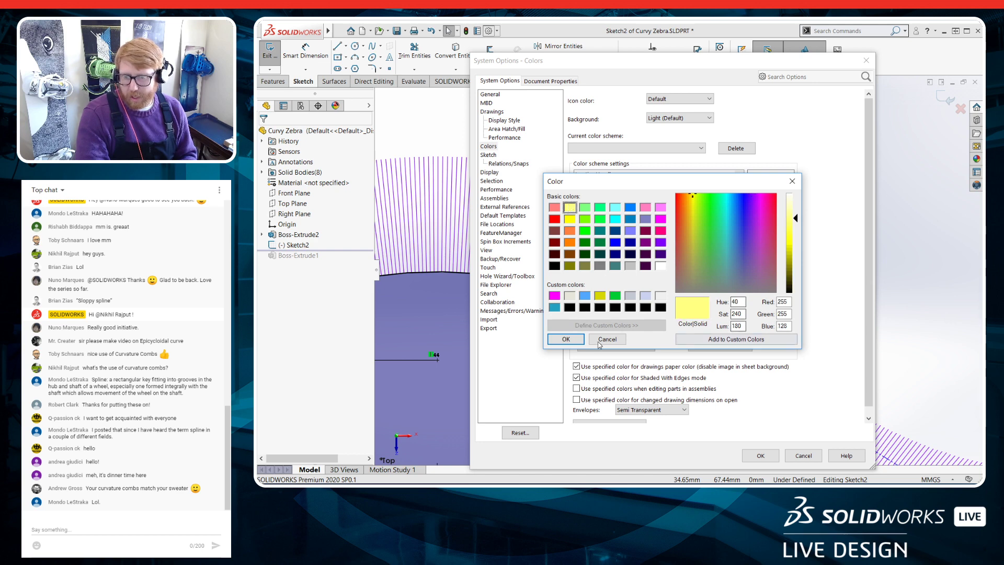
click(566, 339)
click(763, 457)
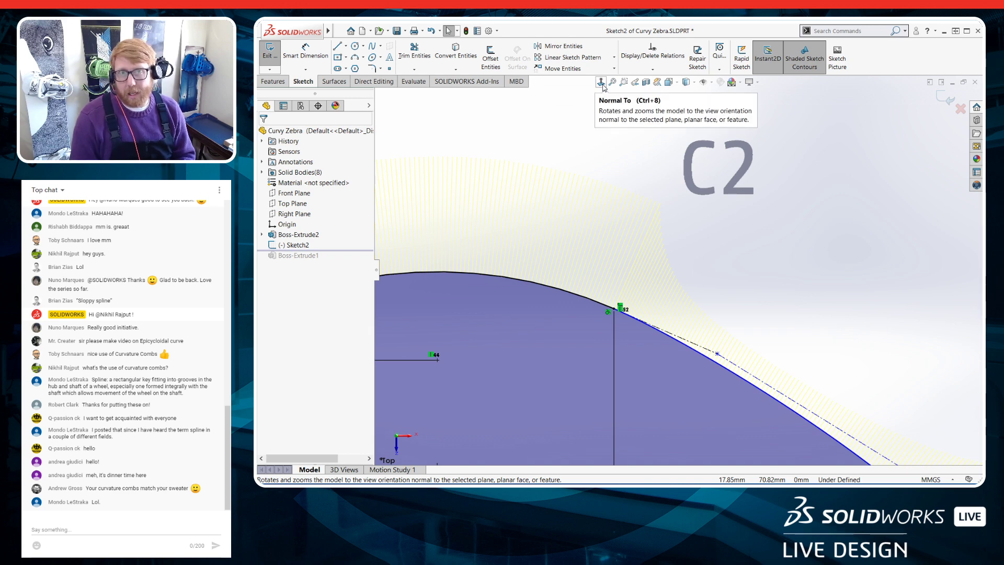
Set the Temporary Graphics, Shaded colour back to purple with red 128, green 0 and blue 255
click(490, 31)
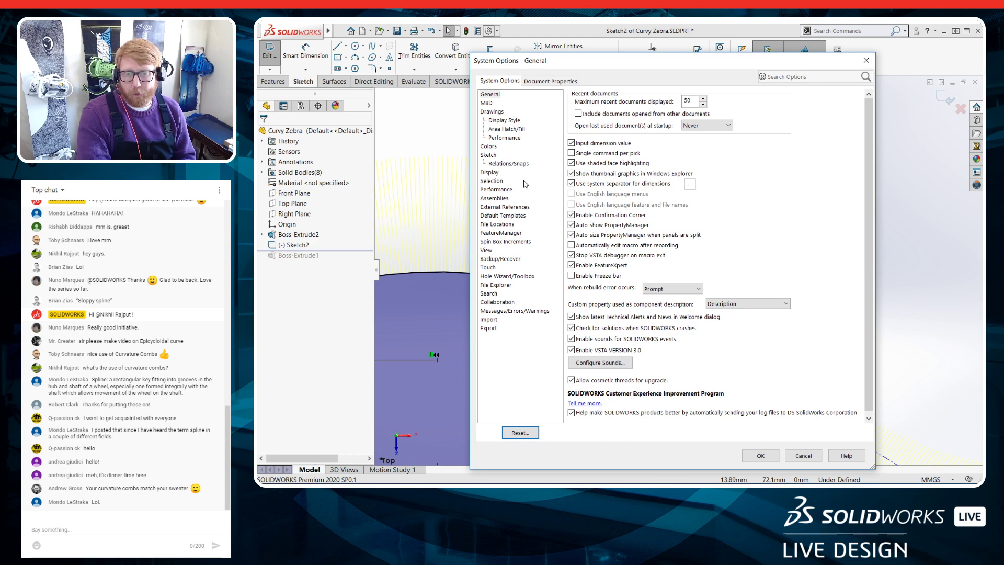
click(488, 146)
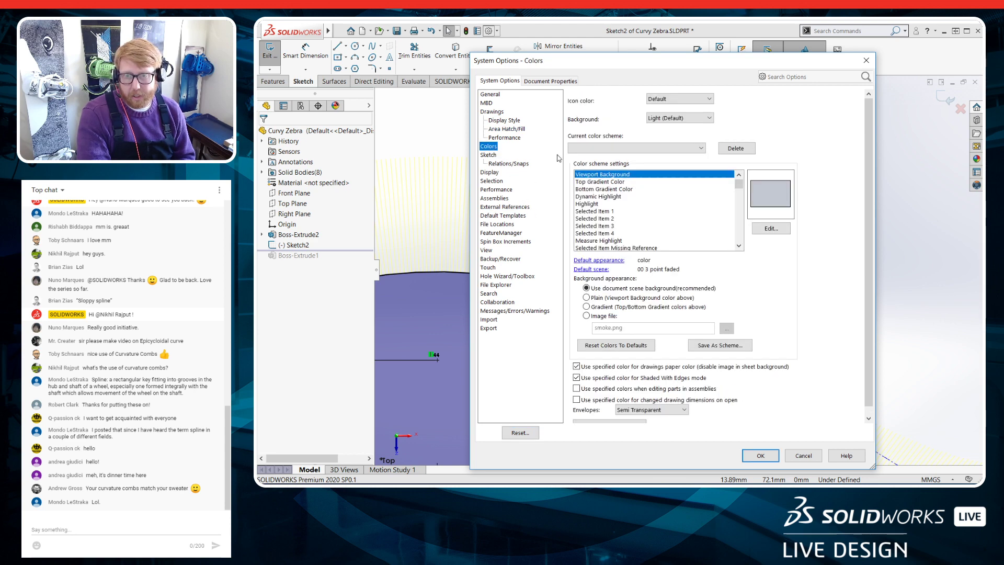
drag(738, 182, 743, 215)
click(649, 220)
click(771, 228)
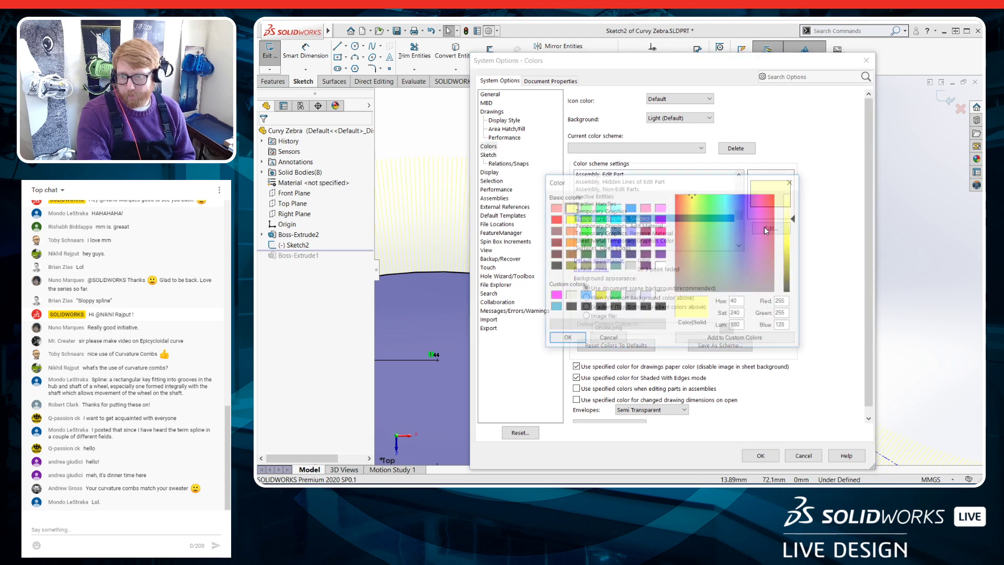
click(662, 242)
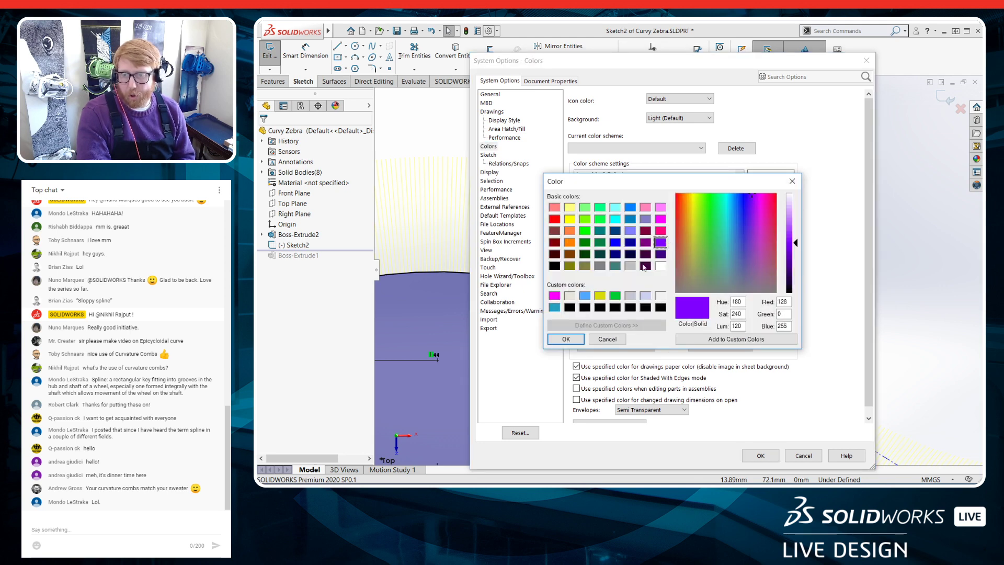
click(566, 339)
click(761, 455)
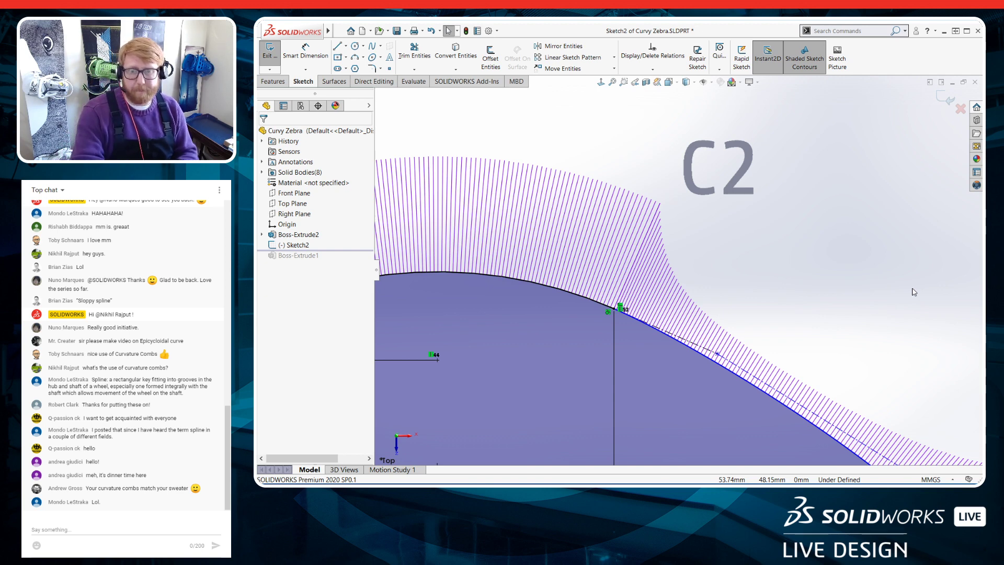
Examine the curvature comb at the outline's G3 transition
scroll(720, 269, up, 5)
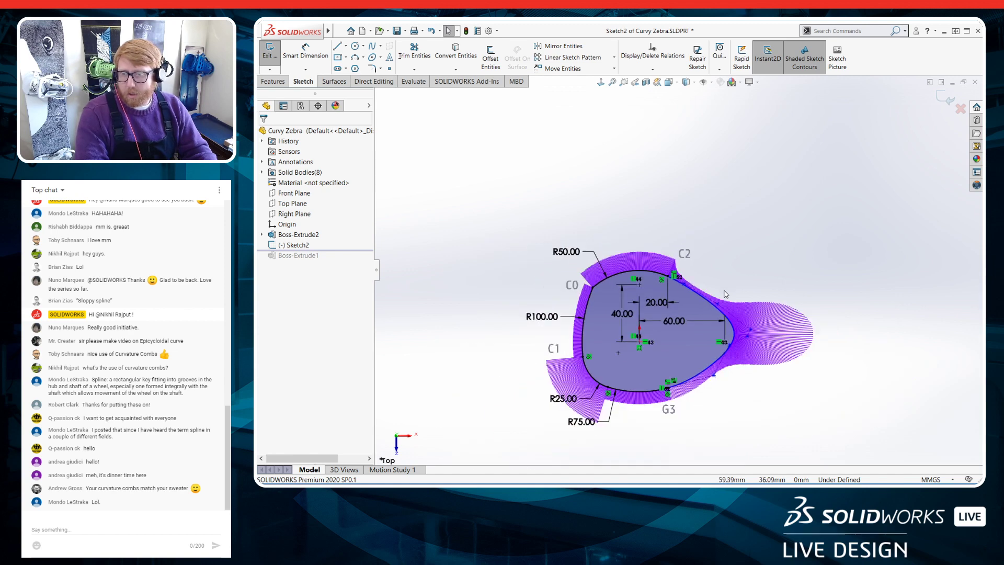
scroll(676, 417, down, 3)
scroll(683, 323, down, 3)
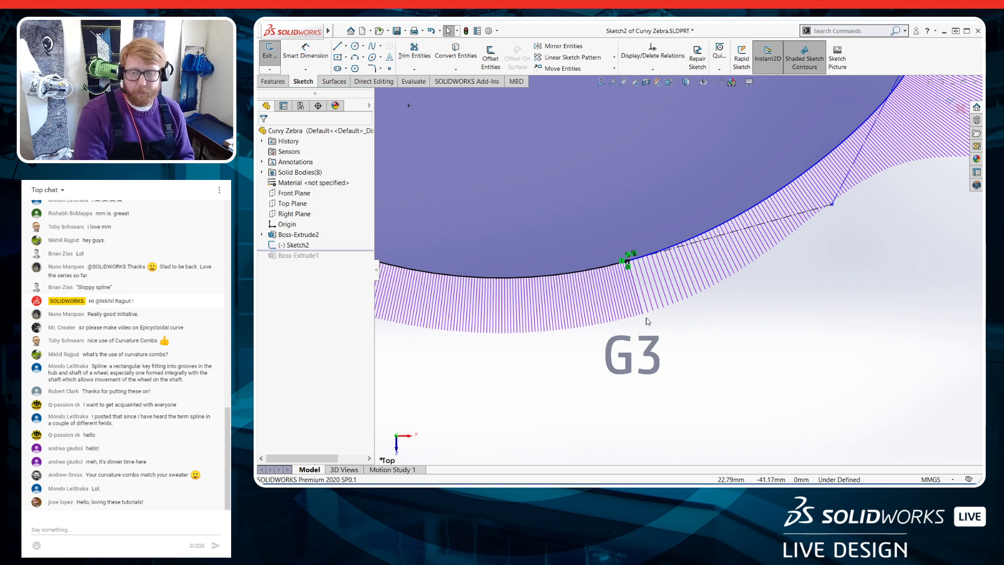
Try moving the style spline's control vertex near the C2 transition to reshape the curve and its comb
scroll(643, 318, up, 5)
scroll(687, 169, down, 8)
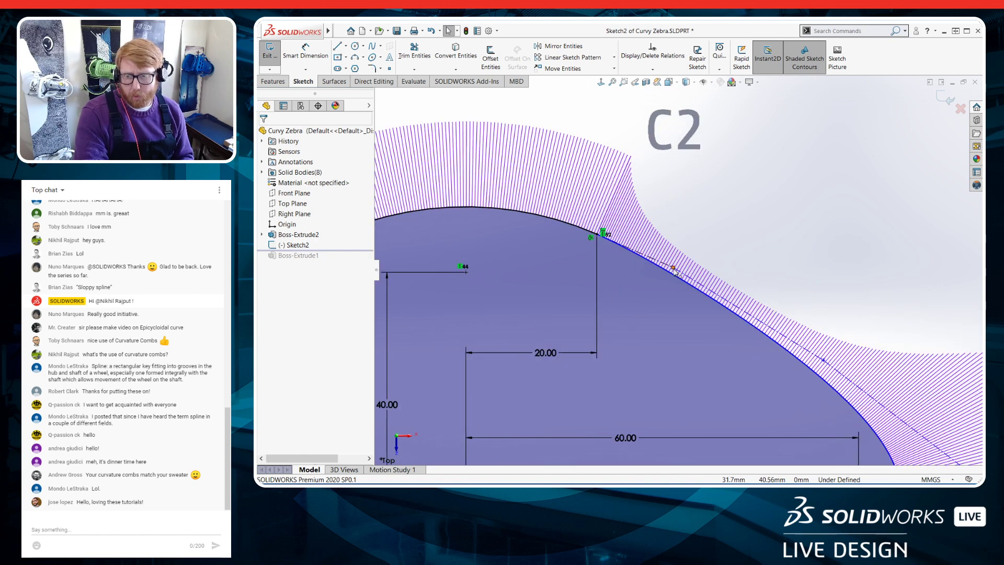
drag(679, 272, 761, 322)
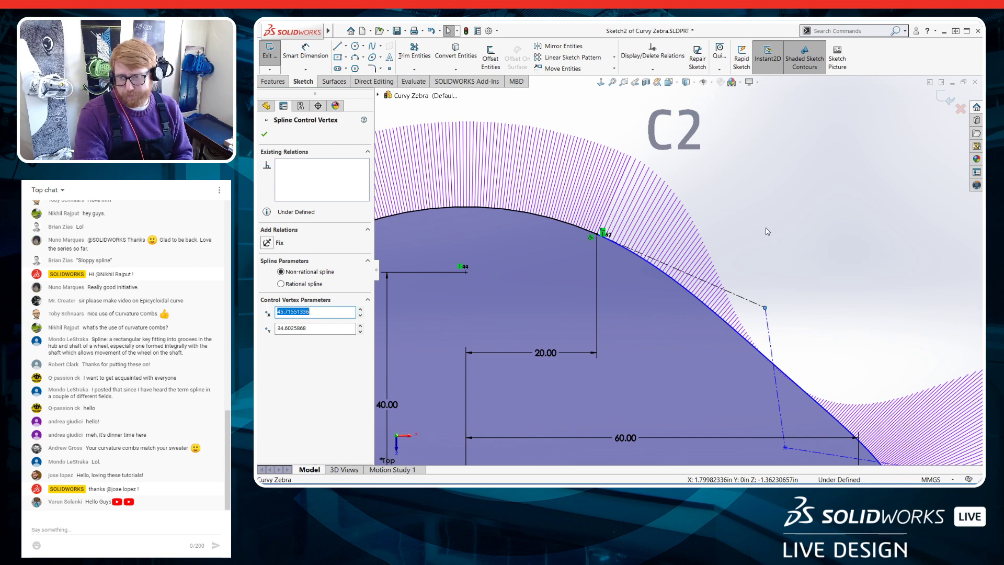
click(766, 227)
scroll(765, 228, up, 9)
middle_drag(746, 374, 707, 296)
scroll(706, 299, down, 8)
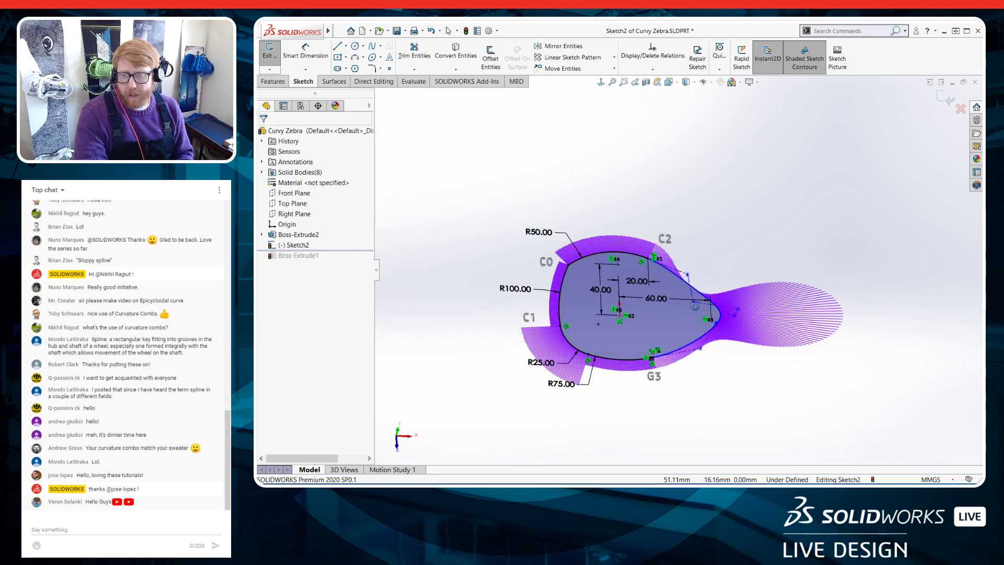
drag(719, 341, 649, 306)
click(817, 318)
scroll(824, 327, up, 5)
scroll(824, 327, up, 2)
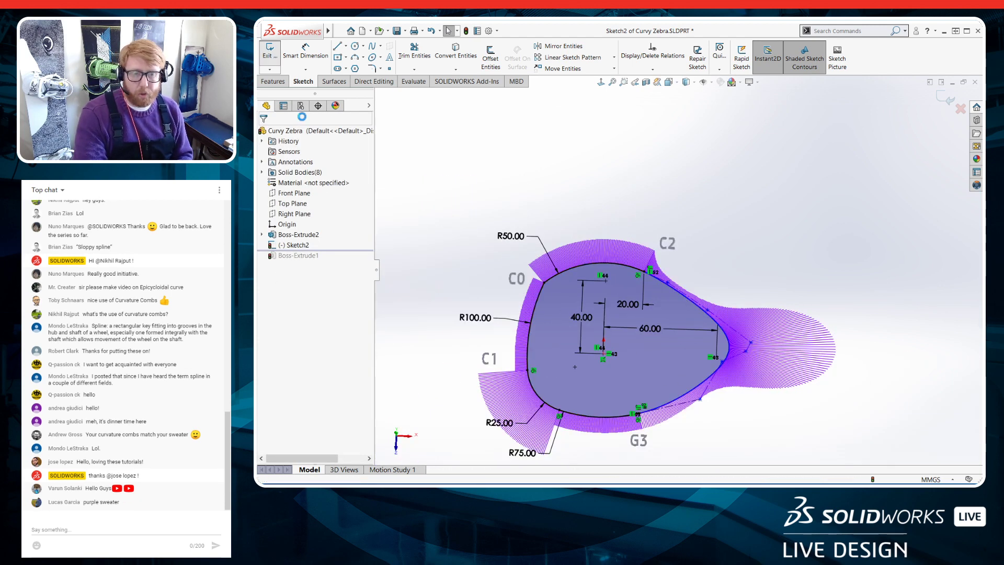
Exit the sketch, roll the history forward past Boss-Extrude1 and hide its Sketch2
click(269, 56)
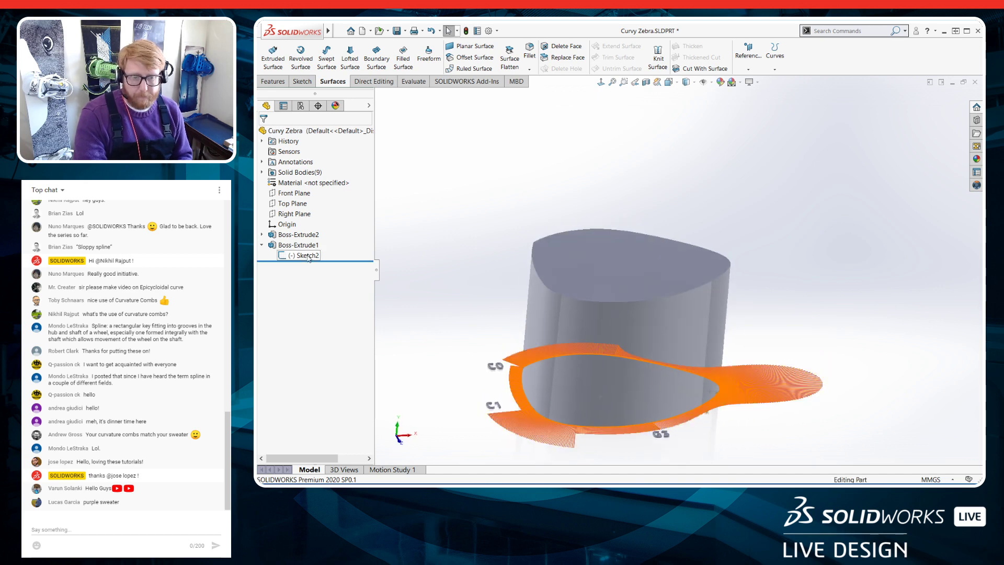
right_click(309, 257)
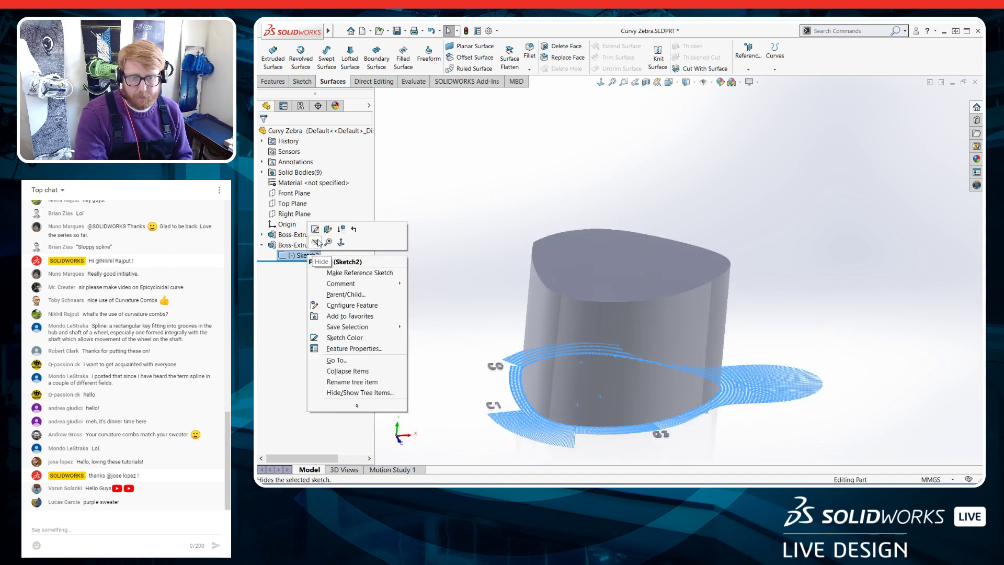
click(318, 245)
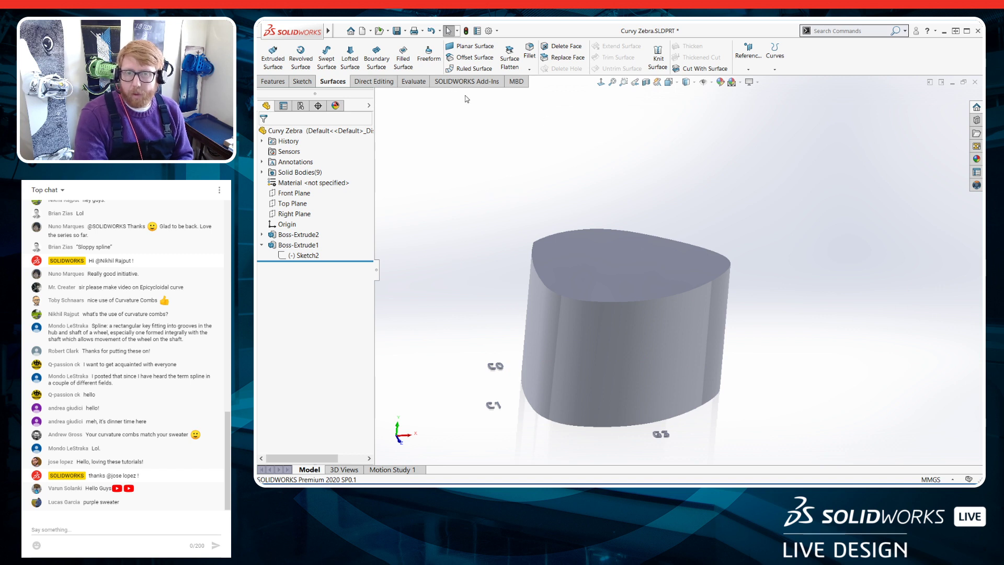
click(414, 82)
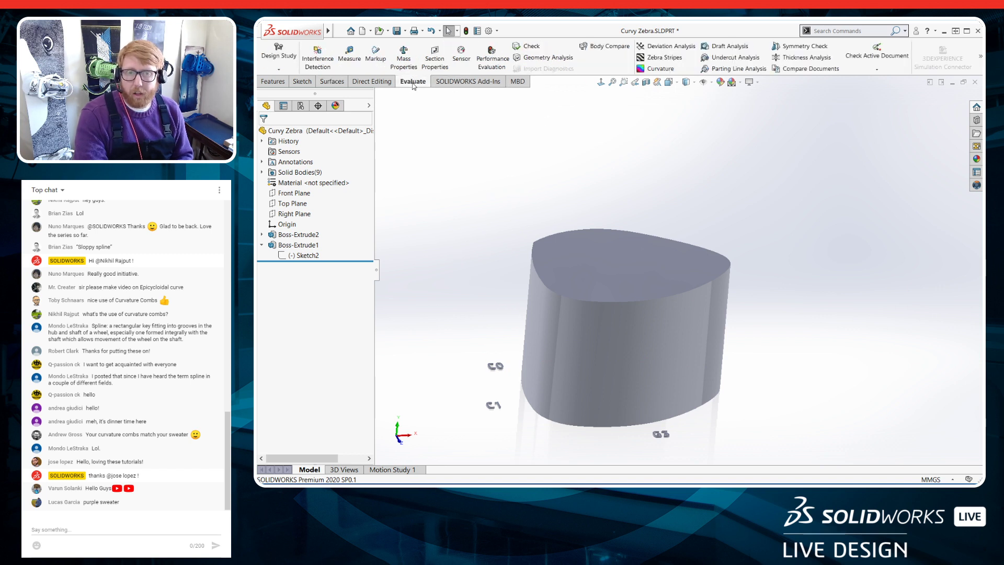
Display zebra stripes on the extruded body and examine how they cross the edges between its side faces
click(654, 57)
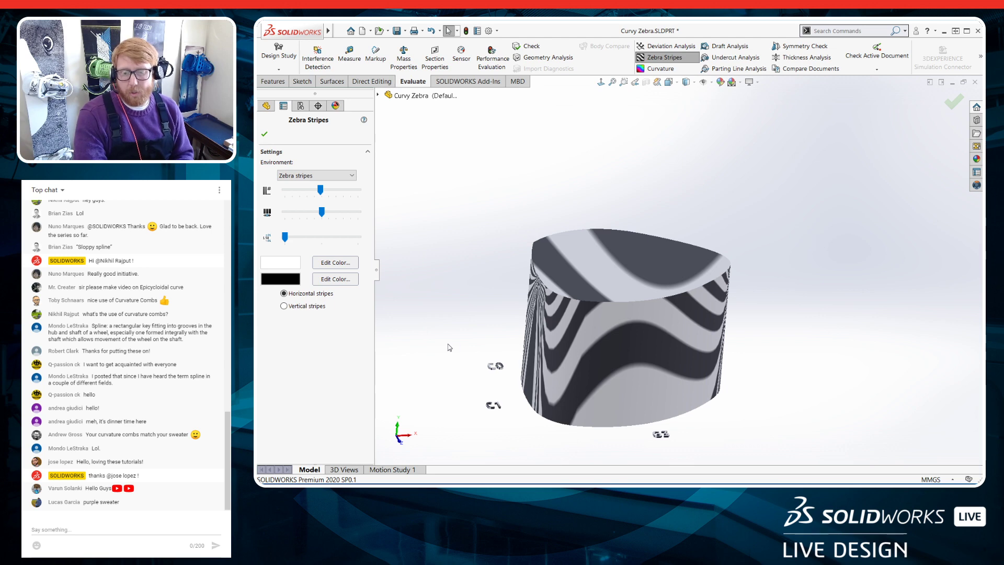
middle_drag(496, 391, 568, 326)
scroll(565, 396, down, 2)
mouse_move(584, 370)
middle_down()
mouse_move(603, 388)
mouse_move(595, 384)
middle_up()
scroll(595, 383, down, 1)
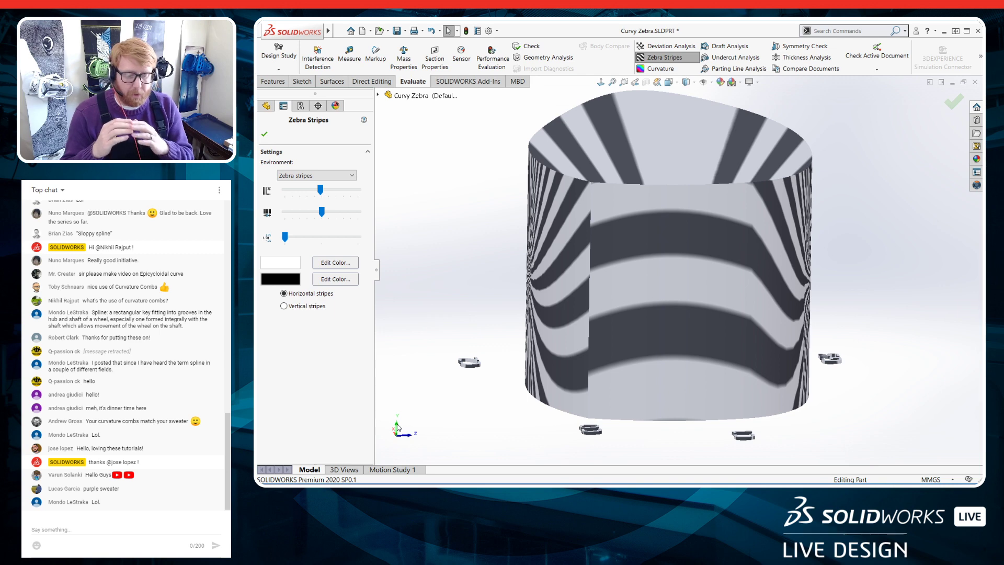
scroll(633, 285, down, 1)
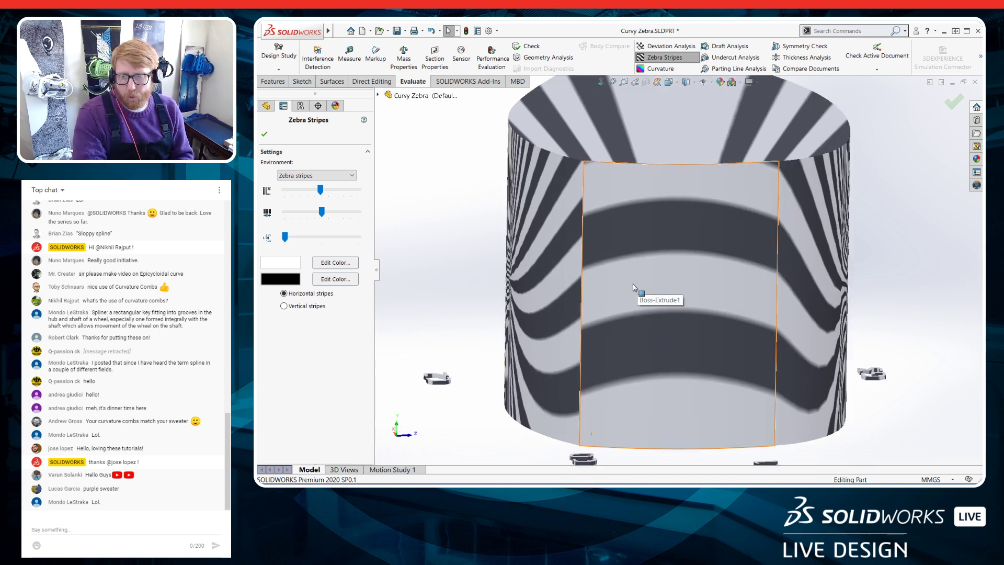
middle_drag(621, 296, 580, 289)
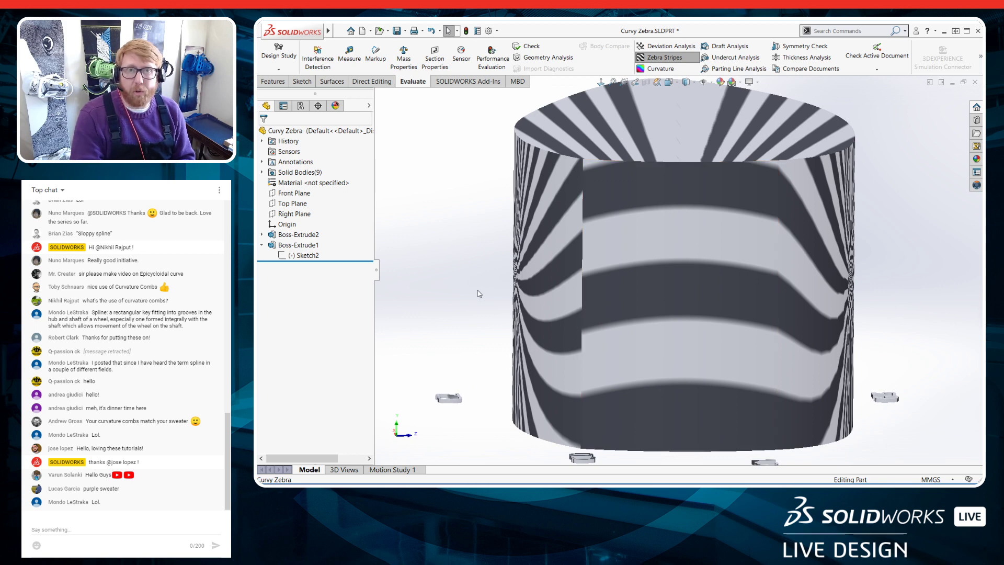
Set the zebra stripe accuracy to its maximum and inspect the stripes around the body's side transitions
click(645, 57)
click(645, 57)
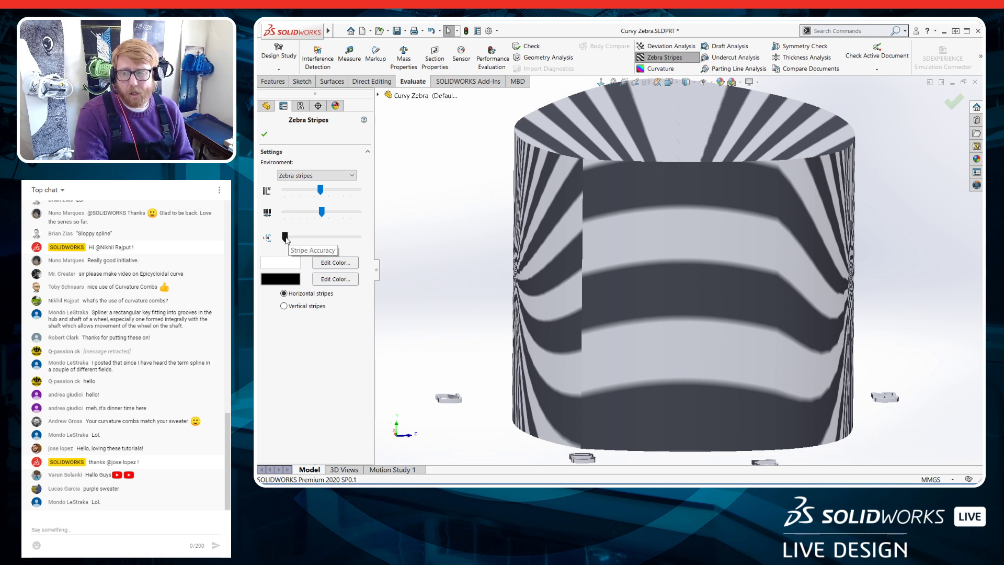
drag(285, 237, 422, 234)
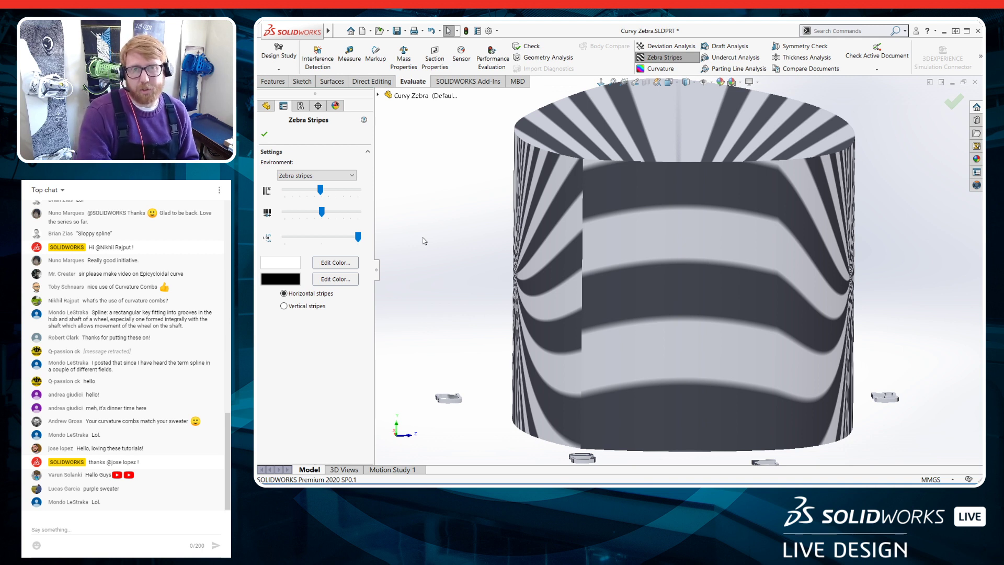
middle_drag(471, 259, 470, 259)
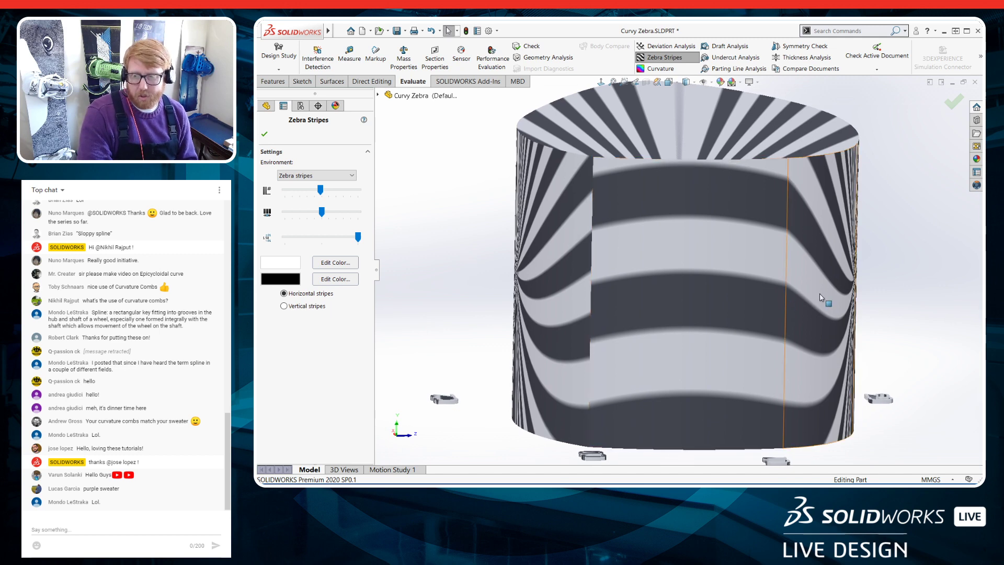
middle_drag(825, 300, 627, 366)
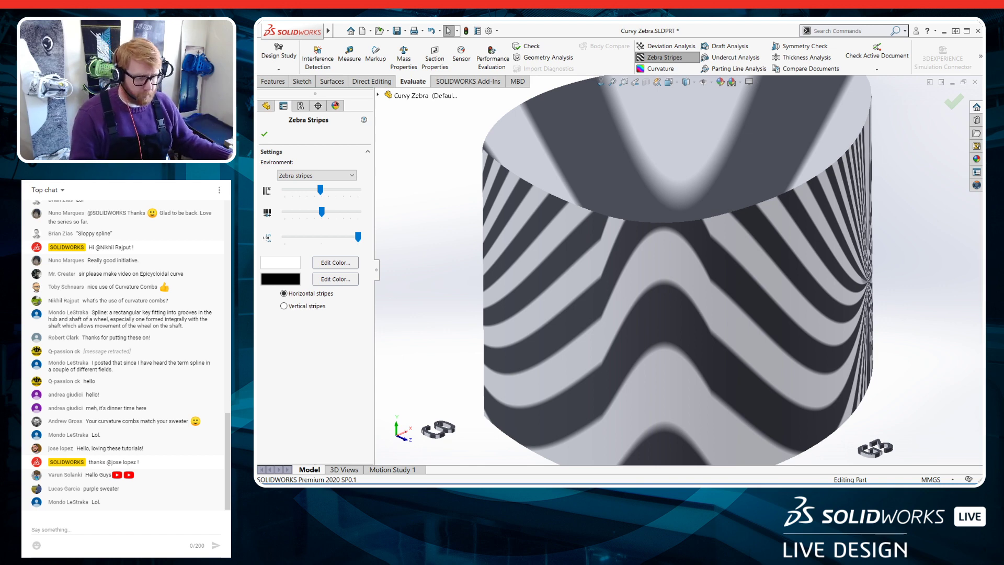
Compare the zebra stripes across the body's continuity transitions from several sides, and turn the zebra stripes off
right_click(813, 342)
middle_drag(813, 342, 908, 363)
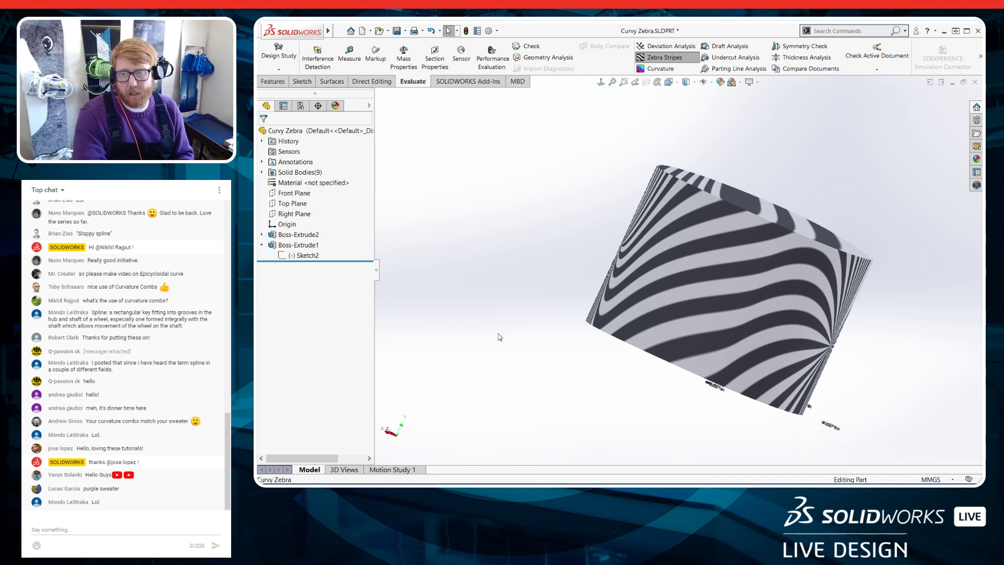
middle_drag(555, 307, 690, 340)
middle_drag(809, 406, 728, 393)
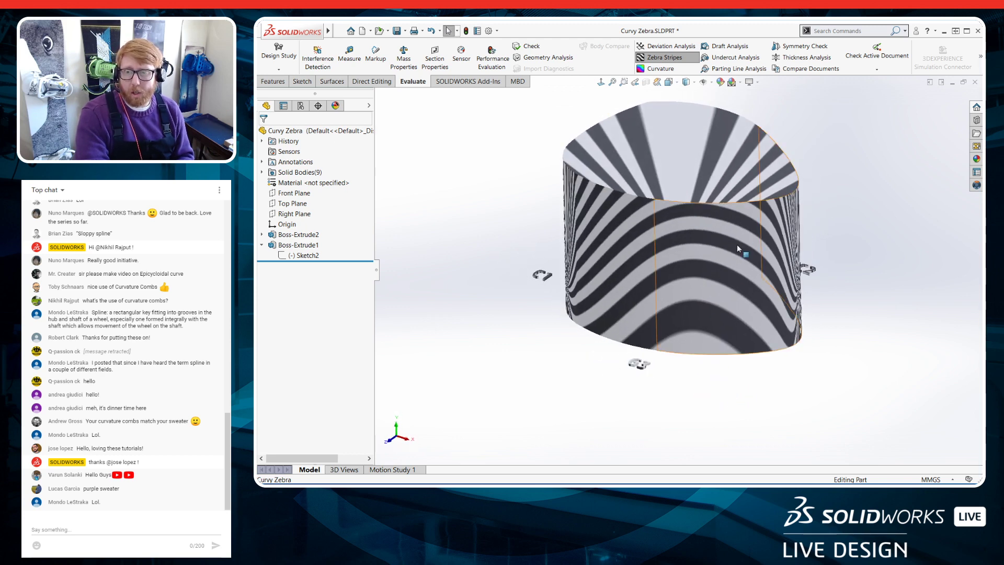
middle_drag(775, 201, 736, 191)
key(f)
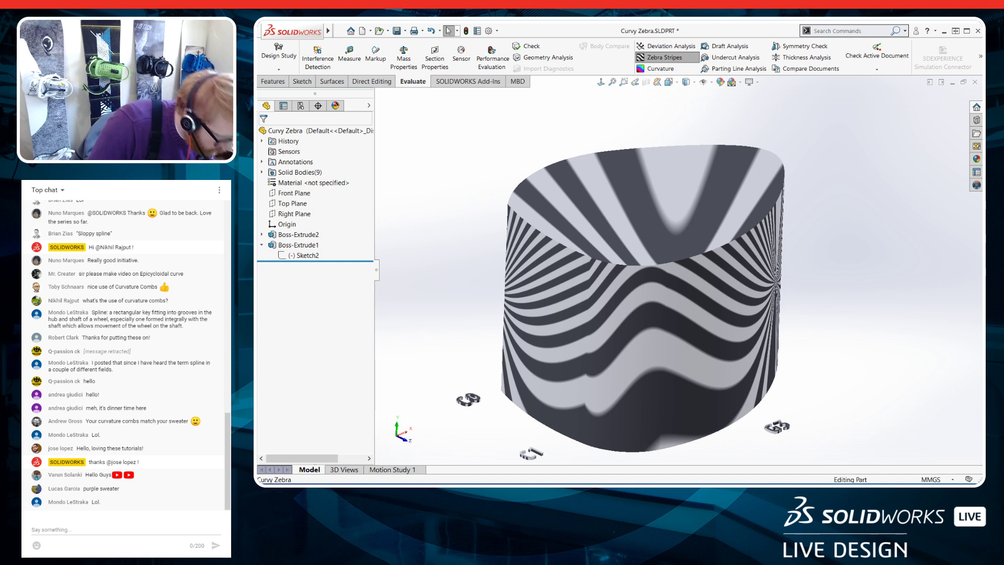
middle_drag(588, 385, 588, 373)
scroll(604, 381, up, 3)
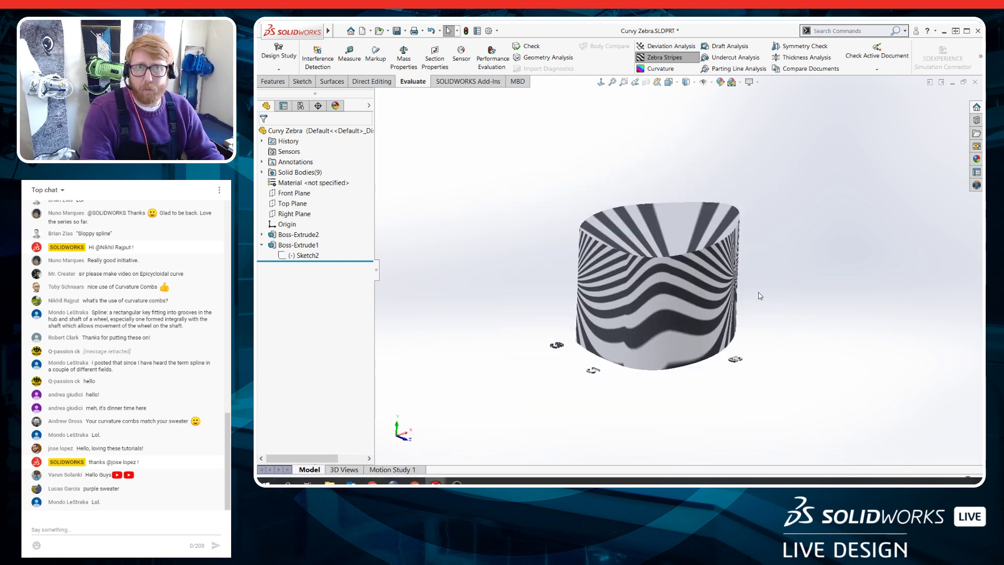
click(674, 55)
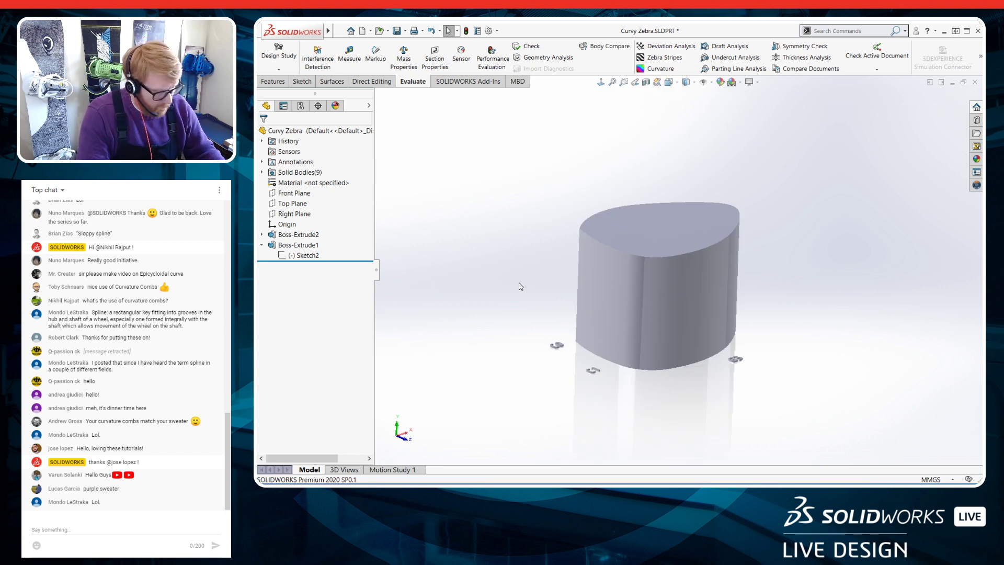
Switch to the Part1 document and open Sketch1 for editing
key(ctrl+Tab)
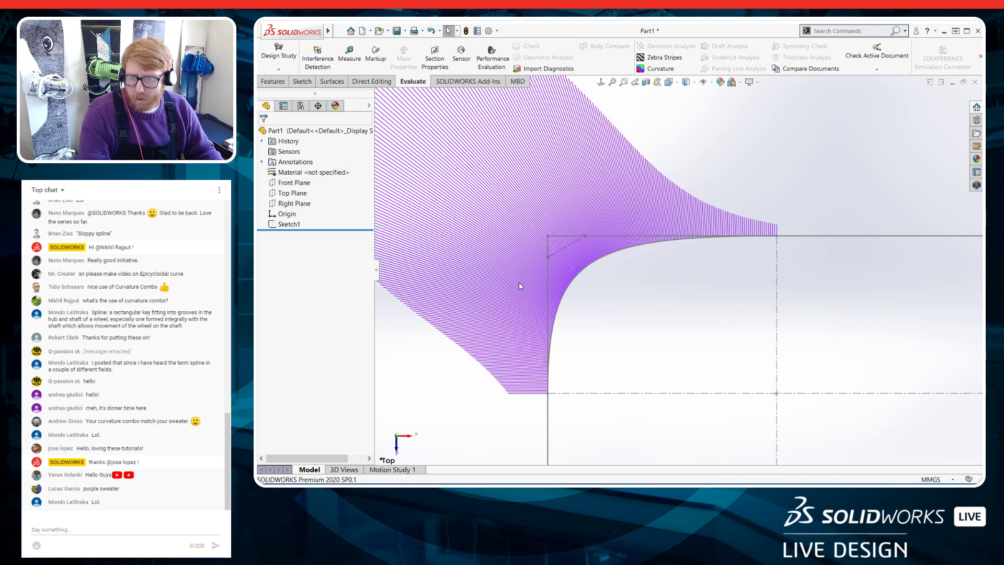
scroll(699, 298, up, 3)
scroll(763, 298, down, 1)
click(288, 224)
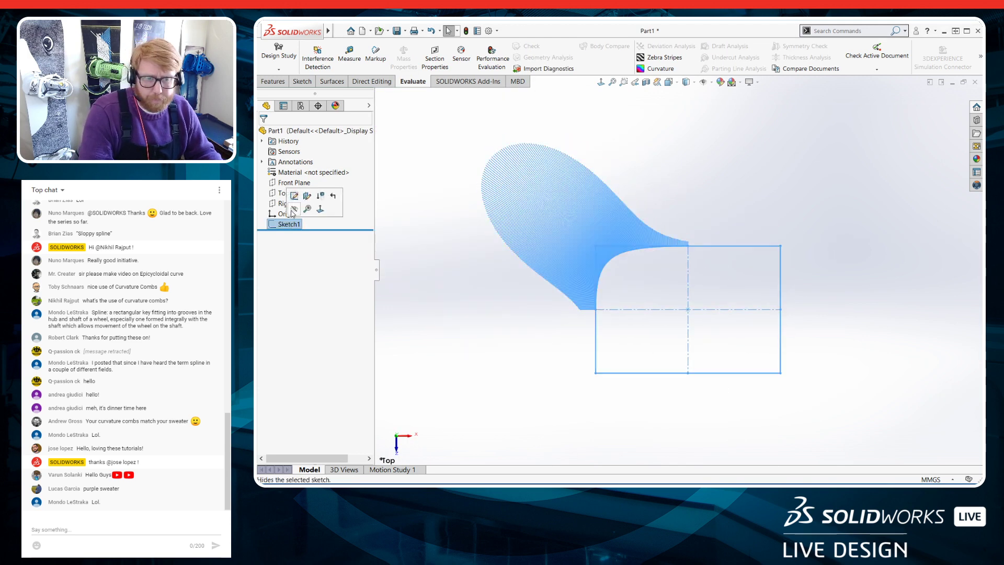
click(294, 197)
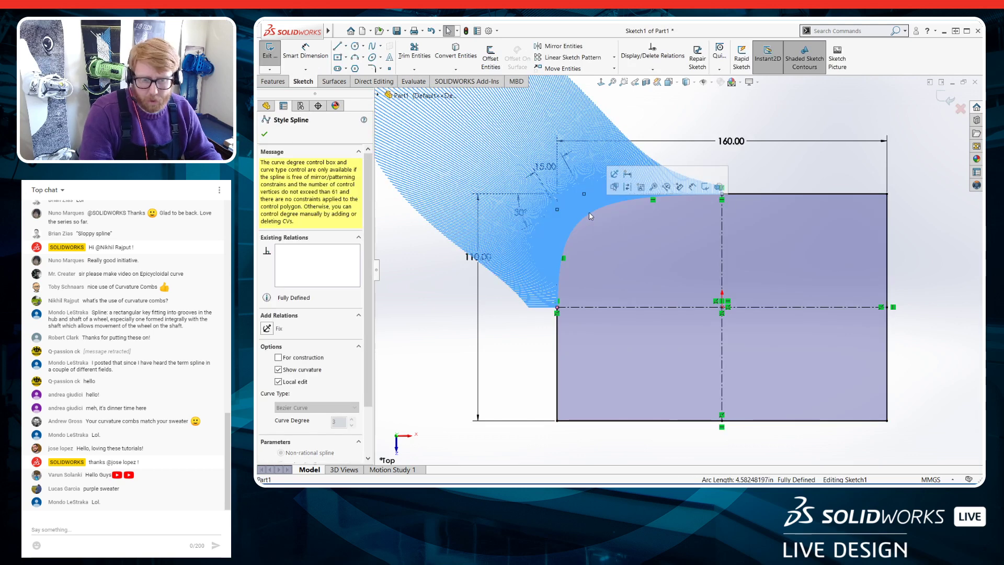
Hide the corner style spline's curvature comb, and show it again with a scale of 15
right_click(589, 212)
click(624, 366)
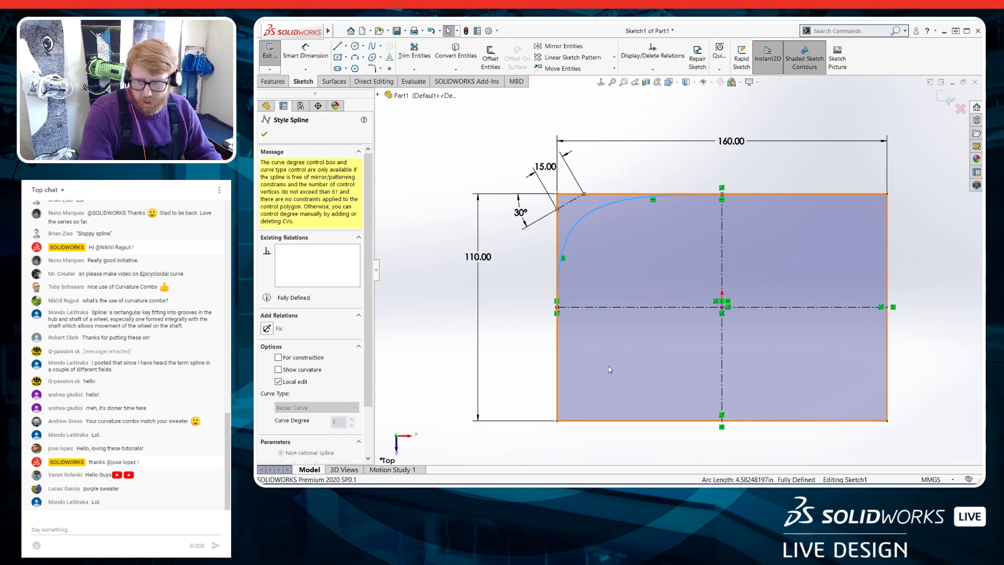
right_click(577, 222)
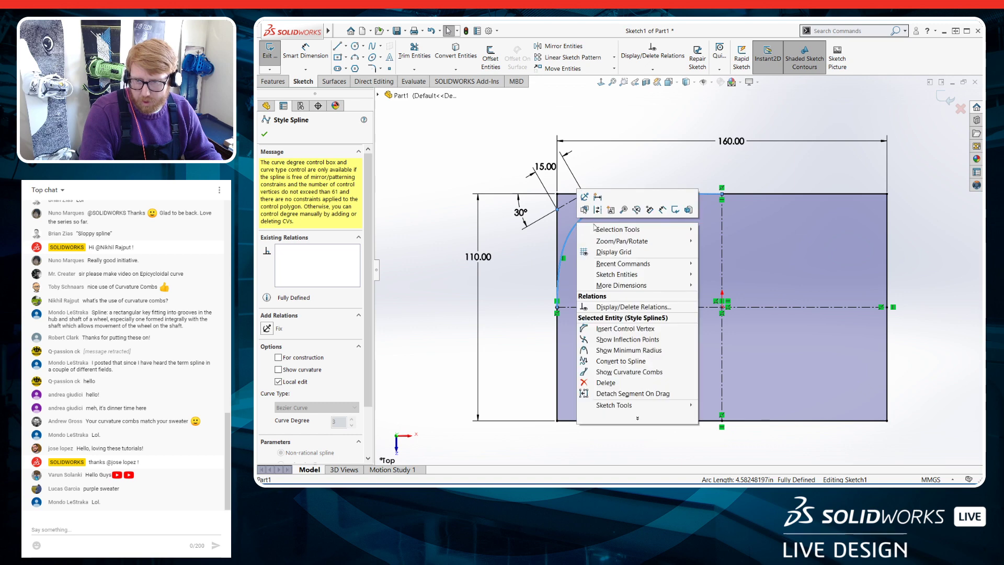
click(629, 372)
mouse_move(297, 185)
mouse_down()
mouse_move(316, 187)
mouse_move(273, 186)
mouse_move(307, 186)
mouse_up()
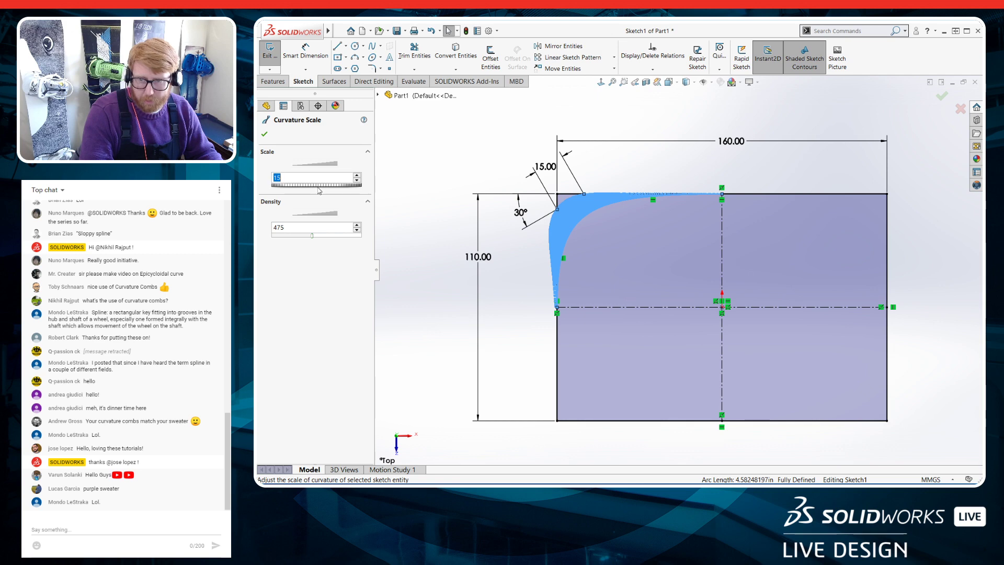
click(468, 300)
Sketch a style spline around the rectangle's upper-right corner, from the top edge's midpoint to a point on the right edge
scroll(839, 234, up, 3)
scroll(823, 237, down, 4)
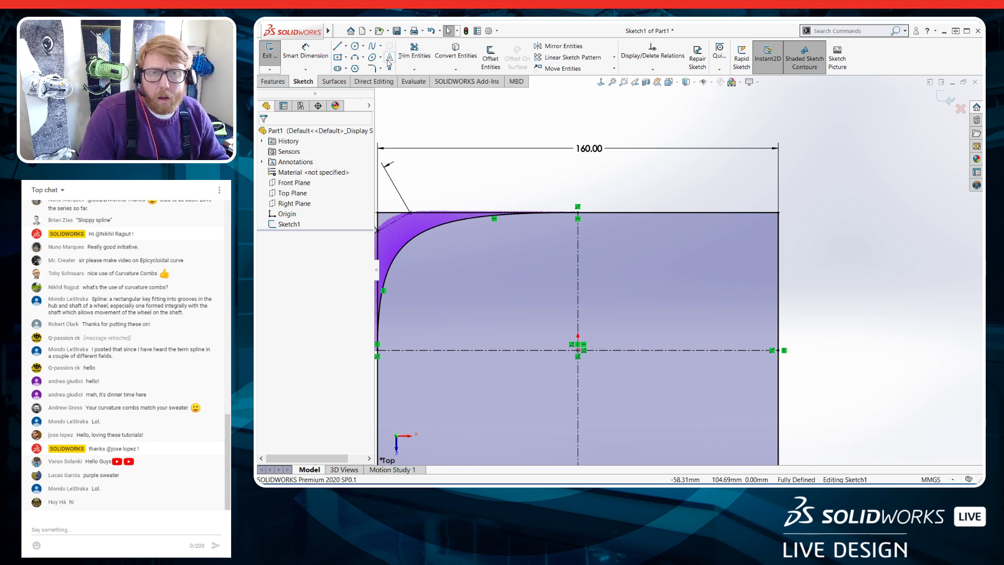
click(381, 46)
click(400, 65)
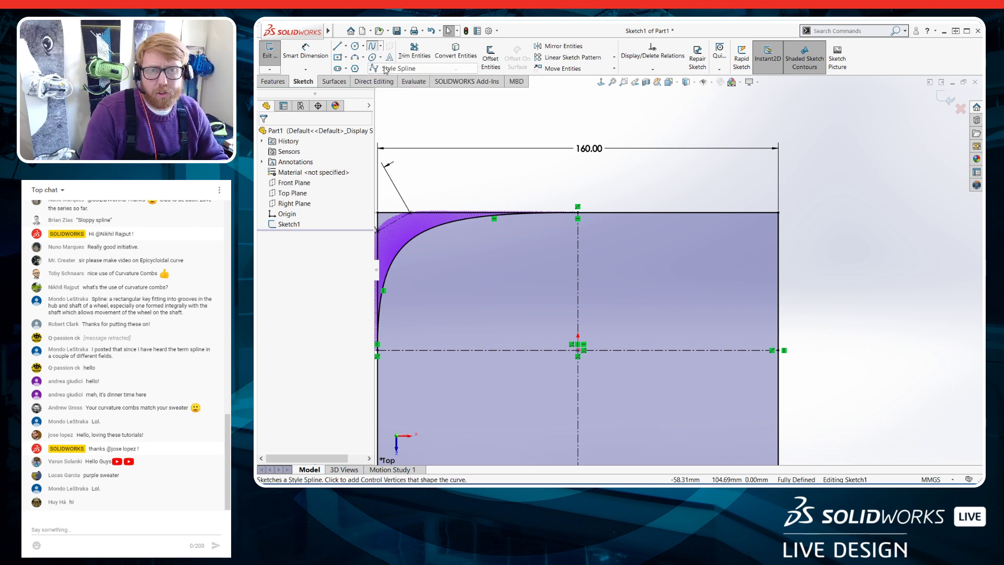
click(578, 212)
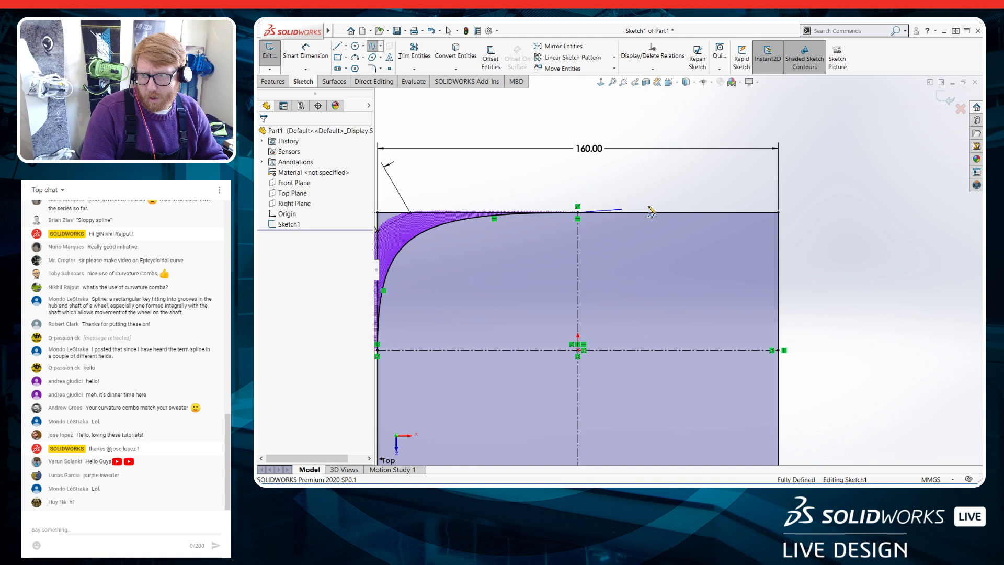
click(751, 225)
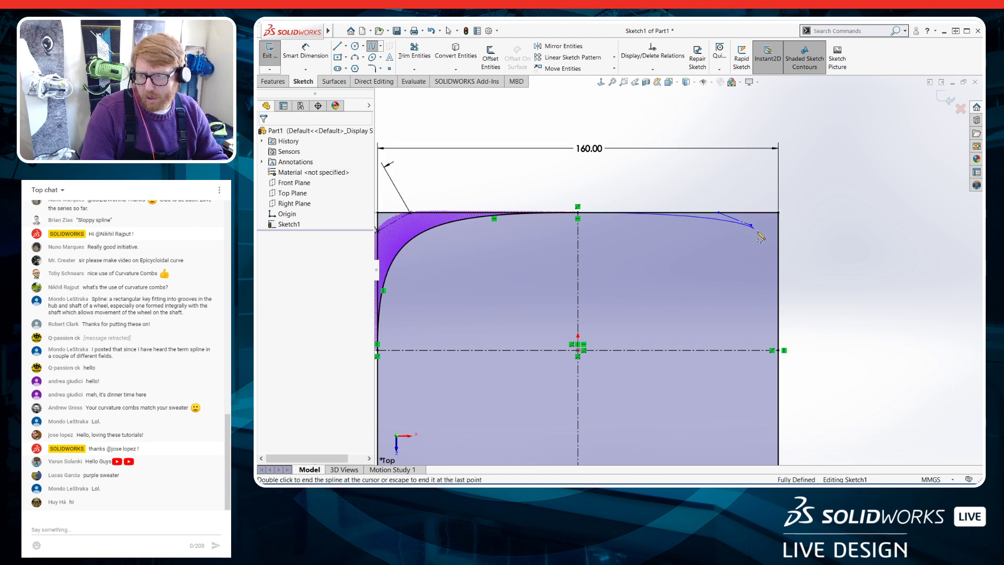
click(764, 236)
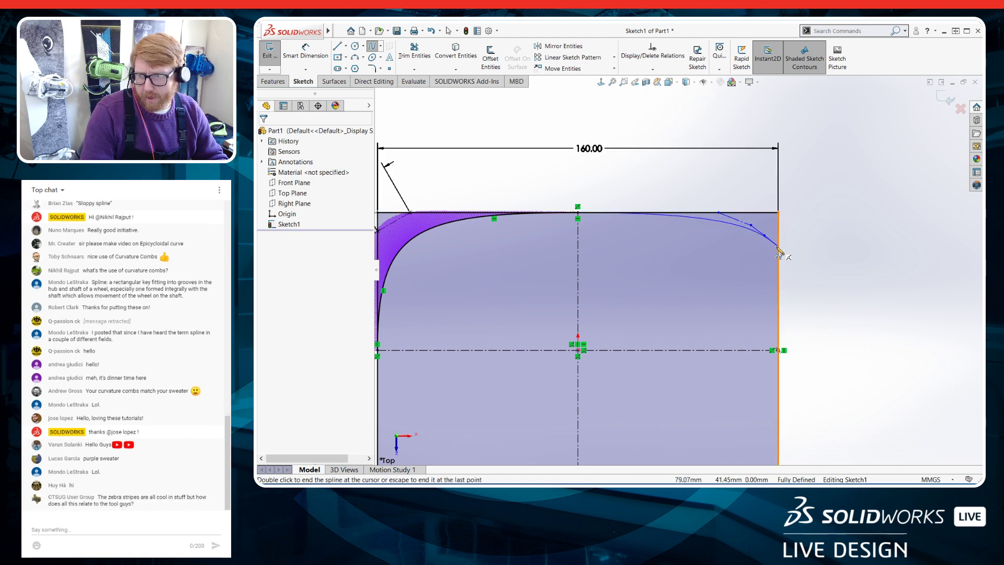
click(778, 246)
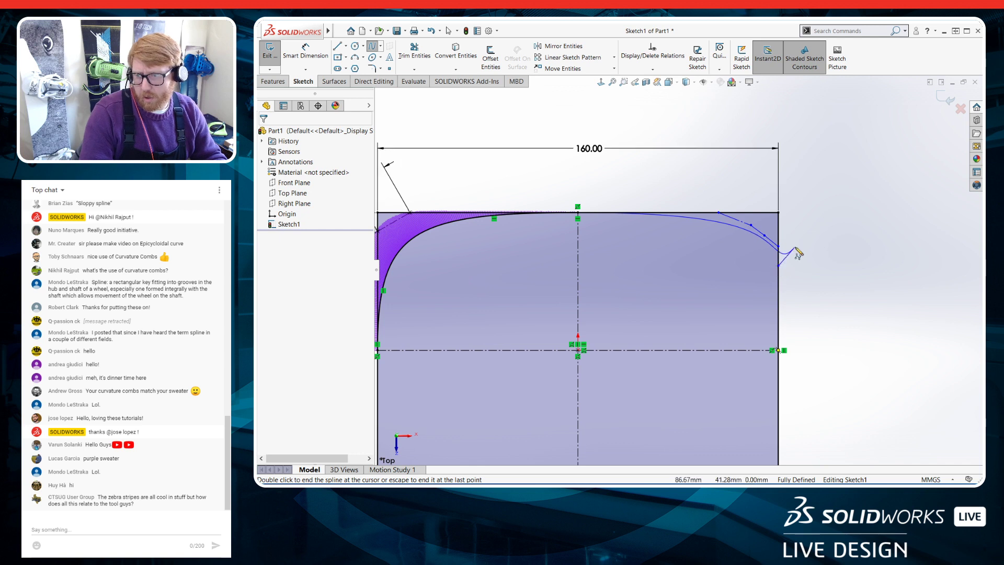
double_click(778, 266)
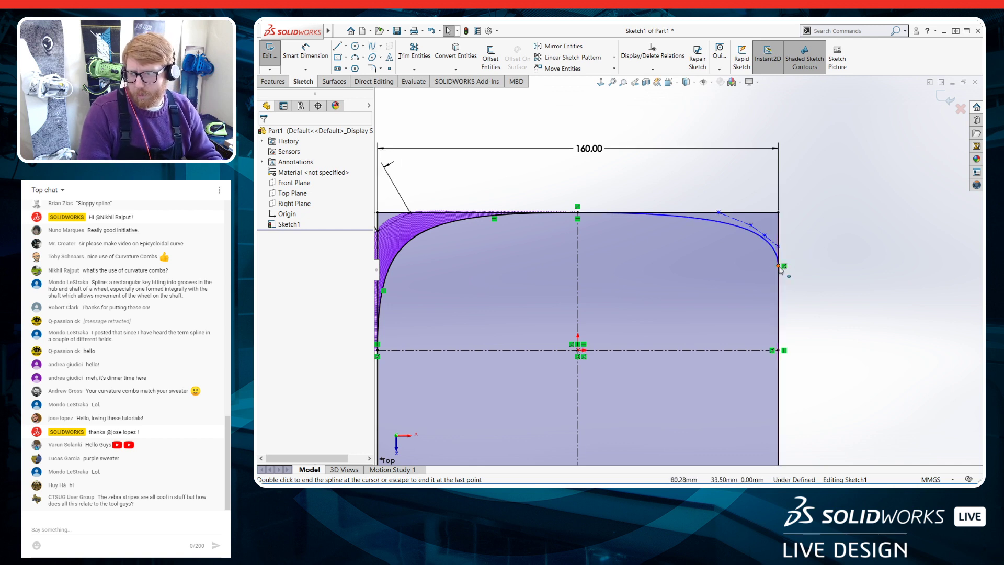
Sketch a second style spline from the first one's end on the right edge, curving inward to the horizontal centerline
scroll(797, 275, down, 2)
scroll(797, 275, up, 1)
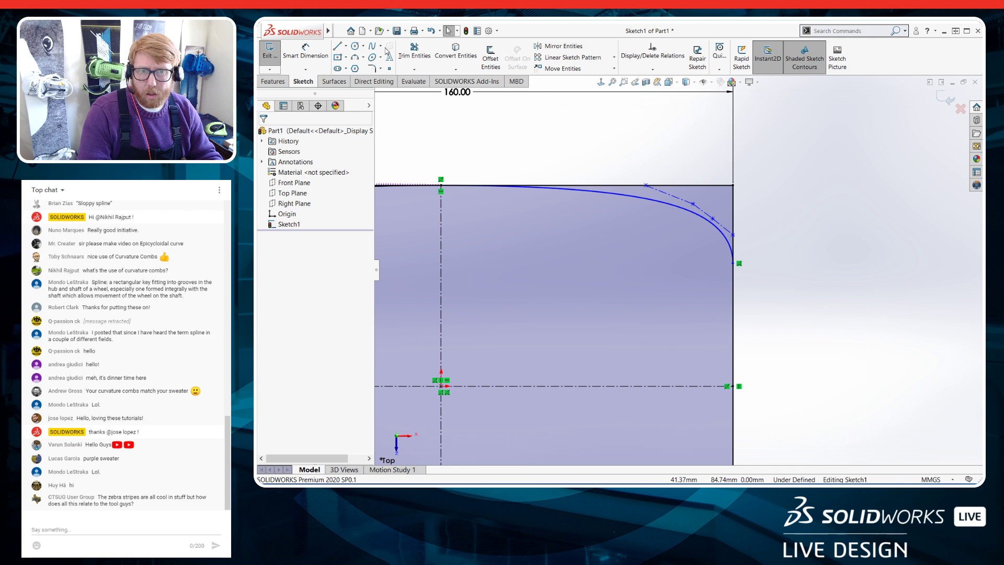
click(380, 46)
click(398, 69)
click(733, 263)
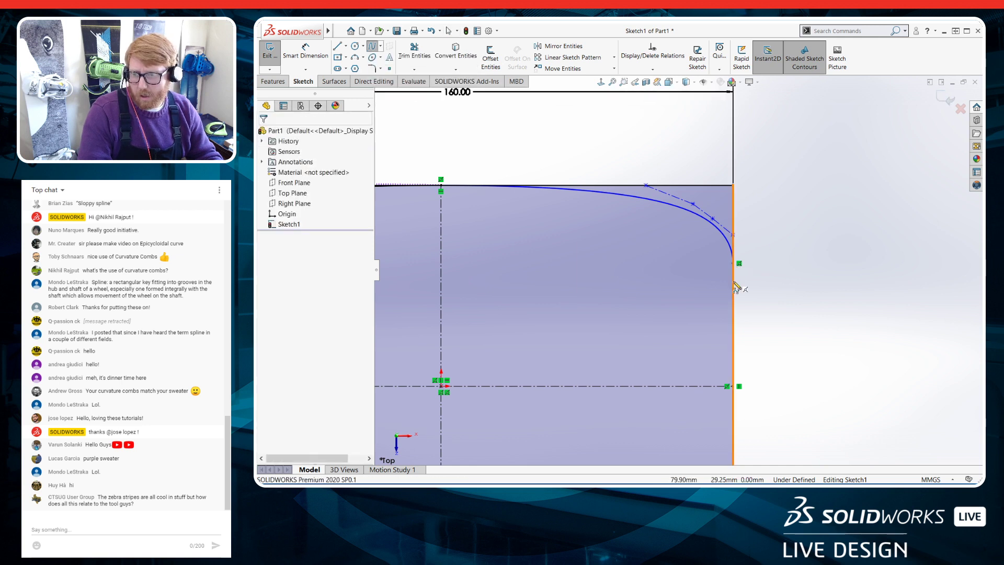
click(733, 289)
click(710, 330)
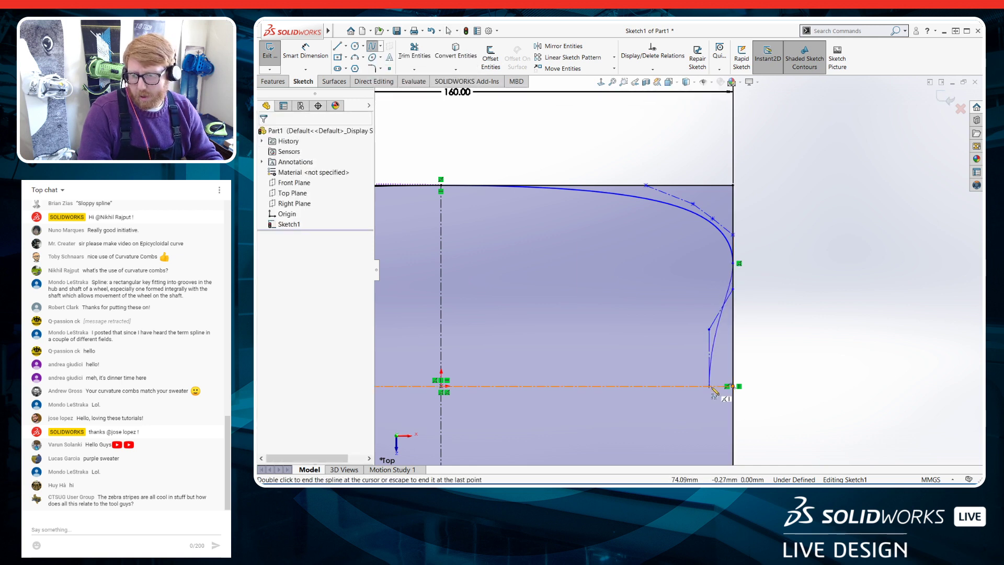
click(709, 386)
key(Escape)
Show curvature combs on both new style splines and inspect the combs where the curves meet
scroll(782, 294, up, 1)
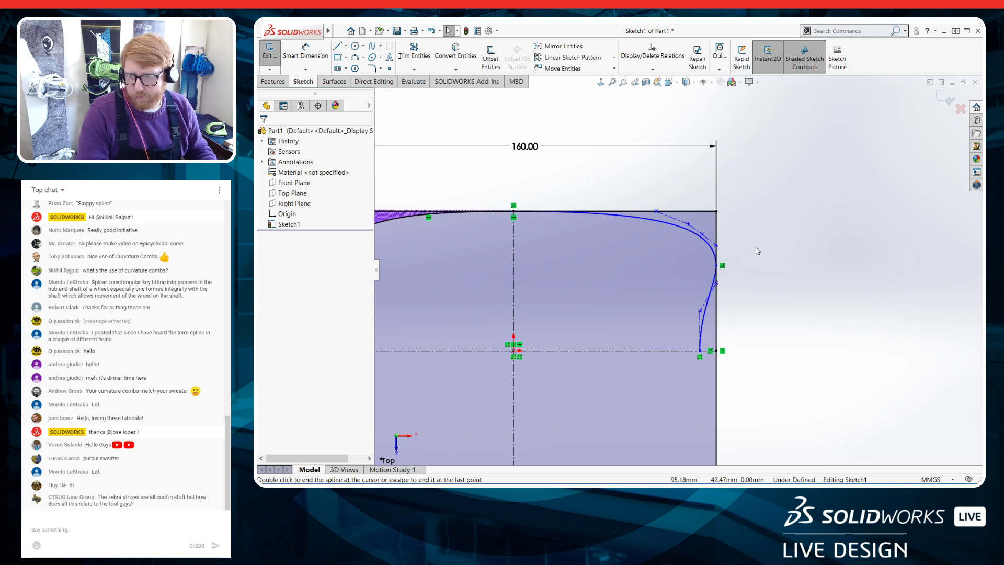
click(712, 248)
ctrl+click(713, 277)
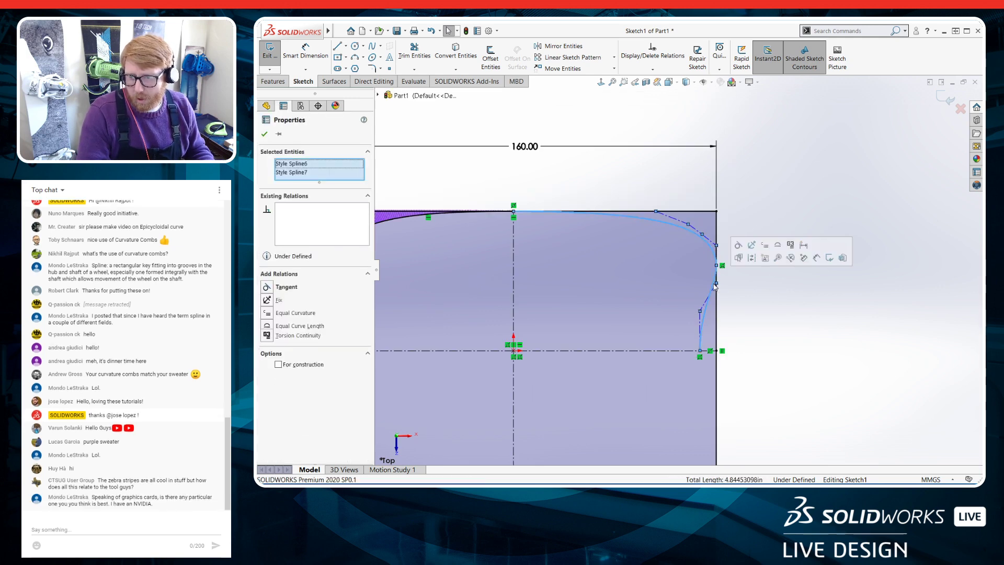
right_click(714, 265)
click(765, 433)
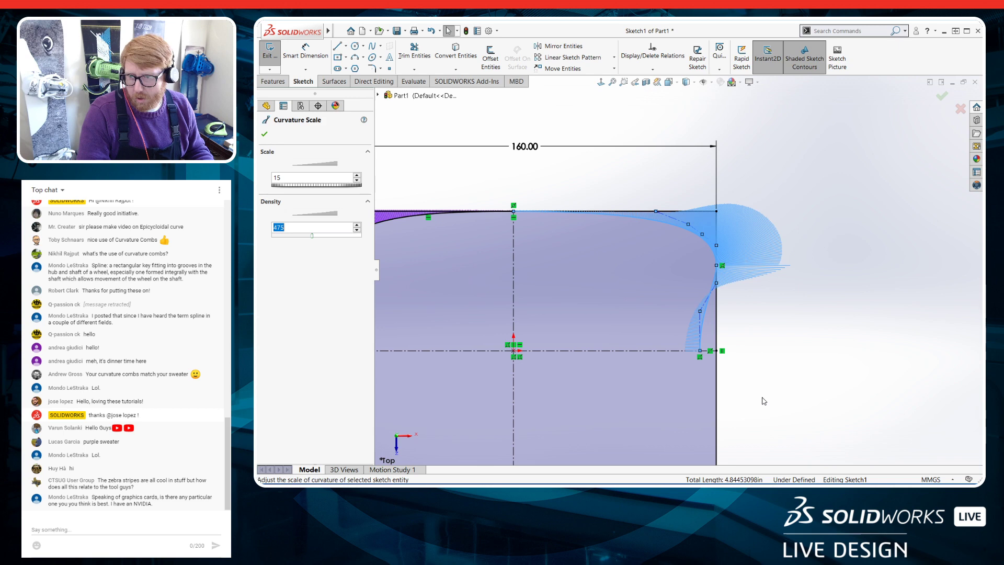
scroll(784, 281, down, 3)
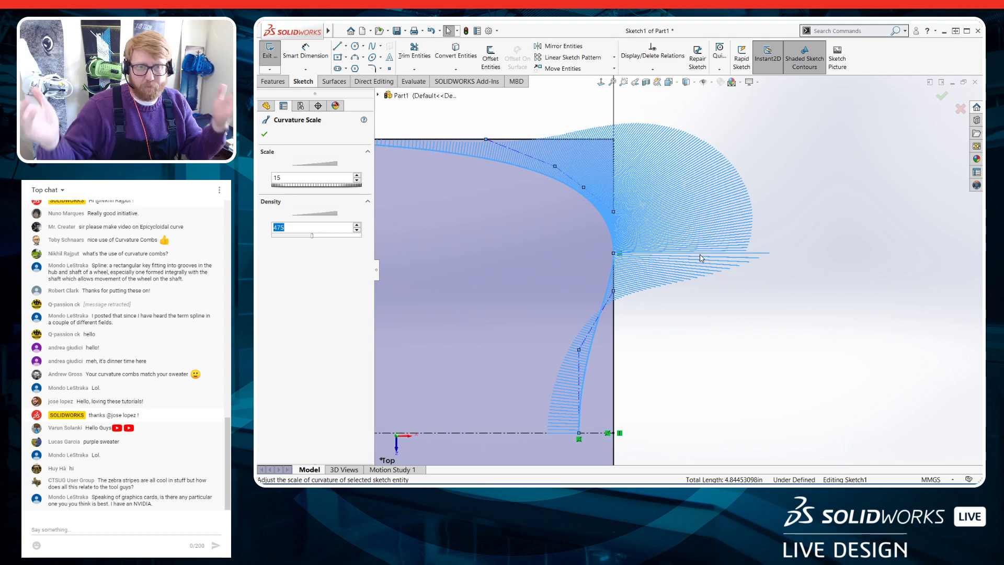
click(265, 134)
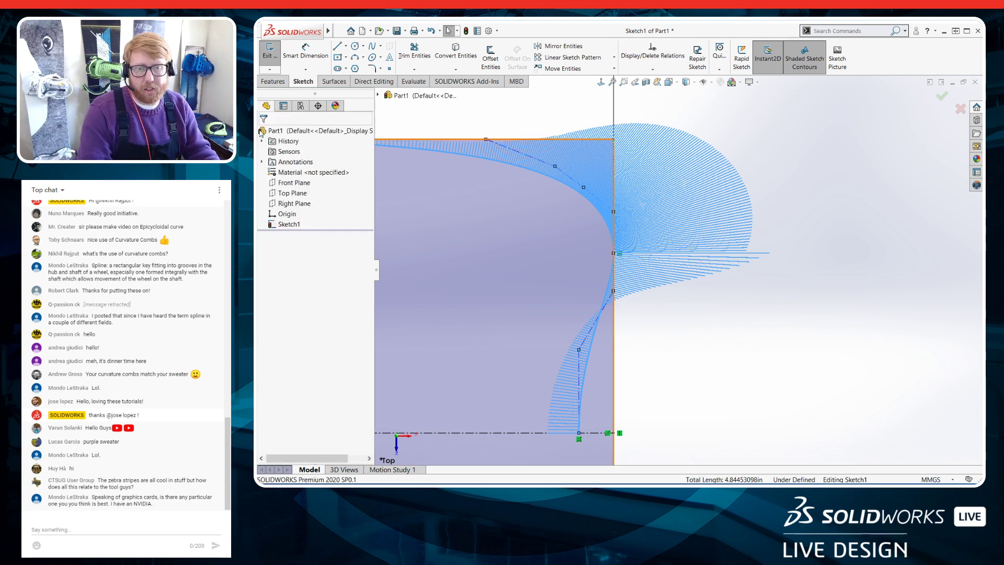
Add a G3 curvature-continuity relation where the two style splines meet, and make the corner spline's control segment at that point vertical
right_click(614, 254)
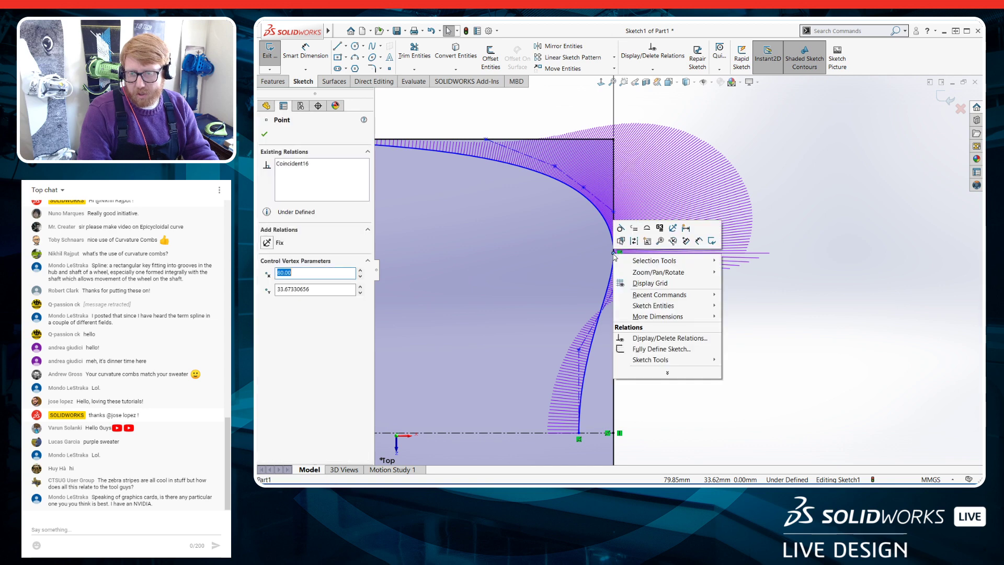
click(659, 229)
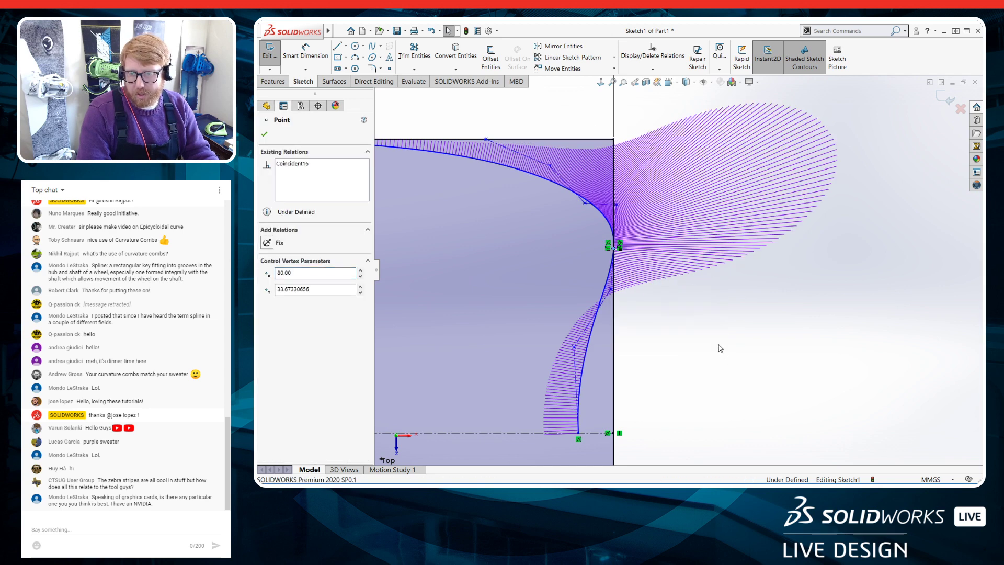
scroll(709, 324, up, 1)
scroll(573, 116, down, 2)
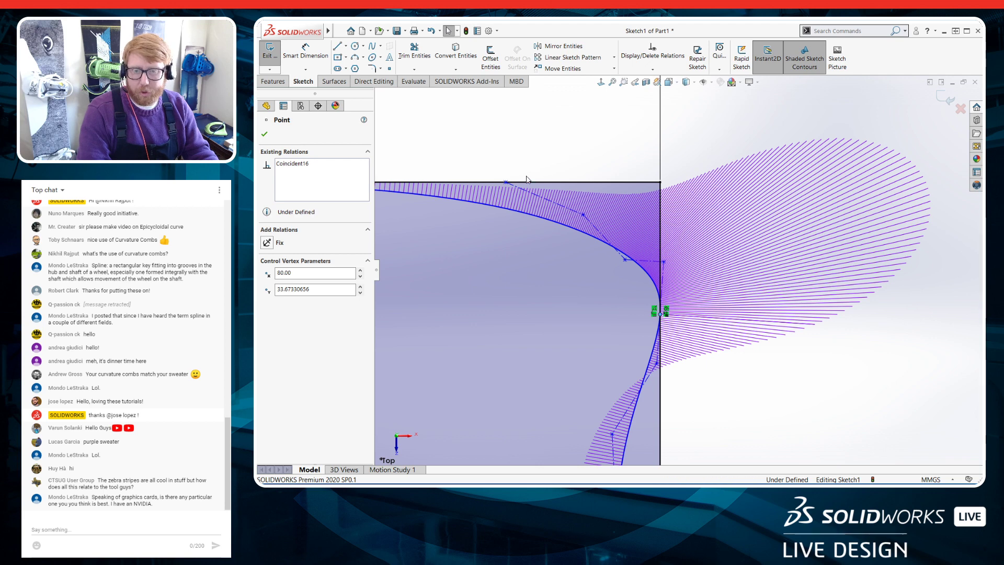
click(665, 274)
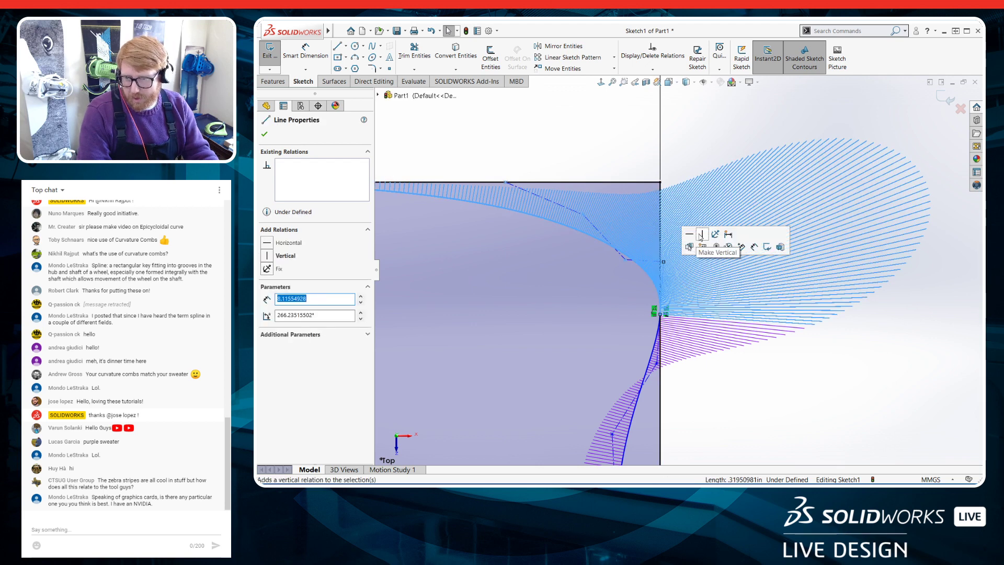
key(Escape)
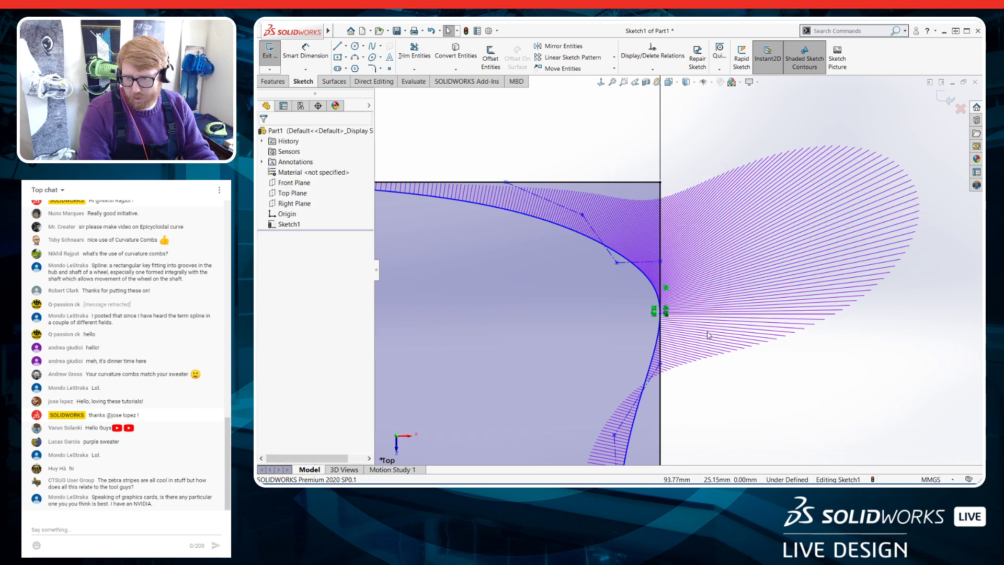
Move the splines' shared point and the corner spline's control vertices, and make that spline's control segment along the top edge horizontal
click(662, 314)
drag(661, 315, 661, 303)
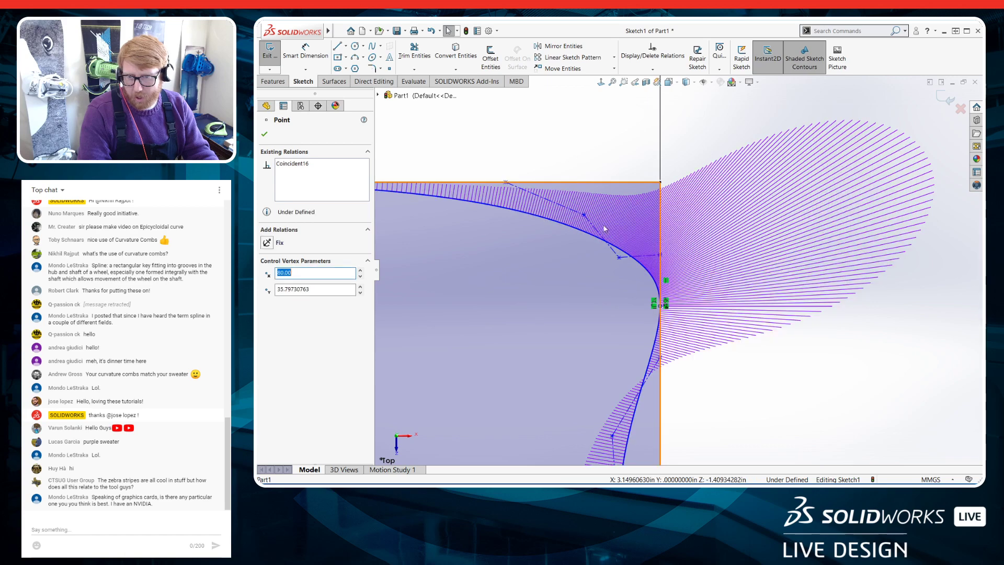
drag(620, 259, 622, 235)
drag(511, 199, 576, 184)
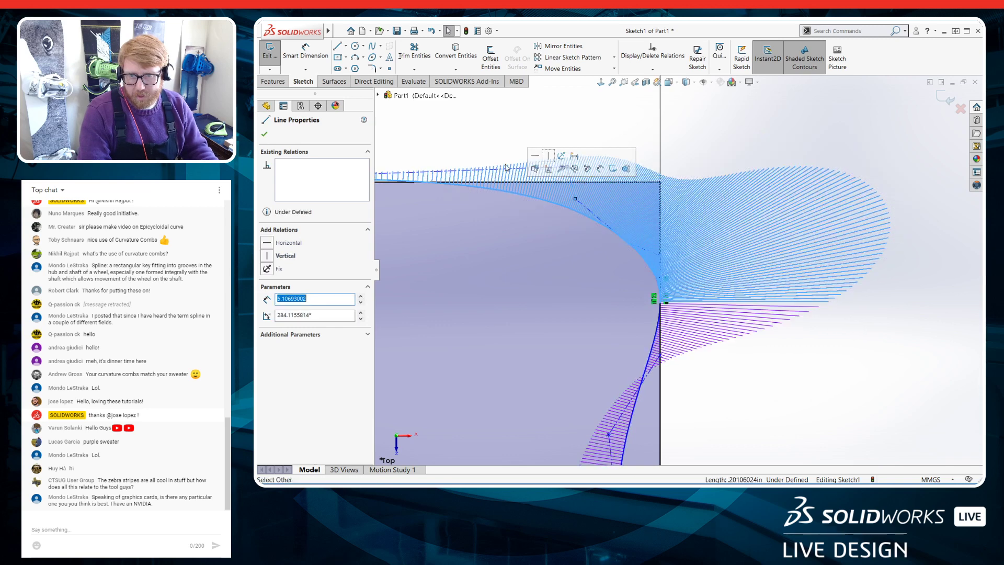
click(529, 142)
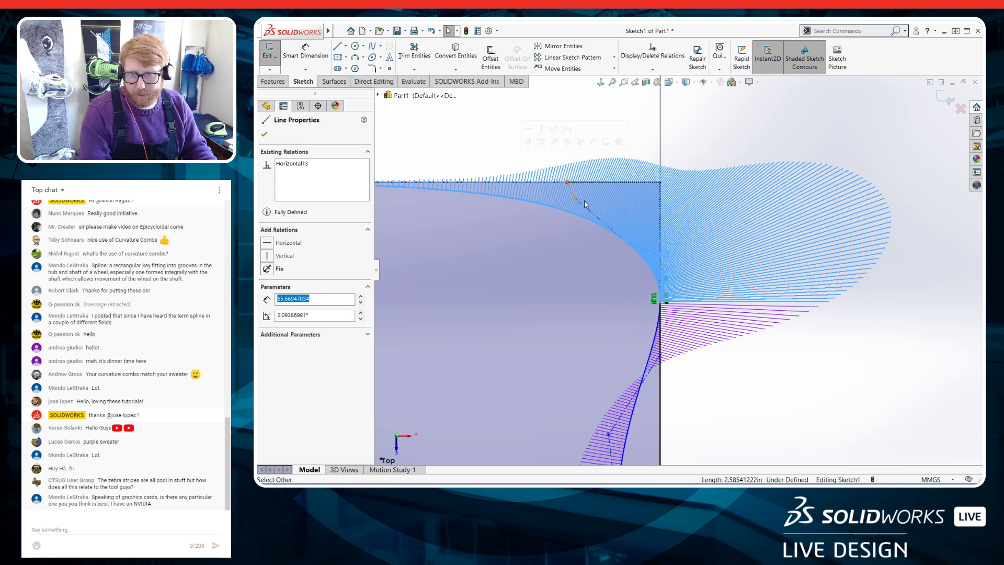
key(ctrl+z)
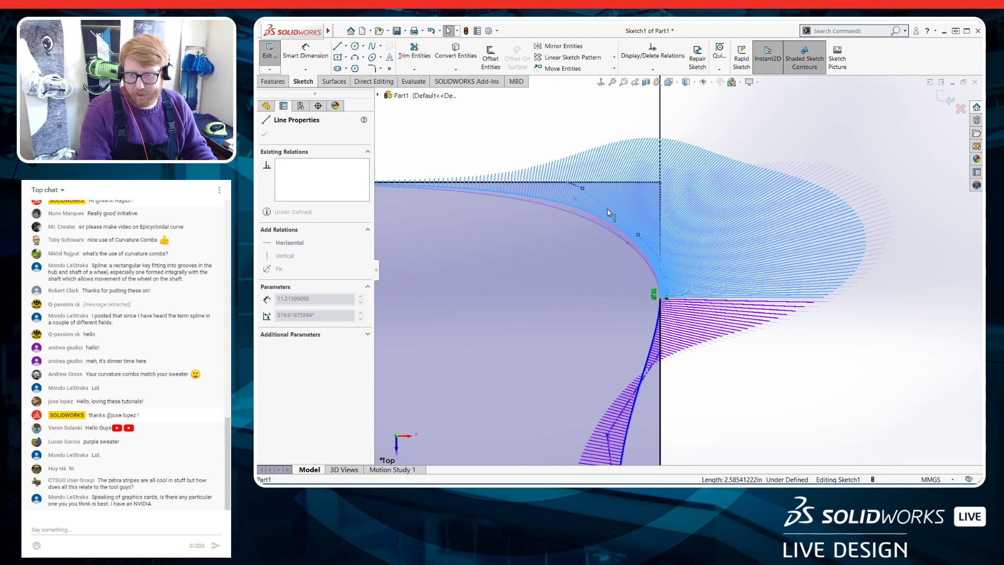
Fine-tune the corner style spline's control polygon to pull the curve closer into the rectangle's upper-right corner
drag(605, 212, 599, 217)
click(780, 409)
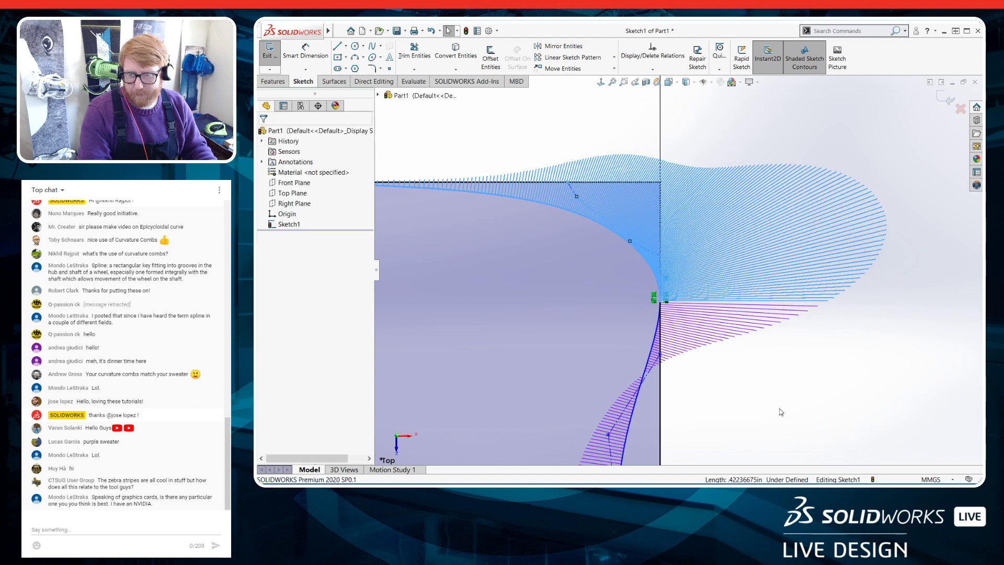
scroll(777, 408, up, 4)
scroll(721, 391, down, 1)
scroll(653, 168, down, 1)
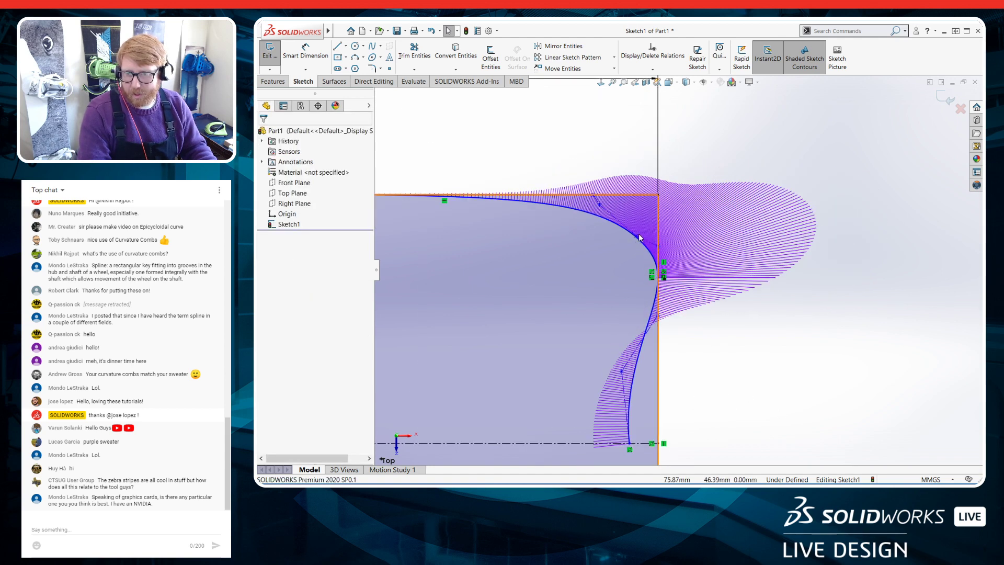
click(637, 236)
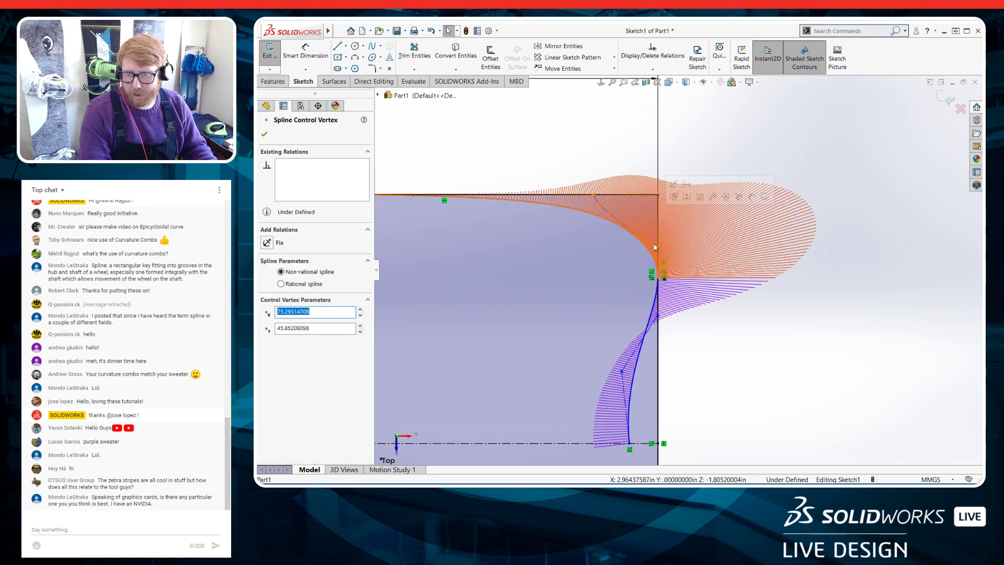
click(656, 233)
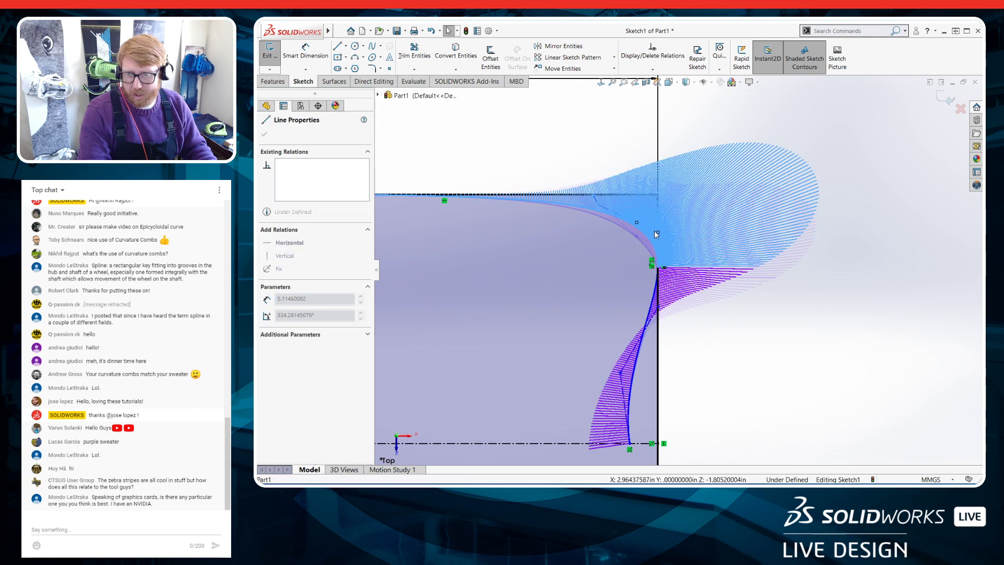
click(720, 341)
scroll(719, 341, up, 2)
scroll(719, 341, down, 2)
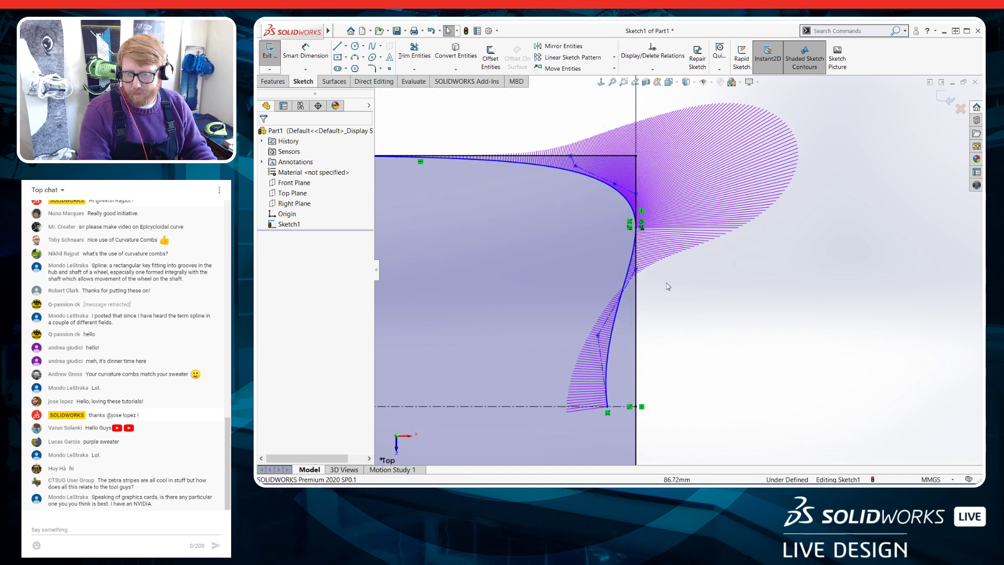
Make the lower style spline's last control segment vertical and dimension it 10 mm from the rectangle's right edge
click(601, 368)
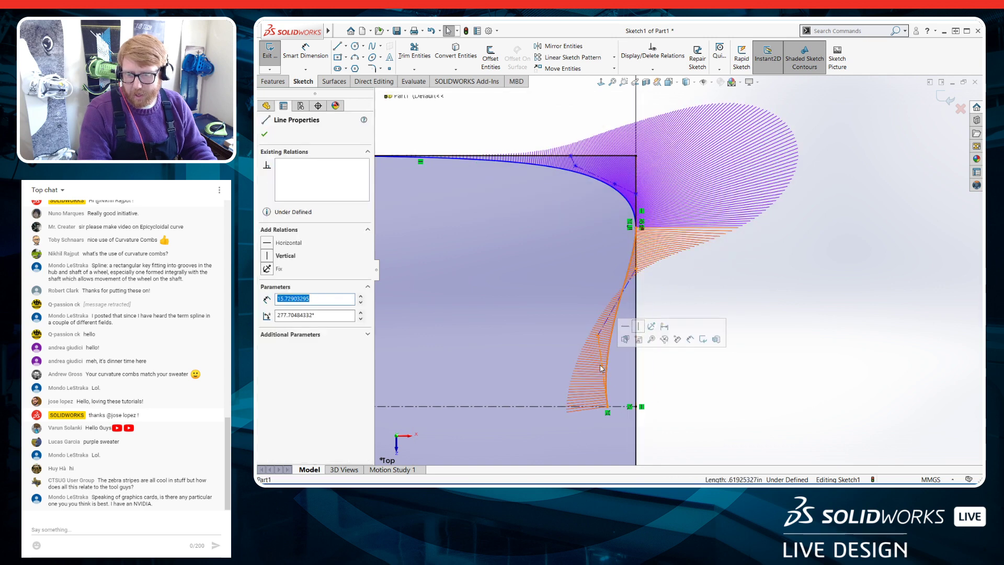
click(639, 327)
right_drag(681, 411, 664, 356)
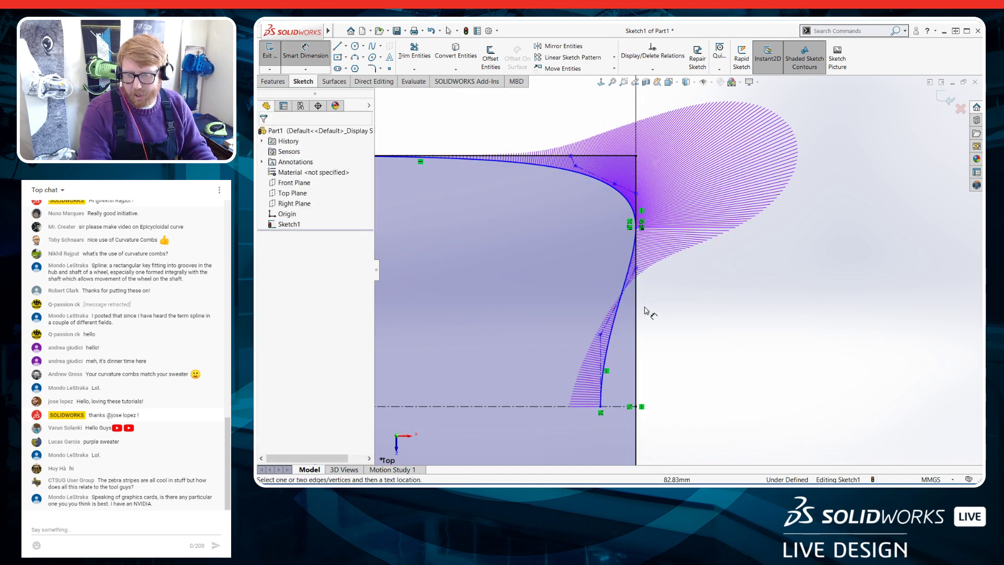
click(601, 360)
click(637, 351)
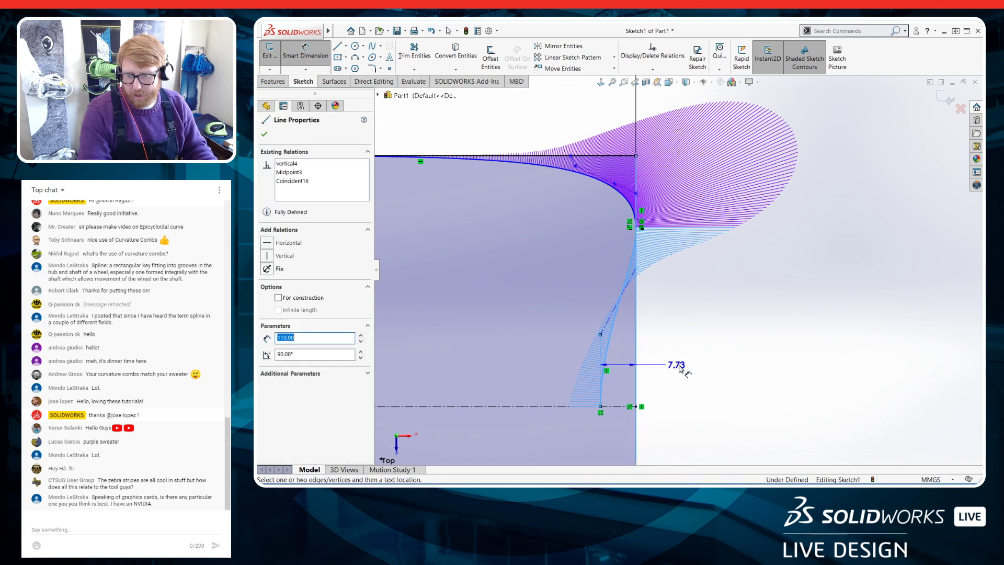
click(679, 369)
text(10)
key(Return)
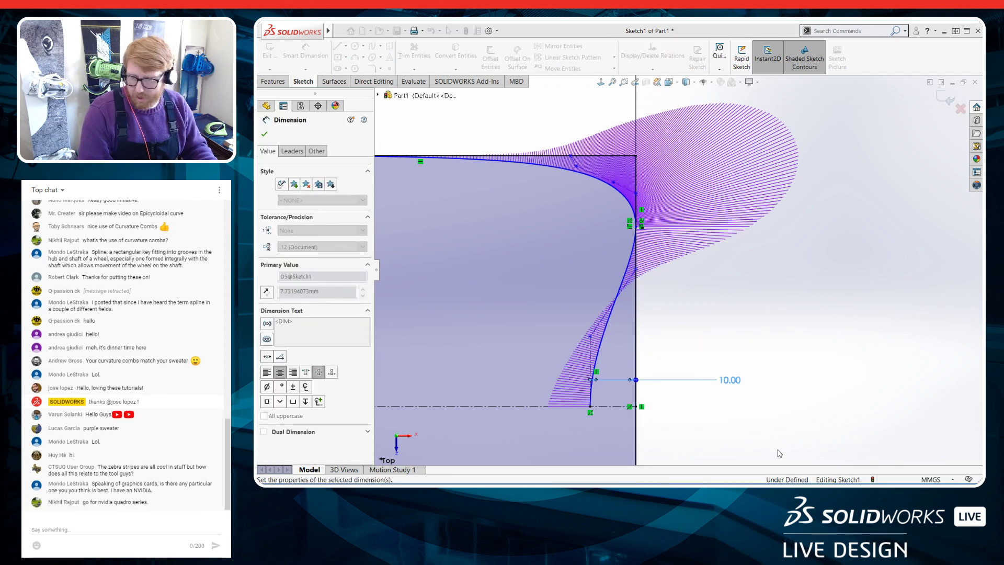
Set the distance between the lower spline's vertical control segment and the right edge to 5 mm, and exit the sketch
double_click(730, 381)
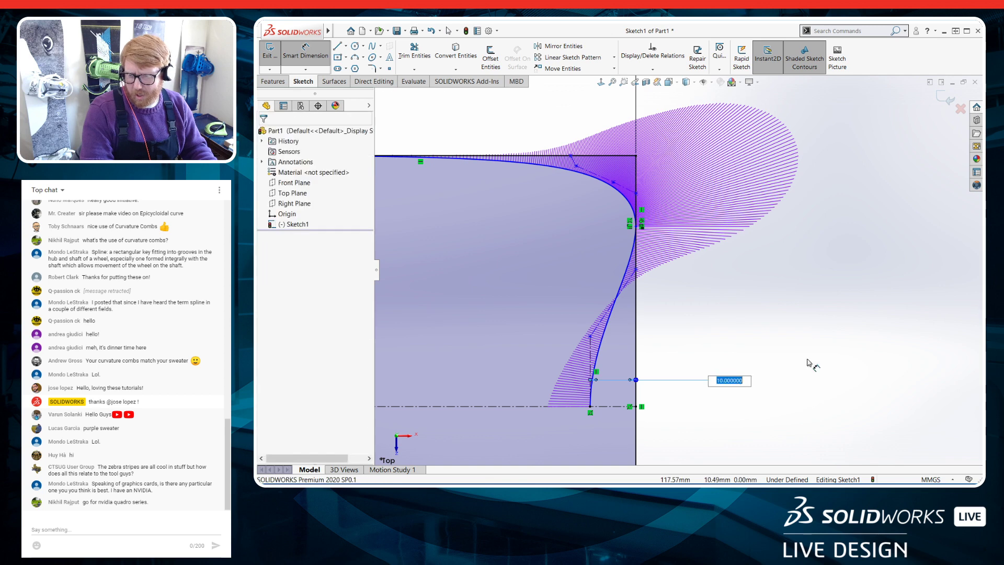
text(5)
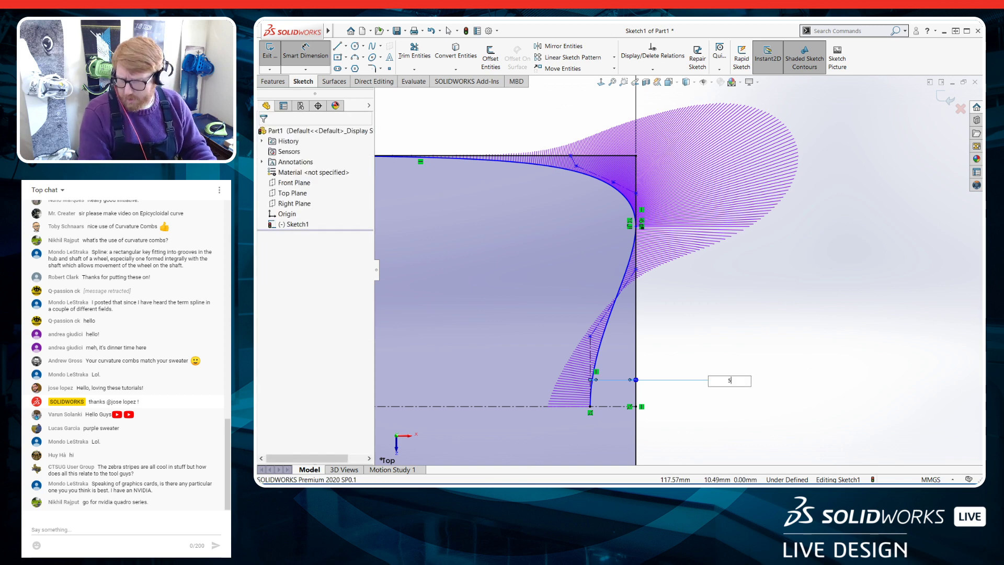
key(Return)
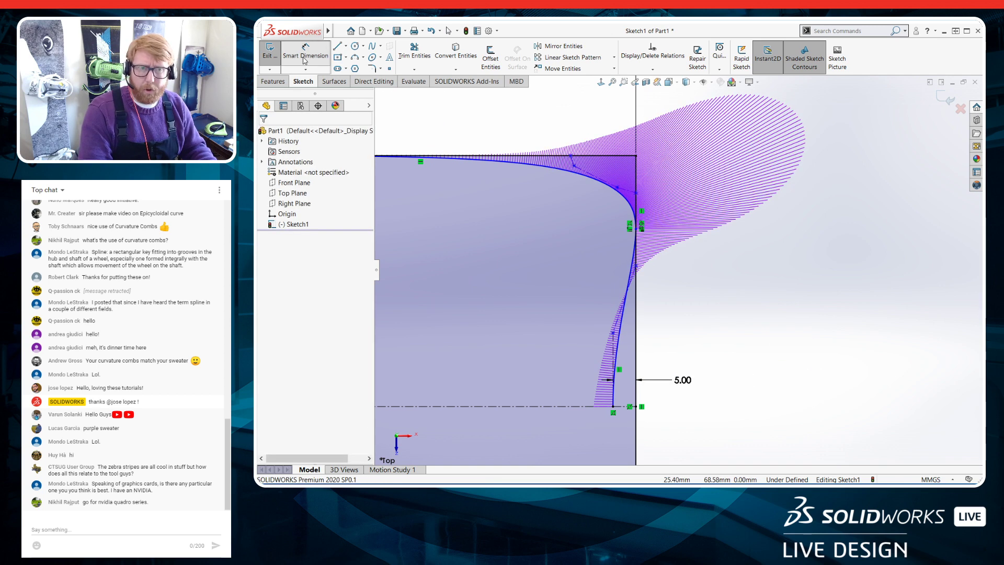
key(z)
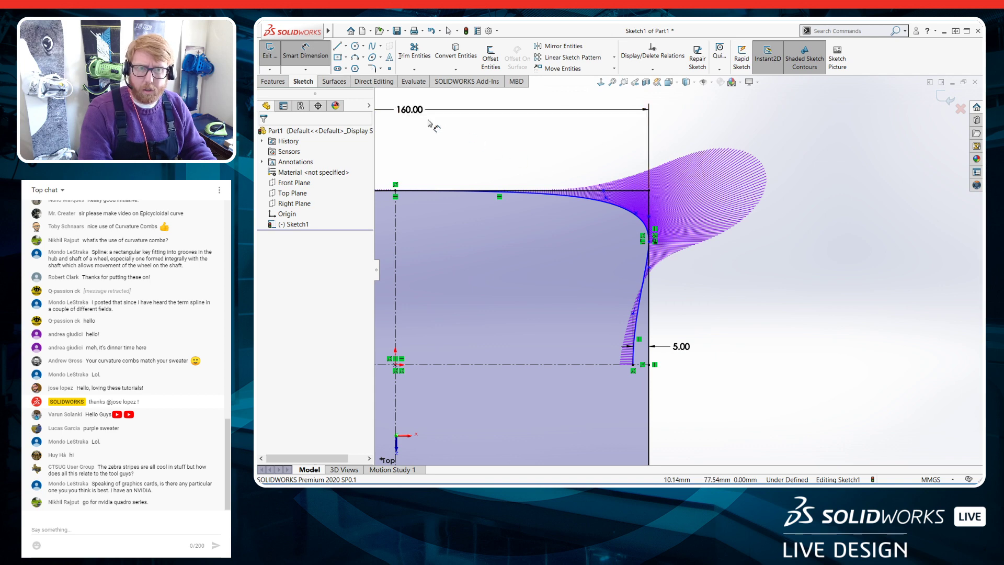
click(269, 52)
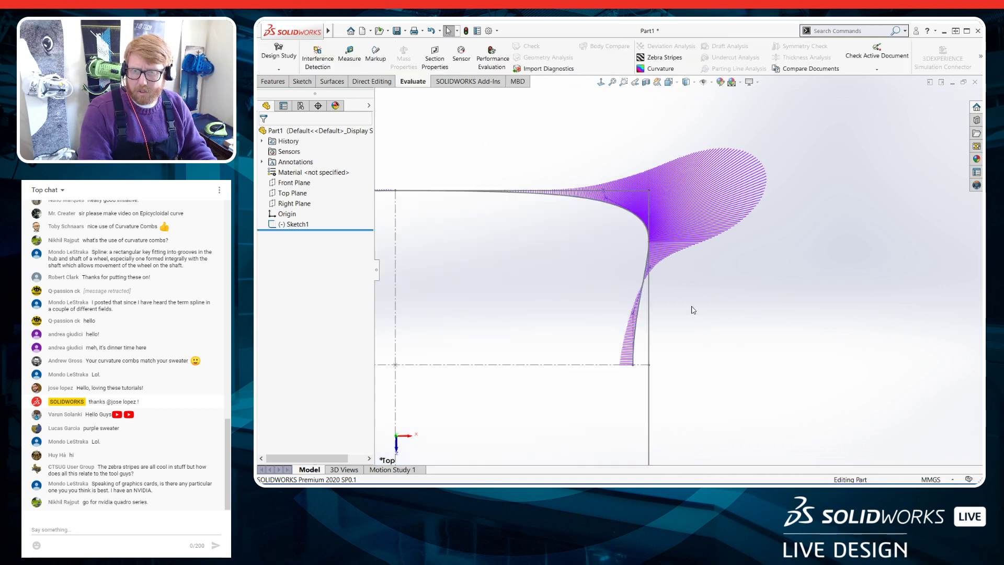
scroll(633, 325, up, 3)
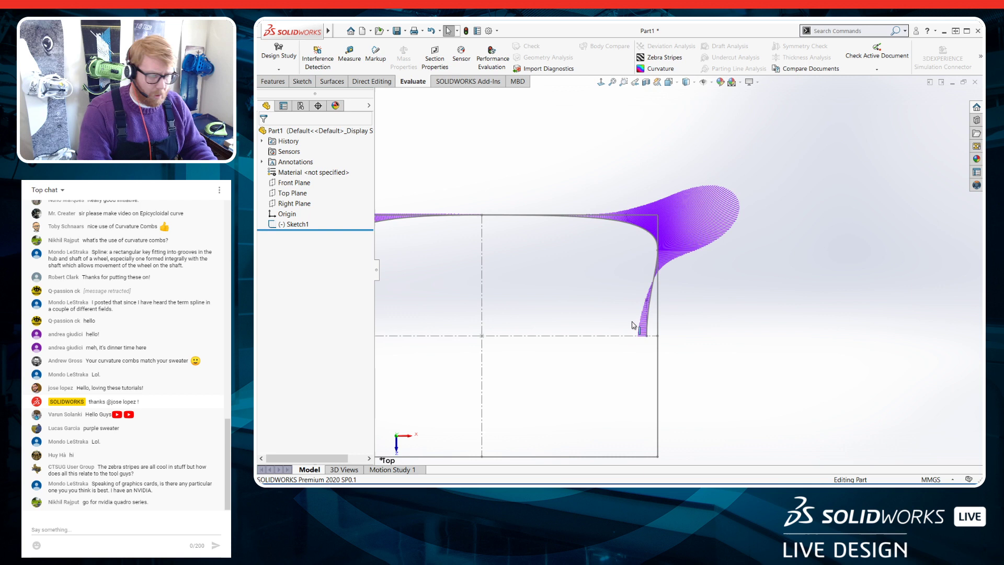
scroll(545, 305, down, 2)
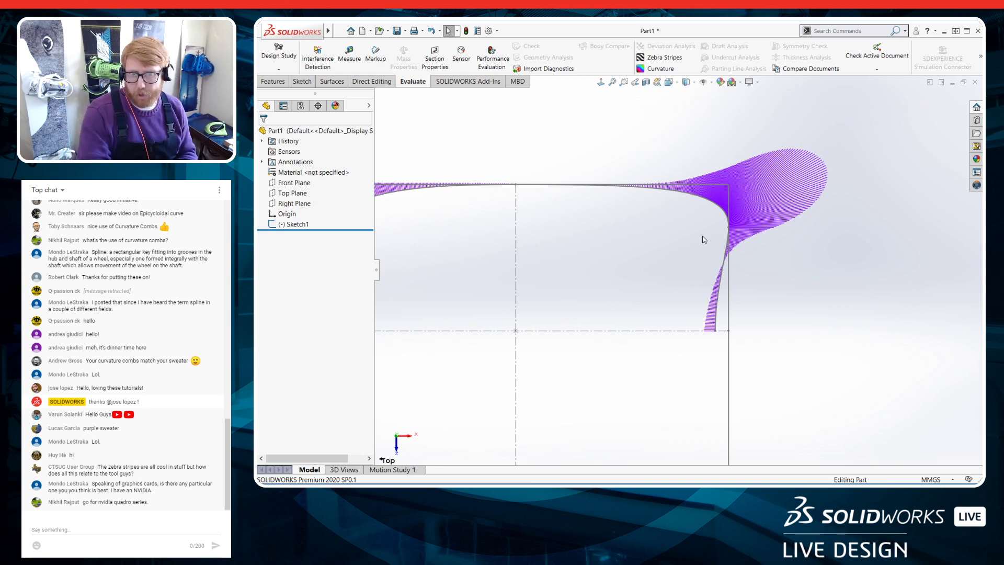
Reopen Sketch1 for editing and mirror the three style splines about the horizontal centerline
click(293, 224)
click(299, 194)
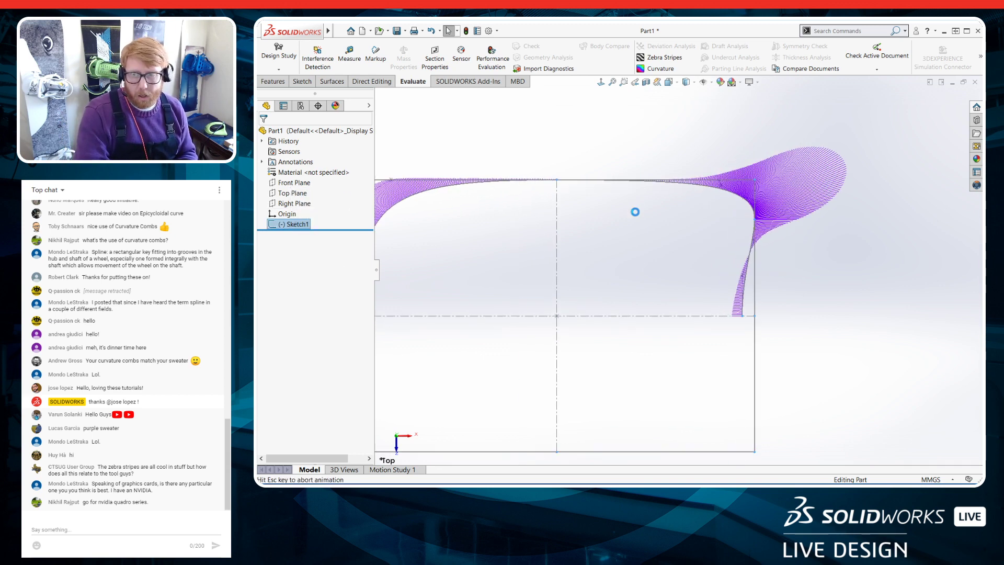
scroll(788, 216, down, 1)
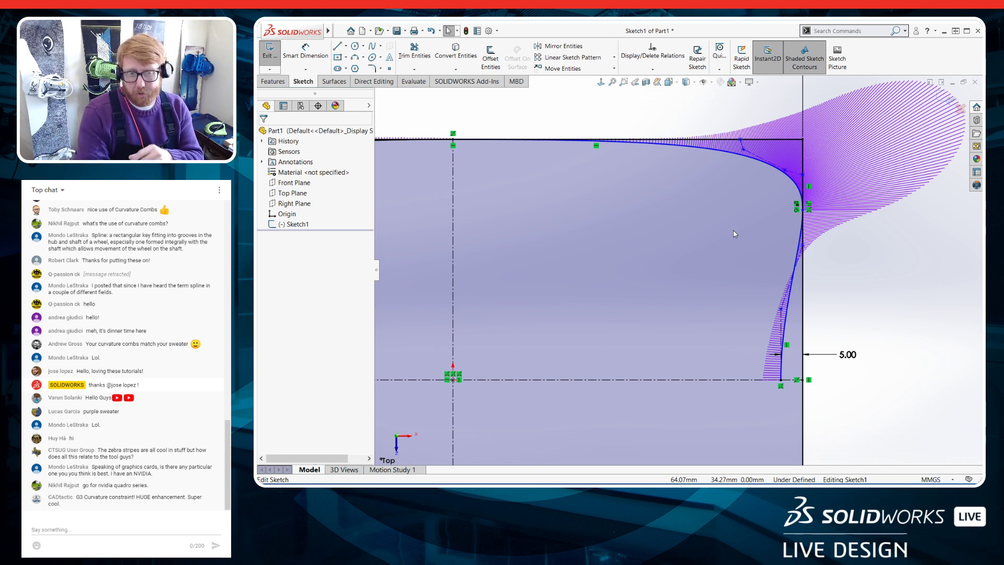
key(f)
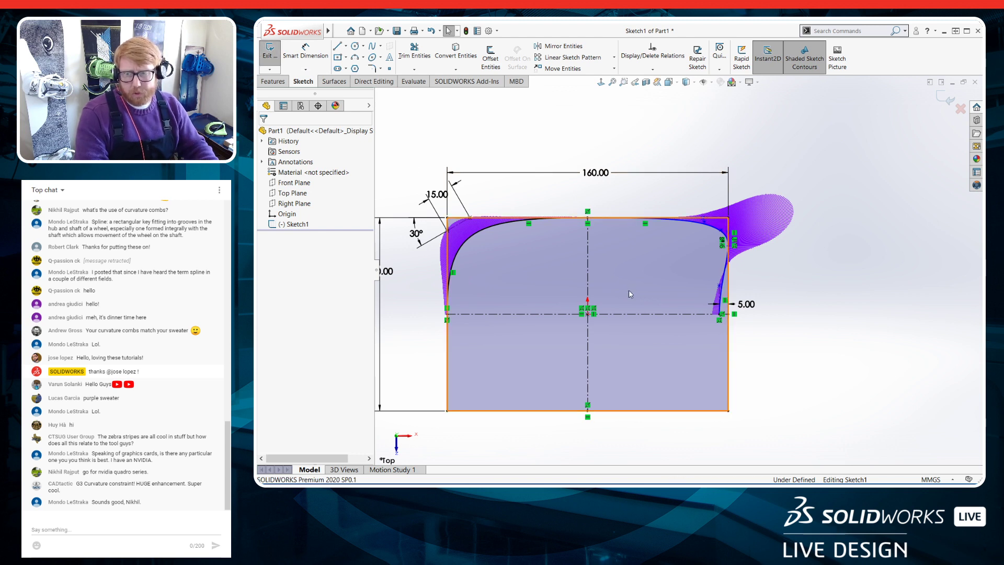
click(555, 46)
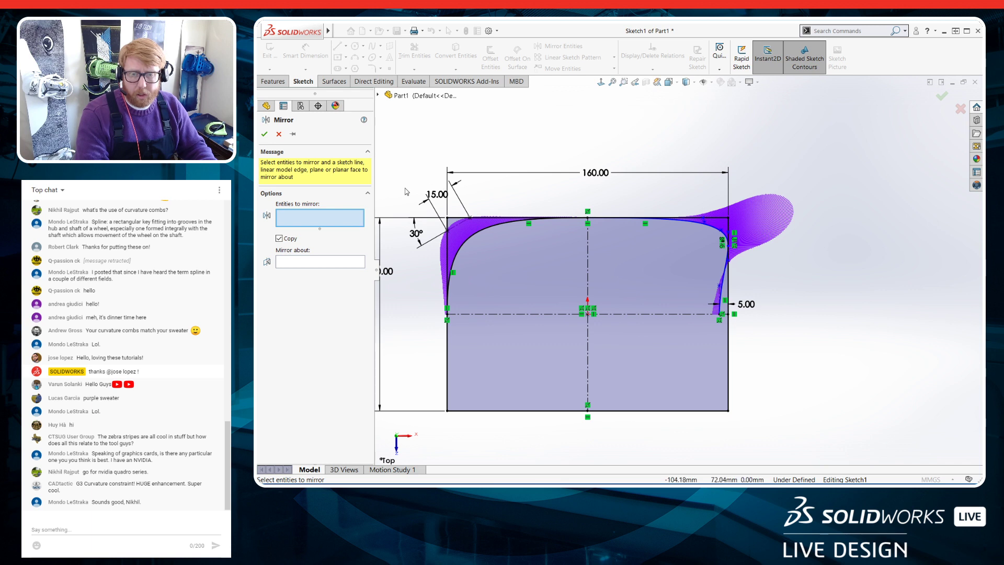
click(660, 221)
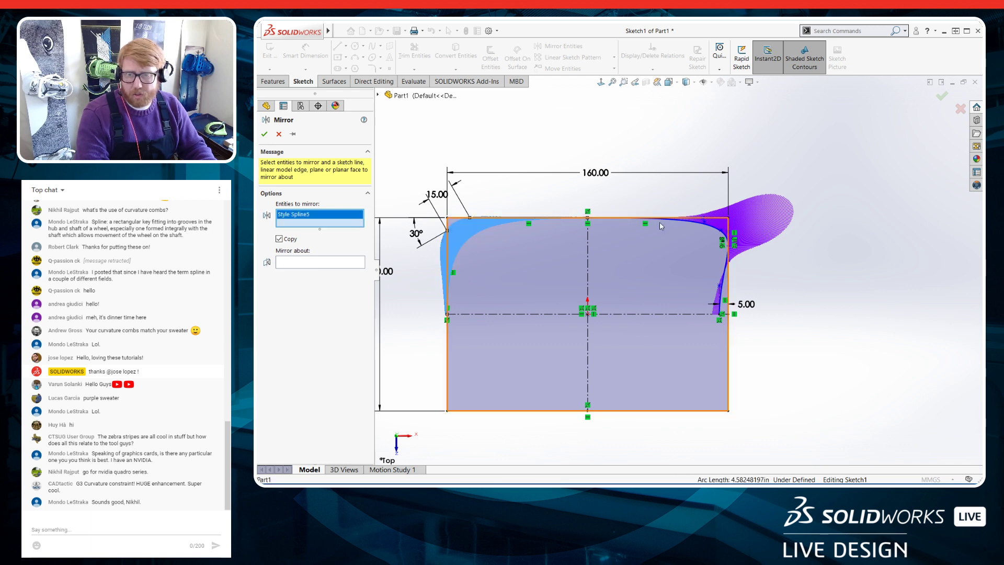
click(698, 222)
click(724, 285)
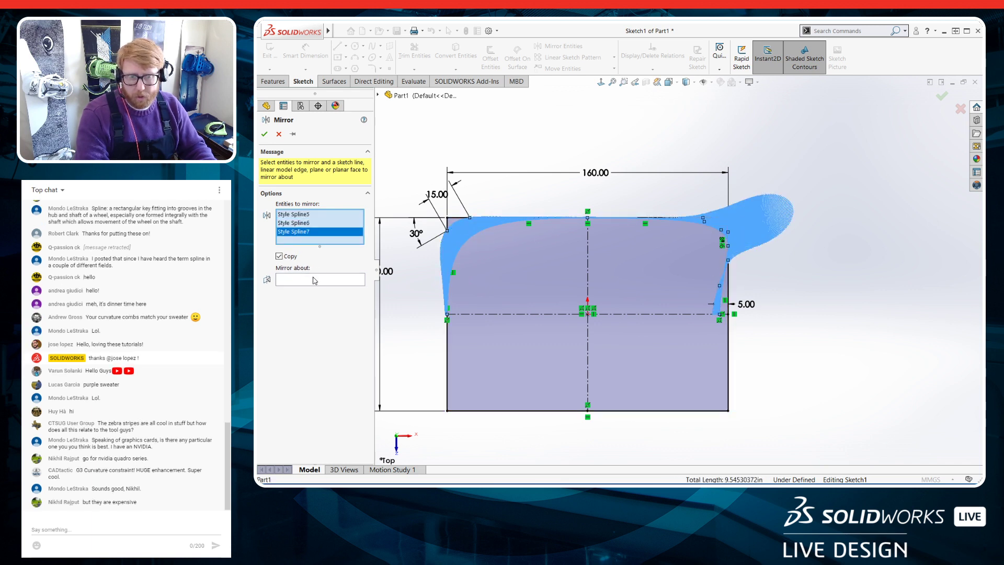
click(314, 280)
click(496, 315)
right_click(496, 317)
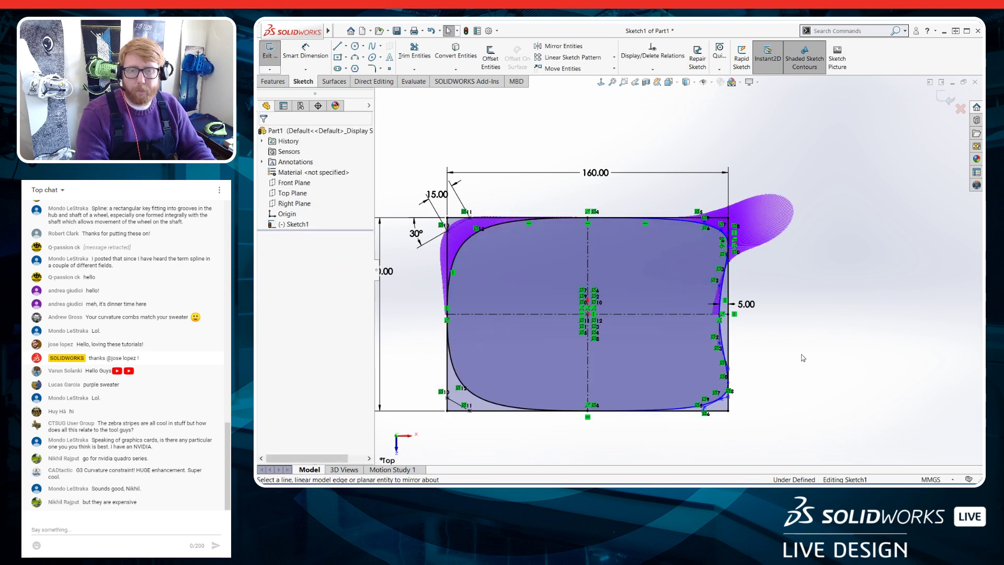
Select all six style splines of the outline and apply Show Curvature Combs to them
click(496, 236)
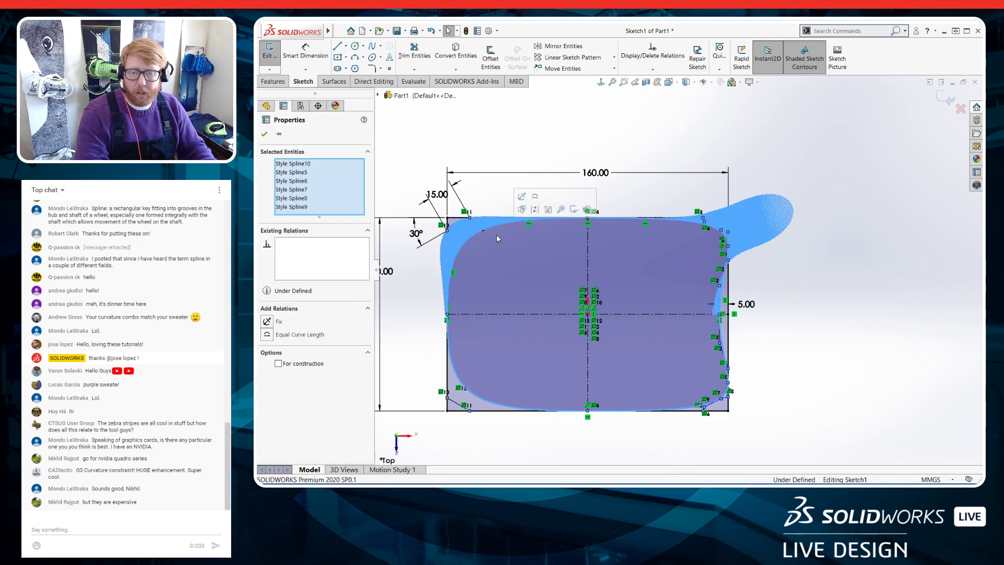
right_click(496, 235)
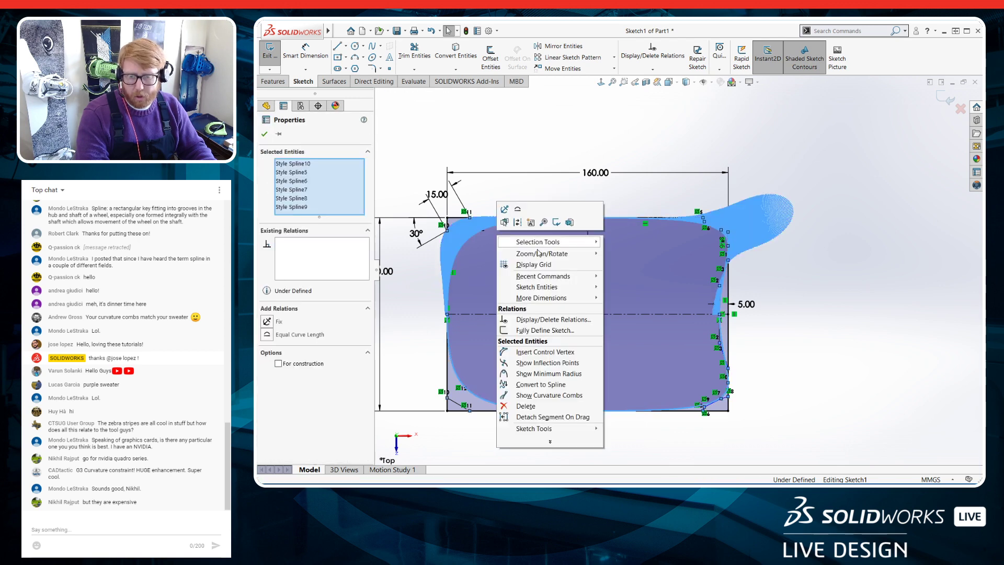
click(544, 396)
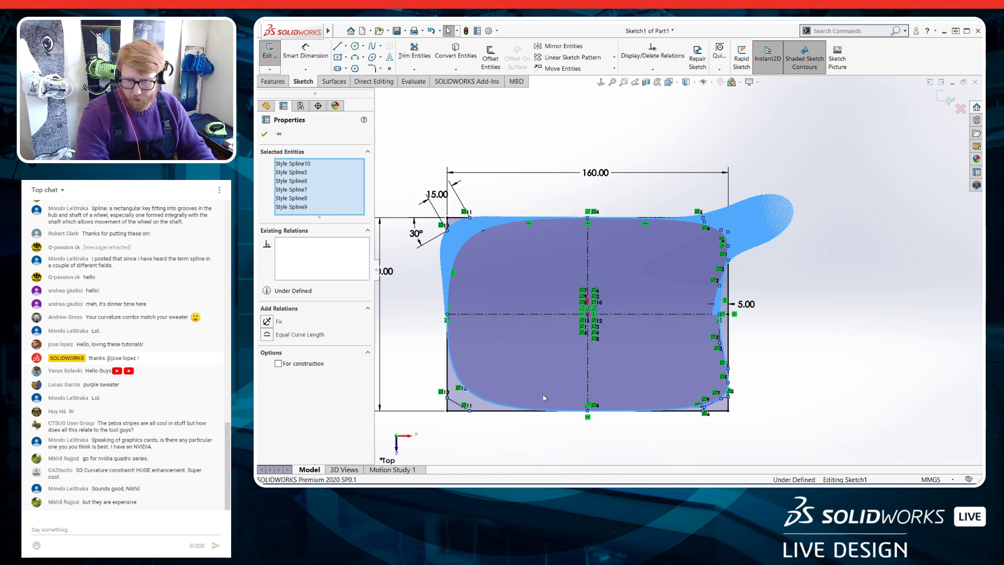
Hide the curvature combs on the six selected style splines and clear the selection
right_click(494, 296)
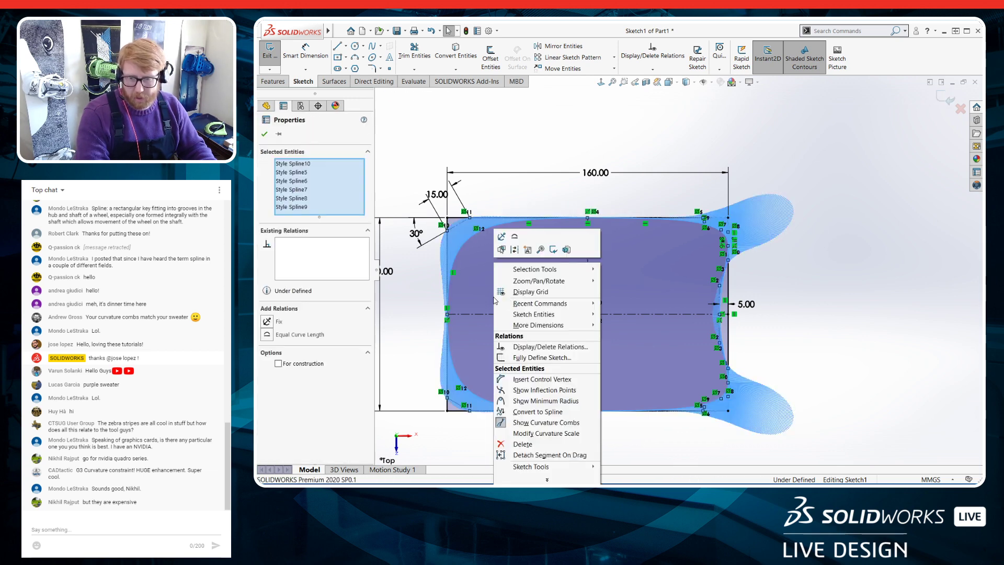
click(544, 422)
click(779, 353)
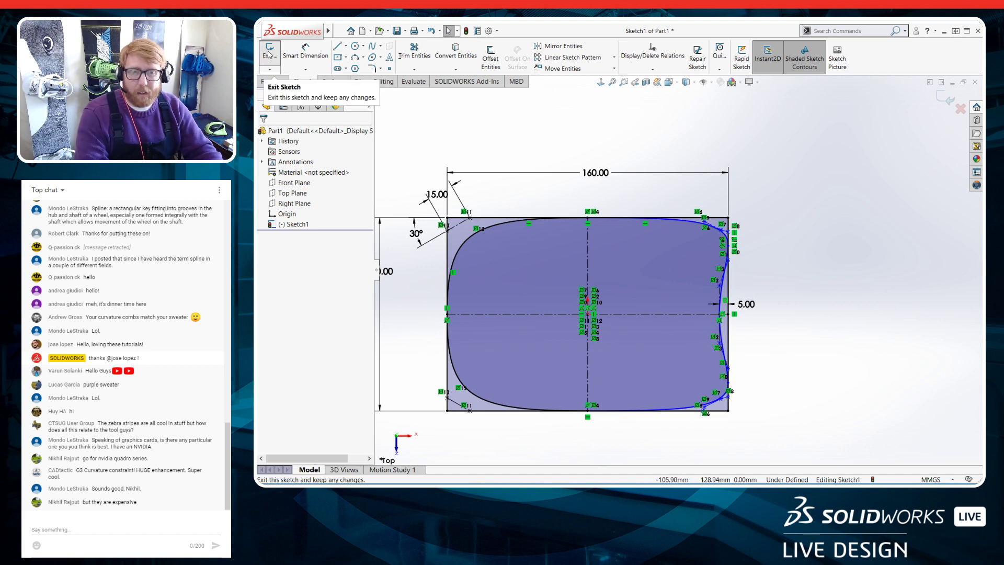
Convert the four lines of the bounding rectangle to construction geometry and exit the sketch
click(463, 233)
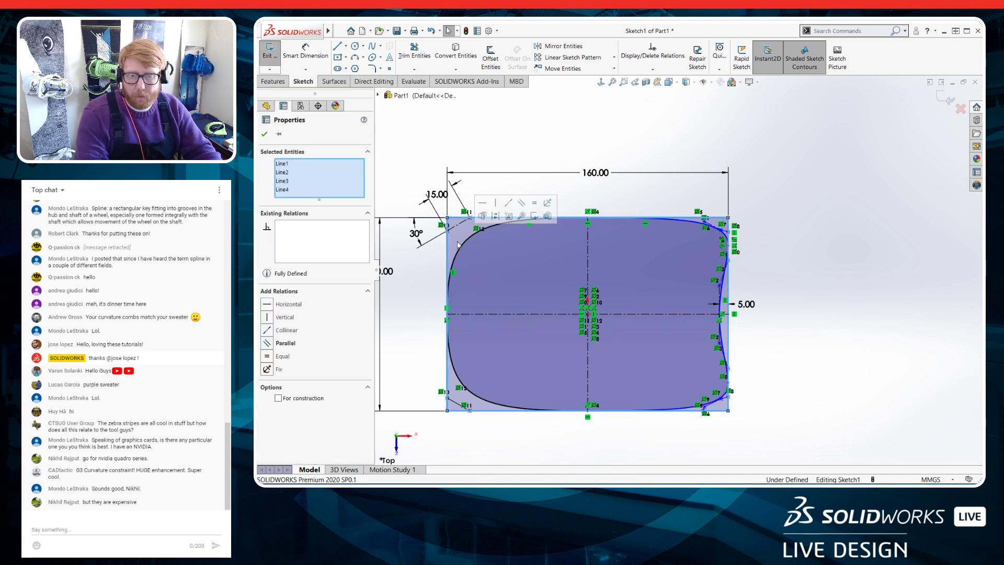
click(497, 217)
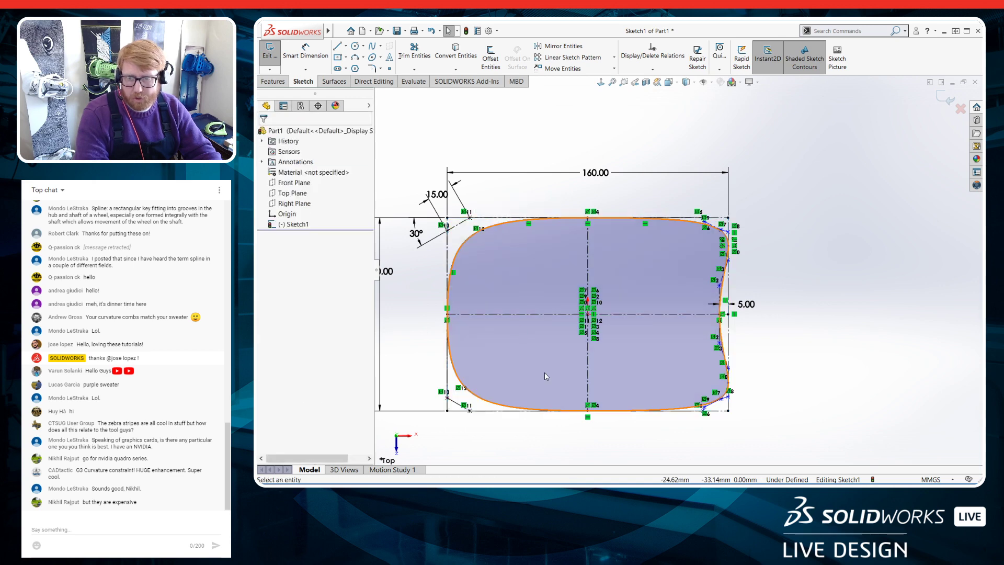
click(273, 63)
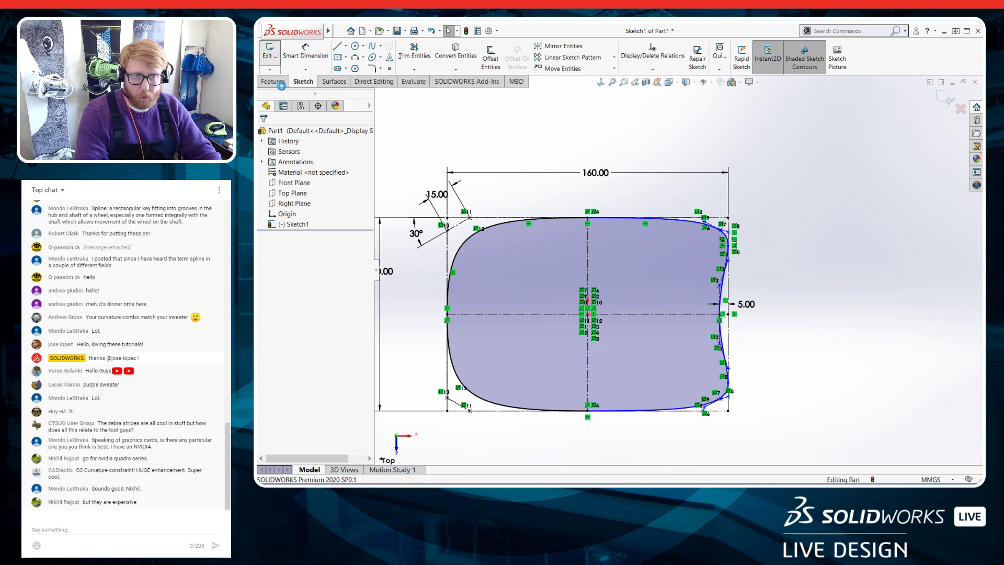
mouse_move(697, 353)
middle_down()
mouse_move(643, 235)
mouse_move(662, 254)
mouse_move(605, 325)
mouse_move(592, 324)
middle_up()
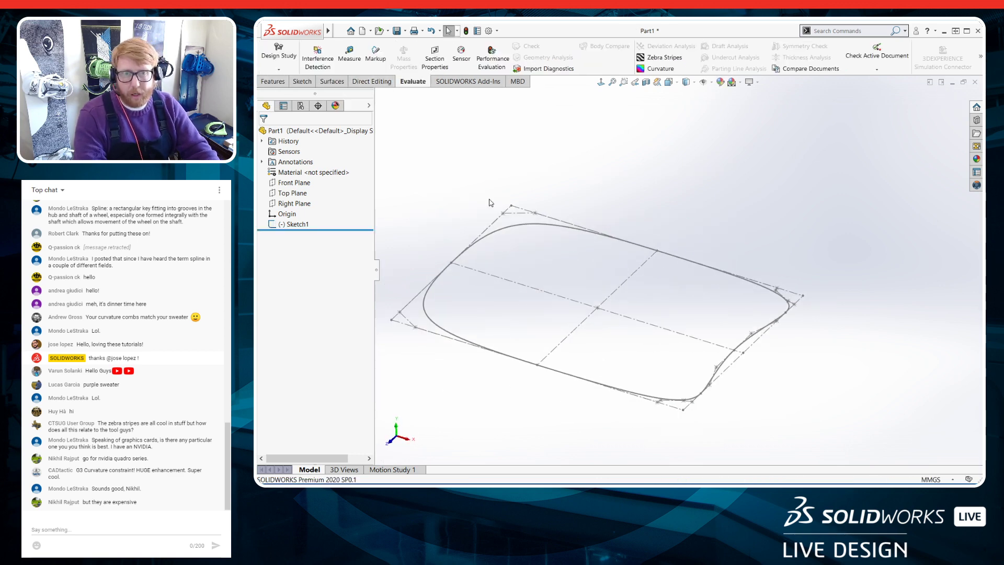
click(344, 82)
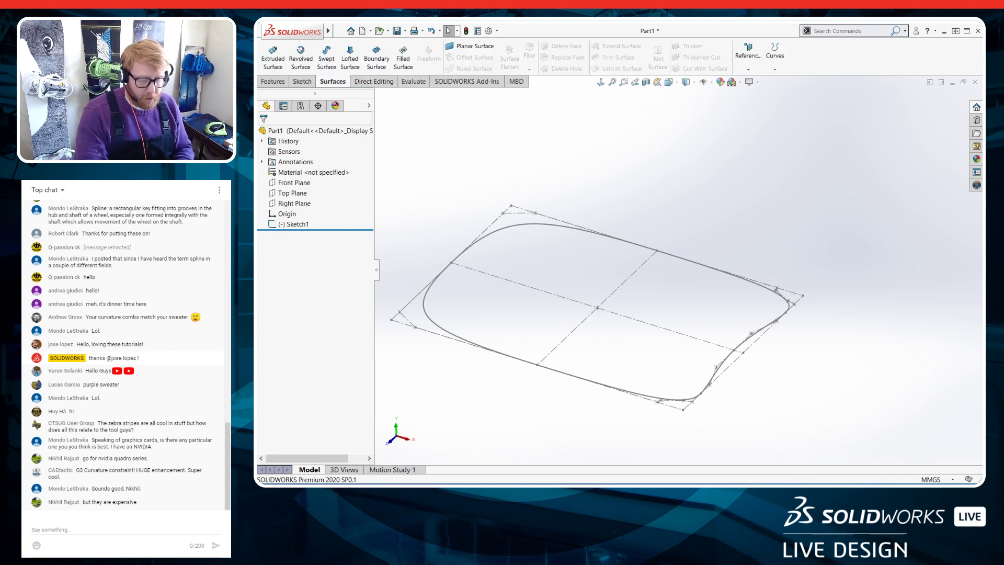
click(272, 56)
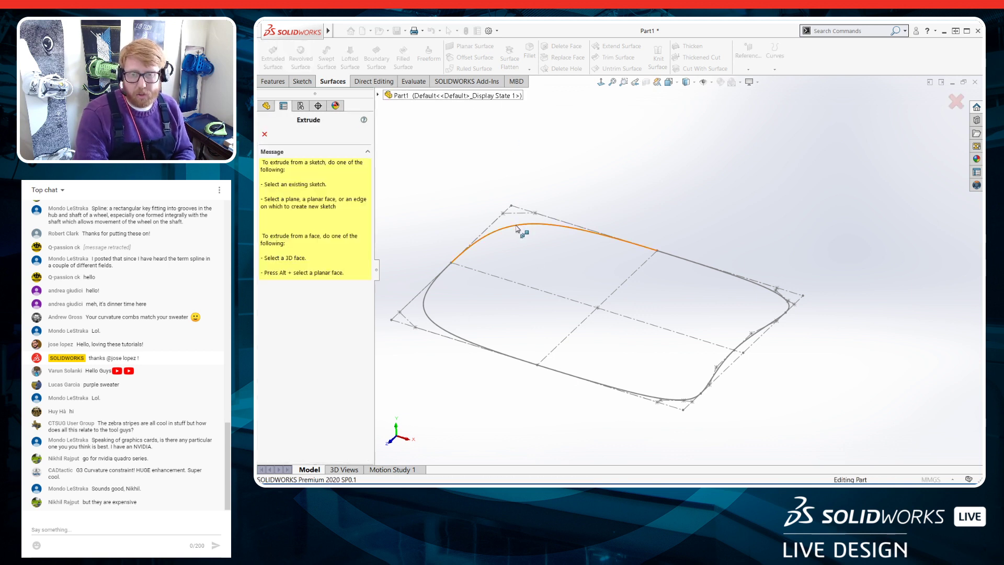
click(264, 133)
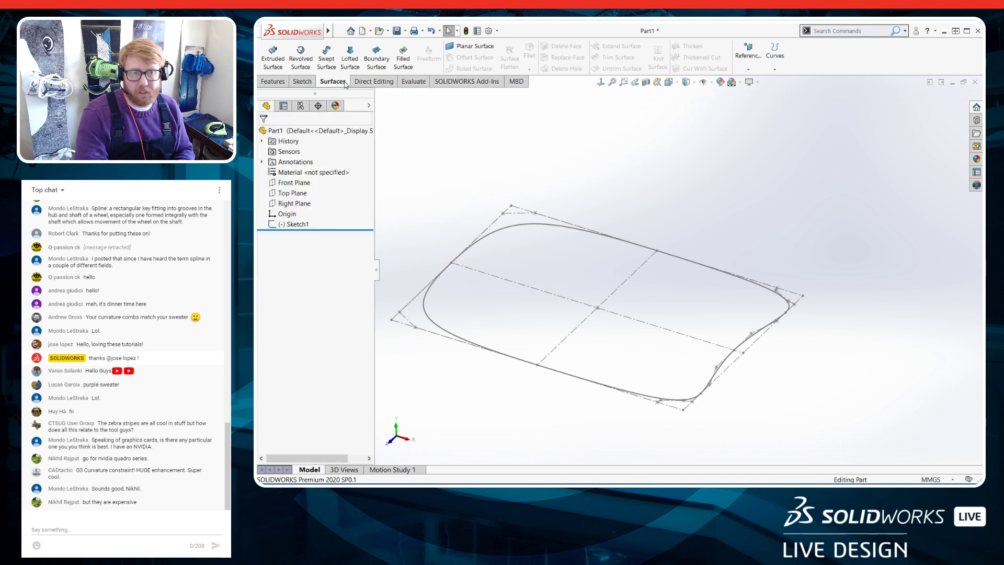
right_click(334, 85)
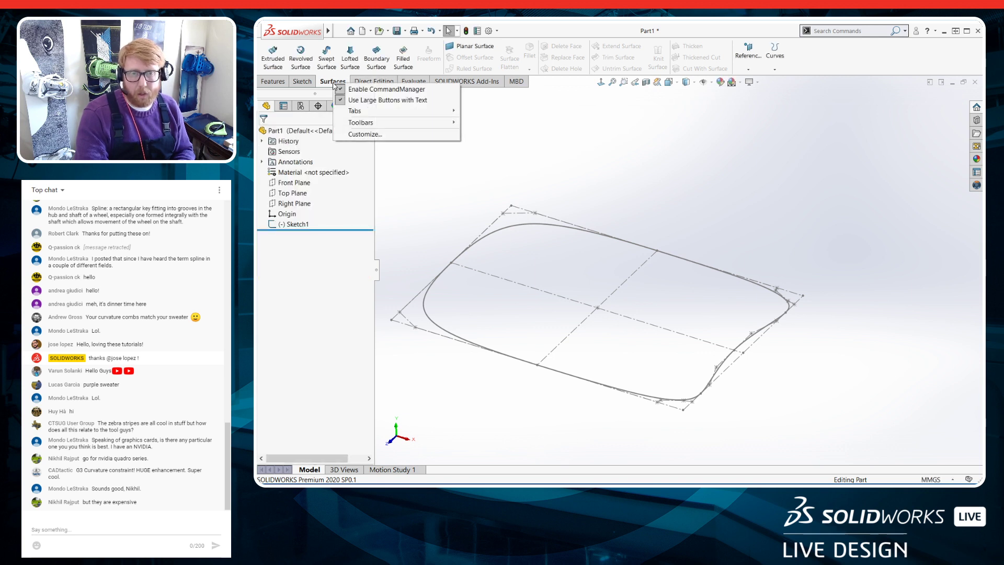
mouse_move(444, 111)
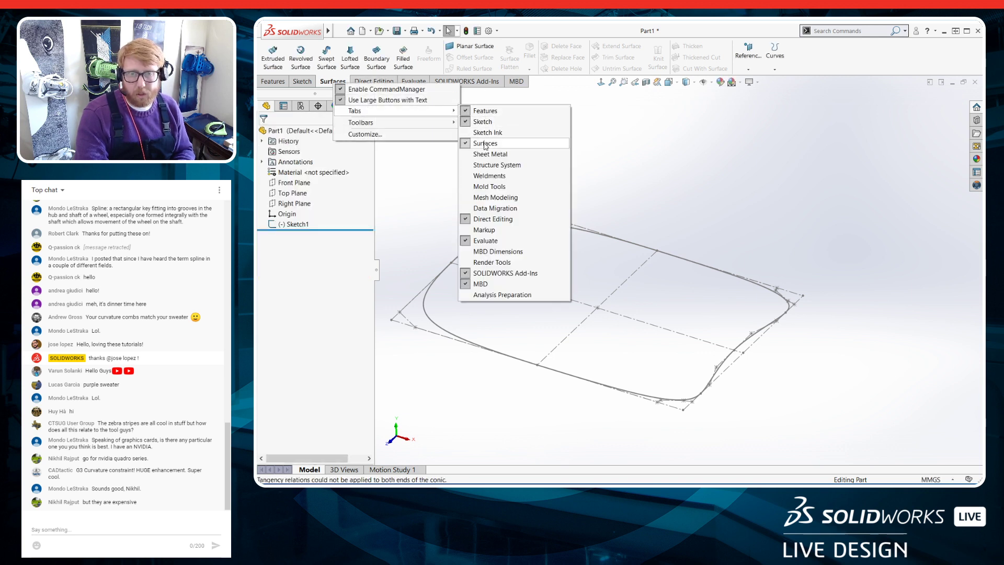
click(416, 174)
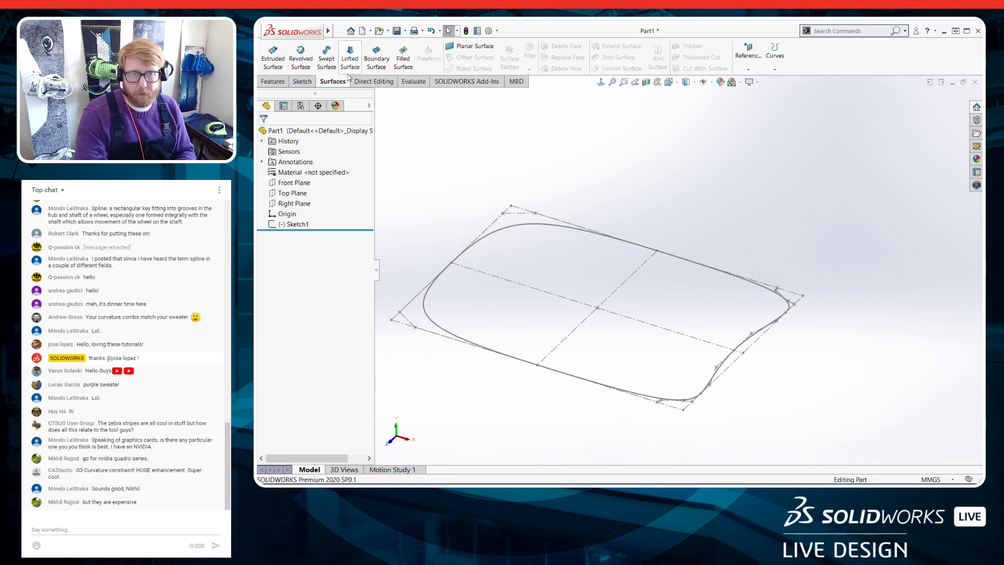
Set up a blind 10 mm surface extrusion of the style-spline outline, with the direction reversed to go downward
click(275, 59)
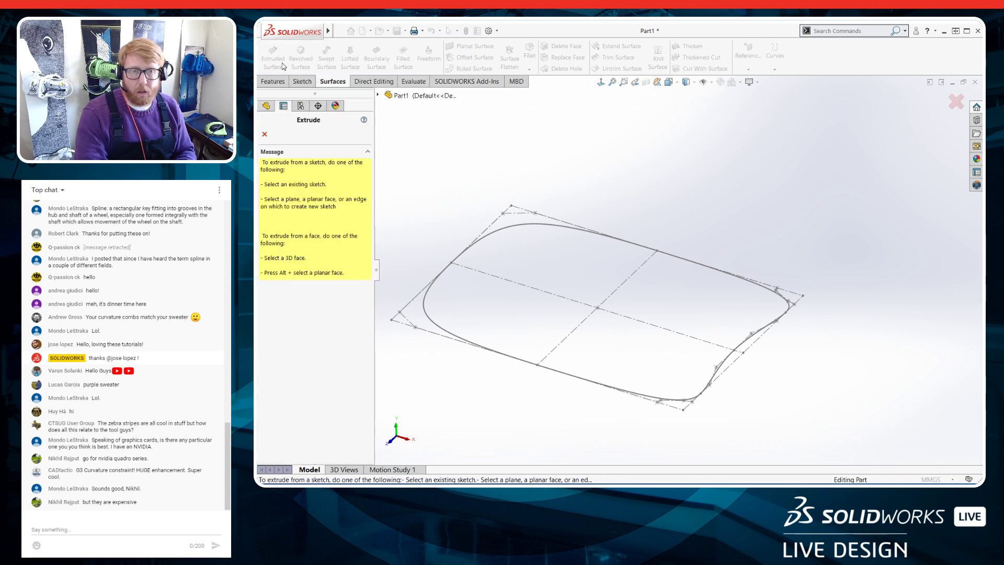
click(538, 225)
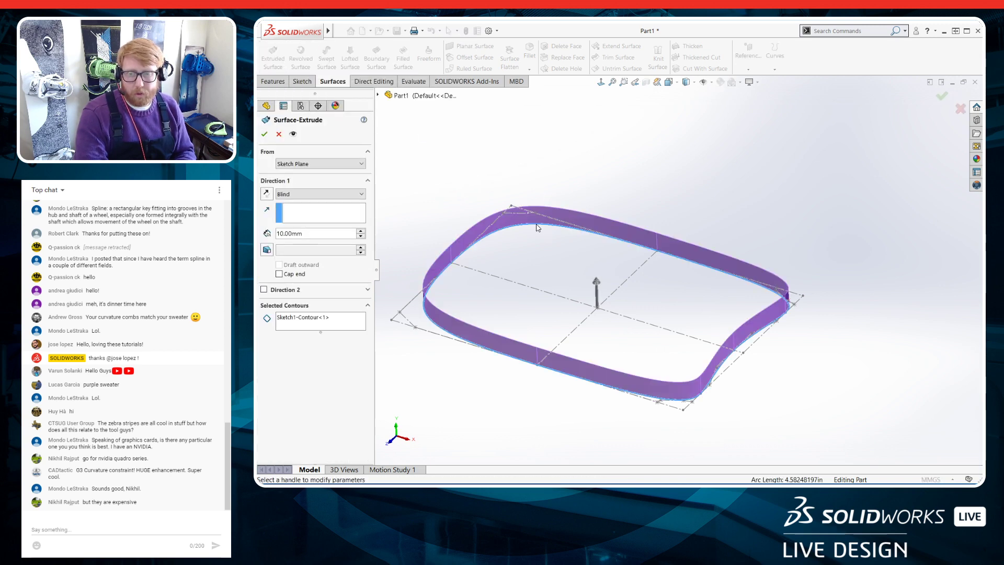
click(267, 194)
middle_drag(591, 422, 635, 396)
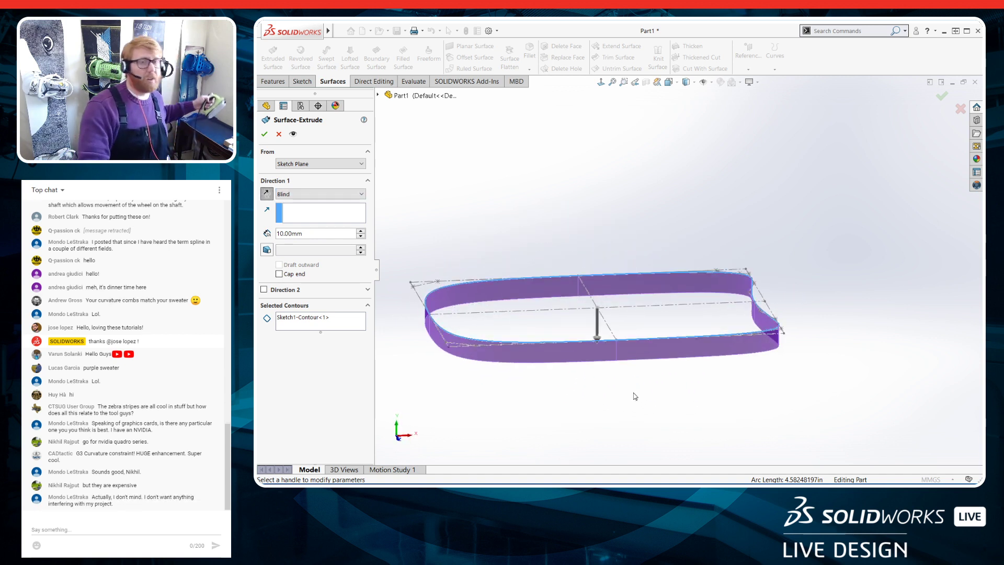
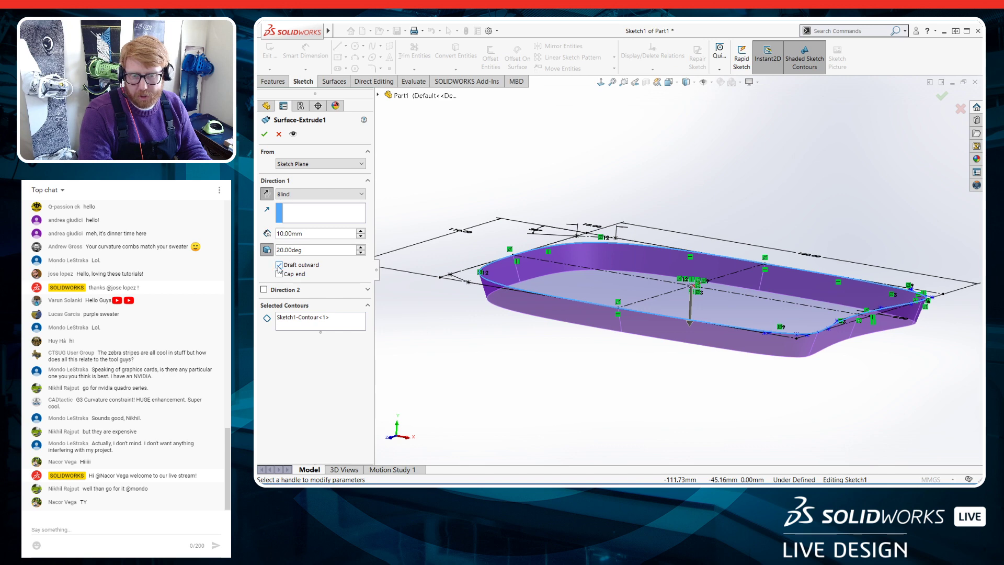
Set the surface extrusion's draft angle to 2 degrees and accept the feature
drag(325, 251, 276, 251)
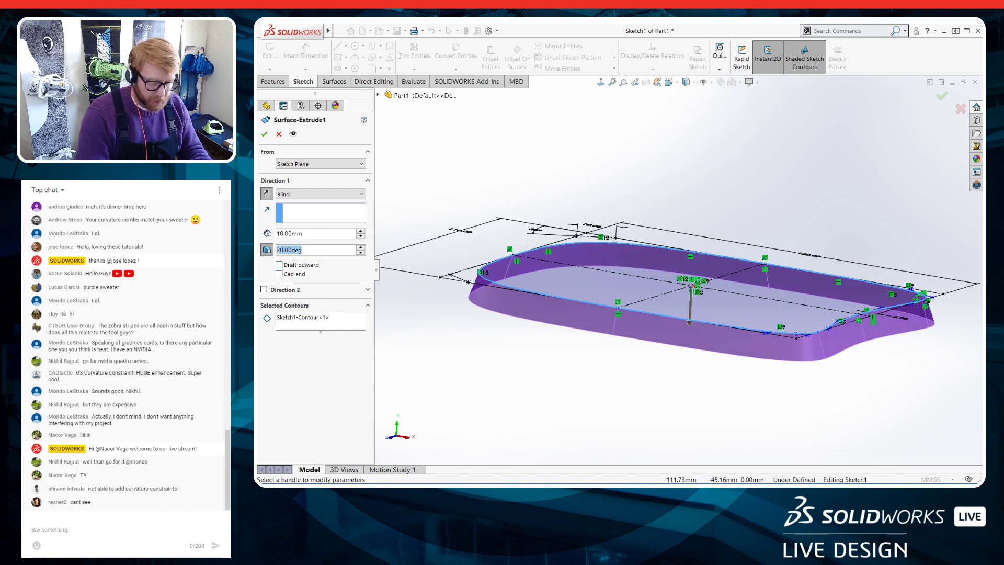
text(2)
key(Return)
key(Return)
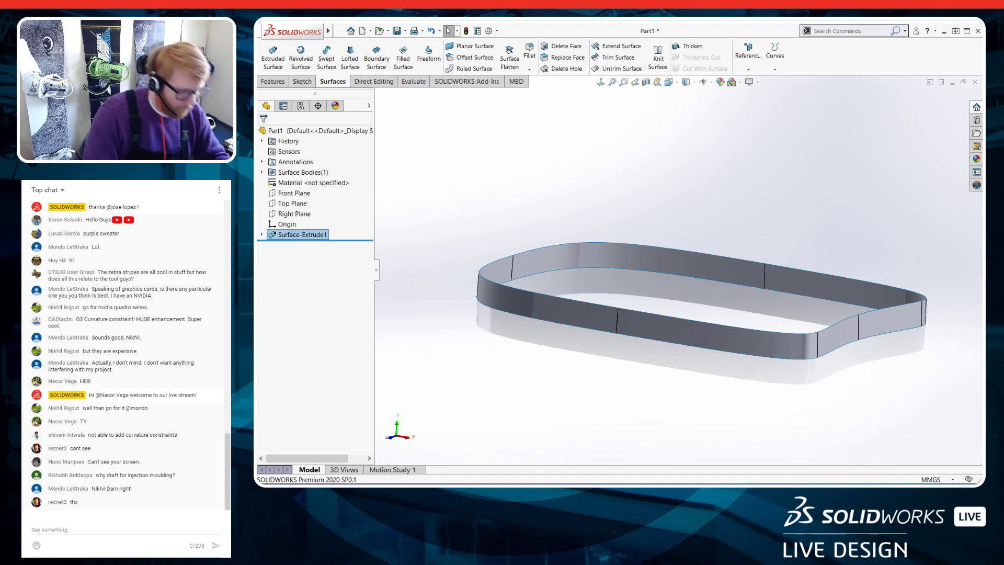
On the Front Plane, sketch a corner rectangle about 83 mm high, upward from the left end of the extruded surface's top edge
middle_drag(660, 219, 658, 225)
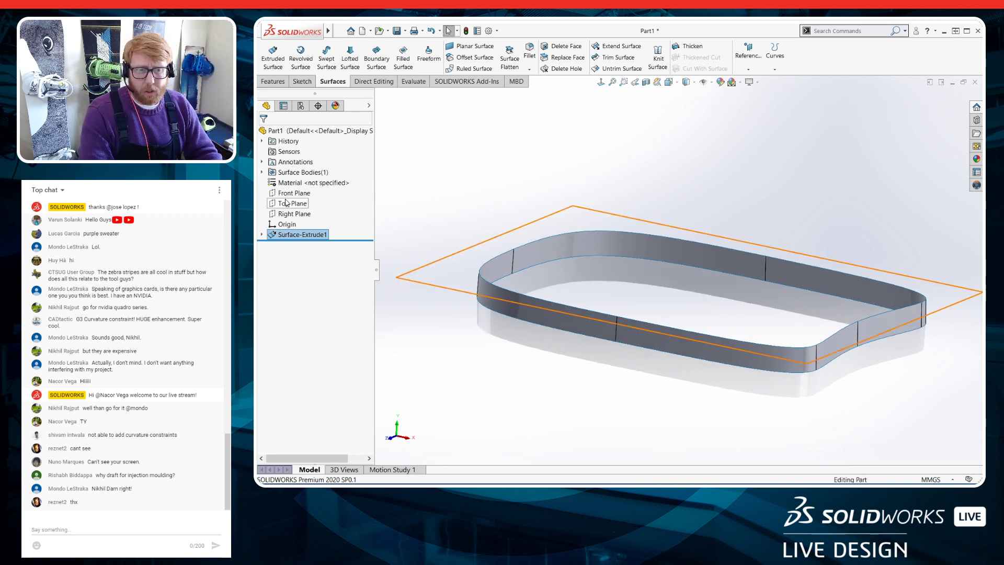
click(291, 194)
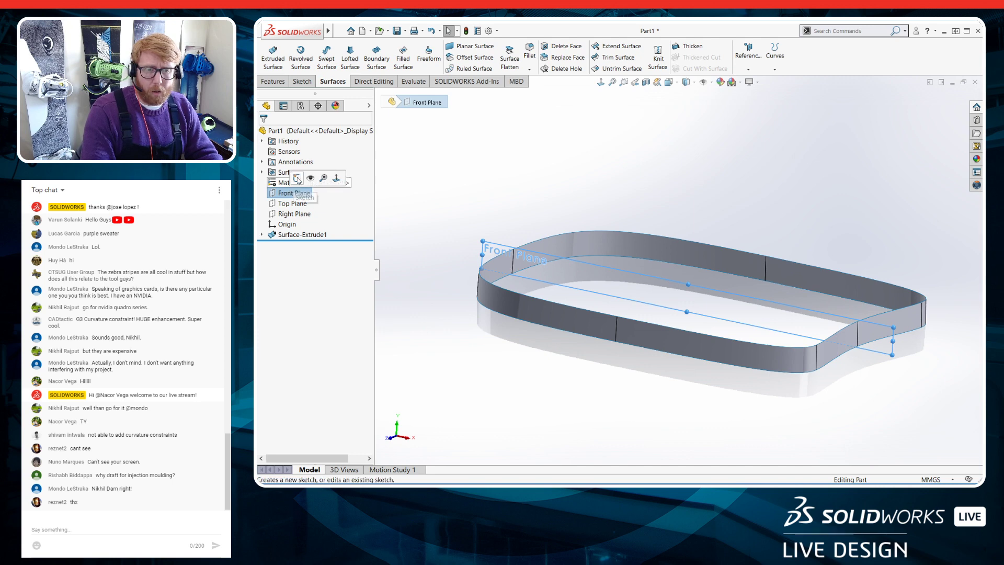
click(299, 177)
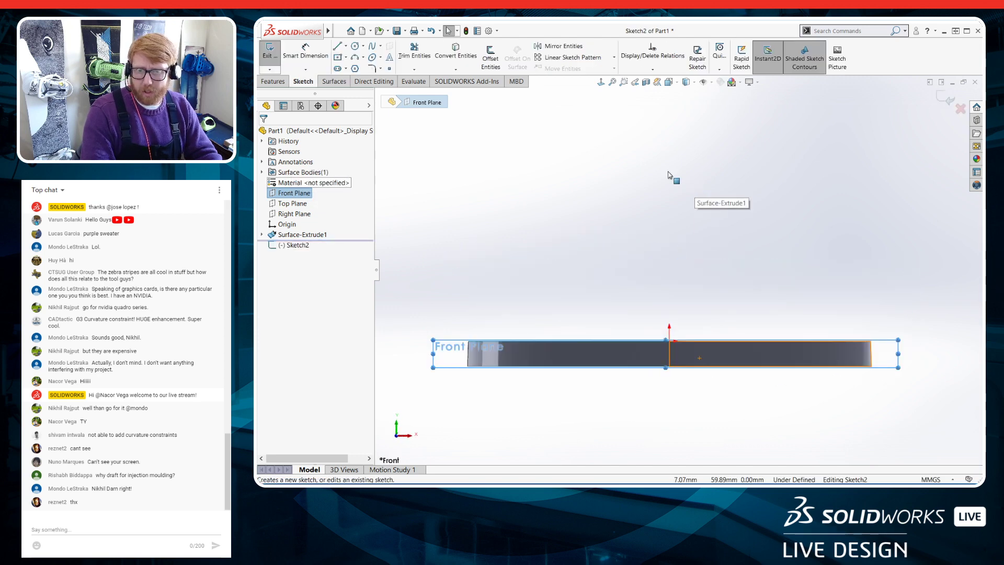
click(346, 57)
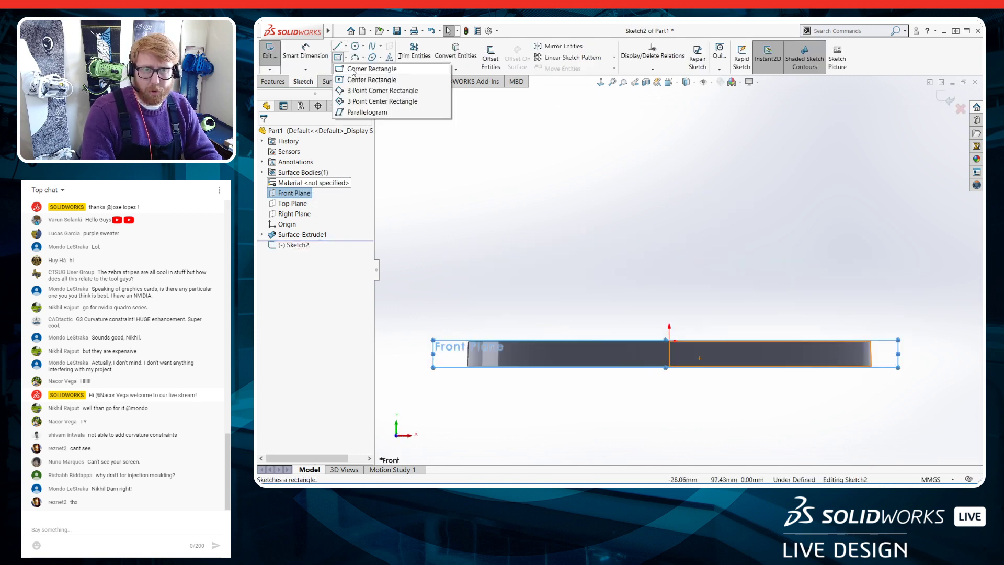
click(361, 67)
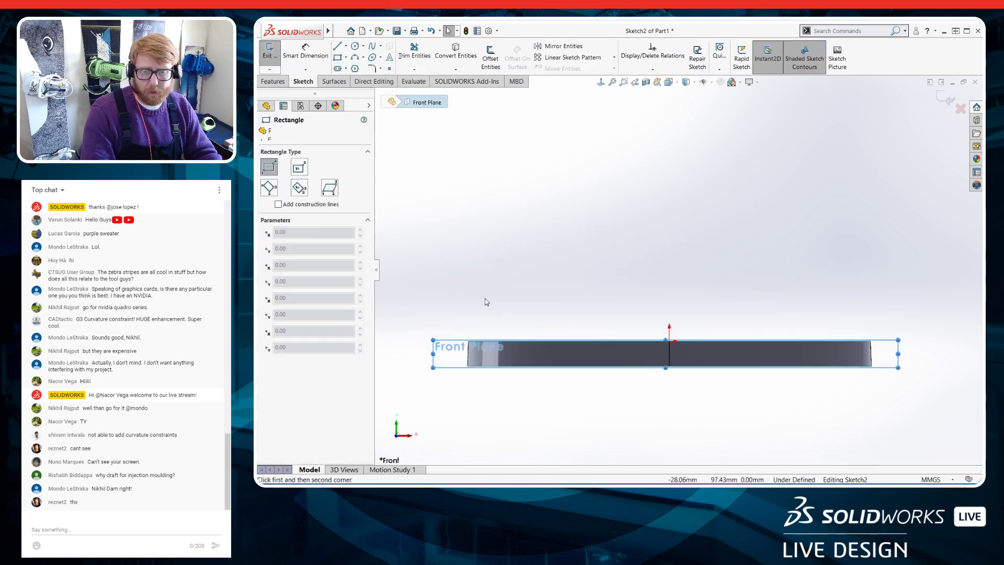
click(469, 342)
click(849, 133)
key(Escape)
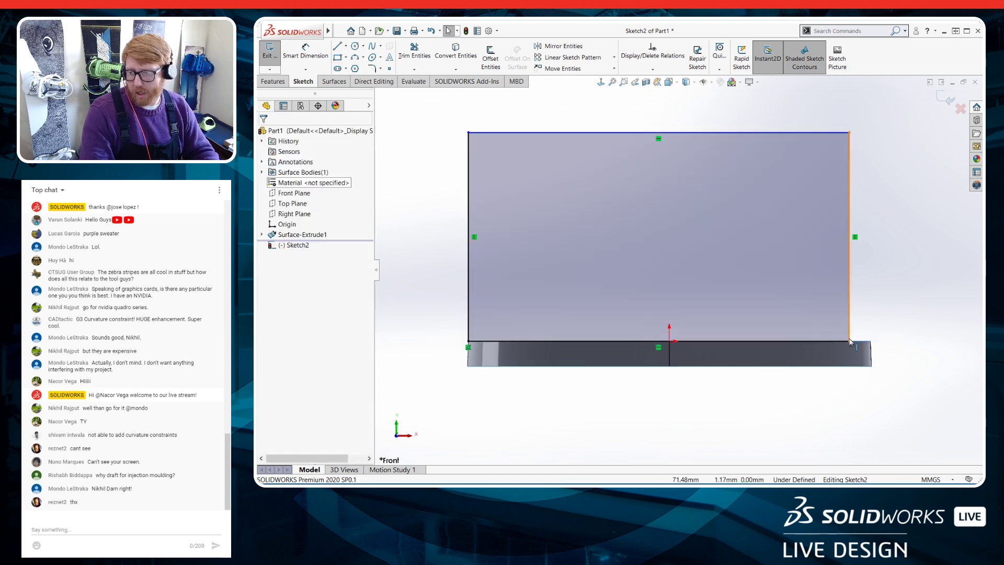
Make the rectangle's lower right corner coincident with the right end vertex of the surface's top edge
click(849, 341)
ctrl+click(871, 341)
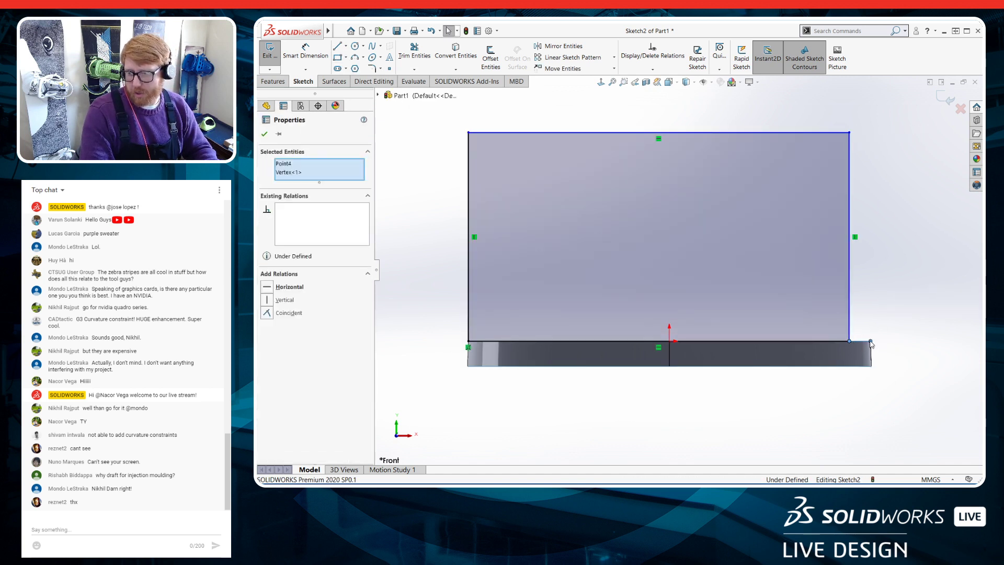
click(921, 303)
click(917, 376)
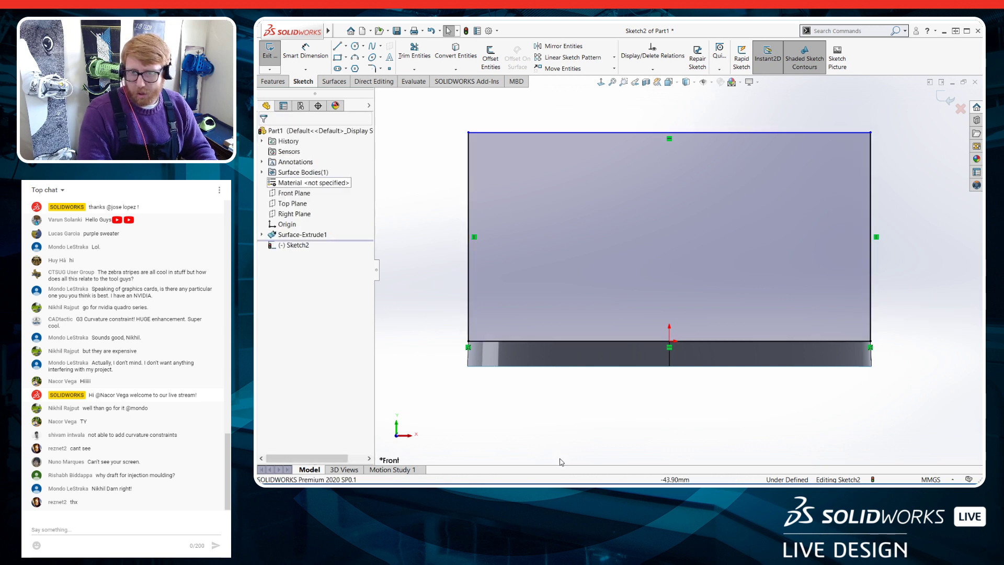
Dimension the rectangle's height as 82.5 mm
key(f)
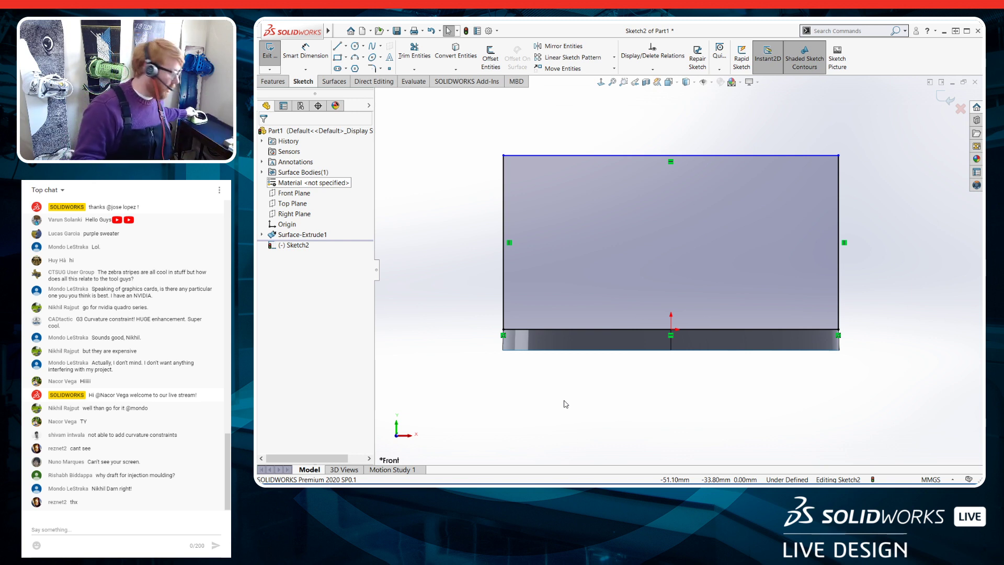
right_drag(567, 352, 577, 298)
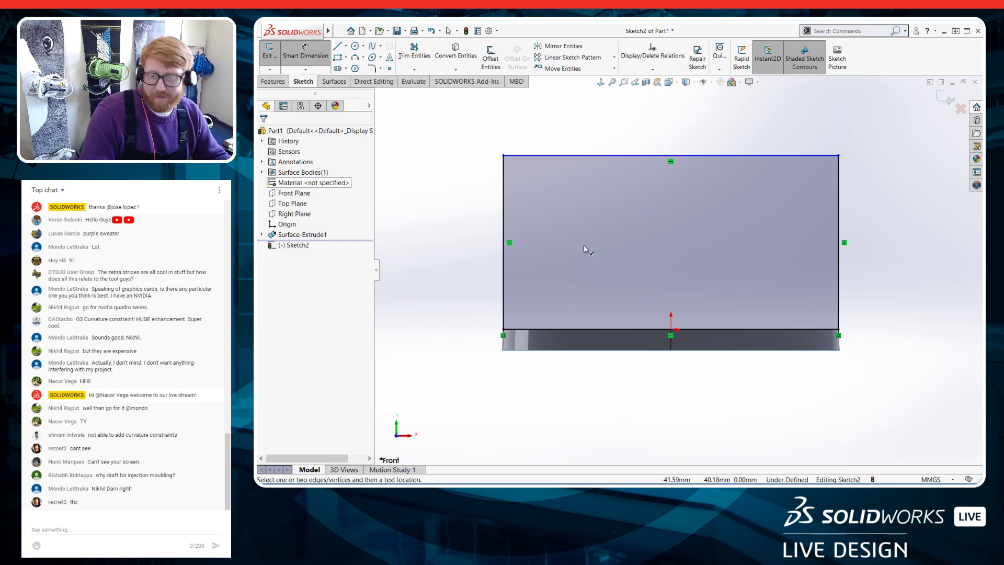
click(504, 206)
click(448, 209)
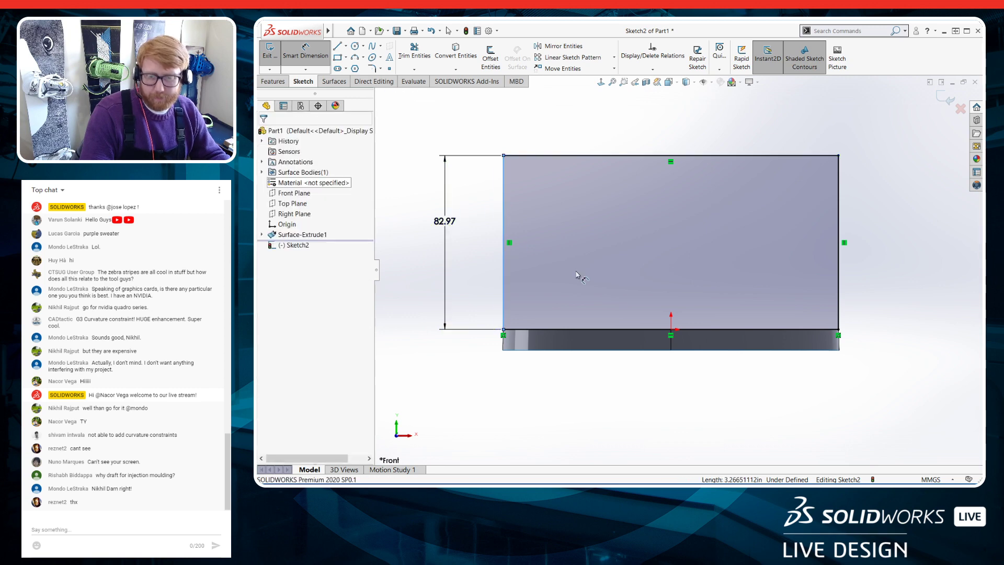
text(82.5)
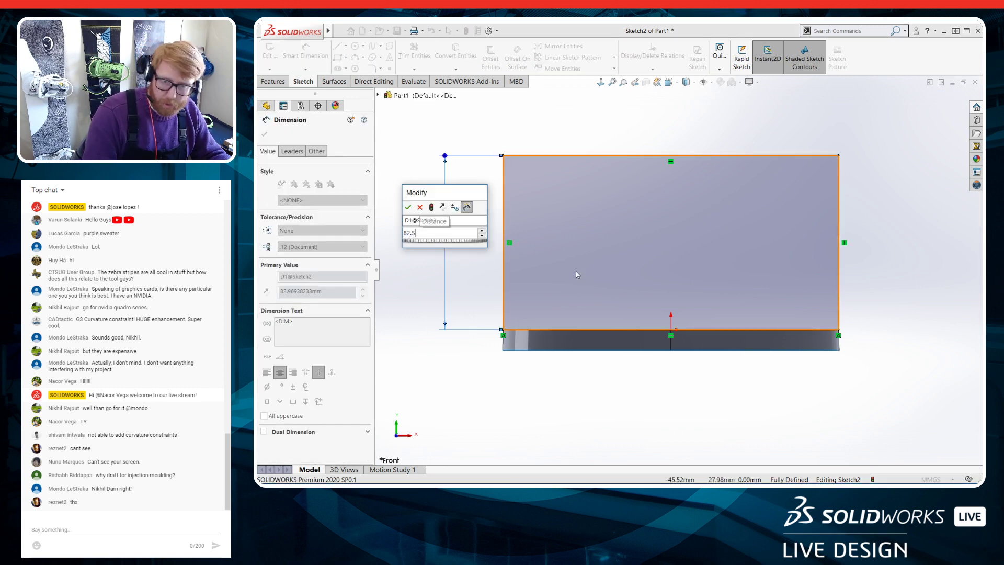
key(Return)
Draw a horizontal centerline across the rectangle's full width, a short distance below its top edge
click(346, 46)
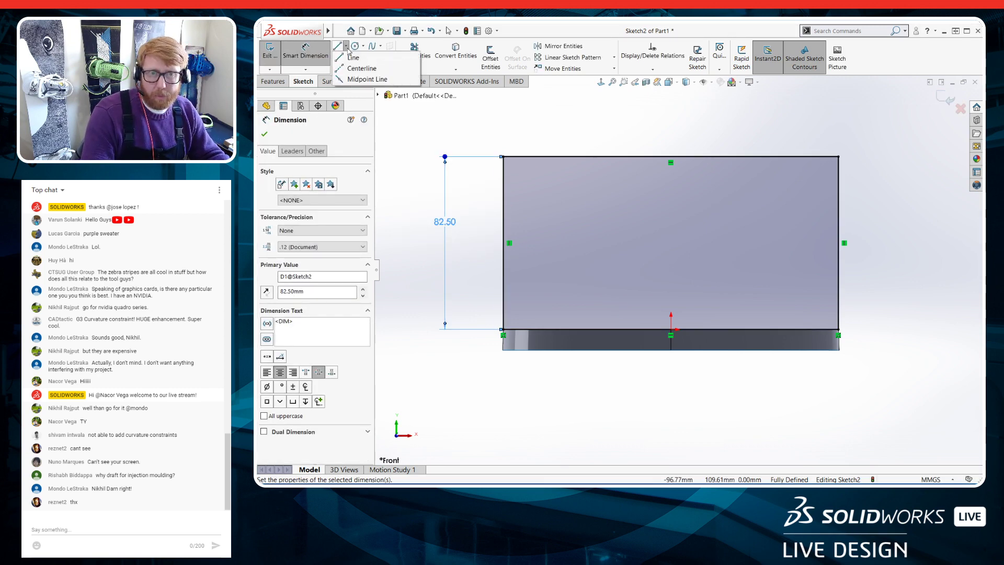
click(355, 69)
click(503, 178)
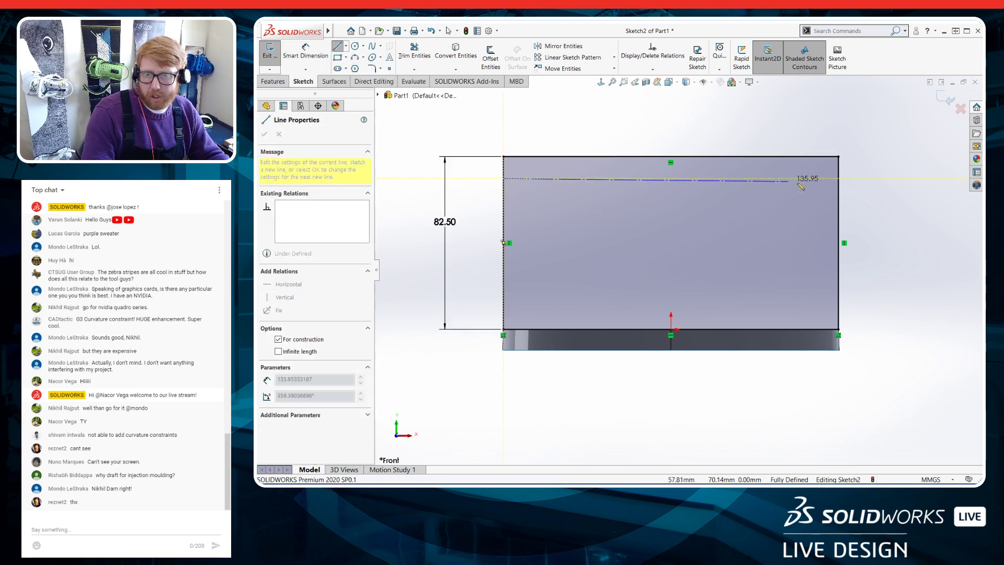
click(845, 180)
key(Escape)
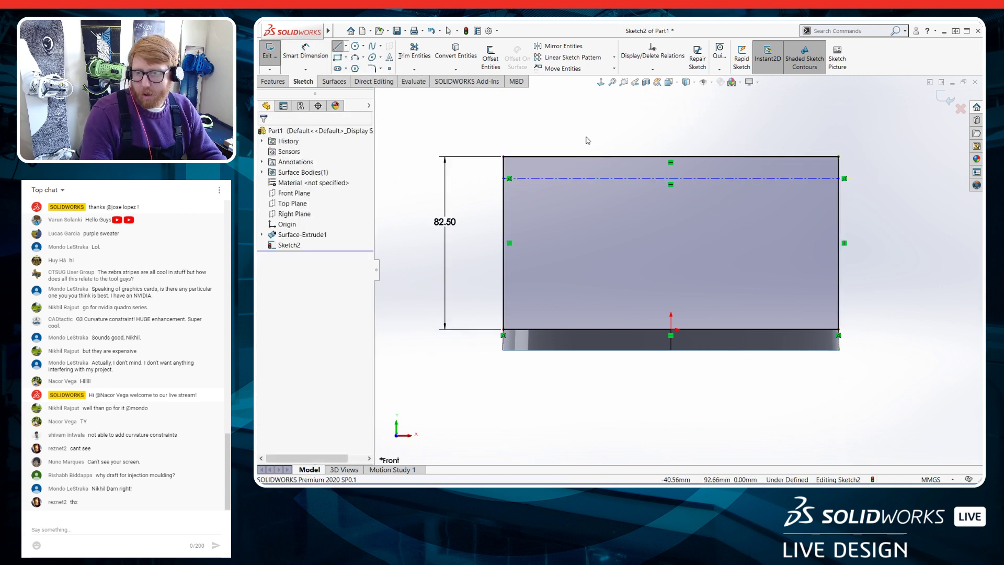
Draw a slightly slanted centerline from the rectangle's top edge to its bottom edge, left of the origin
click(346, 46)
click(357, 68)
click(589, 157)
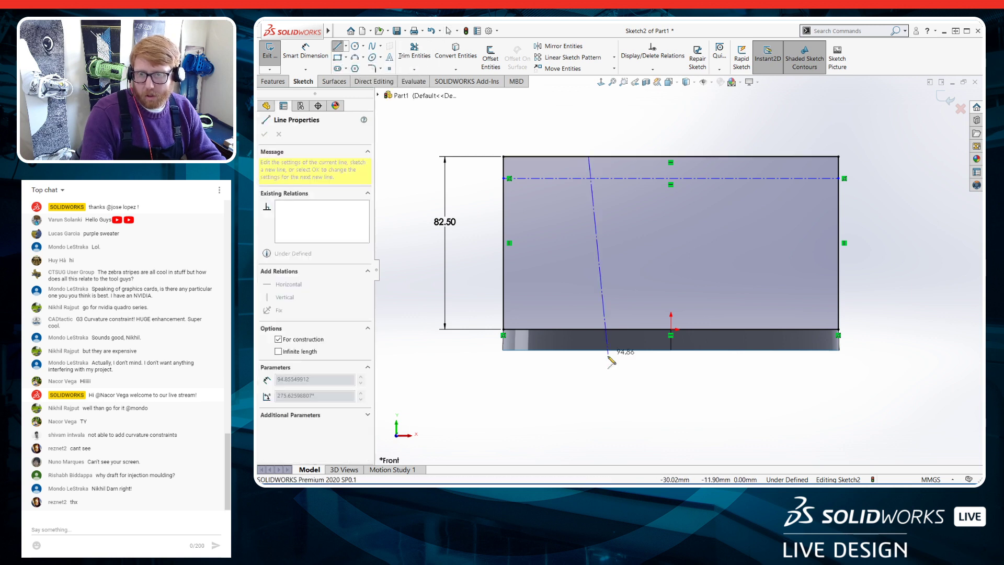
click(595, 330)
key(Escape)
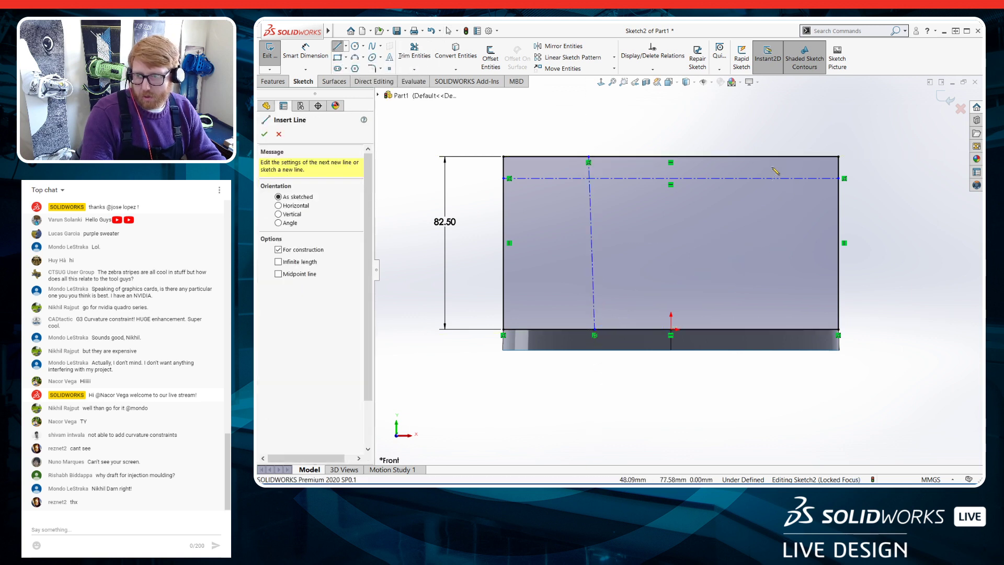
Draw a vertical centerline from the rectangle's top edge to its bottom edge, right of the origin
click(771, 157)
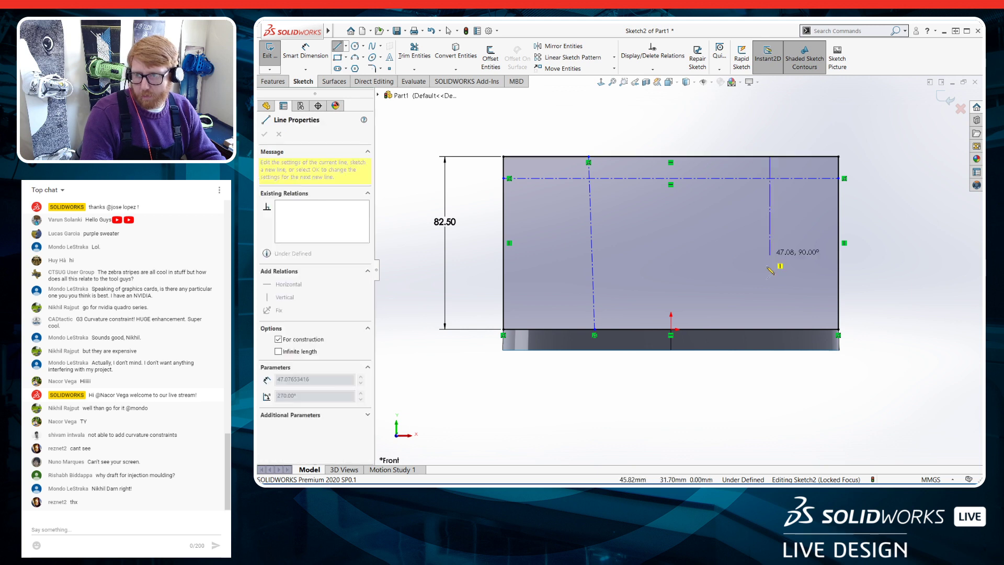
click(770, 330)
key(Escape)
key(Escape)
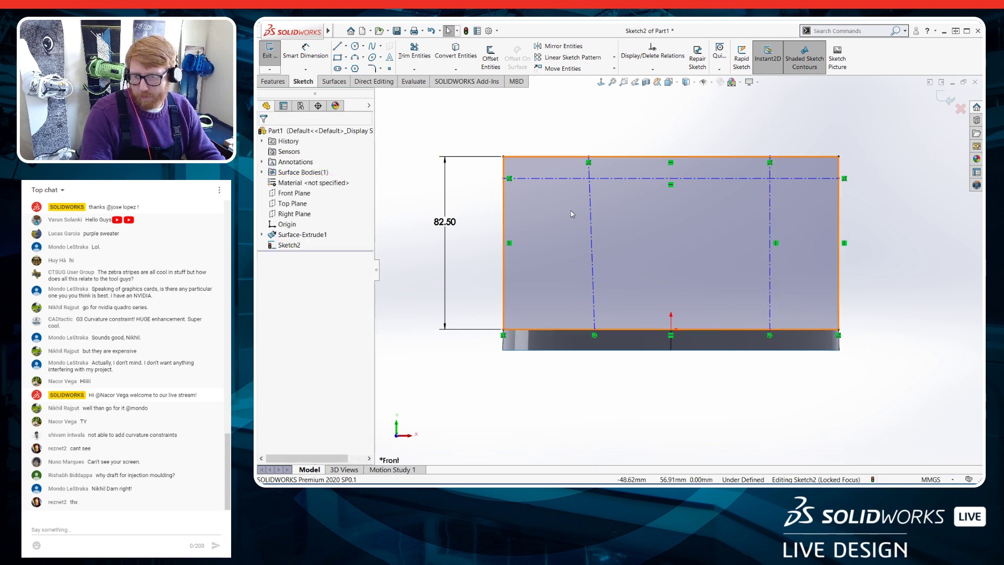
Make the slanted centerline left of the origin vertical
click(591, 215)
click(631, 187)
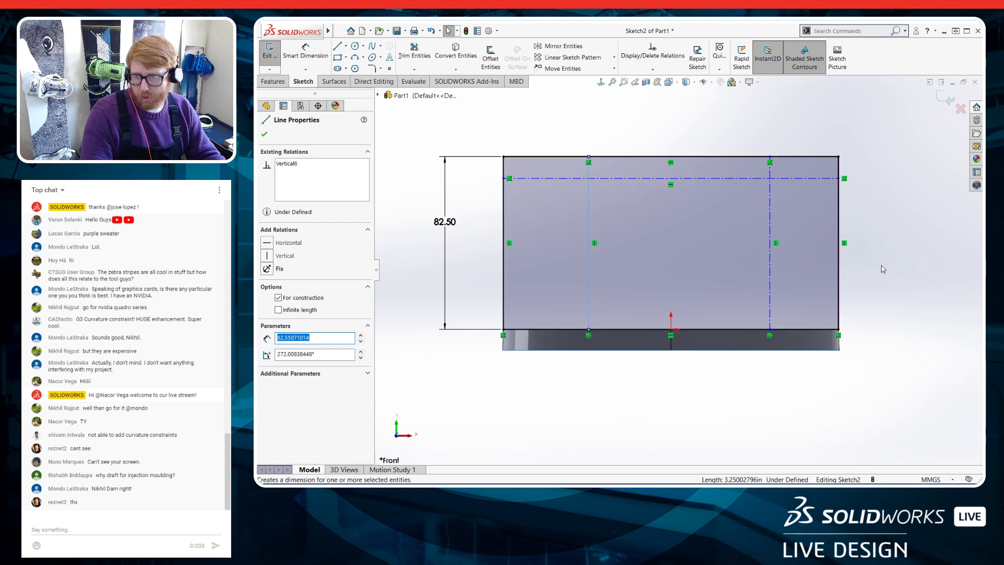
click(881, 266)
Dimension the horizontal centerline at 10 mm below the rectangle's top edge
key(d)
click(623, 157)
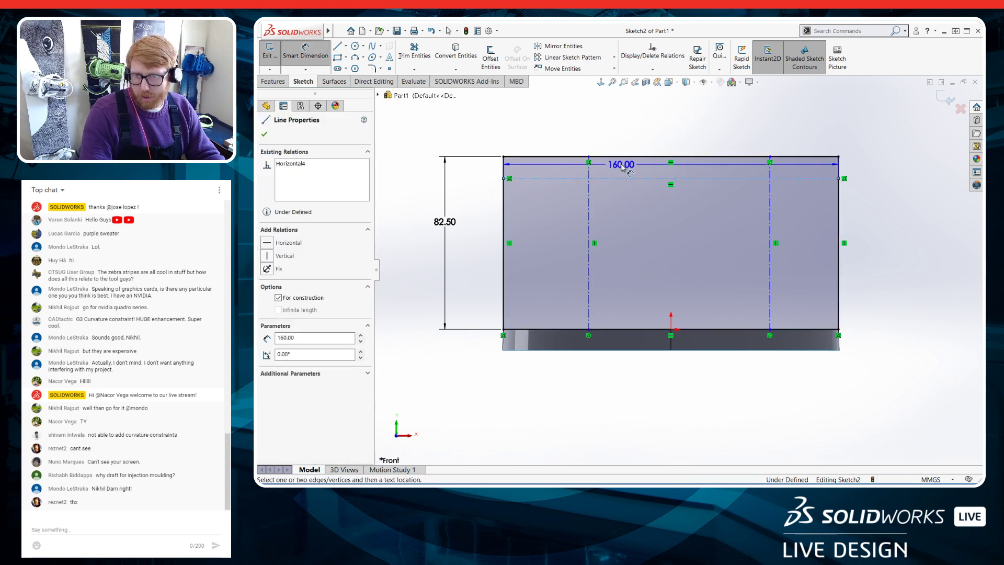
click(623, 158)
click(487, 169)
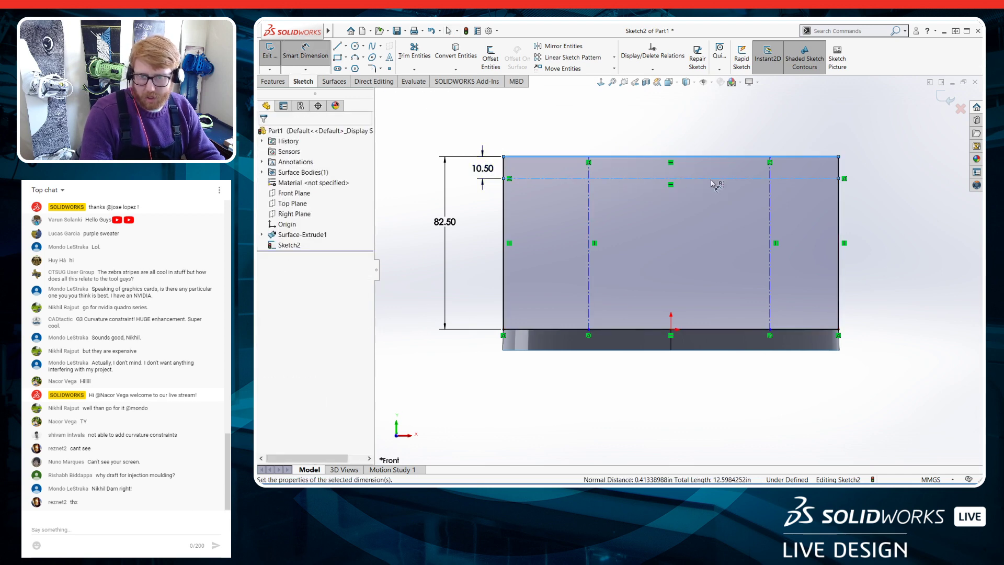
text(10.00mm)
key(Return)
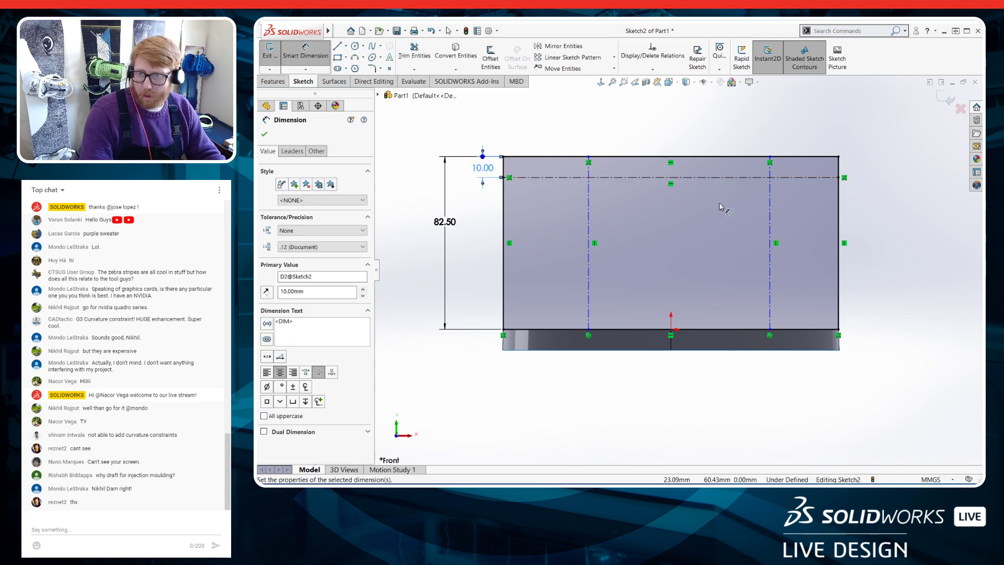
Dimension the left vertical centerline at 50 mm from the rectangle's left edge
scroll(719, 220, up, 2)
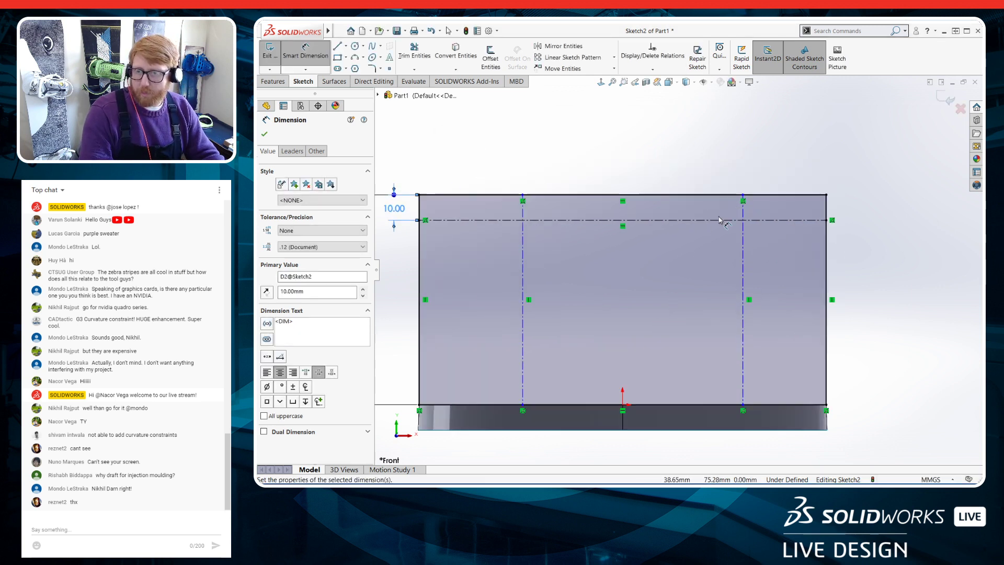
click(522, 265)
click(418, 276)
click(463, 157)
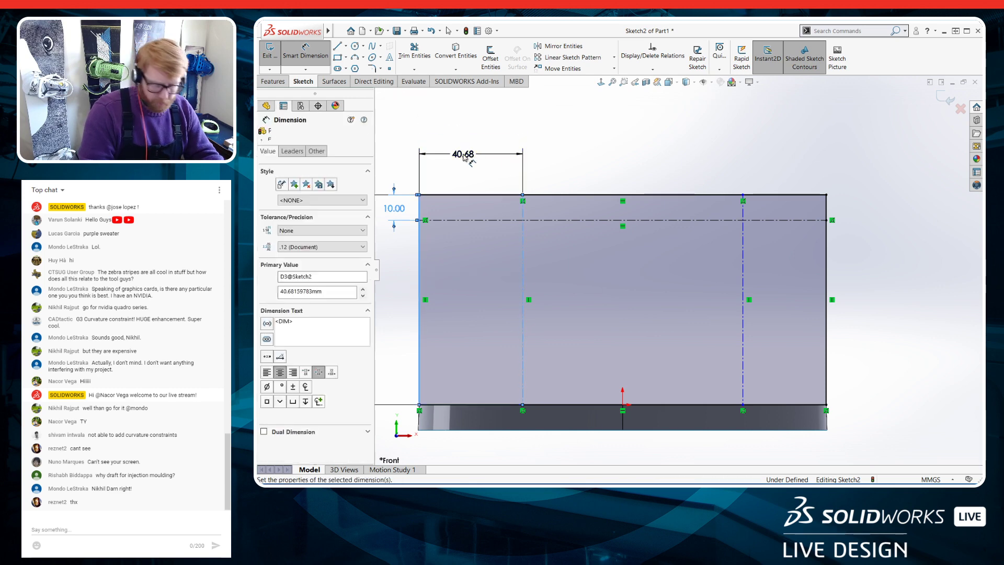
text(50)
key(Return)
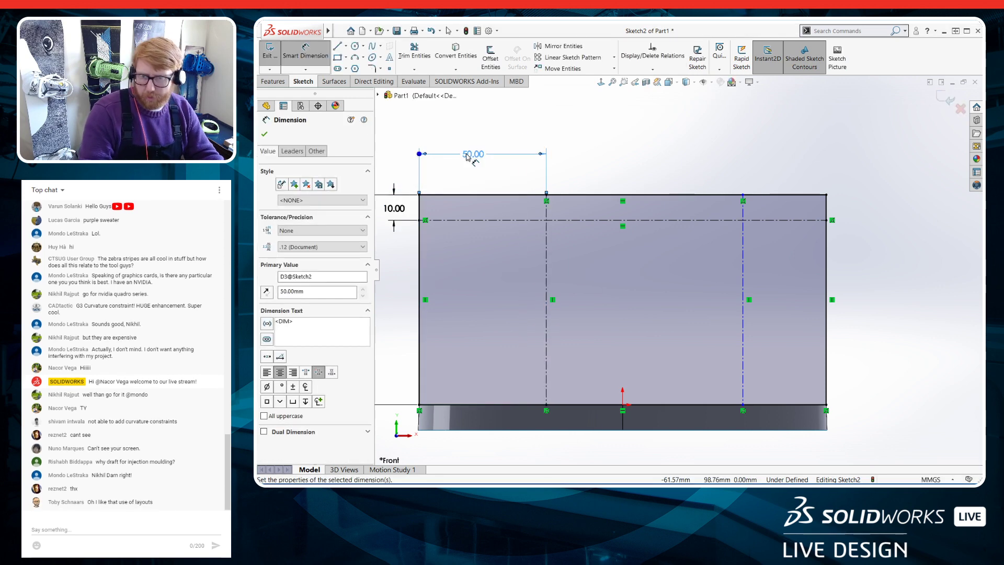
Dimension the right vertical centerline at 30 mm from the rectangle's right edge
click(744, 256)
click(826, 259)
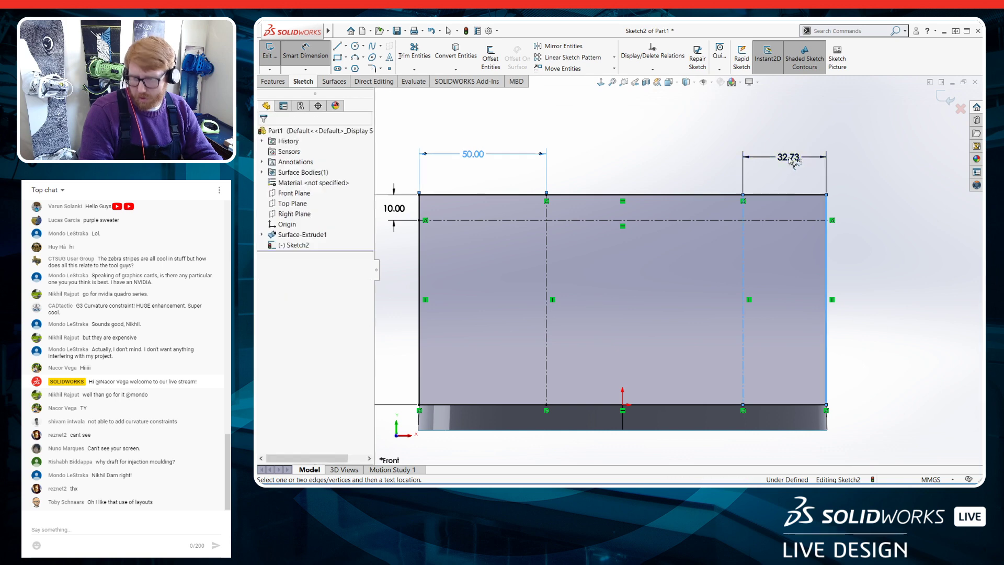
click(790, 156)
text(30)
key(Return)
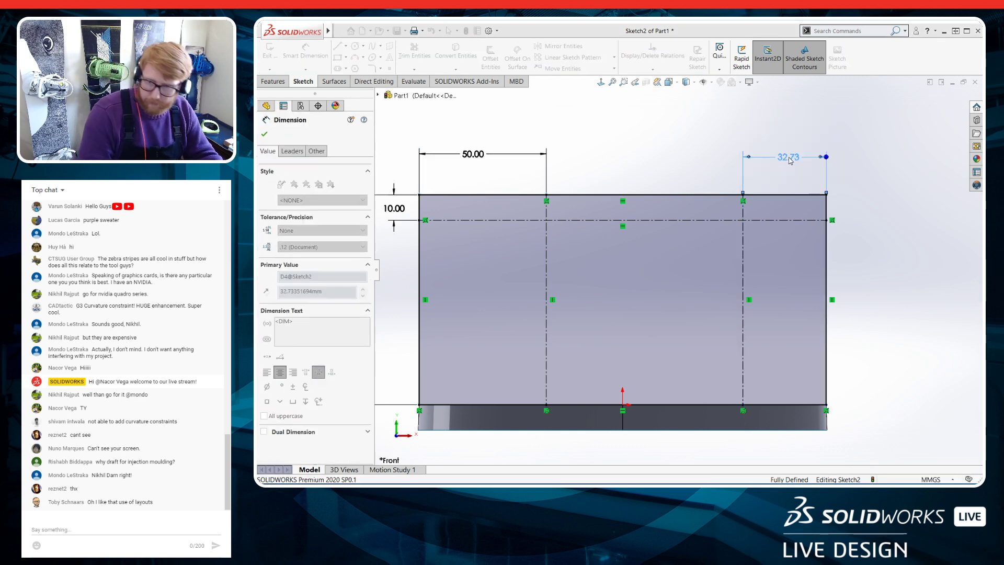
key(f)
scroll(725, 220, down, 2)
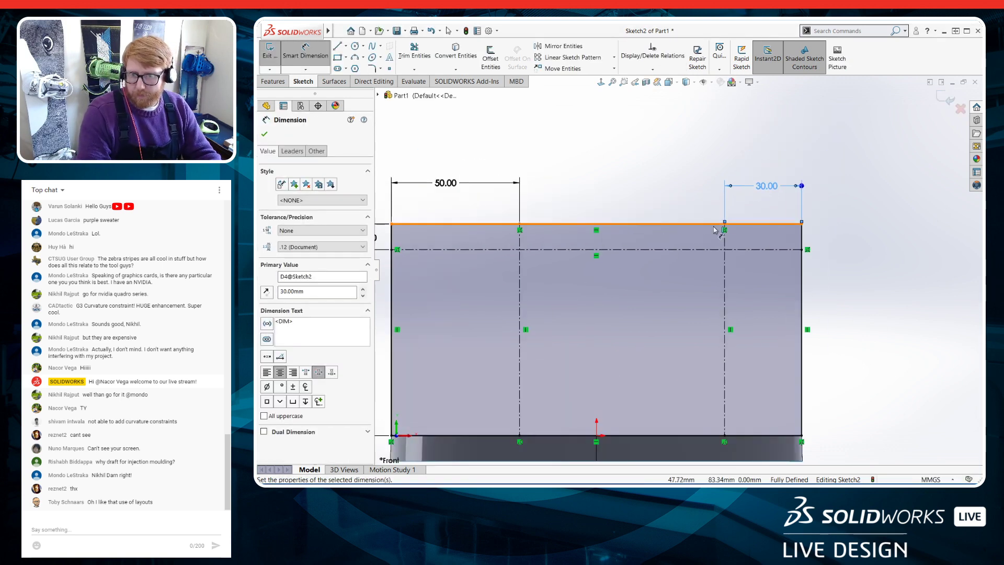
scroll(669, 264, up, 1)
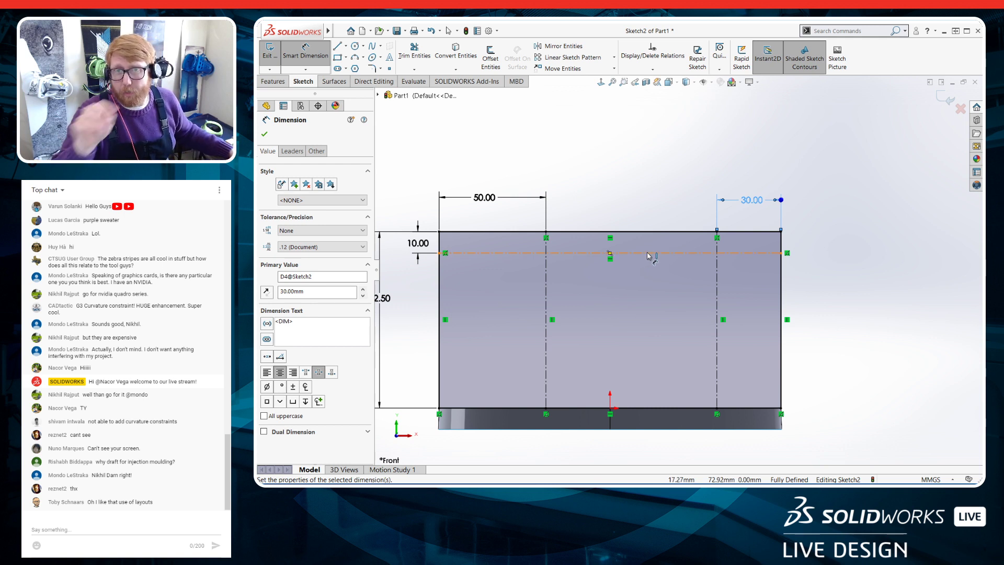
Draw an arched Bezier style spline with five control vertices from the left vertical centerline to the right one, cresting near the horizontal centerline
click(372, 46)
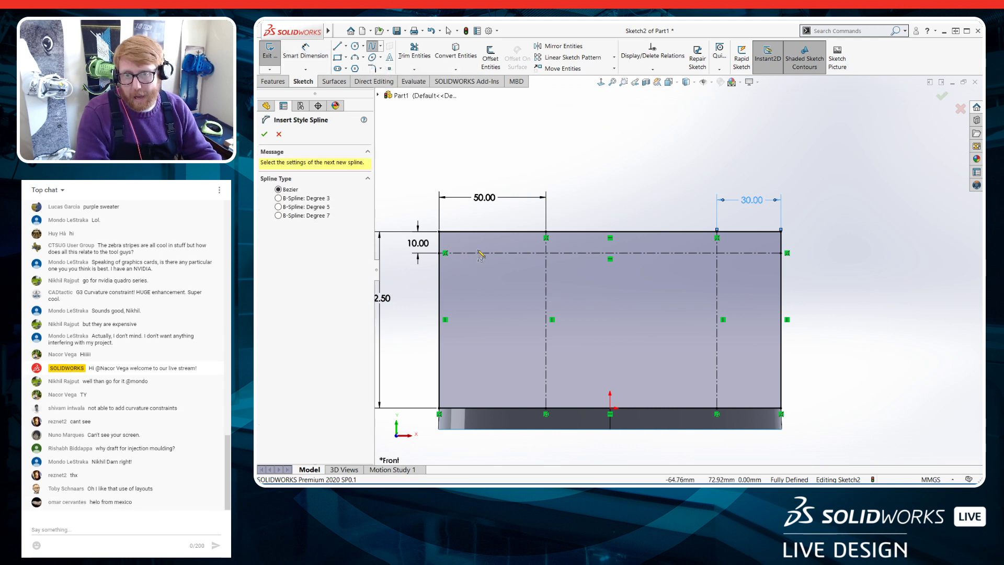
click(547, 290)
click(582, 264)
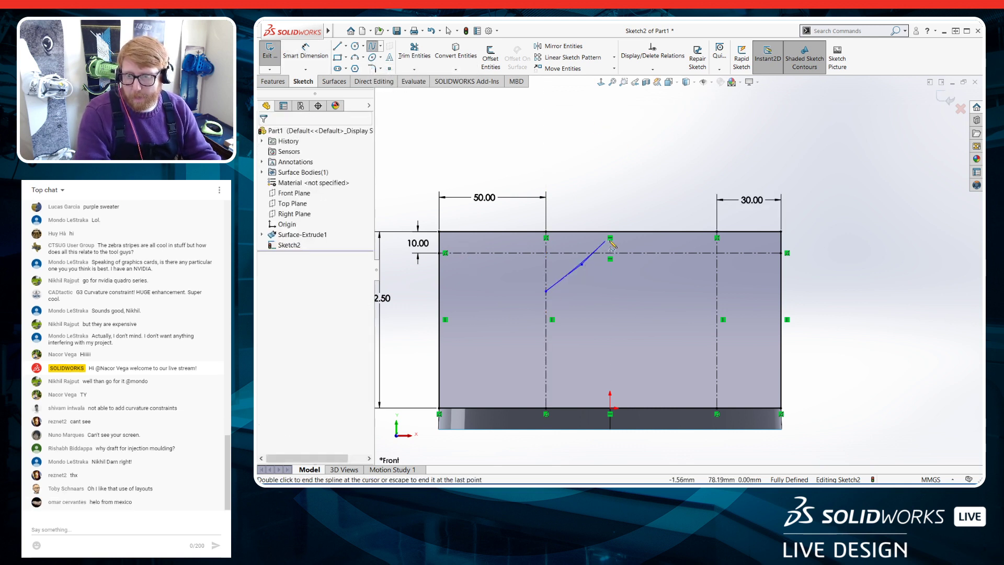
click(638, 239)
click(684, 239)
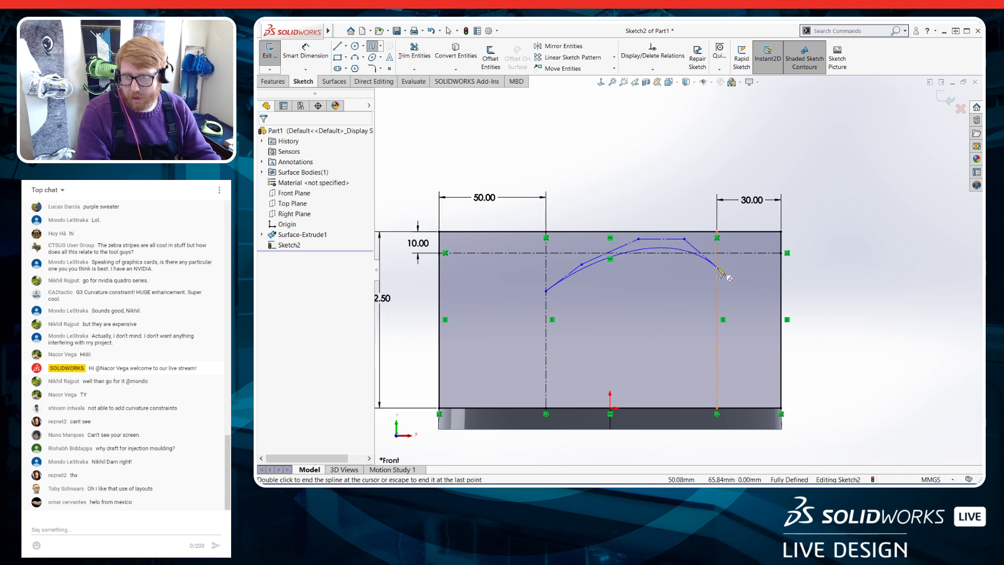
double_click(719, 267)
scroll(667, 271, up, 5)
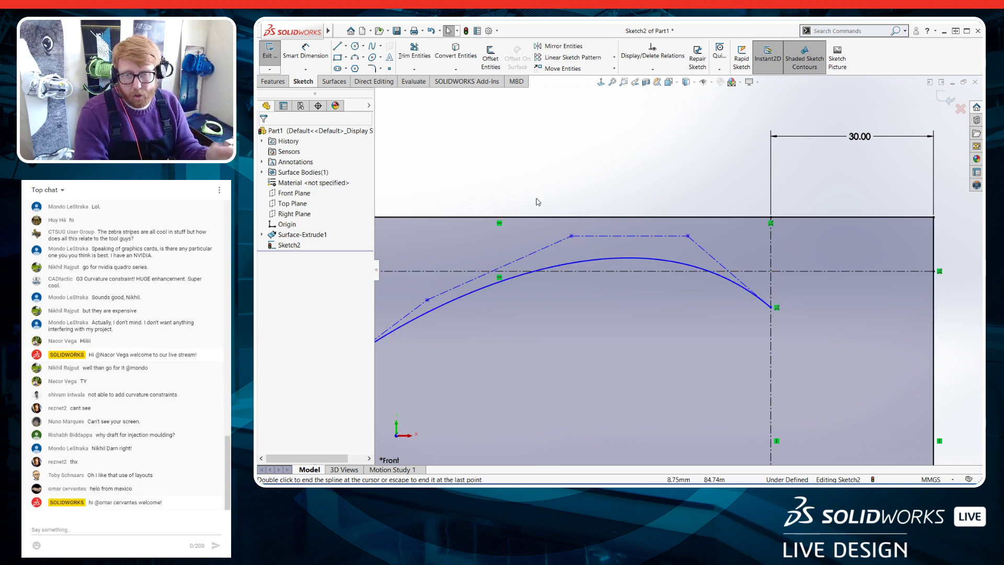
key(Escape)
Place a sketch point on the spline near its crest and draw a centerline about 15 mm long leftwards from it
click(389, 71)
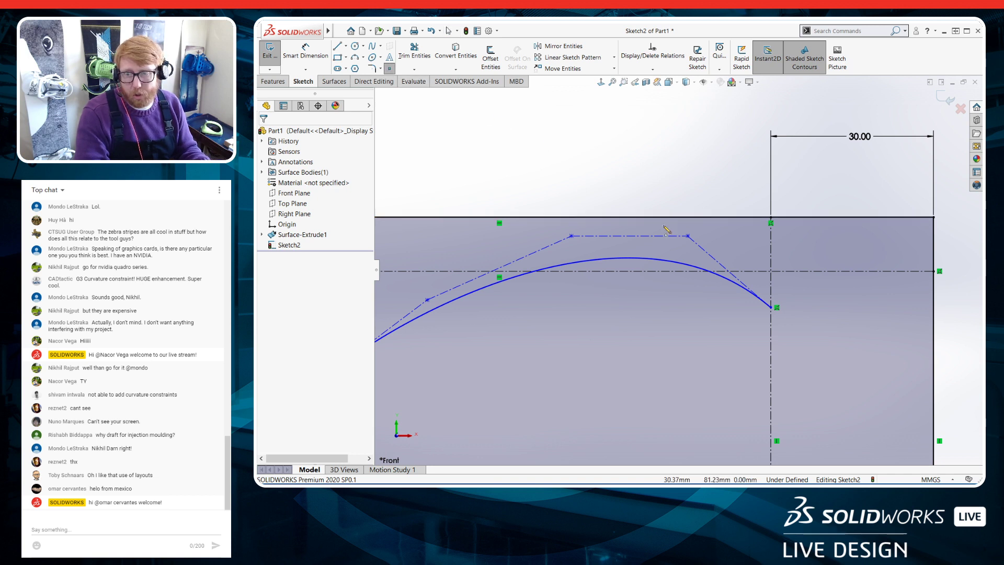
click(640, 258)
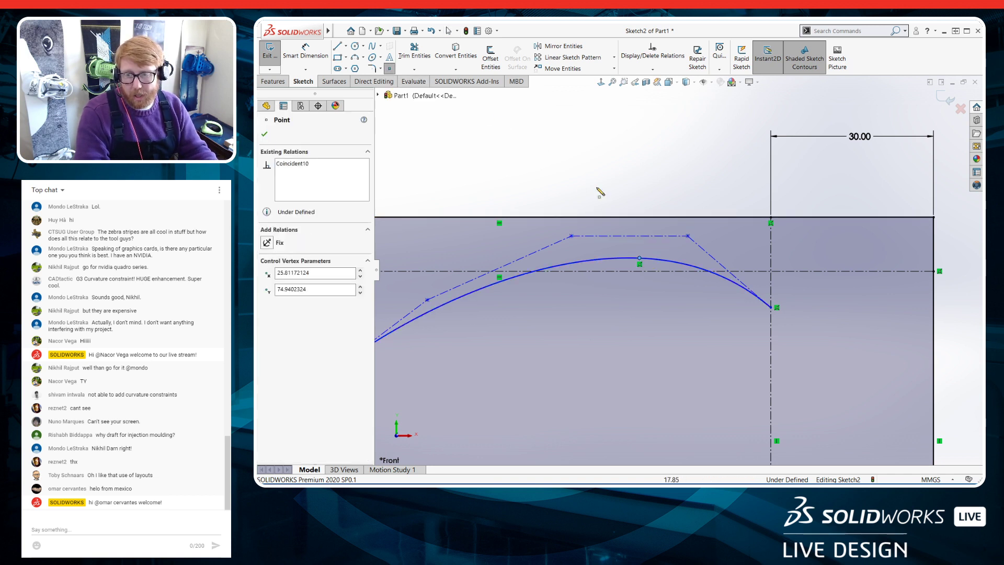
key(Escape)
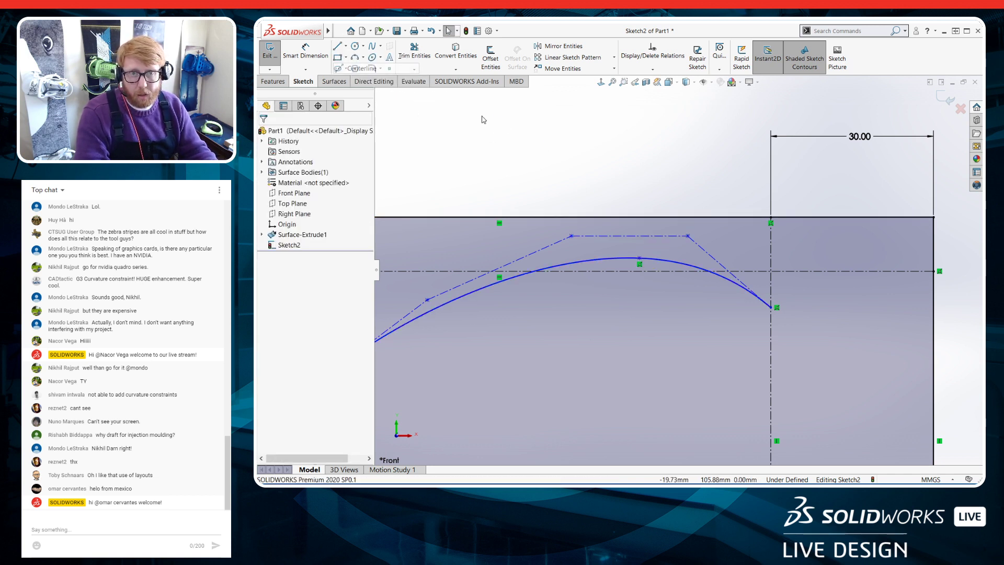
click(339, 46)
drag(641, 260, 561, 252)
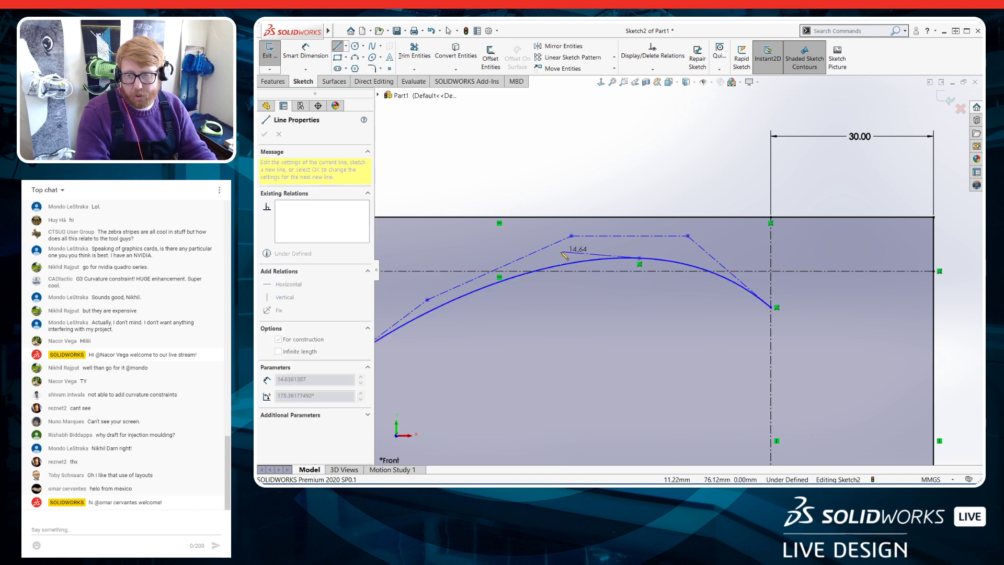
key(Escape)
Make the short centerline at the sketch point tangent to the style spline
click(588, 255)
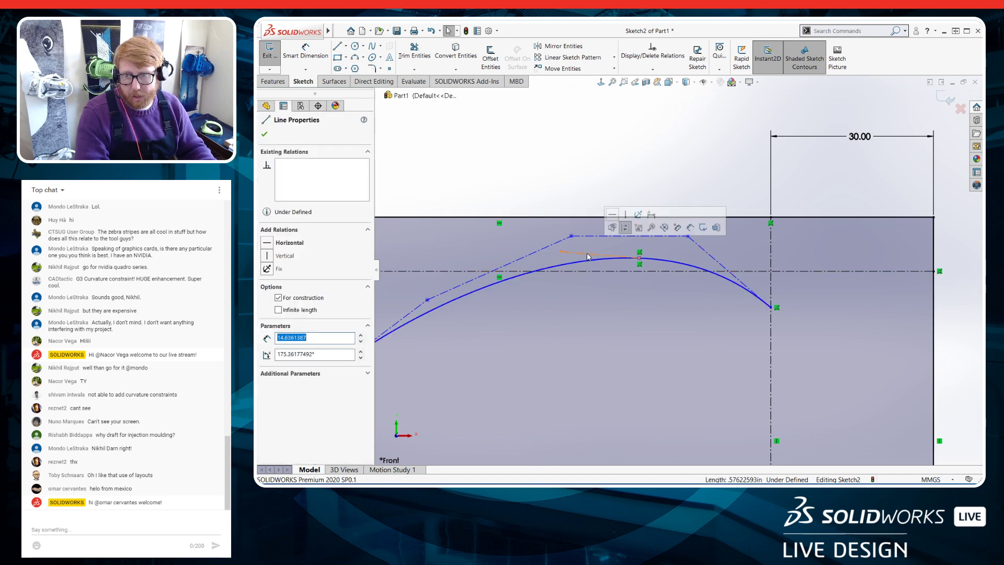
ctrl+click(671, 262)
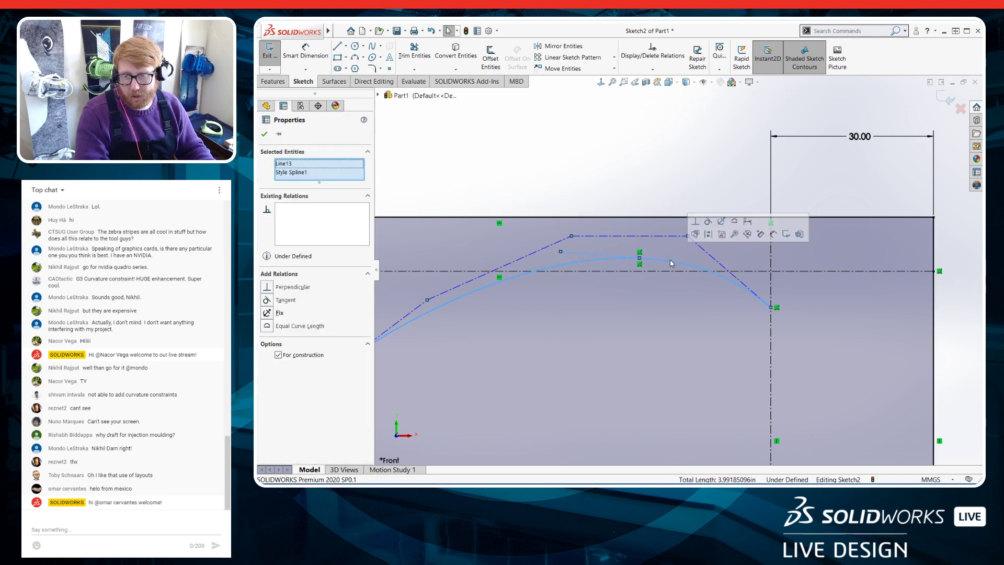
click(708, 221)
click(601, 280)
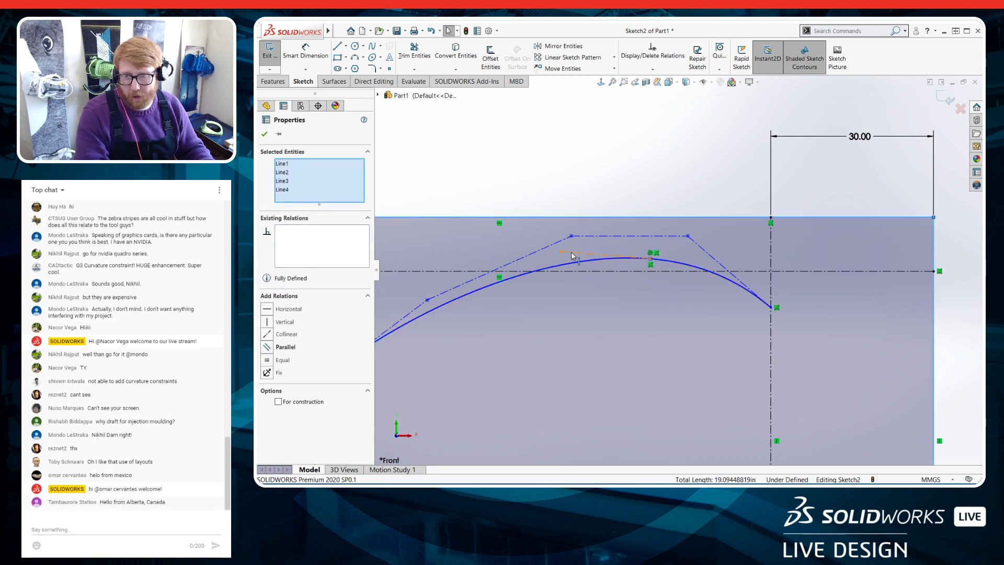
Try making the short tangent line collinear with the horizontal centerline, and undo back to the spline without the point and line
click(574, 253)
ctrl+click(575, 272)
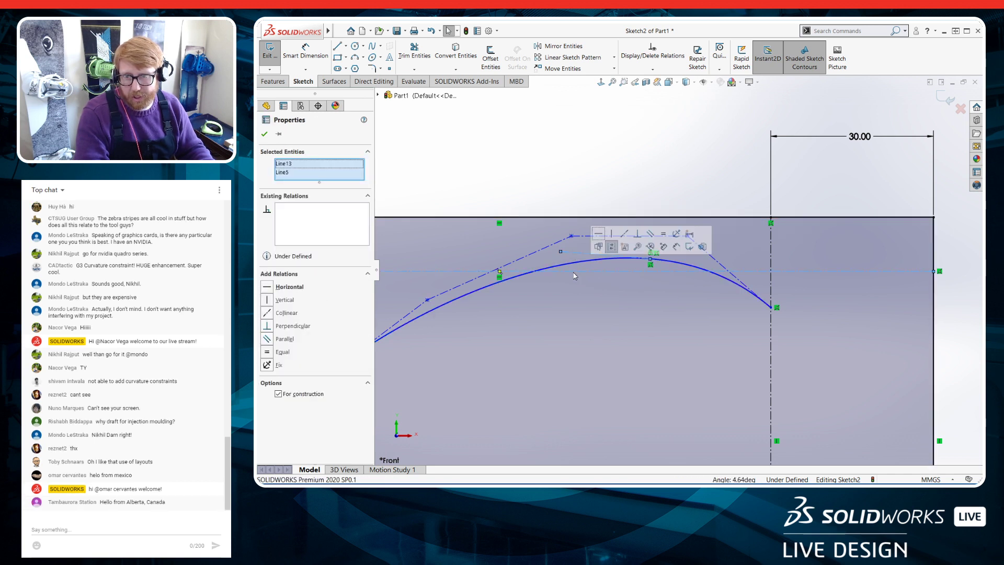
click(624, 233)
click(620, 331)
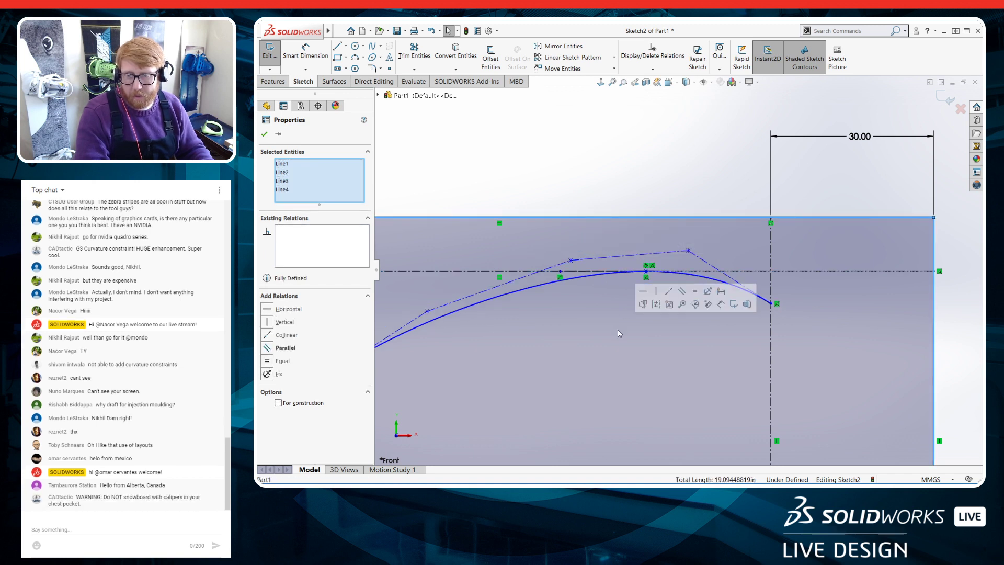
scroll(646, 271, down, 3)
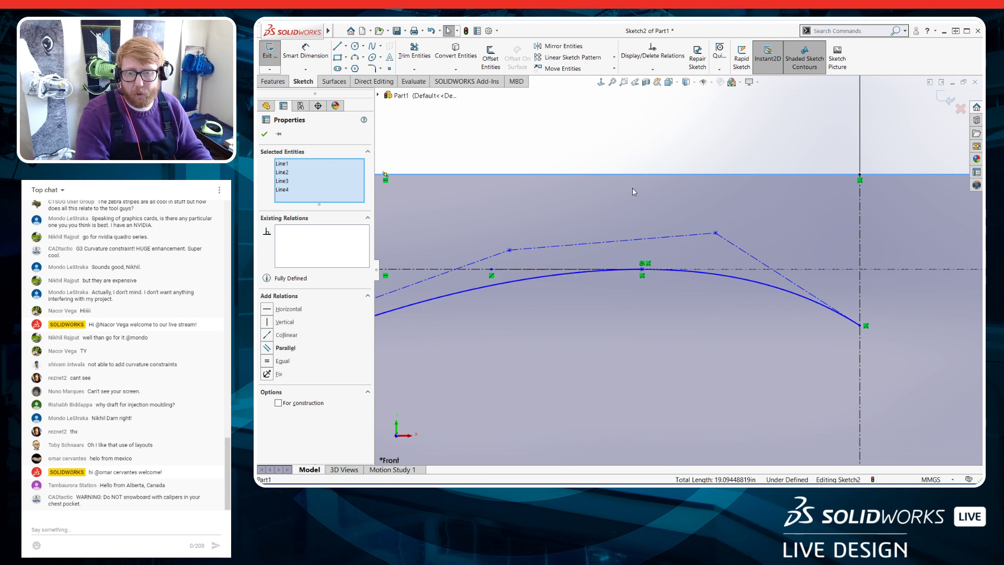
key(ctrl+z)
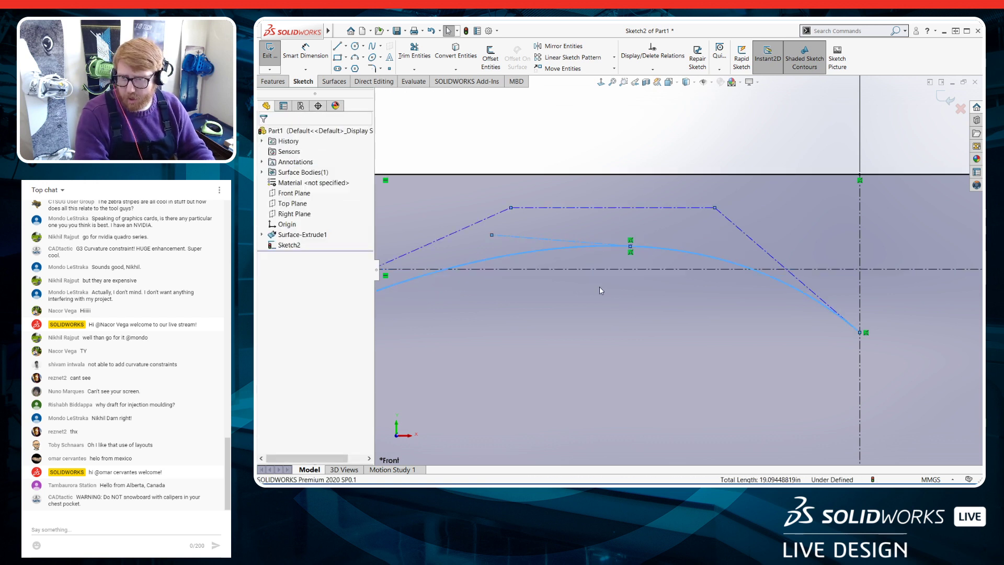
Draw a short, slightly slanted centerline from above the spline to an endpoint on the spline near its crest
click(347, 47)
click(369, 77)
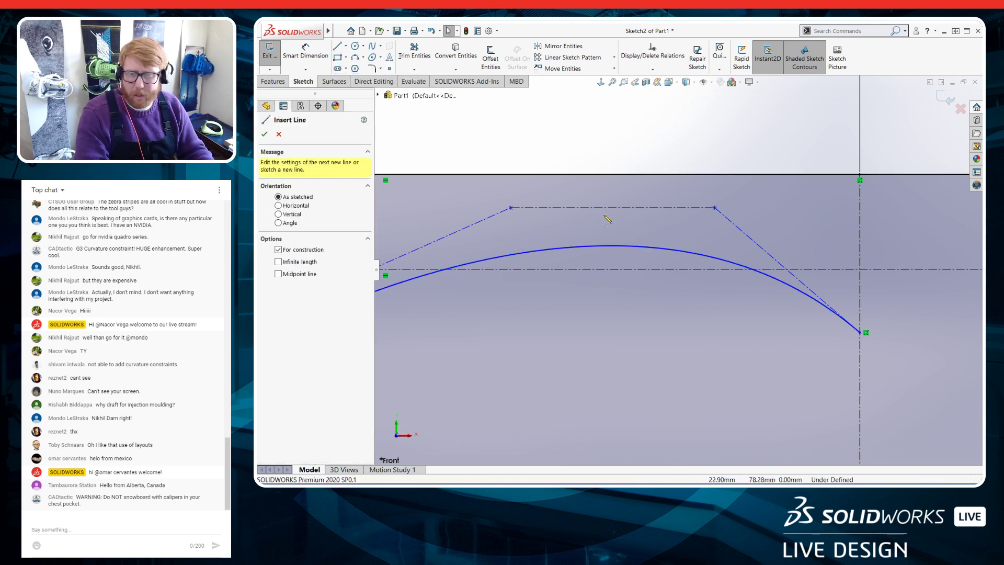
click(516, 228)
click(621, 245)
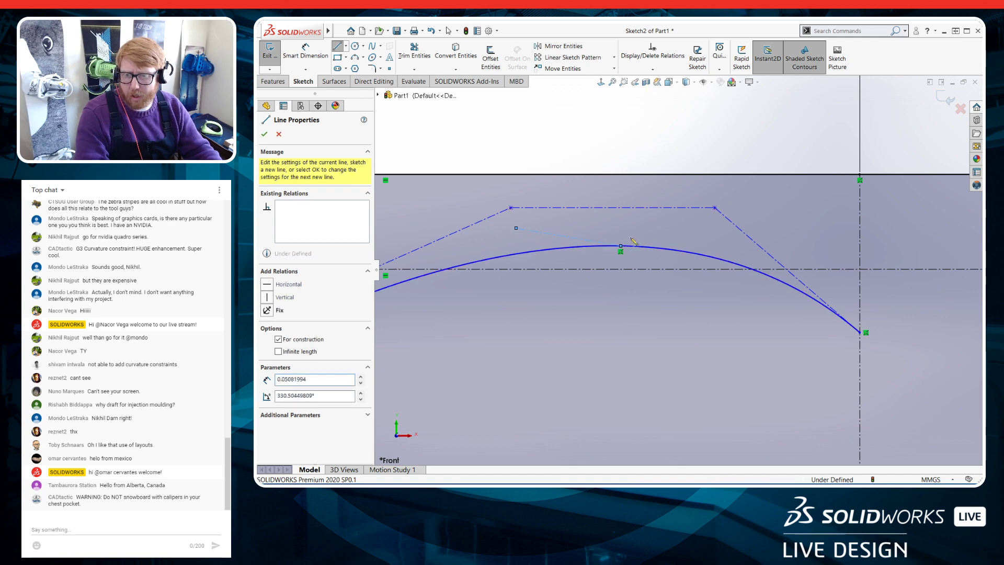
key(Escape)
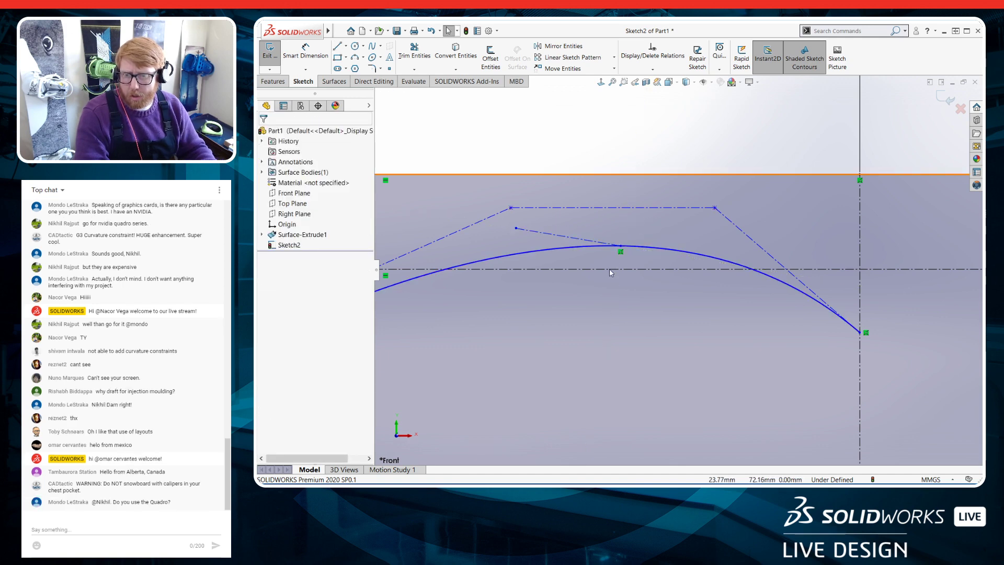
Add a tangent relation between the newly drawn short centerline and the style spline
click(594, 240)
ctrl+click(573, 247)
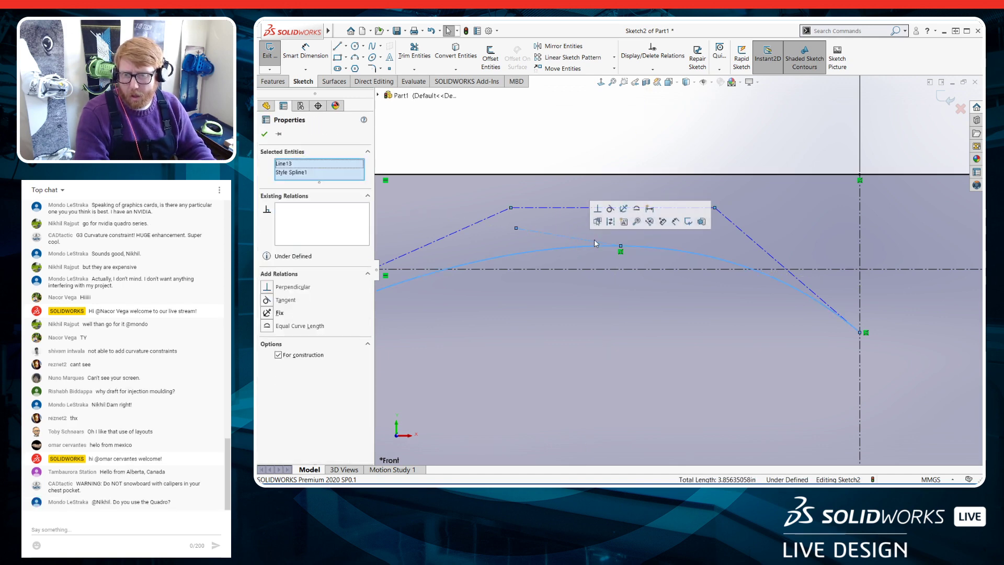
click(611, 209)
click(641, 294)
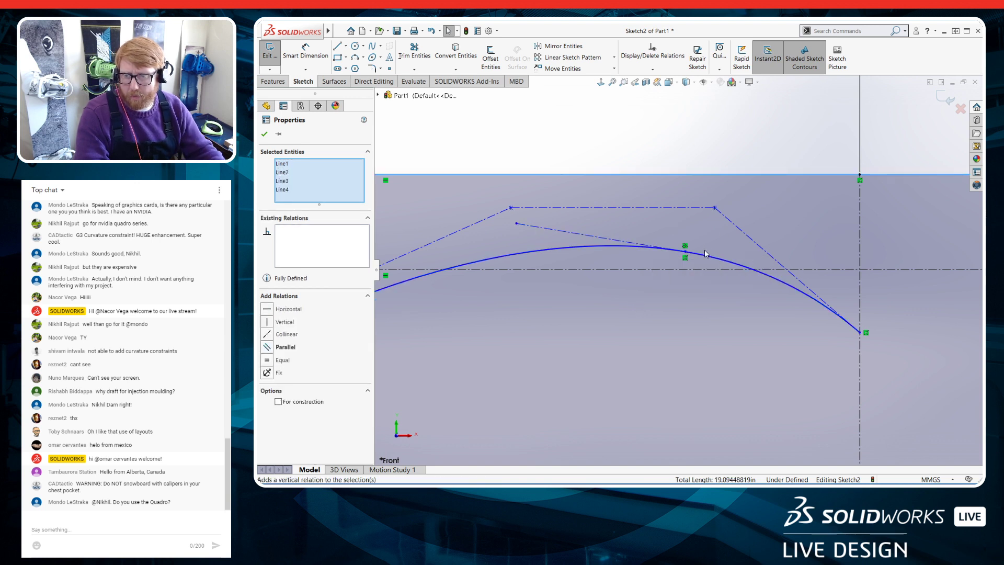
click(685, 253)
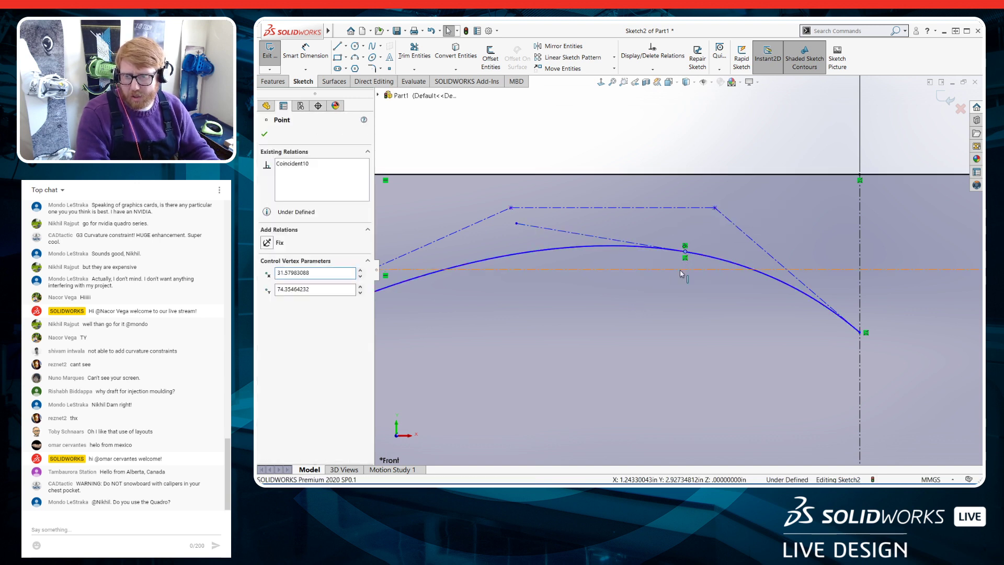
ctrl+click(681, 270)
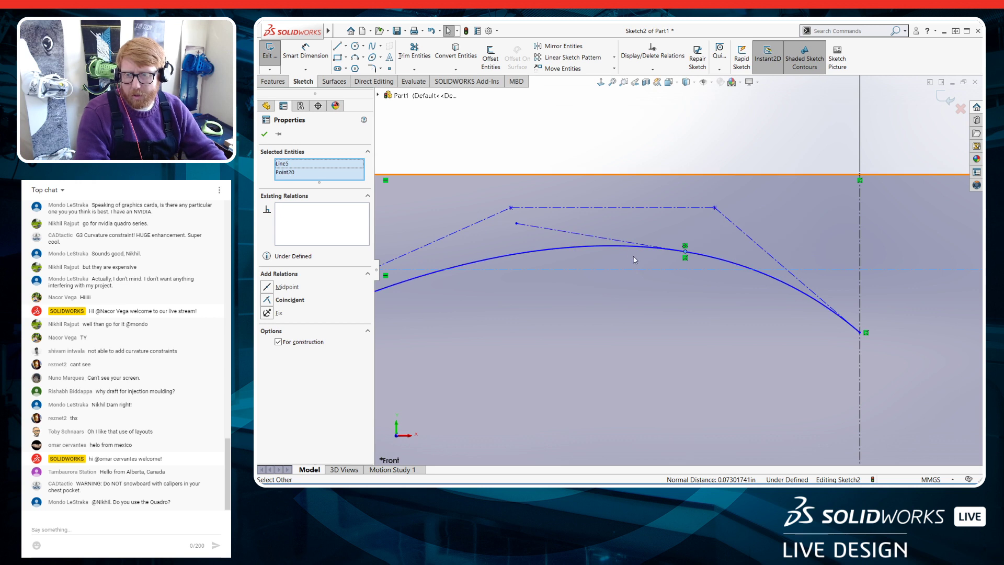
key(Escape)
Make the short tangent centerline collinear with the horizontal construction centerline near the top of the layout
click(582, 240)
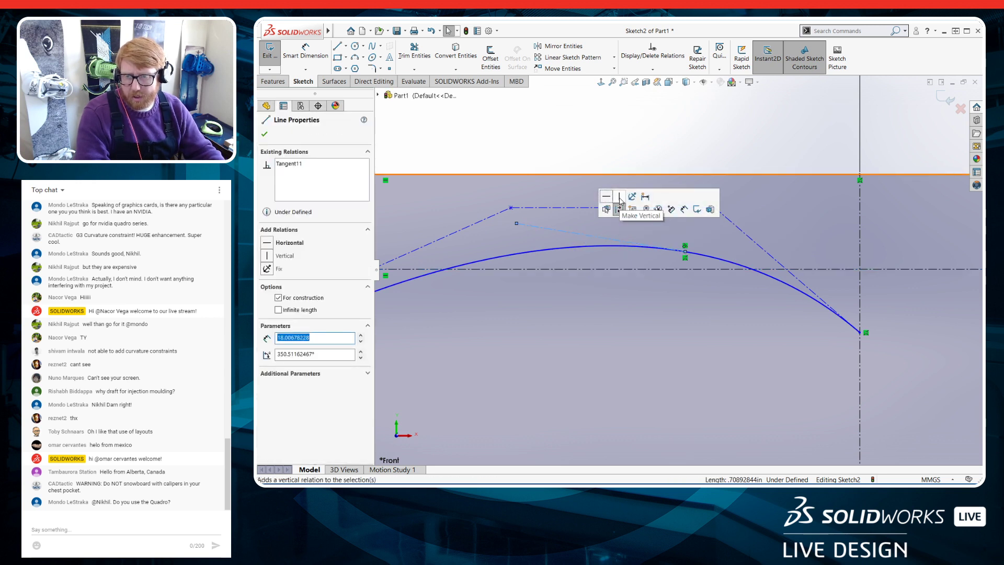
ctrl+click(590, 270)
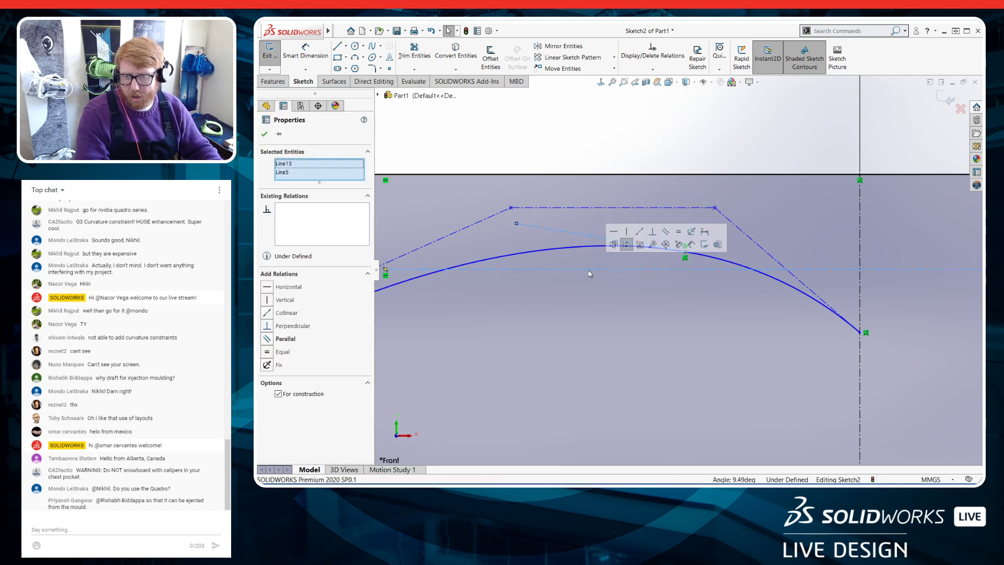
click(638, 236)
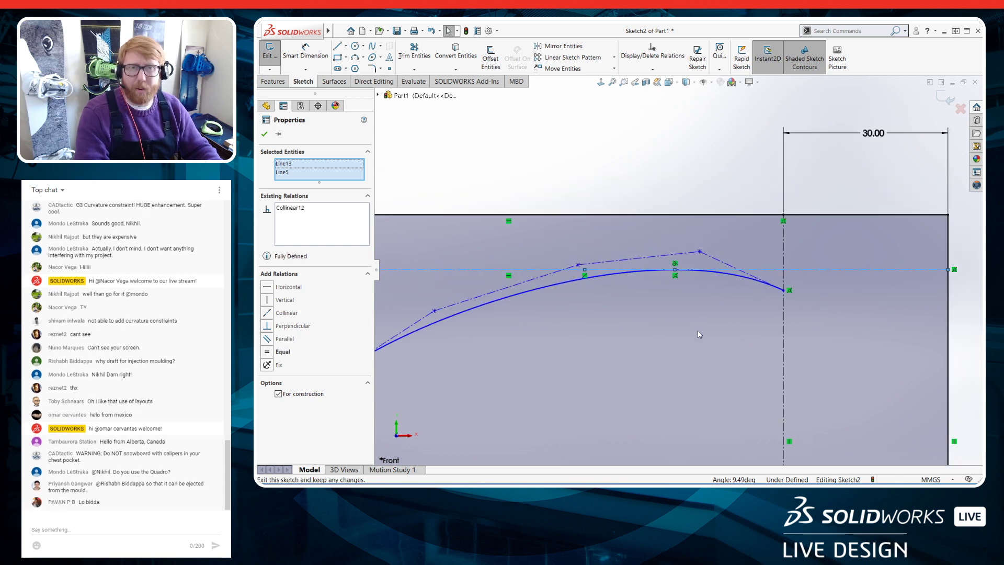
key(f)
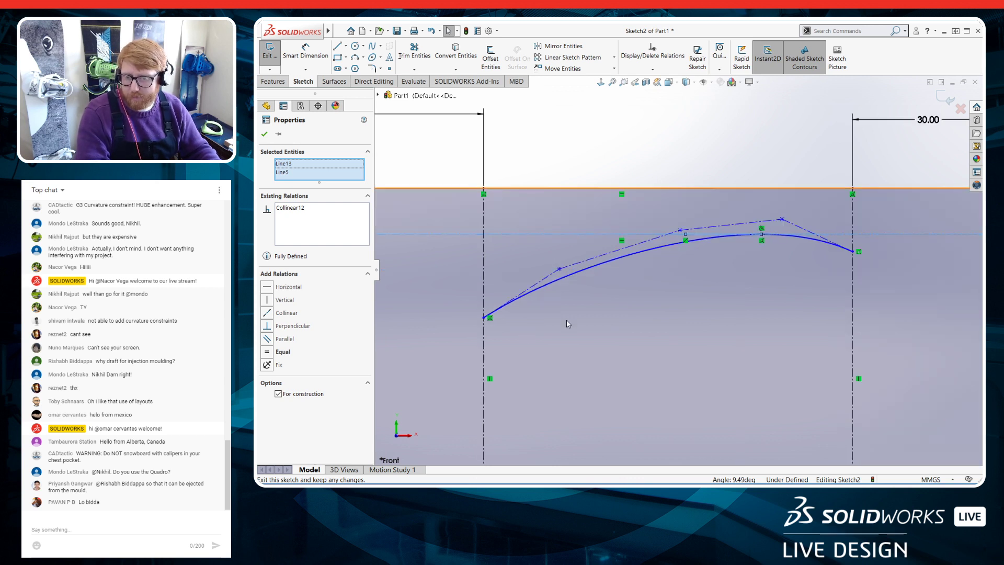
Dimension the height of the spline's left endpoint above the foot of its vertical centerline as 60 mm
scroll(585, 325, up, 4)
scroll(671, 373, down, 1)
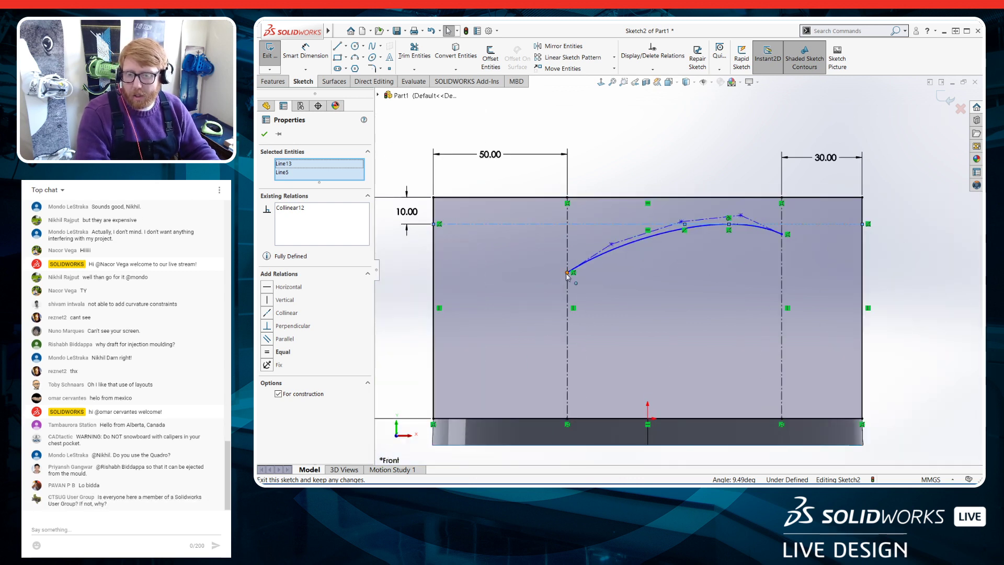
scroll(607, 434, up, 2)
right_drag(610, 418, 612, 359)
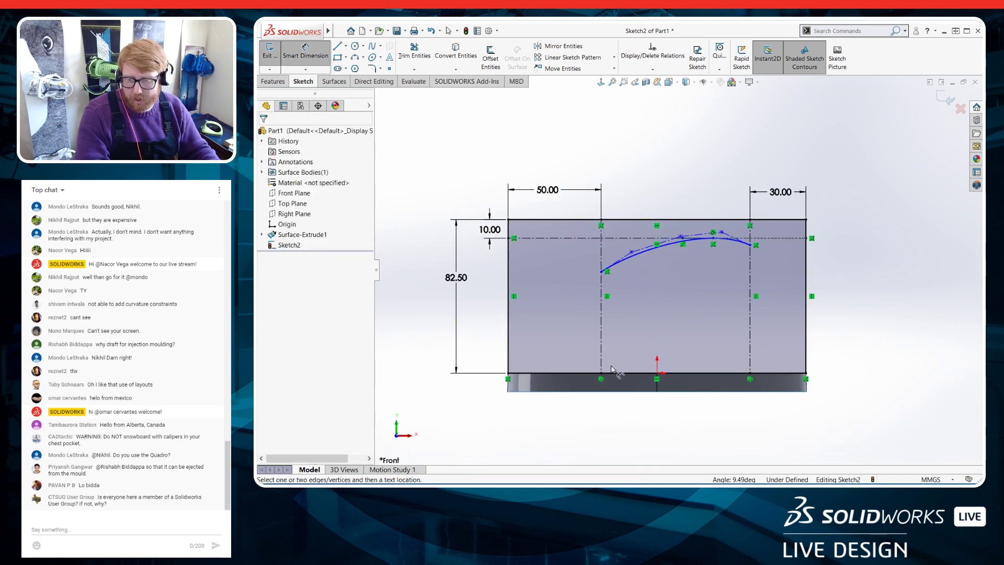
click(601, 373)
click(601, 272)
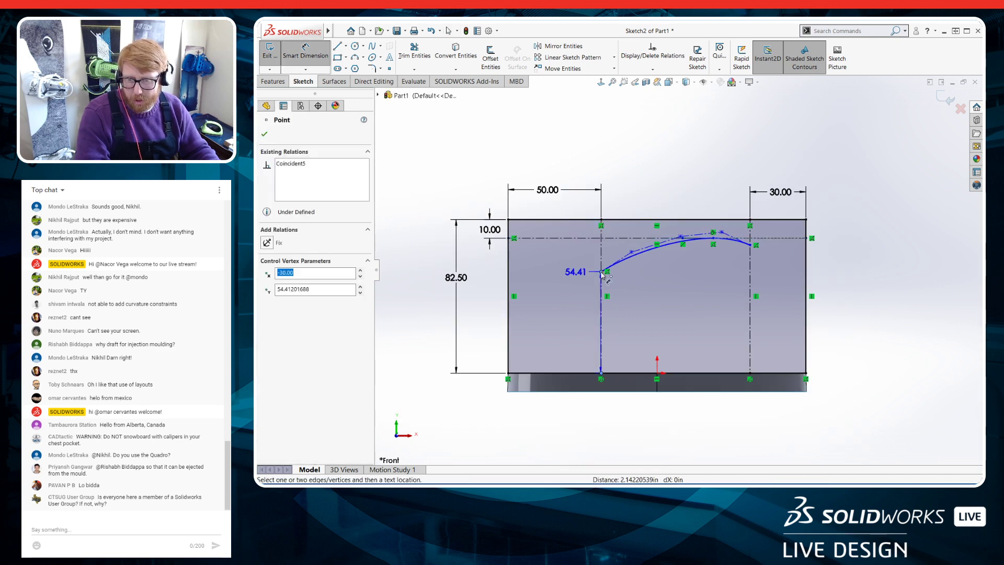
click(558, 316)
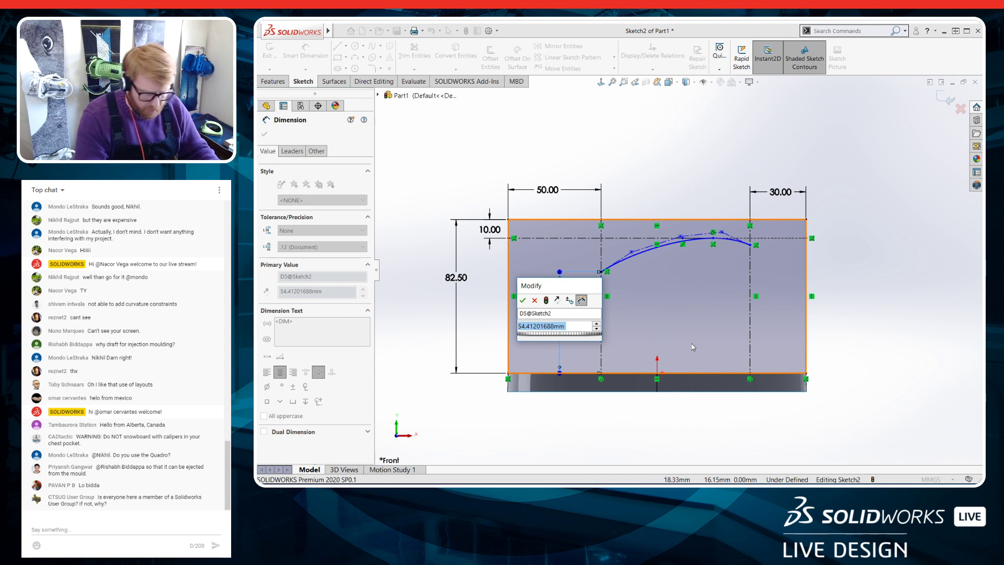
text(60)
key(Return)
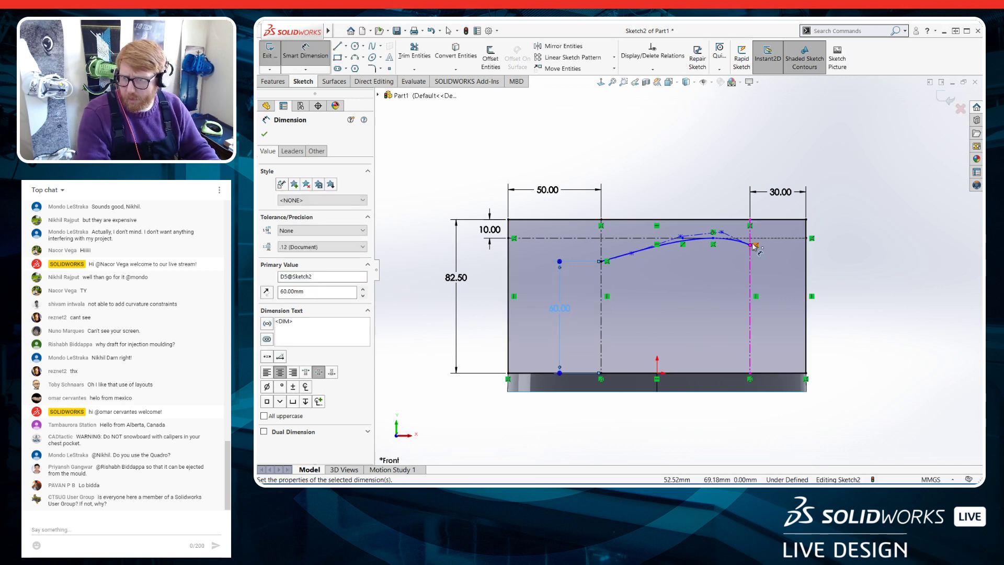
Dimension the height of the spline's right endpoint above the foot of its vertical centerline as 65 mm
click(753, 245)
click(754, 374)
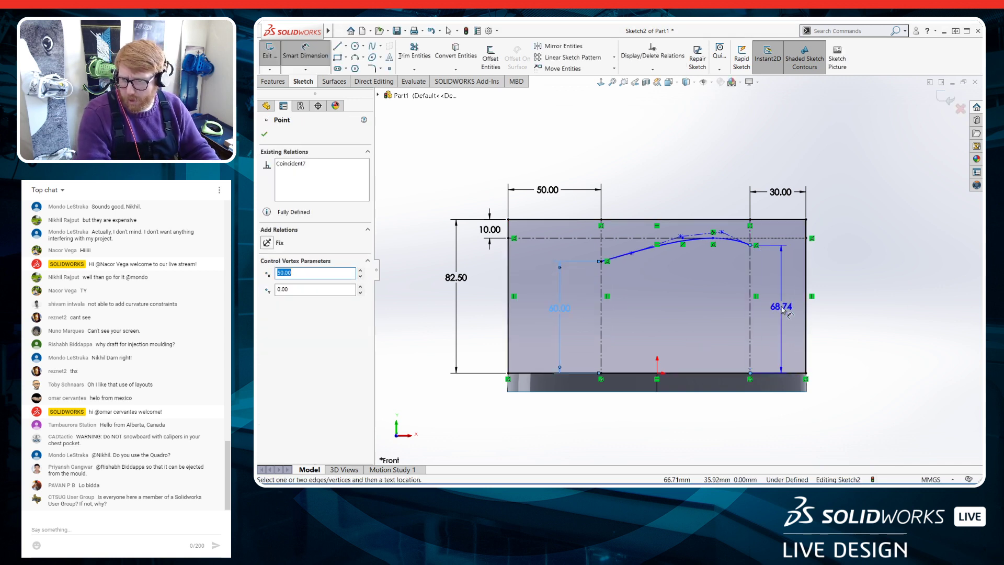
click(782, 308)
text(65)
key(Return)
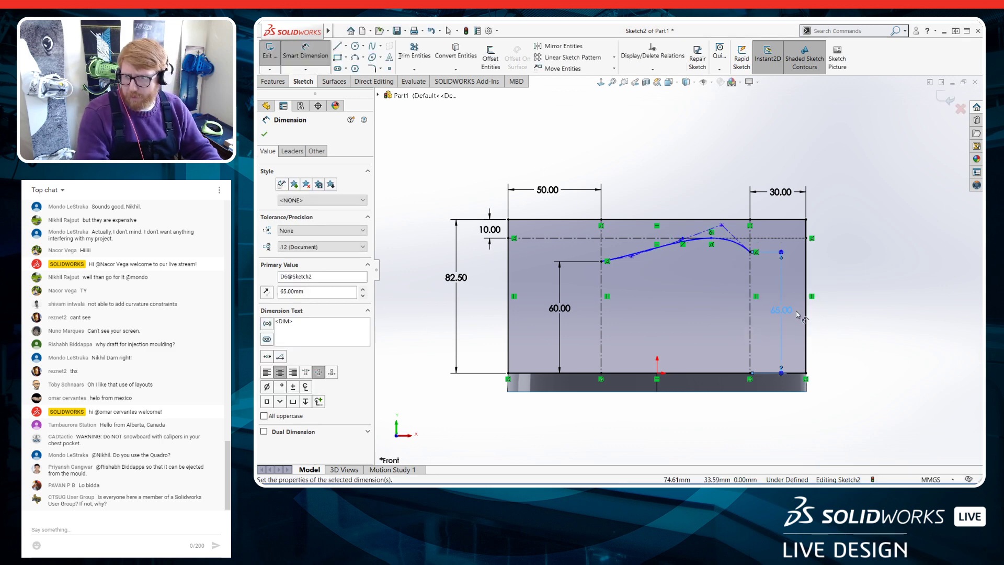
scroll(629, 247, down, 4)
key(Escape)
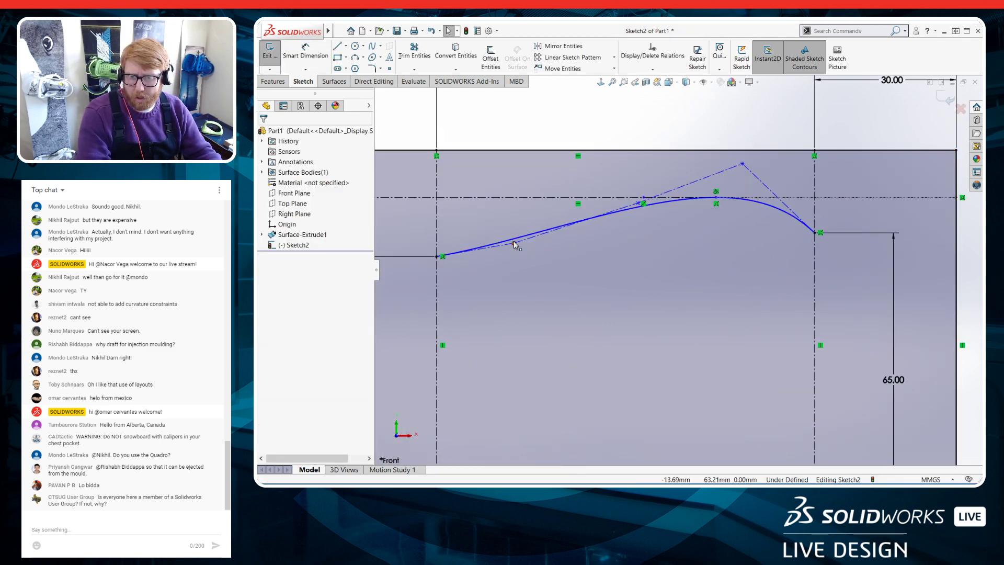
Reposition the style spline's interior control vertices so the curve arches smoothly between the two vertical centerlines
drag(514, 242, 511, 222)
click(613, 217)
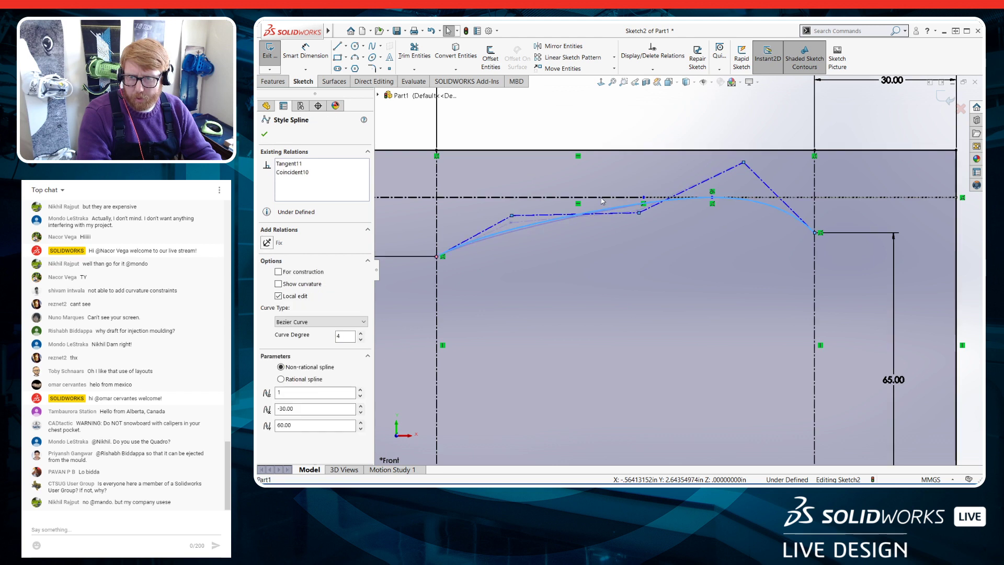
drag(635, 213, 638, 204)
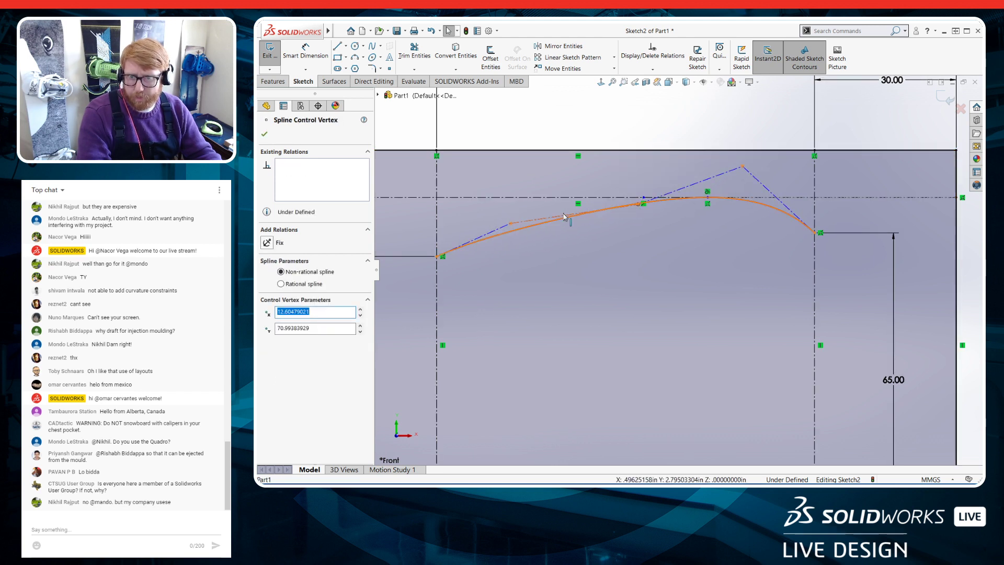
drag(564, 213, 643, 182)
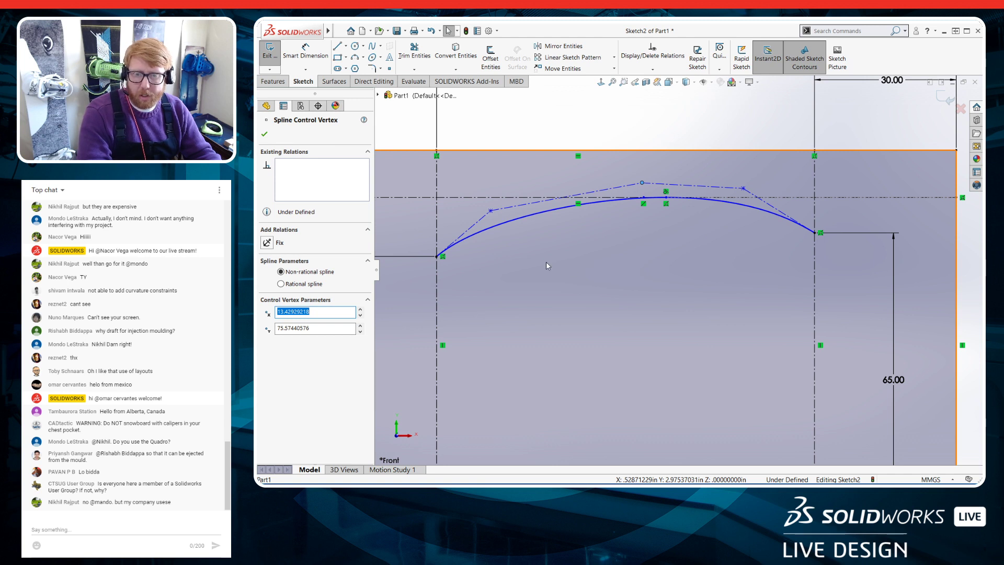
click(741, 380)
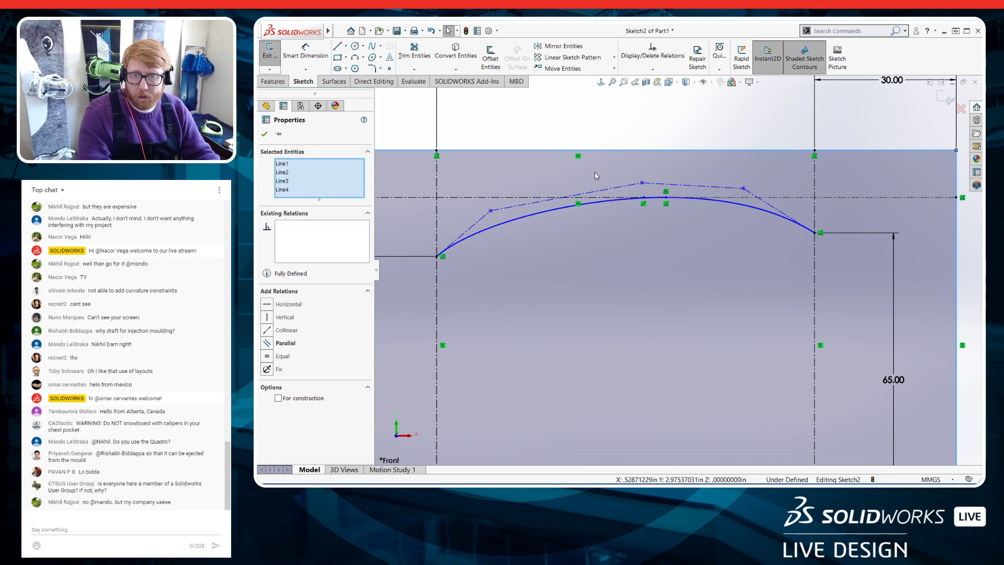
Dimension the angle between the spline's last control-polygon segment and the right vertical centerline as 45 degrees
scroll(595, 172, up, 3)
click(625, 161)
right_drag(707, 172, 705, 123)
scroll(745, 190, down, 5)
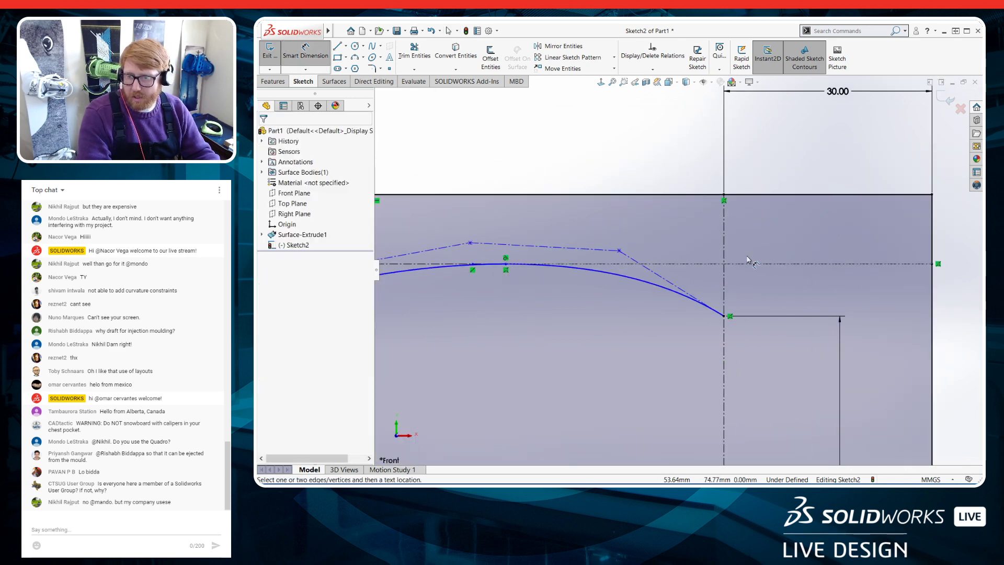
click(653, 284)
click(719, 270)
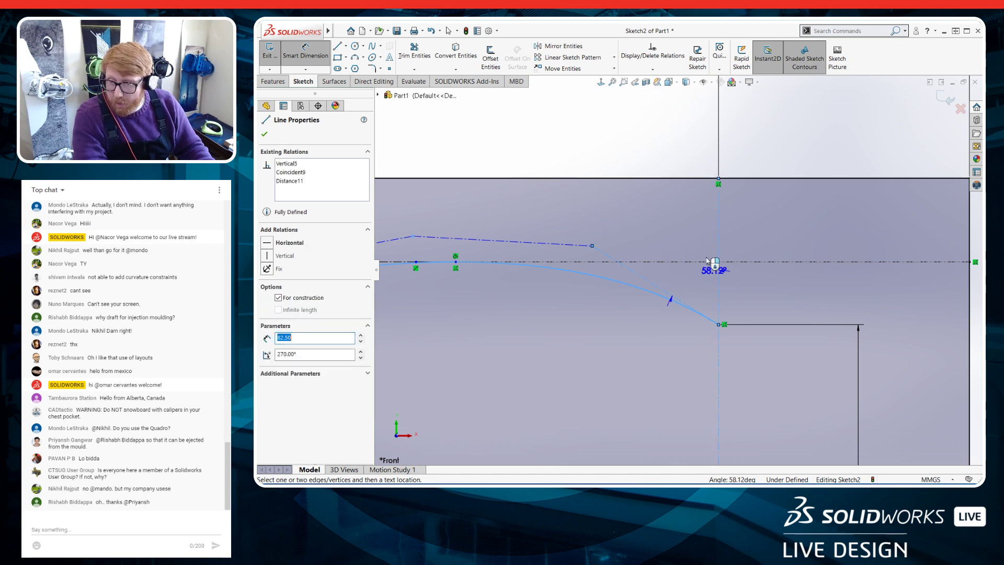
click(675, 232)
text(45)
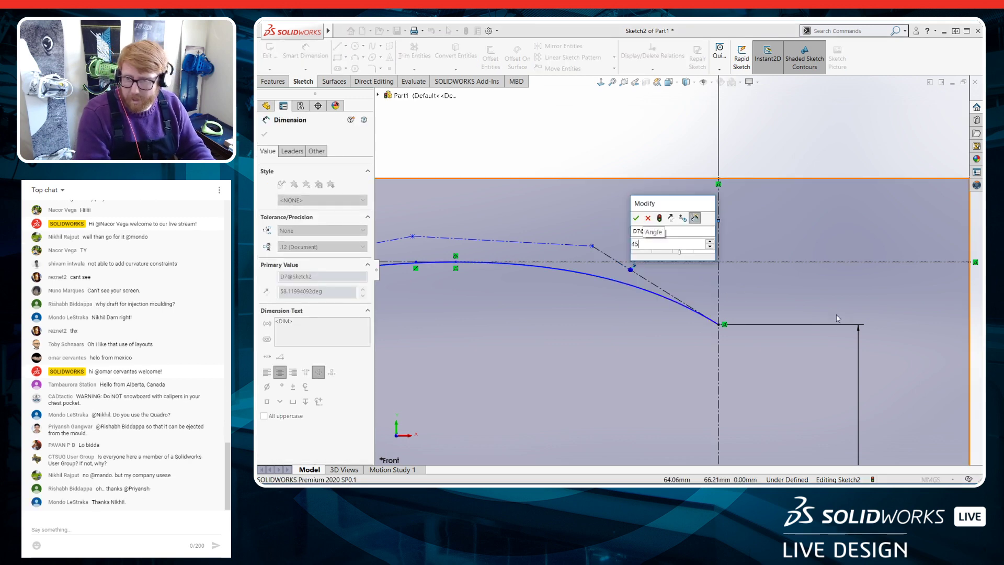
key(Return)
Dimension the angle between the spline's first control-polygon segment and the left vertical centerline as 60 degrees
scroll(748, 342, up, 4)
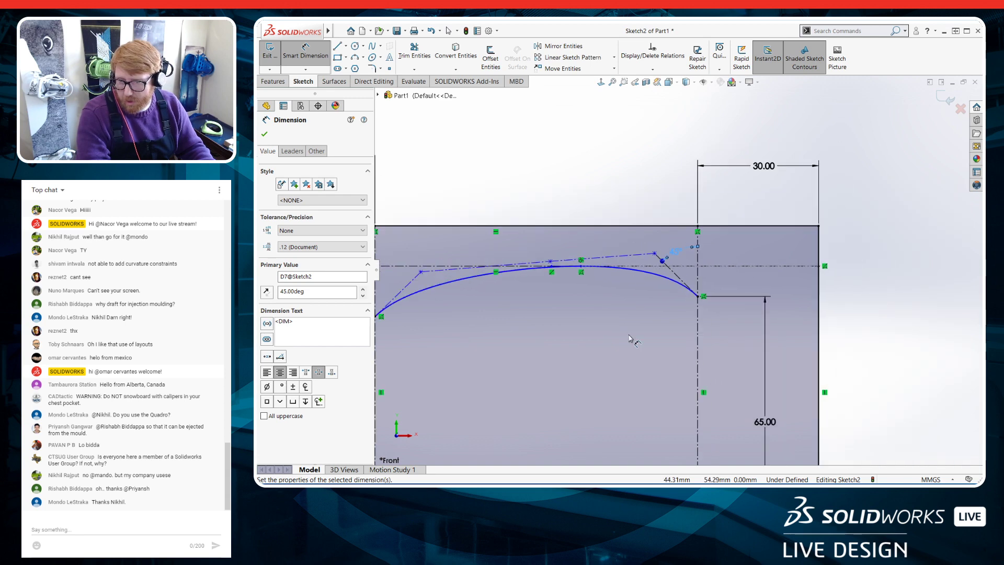
scroll(507, 311, up, 1)
scroll(498, 299, down, 2)
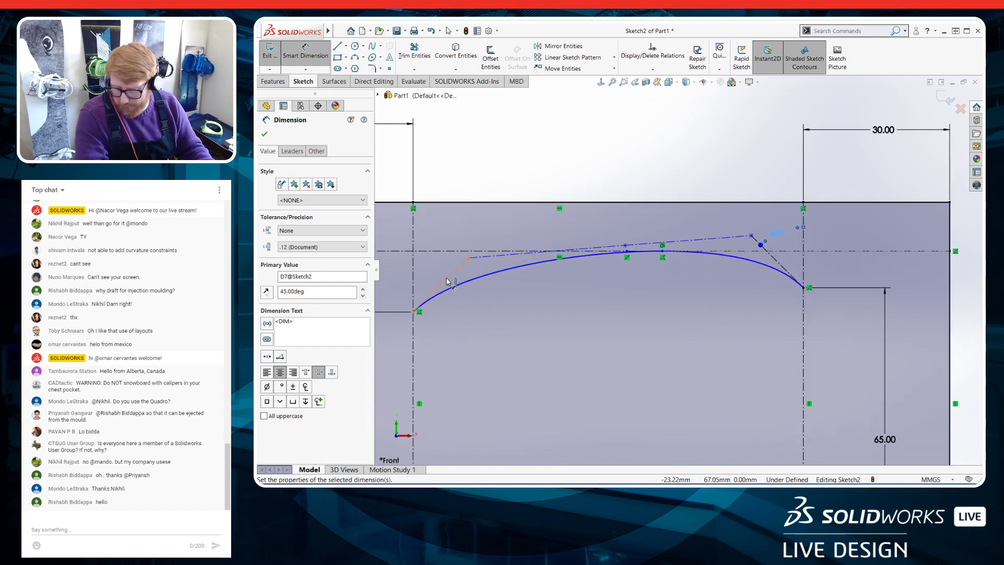
scroll(457, 283, down, 2)
click(471, 281)
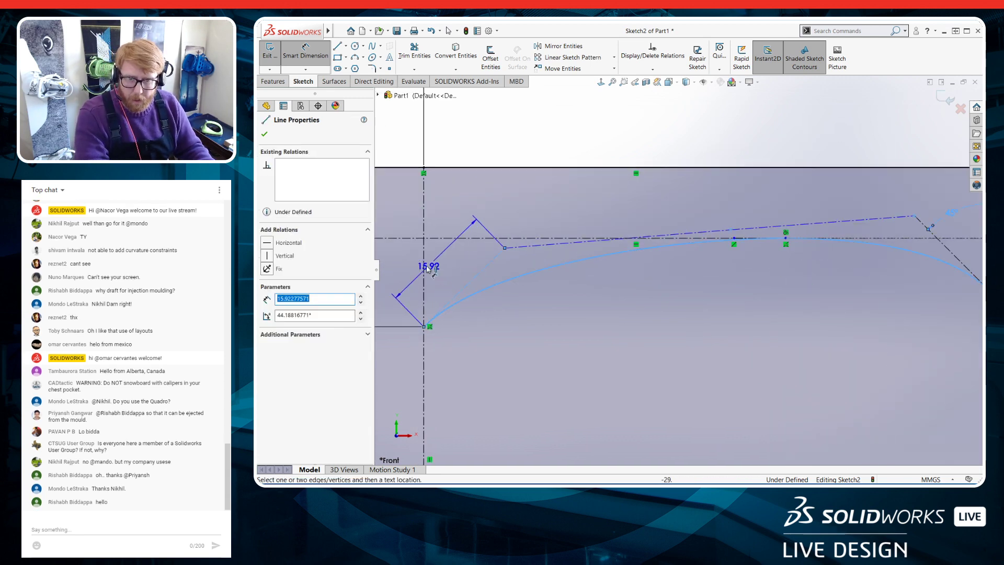
click(424, 266)
click(476, 208)
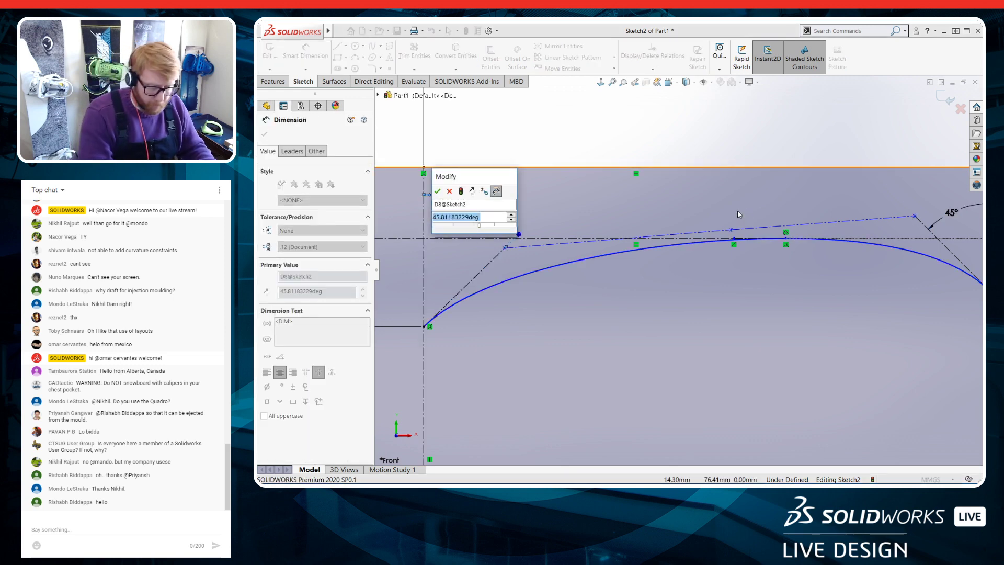
text(60)
key(Return)
scroll(756, 320, up, 2)
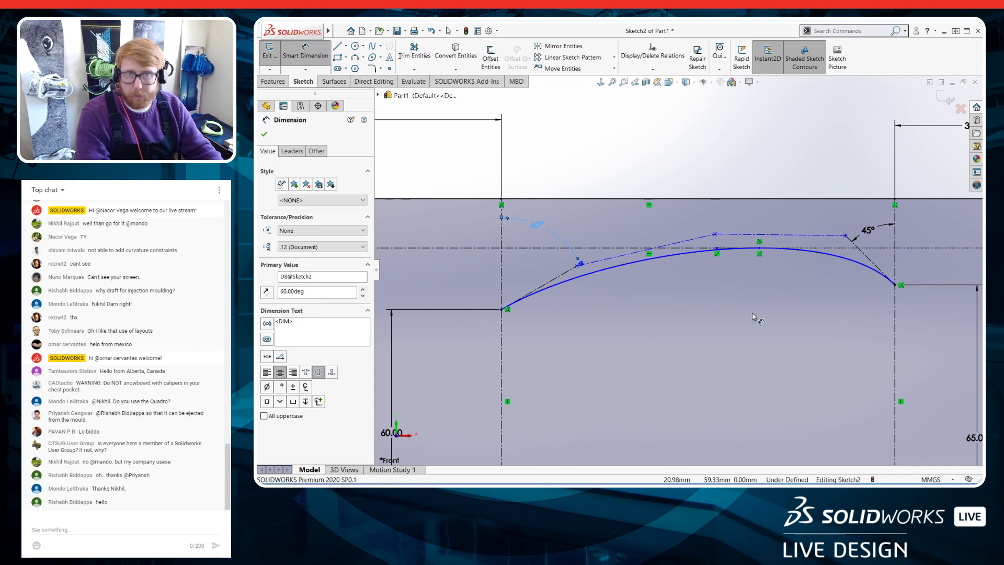
key(Escape)
scroll(763, 259, down, 2)
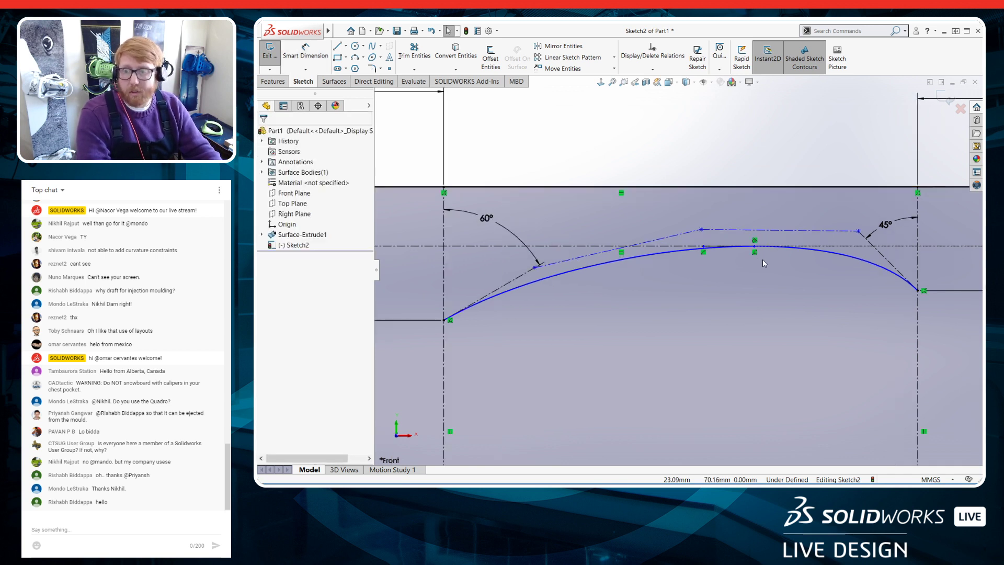
scroll(763, 259, down, 1)
scroll(763, 259, up, 2)
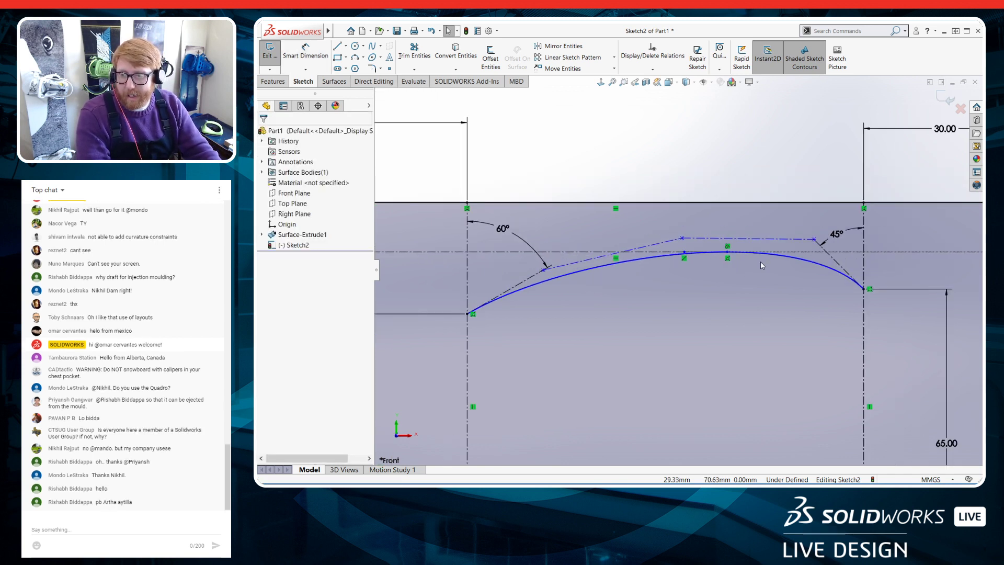
Convert the four outer rectangle lines of the front profile sketch to construction geometry and exit the sketch
scroll(758, 265, up, 1)
scroll(756, 266, down, 1)
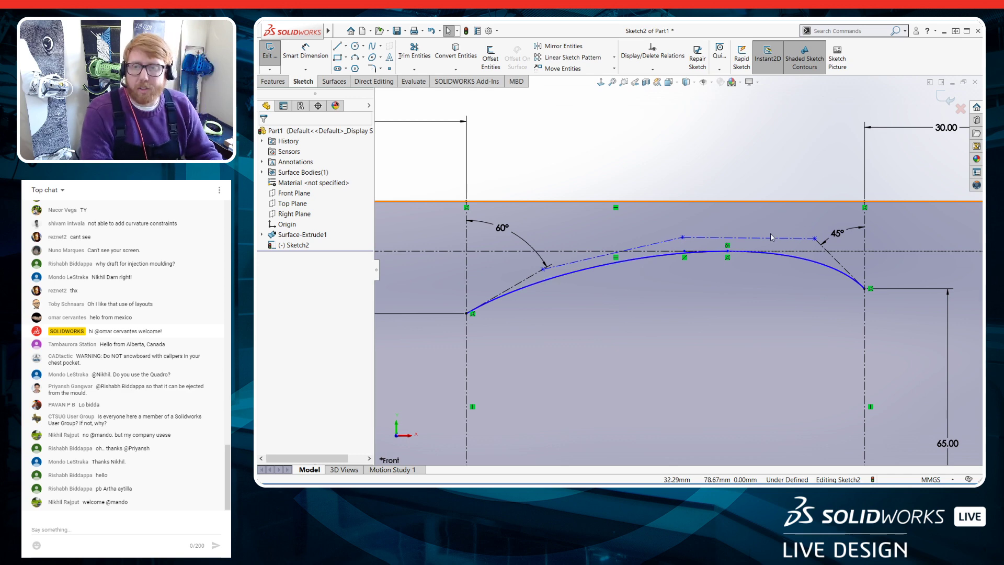
key(f)
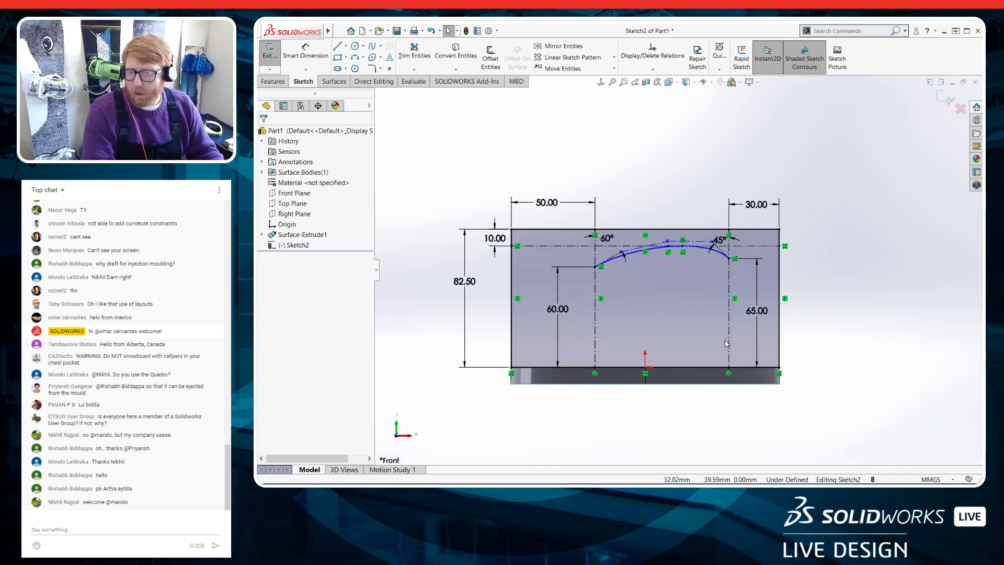
click(657, 294)
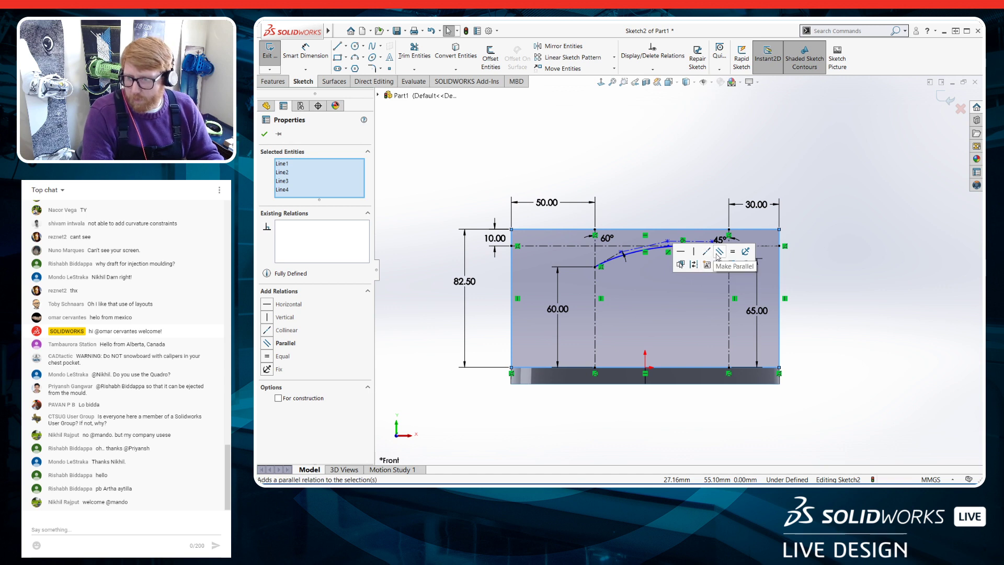
click(694, 266)
scroll(613, 279, down, 2)
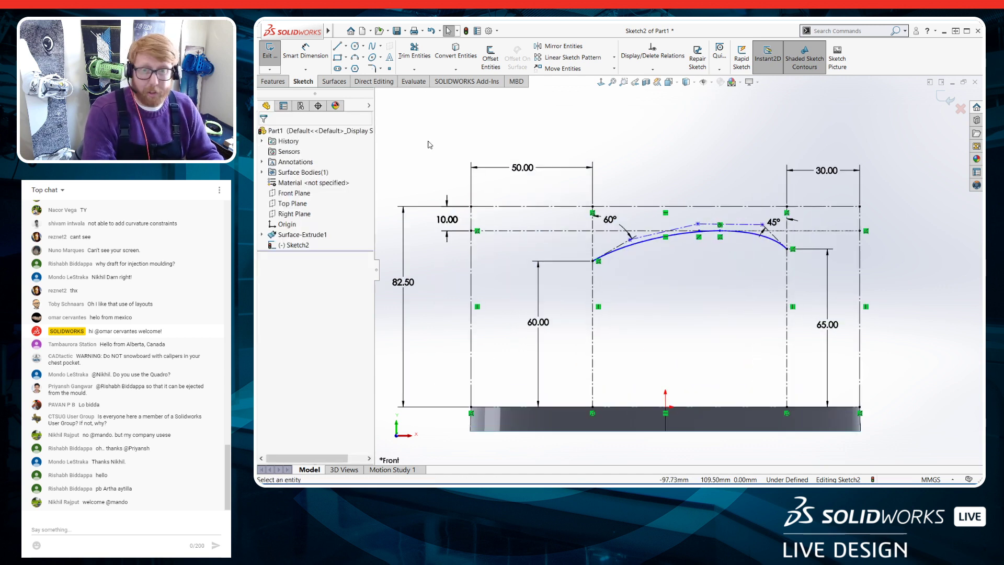
click(274, 57)
mouse_move(666, 307)
middle_down()
mouse_move(668, 298)
mouse_move(714, 333)
middle_up()
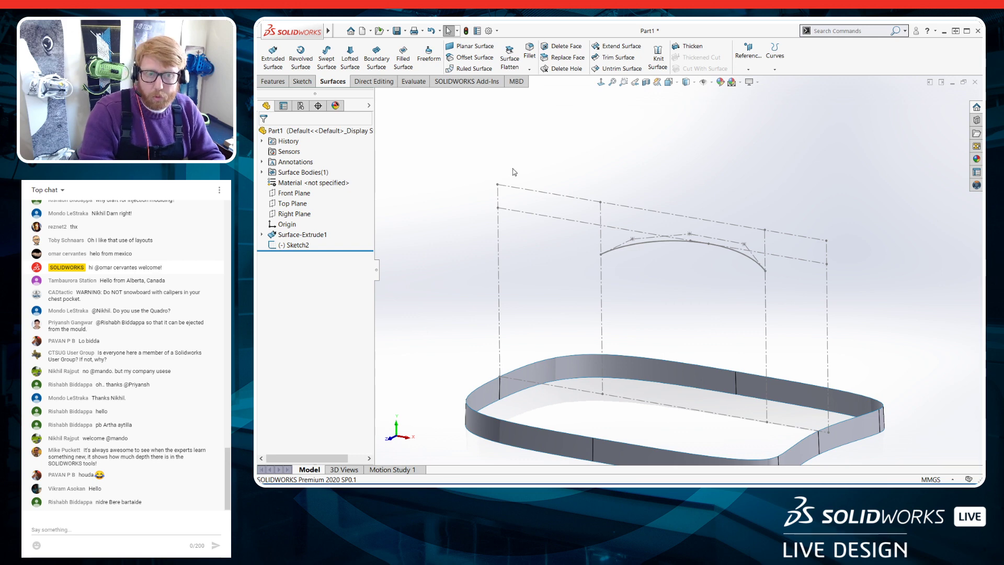
On the Top Plane, sketch a Bezier style spline with six control points, about 77 mm long and about 17 mm from the centreline
click(293, 203)
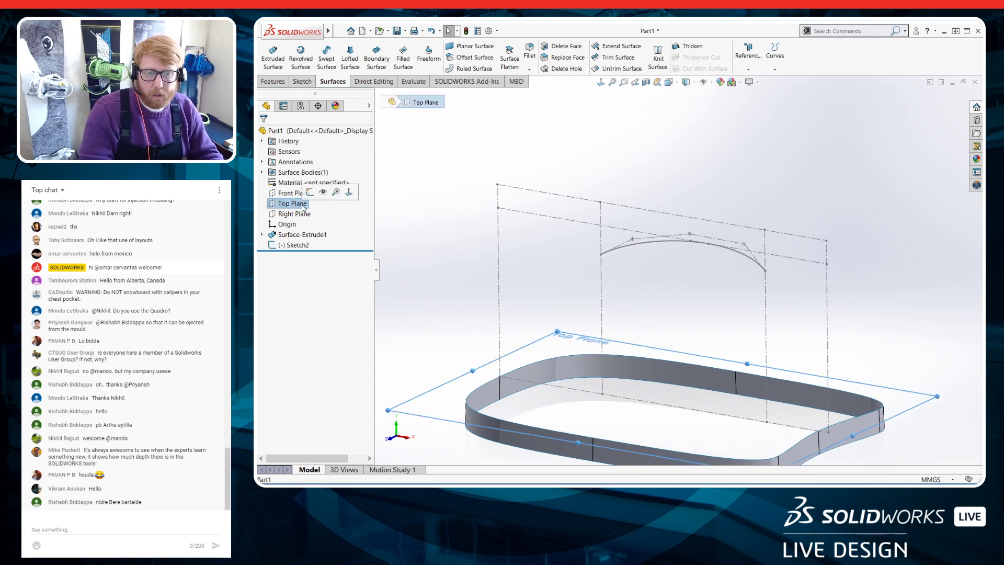
key(ctrl+8)
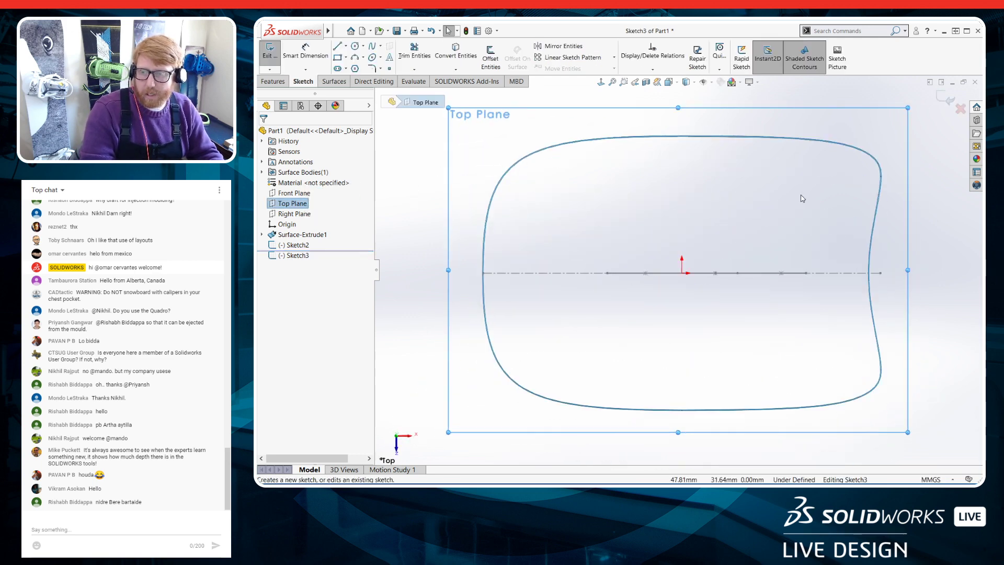
click(381, 46)
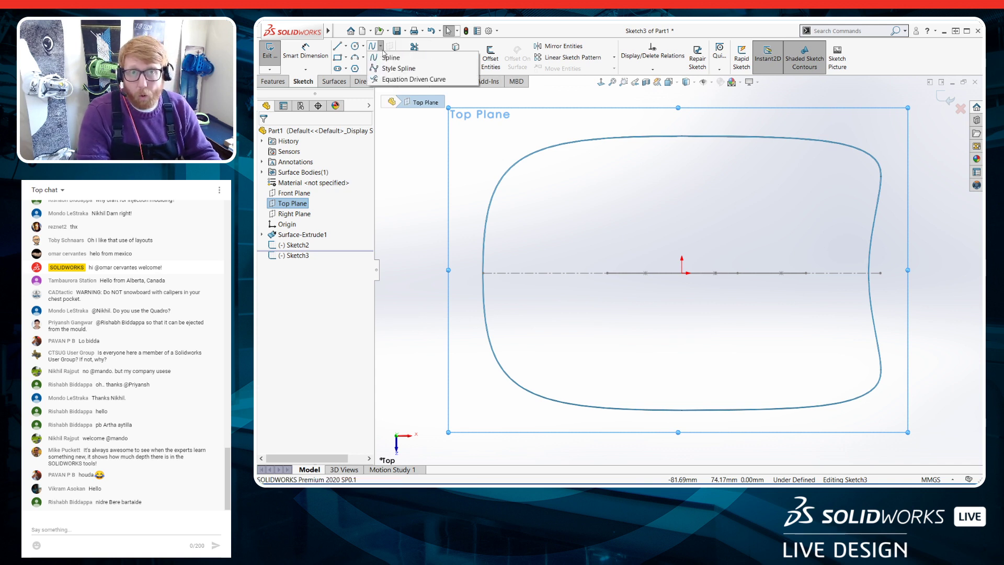
click(385, 55)
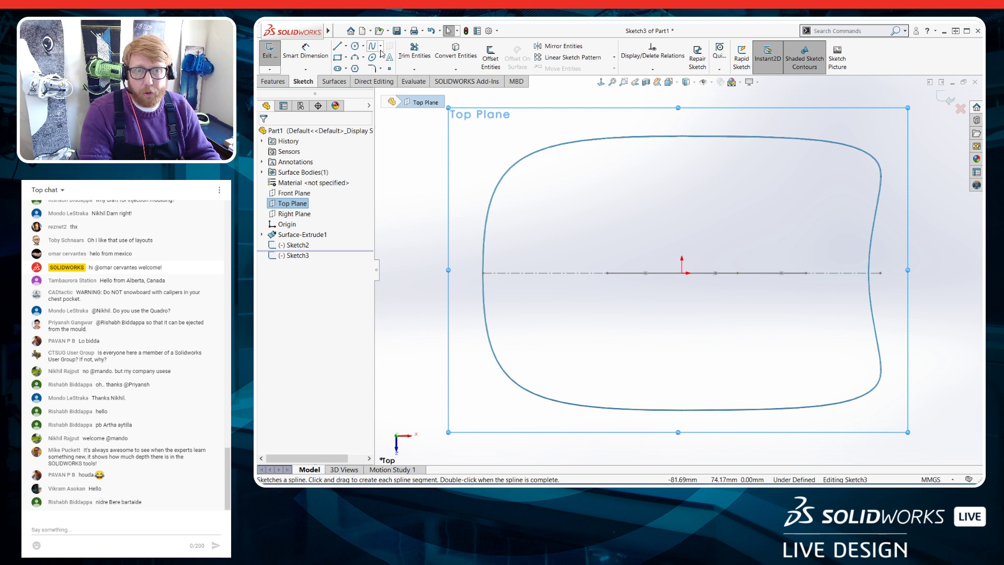
click(381, 48)
click(383, 68)
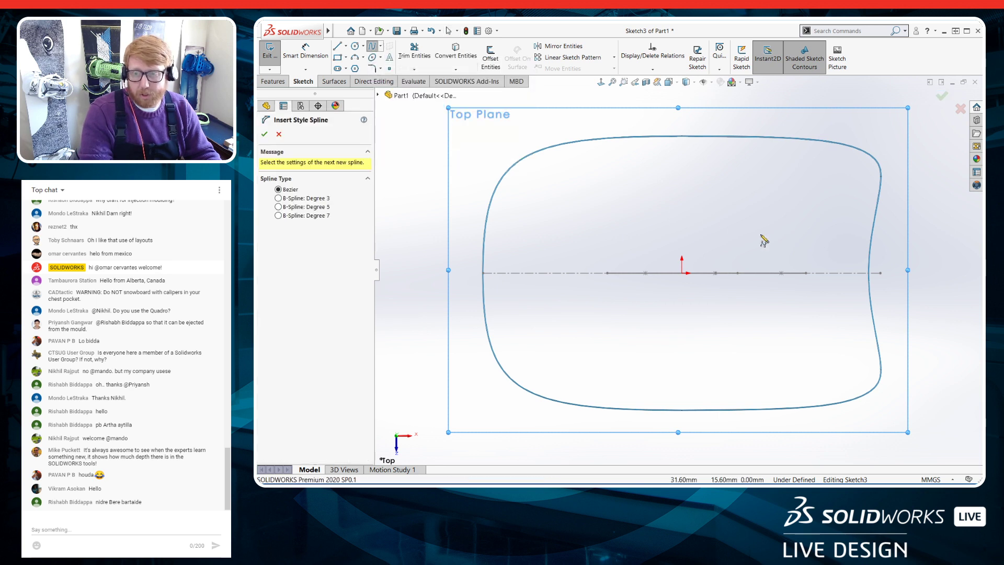
scroll(769, 232, down, 3)
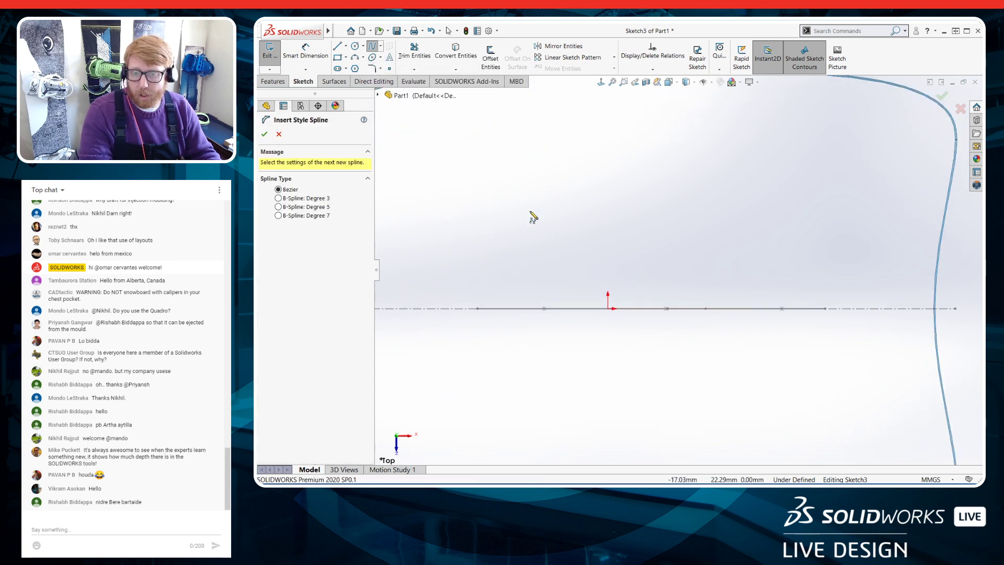
click(480, 235)
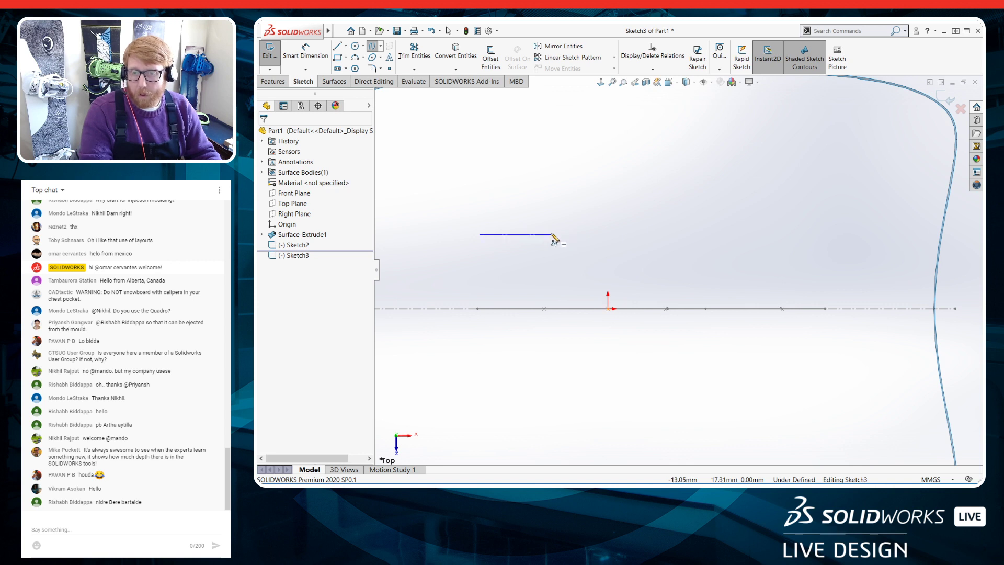
click(599, 235)
click(614, 207)
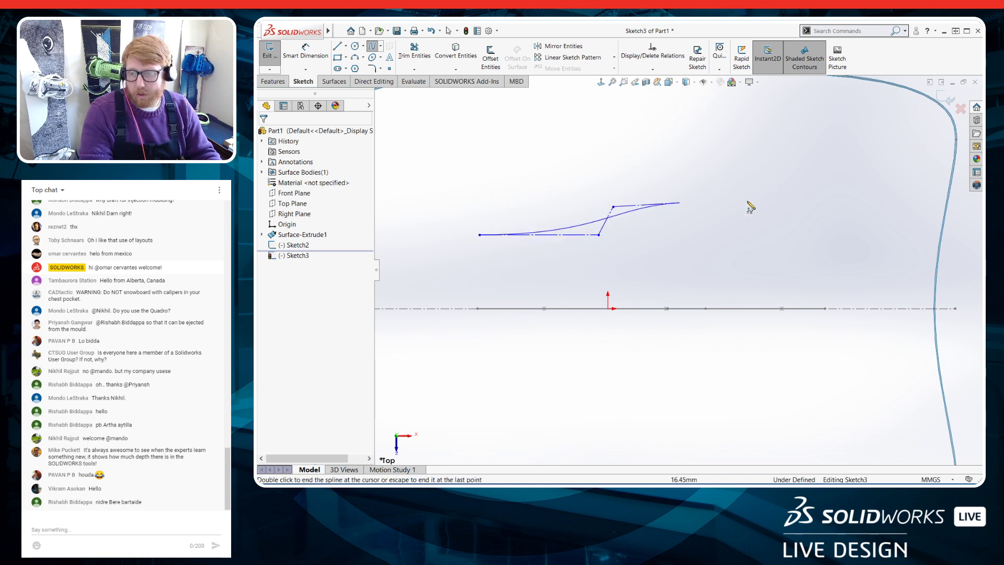
click(757, 208)
click(771, 234)
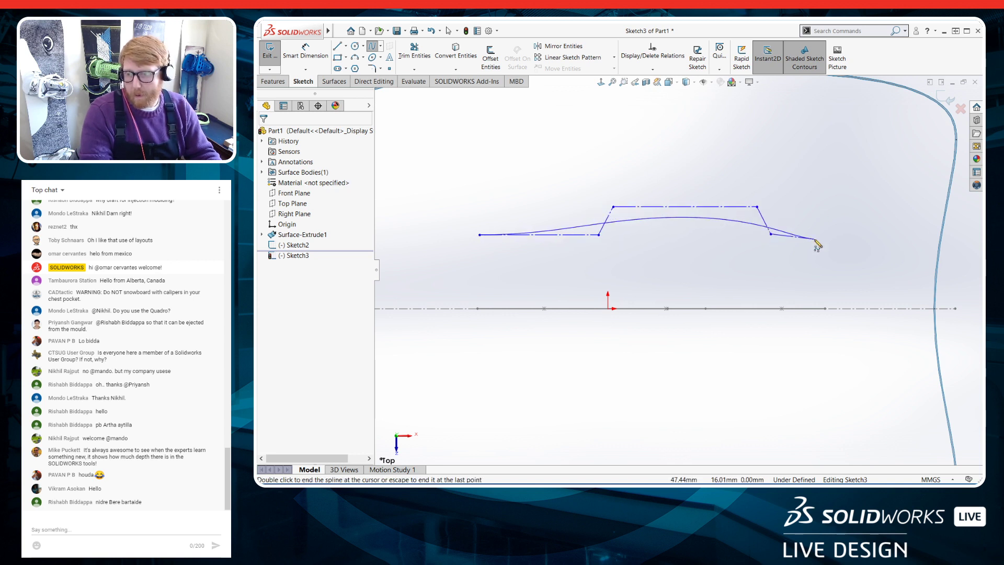
click(812, 235)
key(Escape)
Make the first and last control polygon segments of the style spline collinear
click(585, 235)
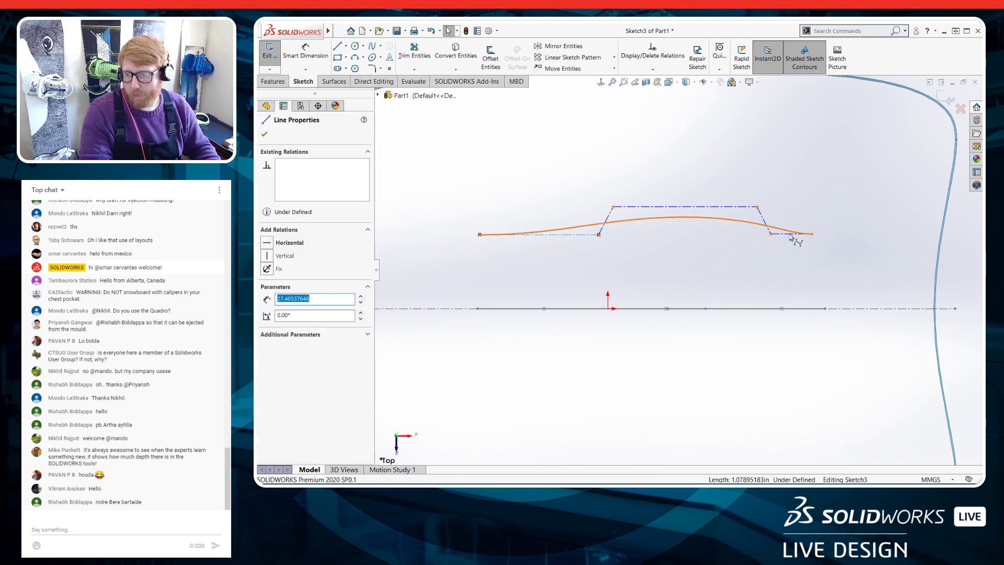
ctrl+click(785, 235)
click(837, 195)
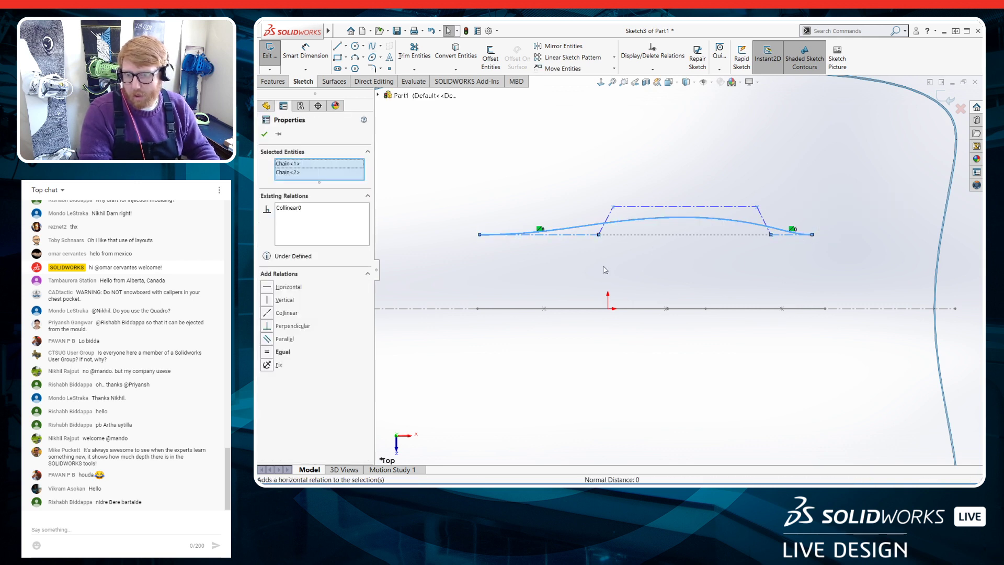
click(605, 269)
scroll(757, 298, up, 1)
scroll(759, 302, down, 1)
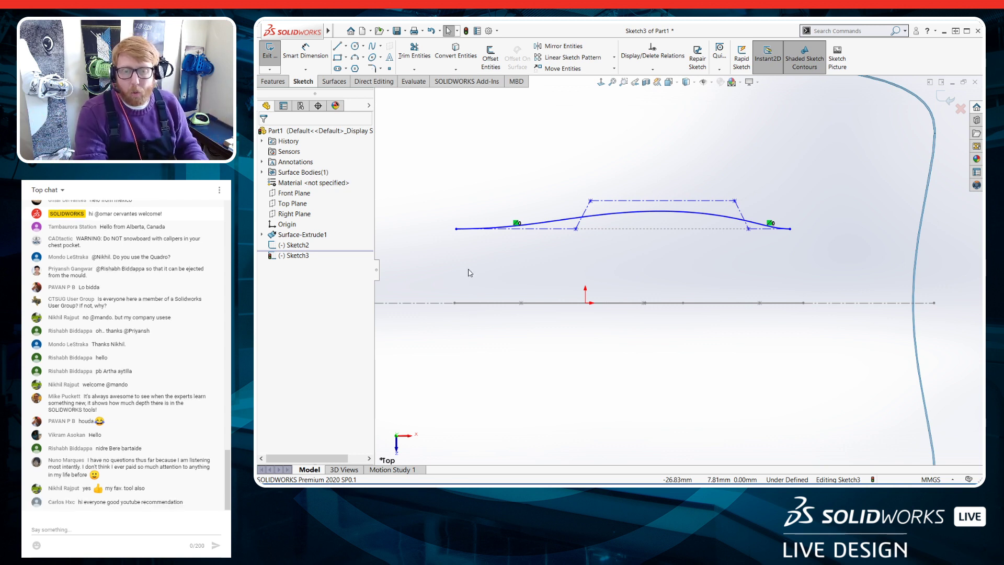
Align both end points of the spline with the matching layout points of Sketch2 using Vertical relations
middle_drag(481, 260, 480, 278)
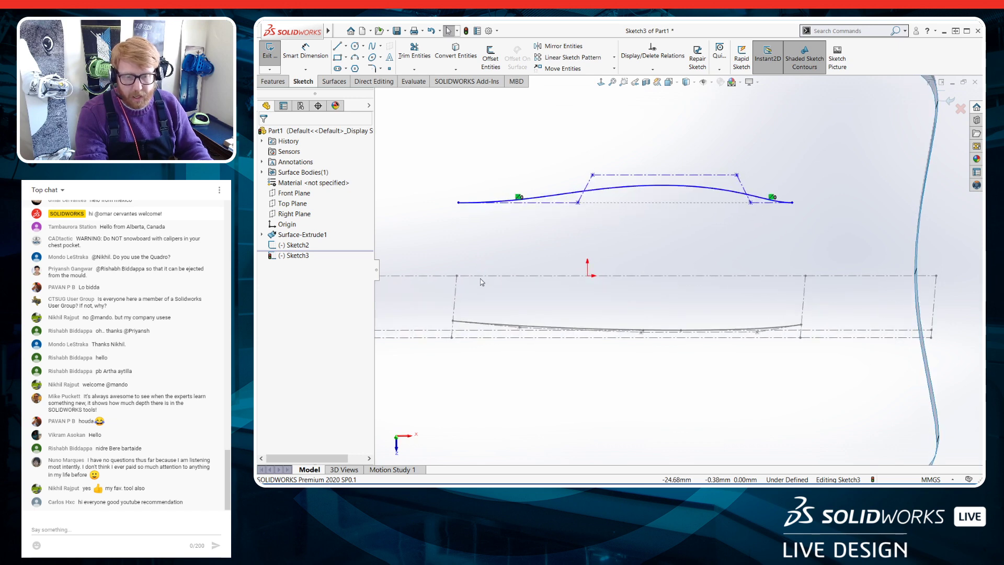
click(459, 203)
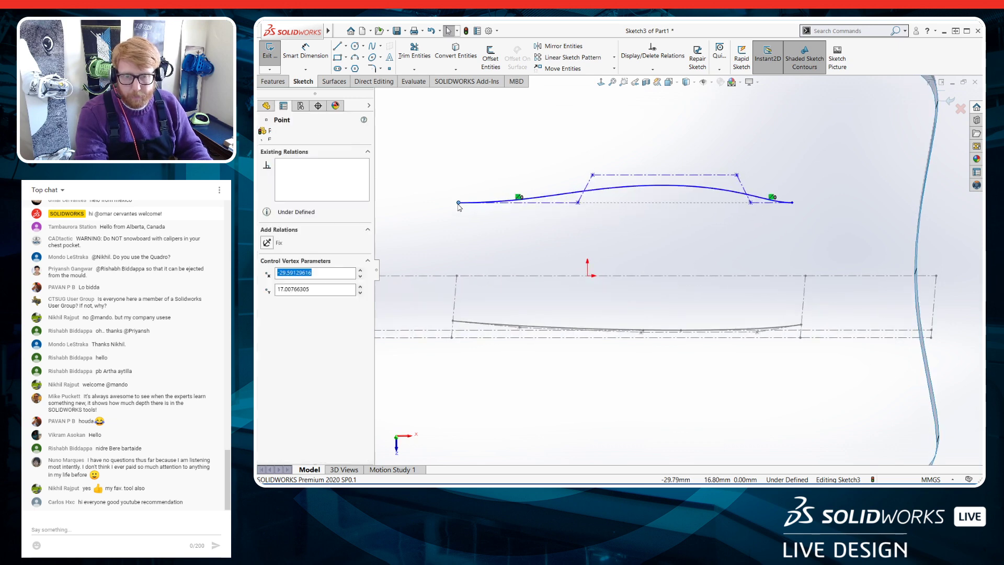
ctrl+click(457, 276)
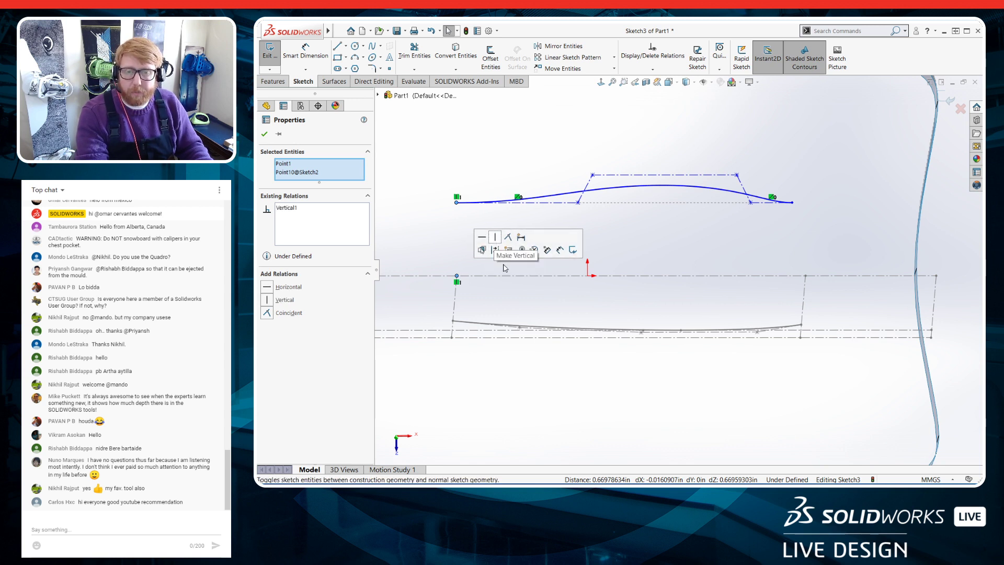
click(496, 238)
click(793, 204)
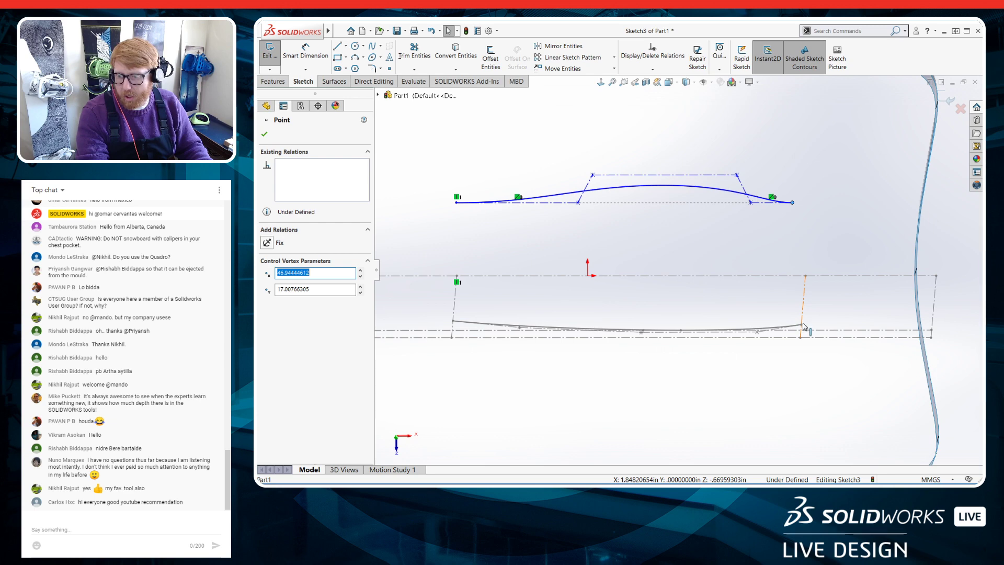
ctrl+click(802, 326)
click(841, 291)
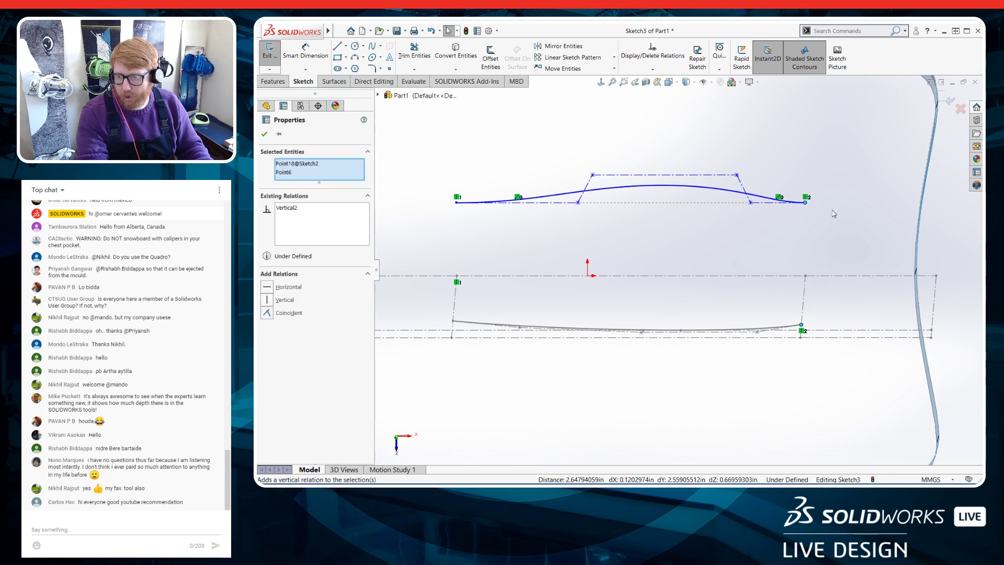
Dimension the distance between the spline's end segment and the centreline and set it to 14.50 mm
scroll(715, 247, up, 2)
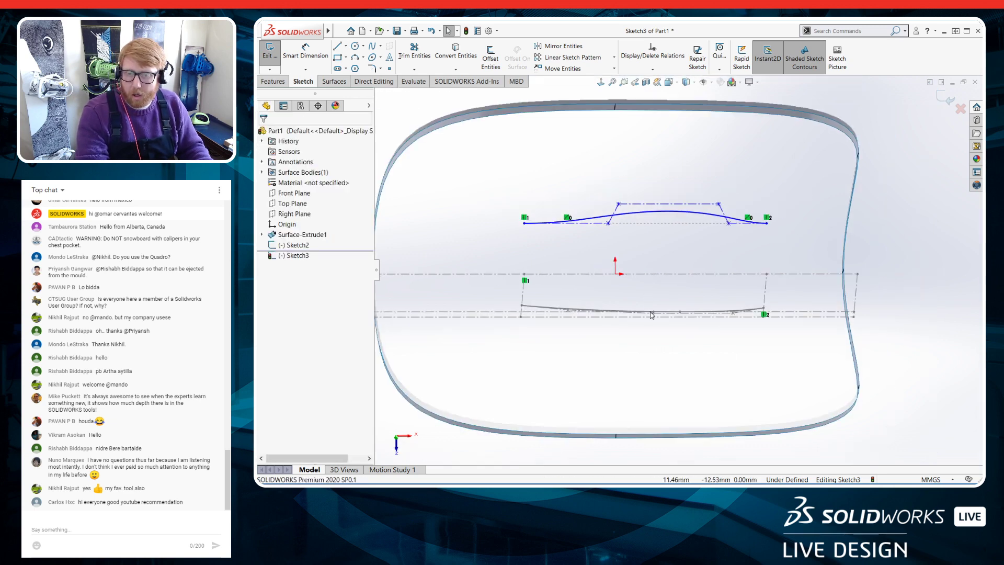
mouse_move(655, 309)
middle_down()
mouse_move(651, 287)
mouse_move(653, 296)
middle_up()
scroll(498, 254, down, 1)
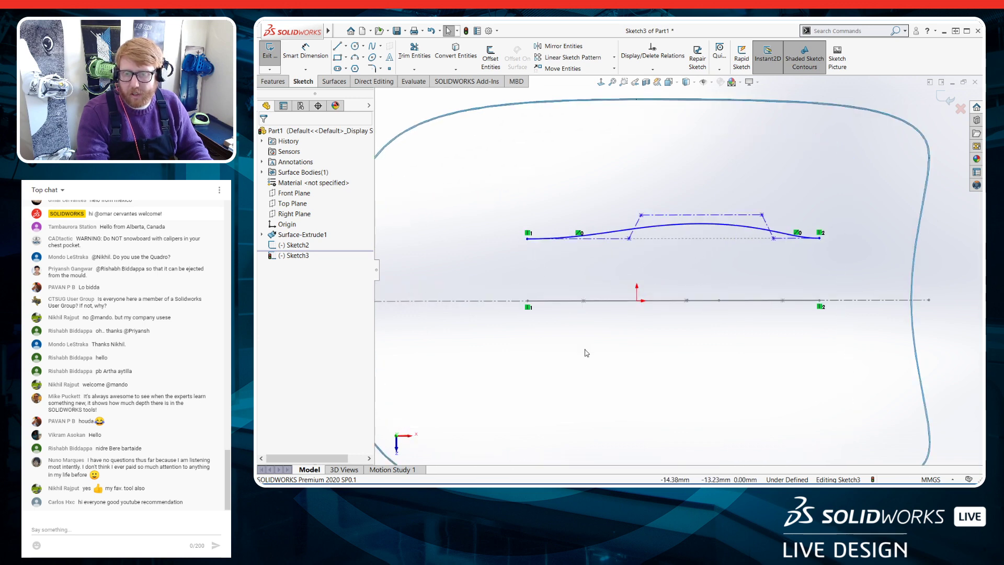
click(603, 84)
scroll(656, 270, down, 4)
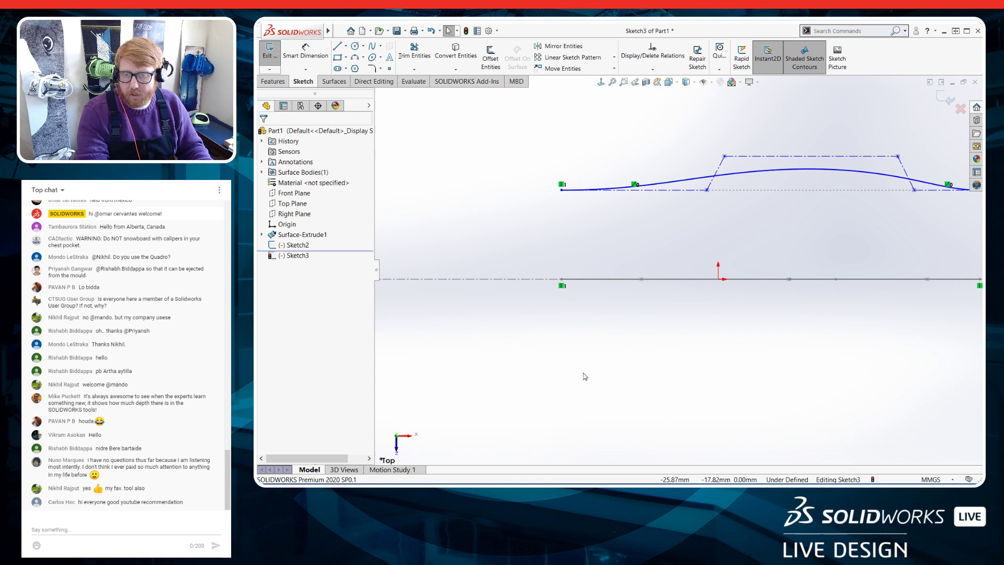
right_drag(584, 374, 578, 309)
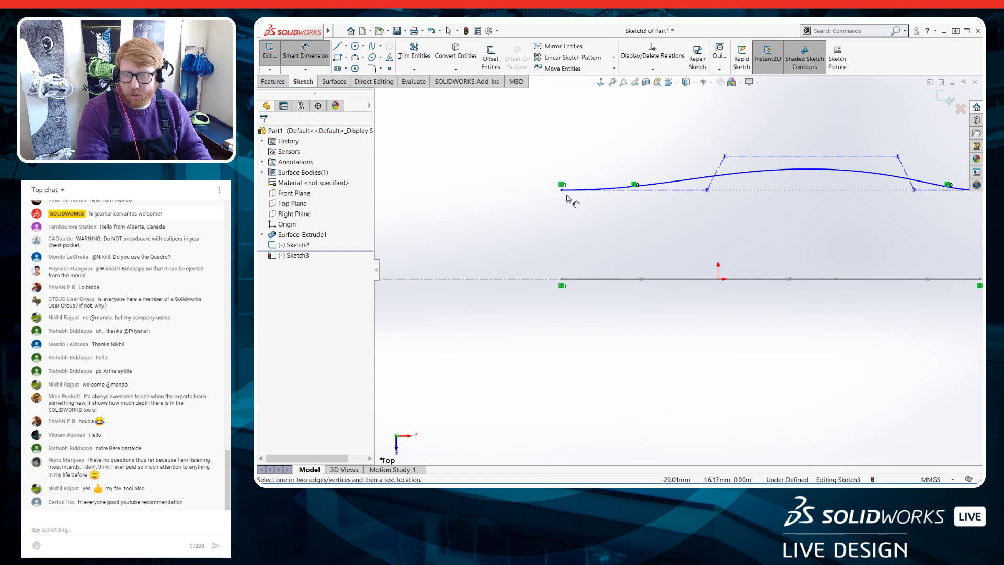
click(623, 192)
click(534, 279)
click(516, 231)
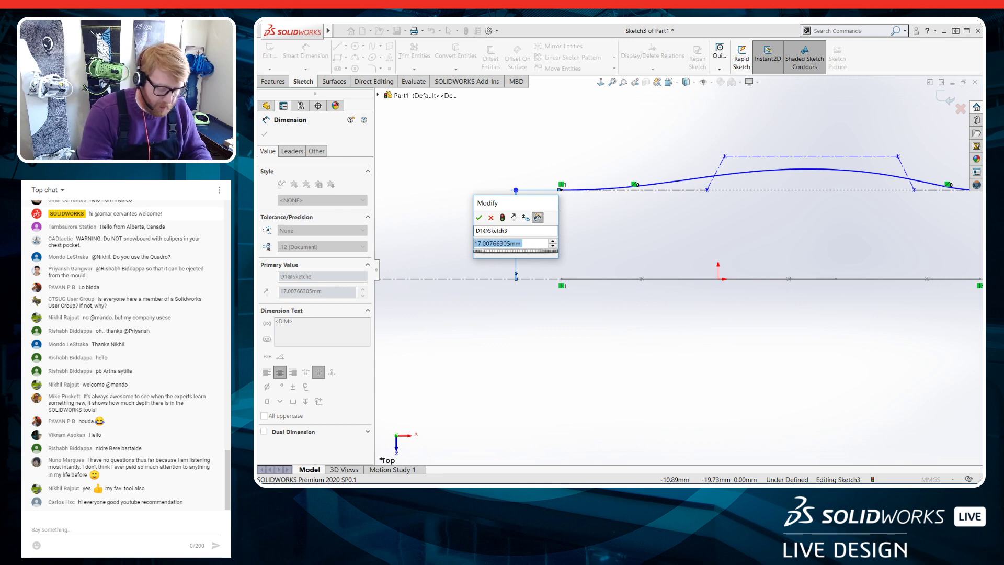
key(Return)
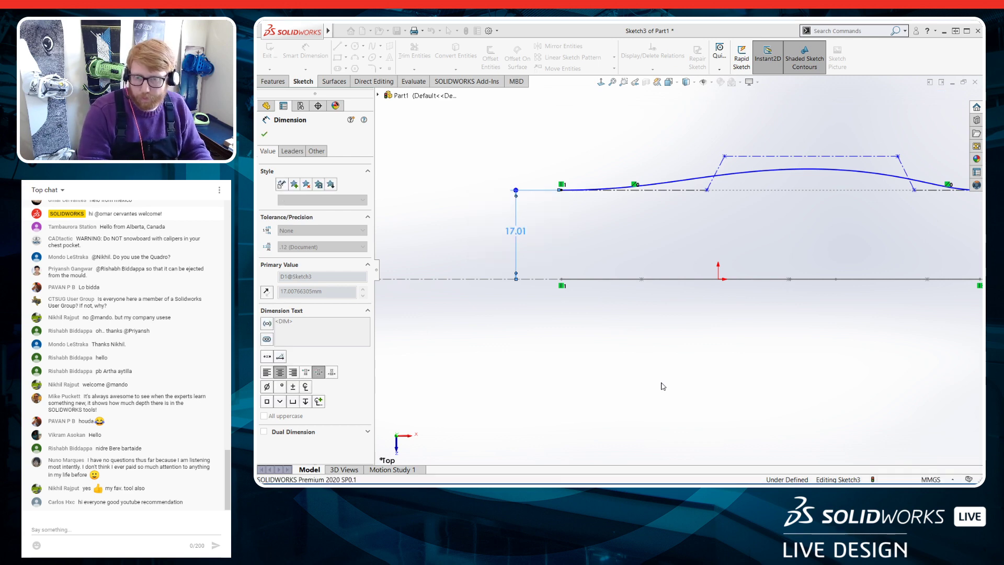
scroll(705, 365, up, 3)
scroll(801, 259, down, 1)
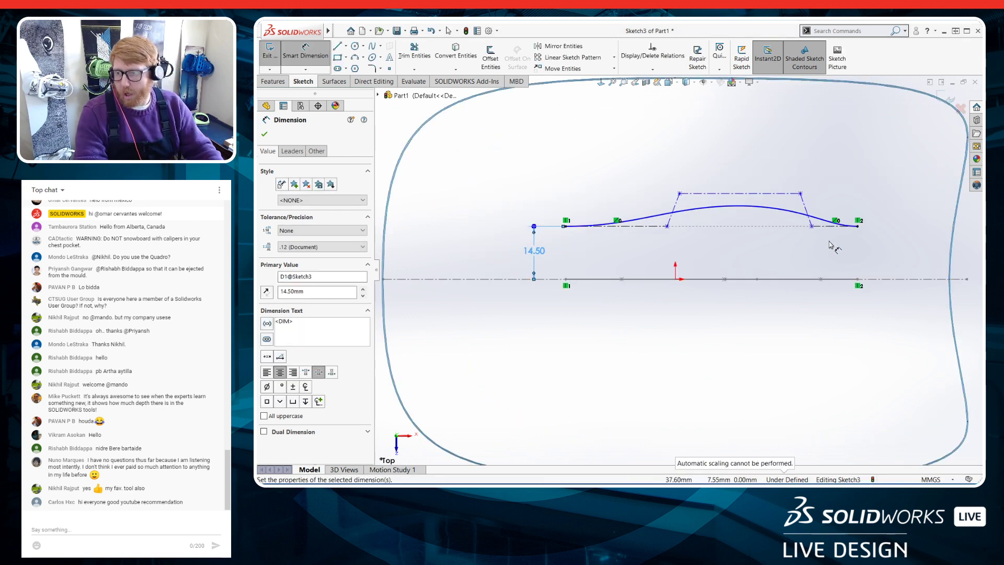
Move the spline's upper control polygon segment closer to the end segments to flatten the curve
scroll(758, 230, down, 2)
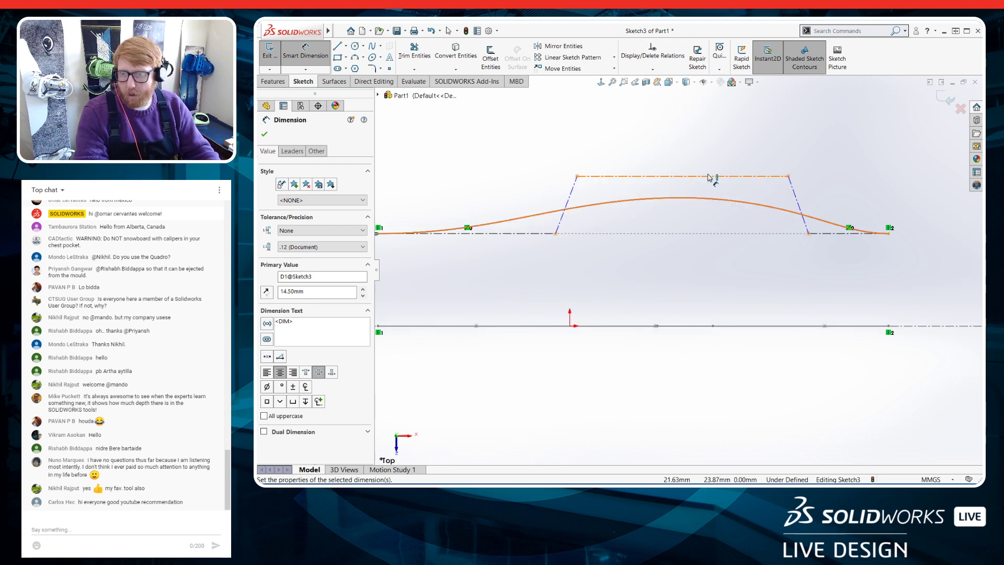
key(Escape)
mouse_move(702, 177)
mouse_down()
mouse_move(703, 206)
mouse_move(690, 206)
mouse_move(689, 222)
mouse_up()
scroll(710, 247, up, 3)
scroll(678, 288, down, 1)
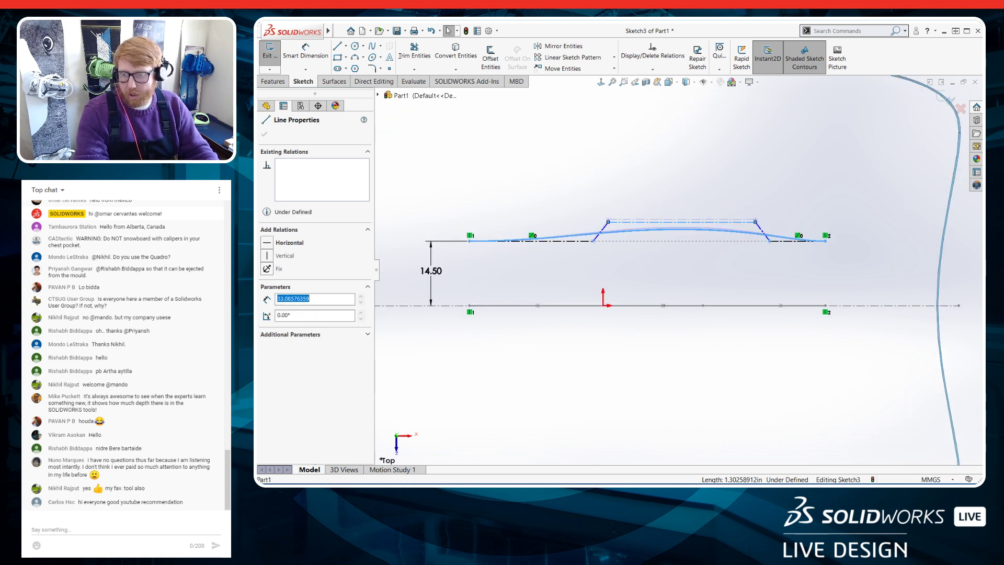
Move the upper control vertex nearest the spline's right end slightly outward to slope the upper control segment
click(806, 248)
drag(762, 228, 772, 223)
click(754, 274)
scroll(738, 276, up, 1)
scroll(674, 259, down, 1)
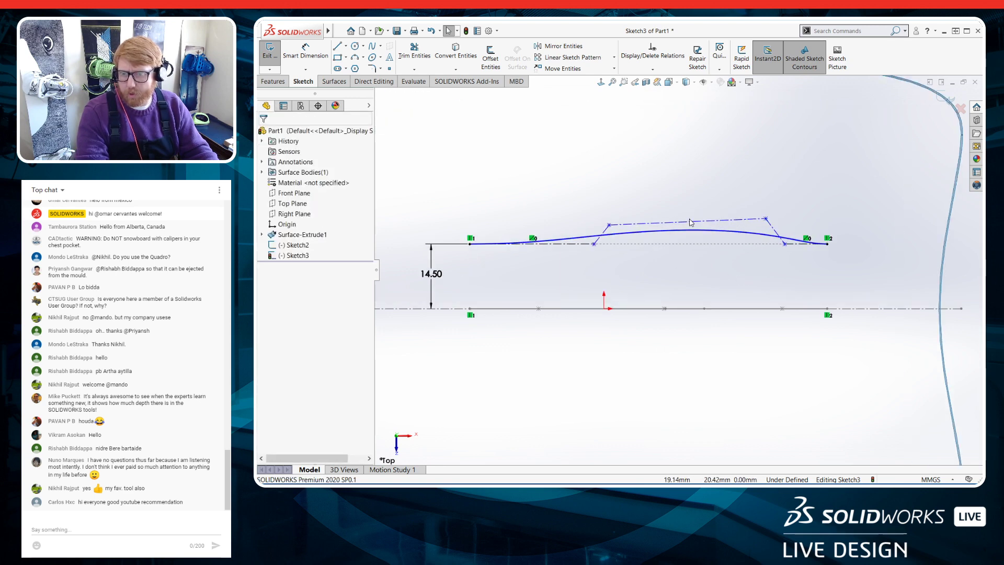
scroll(678, 294, up, 3)
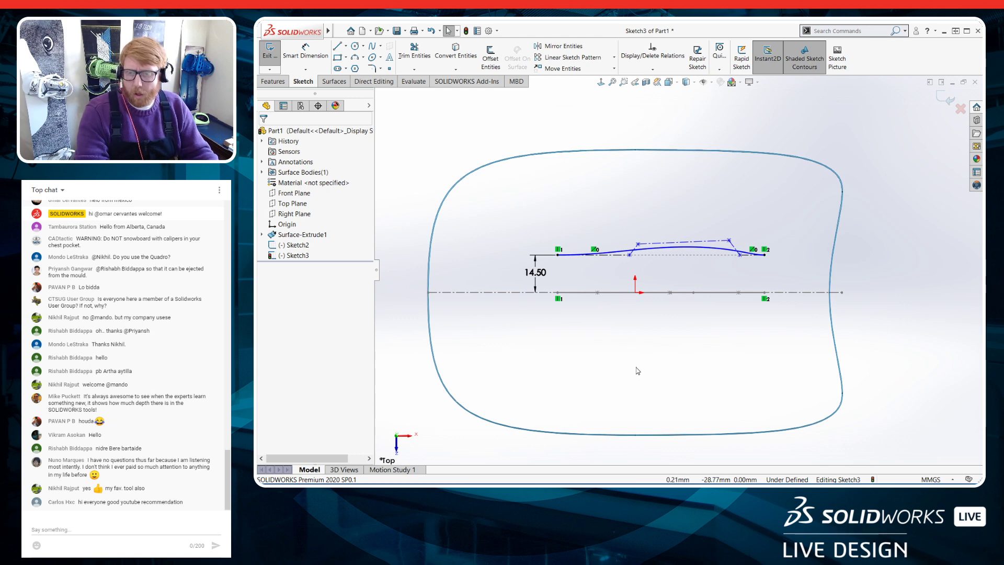
middle_drag(638, 371, 595, 256)
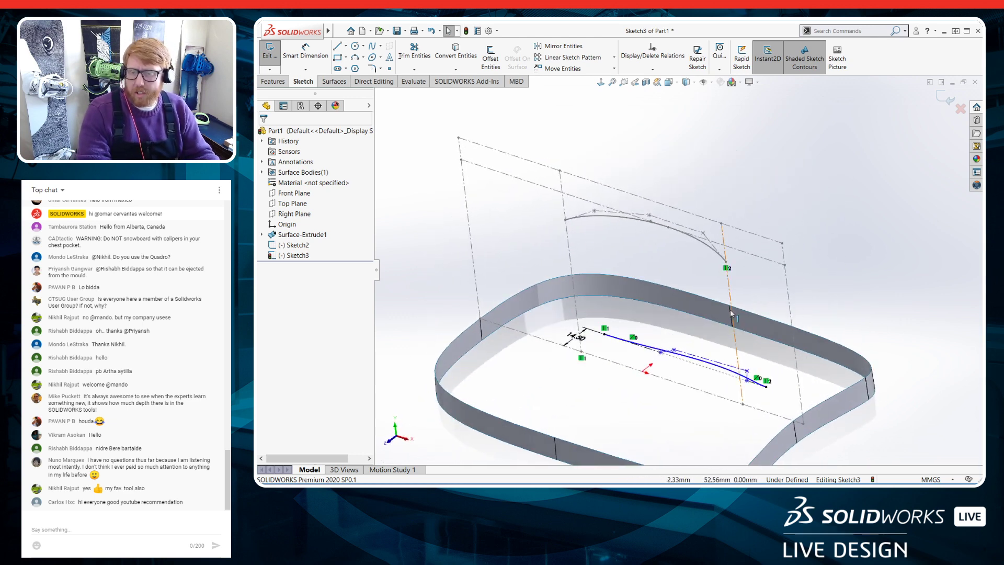
middle_drag(730, 309, 734, 303)
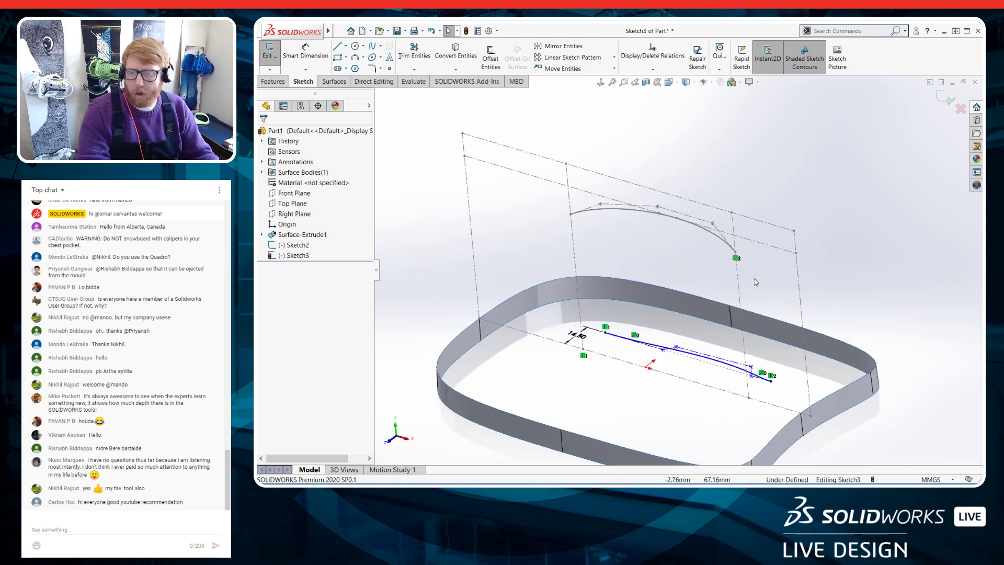
Extrude the Top-plane spline of Sketch3 upward as a surface that passes the height of the Sketch2 curve
click(333, 83)
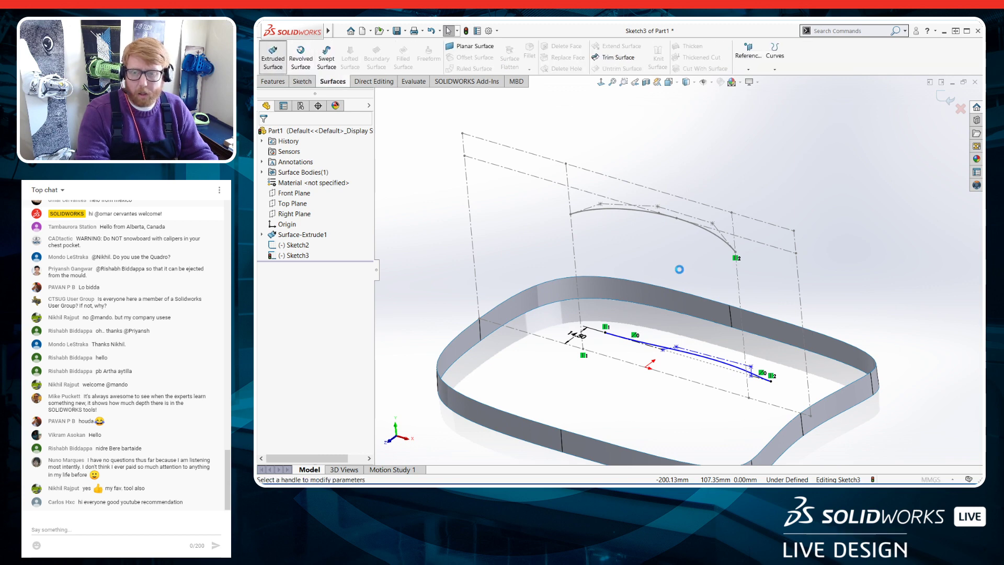
drag(689, 326, 668, 137)
click(264, 134)
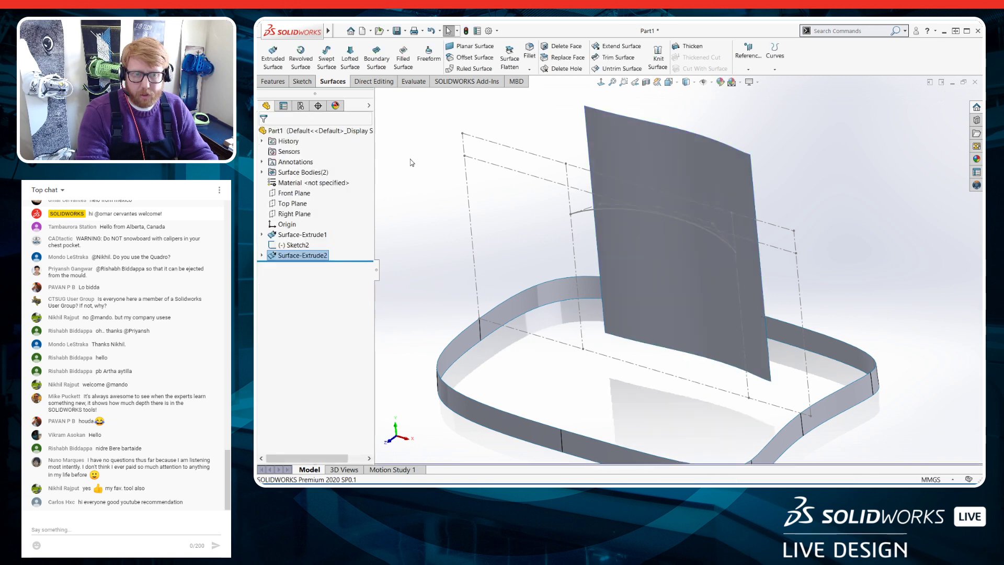
Extrude the Front-plane spline of Sketch2 as a surface that crosses completely through the vertical extruded surface
click(660, 212)
click(273, 58)
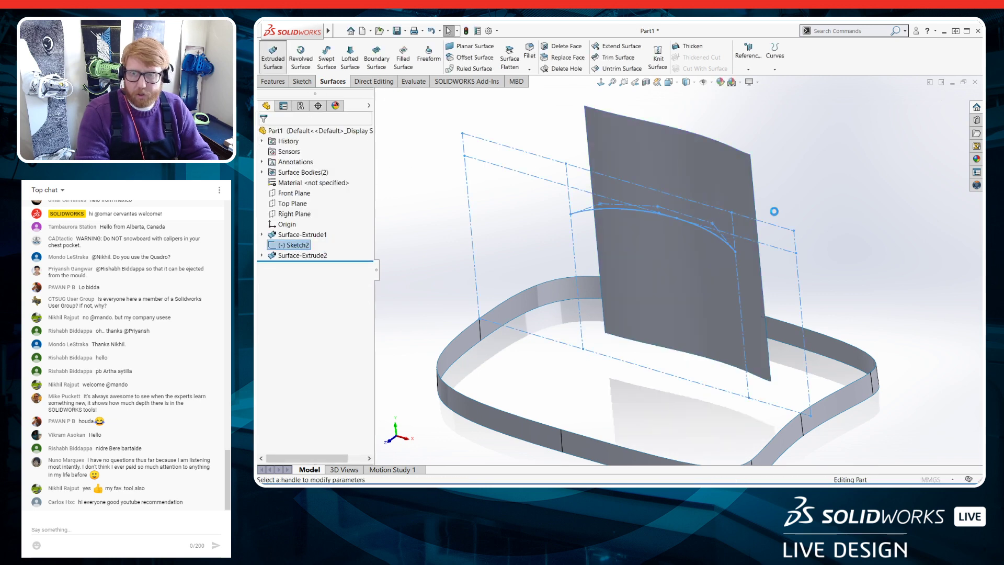
drag(499, 385, 722, 202)
click(265, 134)
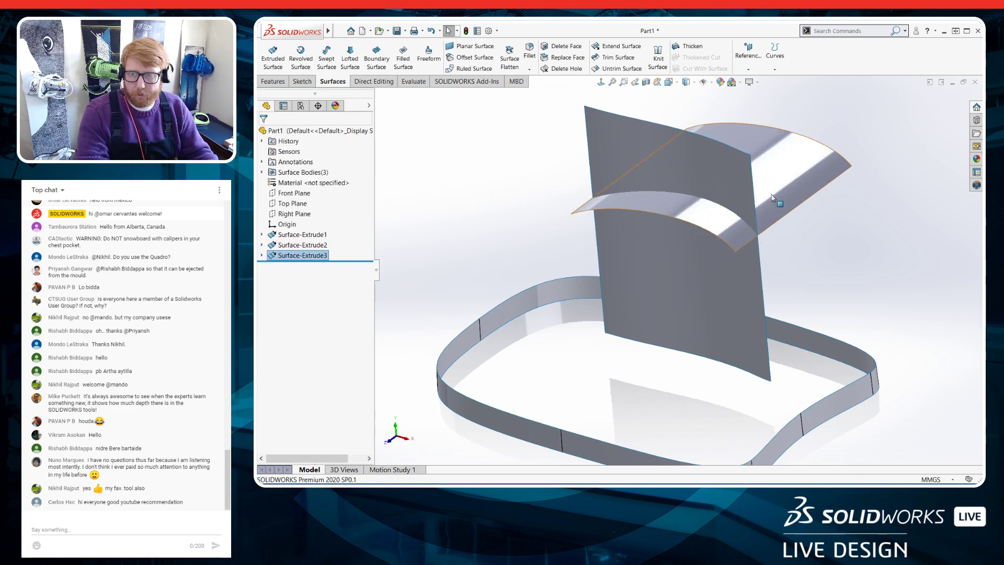
Create an Intersection Curve in a 3D sketch from the faces of the two crossing extruded surfaces
scroll(745, 203, down, 2)
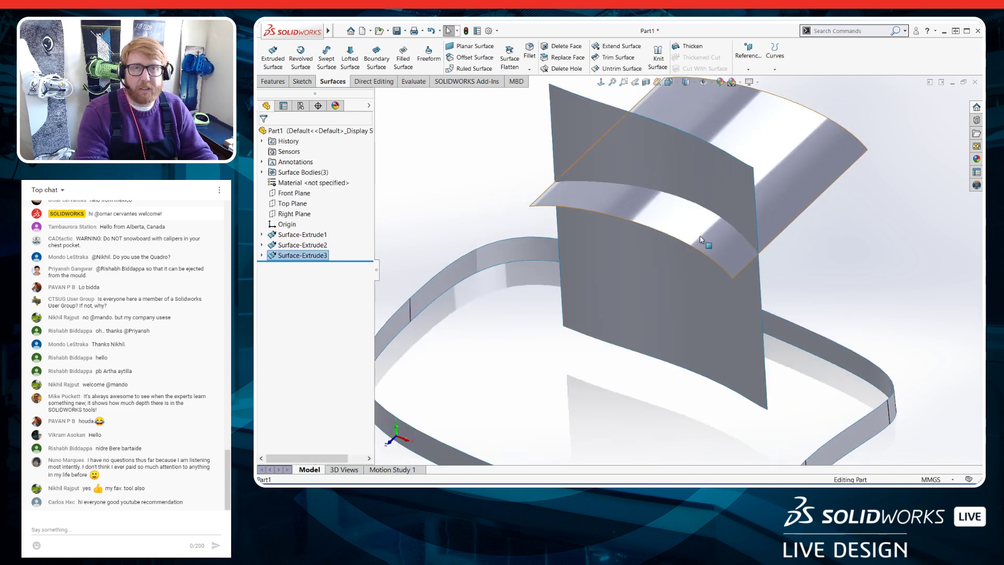
scroll(676, 259, up, 3)
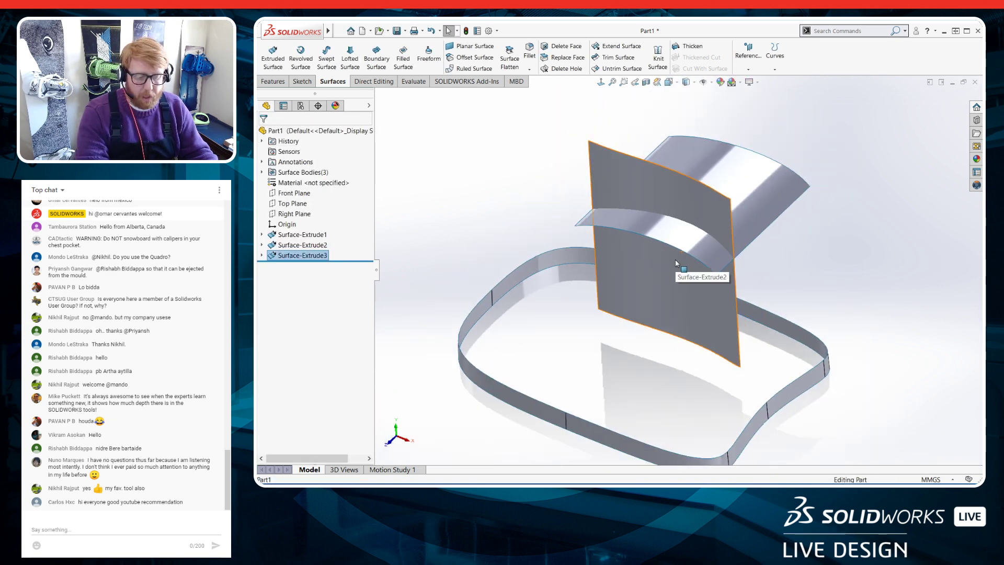
scroll(683, 233, down, 3)
scroll(700, 211, down, 1)
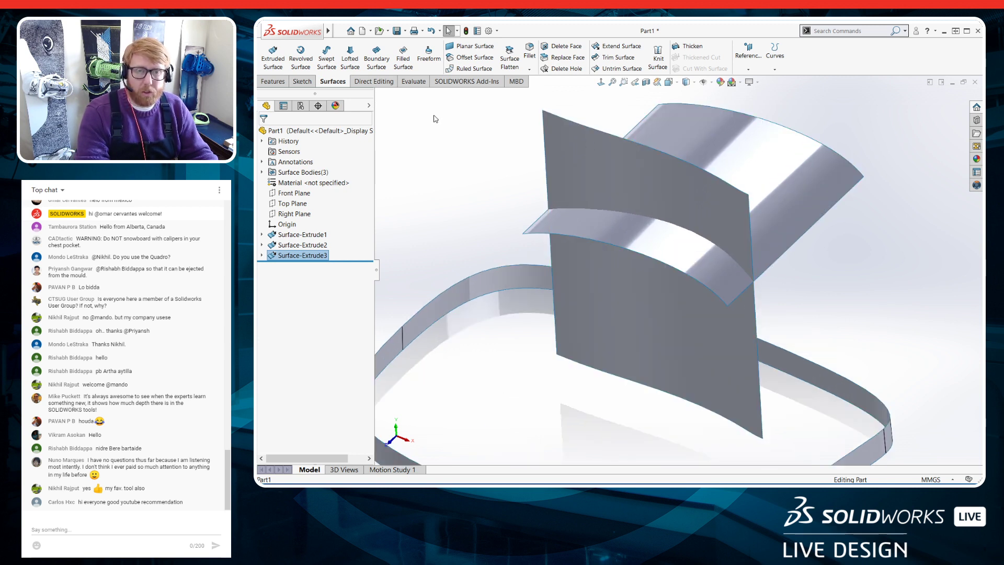
click(302, 81)
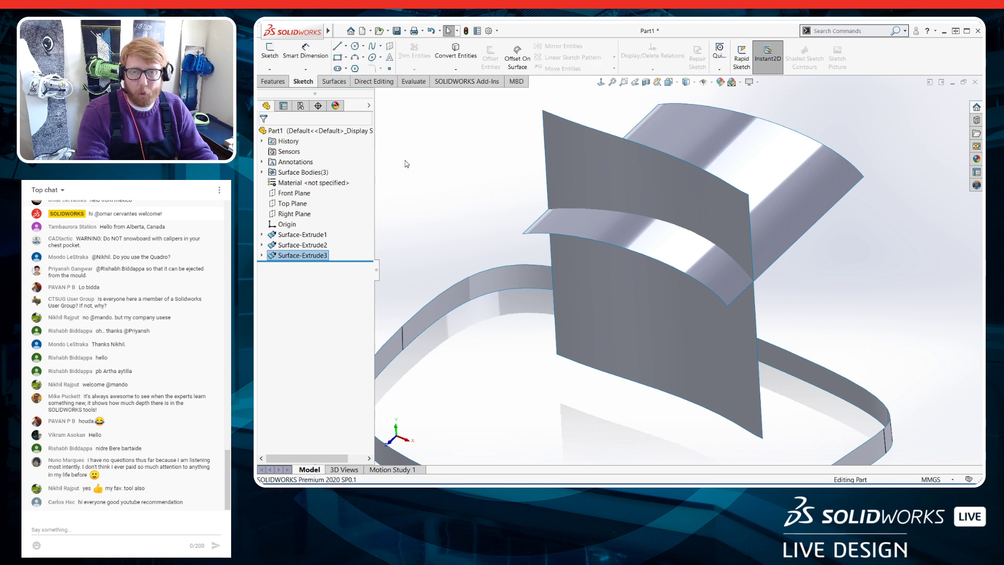
click(456, 69)
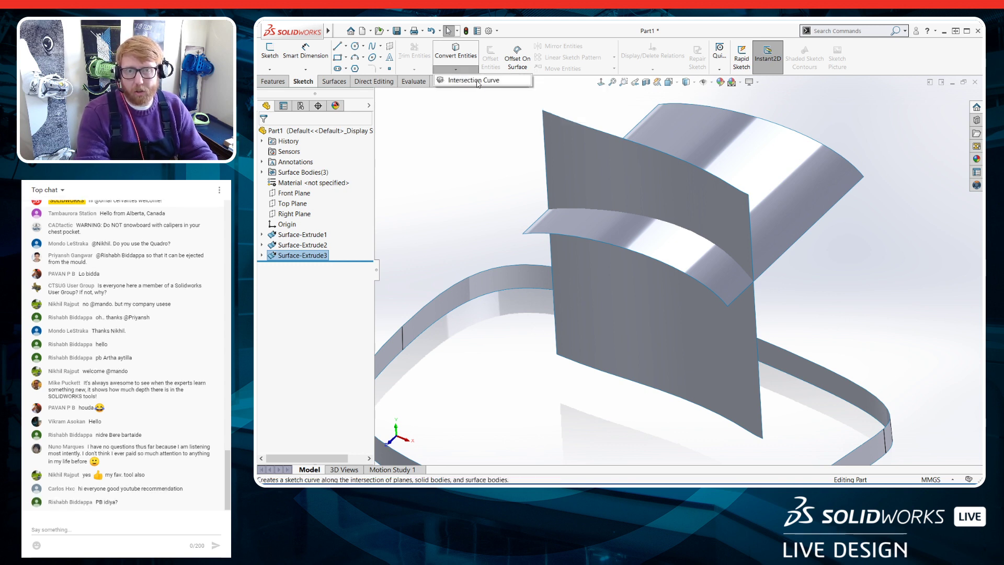
click(474, 81)
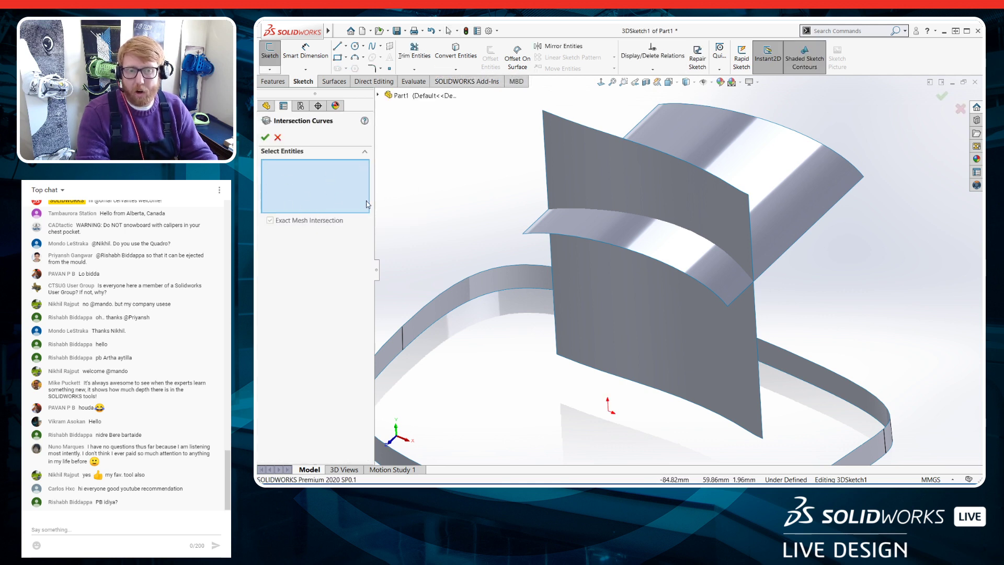
click(605, 227)
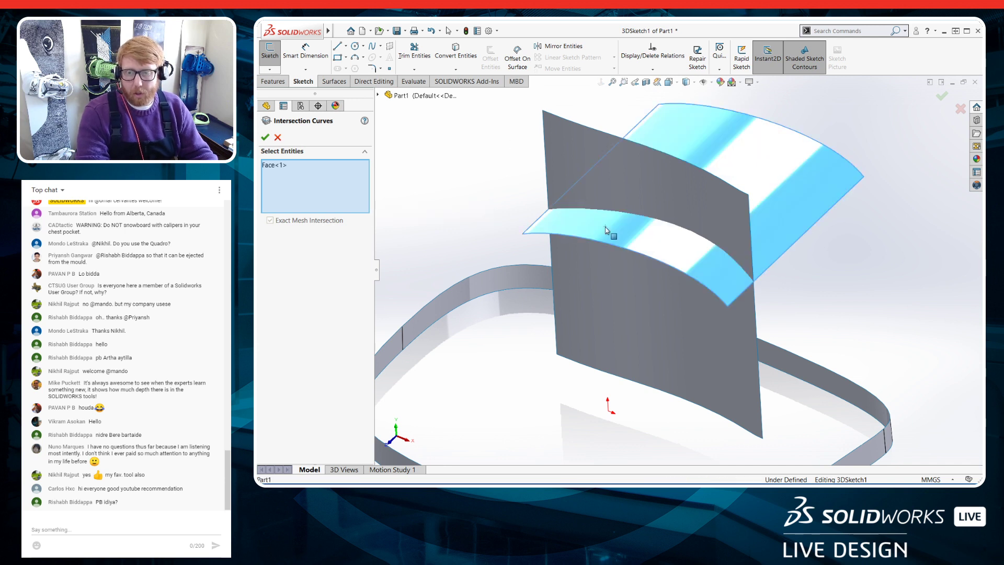
click(637, 169)
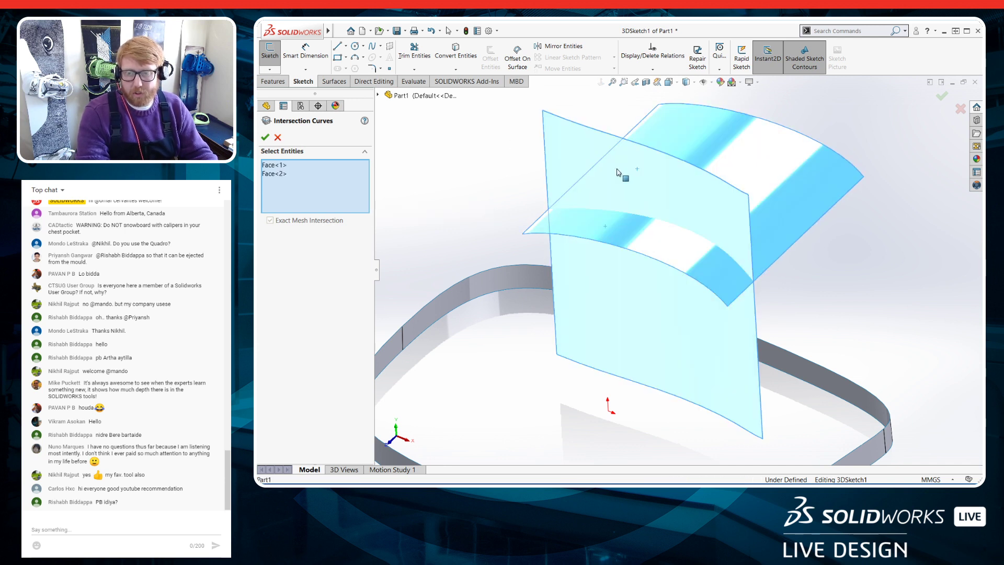
click(268, 139)
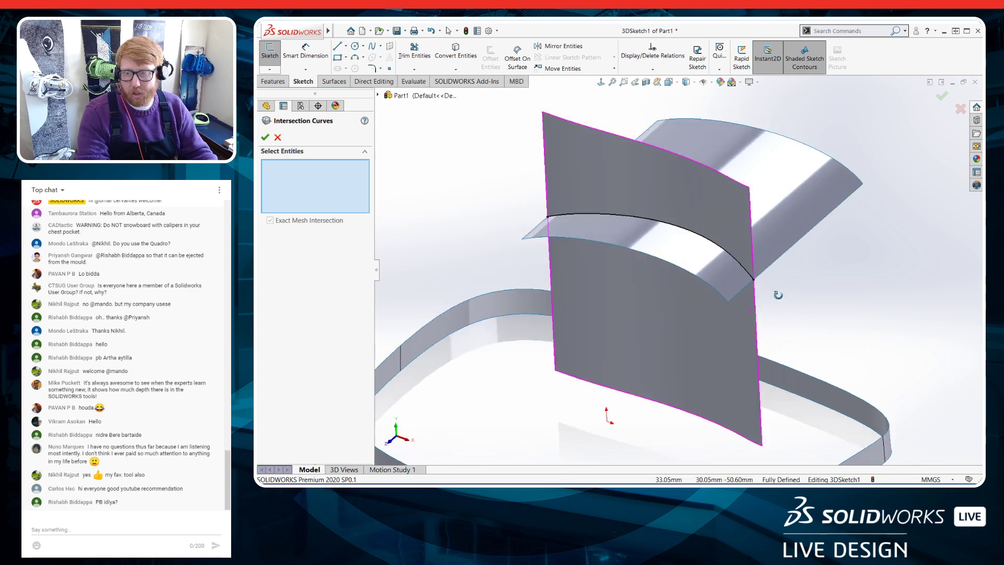
middle_drag(778, 295, 780, 246)
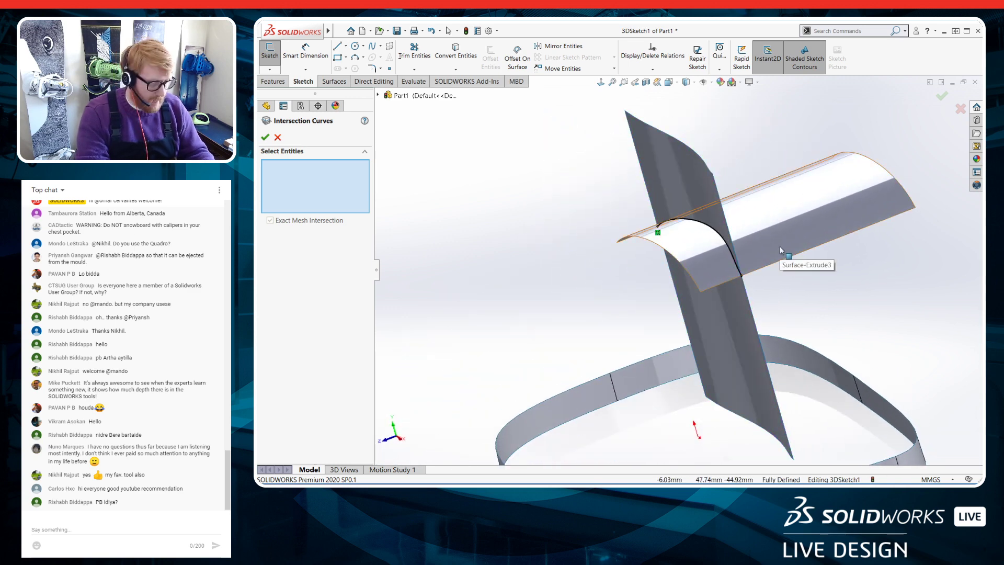
key(Escape)
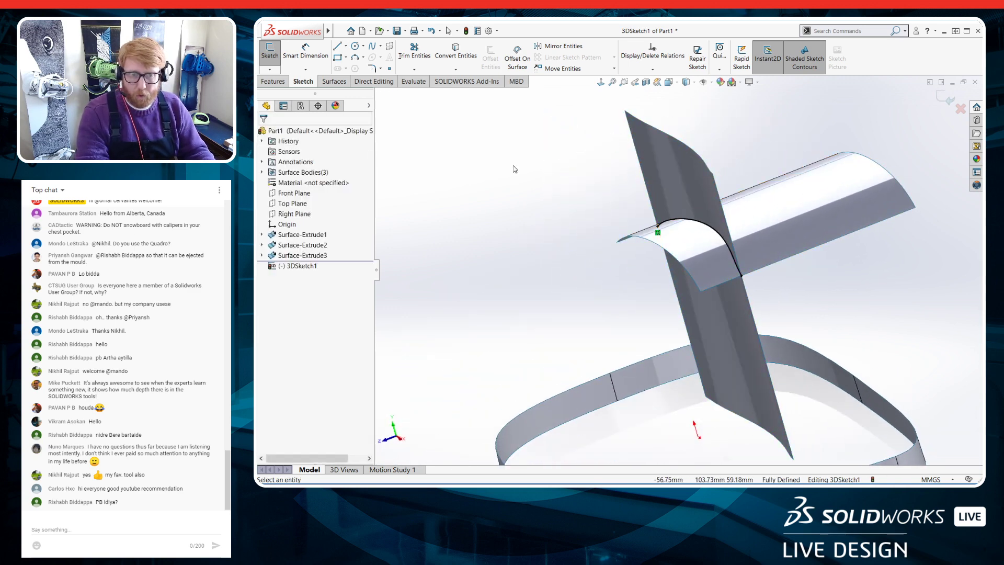
Hide both crossing surfaces and examine the shape of the intersection curve above the outline
key(Tab)
key(Tab)
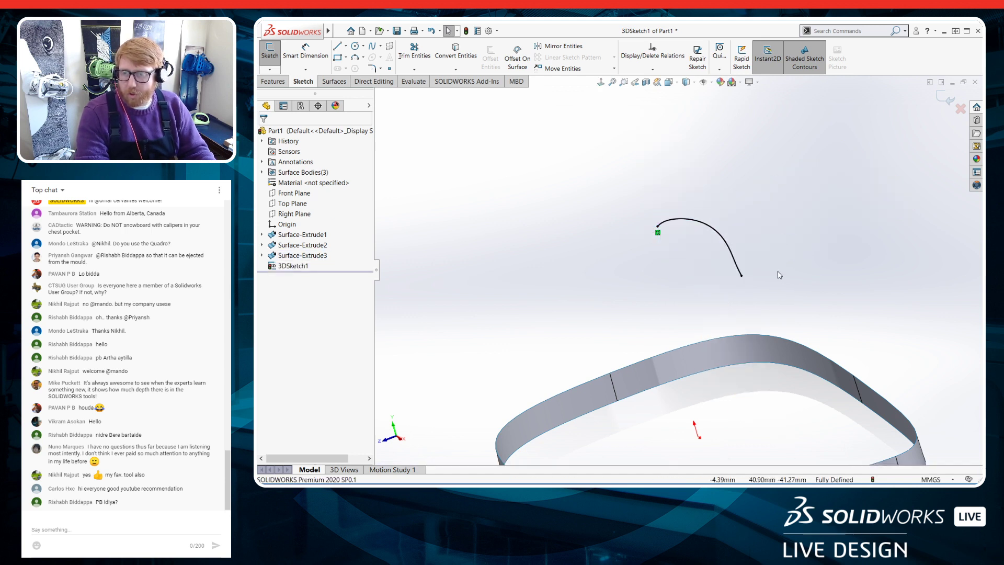
mouse_move(779, 275)
middle_down()
mouse_move(789, 303)
mouse_move(811, 255)
mouse_move(825, 270)
mouse_move(799, 285)
mouse_move(776, 277)
mouse_move(814, 278)
mouse_move(839, 262)
mouse_move(824, 267)
middle_up()
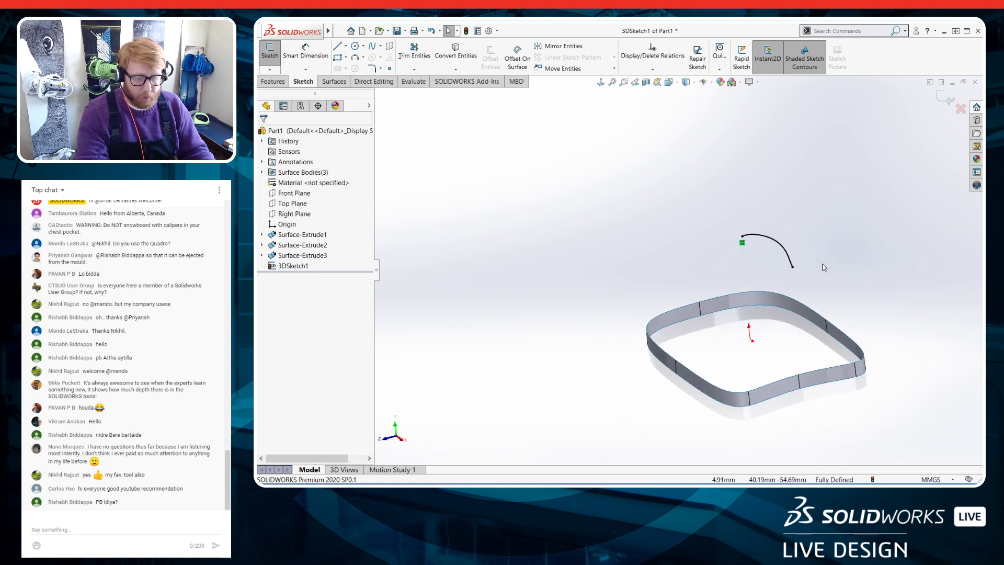
scroll(824, 267, down, 3)
middle_drag(747, 327, 766, 296)
scroll(773, 295, up, 1)
scroll(780, 292, down, 1)
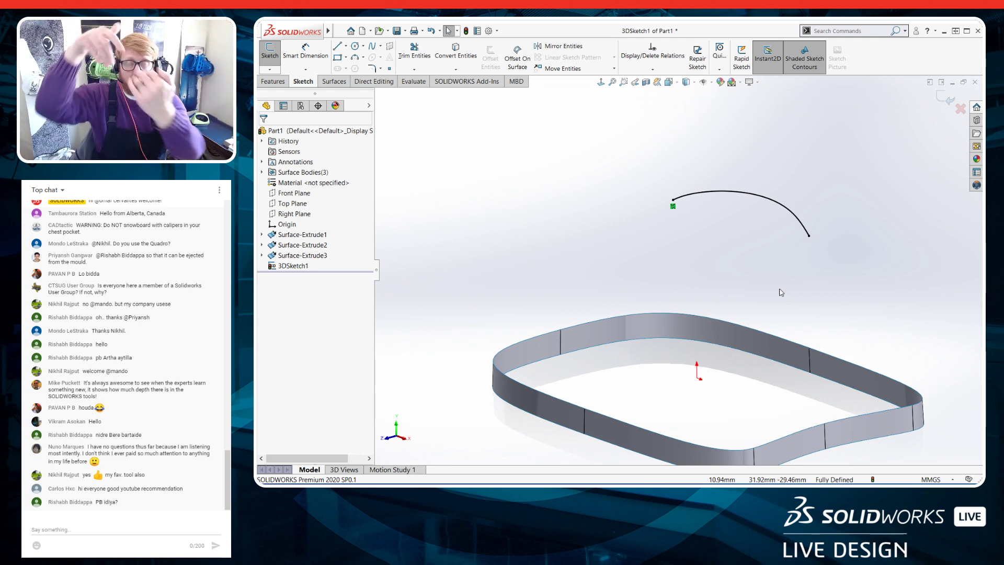
Exit the 3D sketch and delete Surface-Extrude2, Surface-Extrude3 and 3DSketch1 together, keeping their source sketches
click(314, 244)
shift+click(298, 267)
click(411, 230)
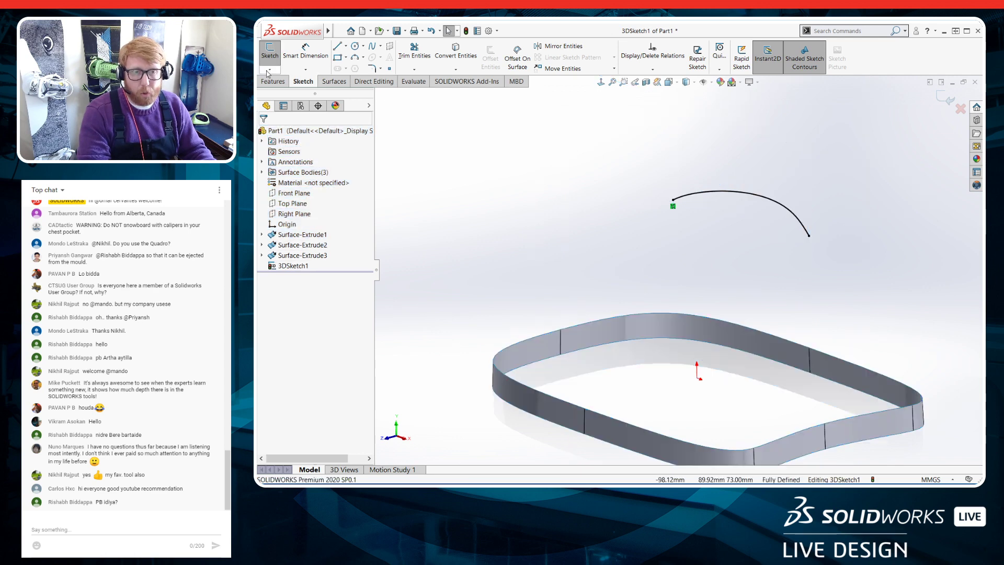
click(270, 51)
click(313, 245)
shift+click(293, 266)
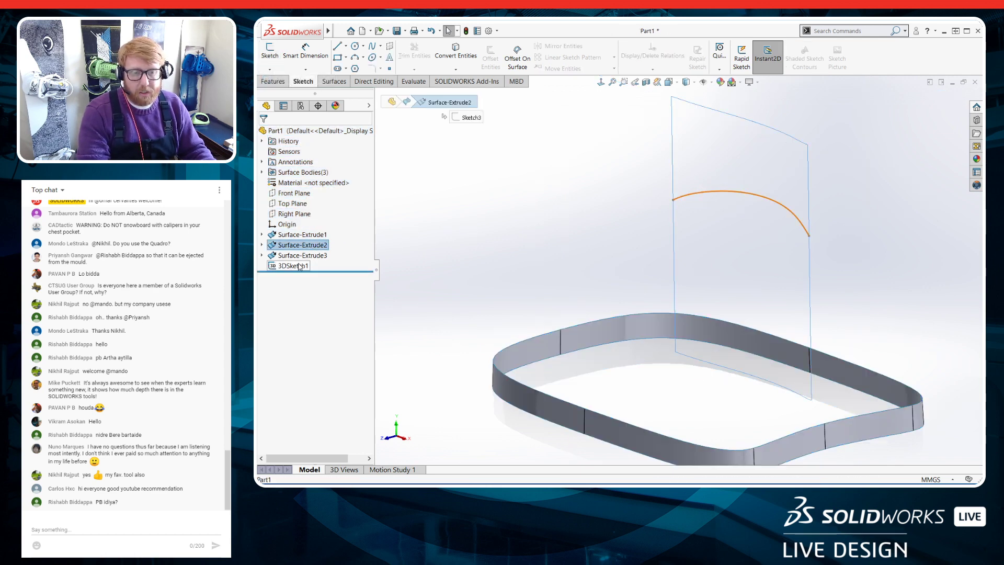
key(Delete)
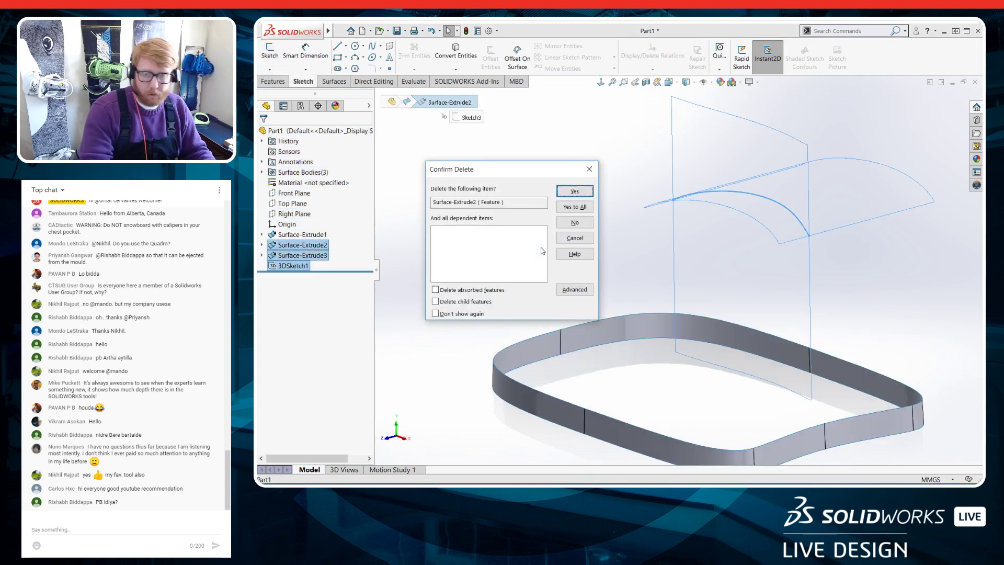
click(574, 204)
scroll(754, 289, up, 1)
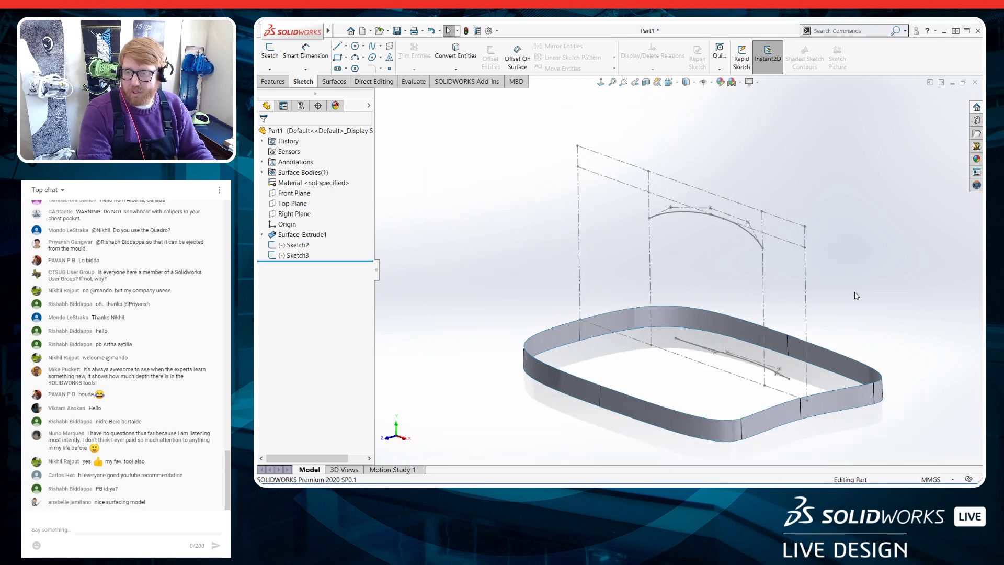
scroll(855, 295, down, 1)
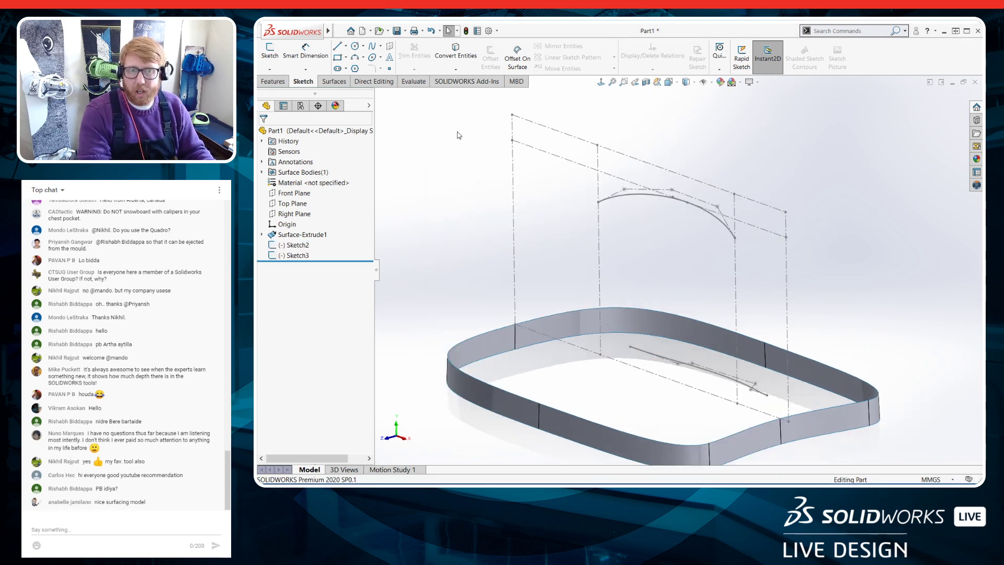
Create a Projected Curve of type Sketch on sketch from Sketch2 and Sketch3
click(340, 82)
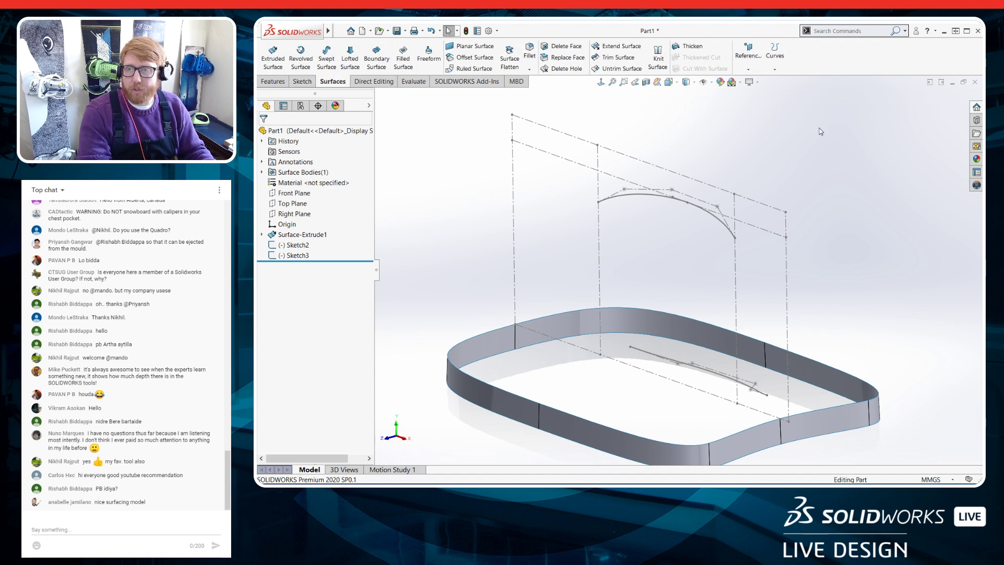
click(775, 56)
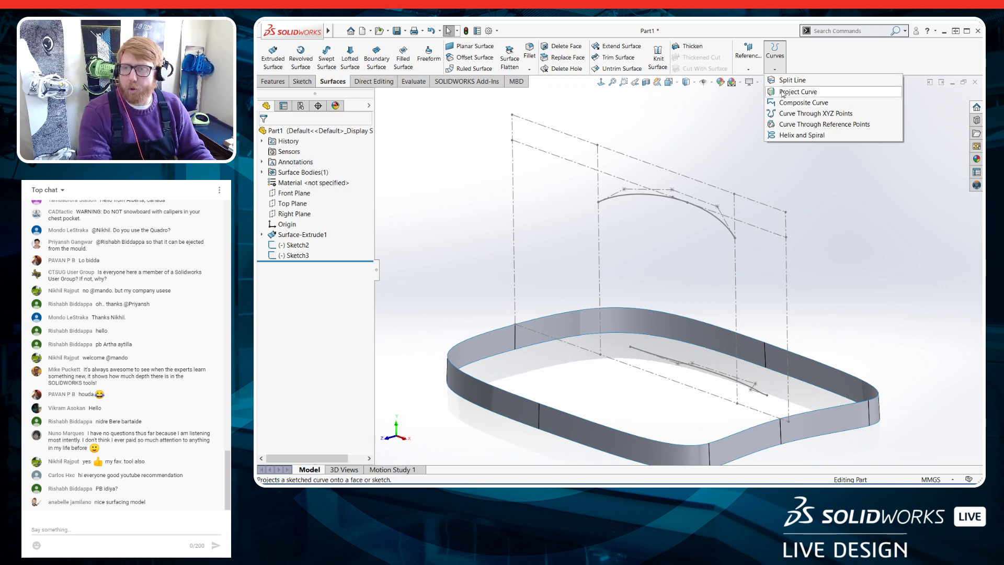
click(799, 93)
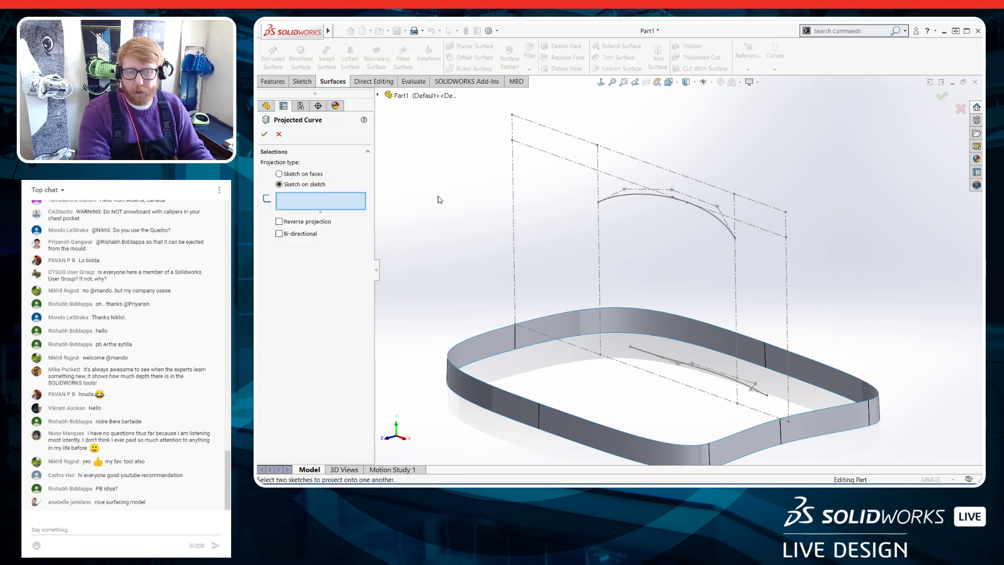
click(717, 219)
click(722, 379)
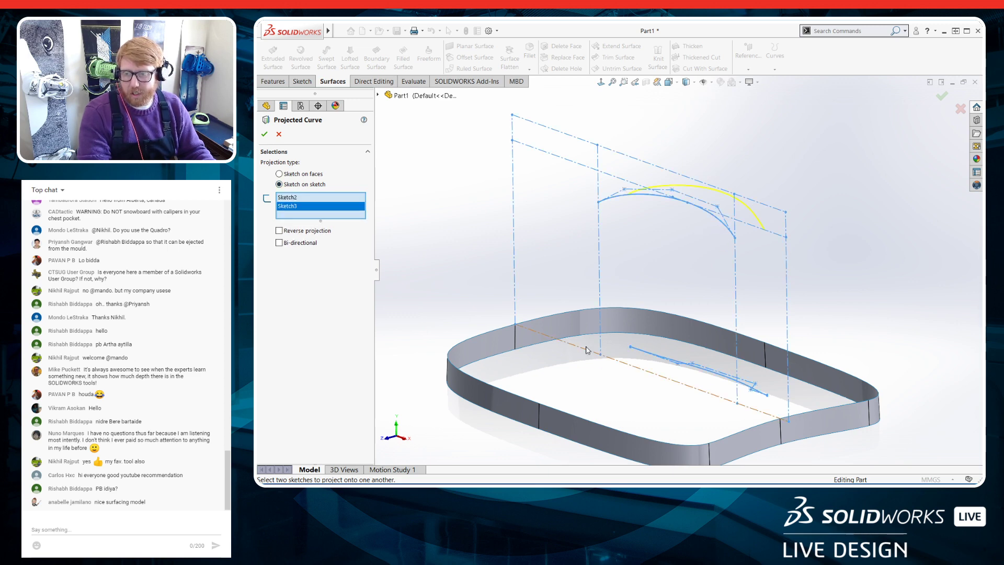
middle_drag(588, 350, 738, 293)
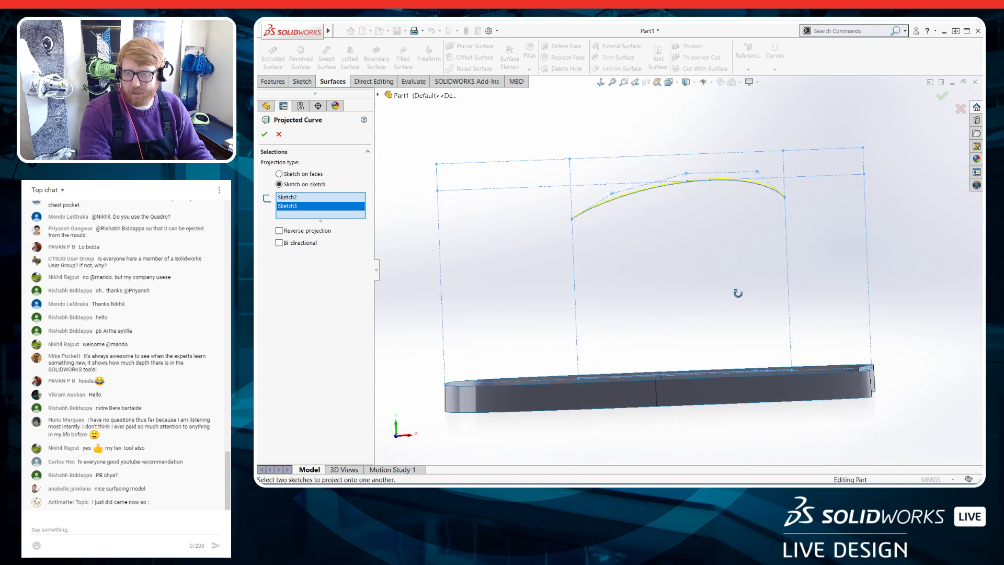
middle_drag(685, 124, 688, 342)
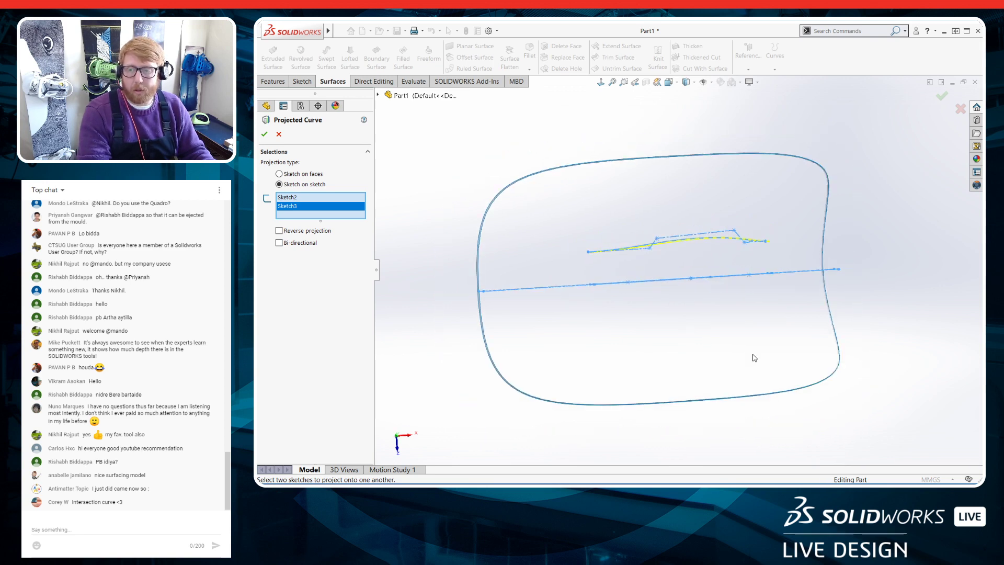
middle_drag(755, 358, 715, 250)
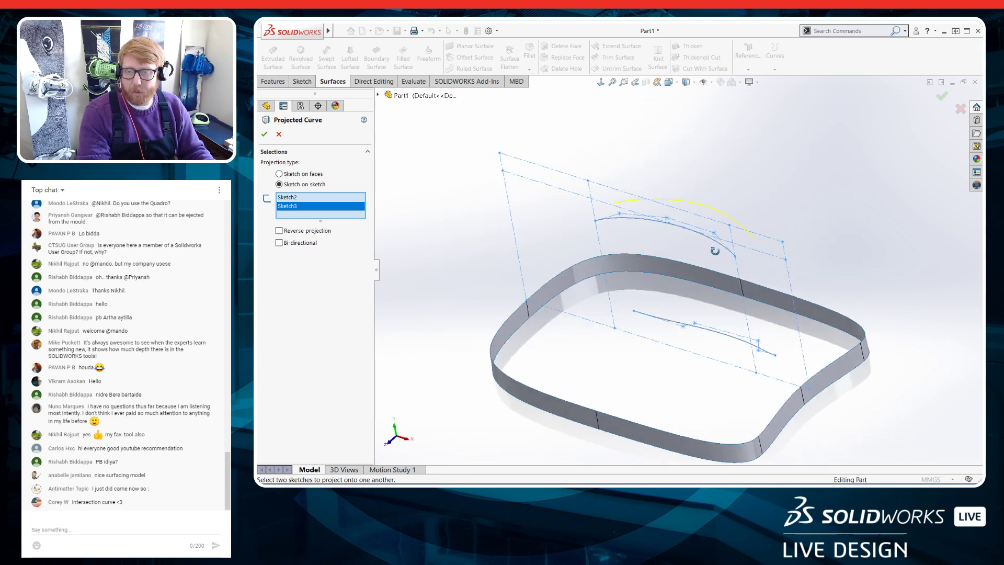
click(264, 134)
middle_drag(501, 262, 703, 295)
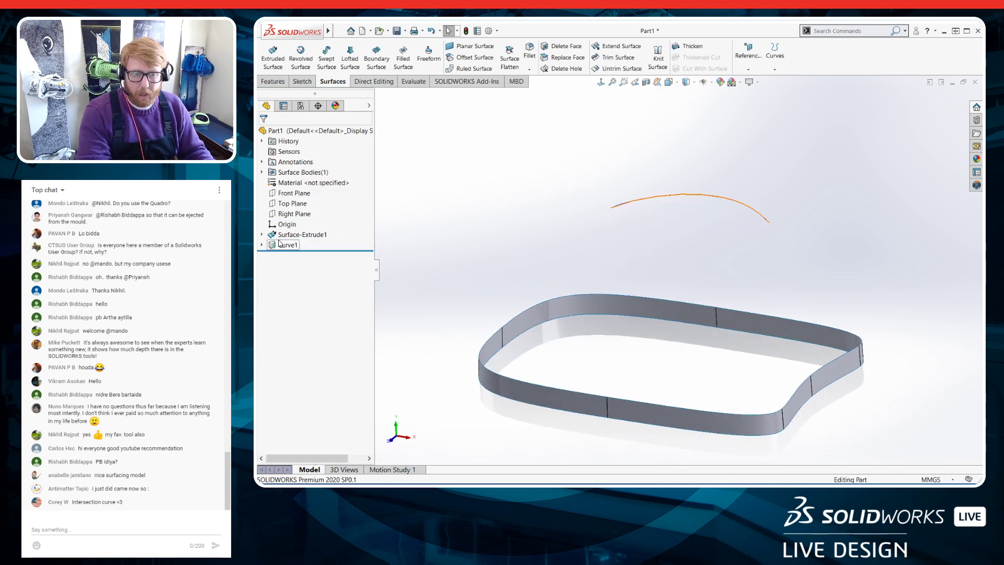
Show Sketch1 of the extruded outline surface, and hide it again
click(262, 234)
click(288, 247)
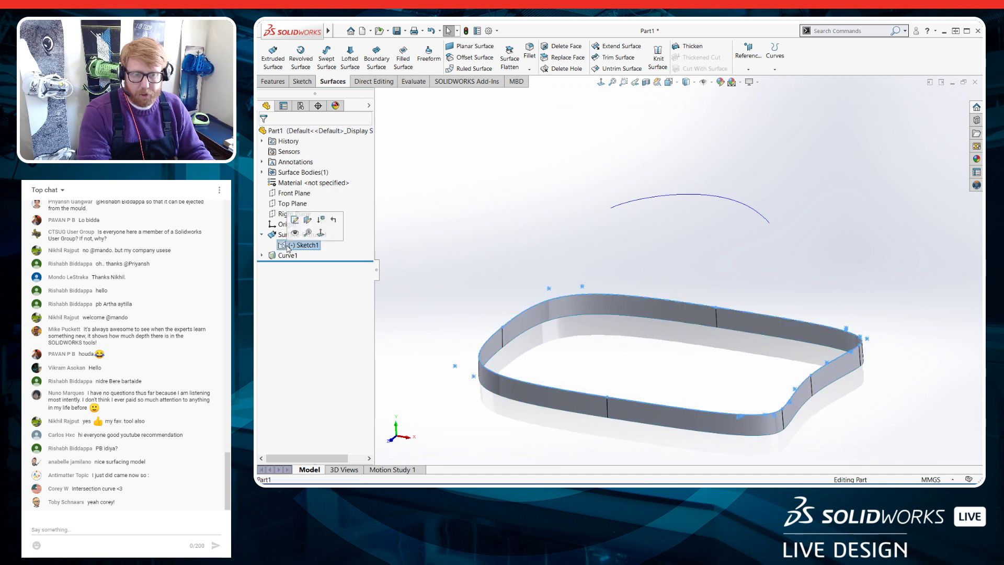
click(292, 234)
click(301, 247)
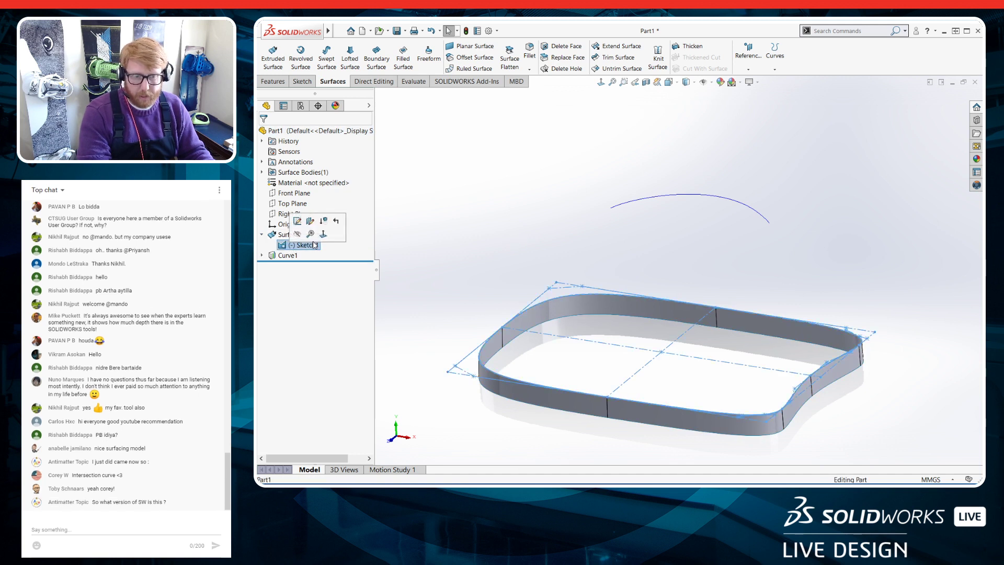
click(304, 225)
Show Sketch2, the Front-plane layout sketch absorbed in the projected curve
click(262, 256)
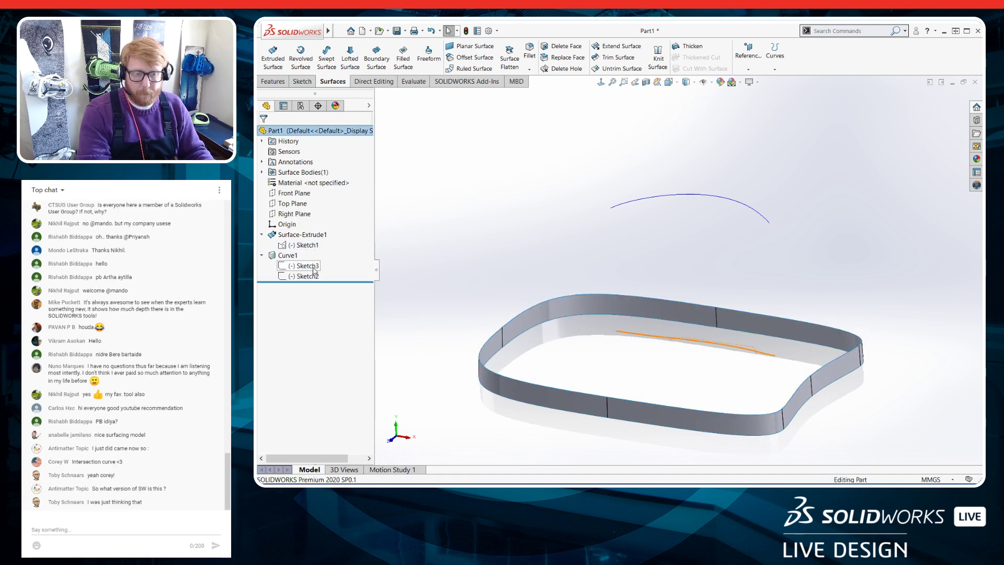
click(306, 276)
click(317, 262)
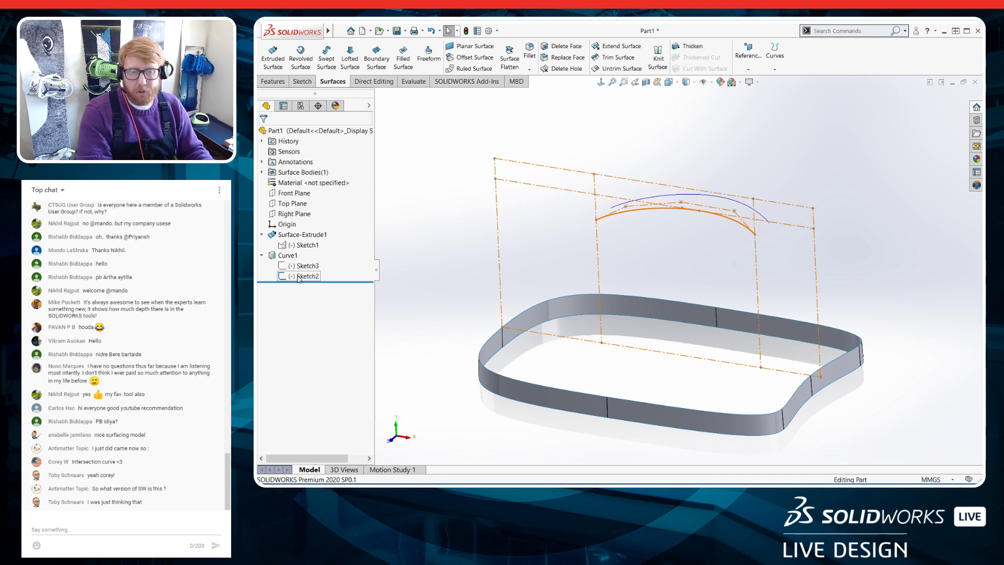
middle_drag(597, 300, 698, 241)
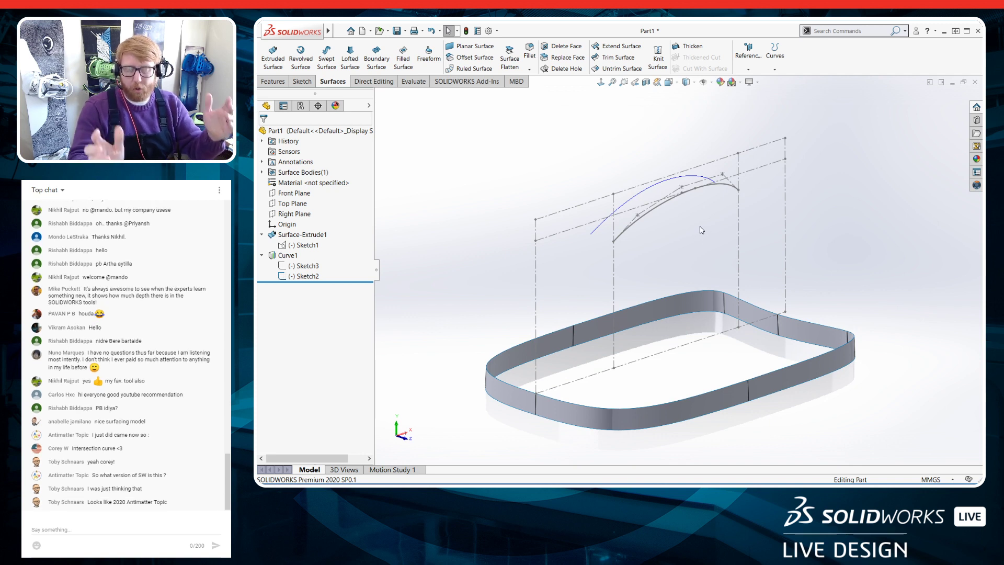
scroll(702, 230, up, 2)
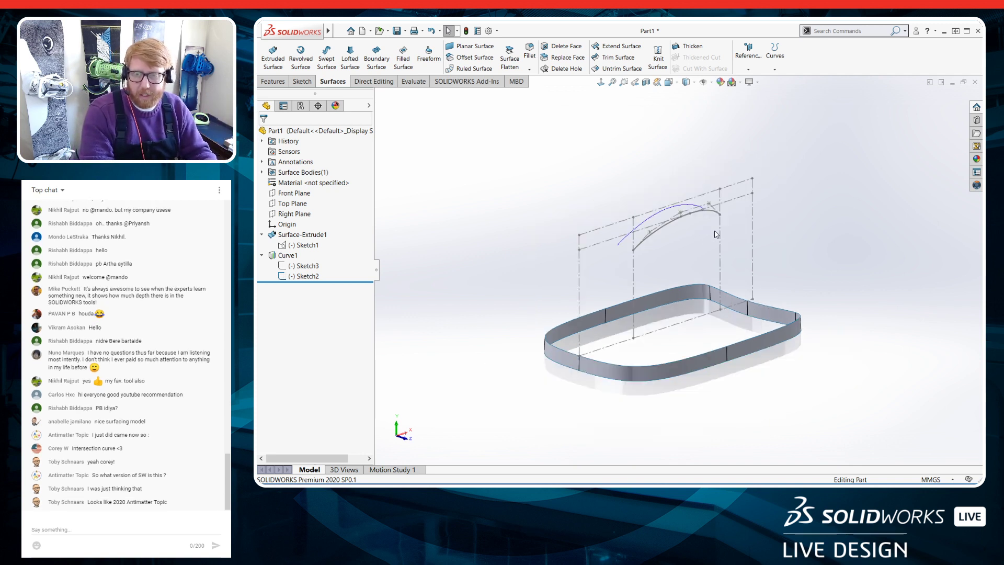
middle_drag(695, 263, 670, 252)
scroll(670, 252, down, 3)
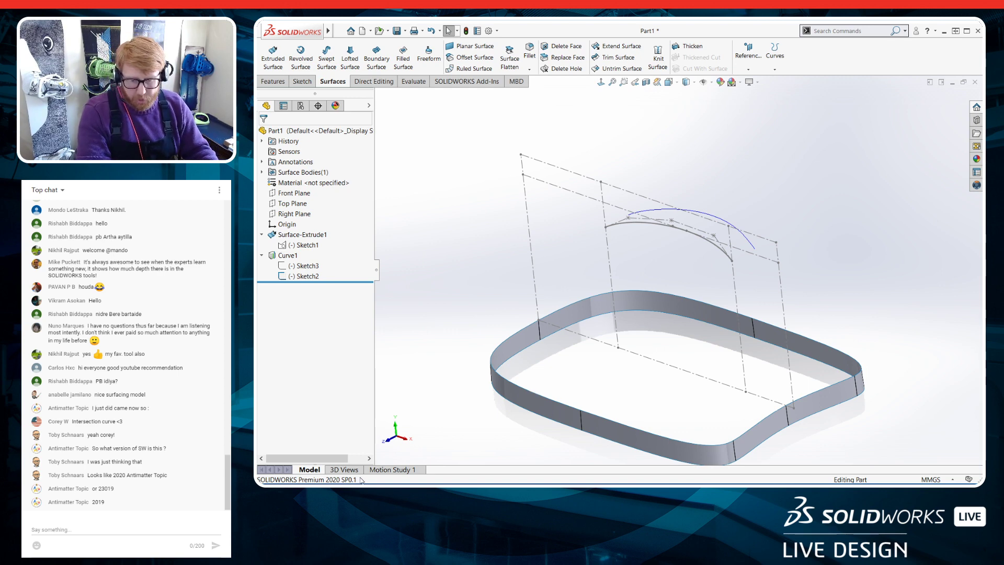
middle_drag(700, 279, 712, 260)
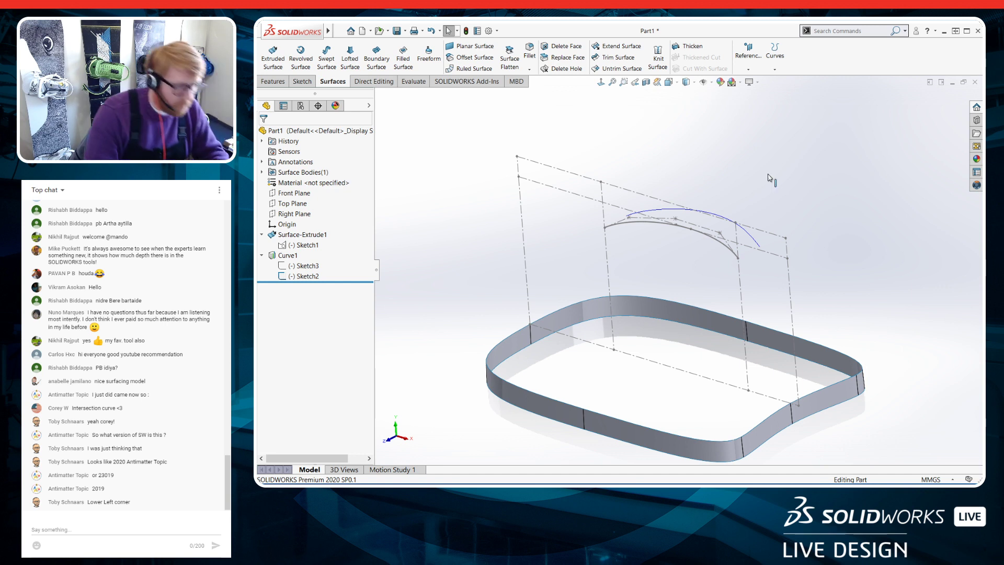
mouse_move(740, 316)
middle_down()
mouse_move(738, 335)
mouse_move(744, 319)
middle_up()
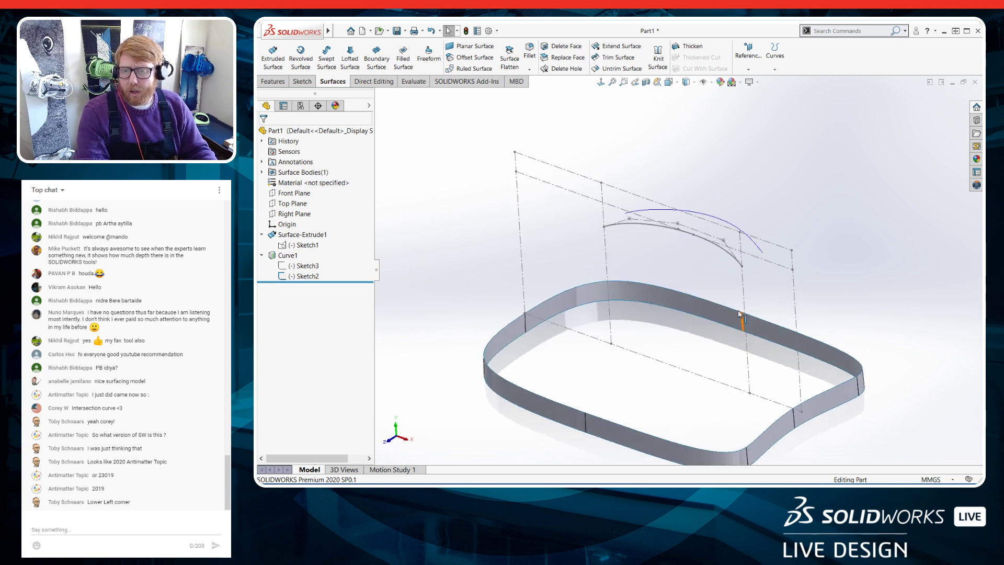
Create a reference plane perpendicular to the Sketch2 style spline and coincident with the spline's endpoint above the outline
click(745, 58)
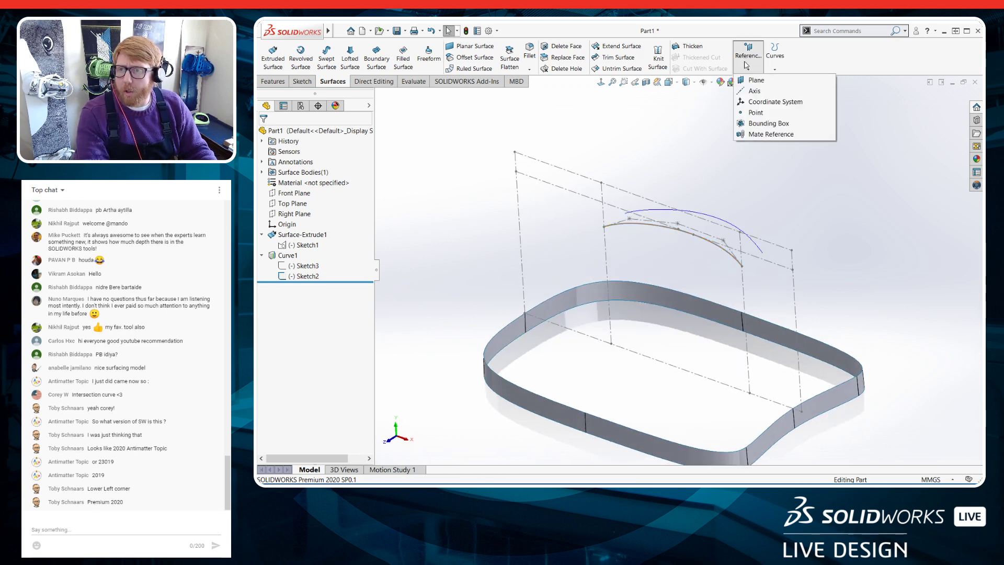
click(751, 82)
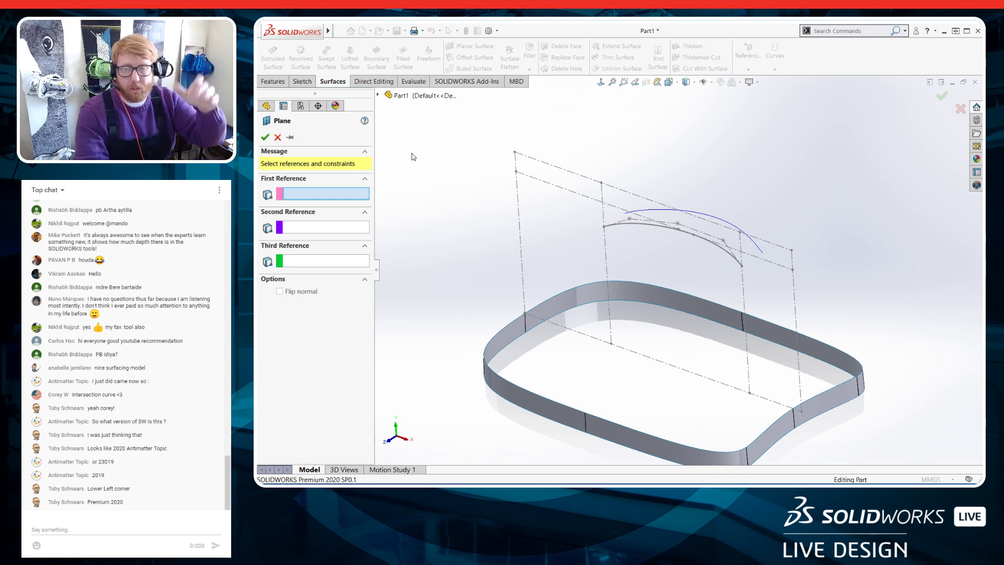
click(623, 225)
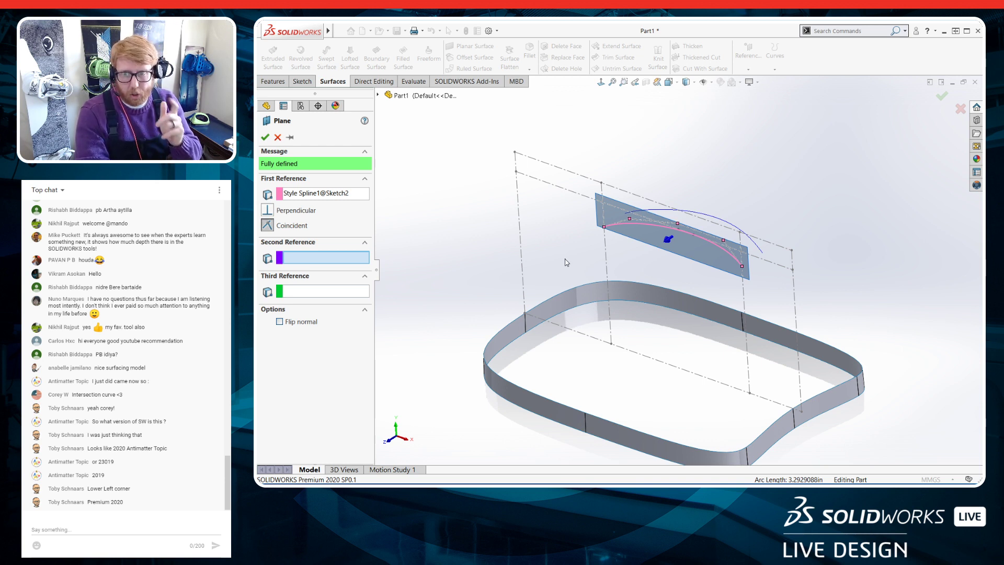
click(605, 228)
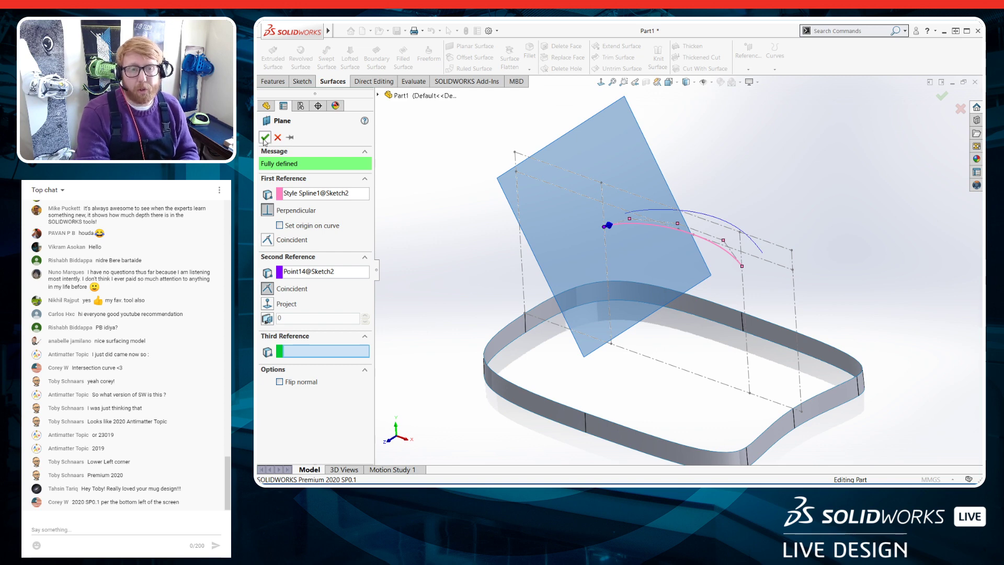
click(265, 137)
Start a sketch on Plane1 and draw an ellipse near the spline's endpoint, with radii of about 14.5 mm and 10.7 mm
middle_drag(463, 272, 651, 242)
scroll(651, 281, down, 3)
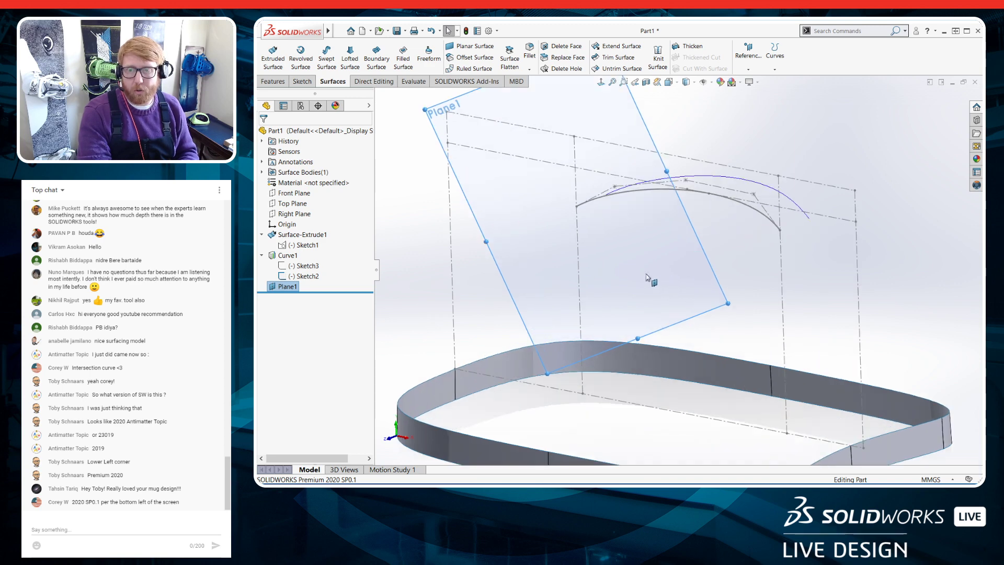
scroll(520, 237, up, 1)
click(570, 118)
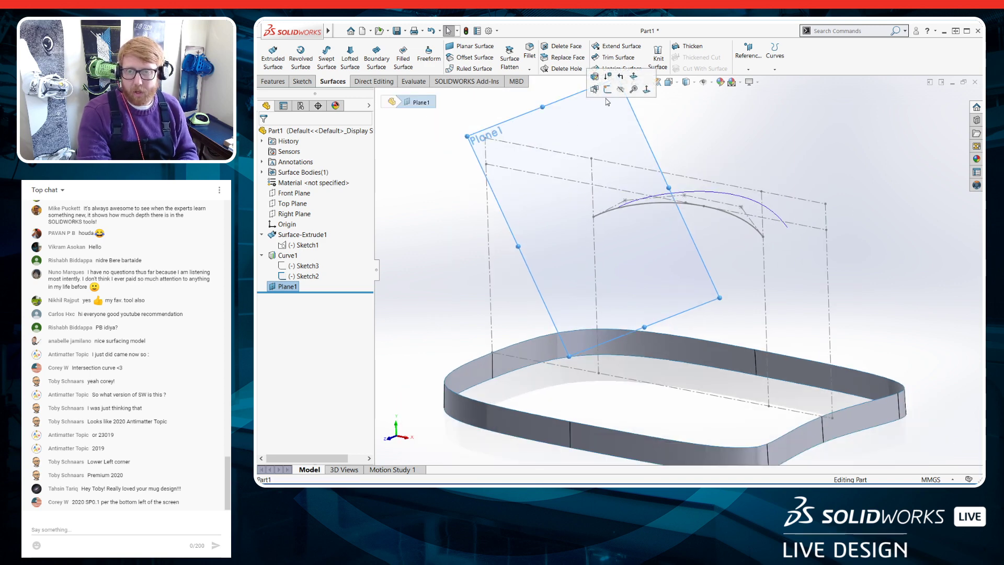
click(606, 93)
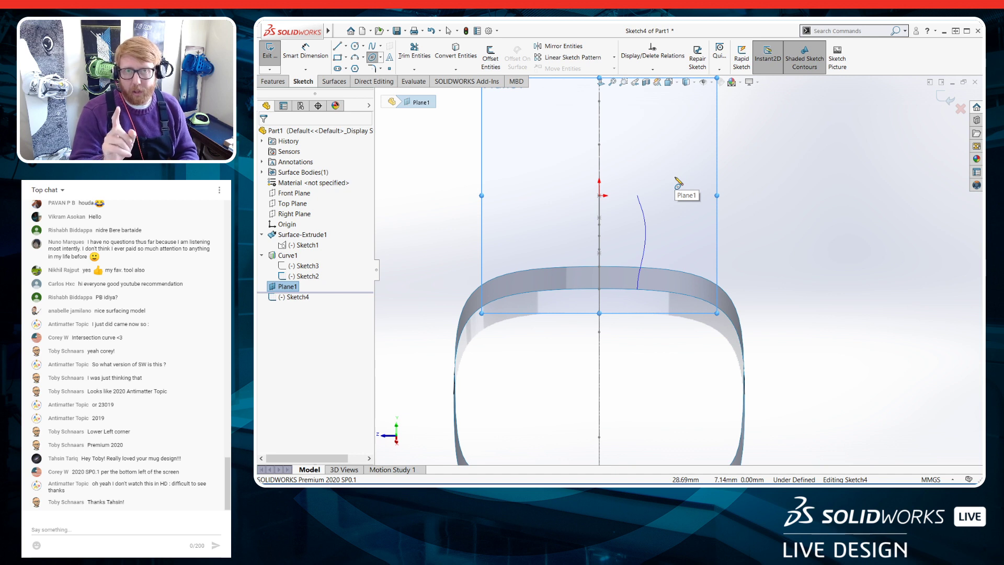
scroll(678, 183, down, 1)
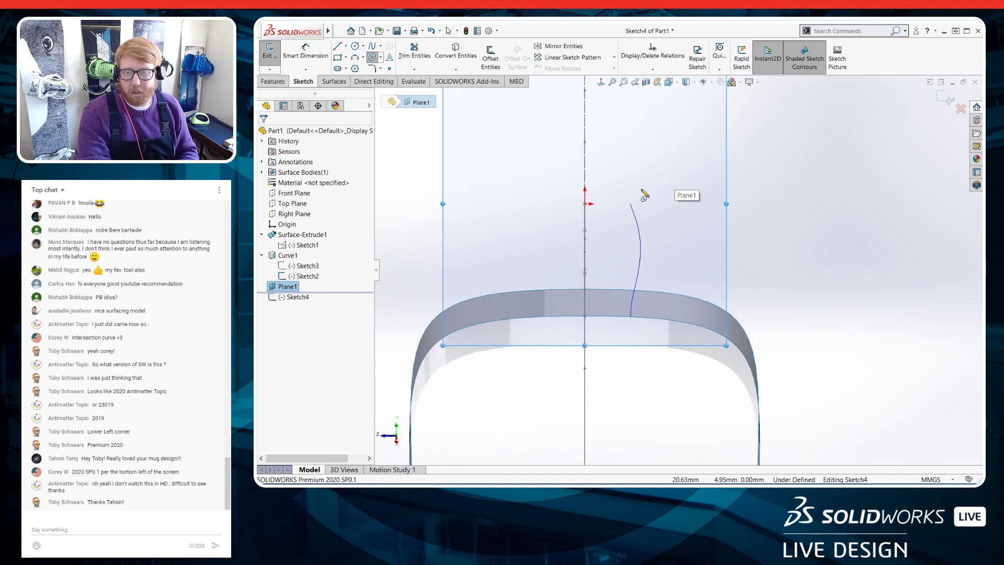
click(600, 194)
click(645, 189)
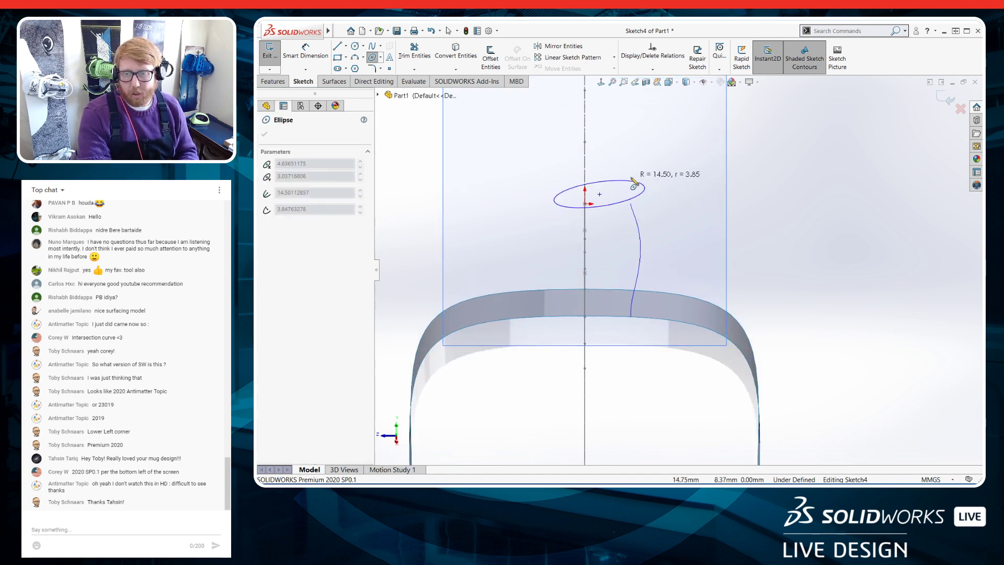
click(599, 159)
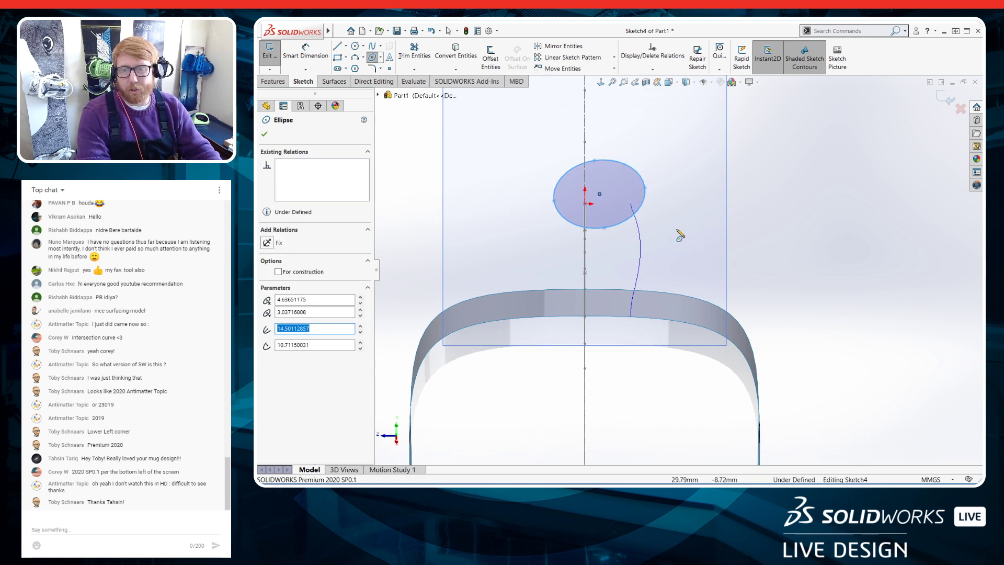
key(Escape)
Examine how the ellipse sits relative to the Sketch2 spline and the projected curve
scroll(674, 236, down, 2)
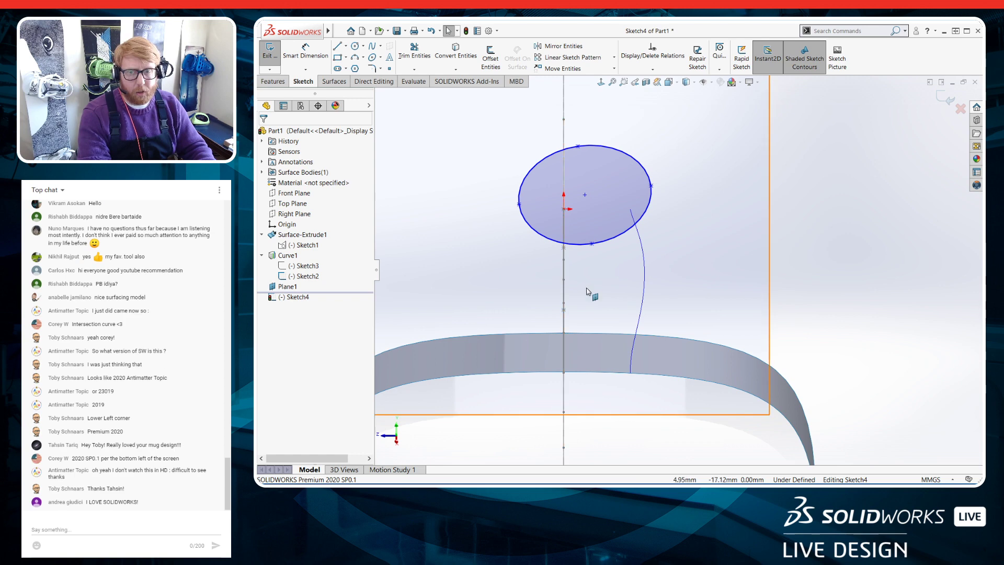
middle_drag(589, 291, 558, 226)
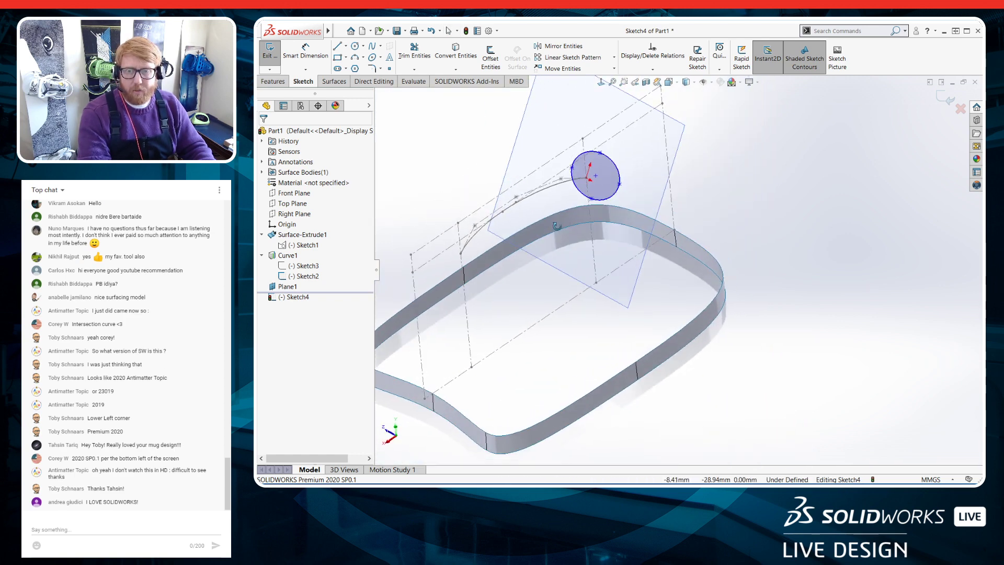
scroll(590, 193, down, 4)
scroll(633, 190, down, 2)
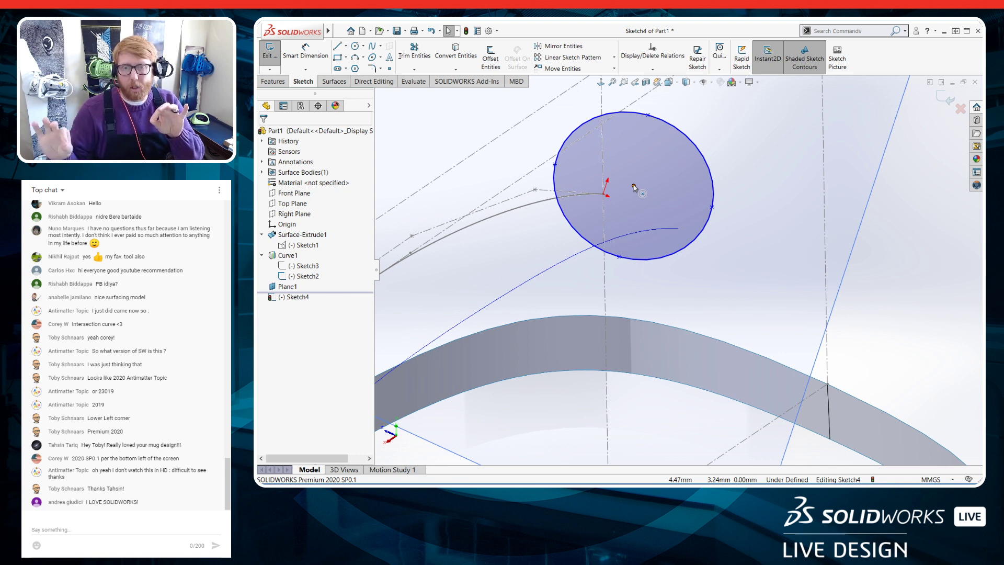
click(635, 188)
scroll(747, 335, up, 4)
middle_drag(734, 309, 700, 263)
scroll(664, 233, up, 2)
middle_drag(653, 222, 635, 213)
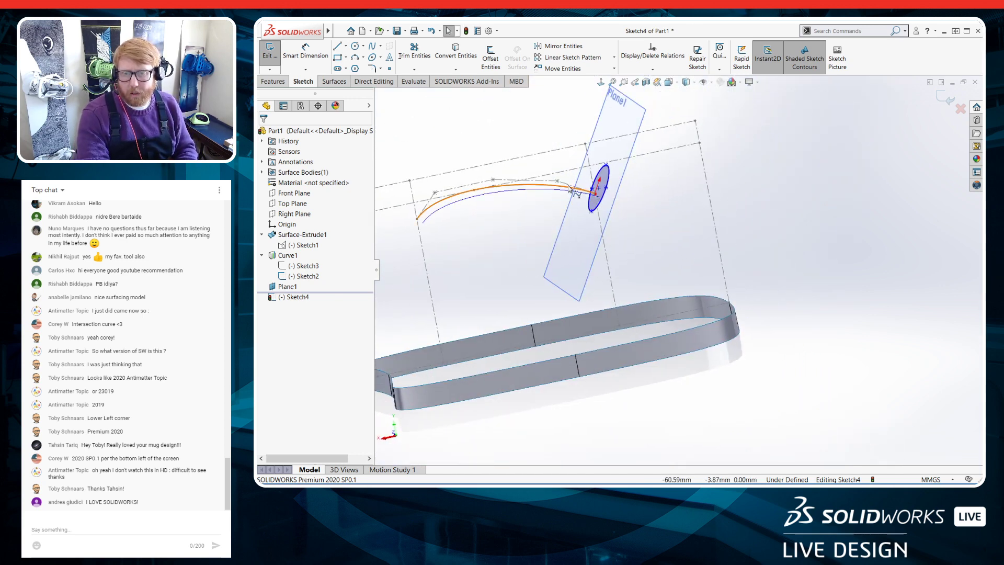
middle_drag(580, 172, 638, 165)
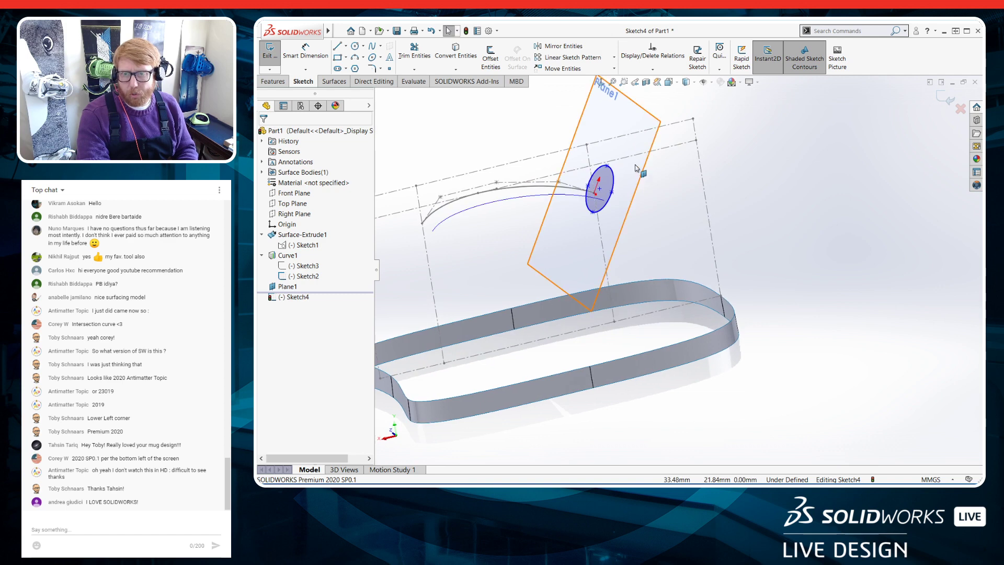
Add a Pierce relation between the ellipse's center point and the Sketch2 style spline
scroll(597, 205, down, 5)
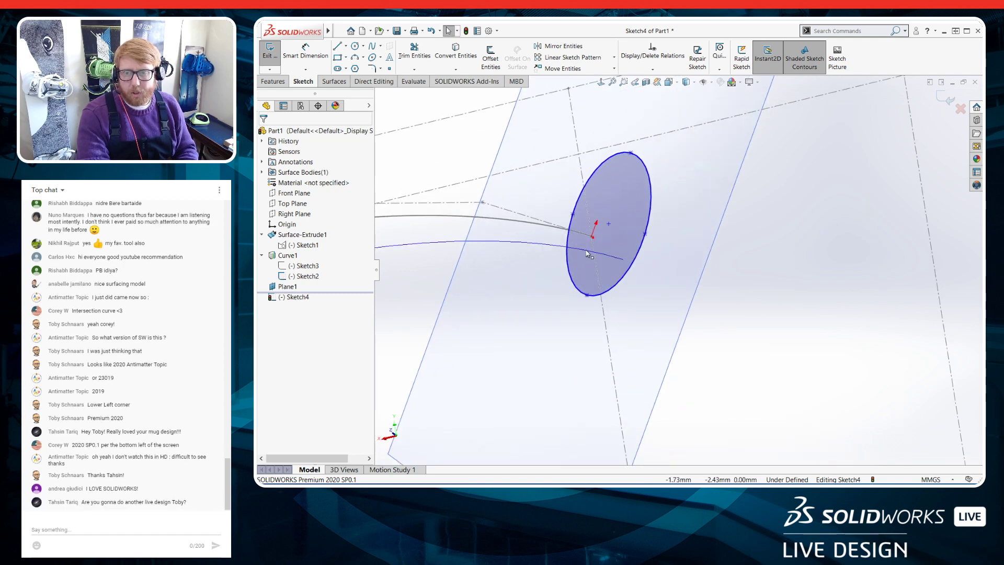
middle_drag(588, 252, 606, 251)
scroll(510, 239, up, 3)
scroll(511, 239, down, 5)
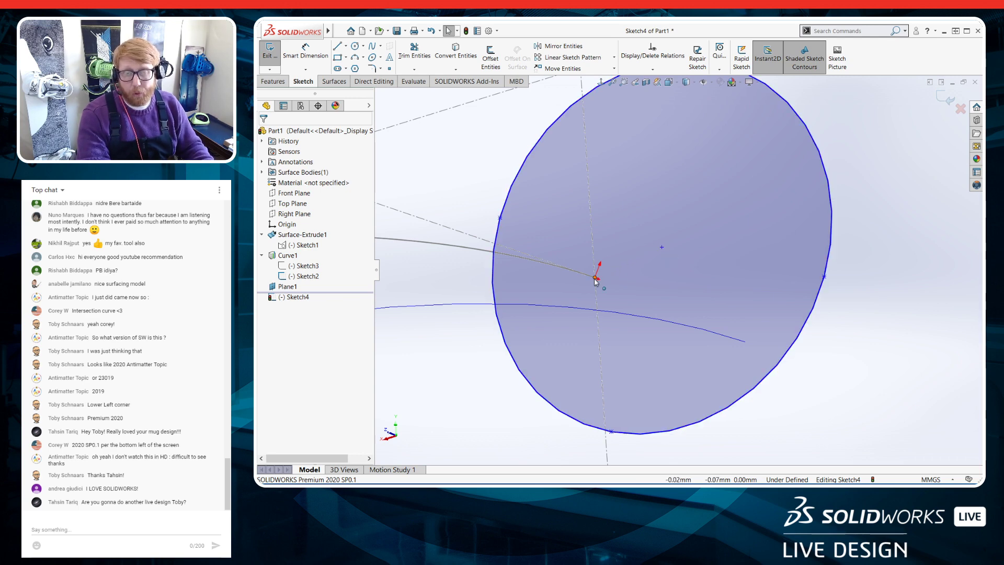
scroll(595, 281, up, 3)
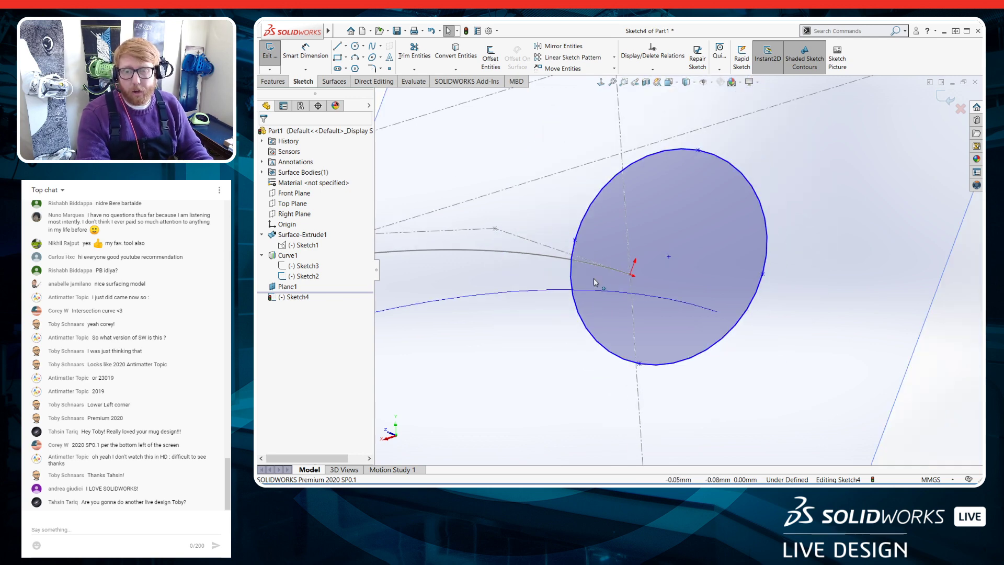
click(669, 258)
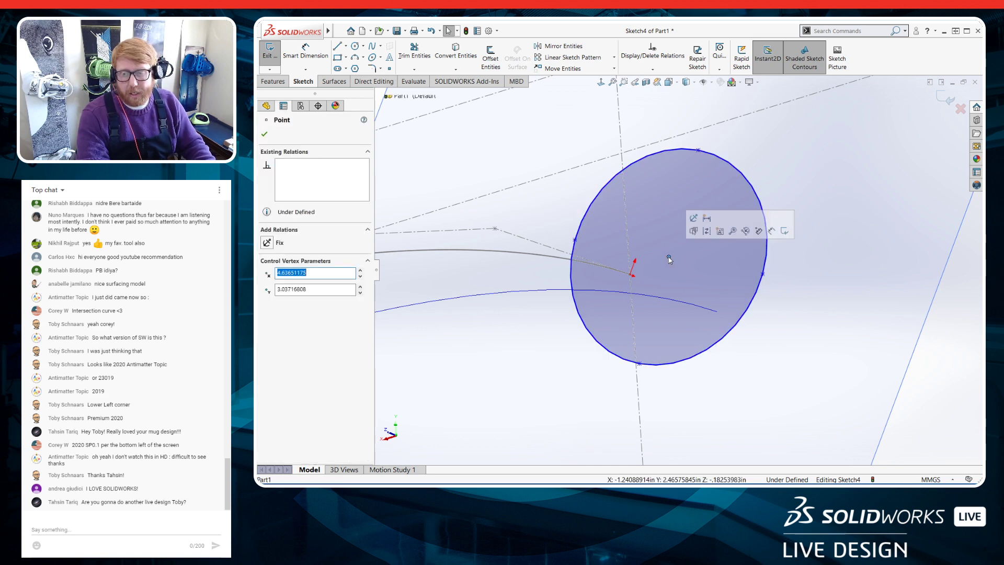
ctrl+click(548, 259)
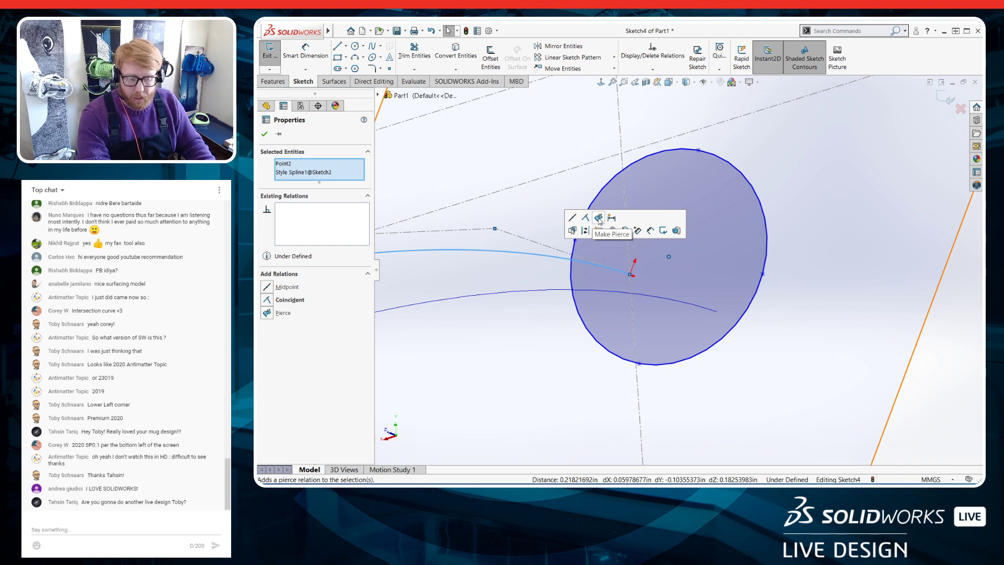
click(599, 218)
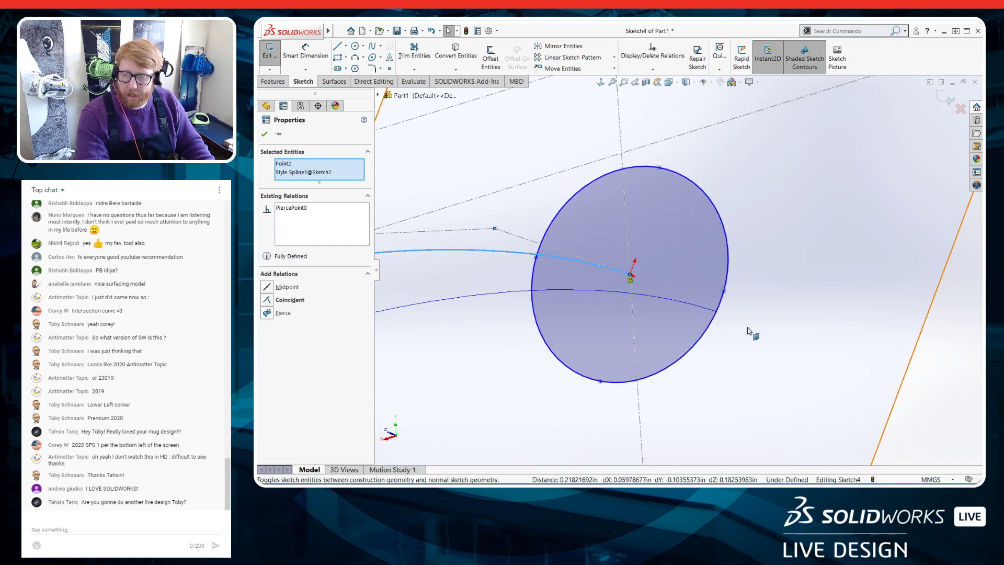
Stretch the ellipse by its major-axis point and add a Pierce relation between that point and the projected curve
middle_drag(728, 343, 661, 281)
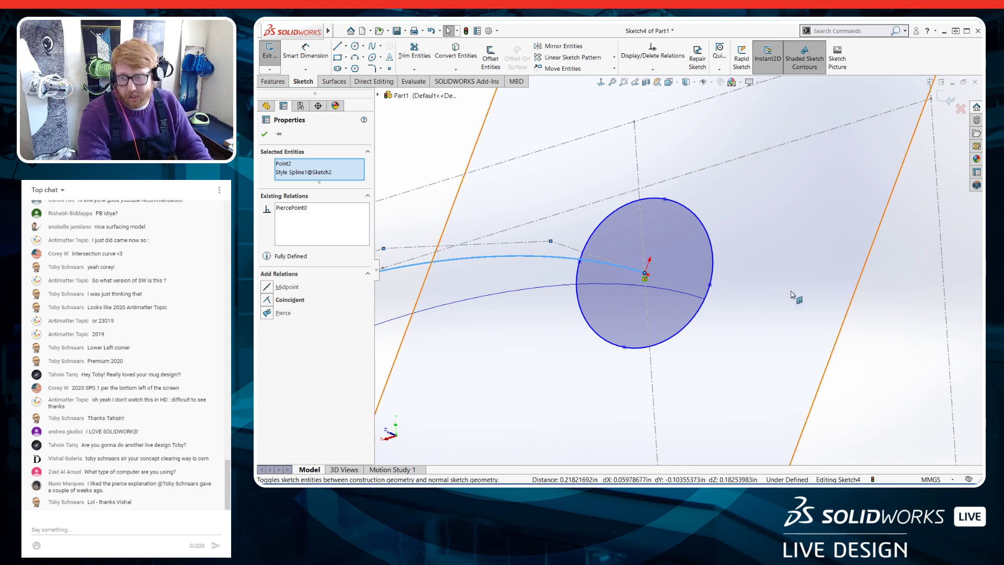
drag(711, 286, 729, 274)
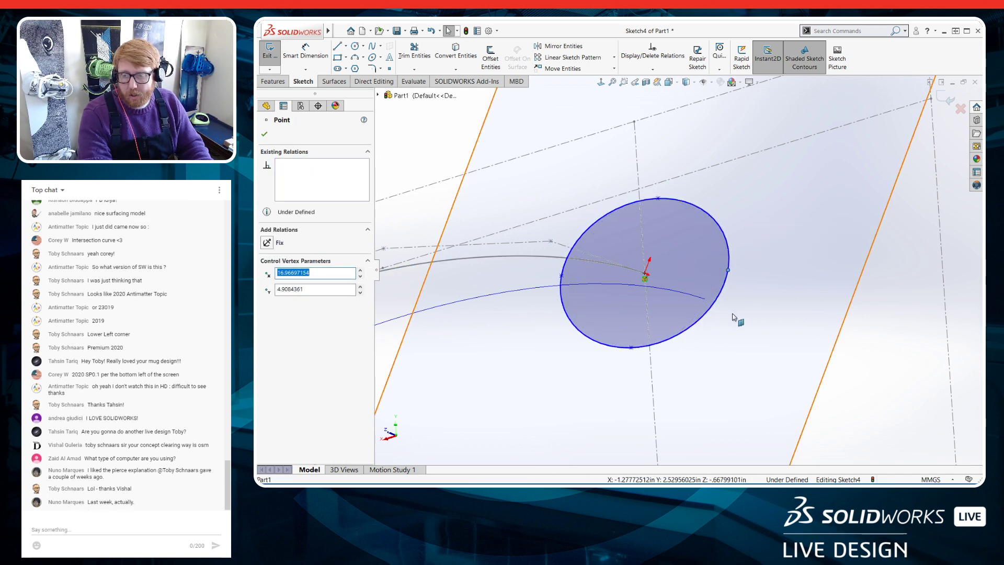
ctrl+click(689, 297)
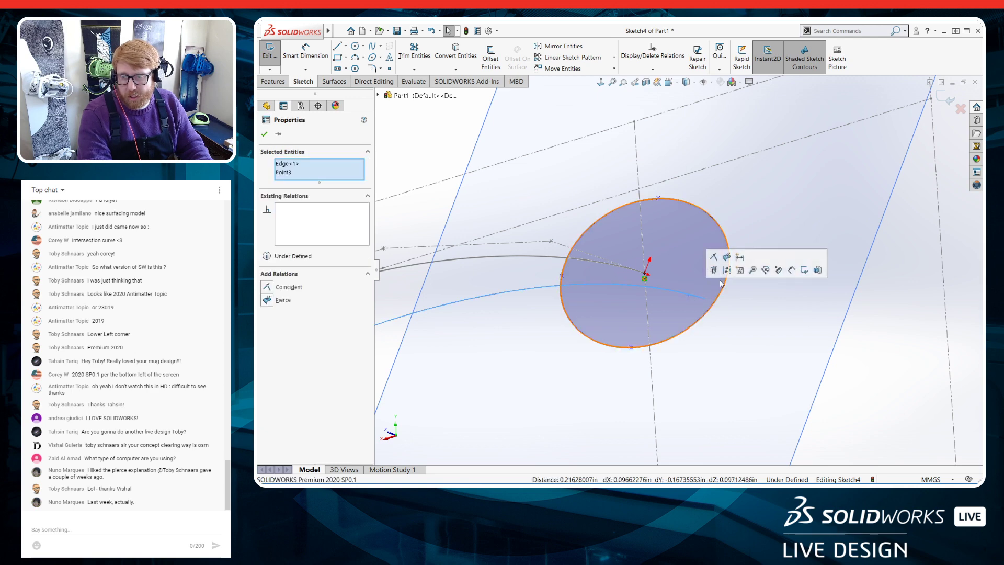
click(727, 257)
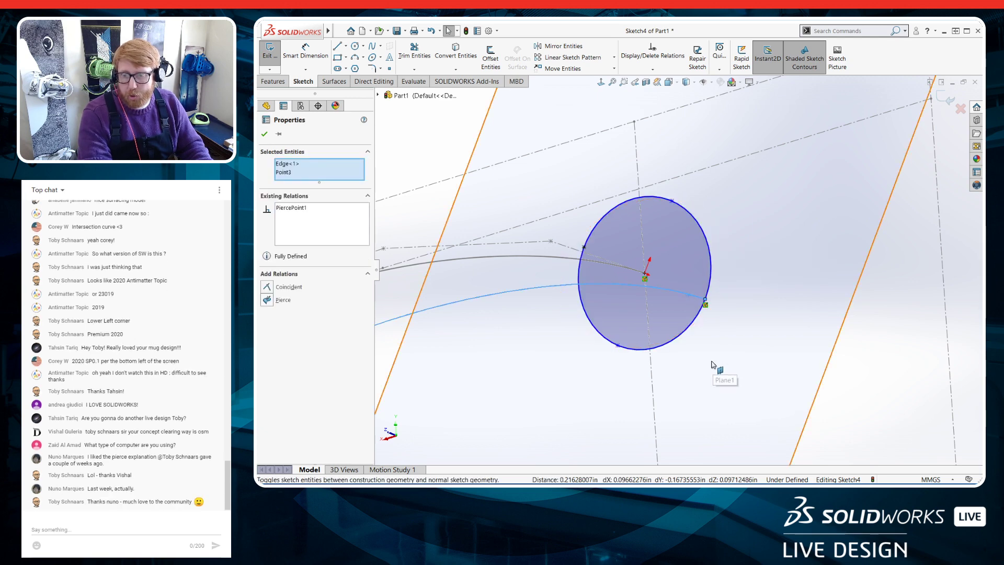
Dimension the ellipse's minor axis between its two opposite axis points and set it to 20 mm
mouse_move(715, 365)
middle_down()
mouse_move(724, 377)
mouse_move(688, 340)
mouse_move(701, 352)
middle_up()
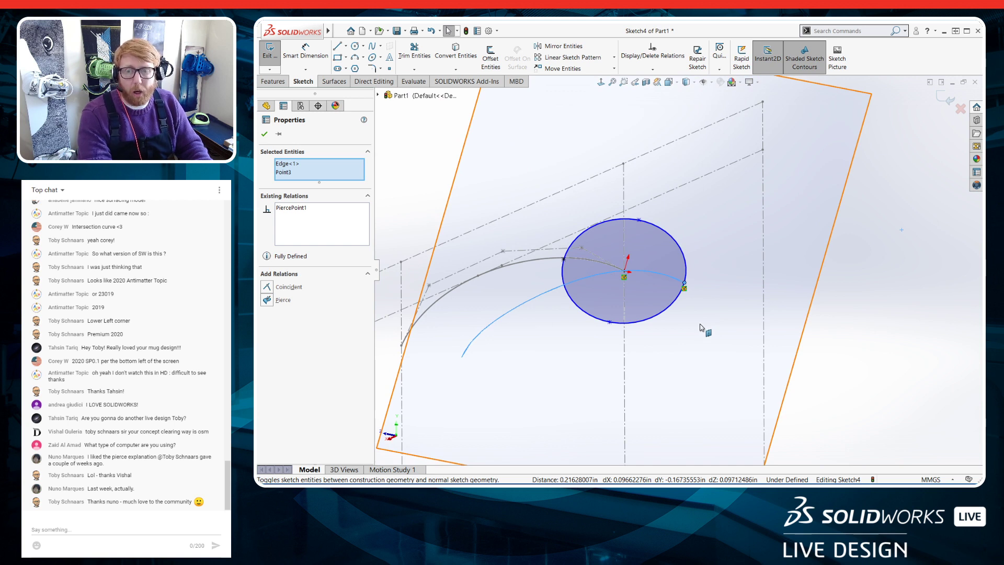
click(640, 220)
click(610, 322)
click(702, 302)
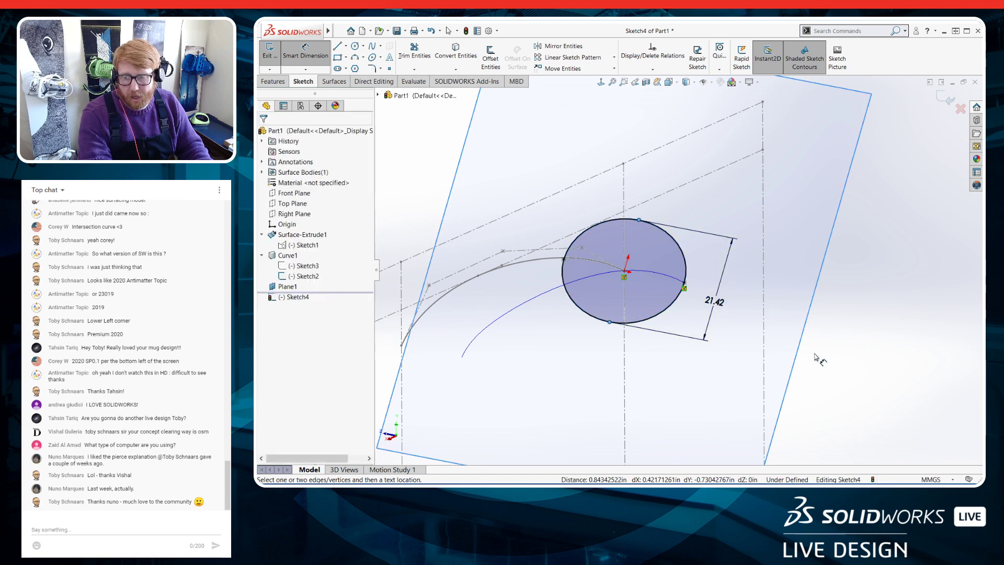
text(20)
key(Return)
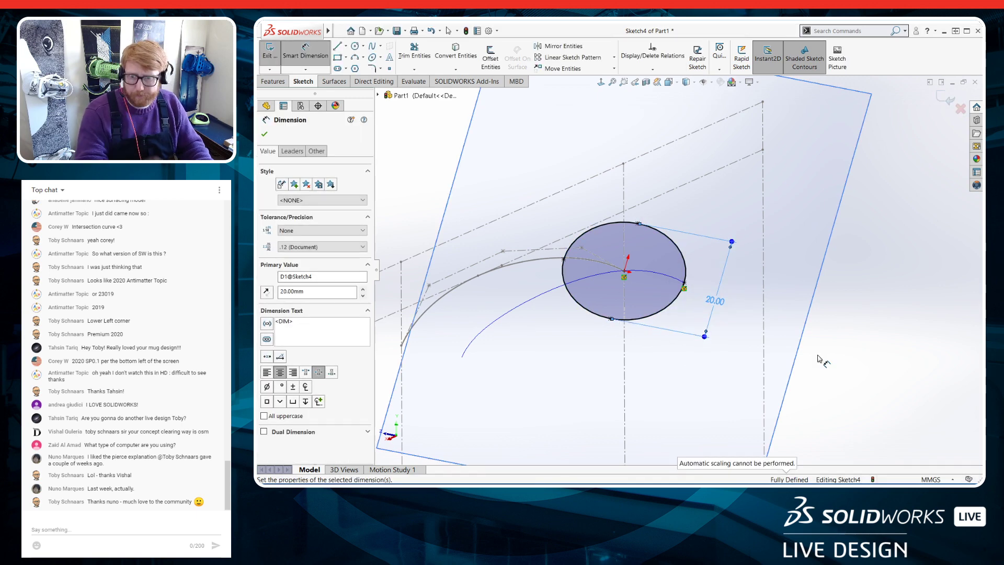
middle_drag(657, 354, 675, 238)
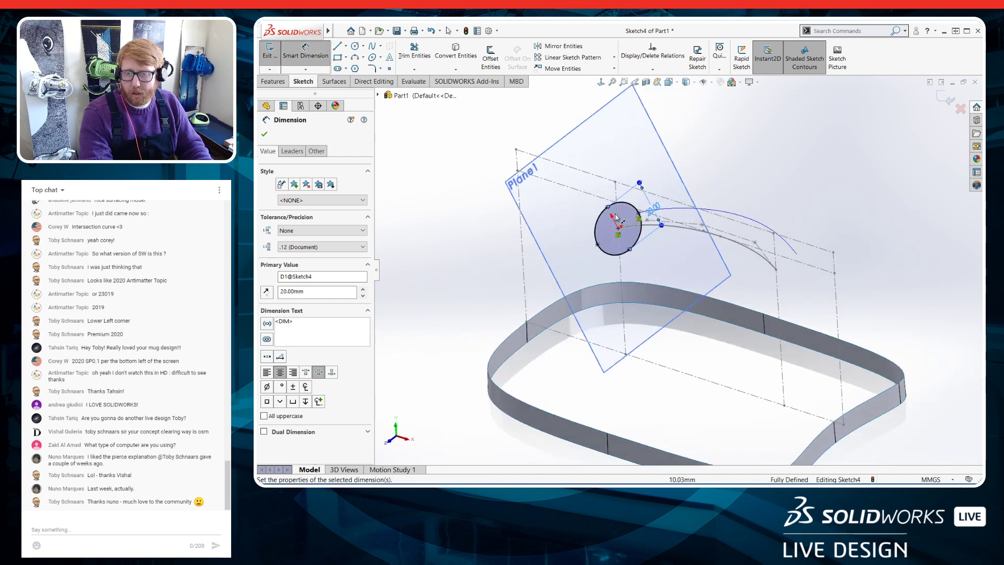
scroll(665, 194, down, 2)
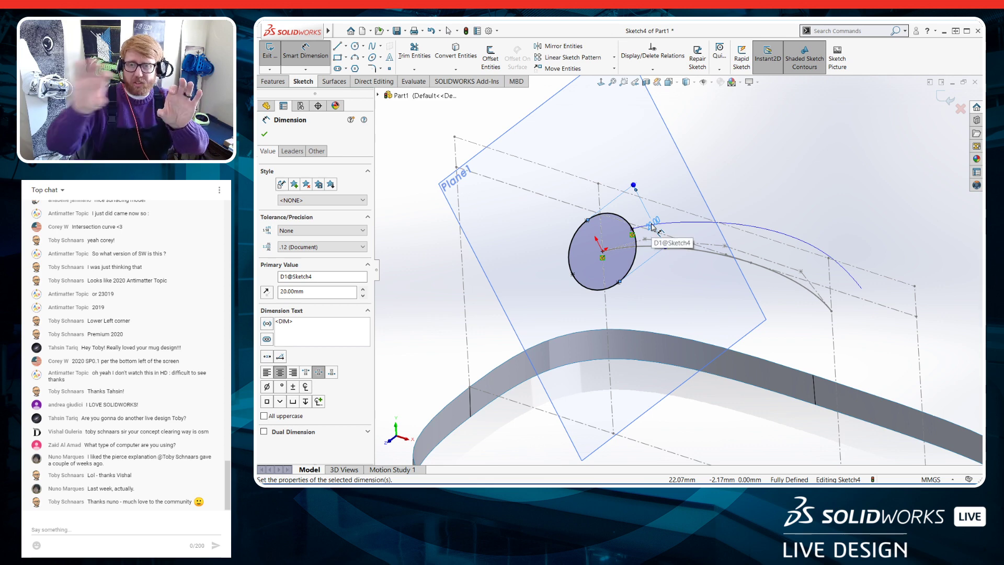
Finish the ellipse sketch and hide Plane1
middle_drag(693, 246, 663, 346)
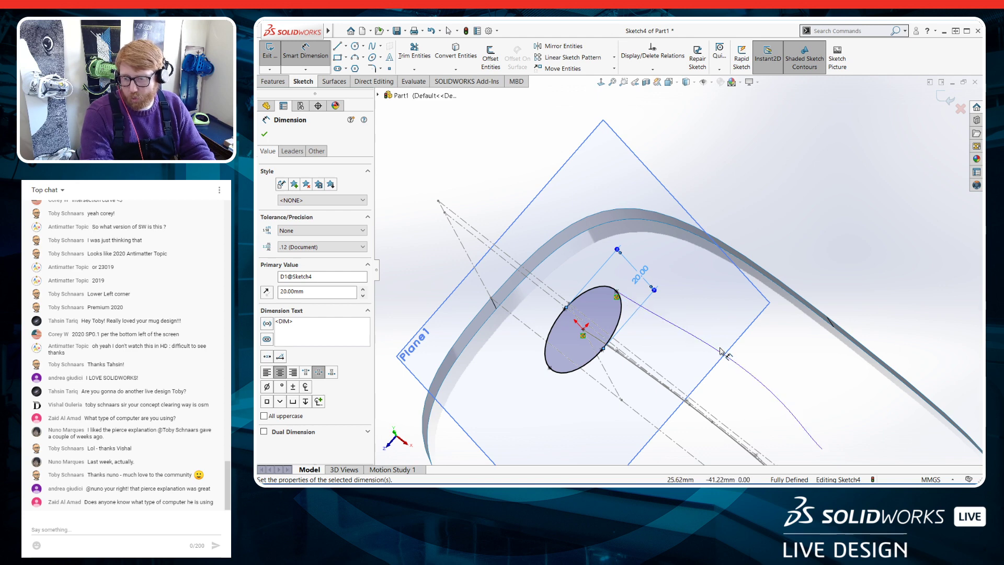
middle_drag(749, 378, 584, 122)
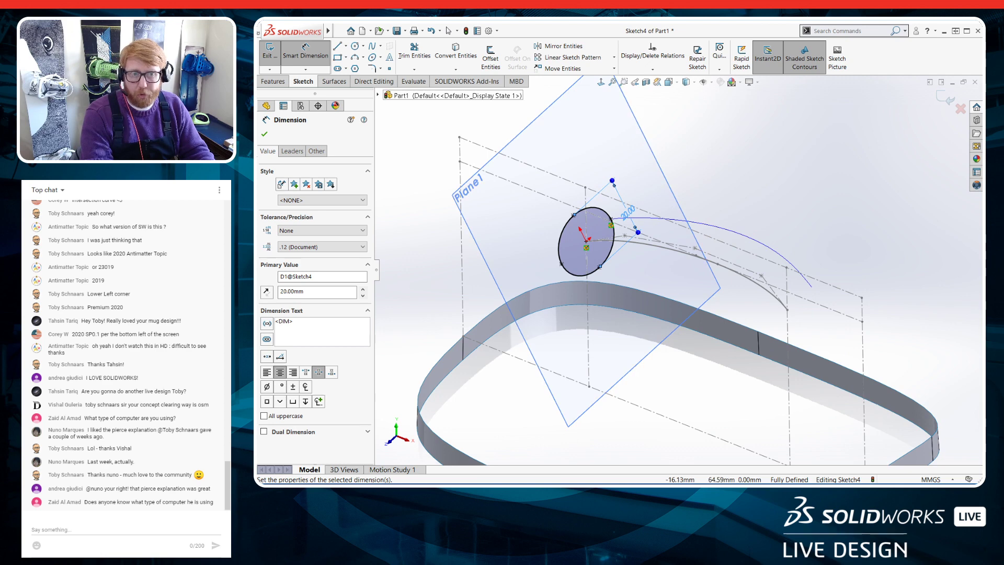
click(273, 54)
click(539, 140)
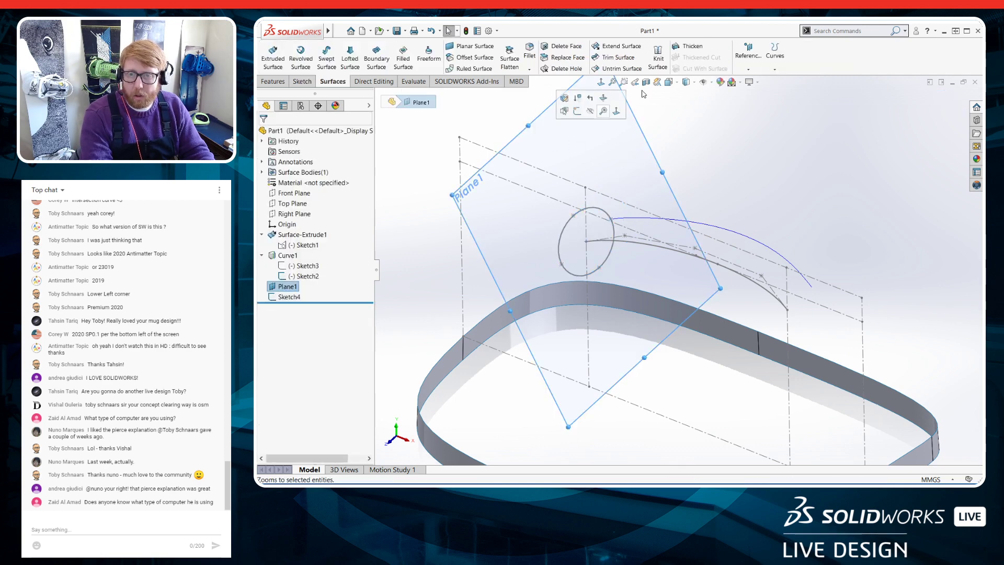
click(591, 111)
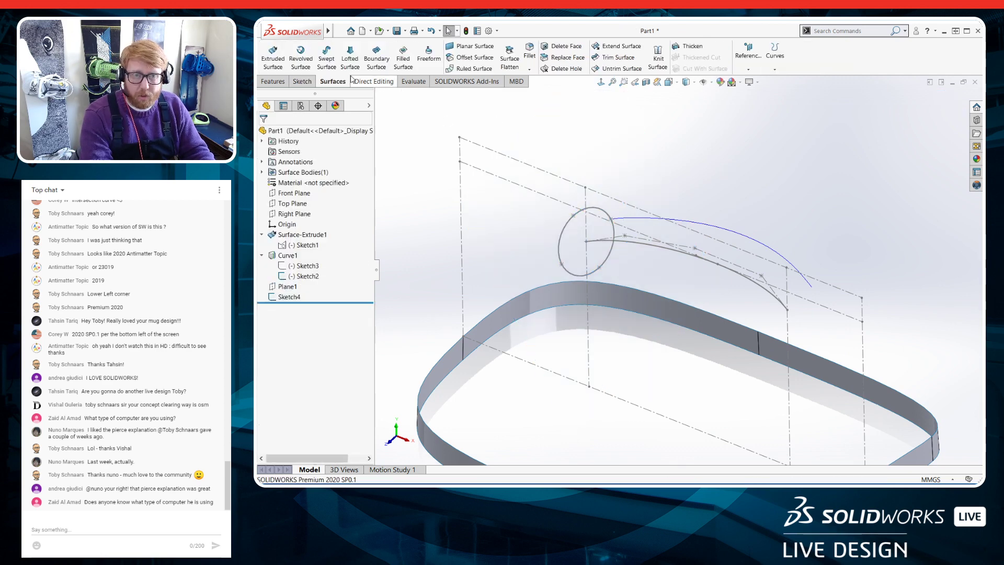
Create a swept surface with the ellipse sketch as profile, the Sketch2 spline as path and the projected Curve1 as guide curve
click(335, 68)
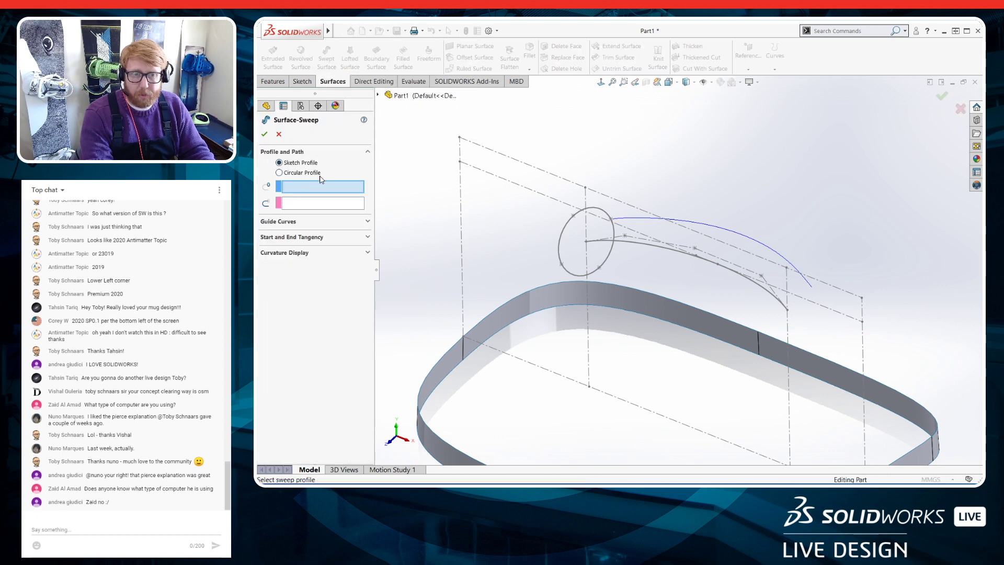
click(560, 238)
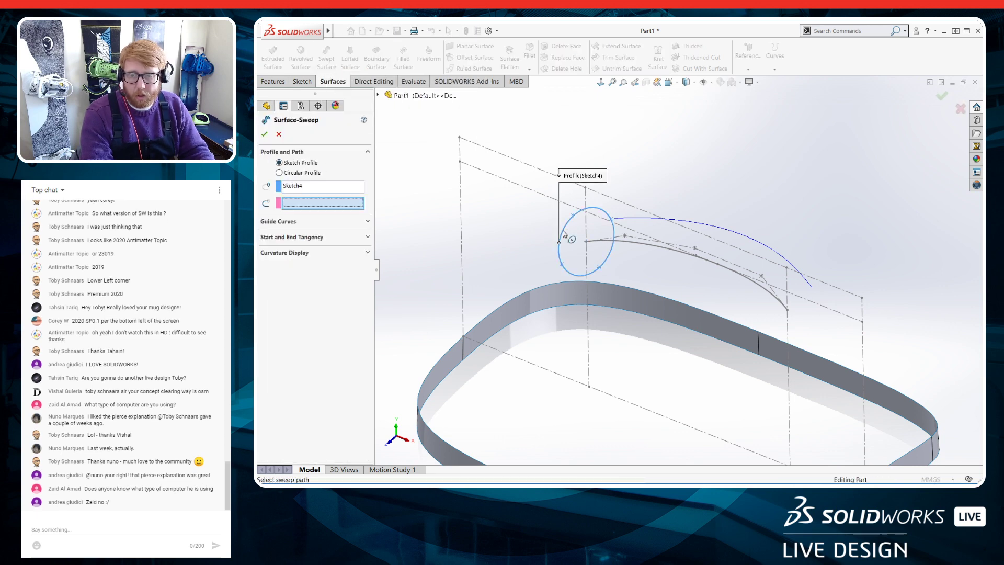
click(669, 251)
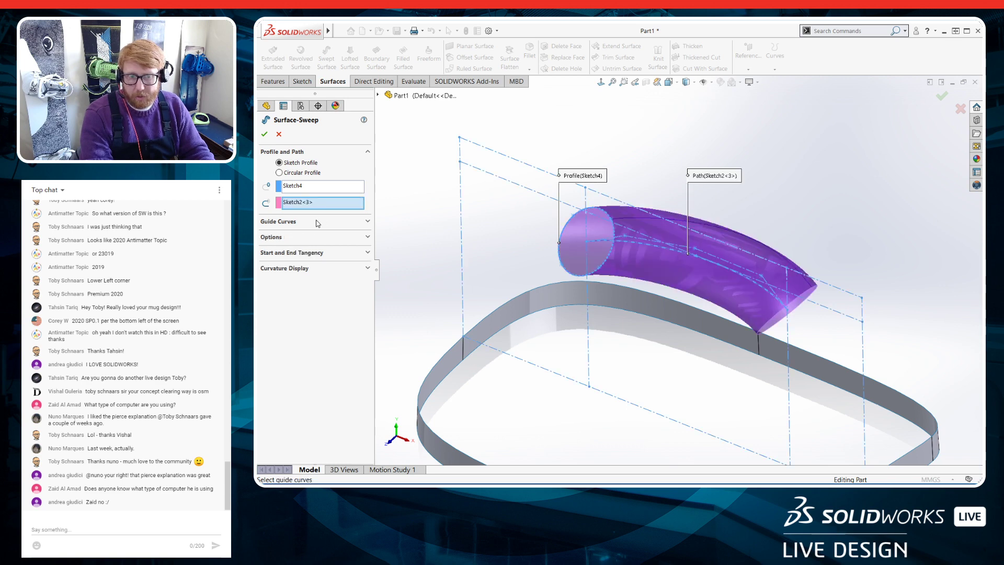
click(314, 223)
middle_drag(667, 183, 702, 316)
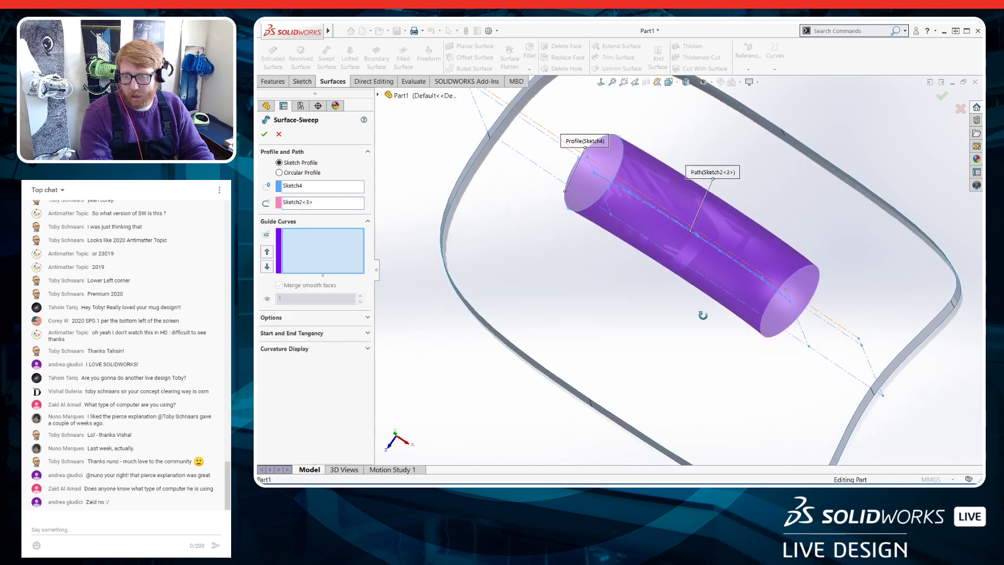
scroll(764, 199, down, 3)
click(754, 223)
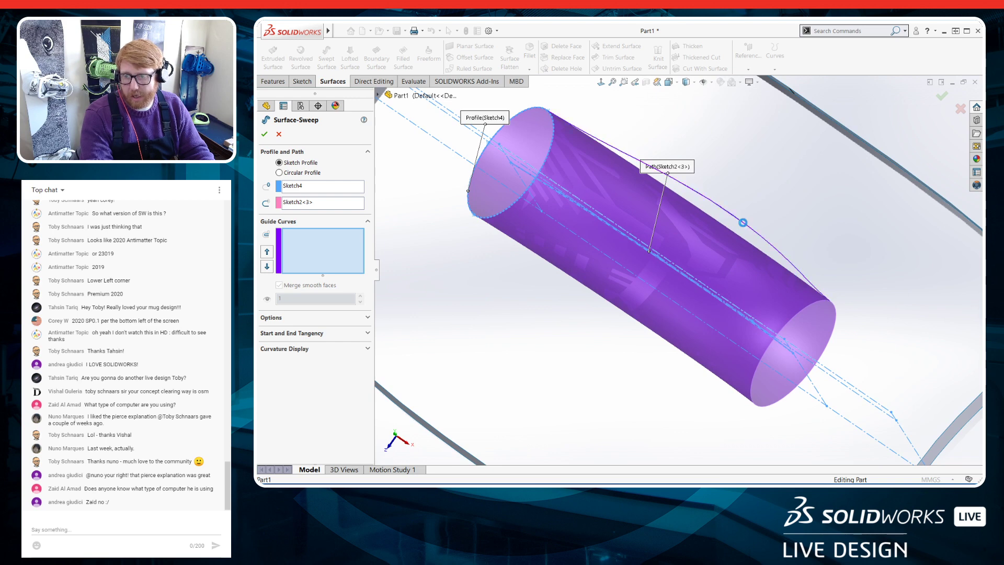
middle_drag(674, 371, 719, 234)
key(f)
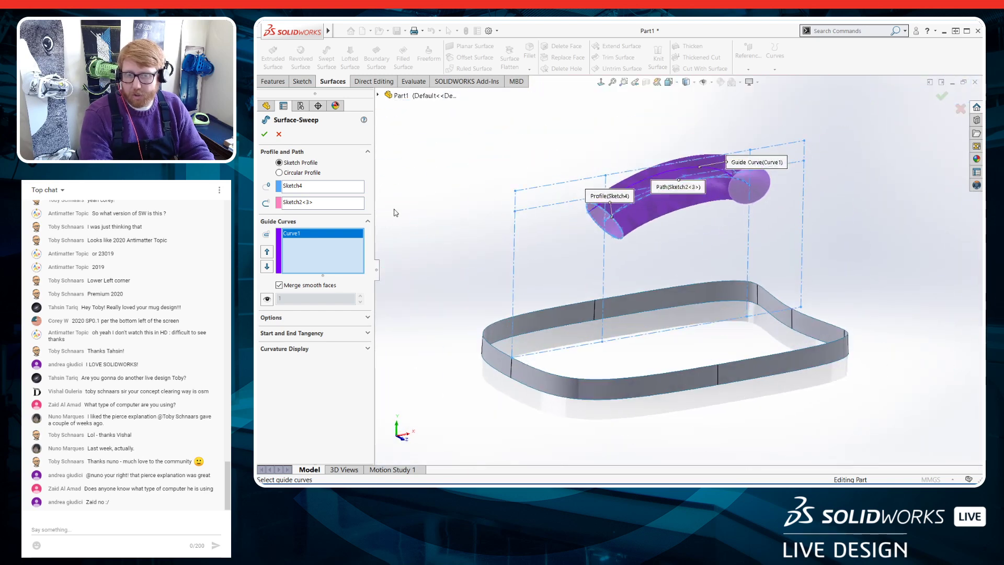
key(Return)
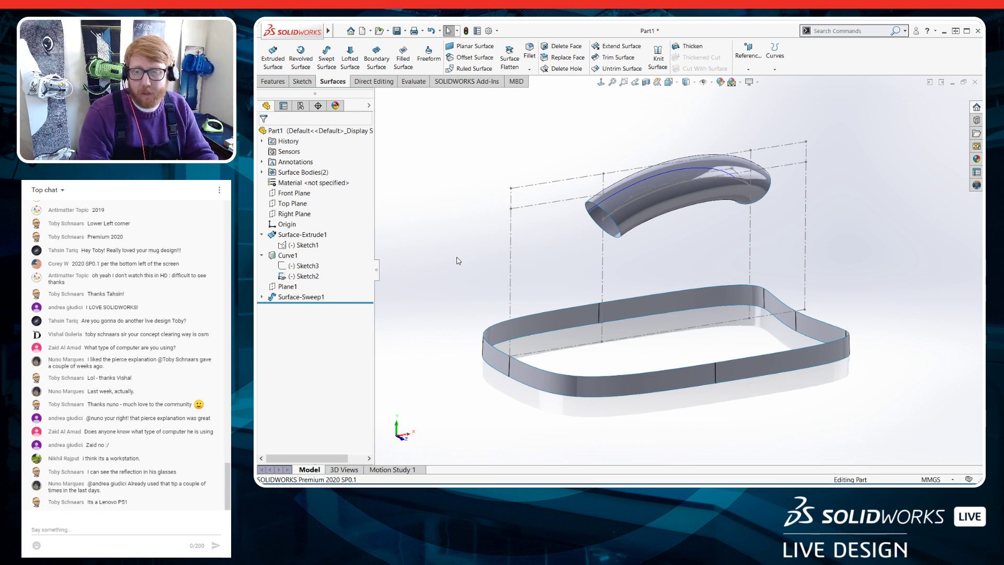
Hide all sketches and curves so only the swept and extruded surfaces are displayed
scroll(752, 268, up, 2)
middle_drag(752, 268, 750, 254)
scroll(721, 232, down, 1)
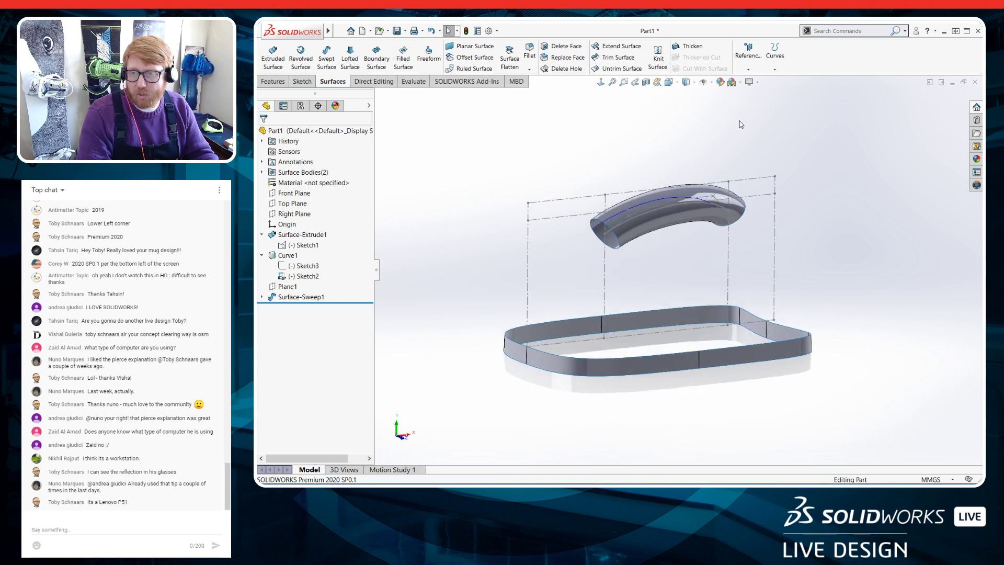
middle_drag(709, 130, 709, 150)
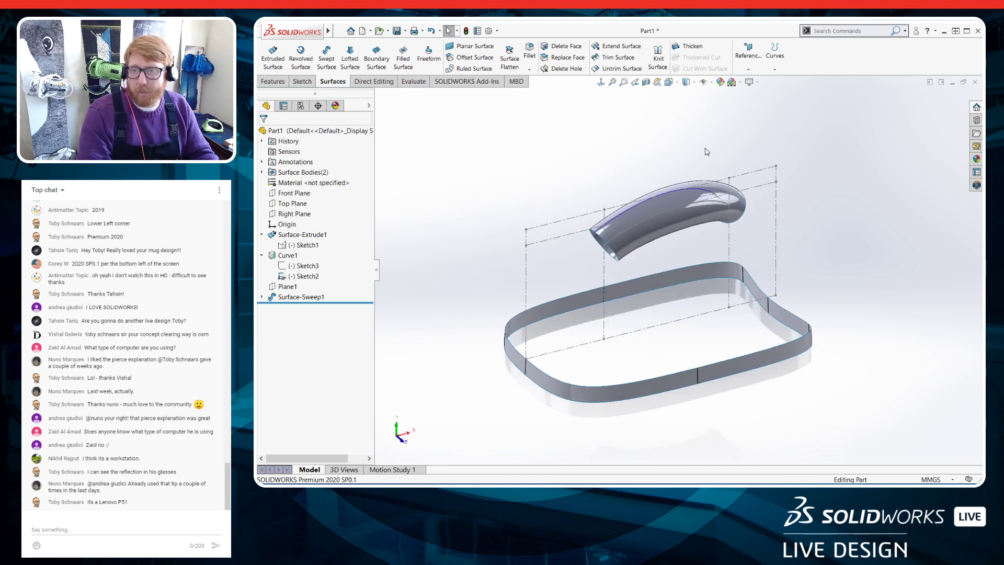
click(703, 82)
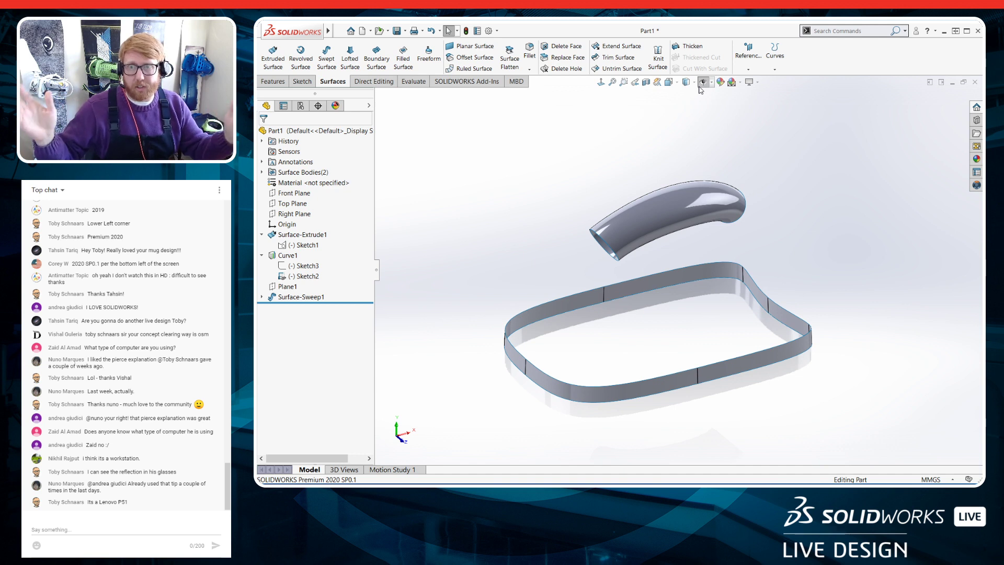
scroll(691, 156, down, 1)
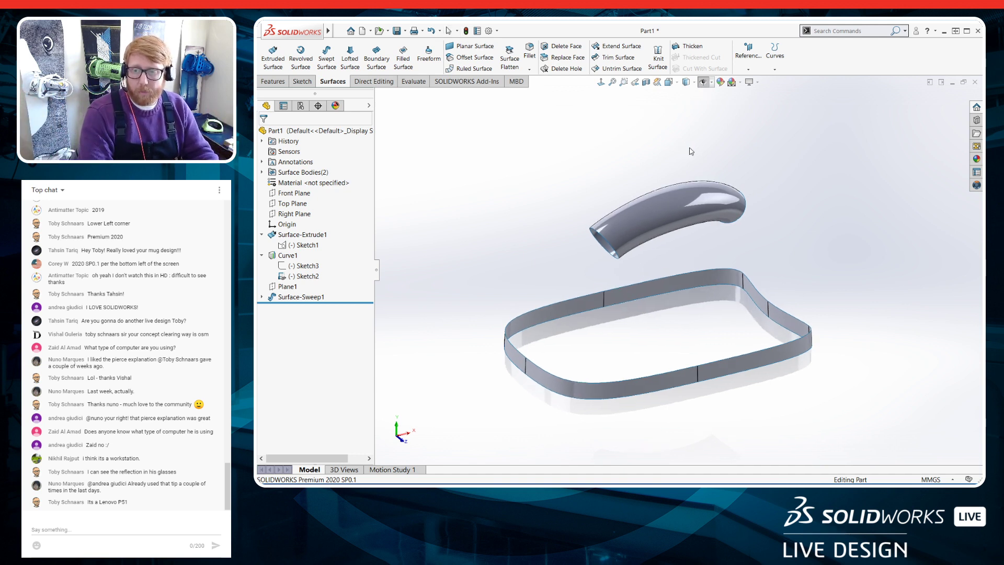
scroll(656, 252, down, 1)
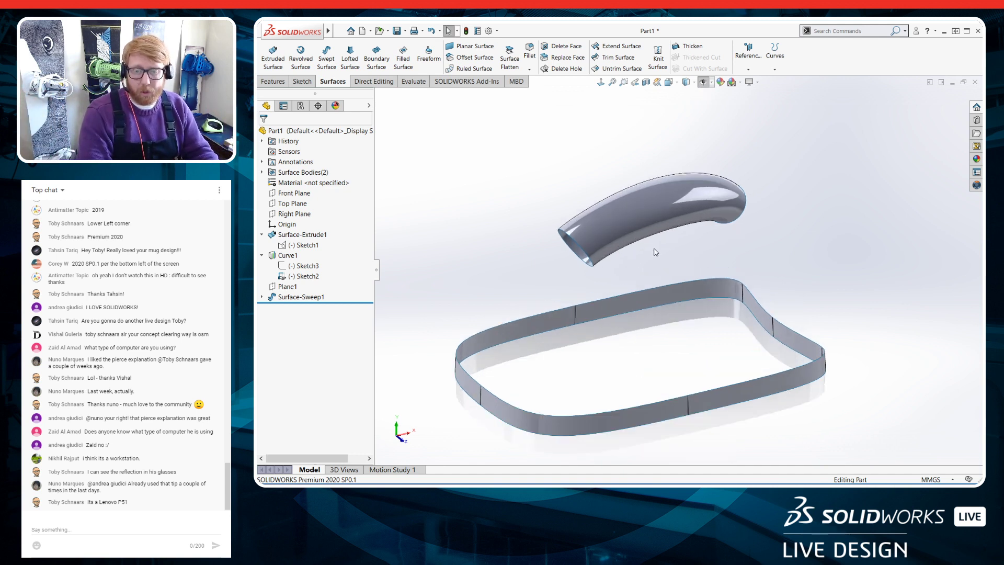
Split the swept surface's face along the Front Plane with an Intersection split line
click(300, 194)
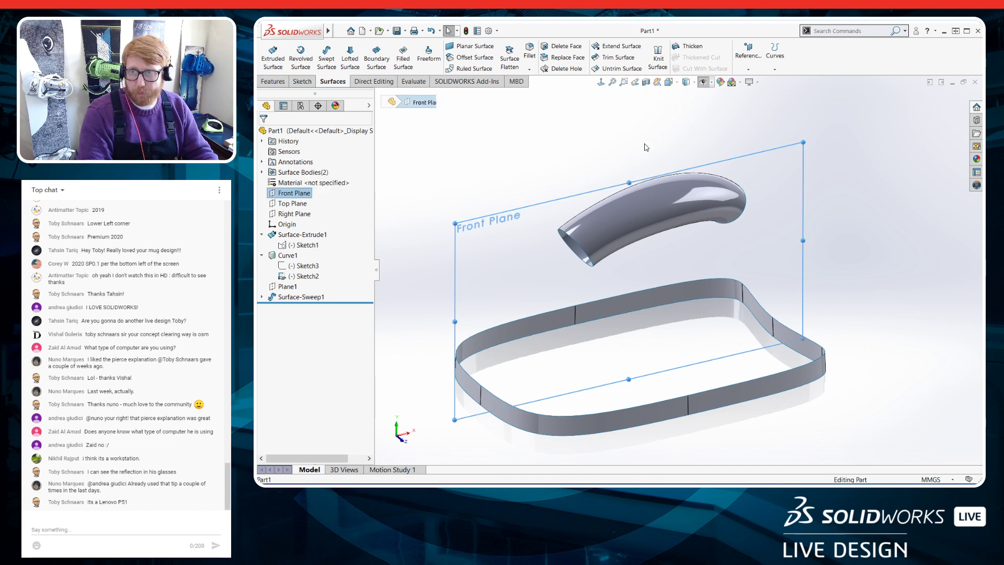
click(776, 58)
click(779, 81)
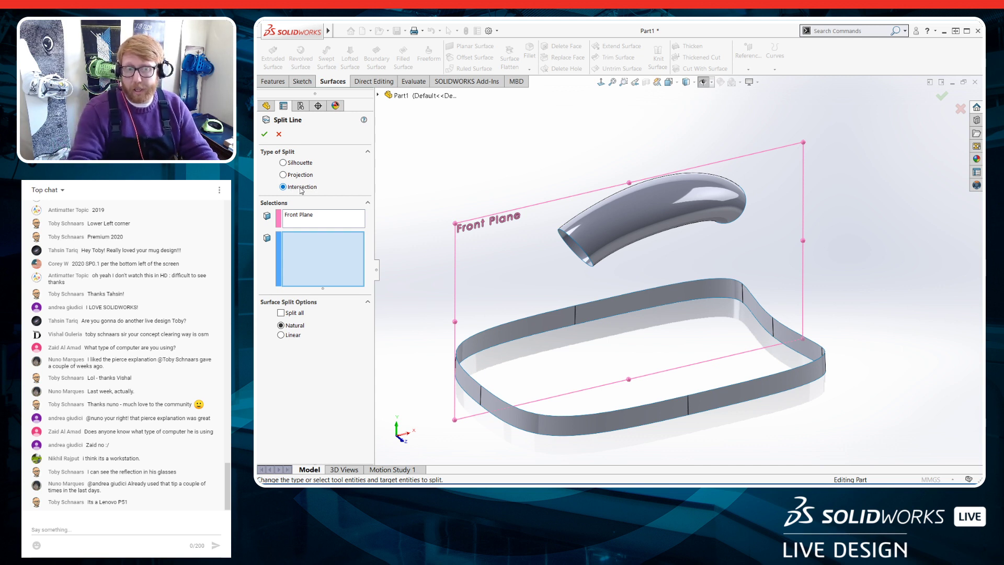
click(619, 236)
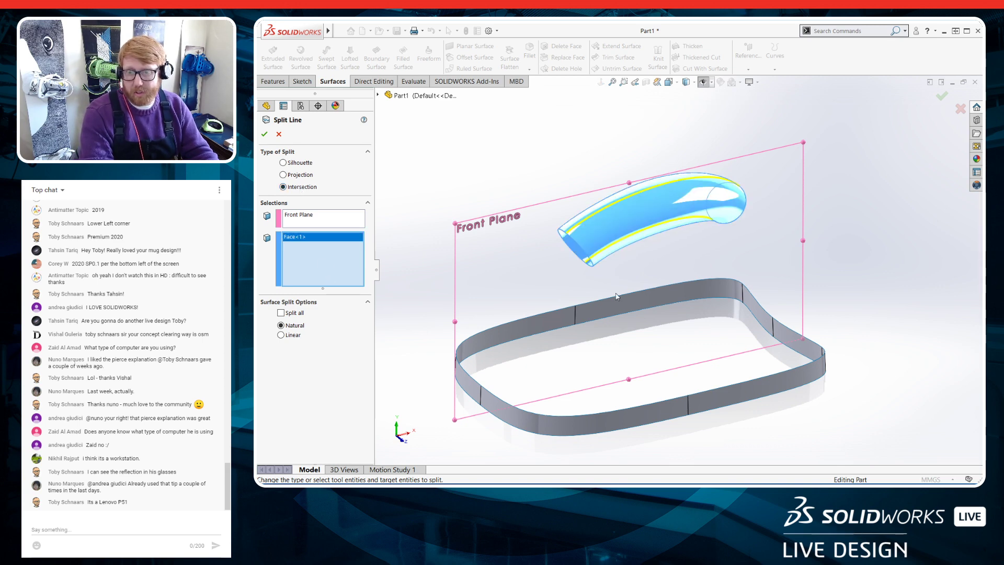
middle_drag(621, 246, 512, 196)
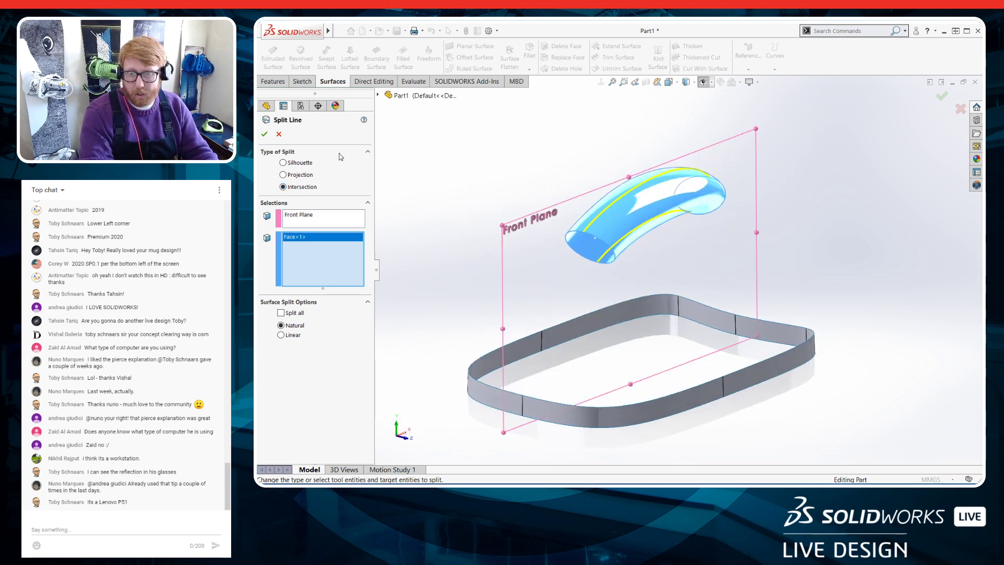
key(Return)
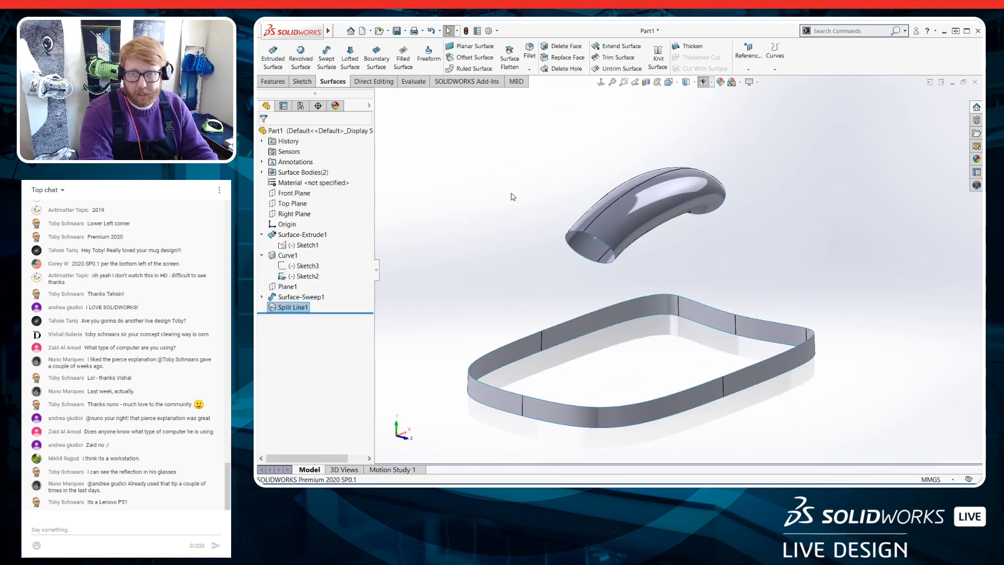
Check the split swept surface and show the hidden sketches and curves again
click(611, 225)
click(547, 288)
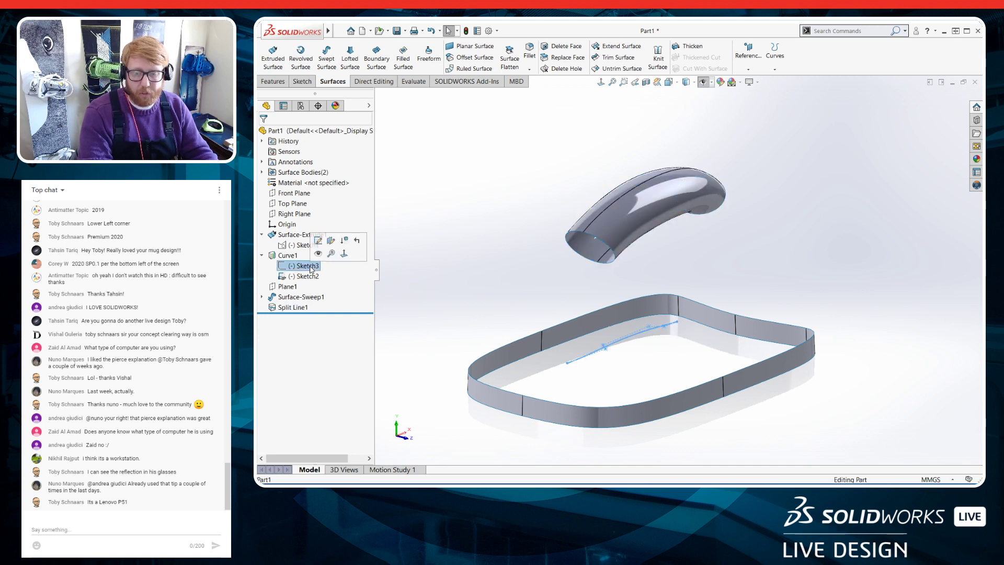
click(702, 82)
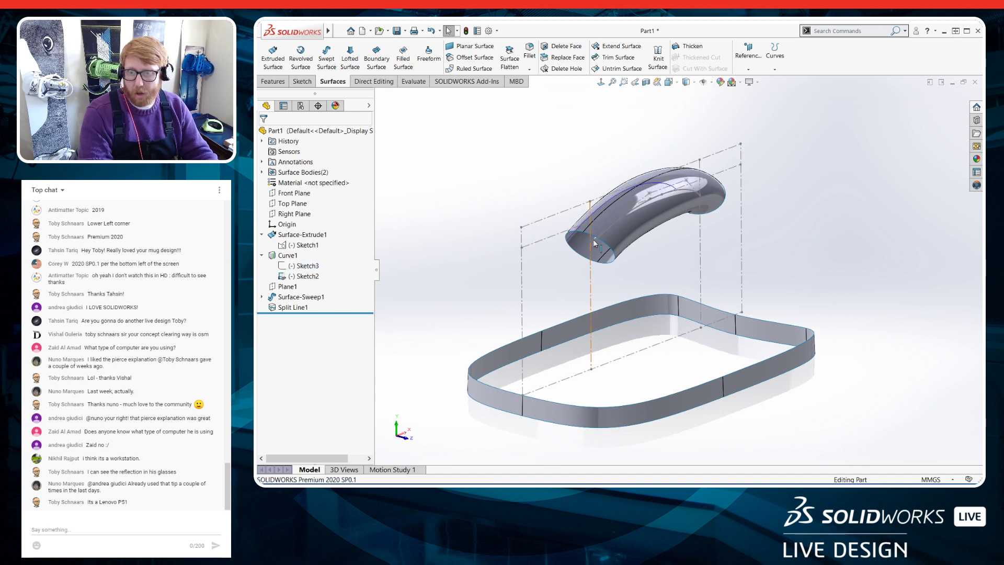
Add a Projection split line that projects Sketch2 onto both faces of the swept surface
click(771, 59)
click(784, 82)
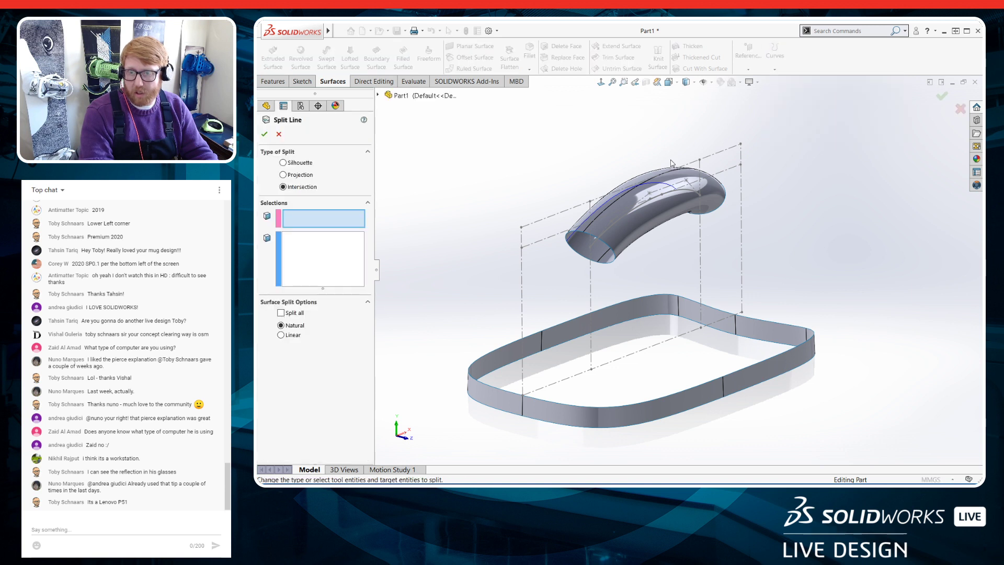
click(283, 176)
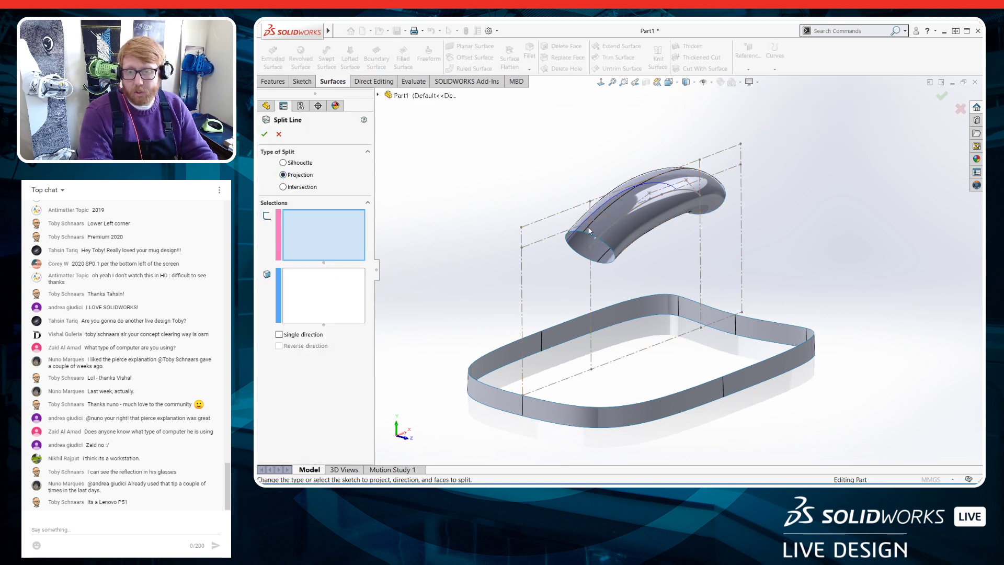
click(645, 203)
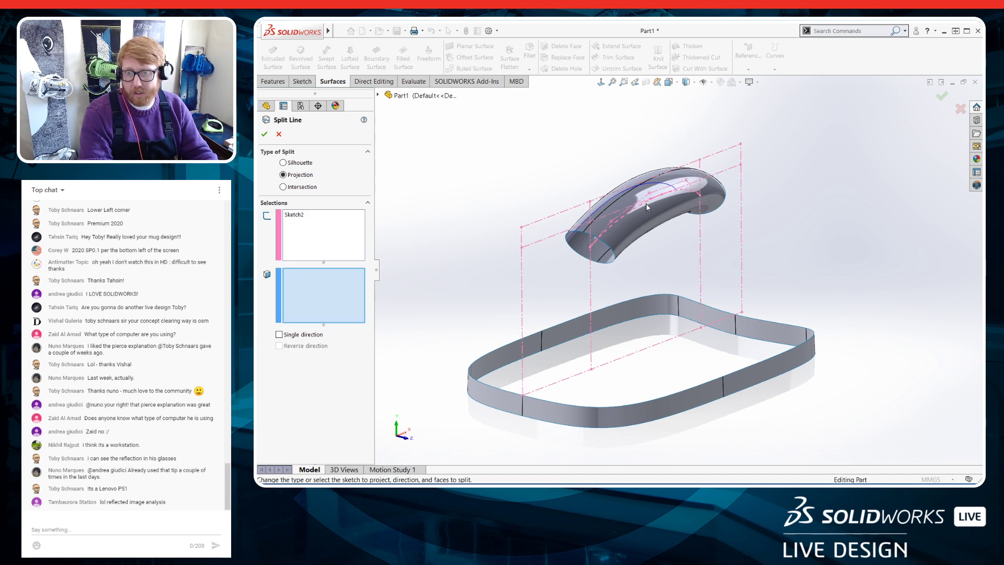
click(624, 234)
click(581, 250)
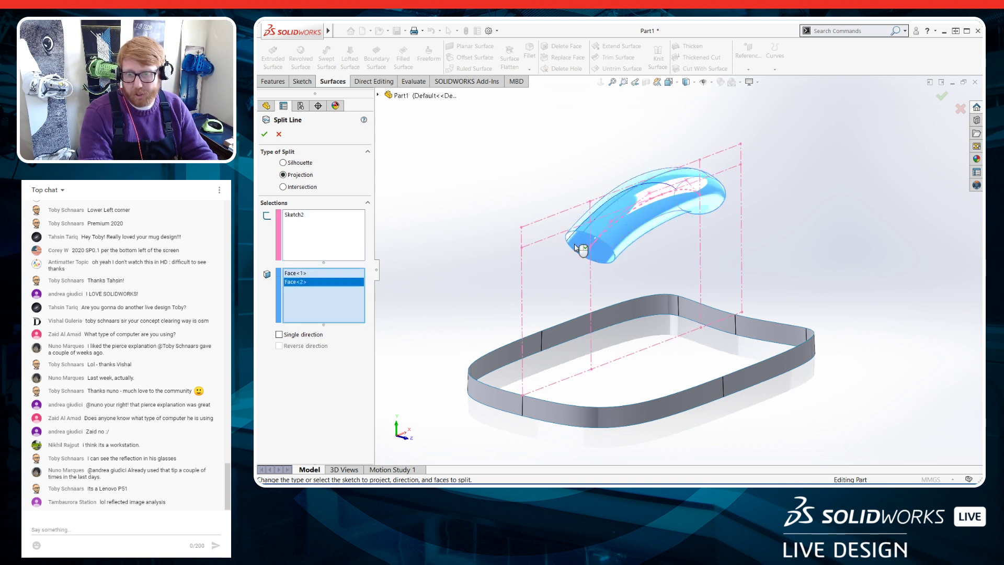
click(264, 135)
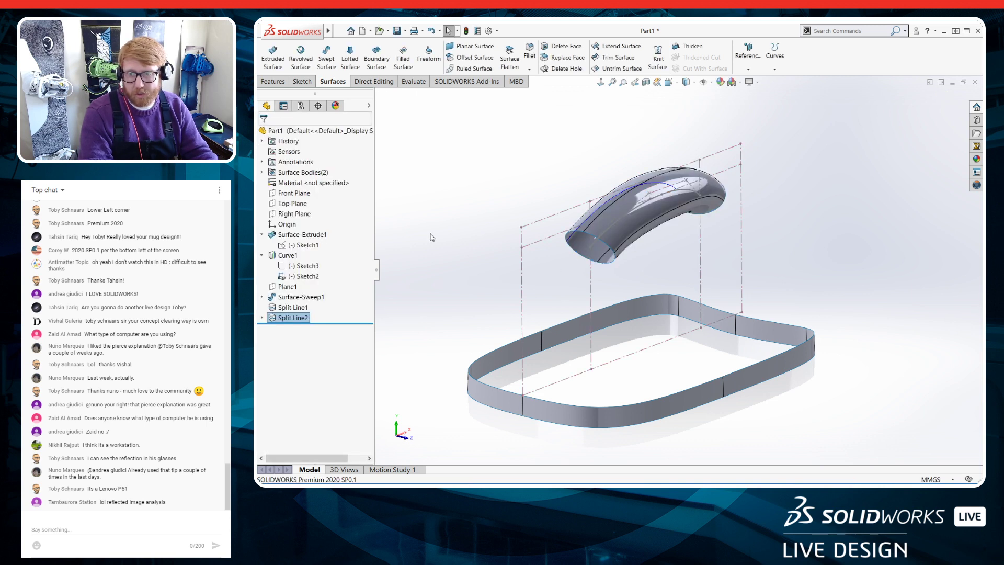
Check the newly split faces of the swept surface and hide Sketch2
click(633, 226)
click(584, 252)
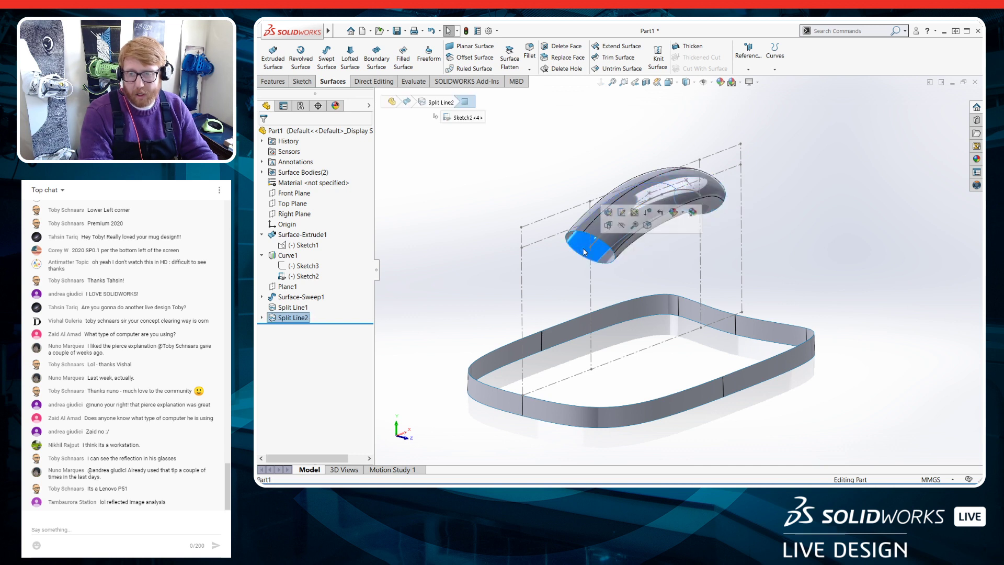
click(454, 186)
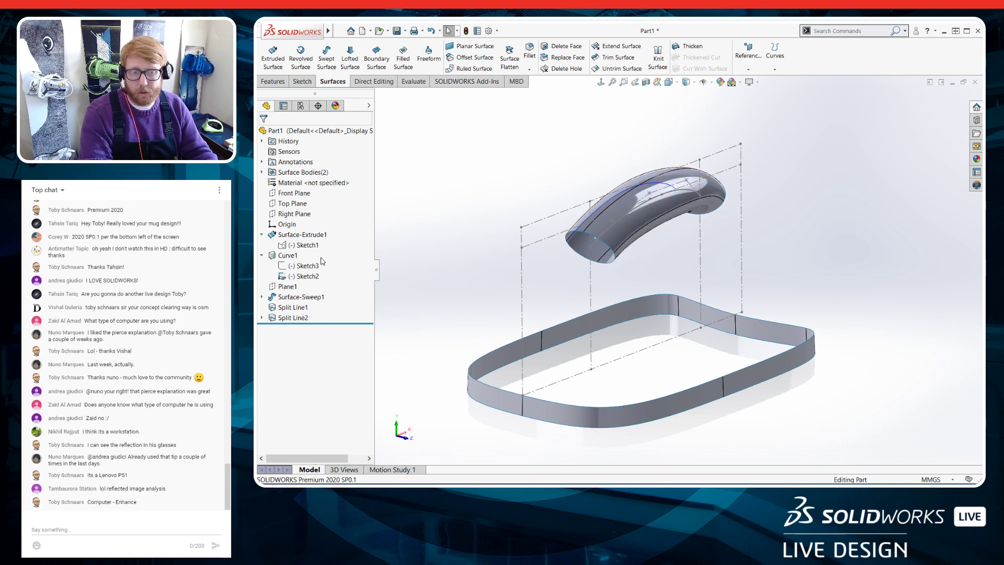
click(289, 278)
click(294, 264)
Examine the swept surface's split faces and the upper edge of the extruded outline below it
mouse_move(518, 319)
middle_down()
mouse_move(531, 284)
mouse_move(563, 291)
mouse_move(570, 282)
middle_up()
click(585, 226)
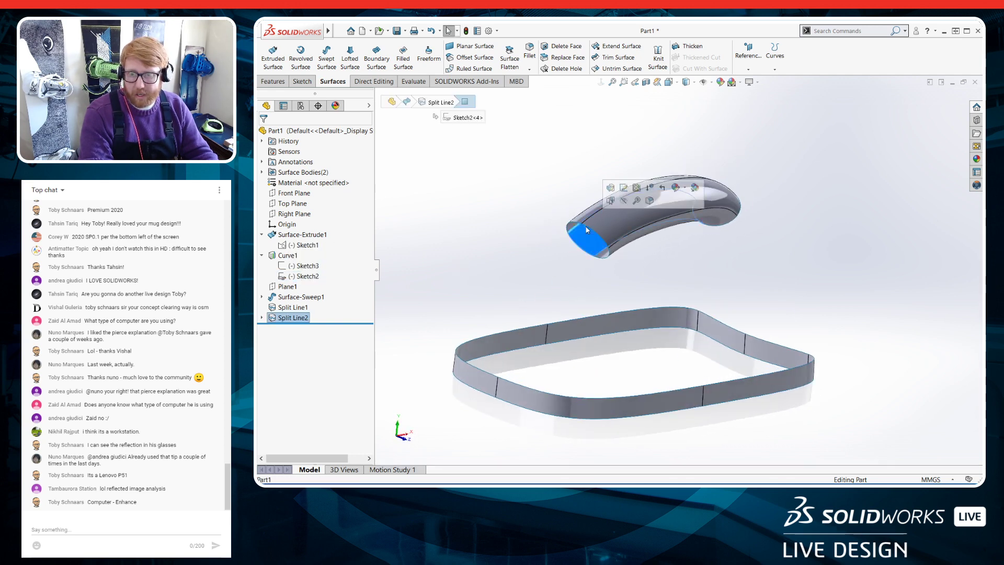
click(586, 224)
click(586, 225)
middle_drag(571, 306, 558, 322)
click(492, 390)
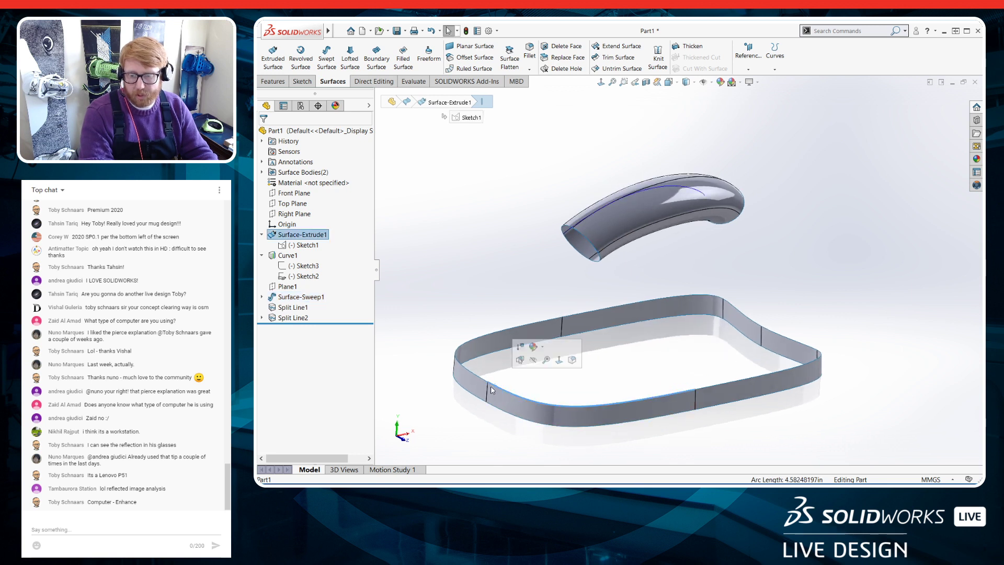
click(452, 403)
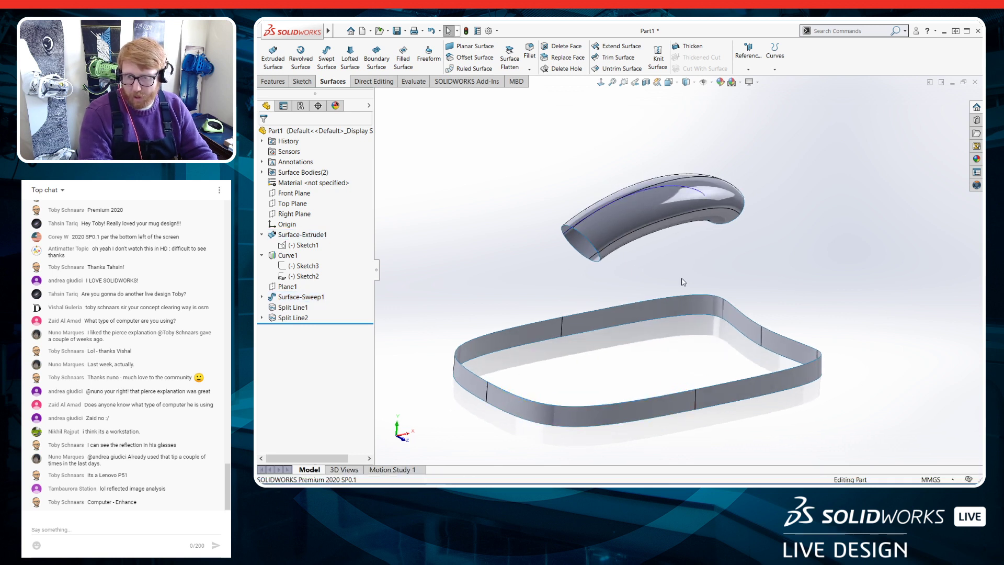
scroll(683, 282, up, 3)
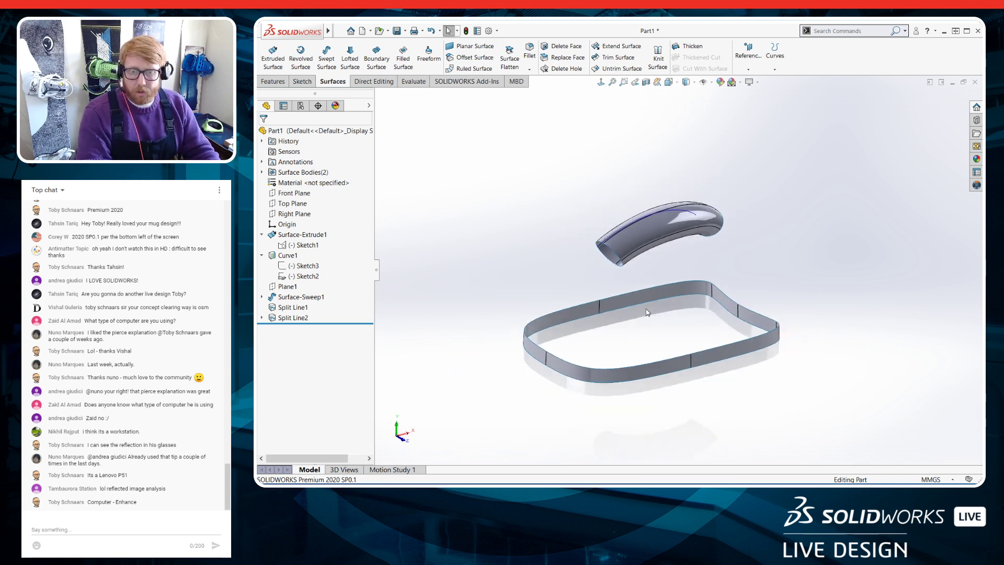
scroll(647, 312, down, 2)
middle_drag(647, 312, 647, 324)
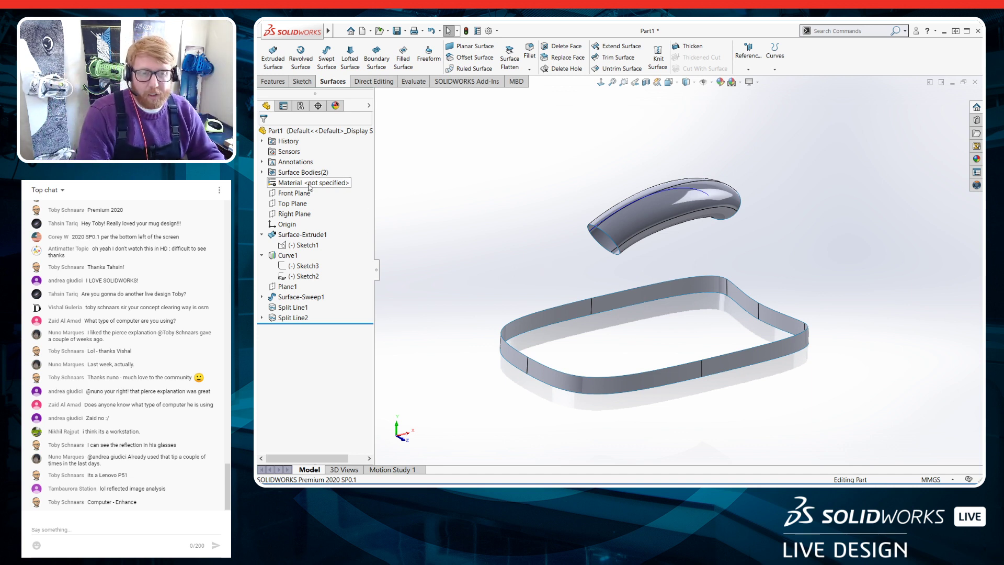
Sketch a four-vertex Bezier style spline on the Front Plane, from about (-38, 68) mm near the handle's end down to just above the outline
click(308, 193)
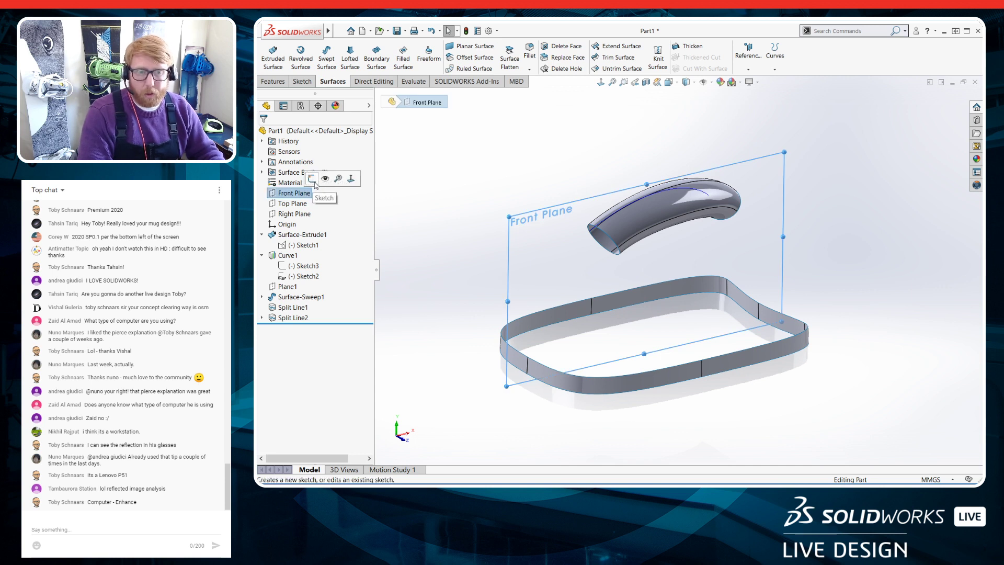
click(398, 202)
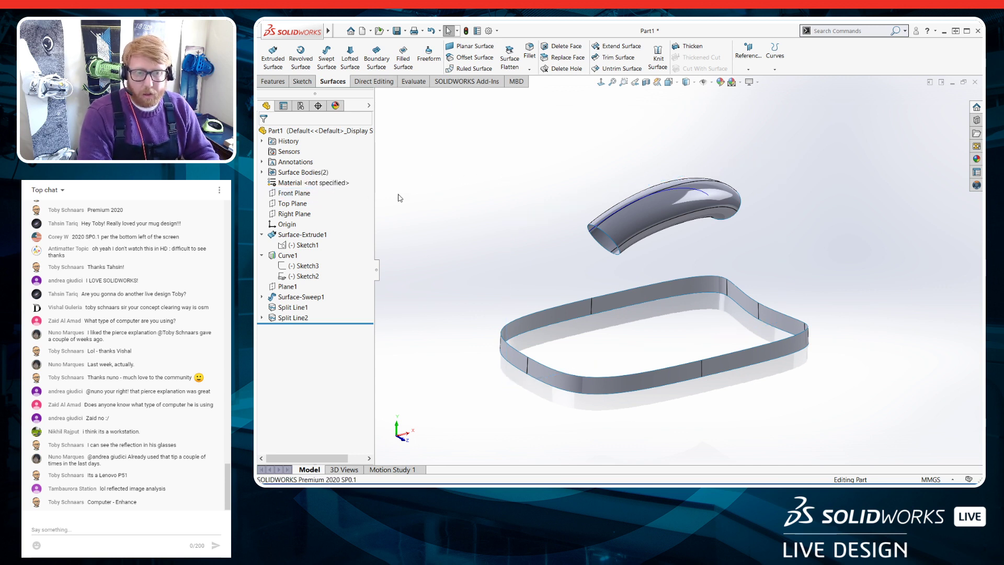
click(300, 193)
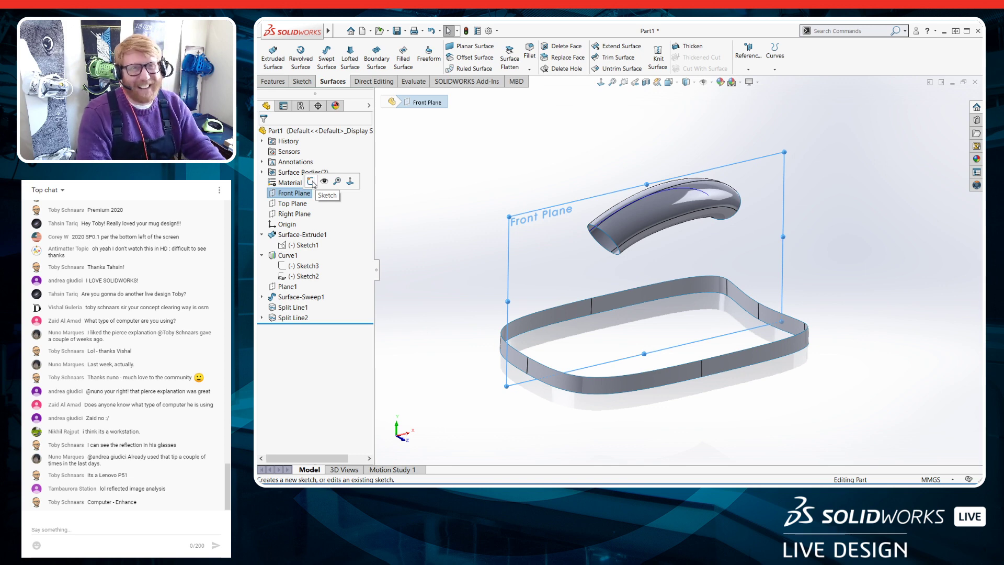
click(311, 181)
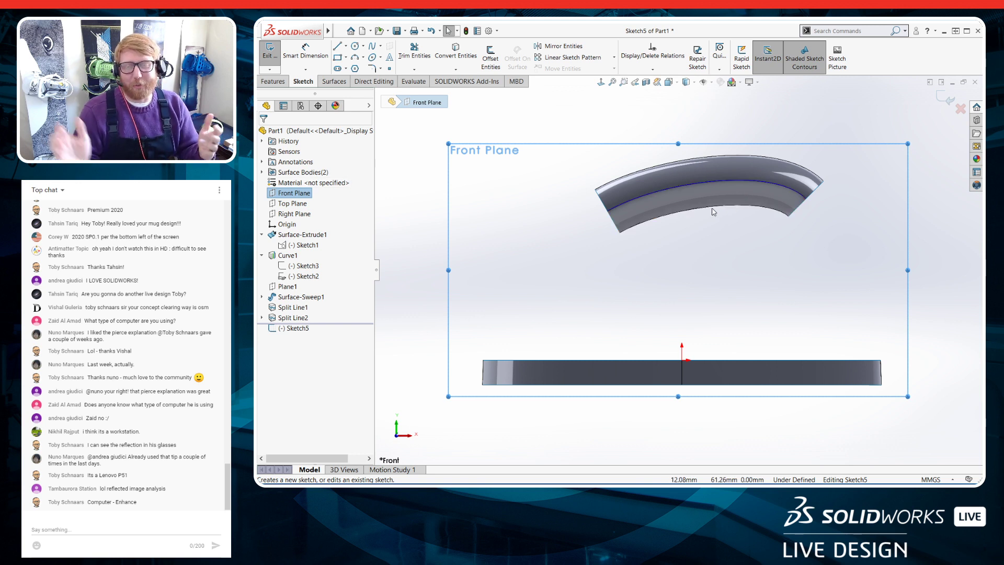
click(381, 46)
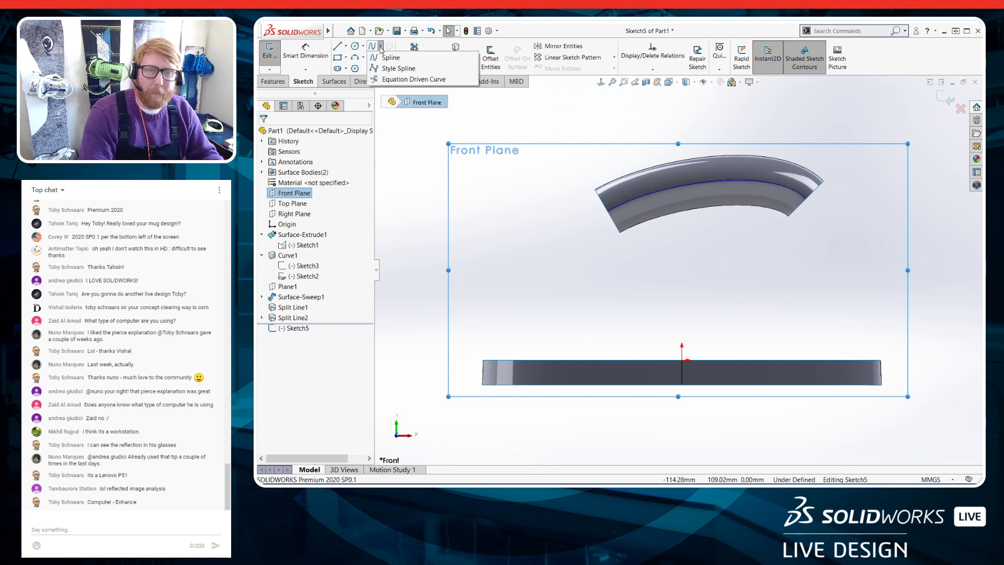
click(380, 68)
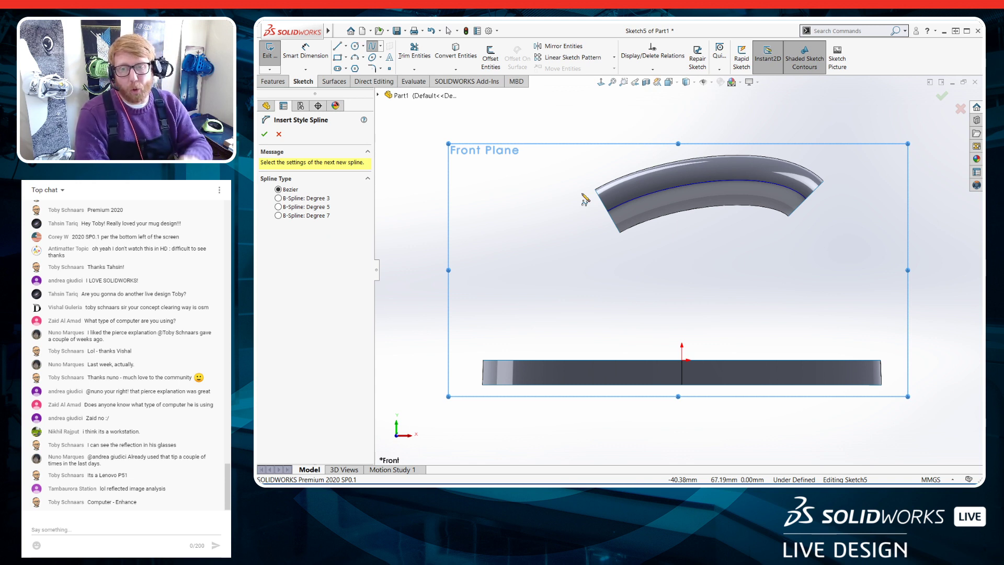
click(586, 192)
click(533, 224)
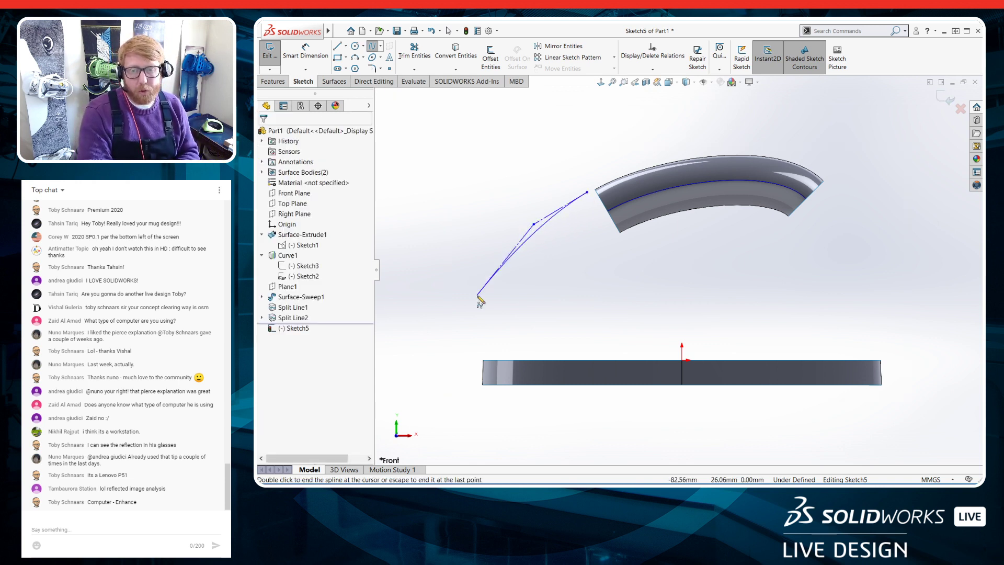
click(498, 260)
double_click(487, 346)
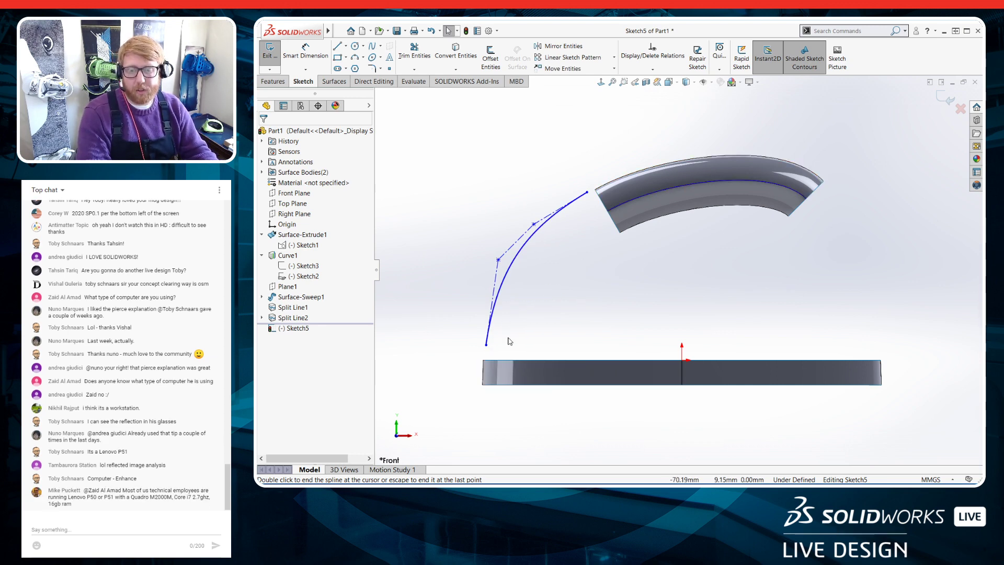
Make the spline's lower endpoint coincident with the vertex of the outline's upper edge at its rounded end
middle_drag(511, 341, 527, 361)
scroll(529, 361, down, 2)
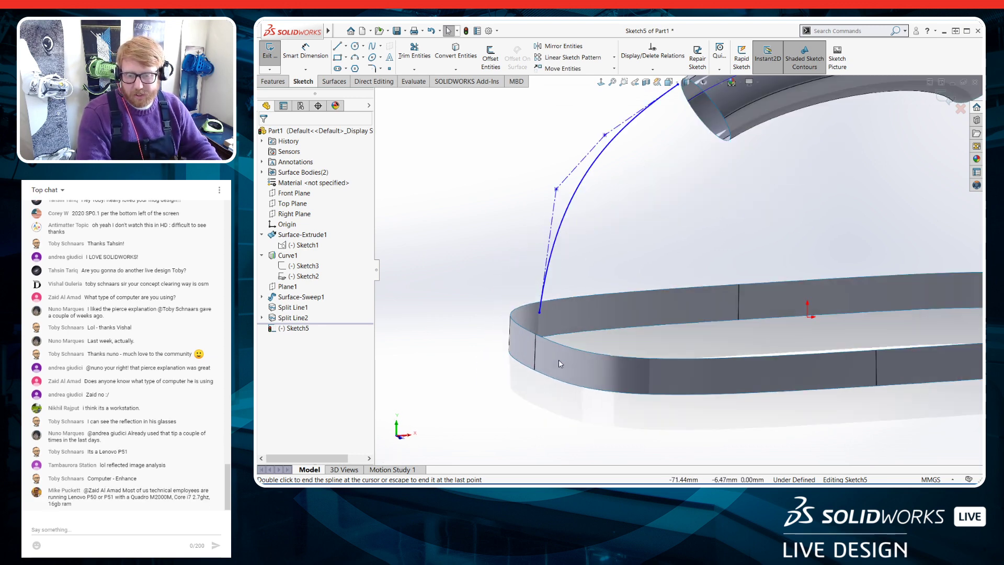
click(540, 313)
ctrl+click(536, 335)
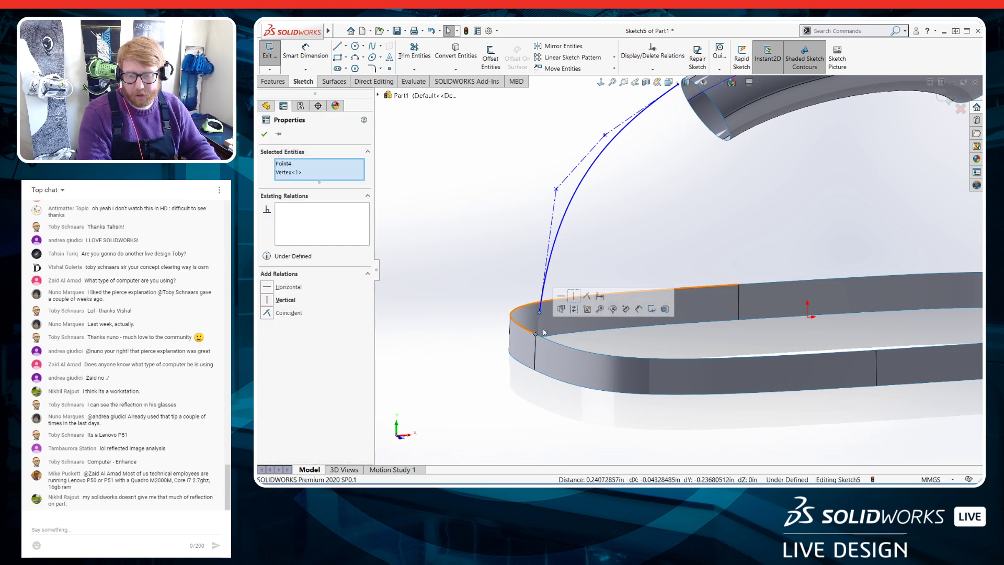
click(586, 297)
click(567, 285)
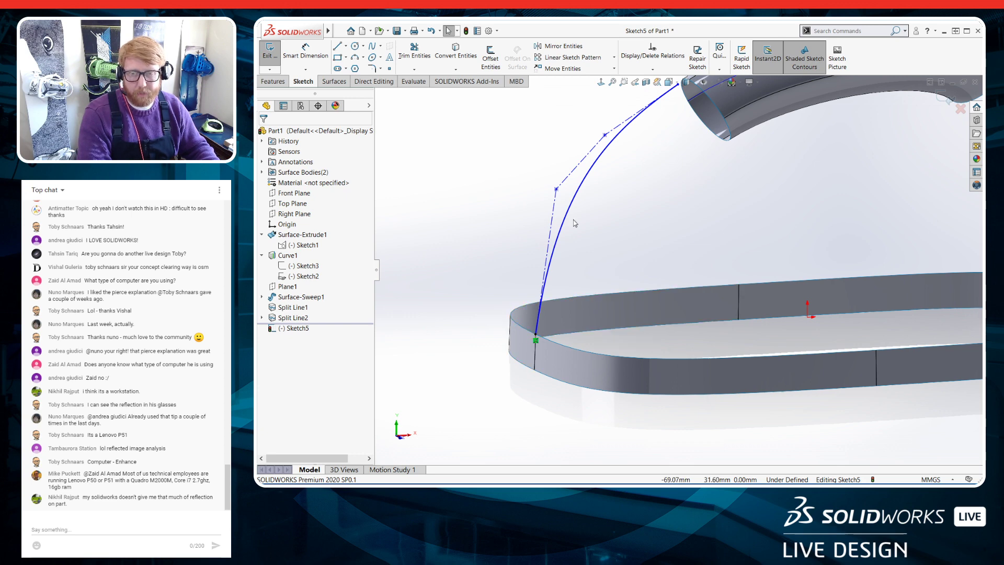
Try a tangent relation between the style spline and the outline's short vertical edge, and undo it
click(564, 234)
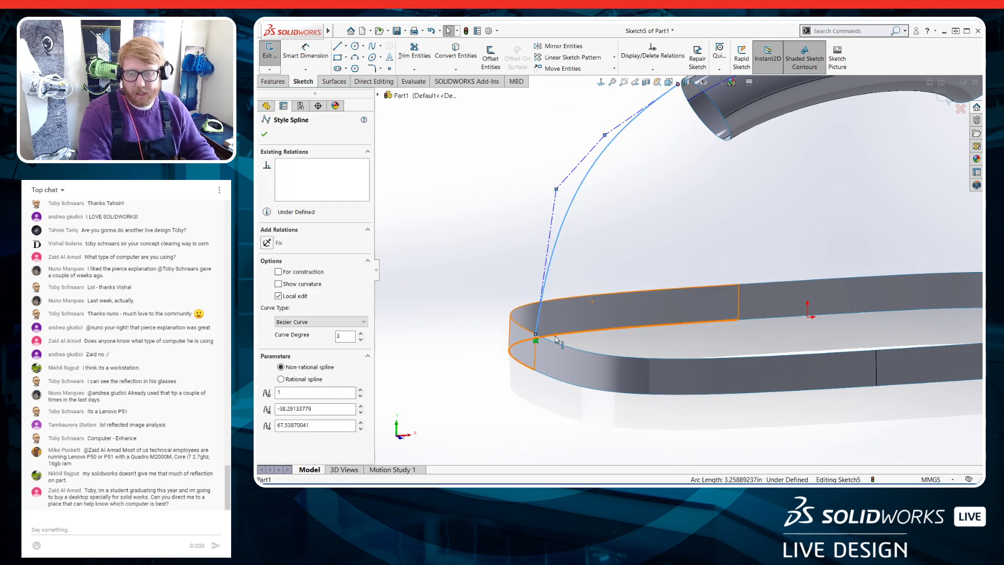
ctrl+click(534, 355)
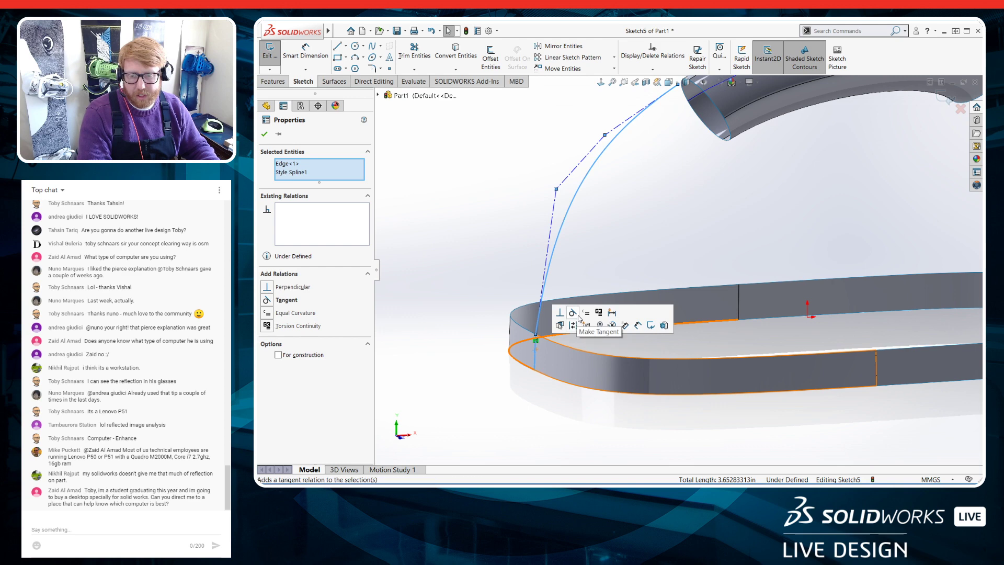
click(573, 313)
click(603, 221)
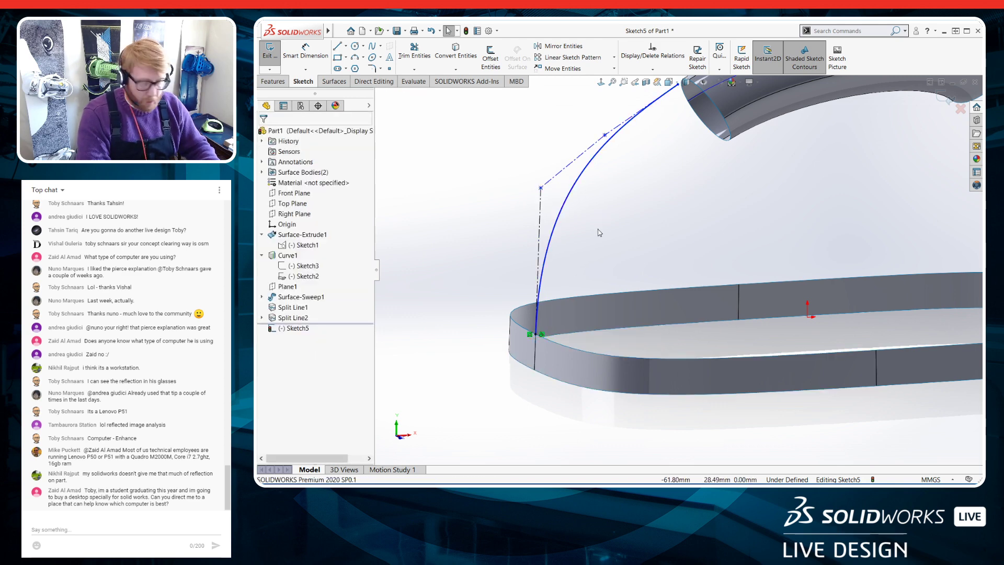
key(ctrl+z)
Make the lowest control polygon leg of the spline collinear with the outline's short vertical edge
click(556, 213)
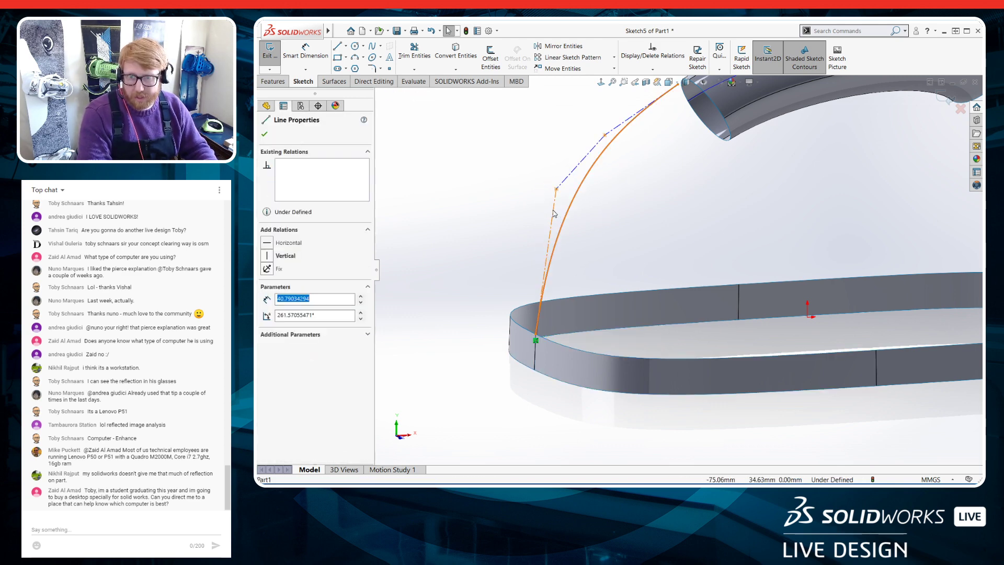
ctrl+click(536, 361)
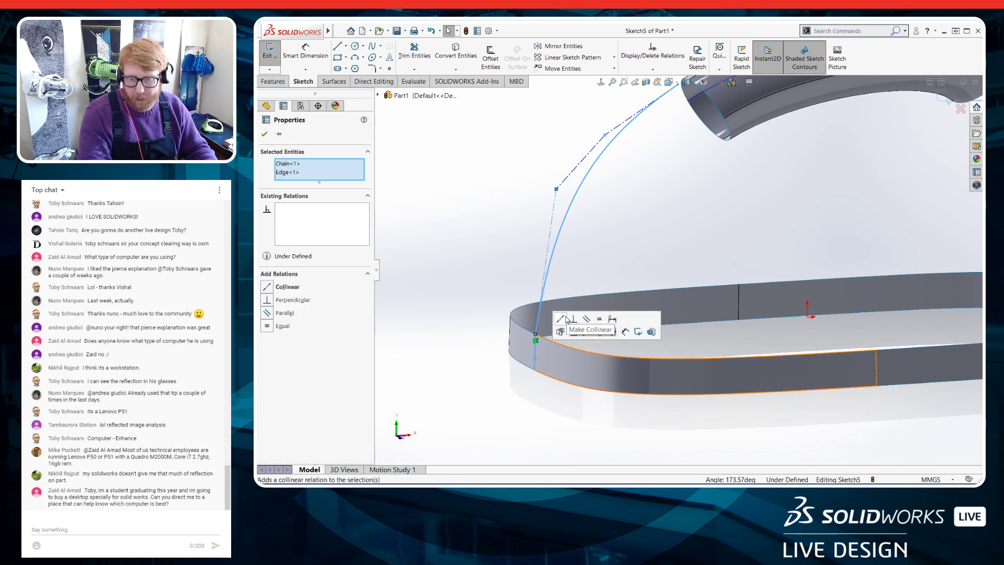
click(572, 314)
click(606, 216)
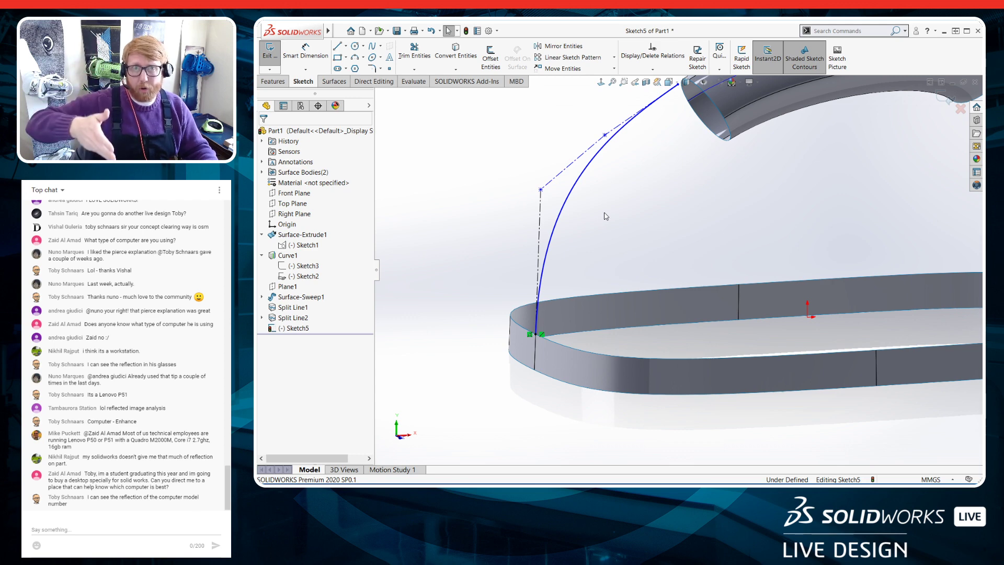
Make the spline's upper endpoint coincident with the upper split vertex at the open end of the swept handle
scroll(610, 216, up, 1)
scroll(679, 179, down, 1)
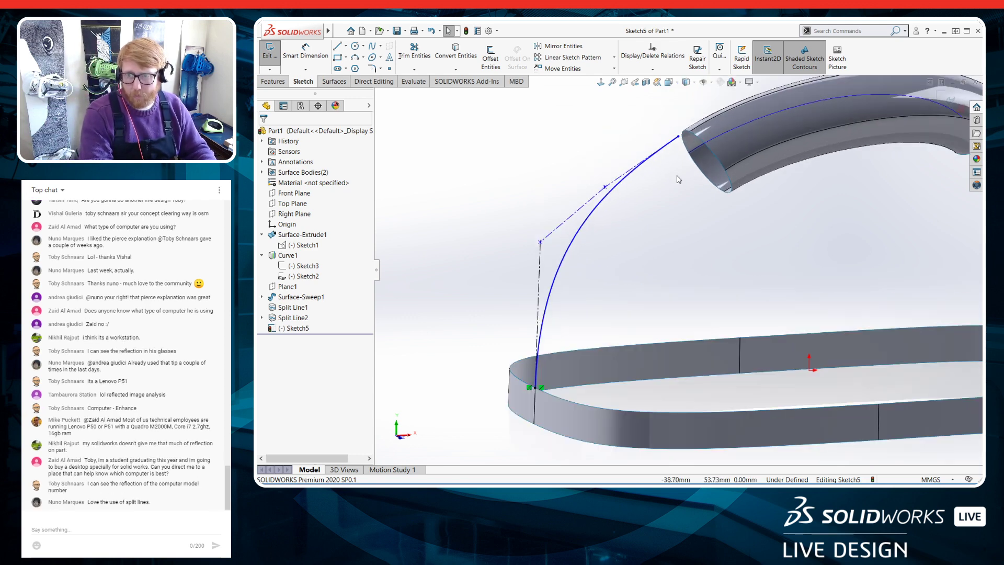
click(679, 137)
scroll(709, 168, down, 1)
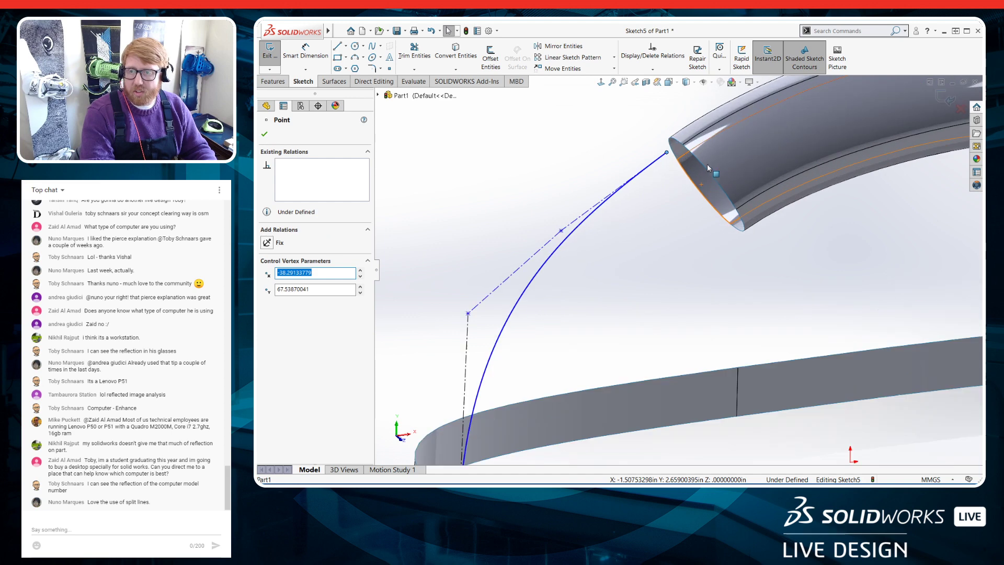
ctrl+click(683, 144)
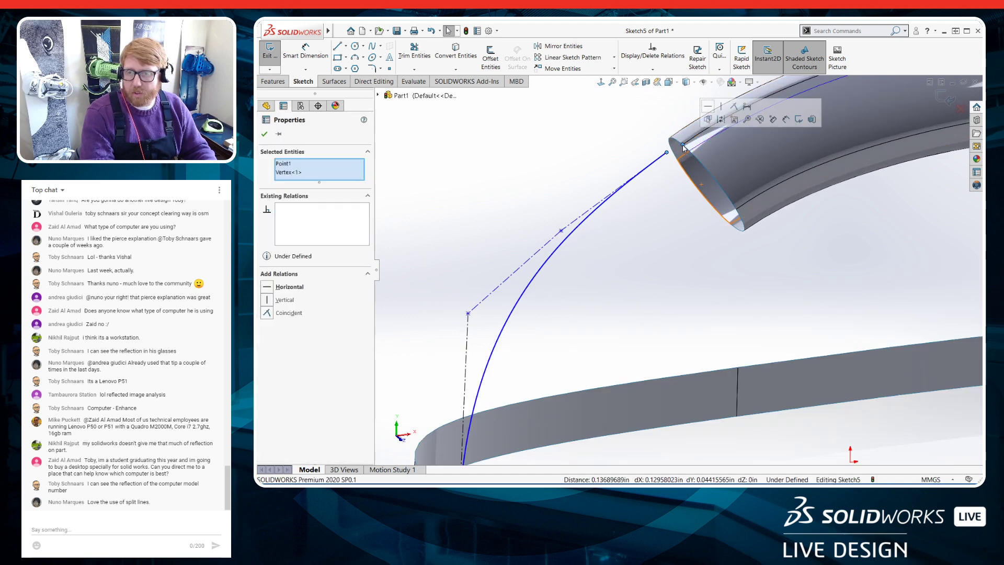
click(734, 106)
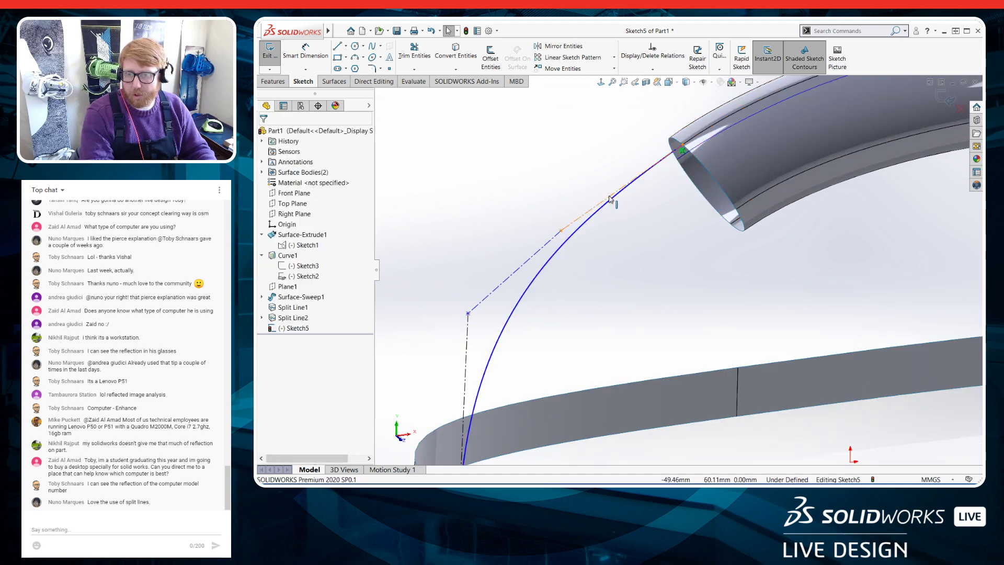
Make the uppermost control polygon leg of the spline tangent to the handle's upper split edge
click(609, 198)
ctrl+click(701, 151)
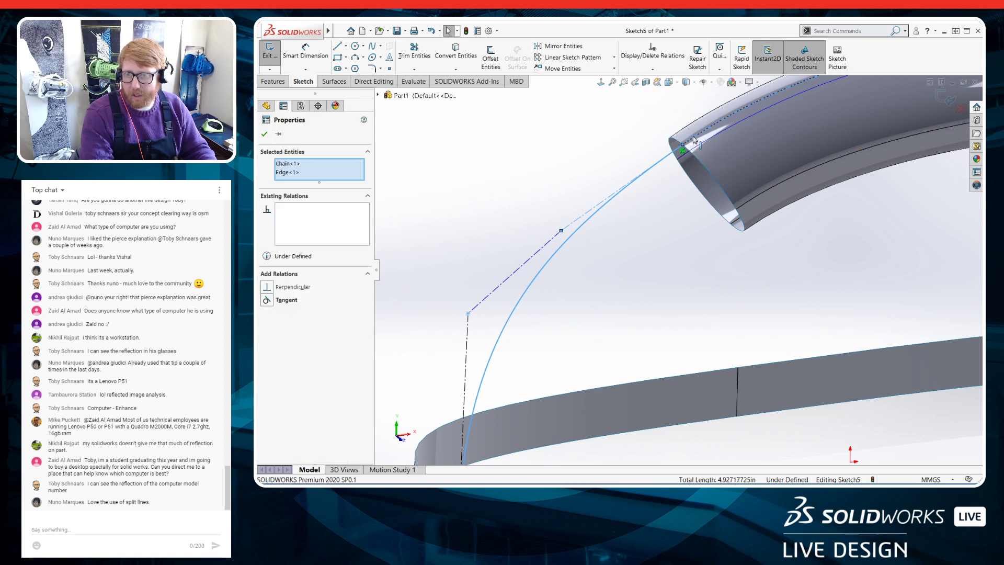
click(731, 98)
click(655, 238)
scroll(655, 243, up, 4)
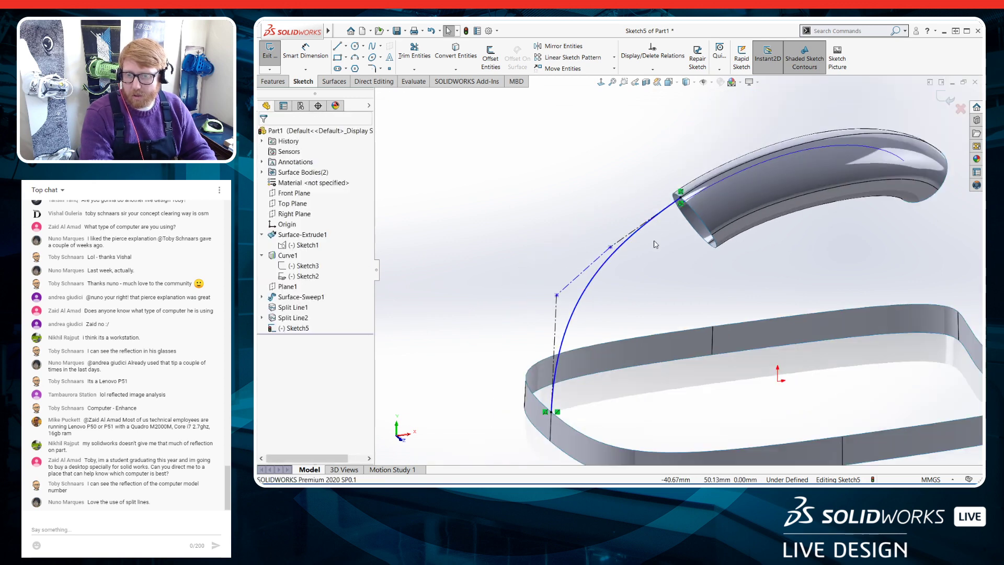
Reshape the spline in the front view by repositioning its two middle control vertices, and exit the sketch
key(ctrl+1)
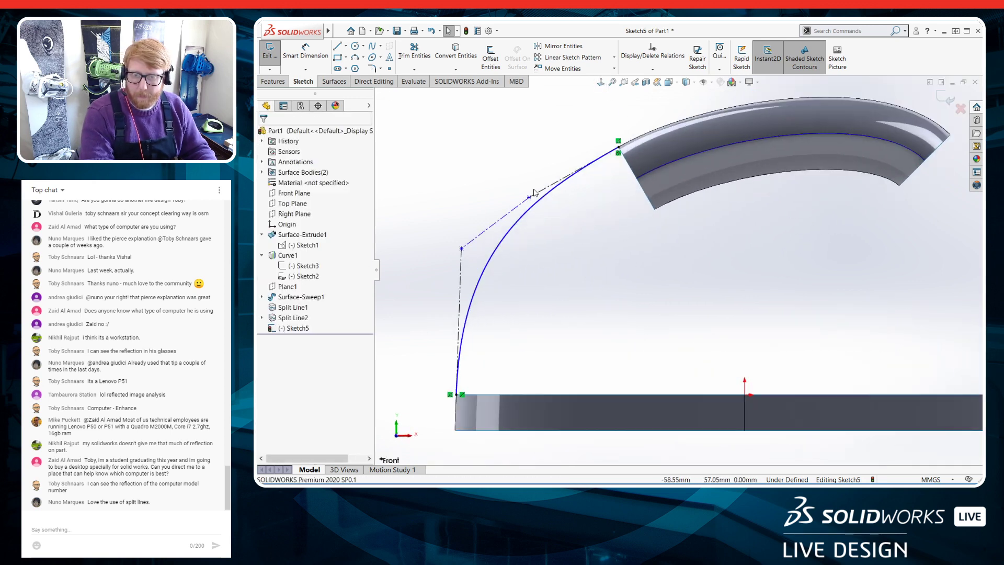
drag(512, 211, 564, 178)
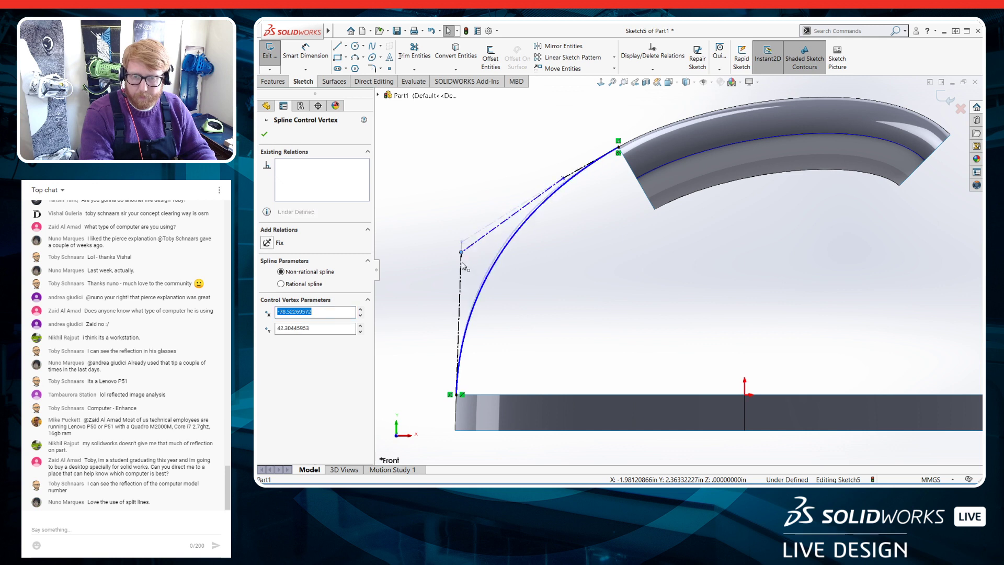
drag(460, 246, 461, 270)
mouse_move(564, 178)
mouse_down()
mouse_move(533, 195)
mouse_move(548, 188)
mouse_up()
drag(462, 264, 463, 244)
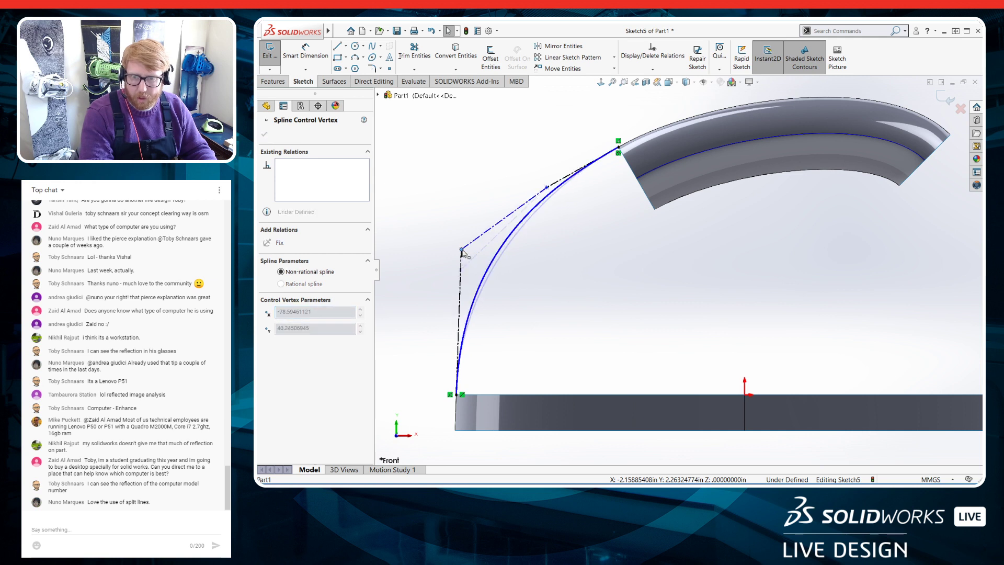
key(Escape)
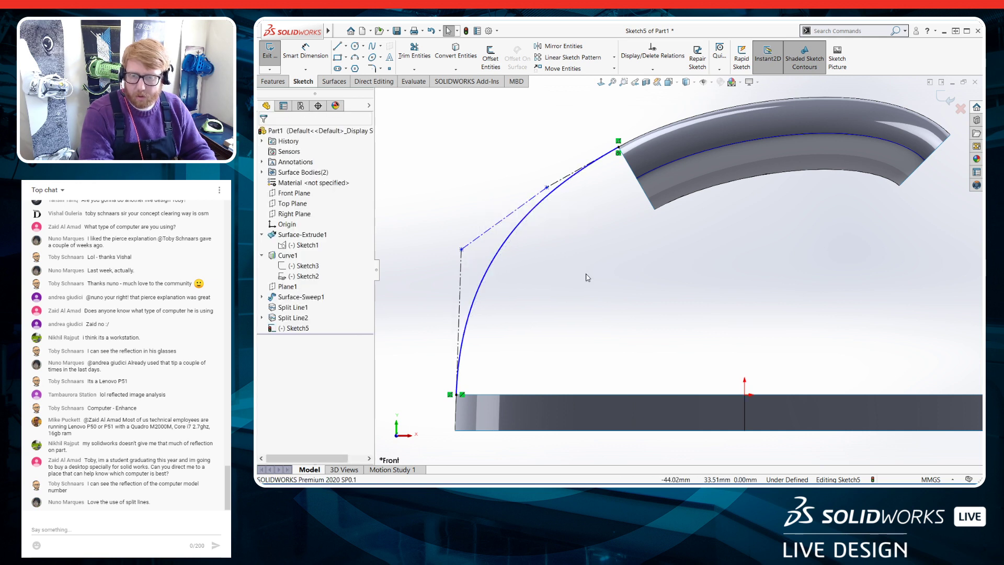
click(268, 54)
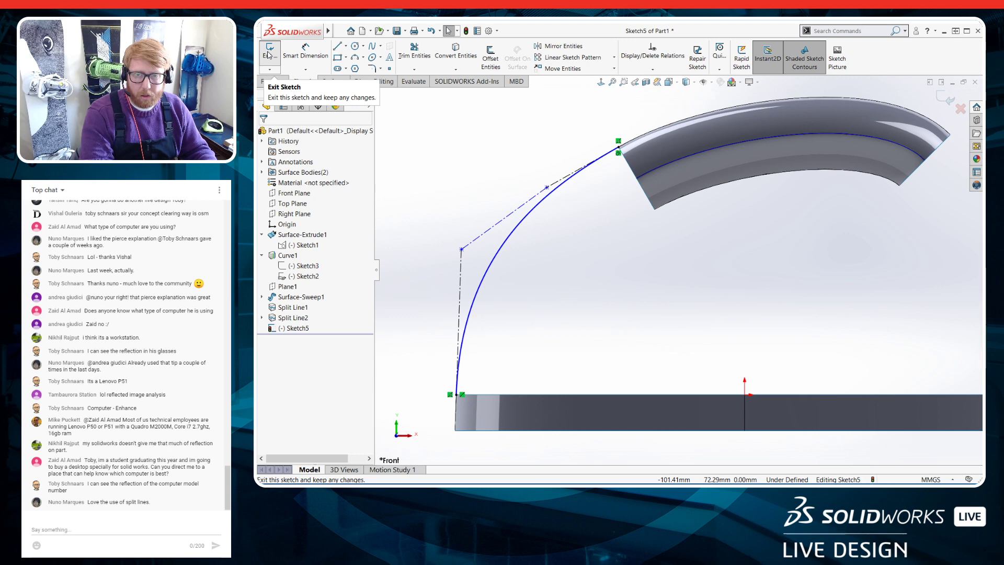
scroll(647, 305, up, 3)
middle_drag(646, 309, 744, 352)
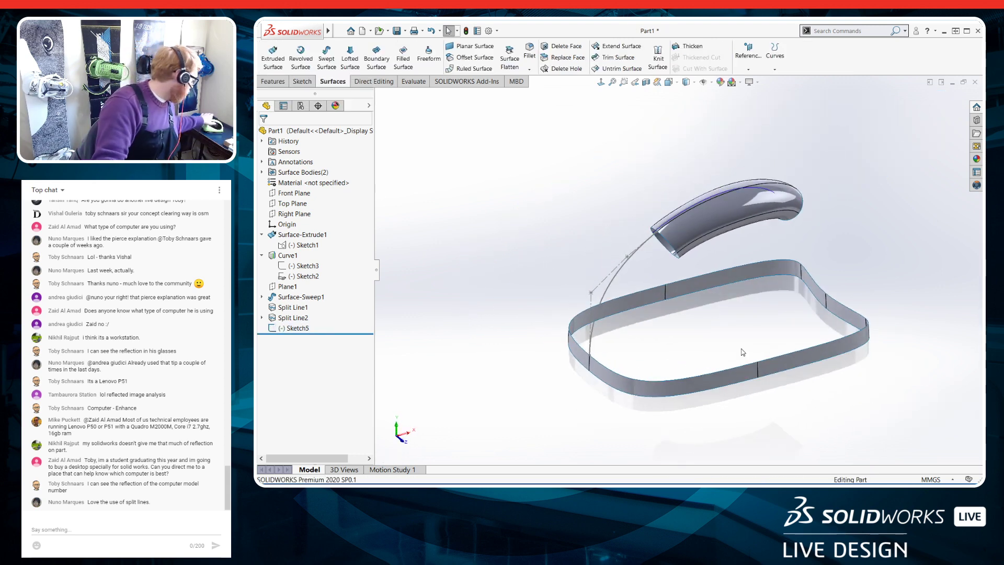
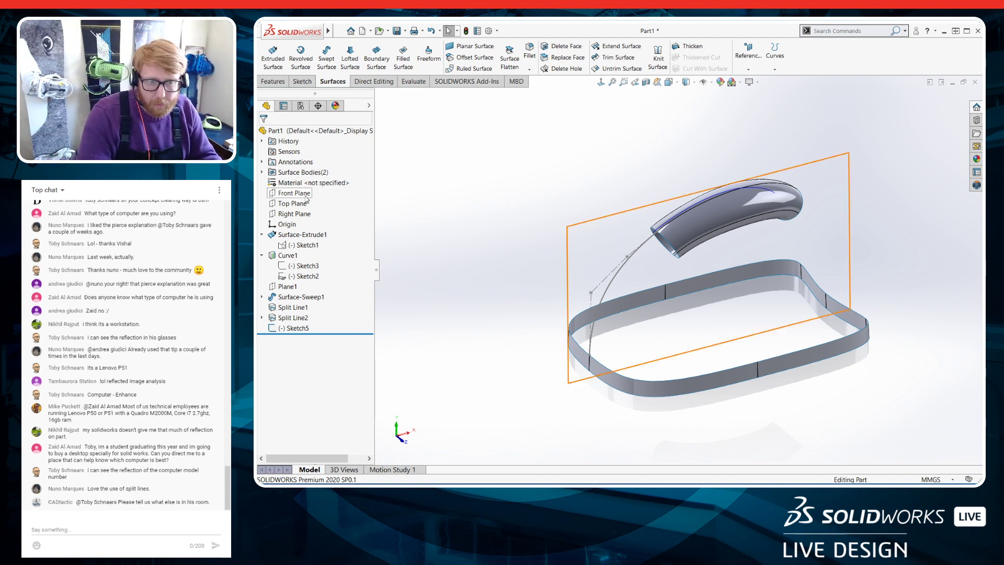
Sketch a second four-vertex Bezier style spline on the Front Plane, inside the first, from near the handle's open end down toward the outline
click(307, 199)
click(312, 182)
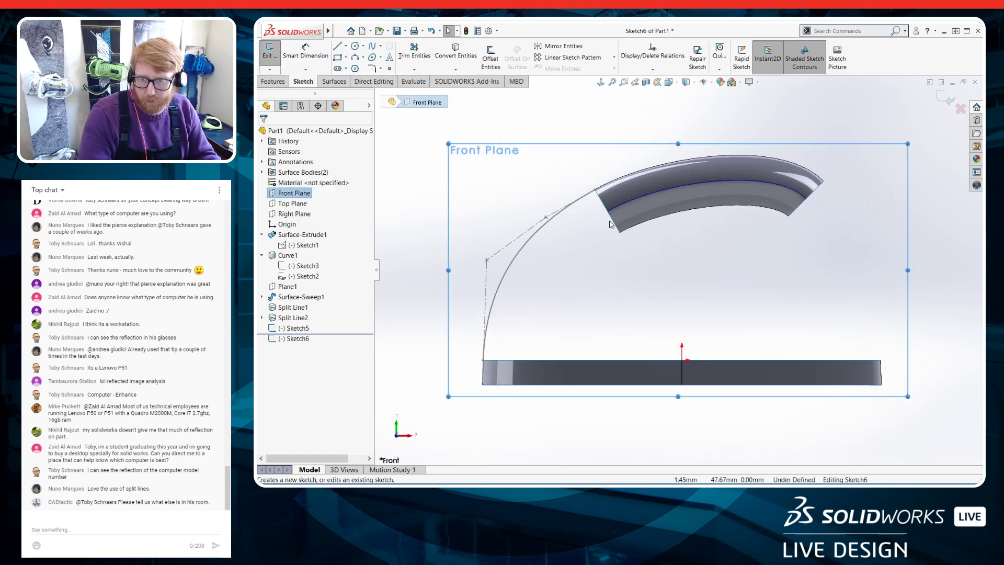
click(382, 46)
click(400, 69)
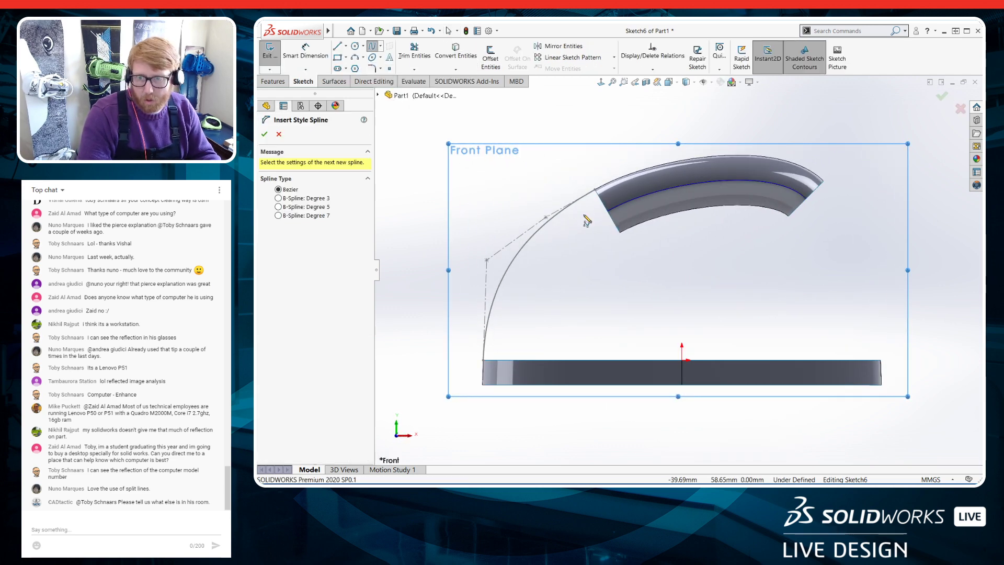
click(601, 217)
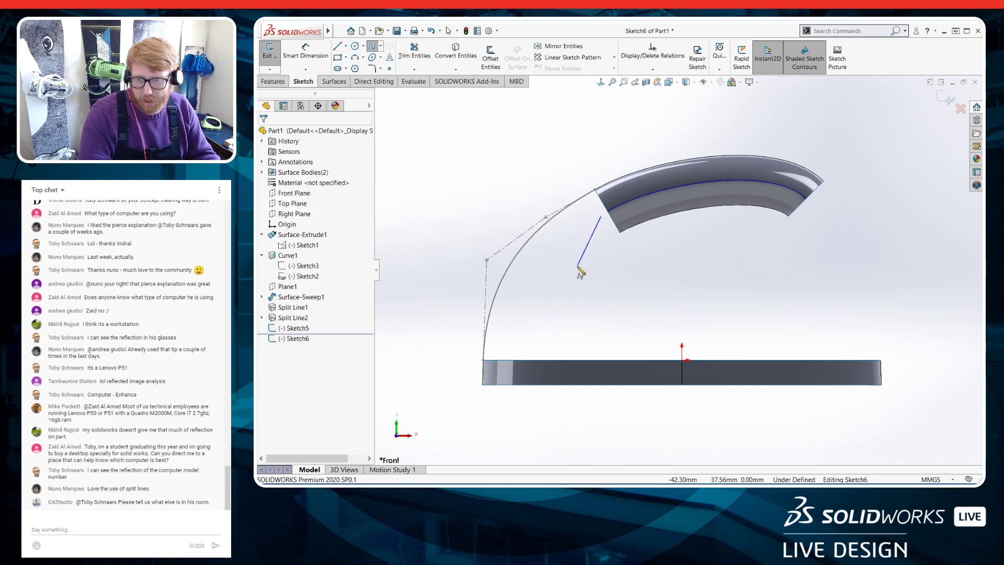
click(558, 262)
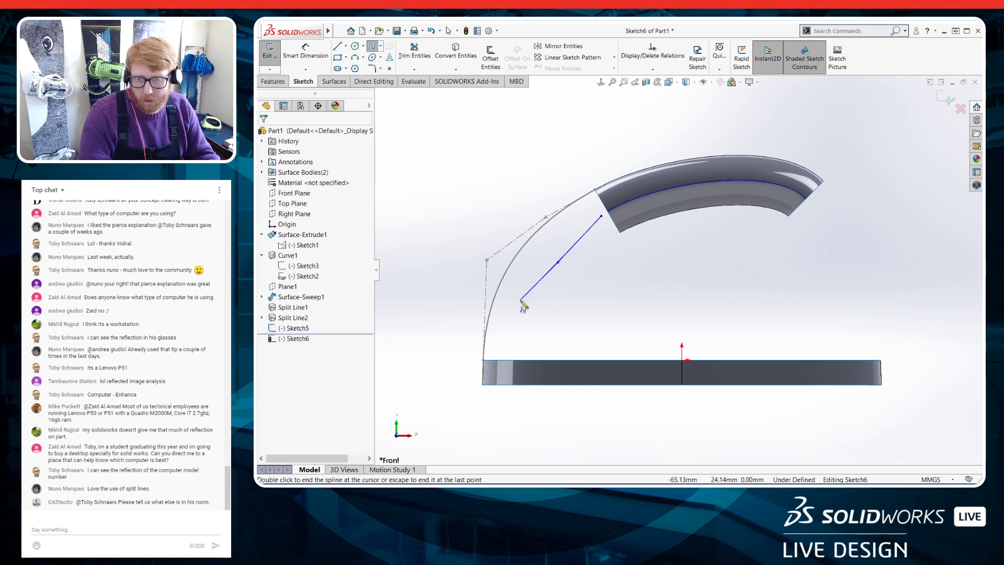
double_click(524, 351)
scroll(544, 344, up, 3)
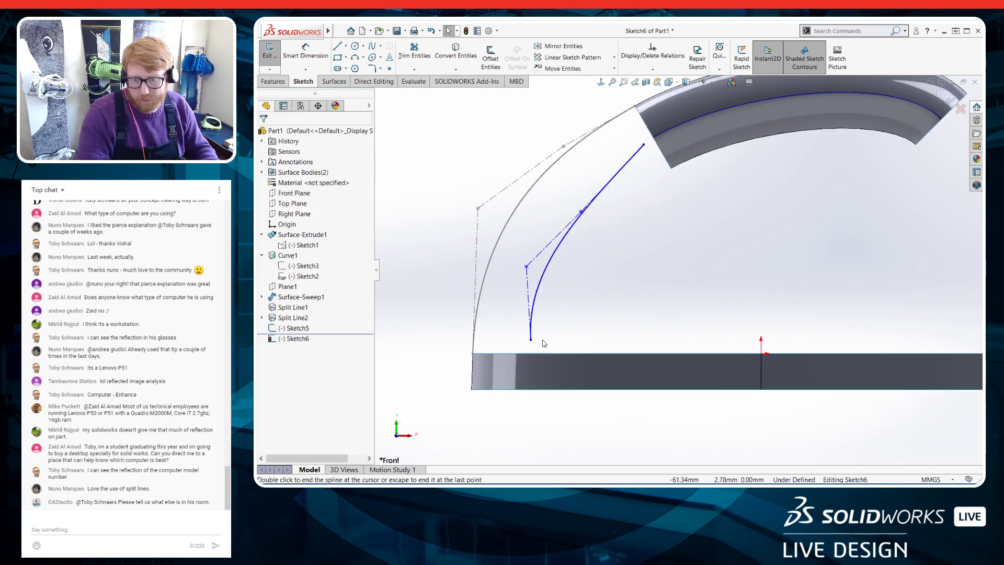
Make the inner spline's upper endpoint coincident with the side split vertex at the handle's open end
click(644, 146)
middle_drag(646, 147, 661, 150)
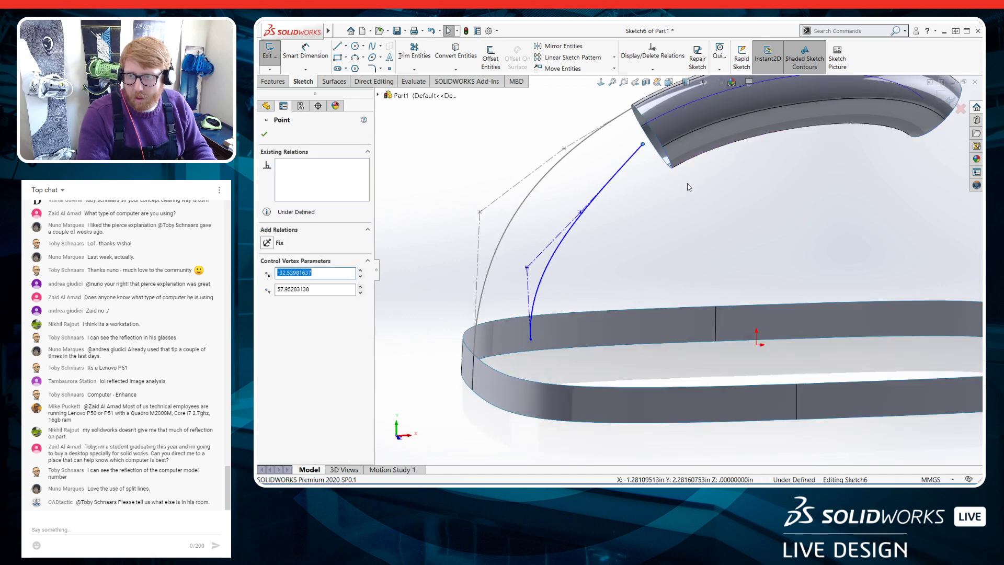
ctrl+click(663, 148)
click(713, 110)
click(657, 190)
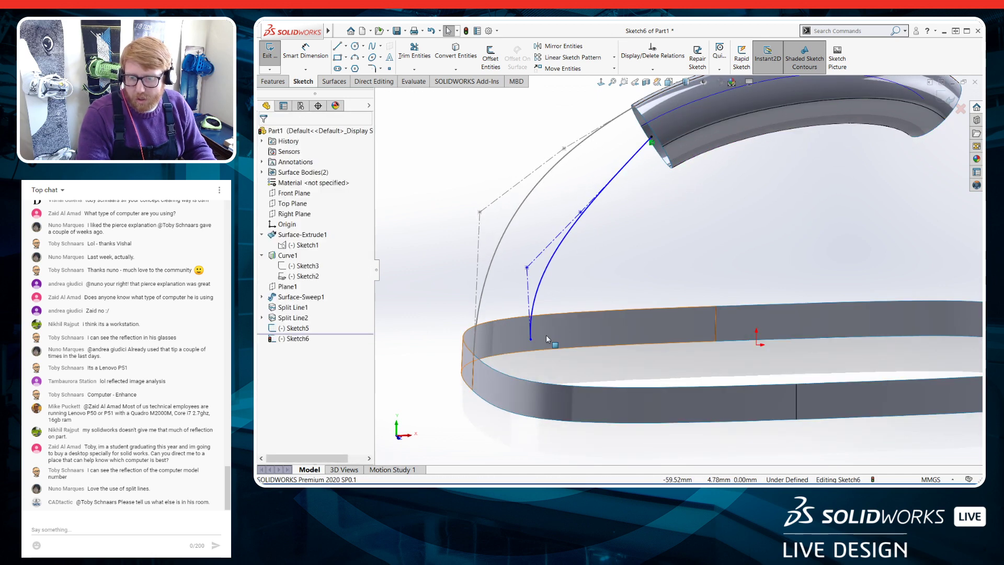
Make the inner spline's lowest control polygon leg parallel to the lowest leg of the outer spline
key(ctrl+1)
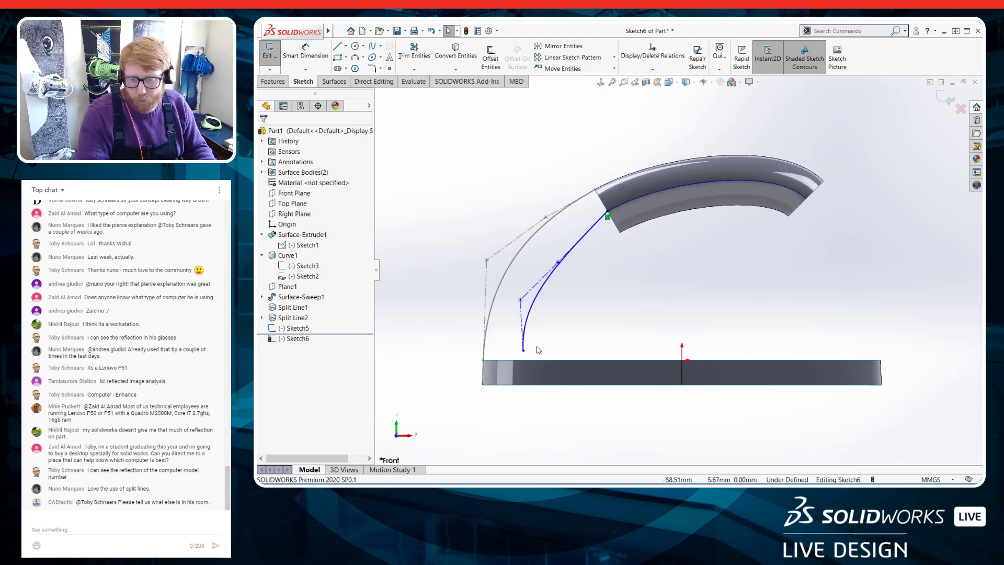
scroll(539, 350, down, 3)
click(536, 296)
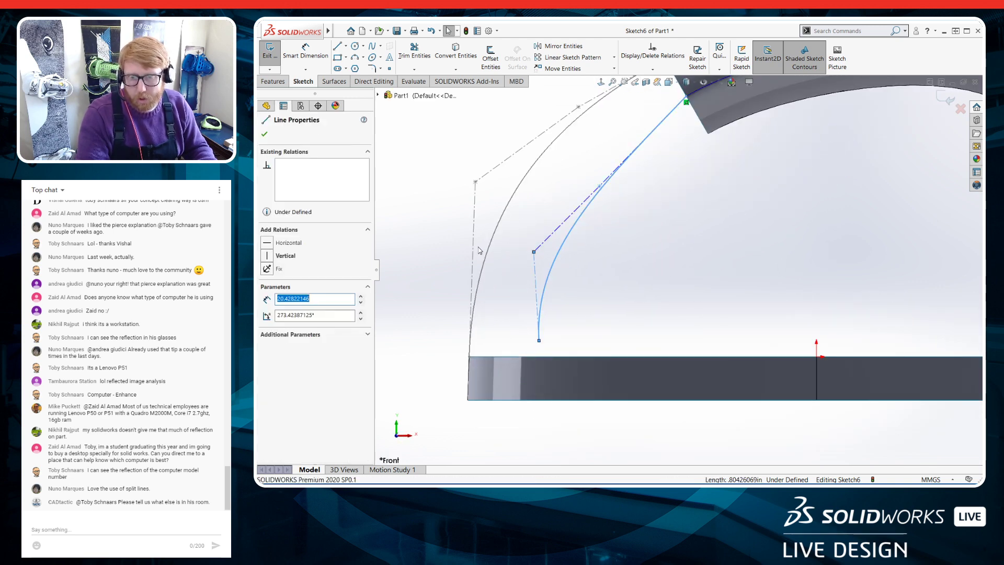
ctrl+click(475, 250)
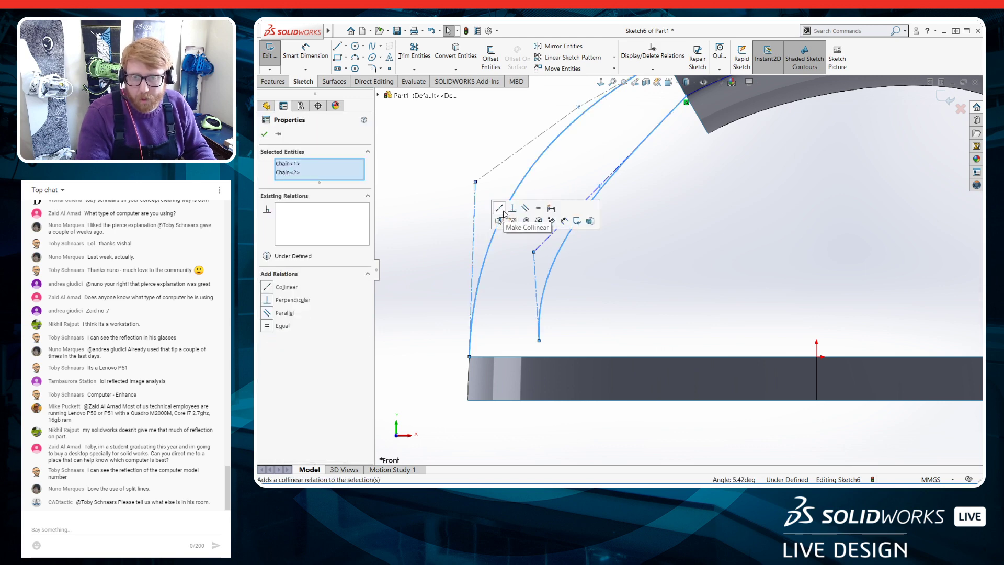
click(525, 210)
click(544, 342)
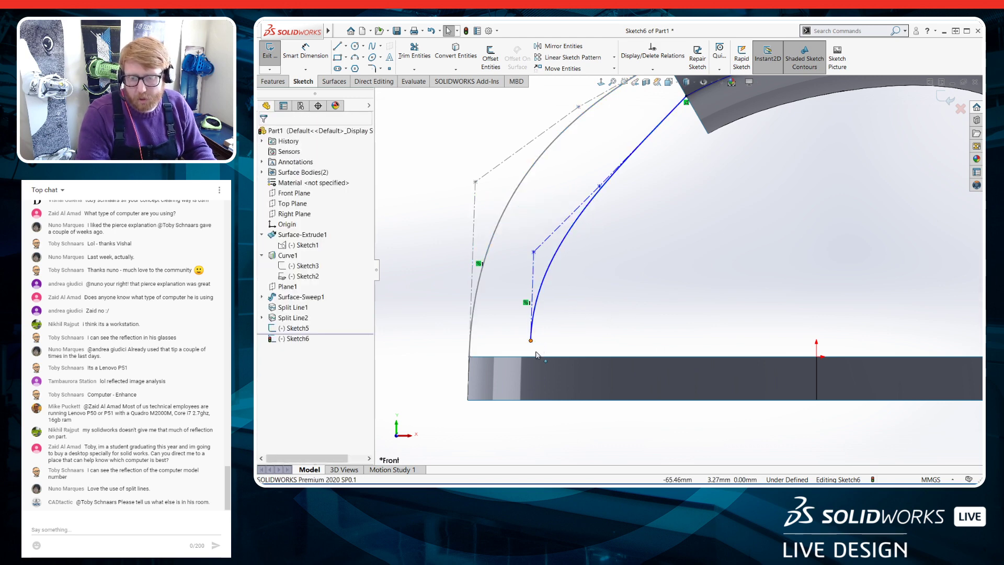
Make the inner spline's lower endpoint coincident with the upper edge of the extruded outline
click(531, 340)
ctrl+click(536, 356)
middle_drag(536, 357, 601, 405)
click(634, 421)
click(609, 331)
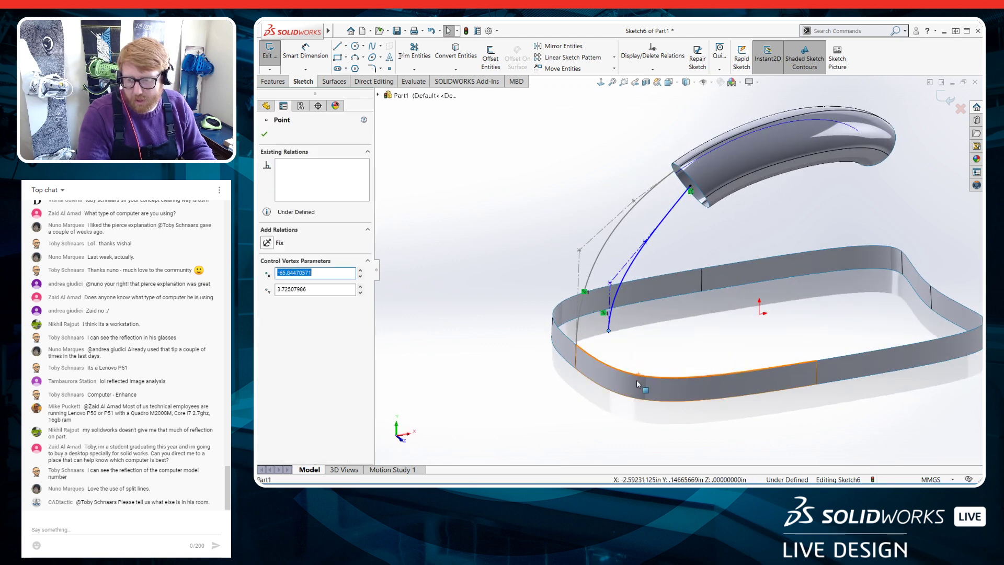
ctrl+click(637, 374)
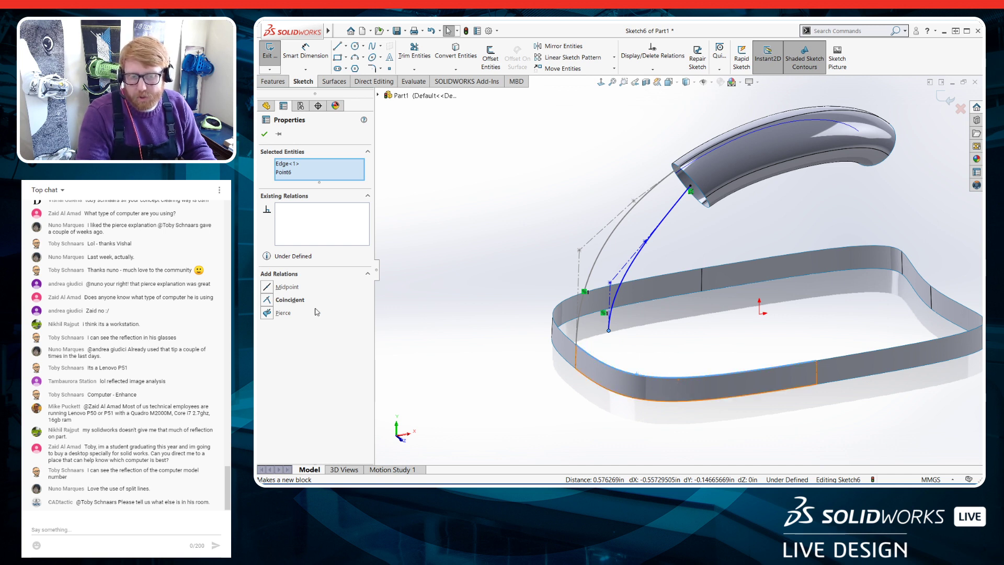
click(269, 303)
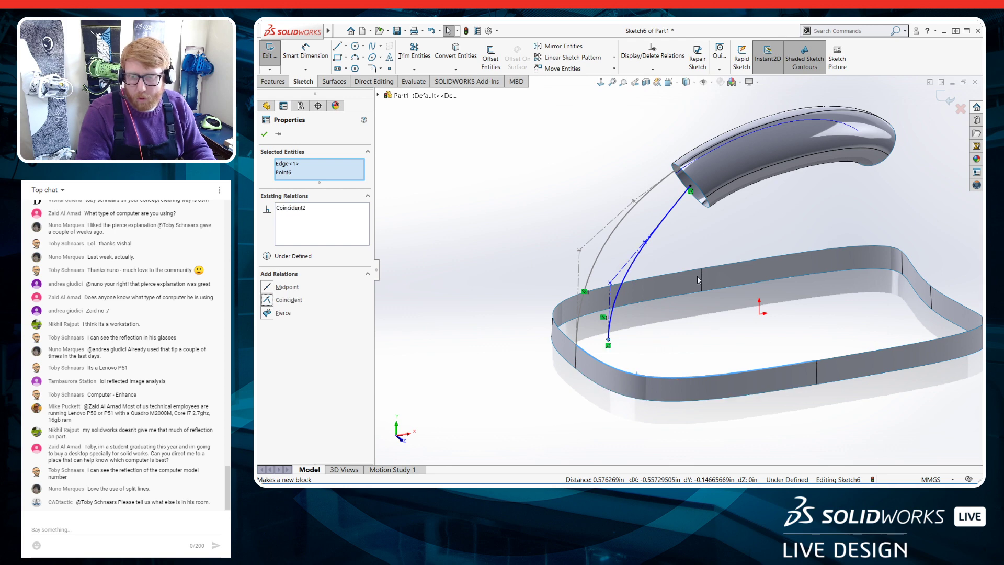
In the front view, move the inner spline's lower endpoint slightly inward along the outline's upper edge
click(601, 82)
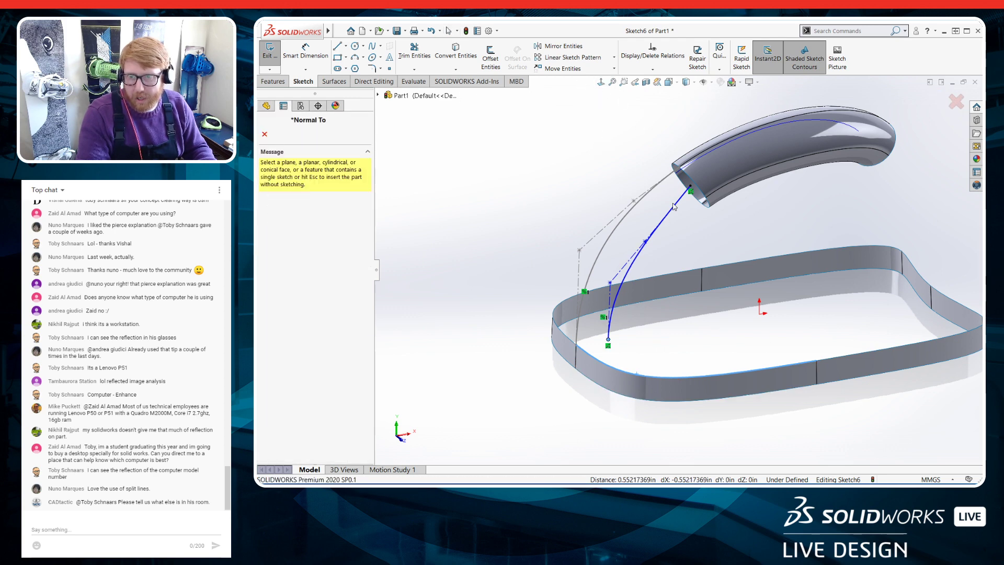
key(Escape)
click(601, 83)
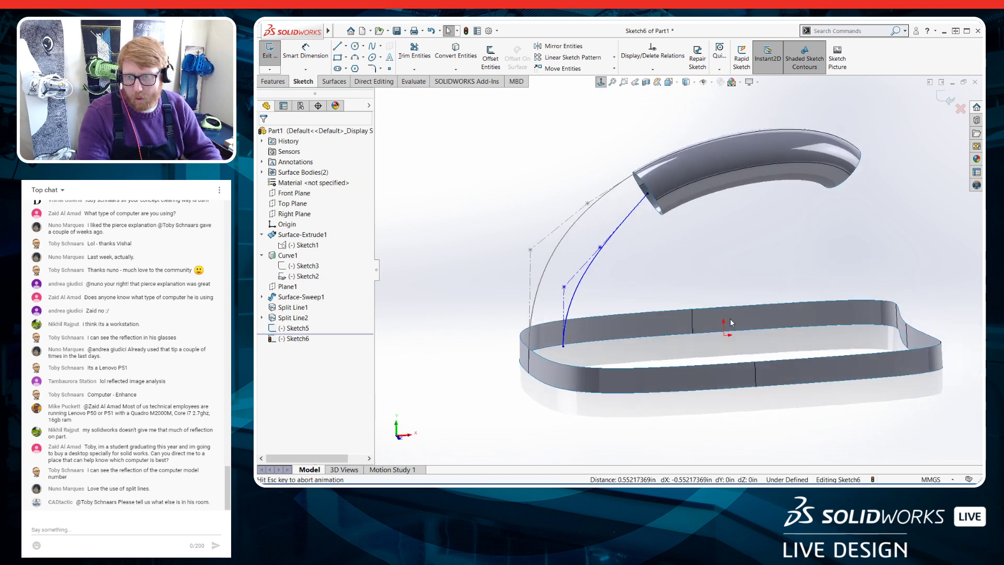
scroll(645, 333, down, 2)
scroll(539, 351, up, 1)
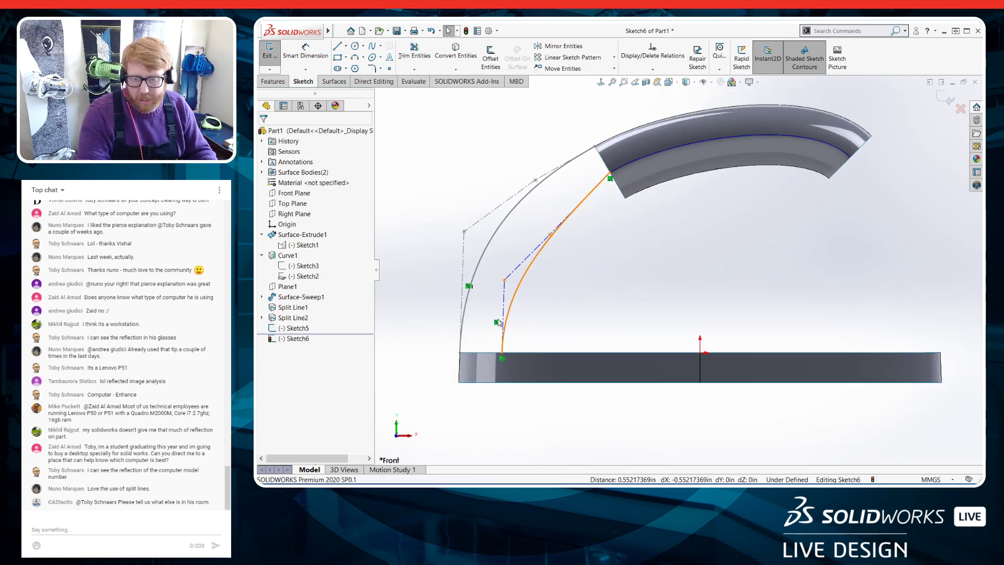
mouse_move(503, 357)
mouse_down()
mouse_move(529, 361)
mouse_move(516, 358)
mouse_up()
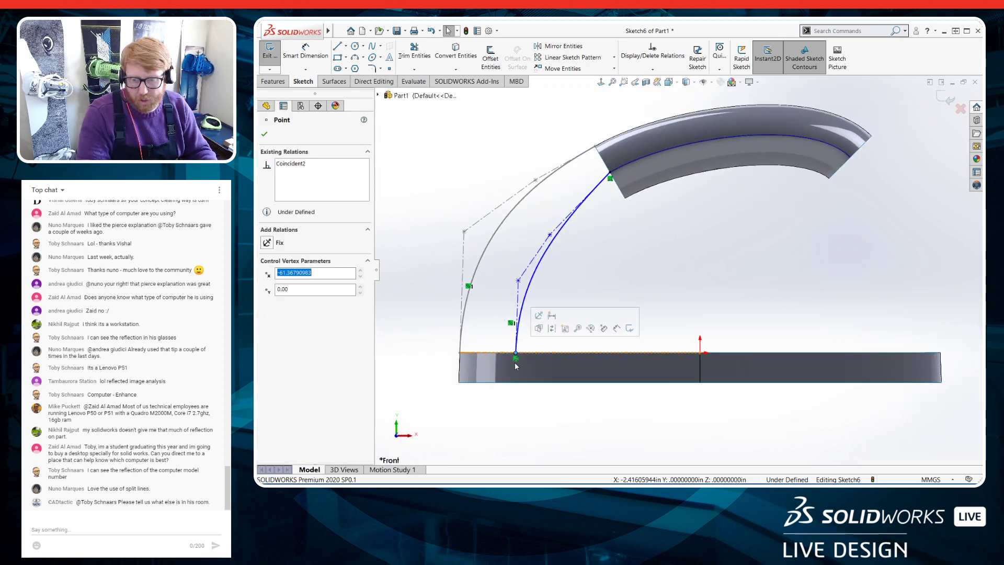
click(525, 425)
Dimension the distance between the lowest control polygon legs of the two splines as 20 mm
right_drag(525, 425, 530, 384)
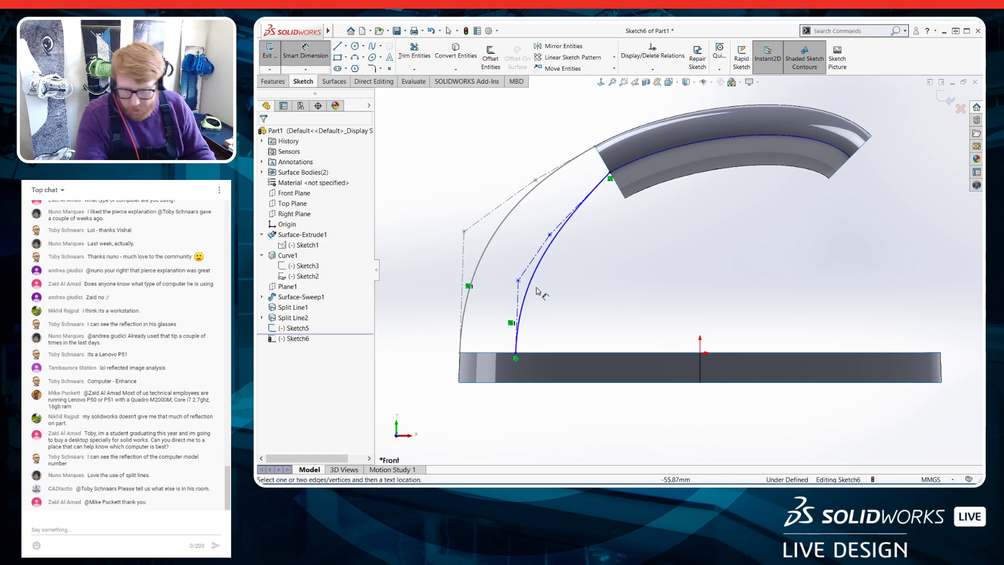
click(519, 289)
click(463, 282)
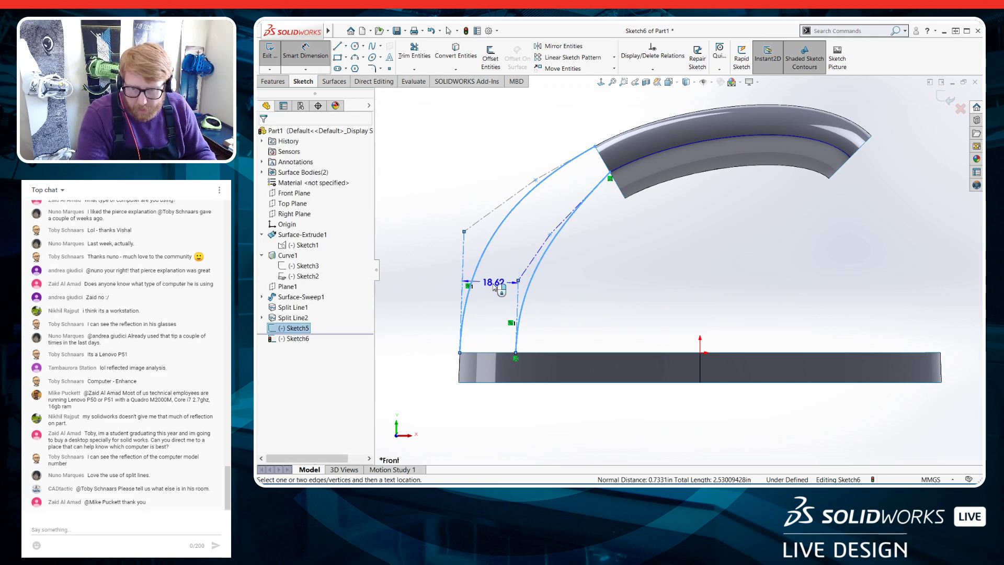
click(491, 286)
text(20)
key(Return)
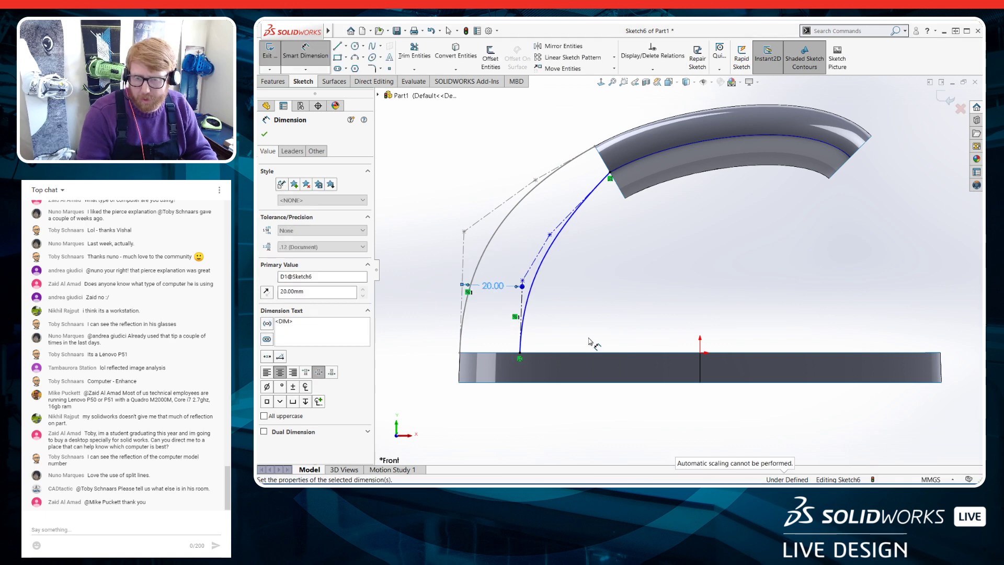
scroll(584, 214, down, 2)
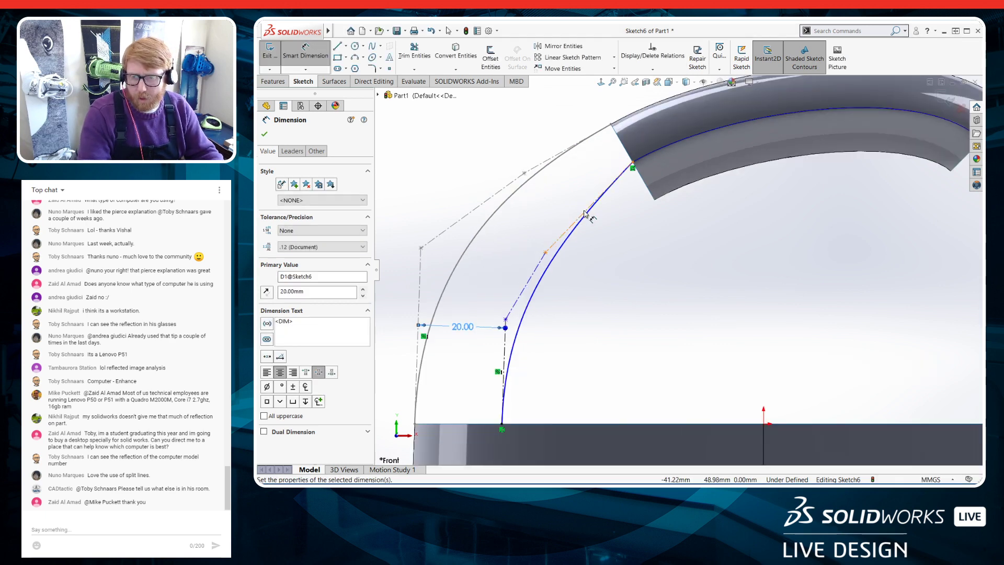
key(Escape)
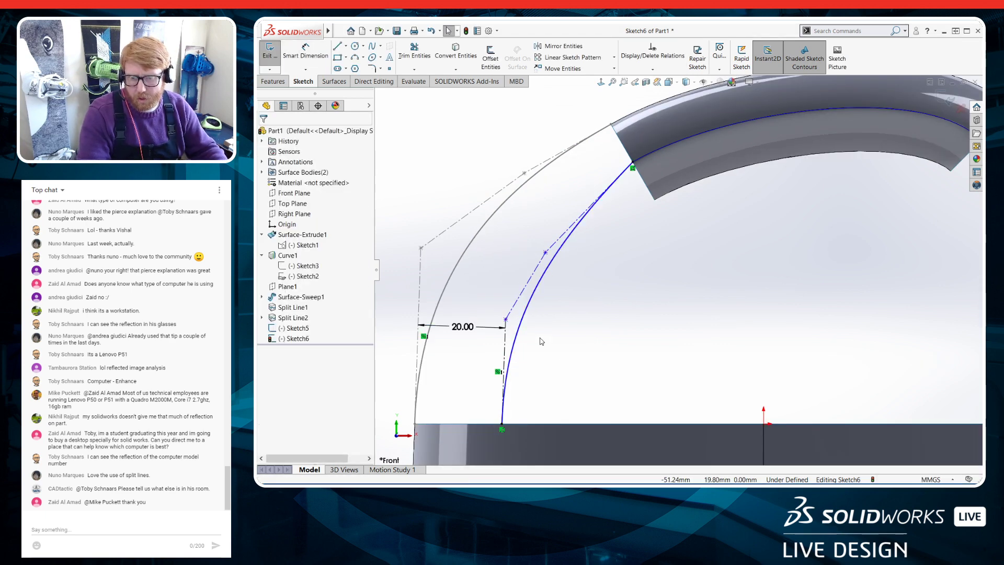
Make the inner spline's uppermost control polygon leg tangent to the handle's side split edge
click(579, 231)
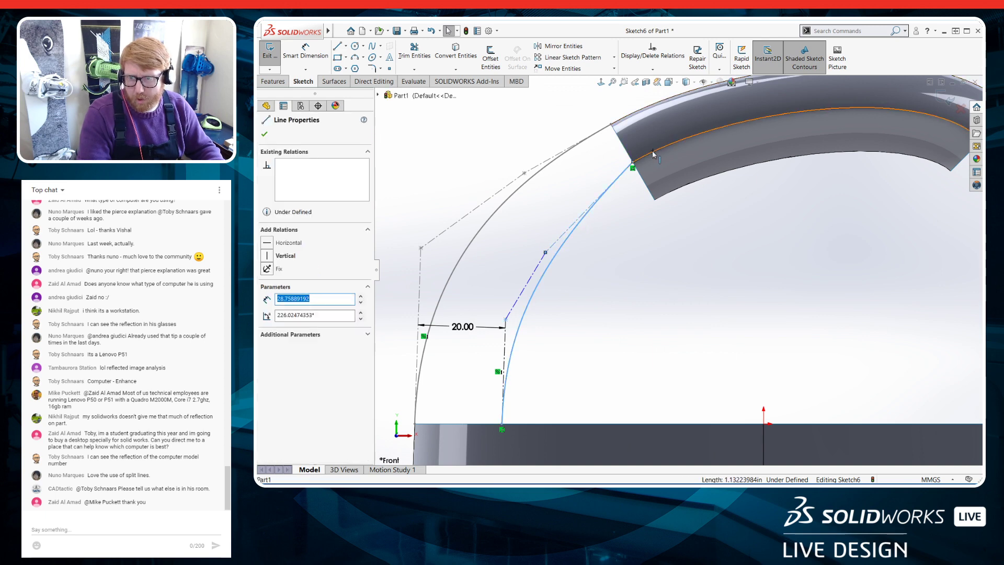
ctrl+click(652, 150)
click(691, 112)
click(674, 247)
scroll(674, 246, up, 2)
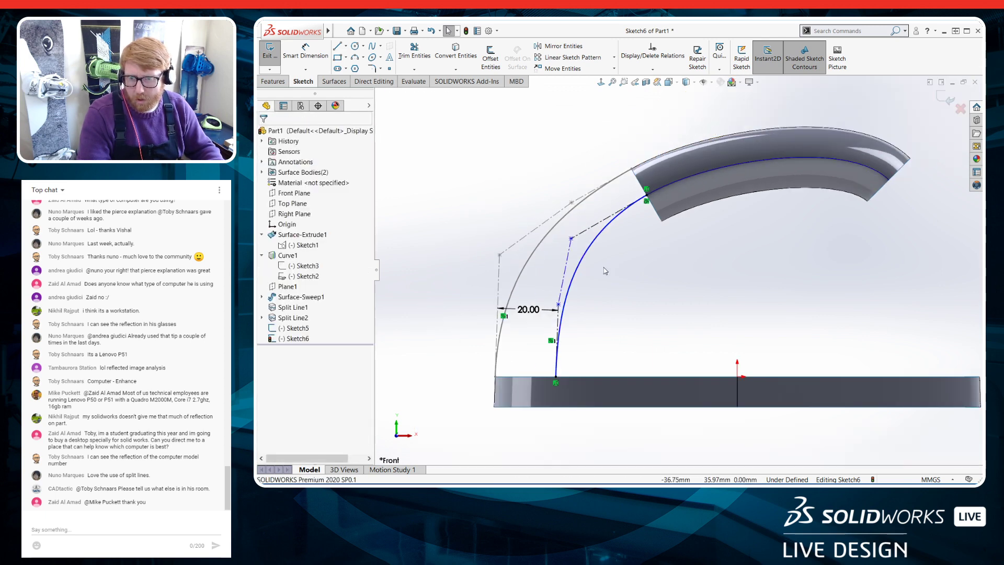
Fine-tune the inner spline's shape by shifting its middle control polygon leg, and exit the sketch
scroll(594, 232, down, 1)
drag(566, 243, 570, 241)
click(559, 290)
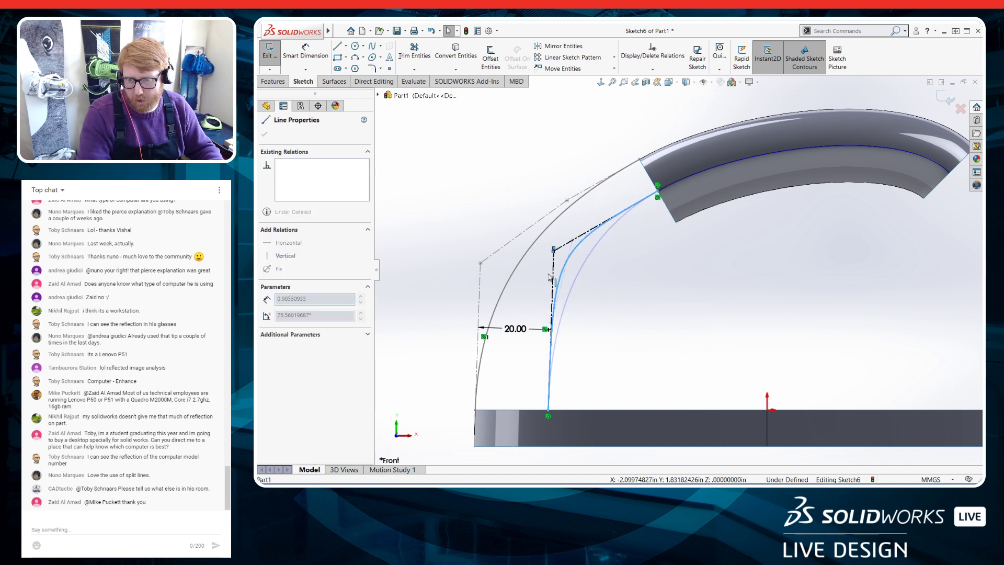
drag(558, 290, 560, 291)
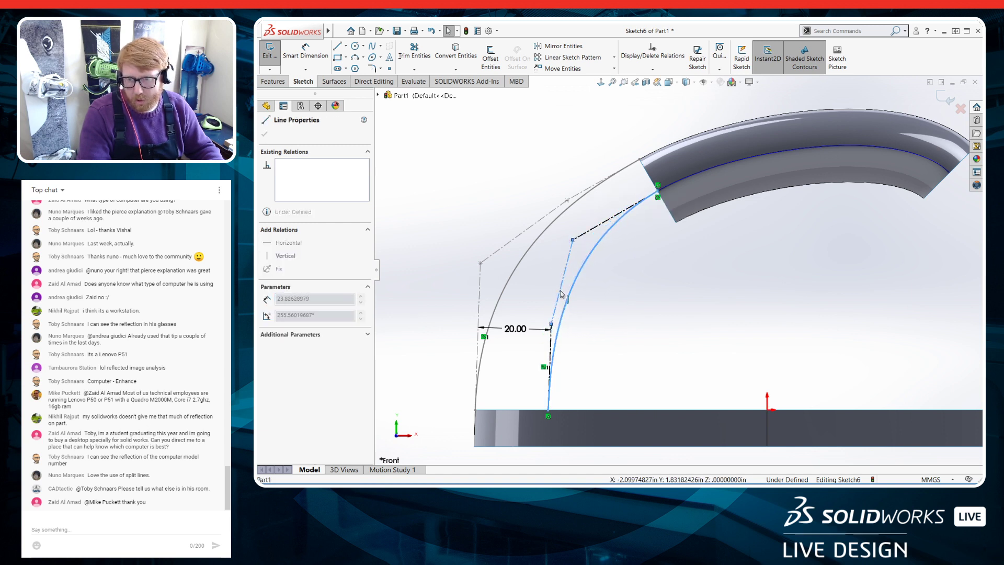
click(625, 317)
scroll(625, 317, up, 1)
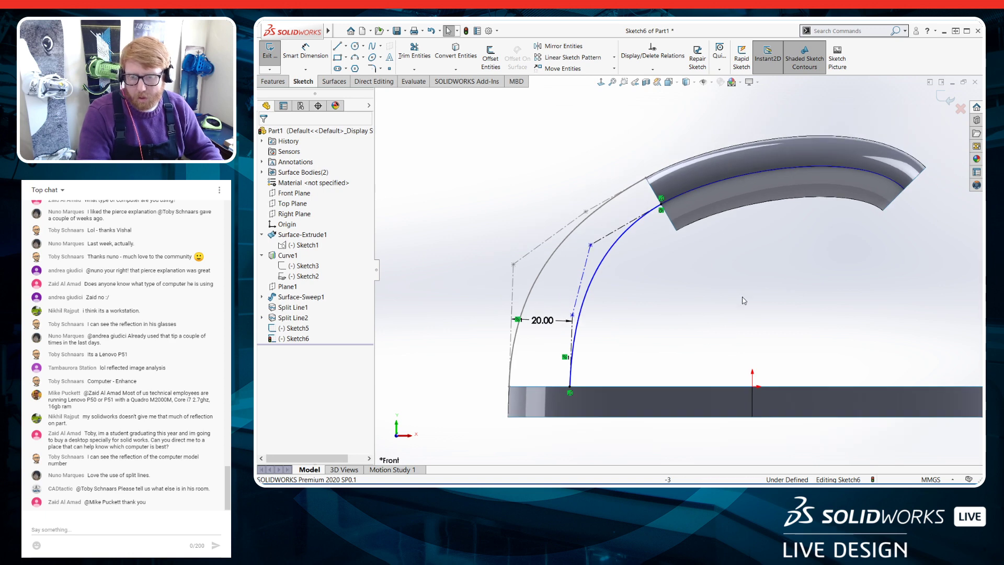
click(270, 51)
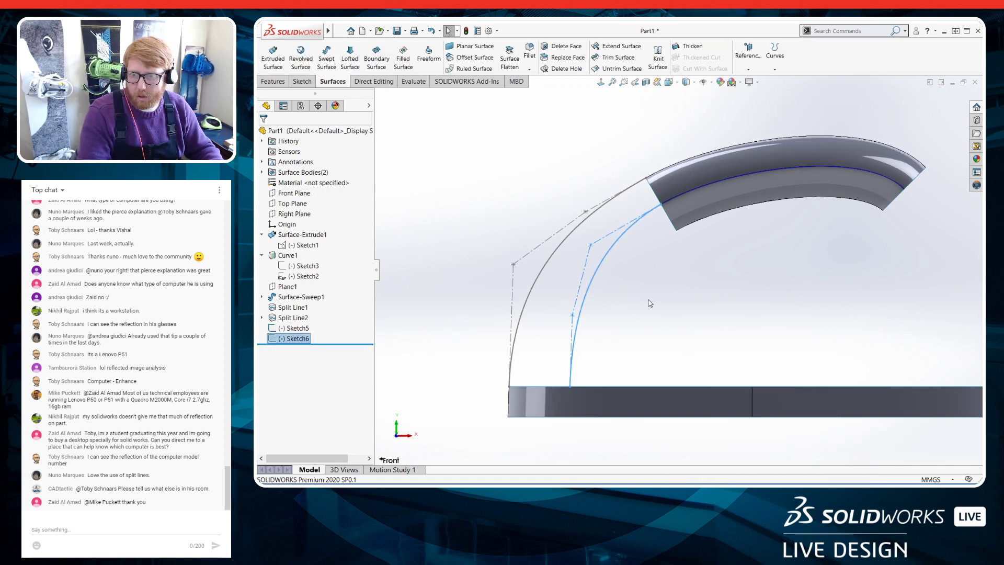
Sketch a five-vertex style spline on the Right Plane, from beside the handle's open end down to just above the outline's outer side
middle_drag(650, 304, 713, 341)
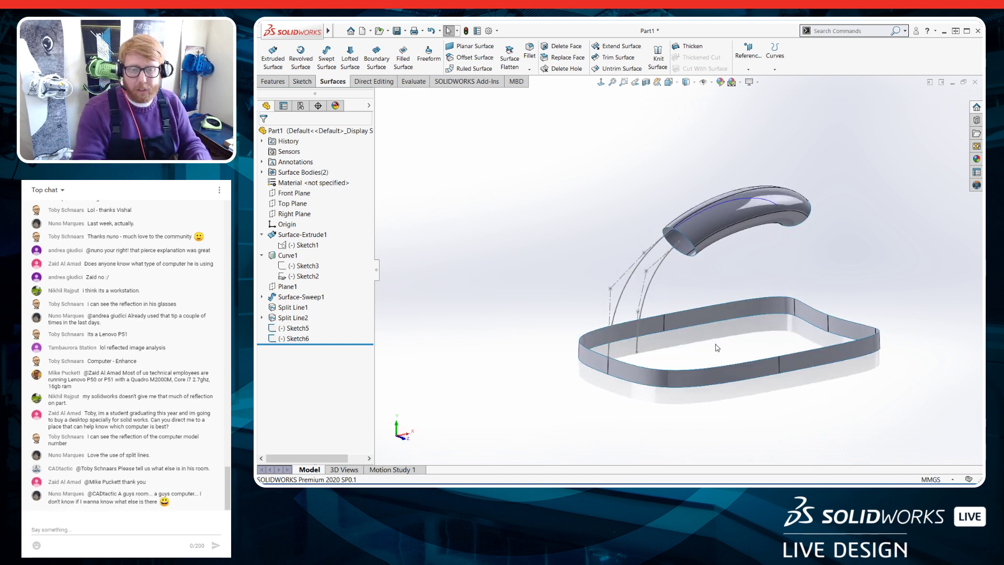
click(294, 214)
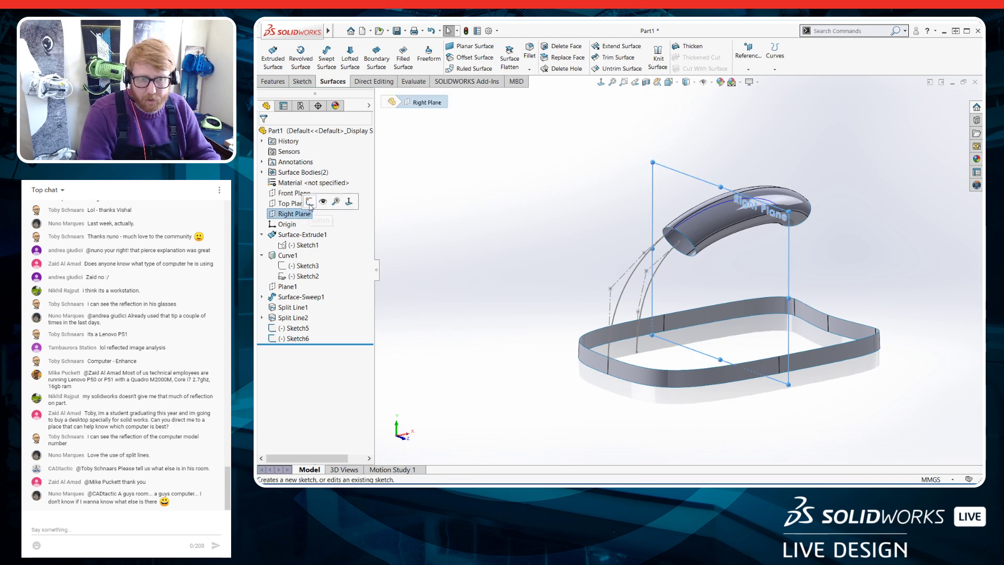
click(309, 202)
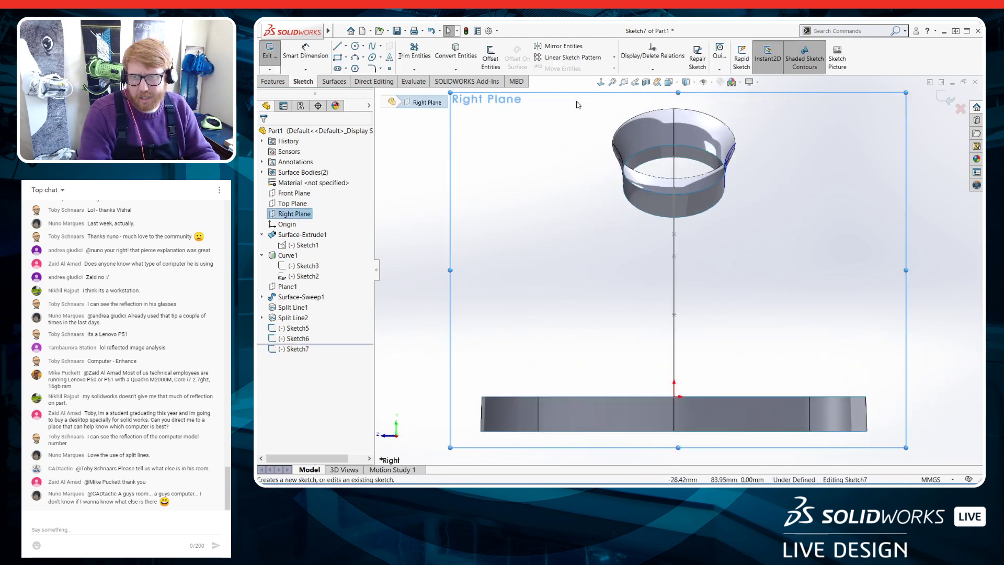
click(601, 83)
scroll(686, 229, up, 2)
scroll(835, 299, down, 1)
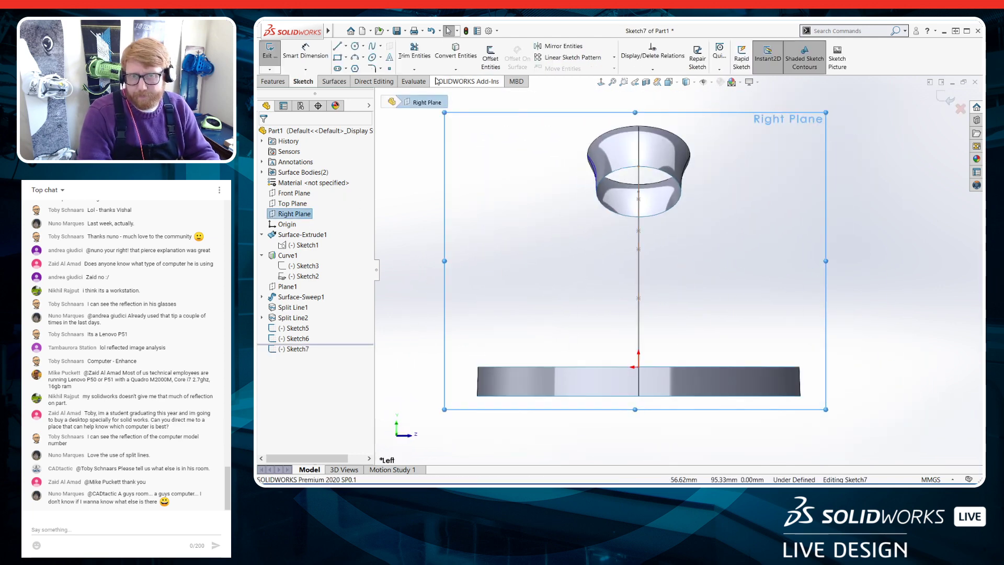
click(380, 47)
click(397, 69)
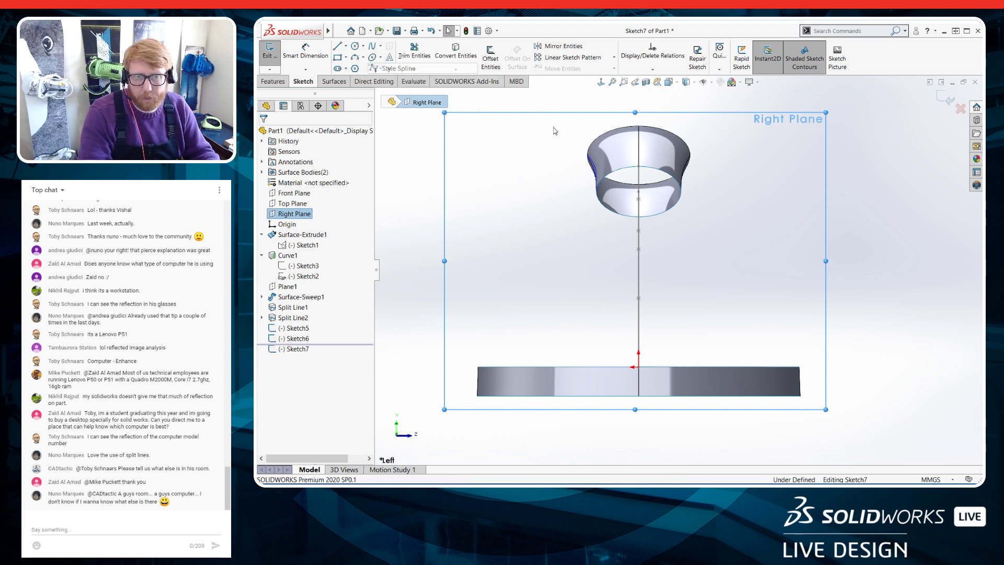
click(688, 200)
click(695, 229)
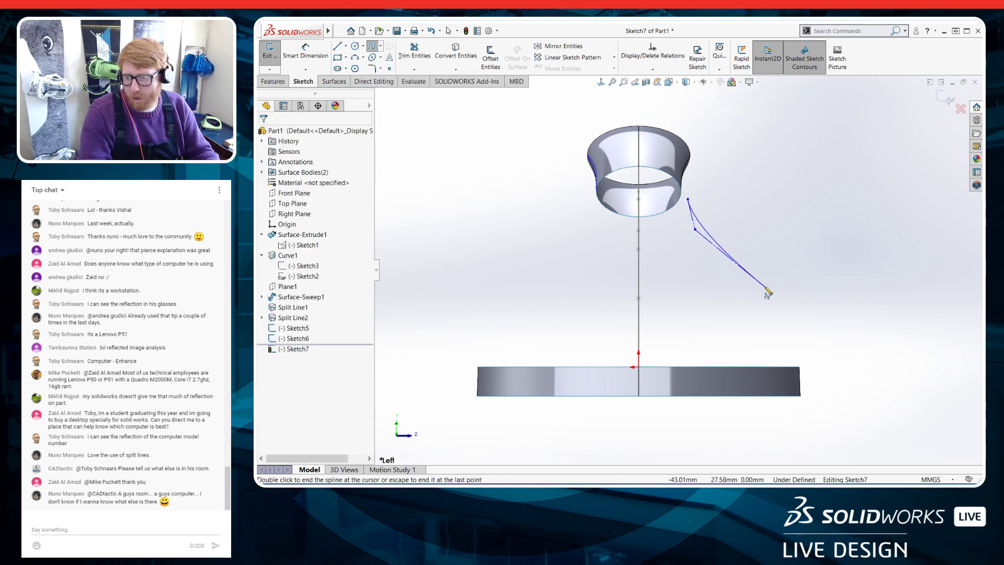
click(766, 287)
double_click(801, 355)
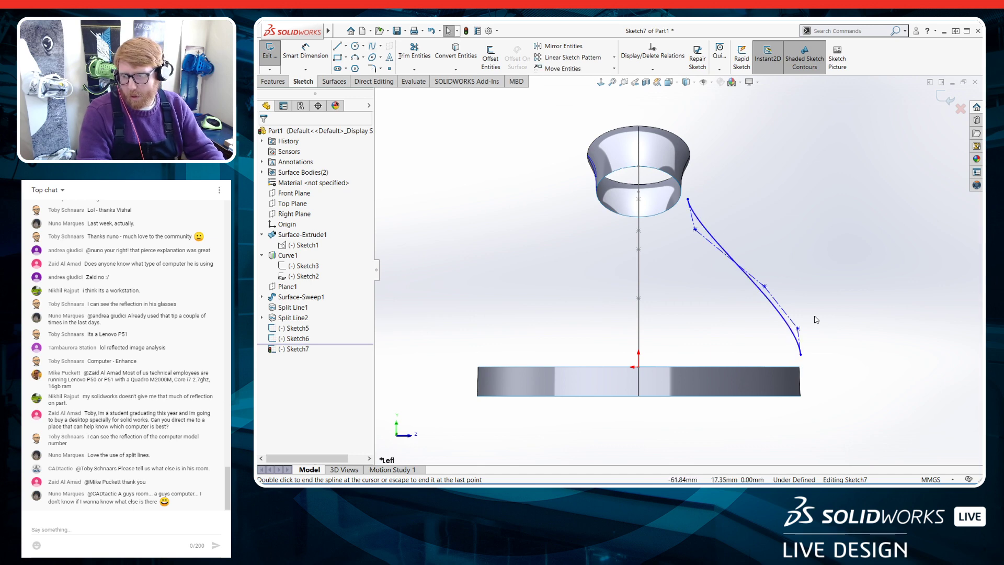
Make the new spline's upper endpoint coincident with the side split vertex at the handle's open end
scroll(704, 206, down, 2)
click(680, 205)
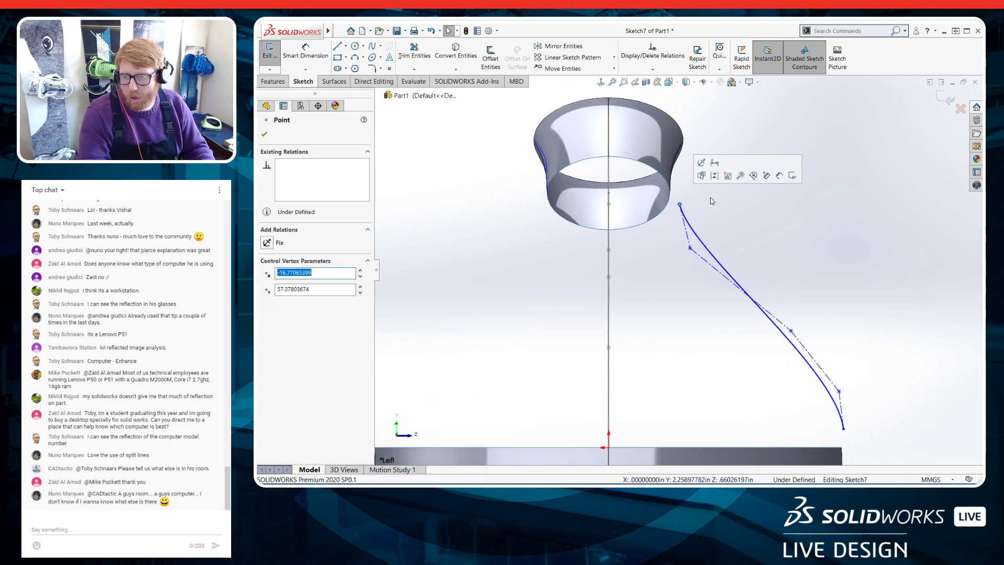
ctrl+click(642, 201)
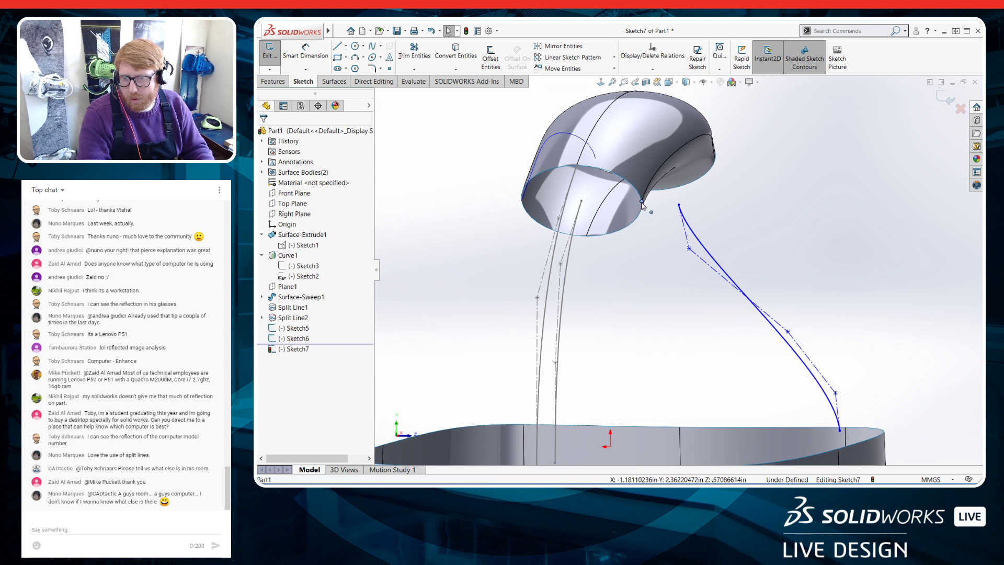
ctrl+click(680, 205)
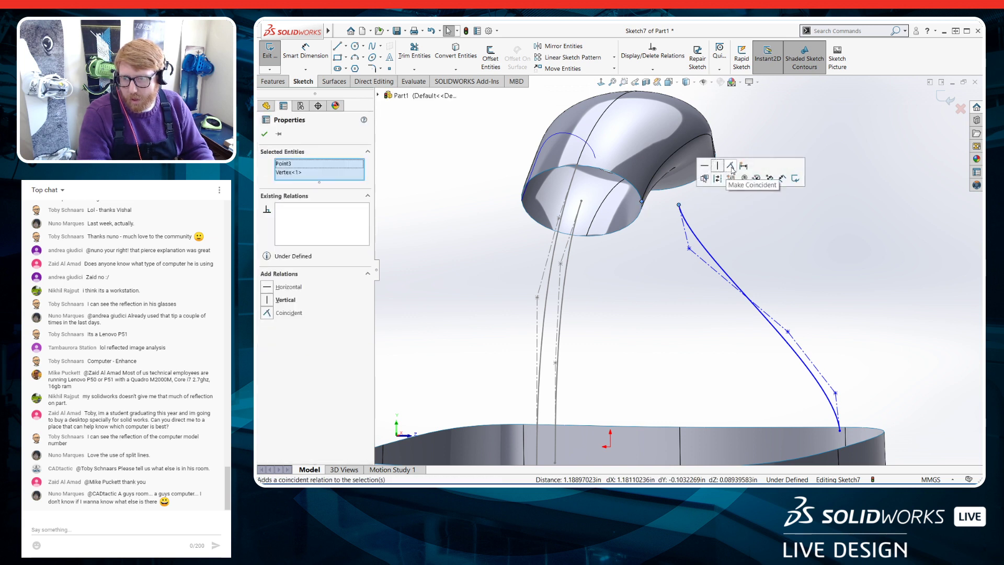
click(731, 166)
key(Escape)
key(ctrl+4)
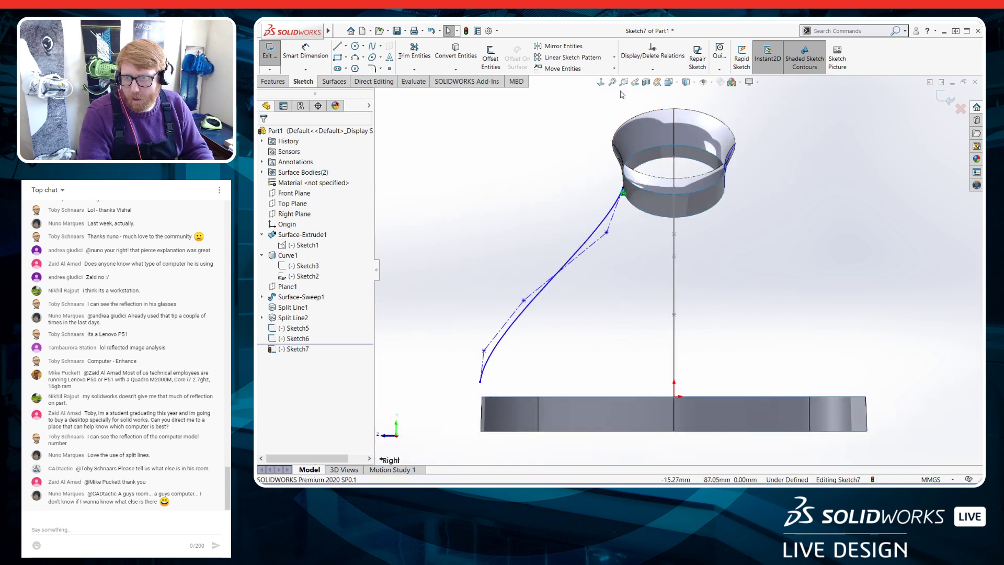
Pull the Right Plane spline's second control vertex under its upper endpoint and make the spline equal-curvature with the handle's side split edge
key(ctrl+3)
scroll(754, 210, down, 2)
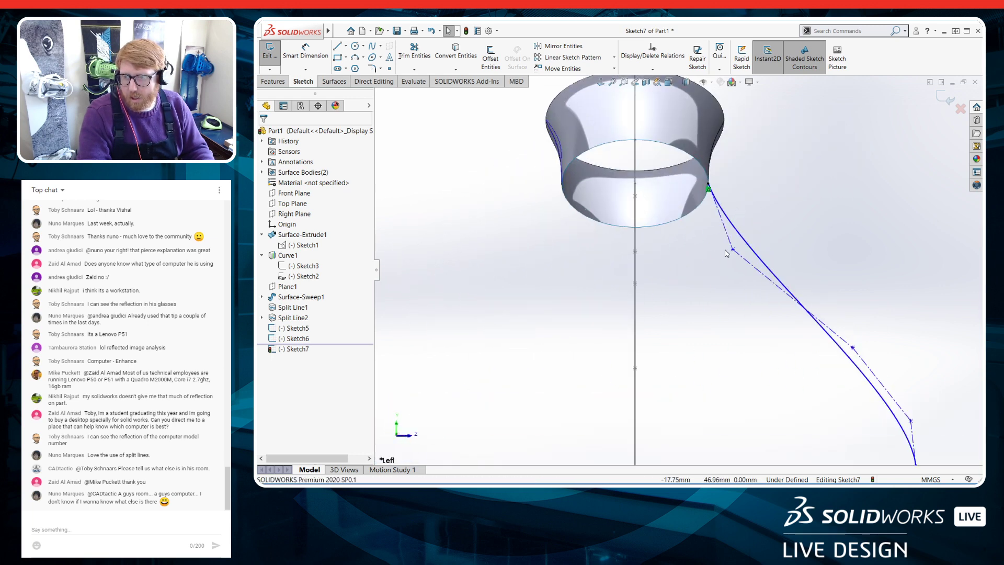
drag(734, 252, 702, 255)
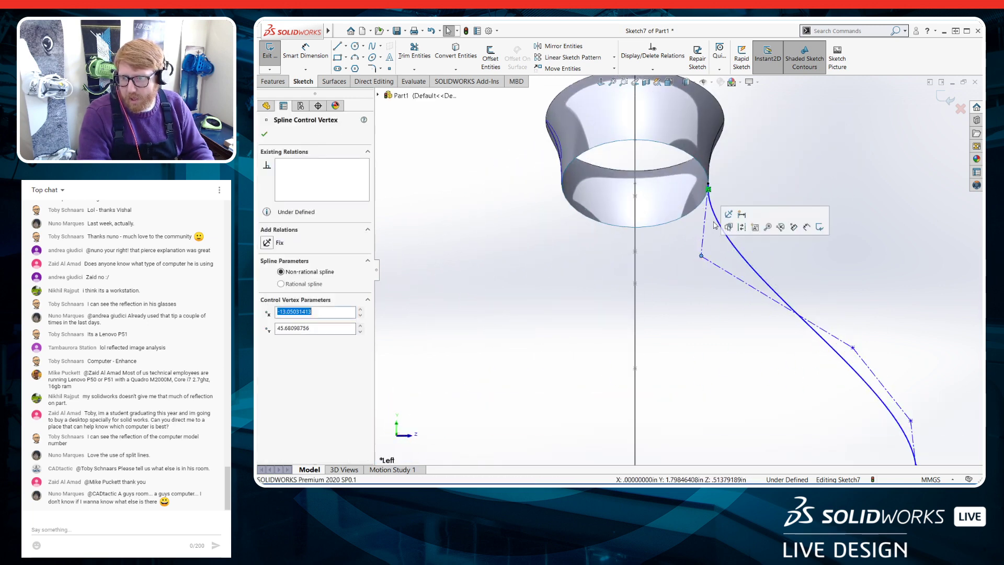
ctrl+click(714, 149)
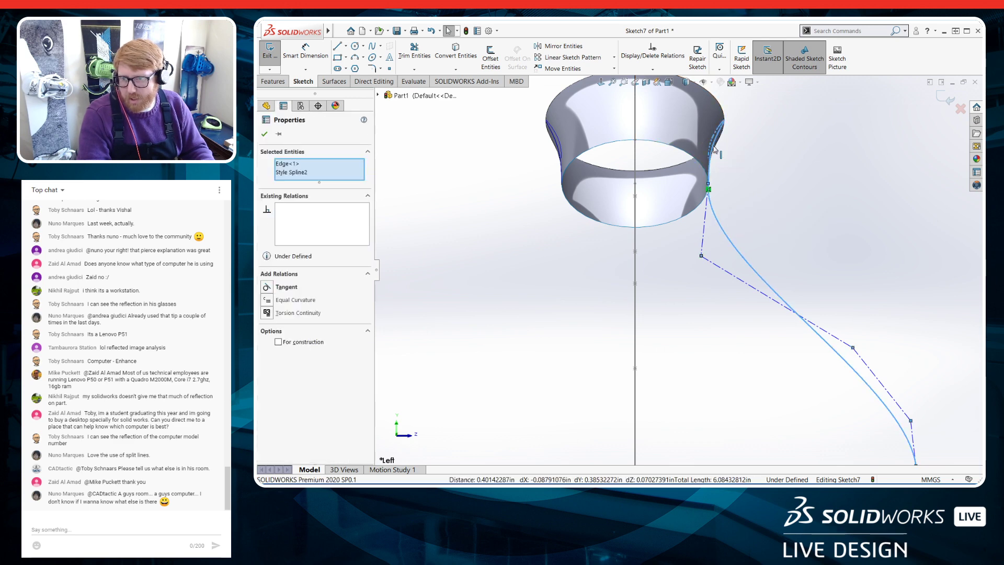
click(738, 107)
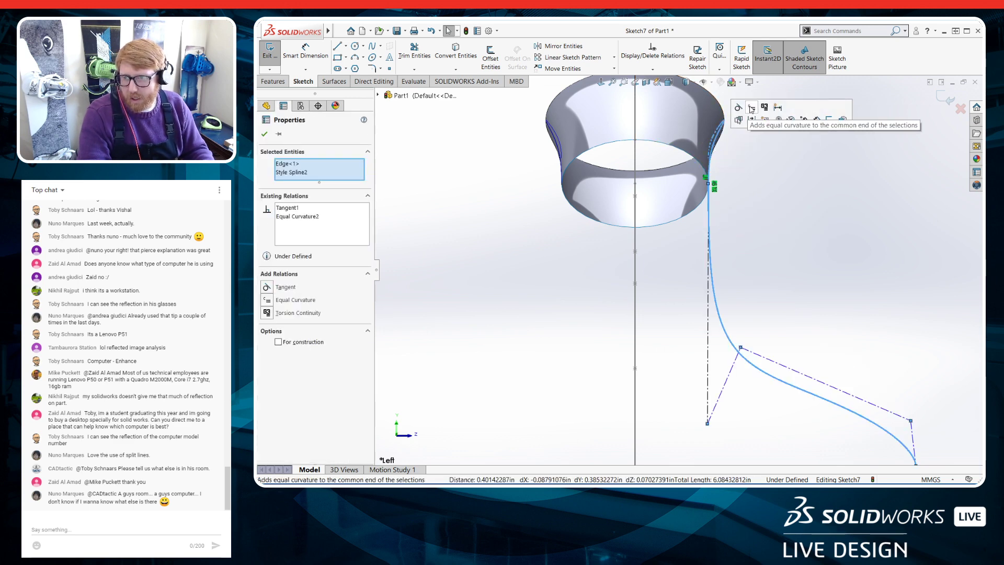
click(813, 302)
scroll(814, 301, up, 1)
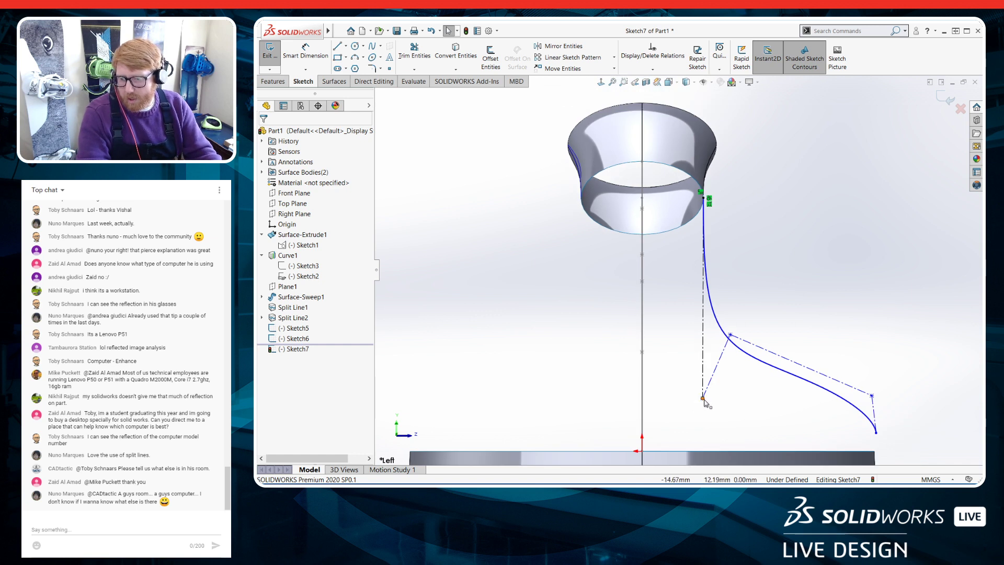
Reshape the spline by moving its upper control vertices up close beneath the handle's open end
drag(703, 399, 703, 257)
drag(705, 326, 716, 265)
click(703, 240)
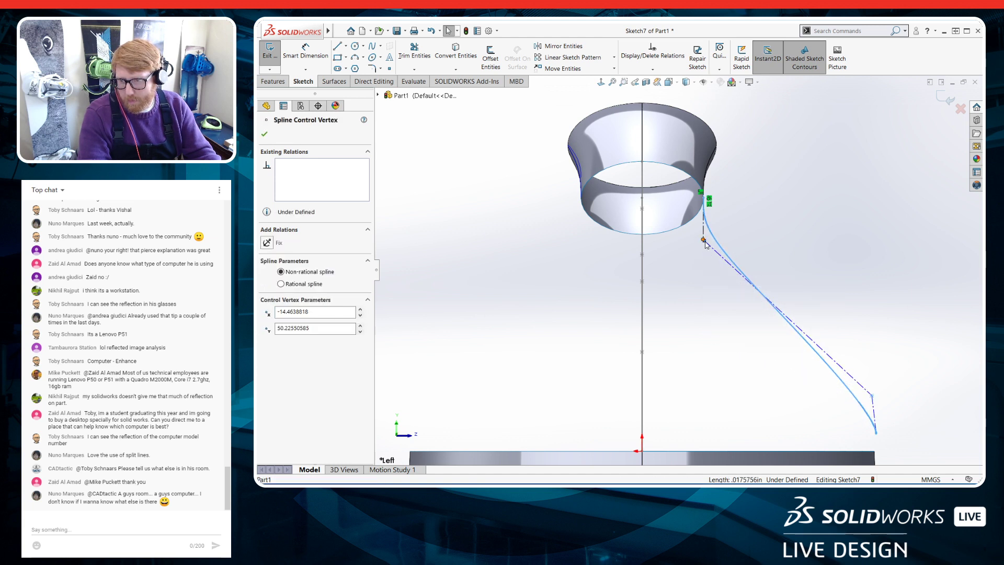
scroll(732, 235, down, 3)
mouse_move(658, 250)
mouse_down()
mouse_move(657, 364)
mouse_move(652, 248)
mouse_up()
drag(653, 224, 654, 231)
click(691, 402)
Check the spline's lower end against the outline's rounded side, and exit the sketch
scroll(717, 392, up, 6)
scroll(719, 394, up, 3)
scroll(779, 385, down, 5)
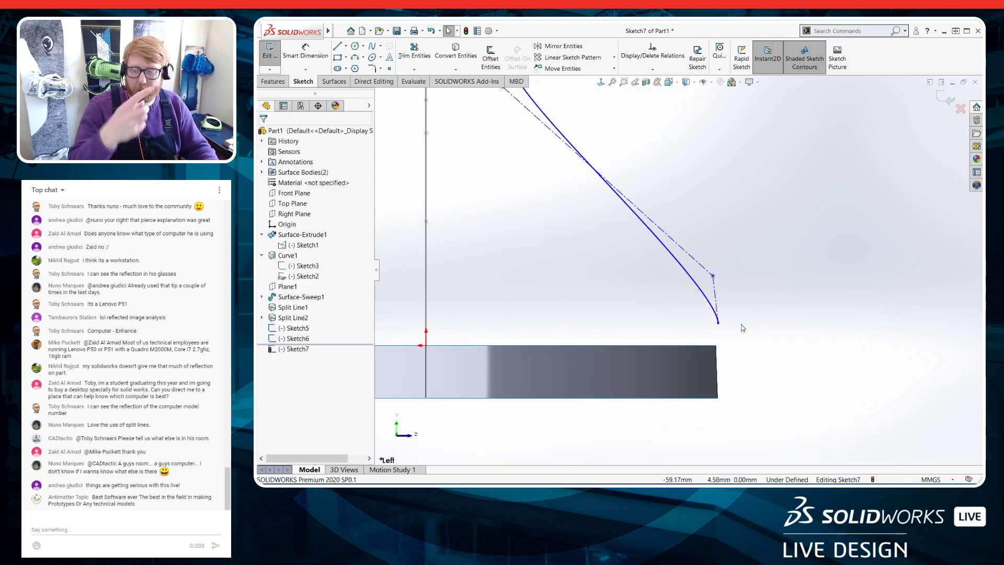
scroll(733, 328, up, 2)
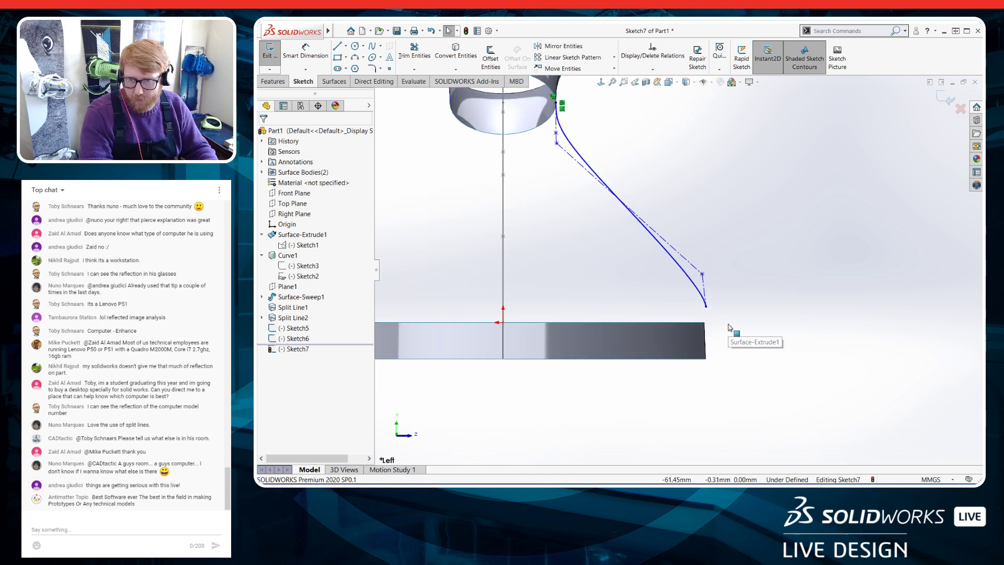
middle_drag(703, 328, 724, 303)
click(719, 277)
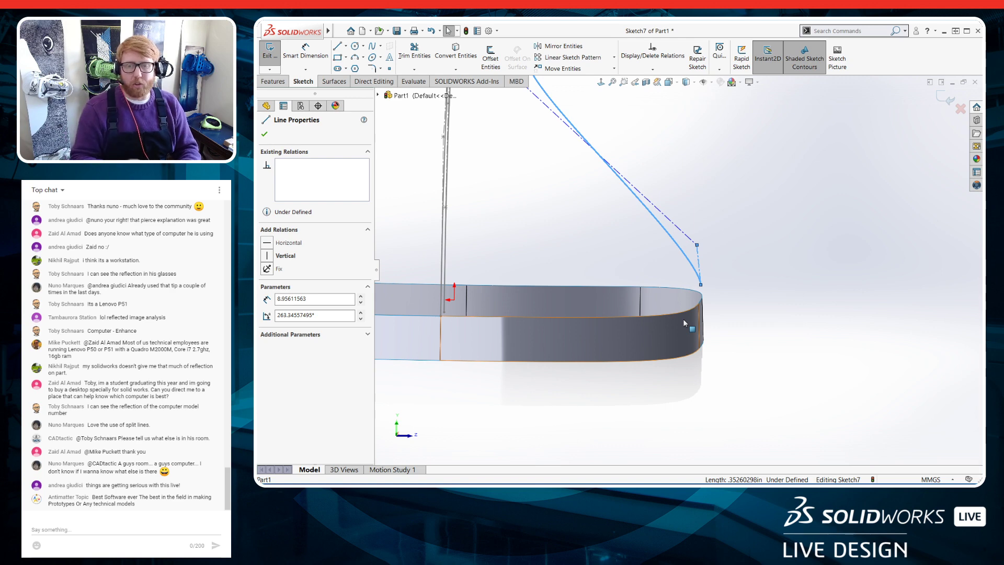
key(Escape)
scroll(687, 316, up, 5)
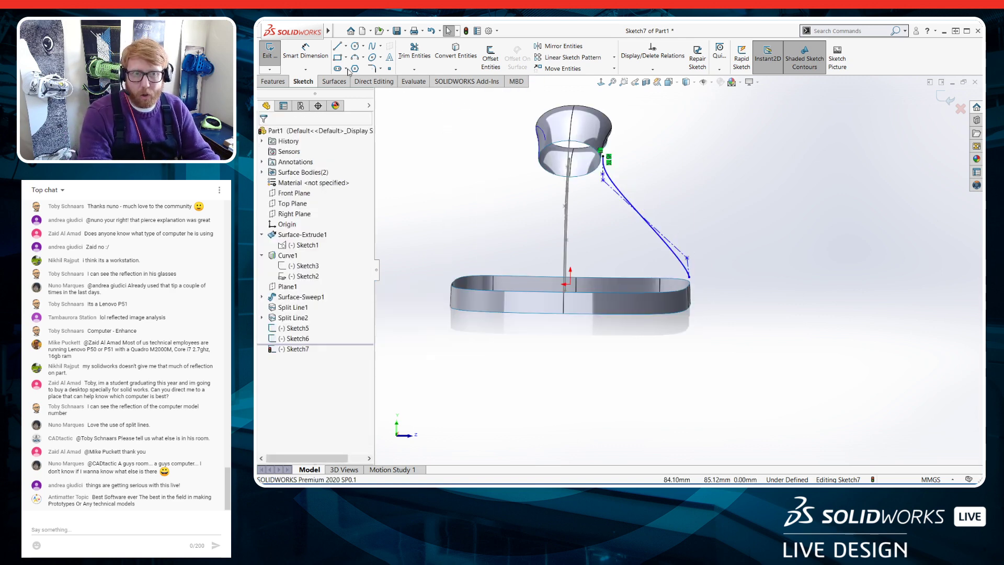
click(268, 52)
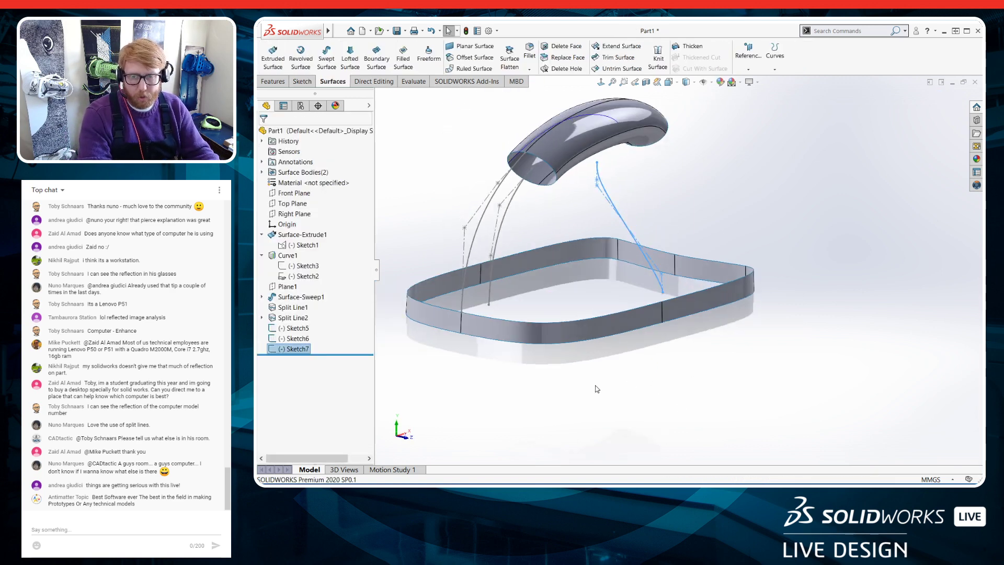
Roll the feature history back to just before Sketch7
click(299, 349)
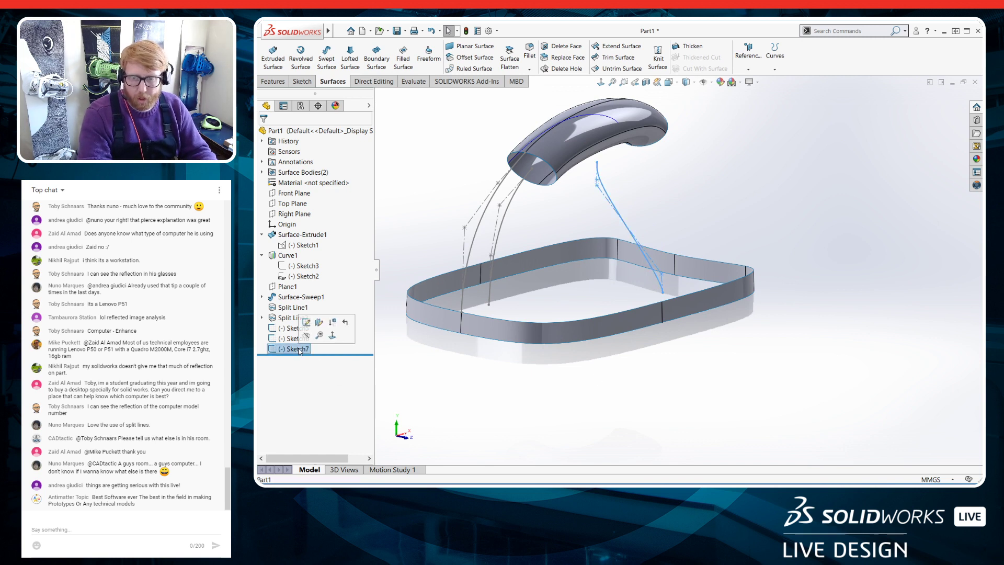
click(366, 361)
drag(342, 355, 341, 345)
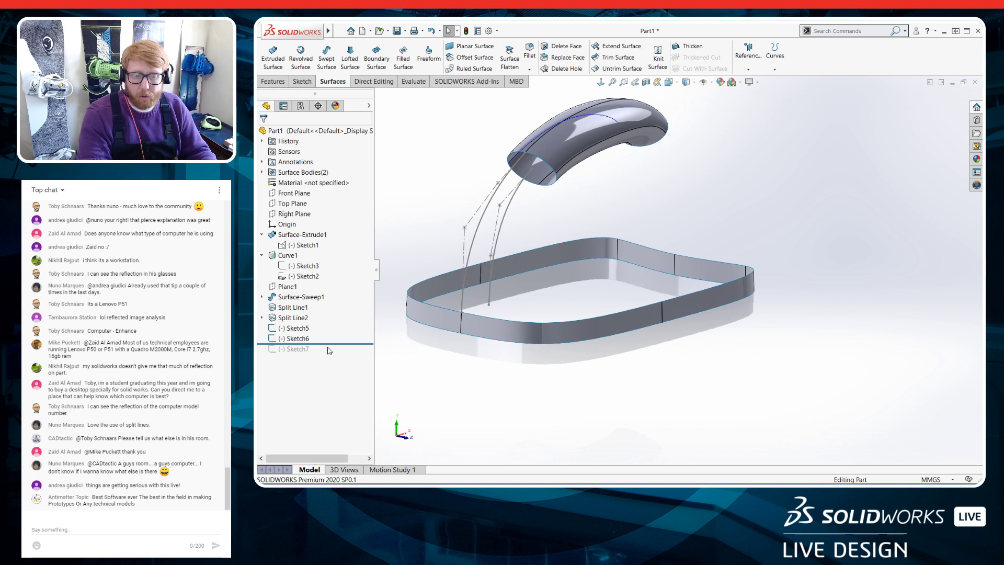
Create a reference plane parallel to the Right Plane through the lower endpoint of the inner guide curve in Sketch6
click(749, 68)
click(757, 83)
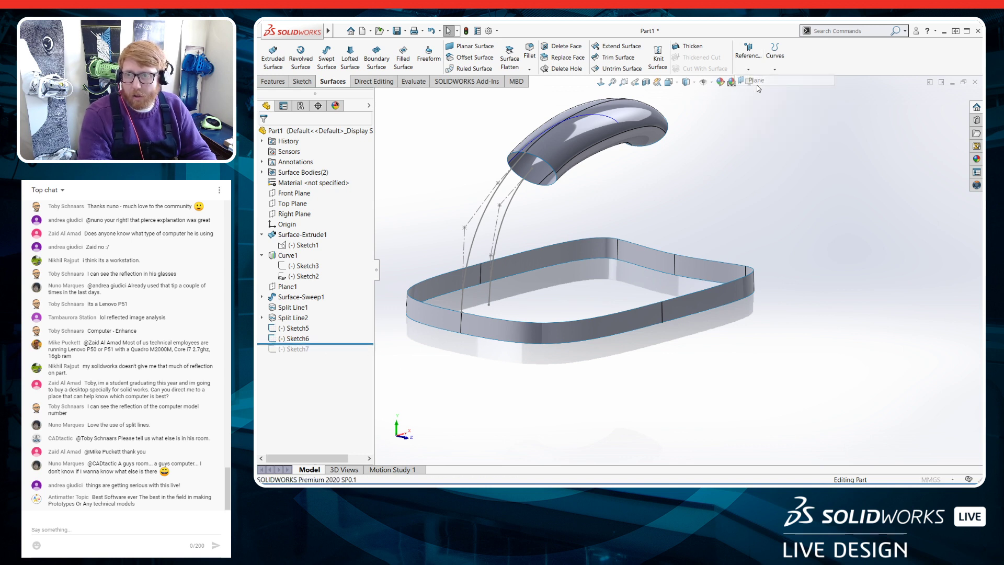
click(378, 95)
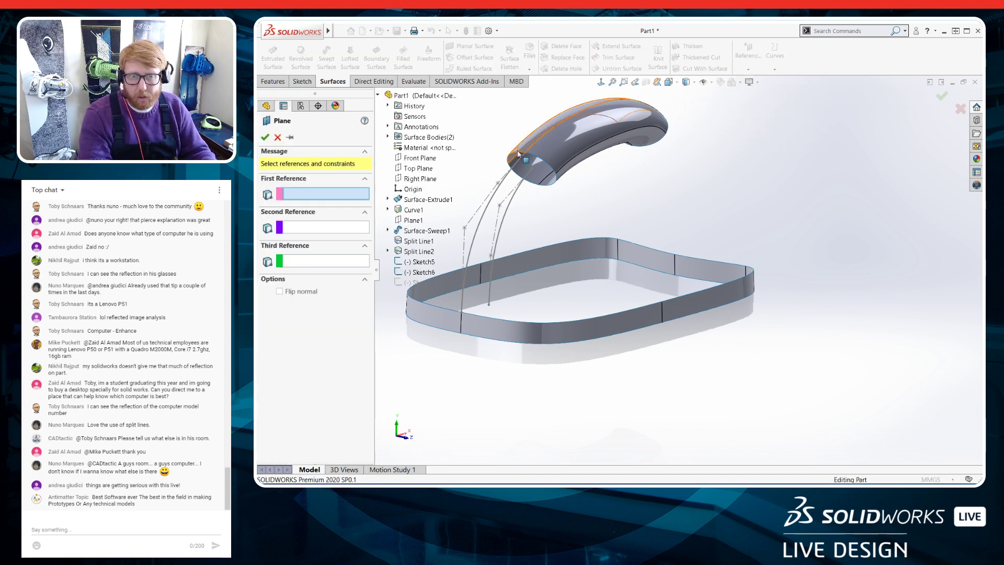
click(424, 180)
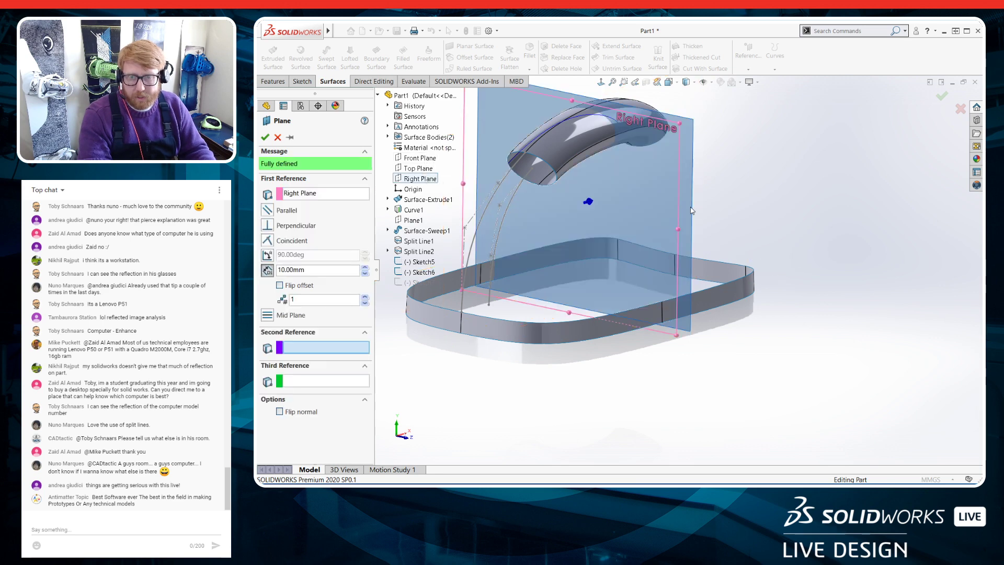
click(489, 307)
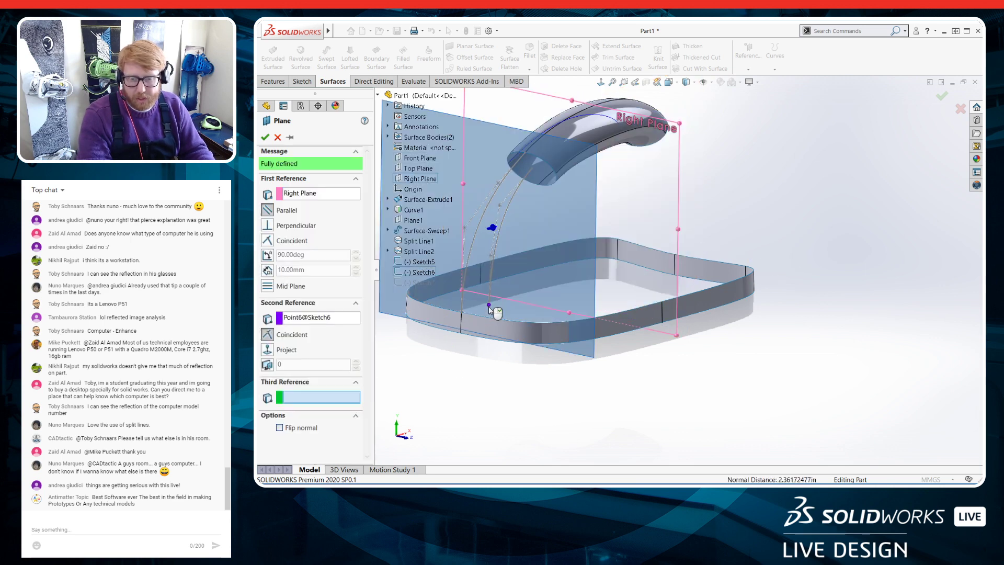
click(265, 138)
Split the outline surface's outer face with an Intersection split line using Plane2
middle_drag(529, 376, 598, 384)
click(592, 372)
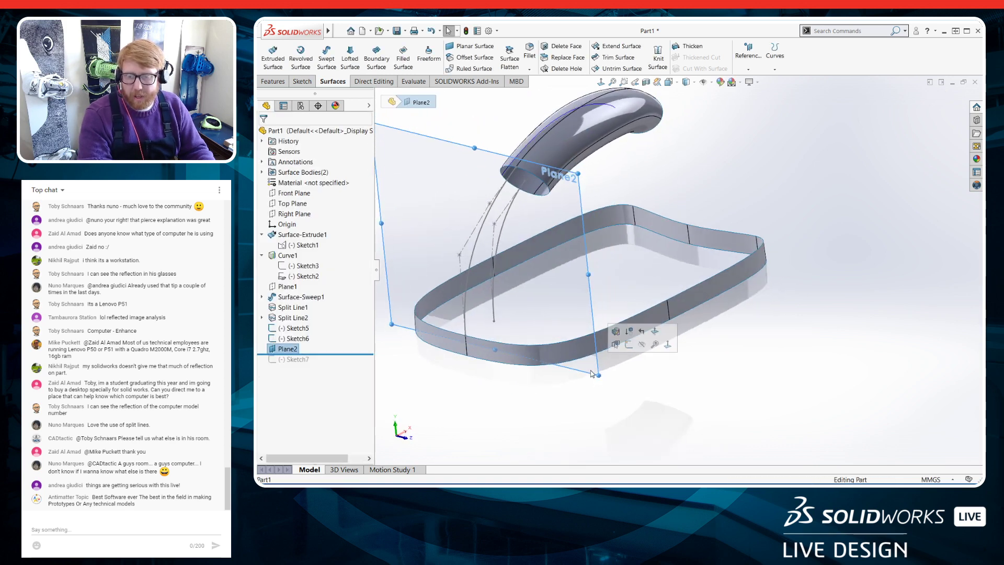
click(775, 69)
click(779, 80)
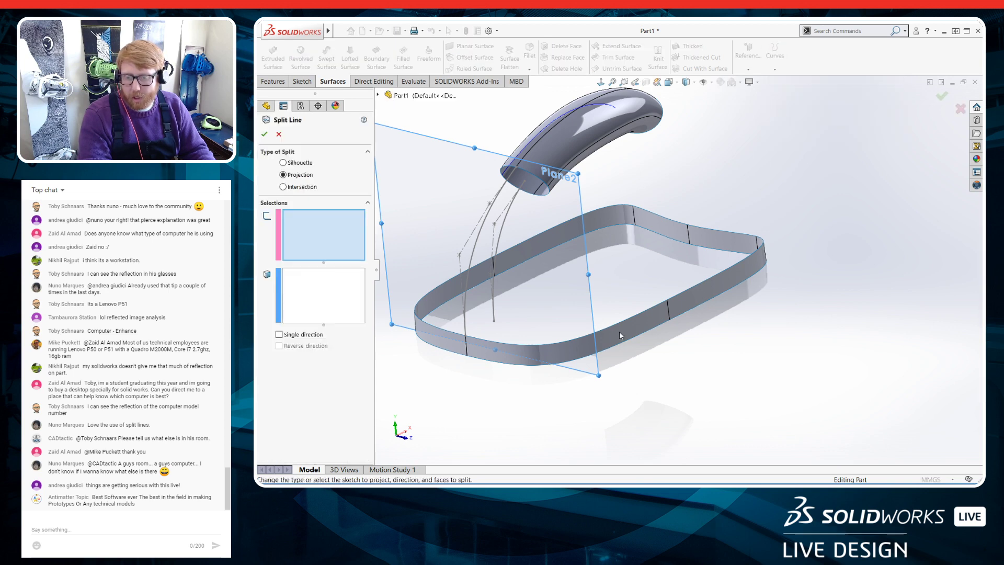
click(284, 187)
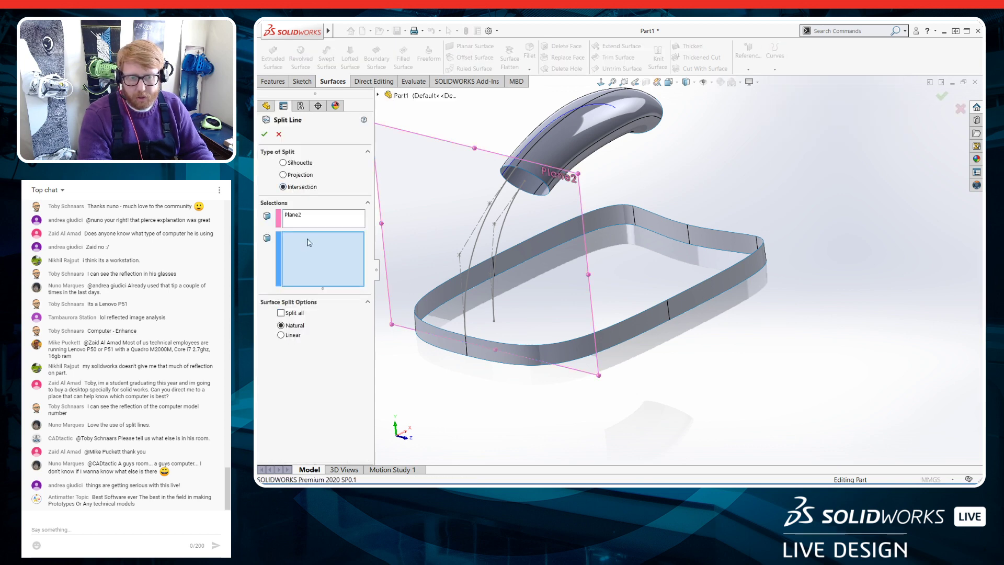
click(606, 340)
key(Return)
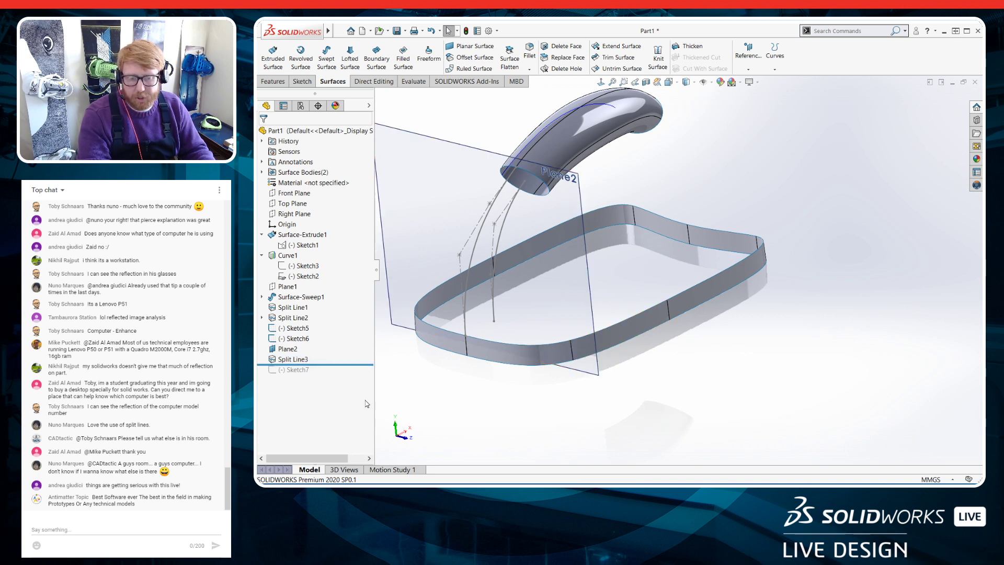
Roll the history forward past Sketch7 and change its sketch plane to Plane2
drag(314, 364, 302, 375)
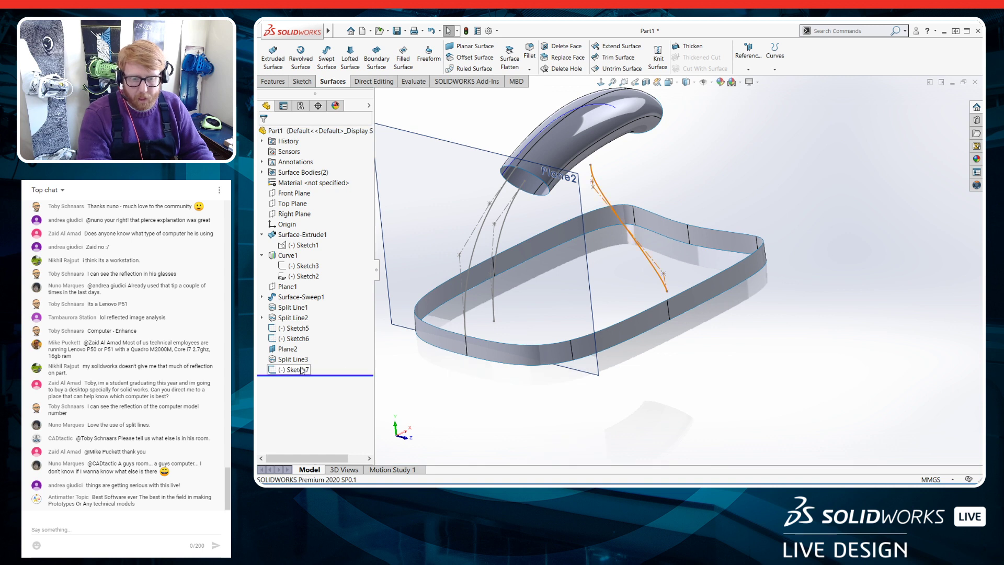
click(301, 370)
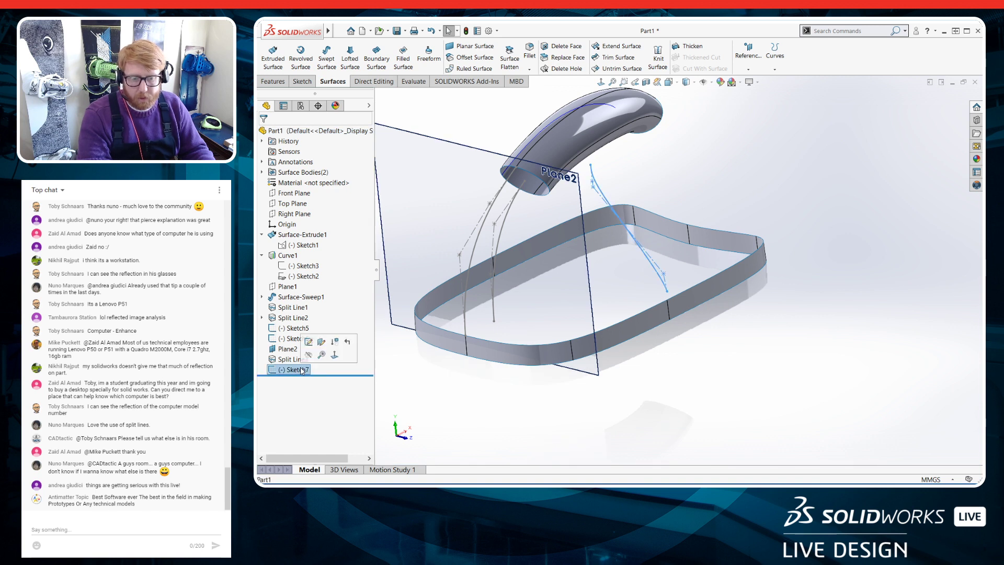
click(323, 343)
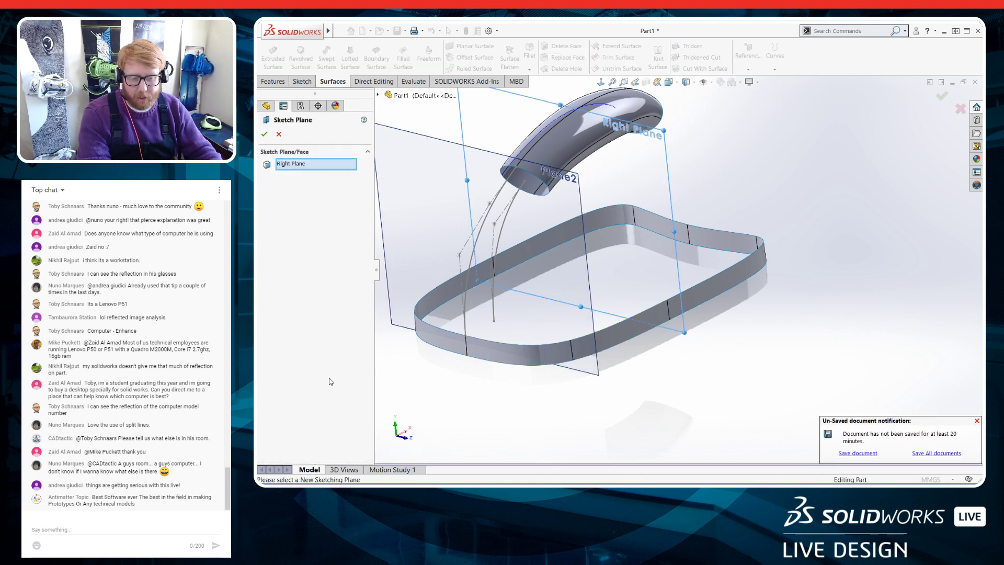
click(584, 325)
key(Return)
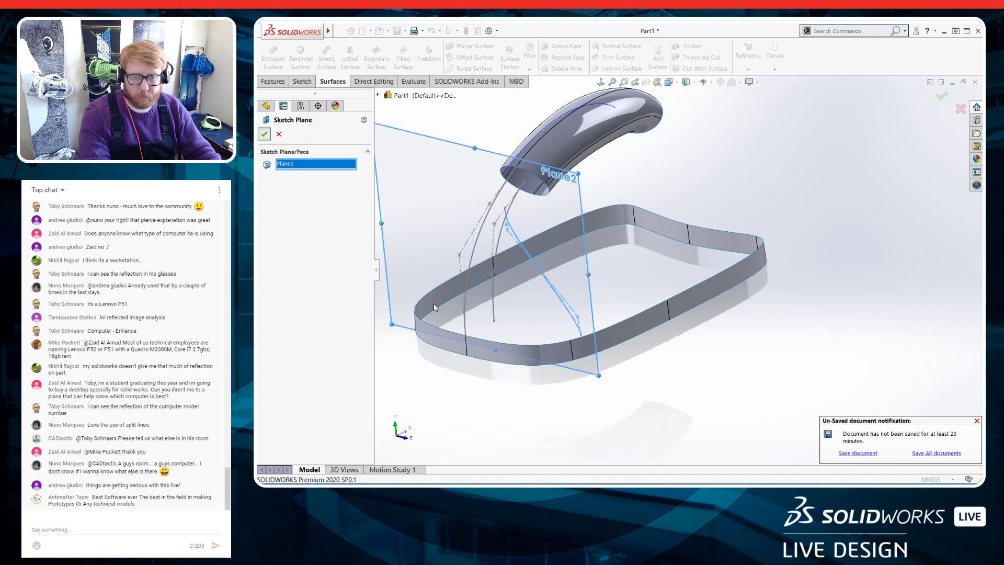
Reopen Sketch7 and make the spline's lower endpoint coincident with the Plane2 split vertex on the outline's upper edge
key(ctrl+8)
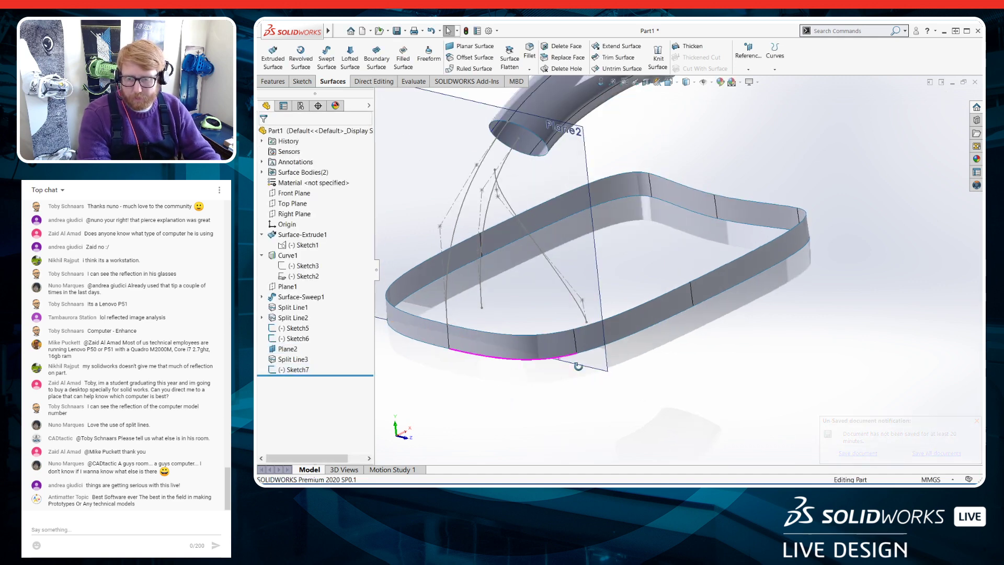
click(593, 113)
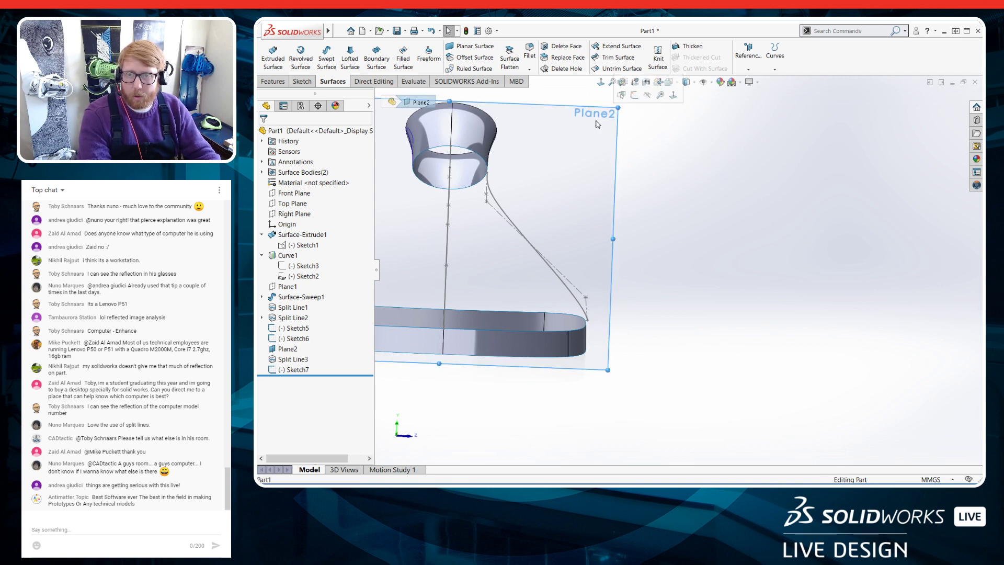
click(643, 98)
click(602, 87)
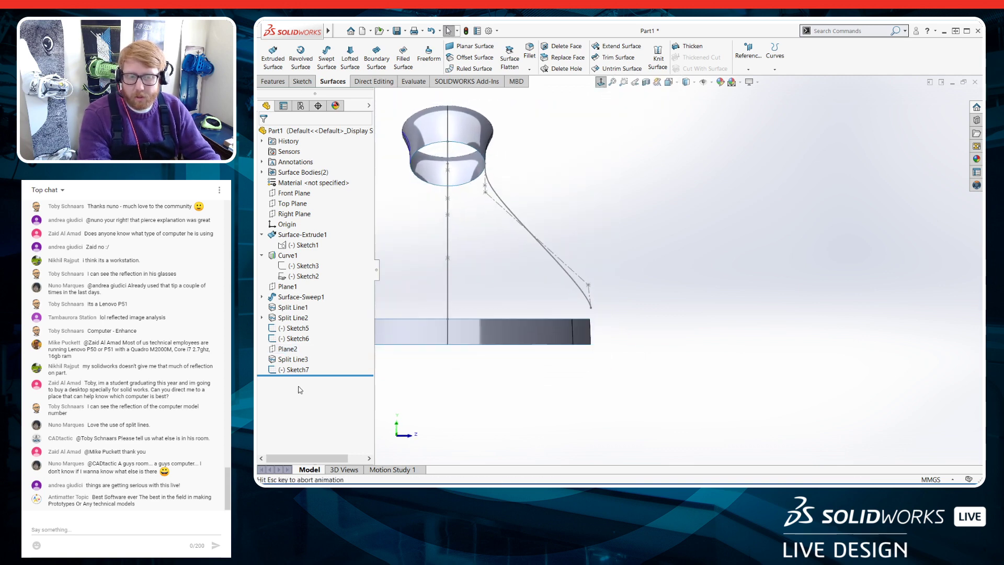
click(299, 370)
click(307, 348)
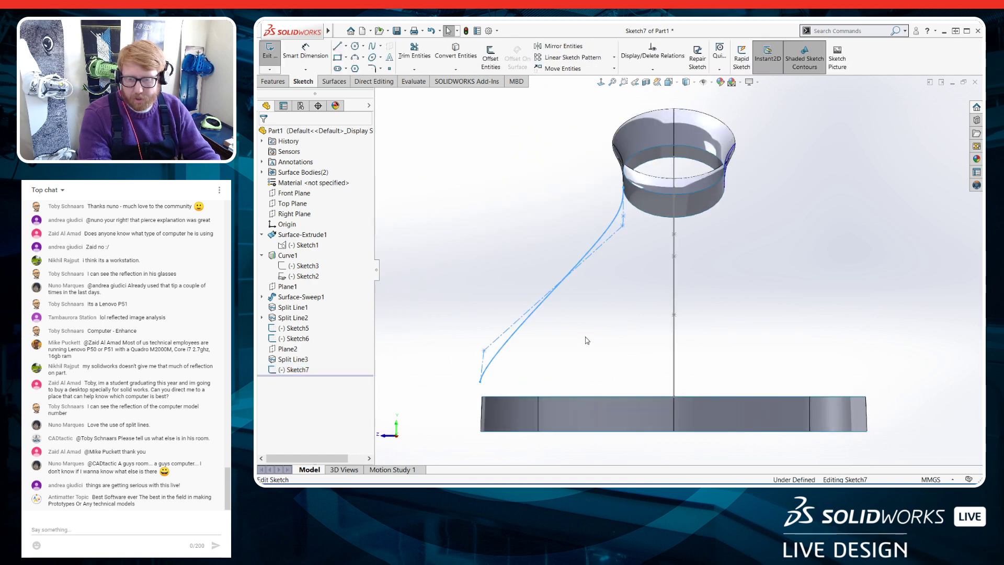
click(601, 83)
scroll(873, 423, down, 2)
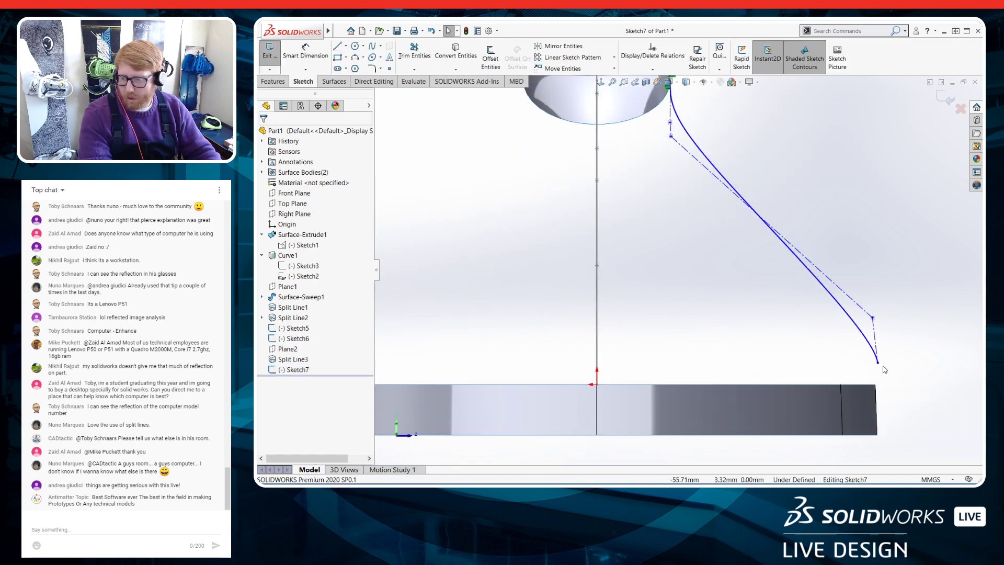
click(879, 363)
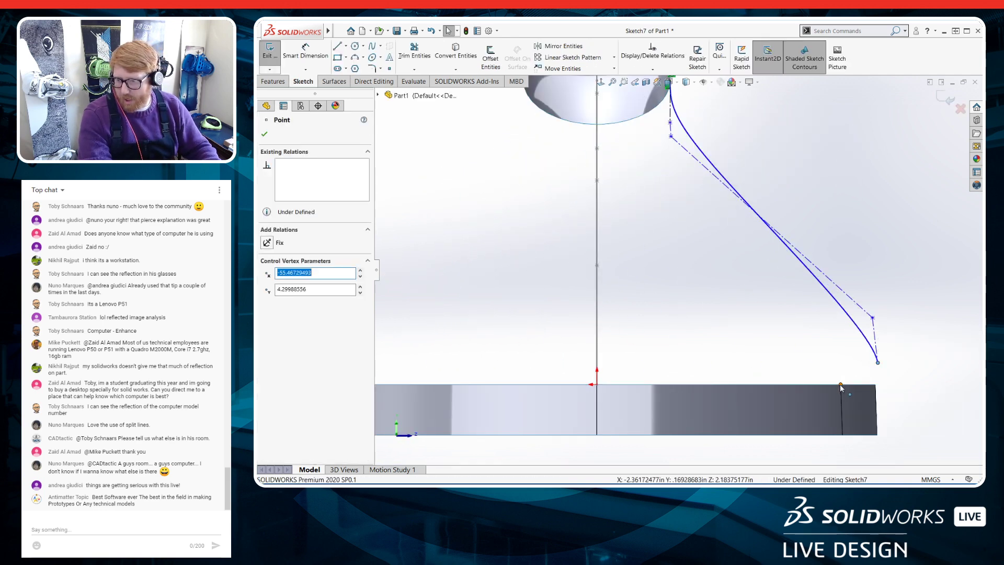
ctrl+click(841, 385)
click(890, 346)
click(891, 371)
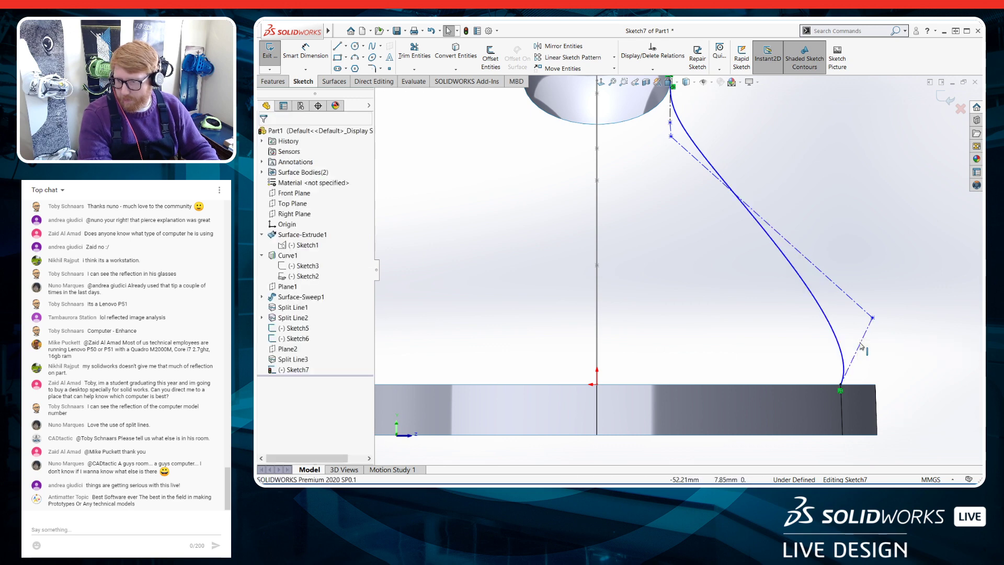
Make the spline's lowest control polygon leg tangent to the Plane2 split edge on the outline
click(863, 347)
ctrl+click(842, 411)
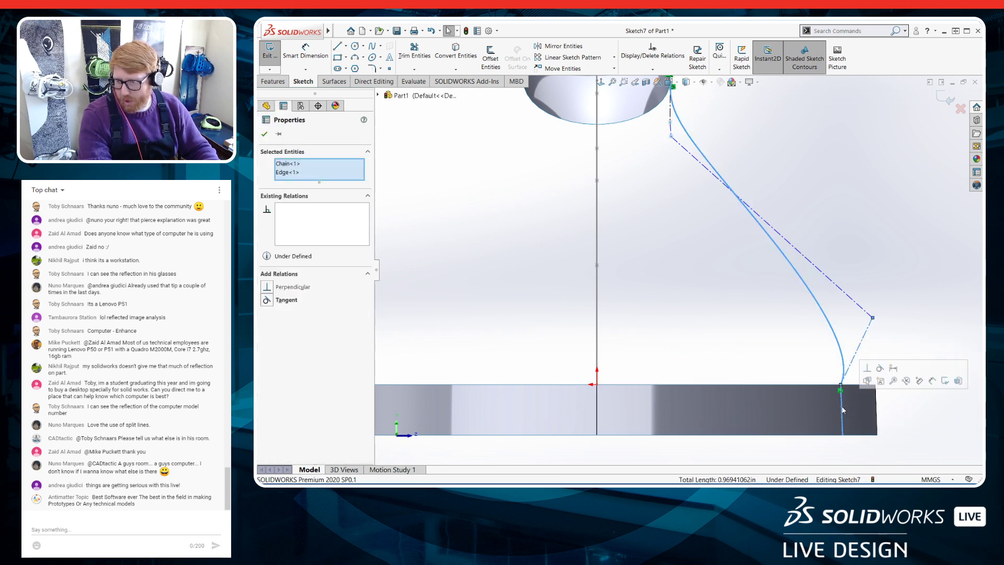
click(881, 369)
click(879, 322)
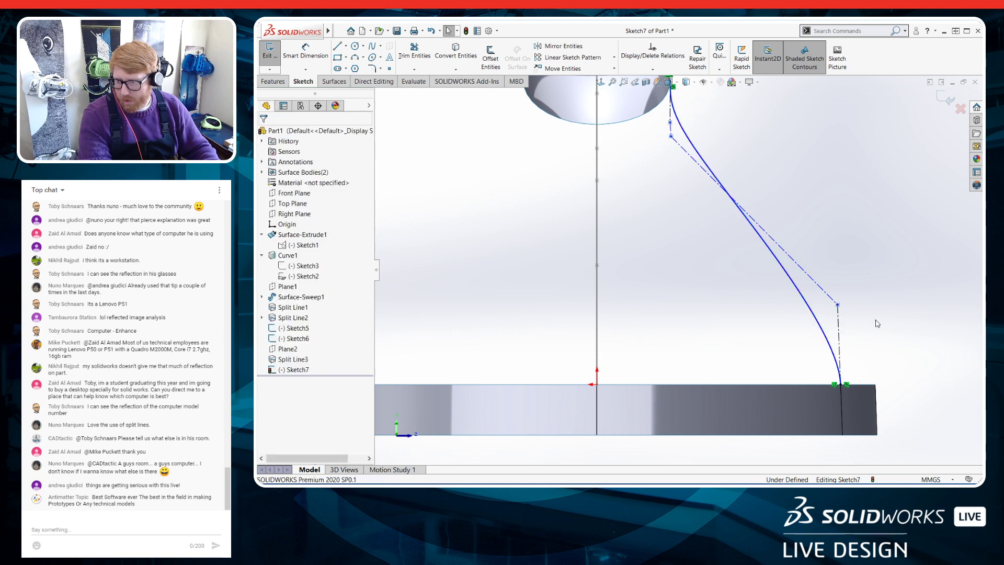
scroll(811, 343, up, 2)
scroll(812, 343, down, 1)
scroll(812, 321, up, 1)
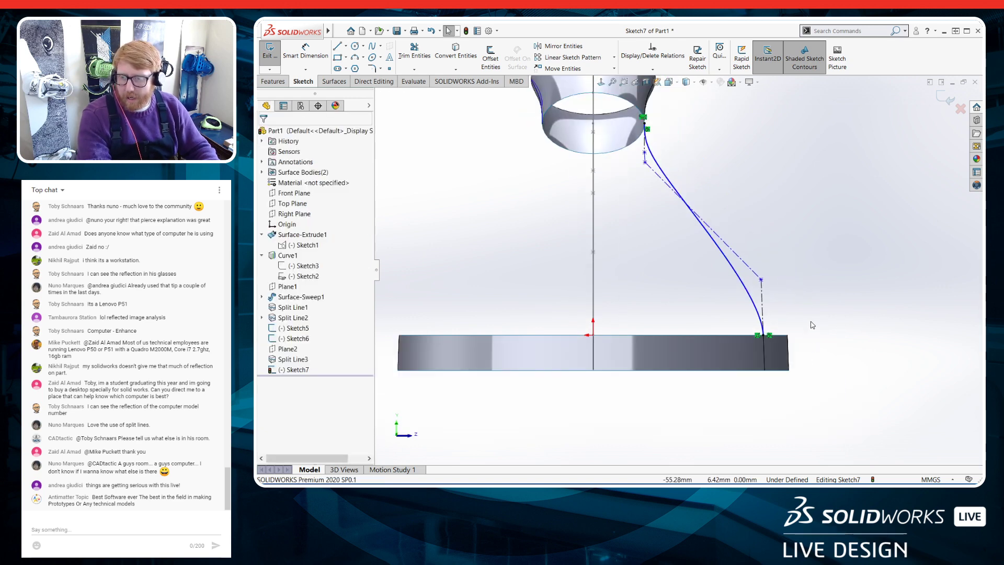
Check the angle between the spline's lowest control polygon leg and the vertical Sketch5 line, without placing a dimension
right_drag(826, 393, 811, 239)
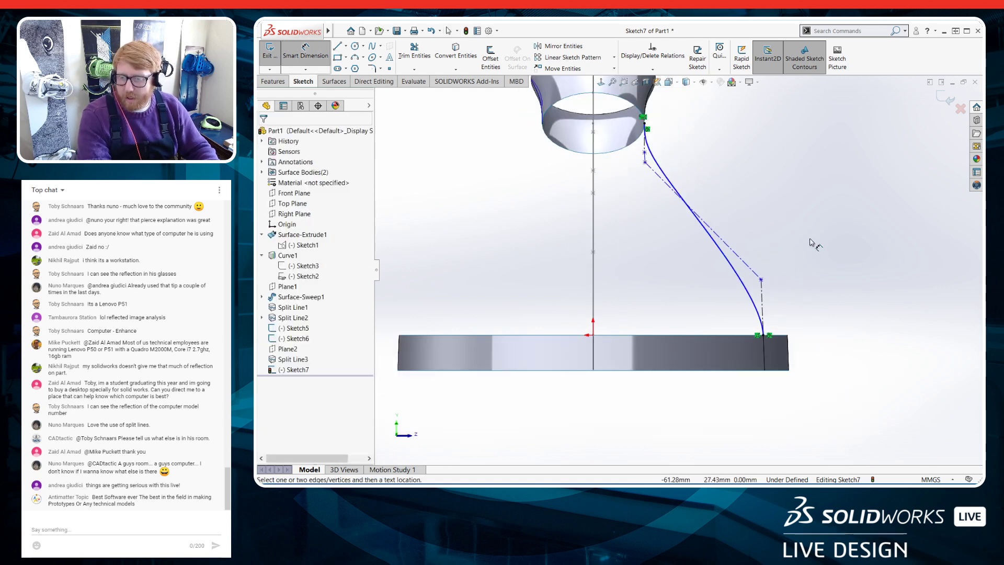
click(762, 297)
click(593, 294)
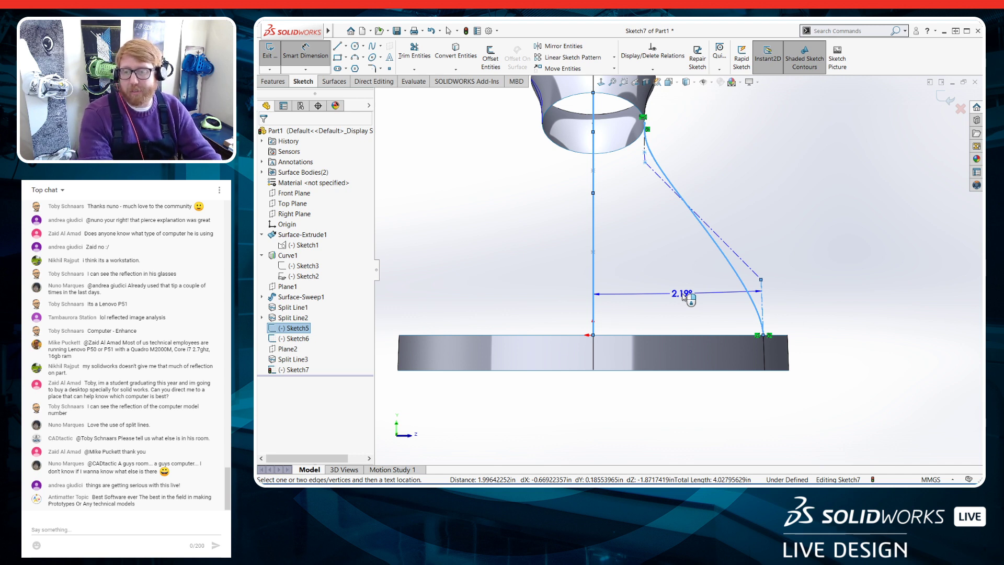
key(Escape)
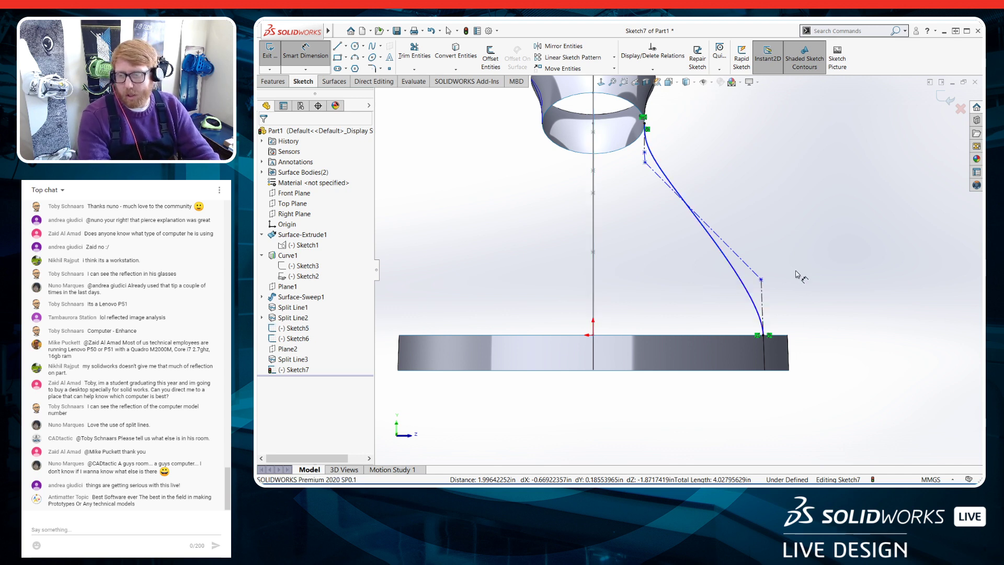
key(Escape)
Raise the spline's lower free control vertex to about Y 29.7 at X -47.0 and exit Sketch7
scroll(726, 270, down, 2)
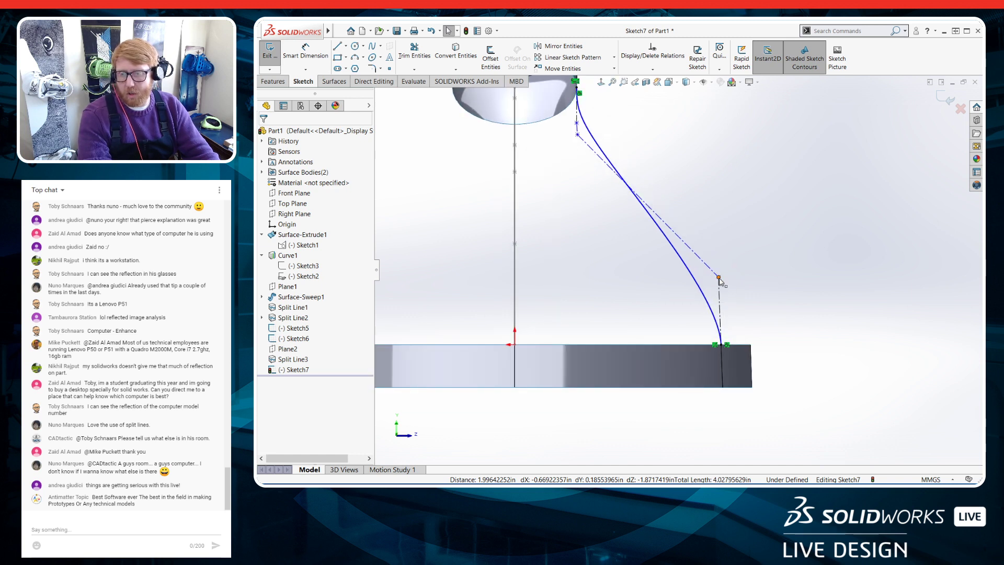
drag(719, 278, 718, 219)
scroll(637, 228, up, 2)
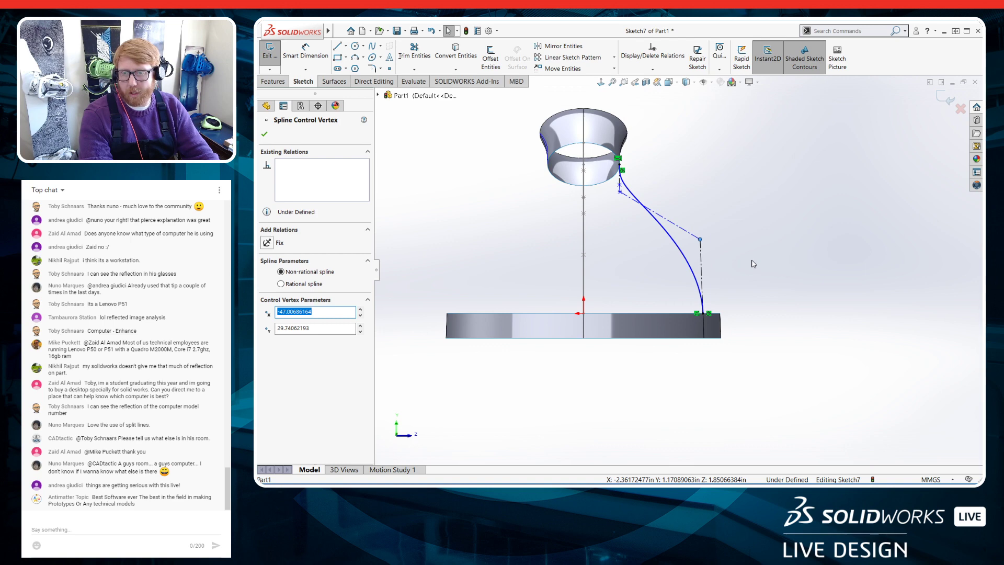
click(269, 53)
Create a sketch-on-sketch Projected Curve from Sketch6 and Sketch7
mouse_move(714, 219)
middle_down()
mouse_move(683, 269)
mouse_move(674, 187)
middle_up()
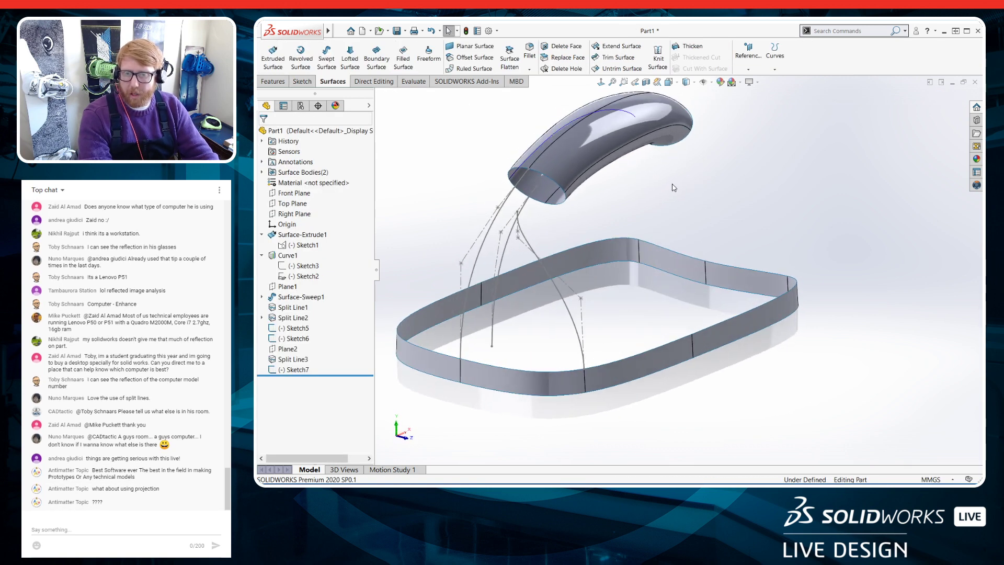
click(775, 58)
click(801, 95)
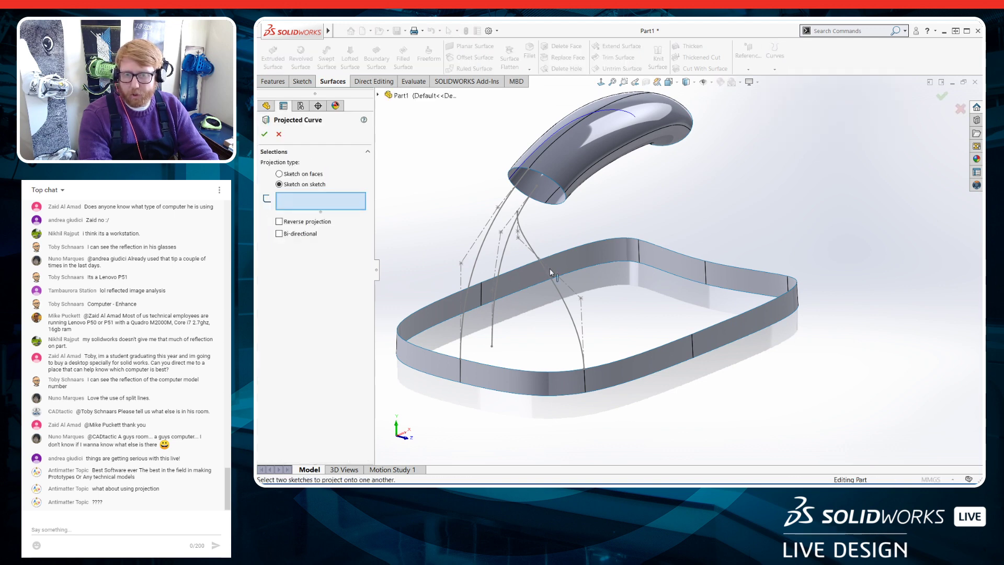
click(509, 244)
click(555, 283)
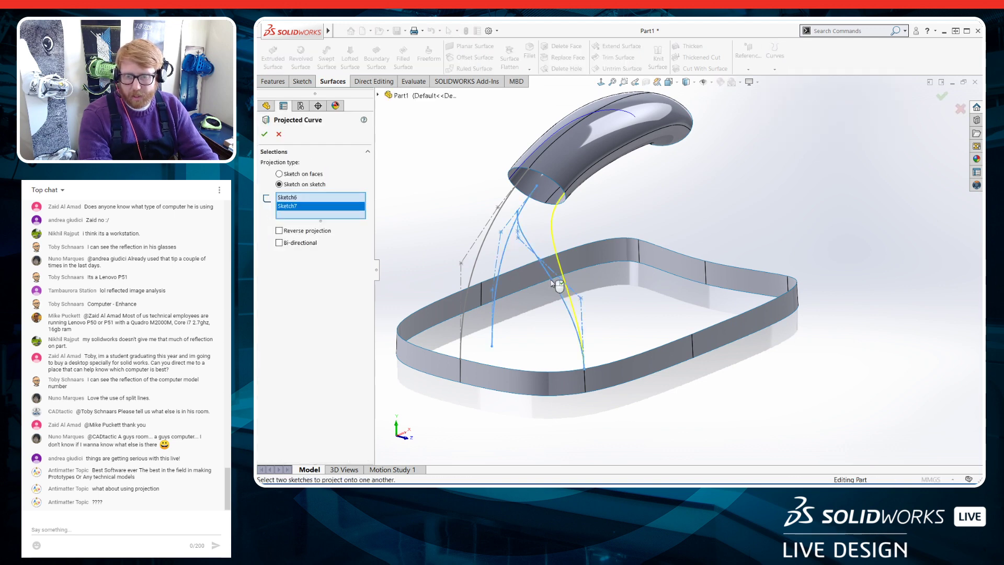
click(263, 135)
middle_drag(616, 250, 575, 243)
key(z)
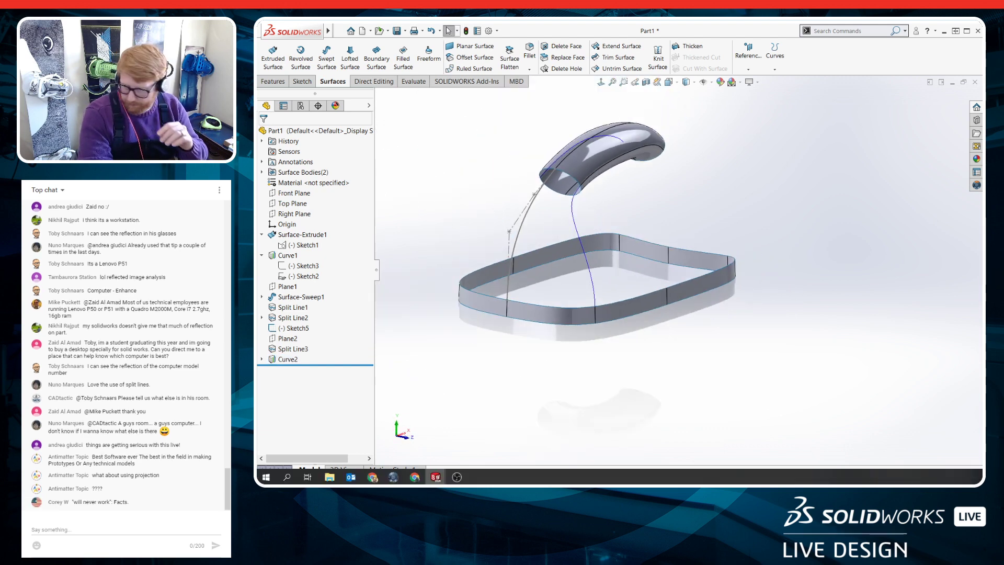
Start a Fill Surface bounded by the upper handle opening edge, Sketch5, the outline's front upper edge and the projected curve
scroll(623, 193, down, 2)
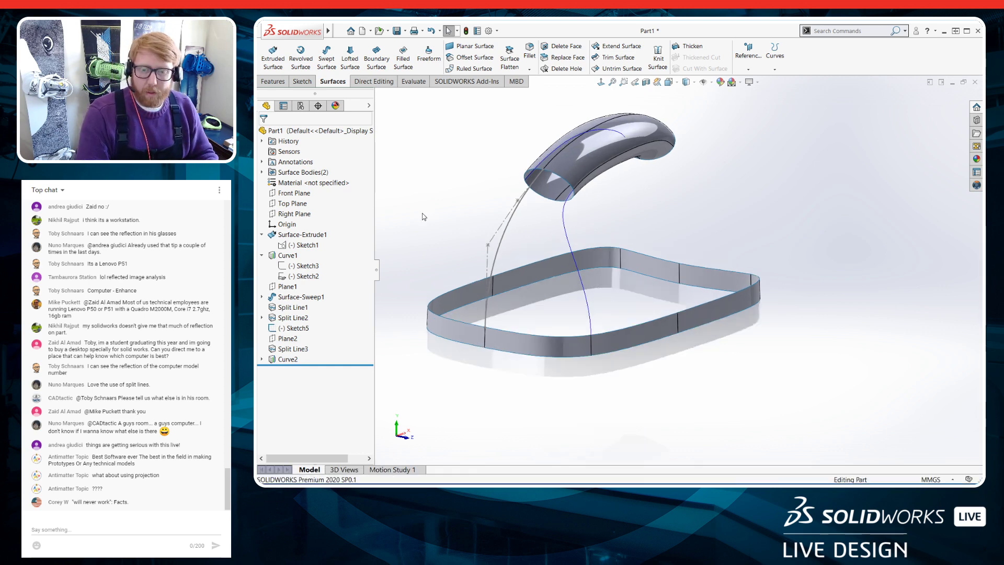
scroll(565, 250, up, 1)
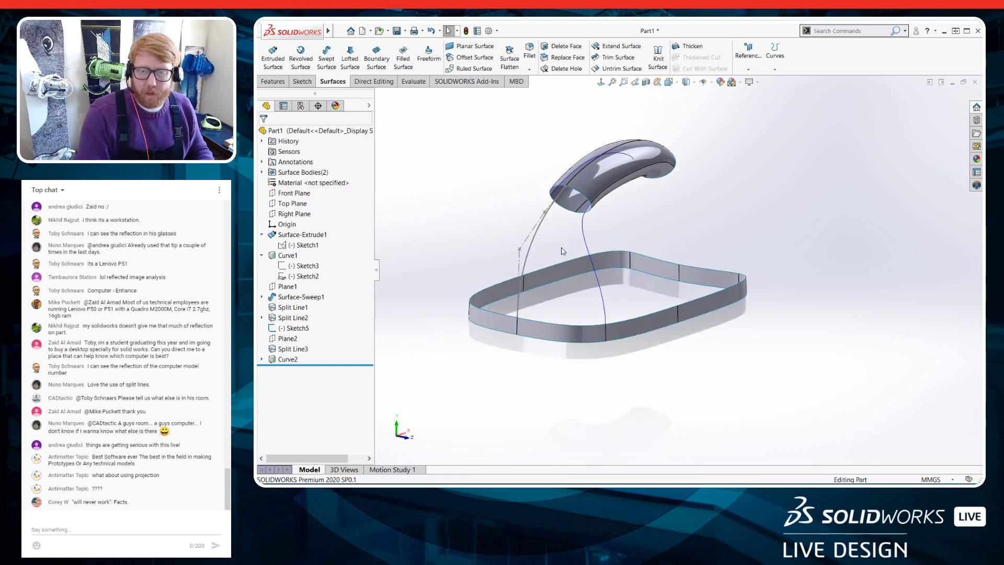
scroll(566, 249, down, 1)
scroll(565, 249, down, 1)
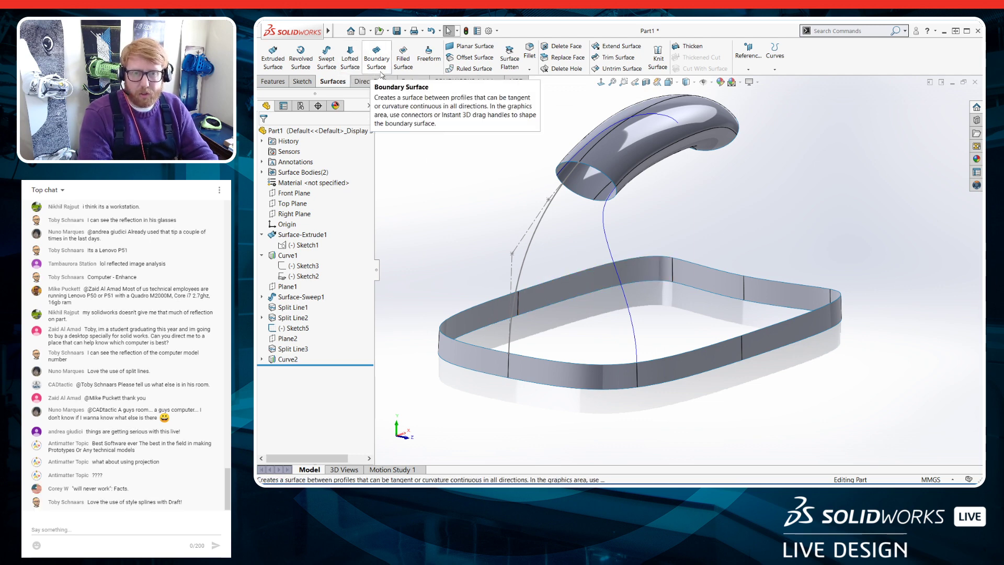
click(402, 61)
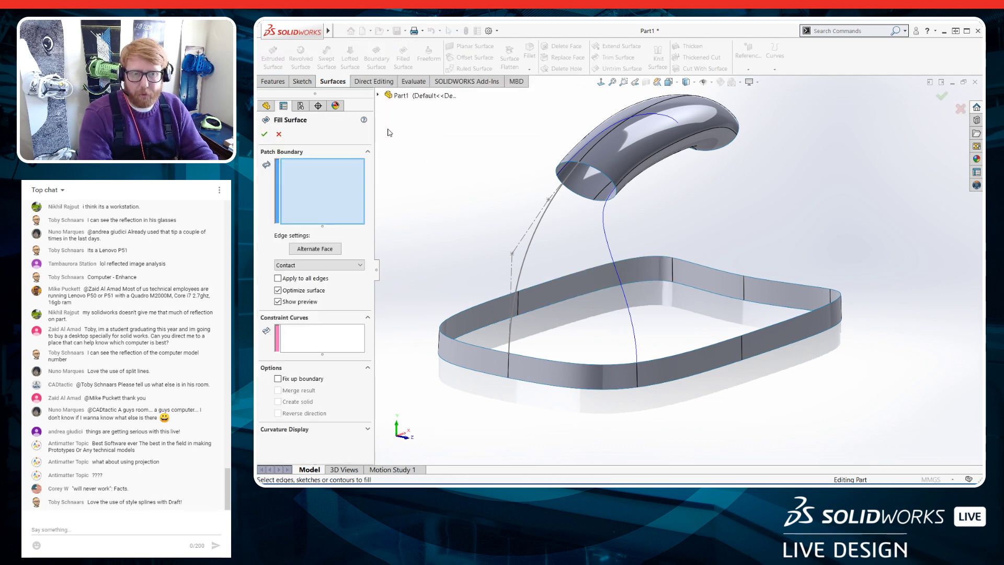
click(589, 167)
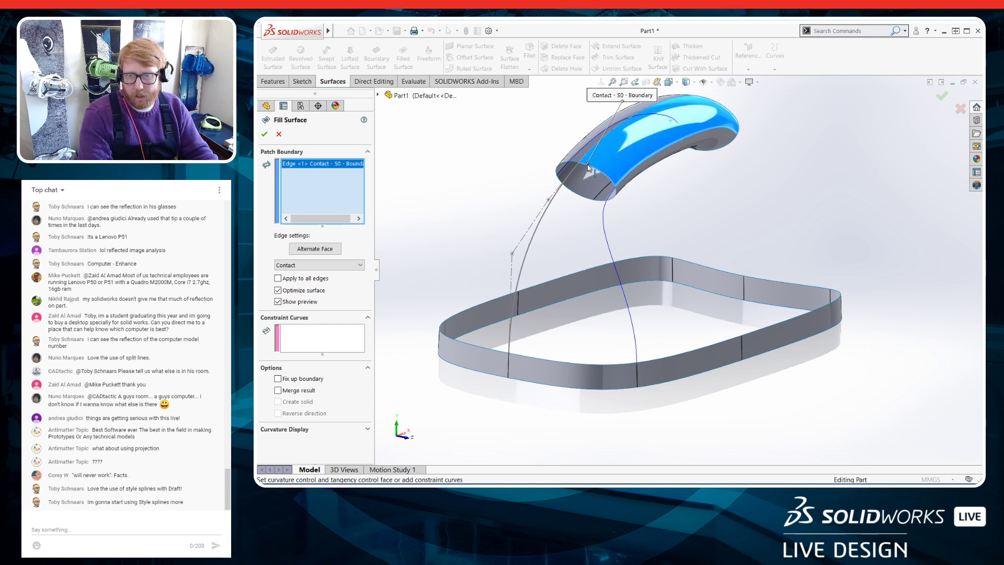
click(535, 233)
click(520, 356)
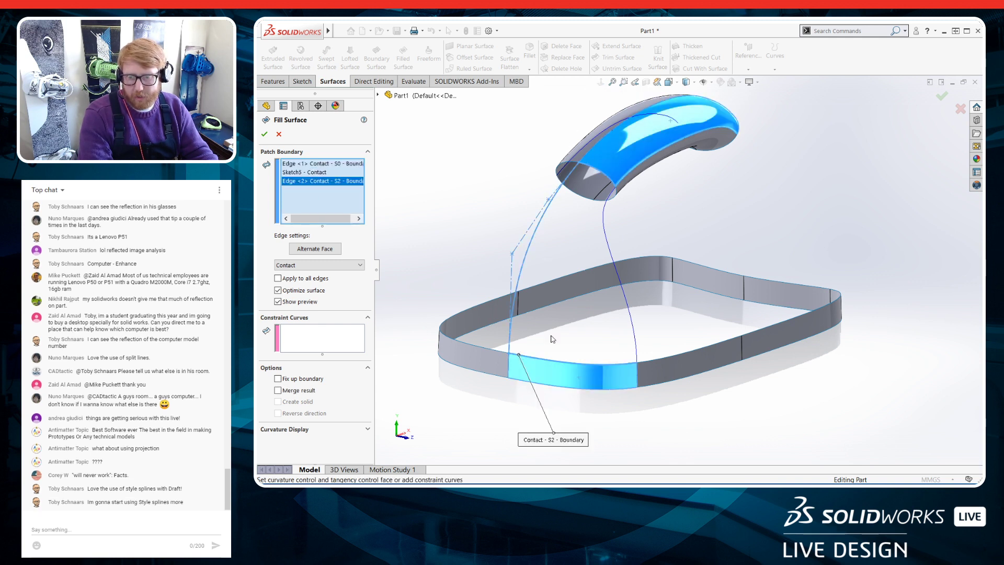
click(615, 272)
middle_drag(579, 335, 586, 183)
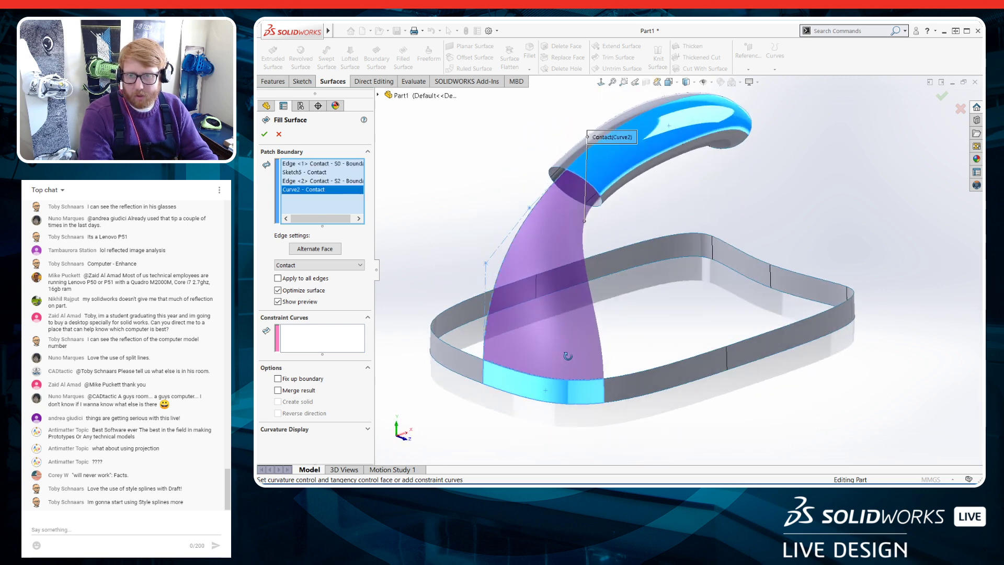
Try to set the projected curve's boundary condition in the Fill Surface to Tangent
click(333, 265)
click(314, 281)
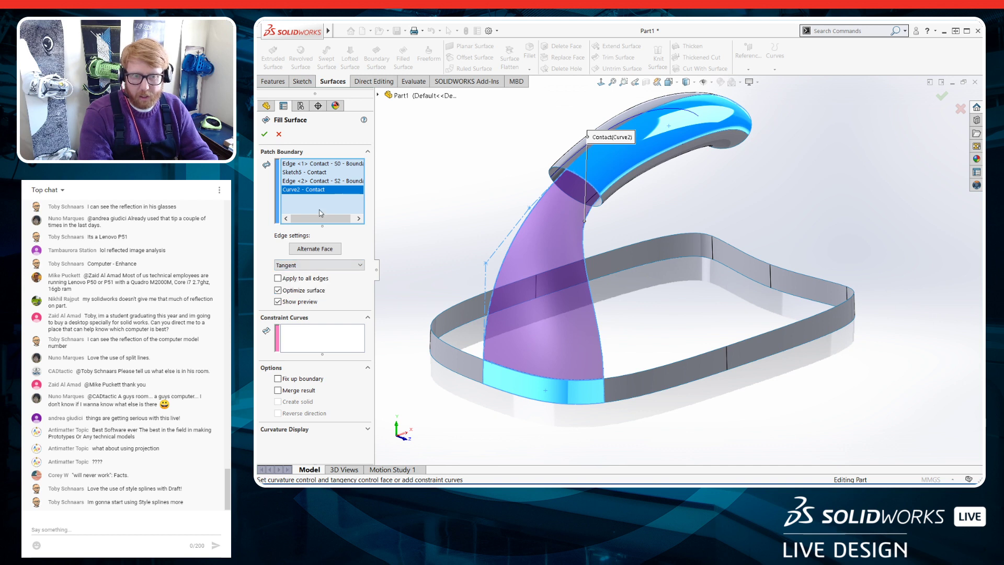
right_click(329, 191)
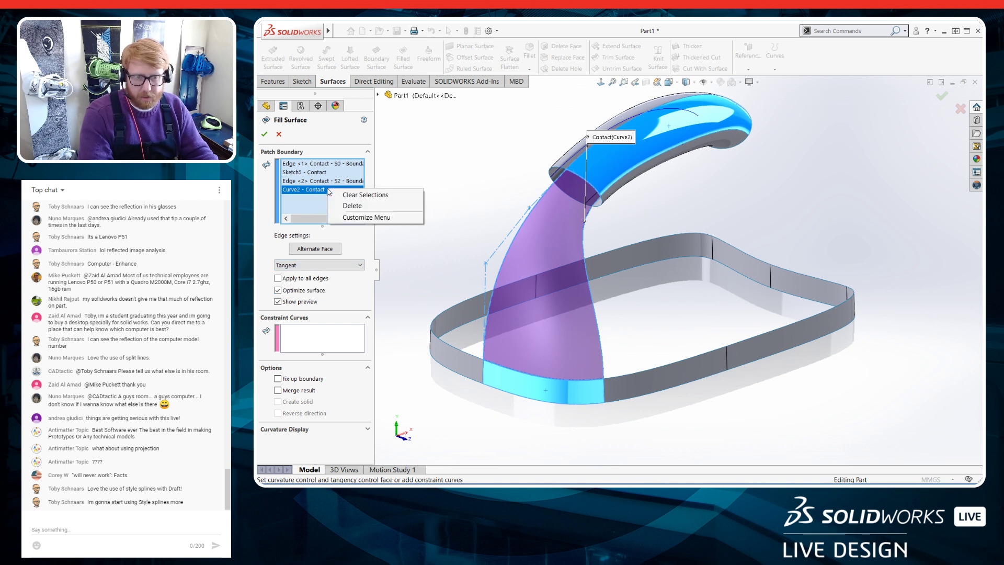
Set the Fill Surface boundary condition to Tangent for both the handle edge and the outline's upper edge
click(321, 164)
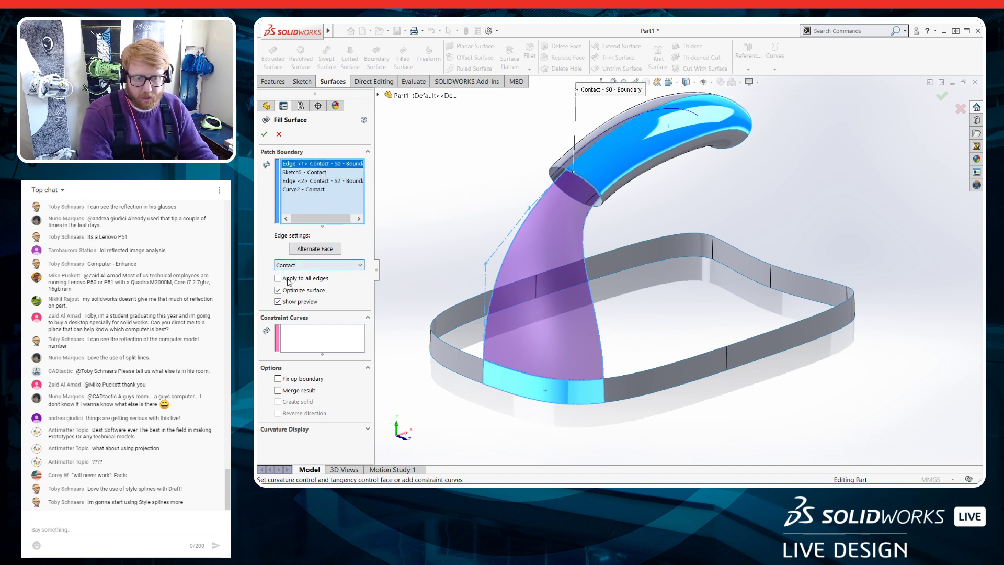
click(323, 265)
click(324, 283)
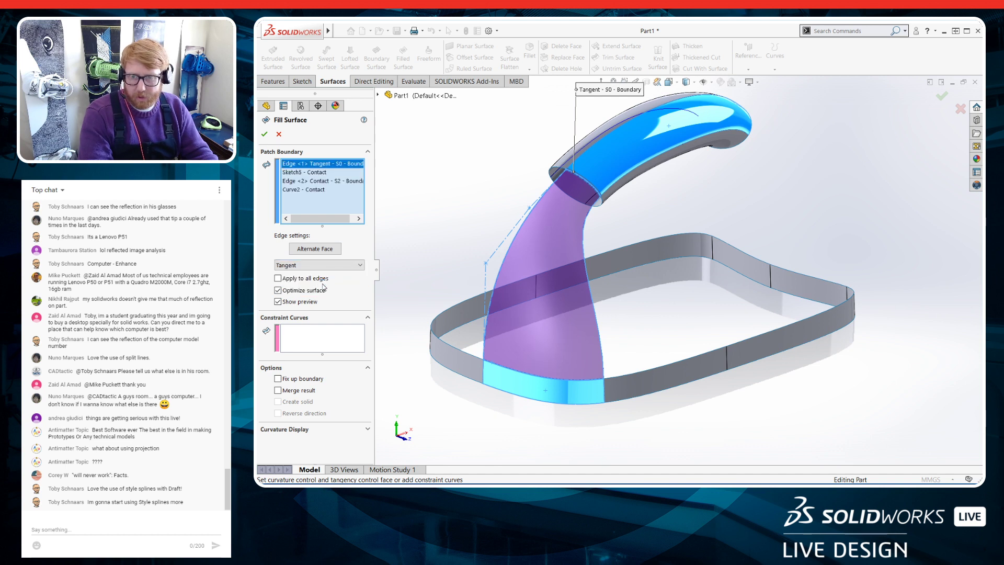
click(314, 180)
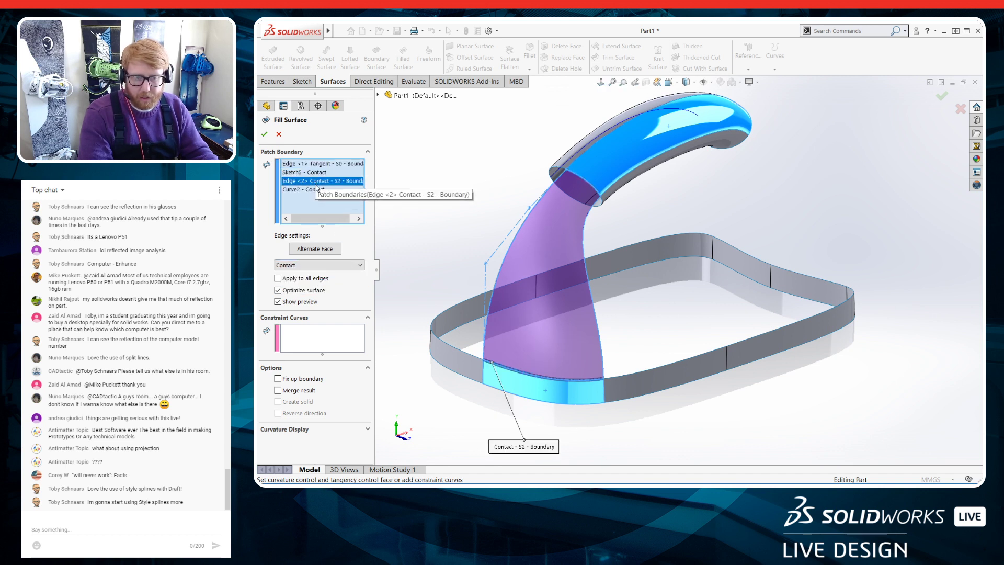
click(328, 266)
click(333, 283)
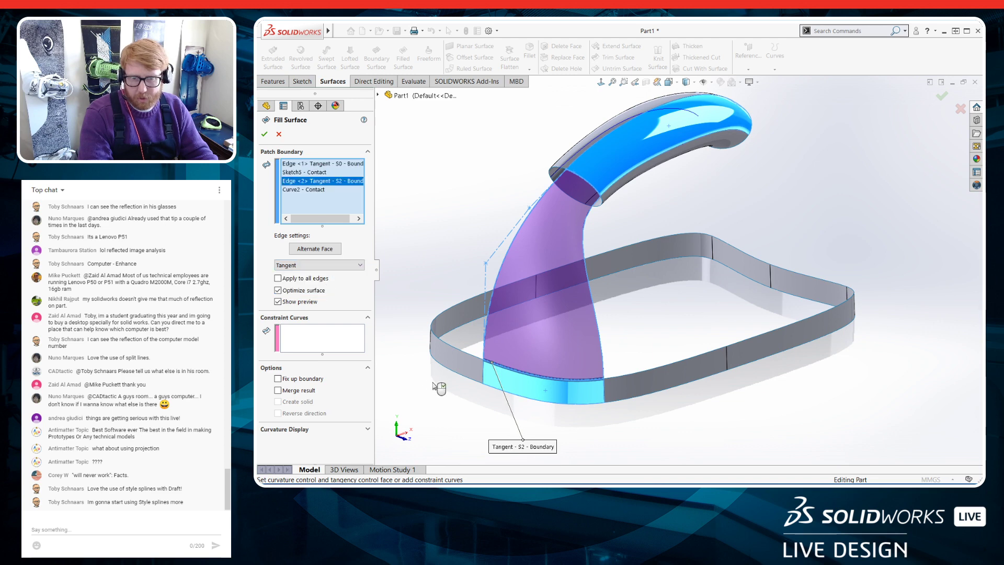
Turn off Optimize surface for the Fill Surface and inspect the patch preview
middle_drag(441, 357, 471, 369)
scroll(607, 291, down, 1)
scroll(480, 303, up, 1)
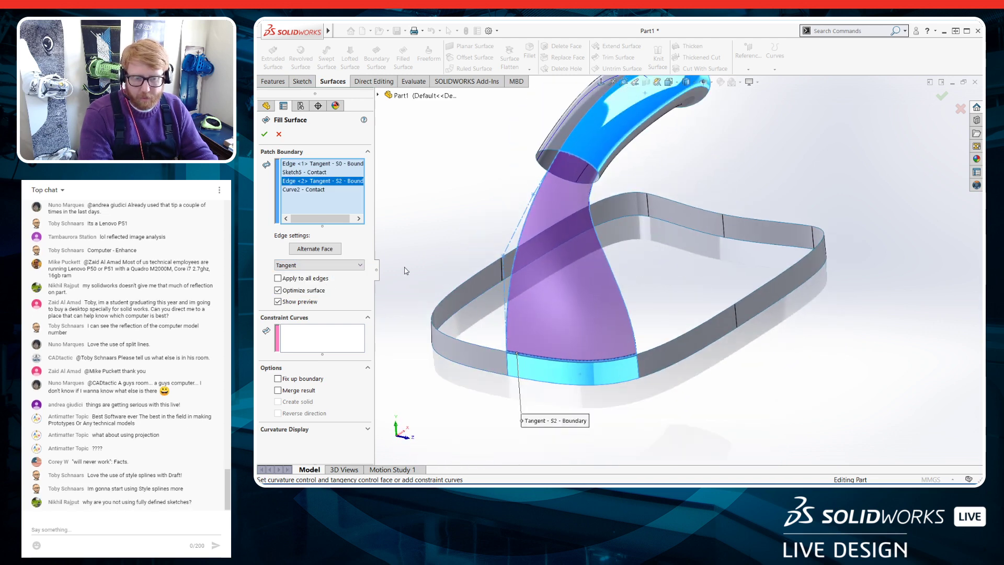
click(278, 290)
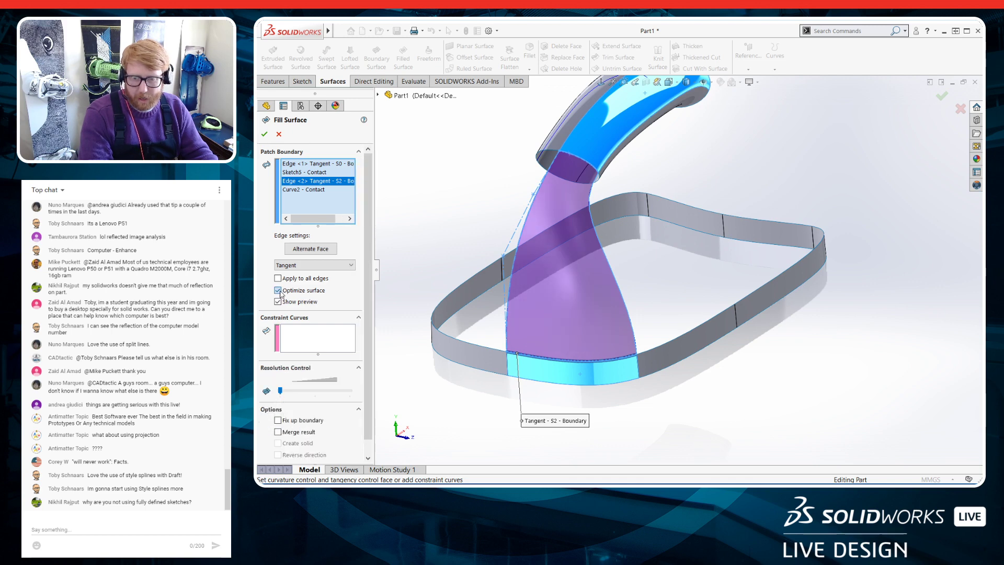
middle_drag(549, 309, 609, 387)
scroll(302, 456, down, 1)
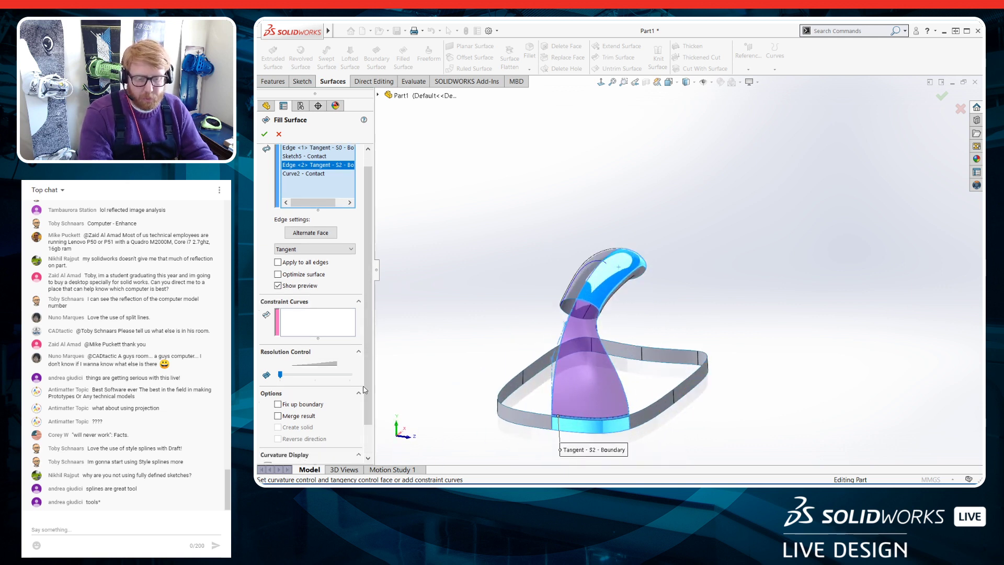
Enable the mesh preview on the Fill Surface patch with a mesh density of 12
scroll(365, 390, down, 2)
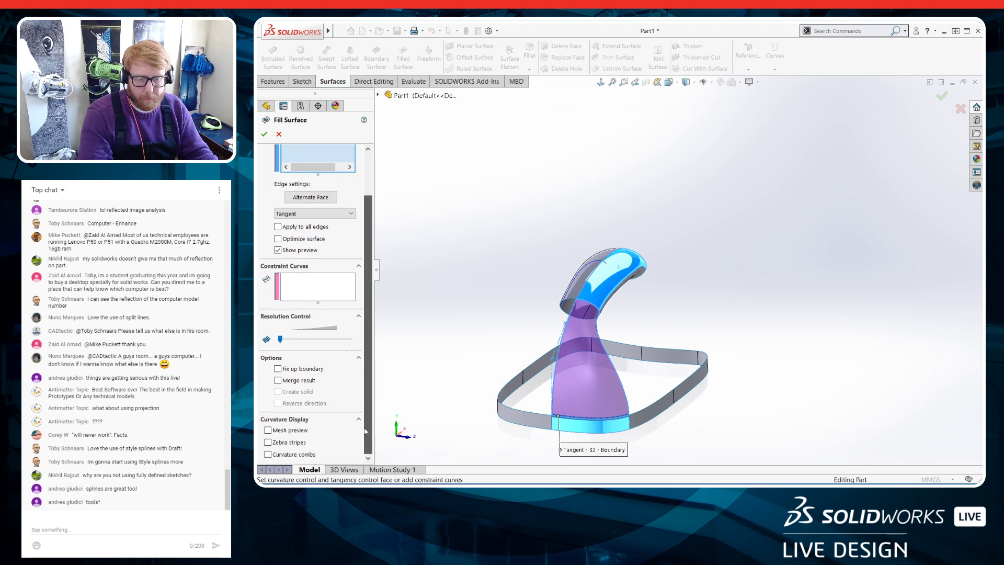
click(268, 431)
scroll(336, 417, down, 2)
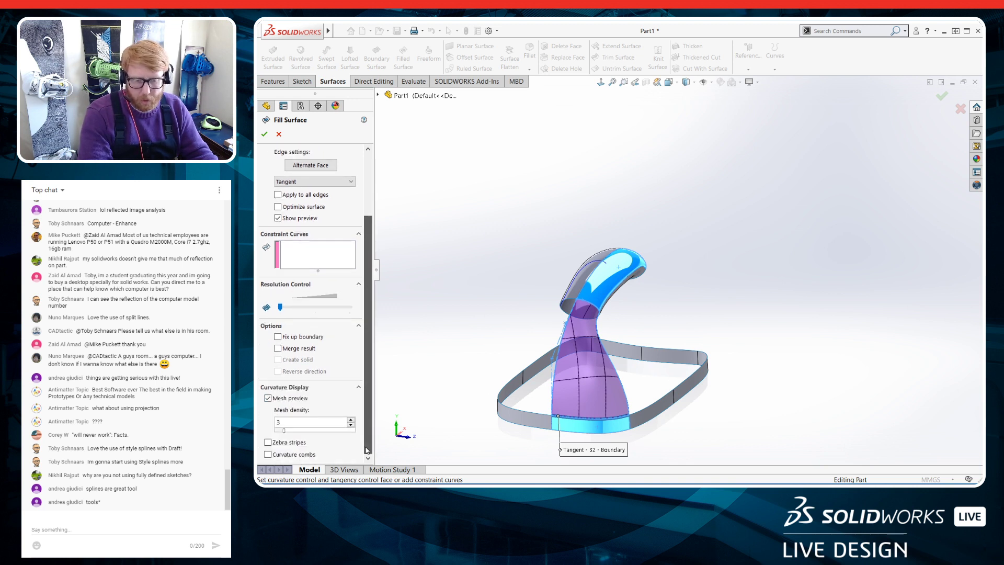
drag(286, 430, 323, 437)
middle_drag(520, 403, 514, 413)
scroll(549, 403, down, 3)
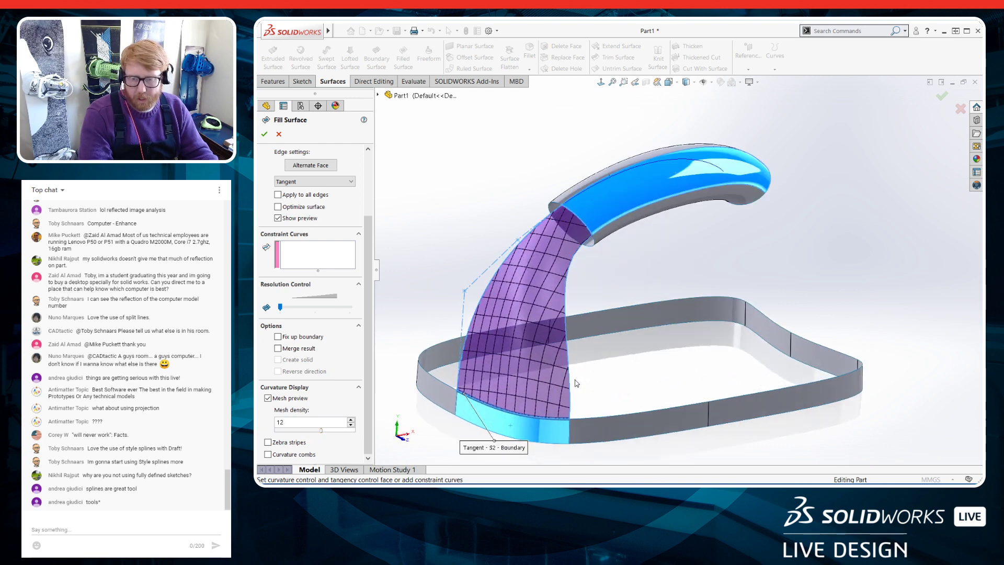
Compare the patch mesh with Optimize surface on and off, leaving the option on
click(278, 208)
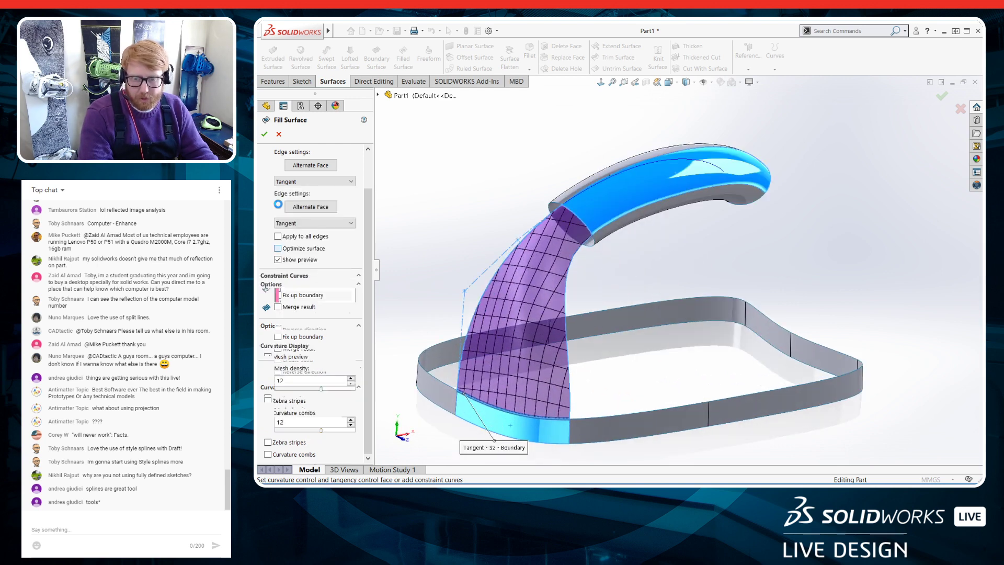
click(278, 249)
middle_drag(615, 412, 626, 376)
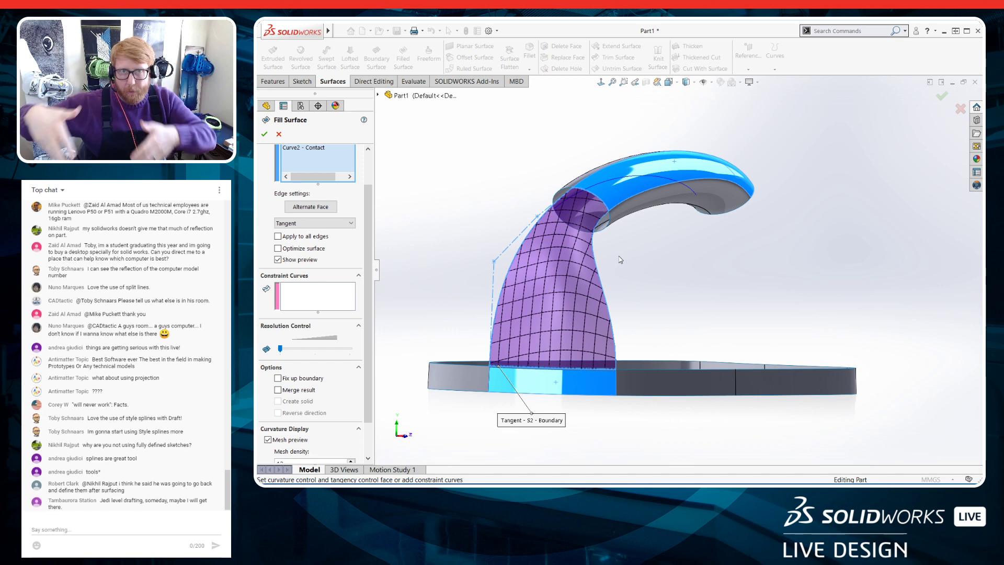
click(279, 248)
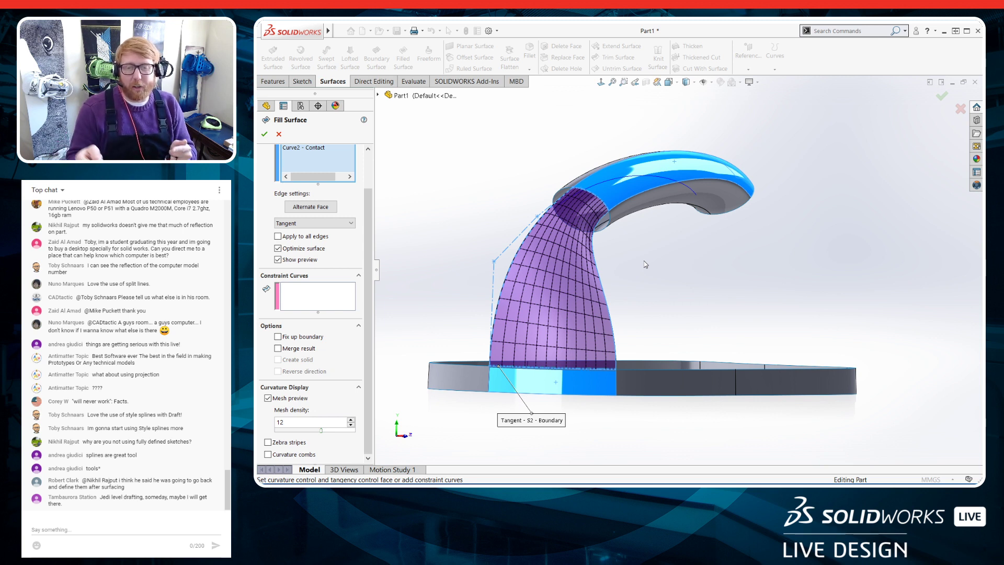
Review the edge condition options for the Sketch5 boundary of the Fill Surface, keeping it at Contact
scroll(370, 215, up, 2)
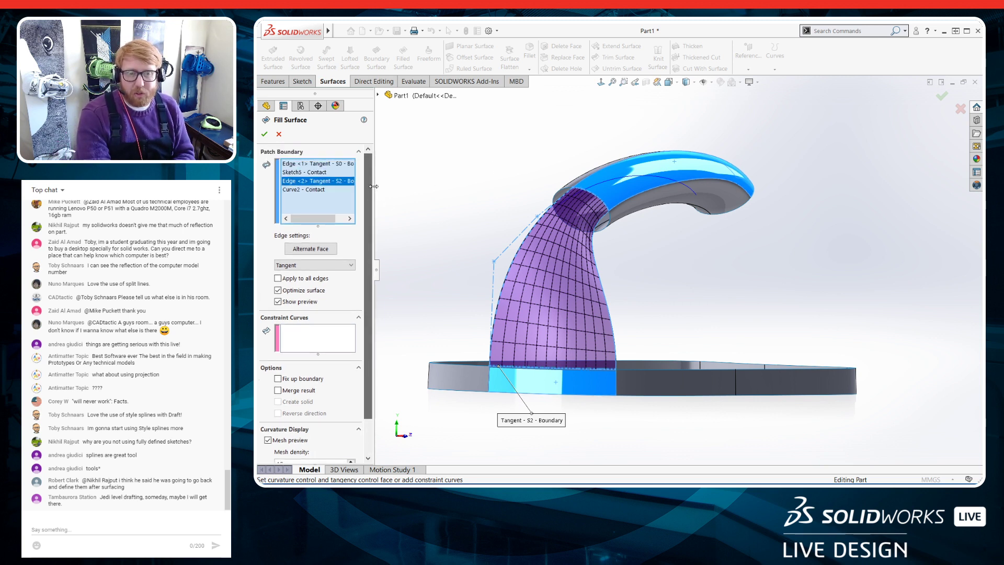
click(319, 174)
click(332, 266)
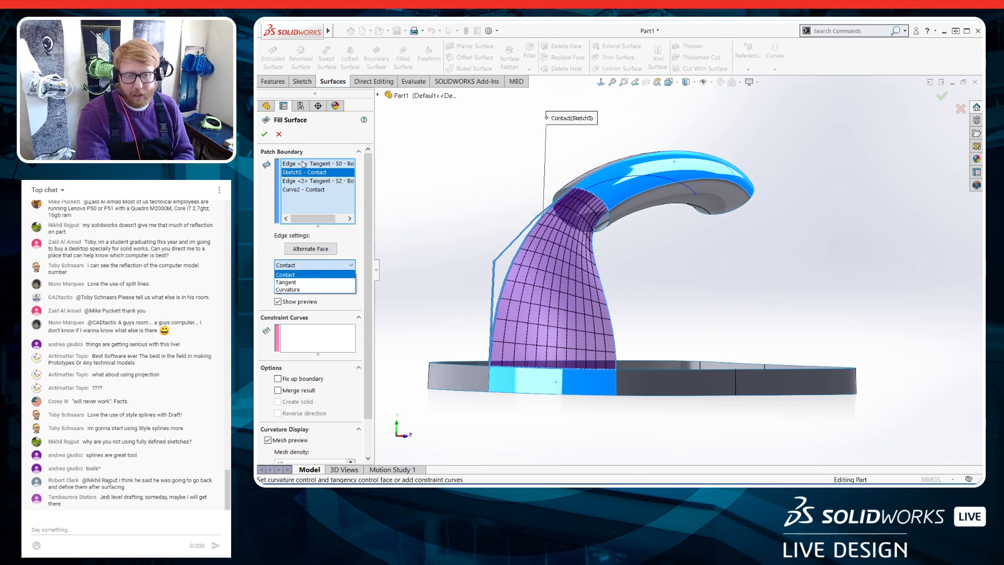
click(397, 257)
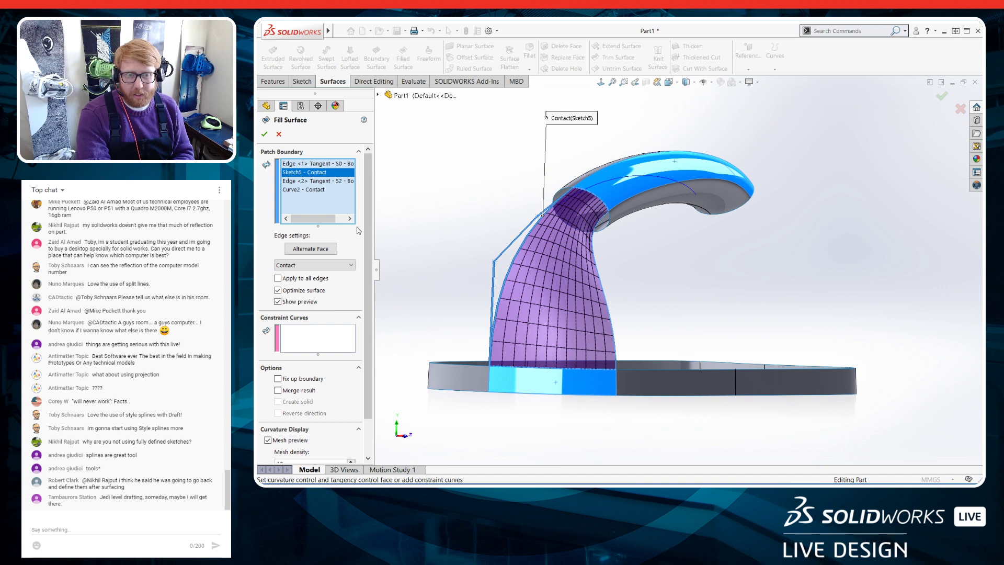
scroll(335, 246, down, 1)
scroll(291, 292, up, 1)
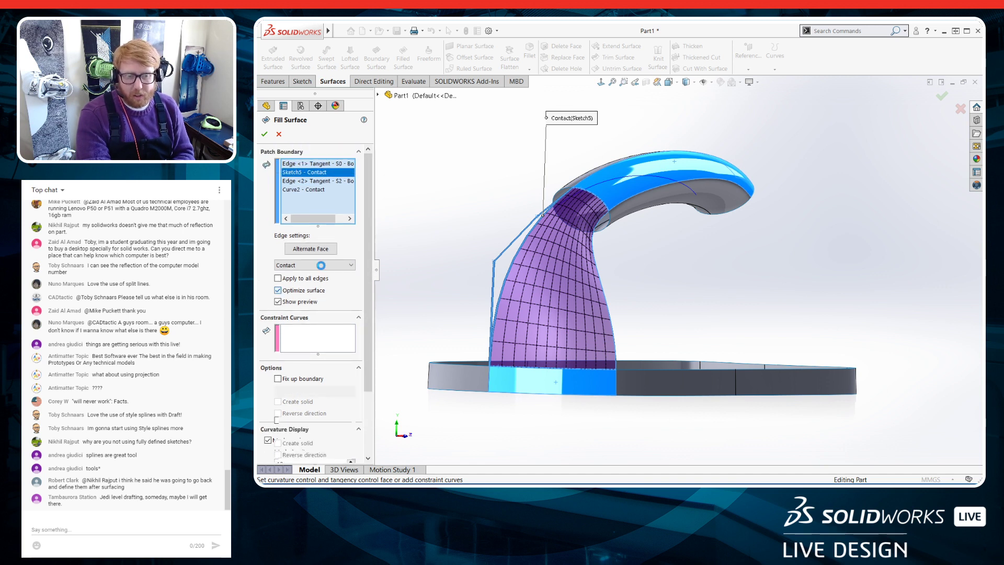
Try a Tangent edge condition on the Sketch5 boundary with Optimize surface off, and abandon the Fill Surface
click(278, 290)
click(332, 265)
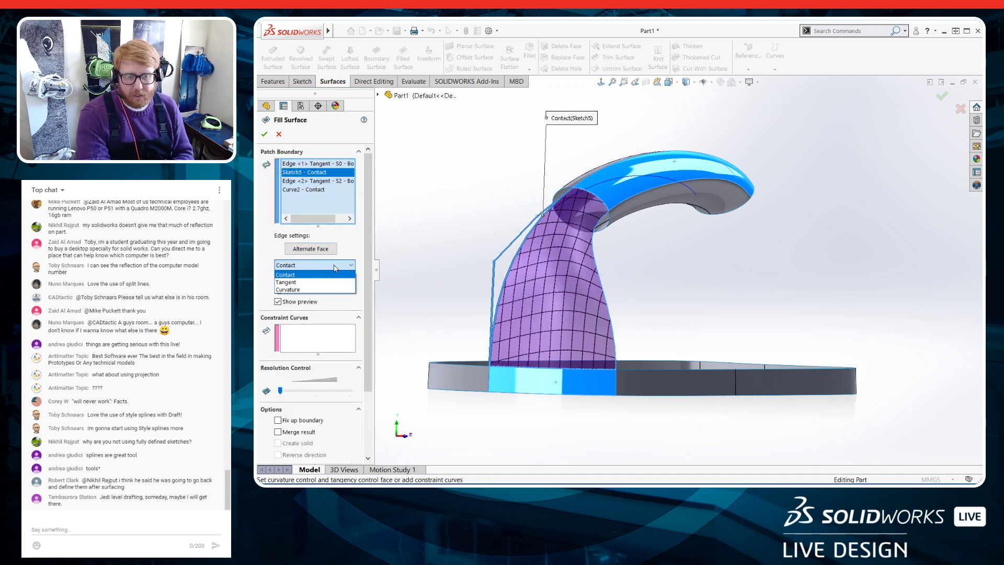
click(333, 282)
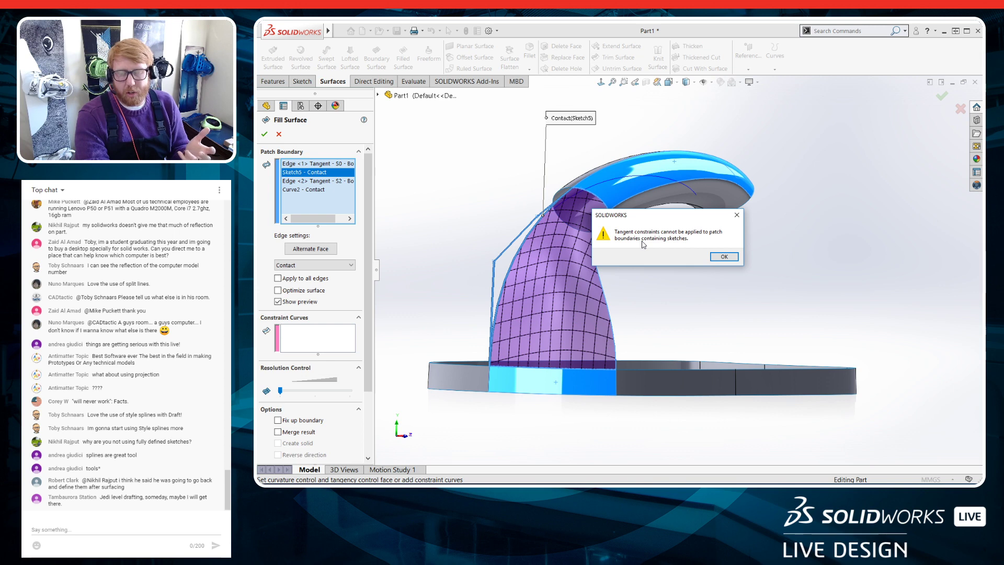
click(724, 257)
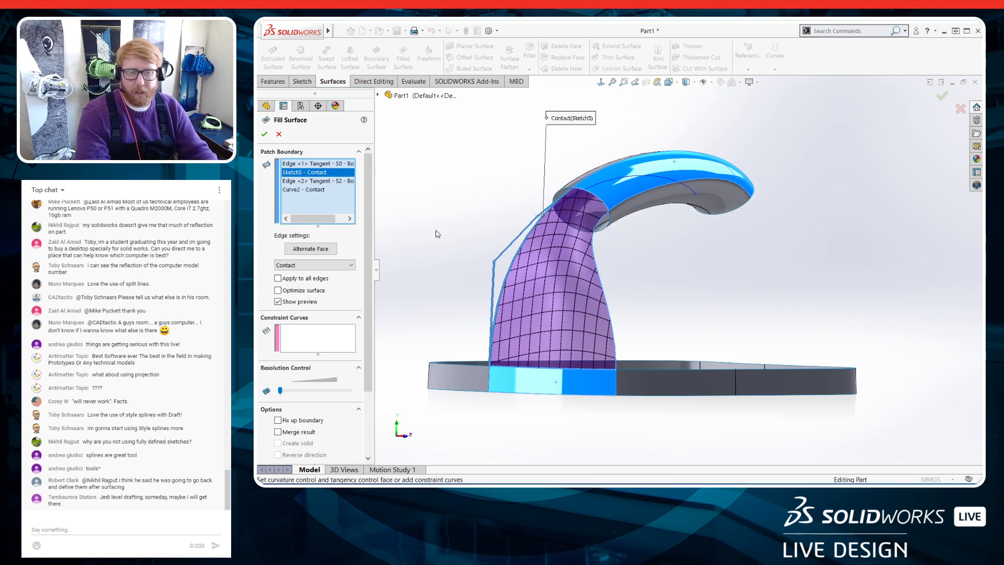
click(280, 134)
key(ctrl+7)
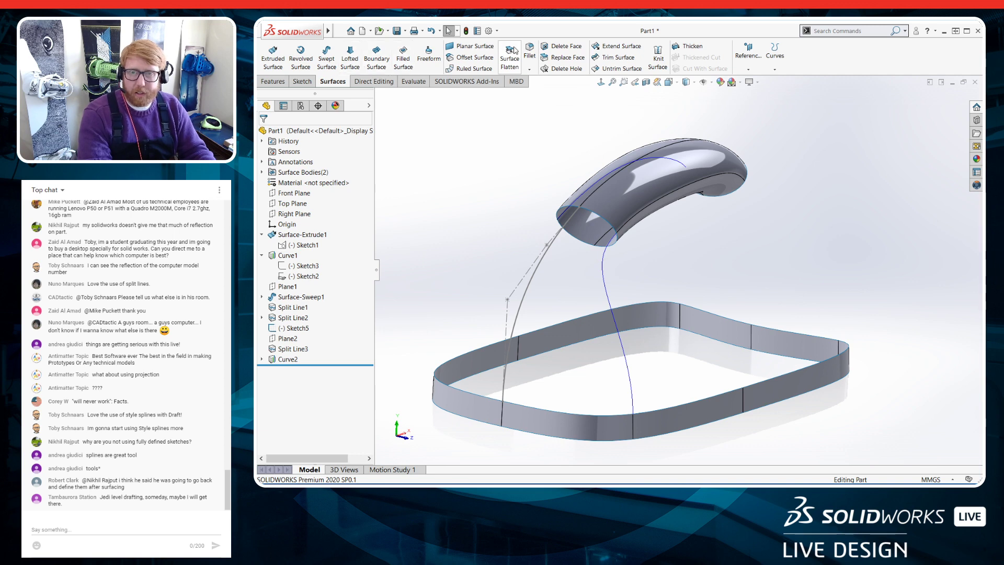
Extrude the Sketch5 style spline as a blind 15 mm surface strip, directed away from the projected curve
click(272, 57)
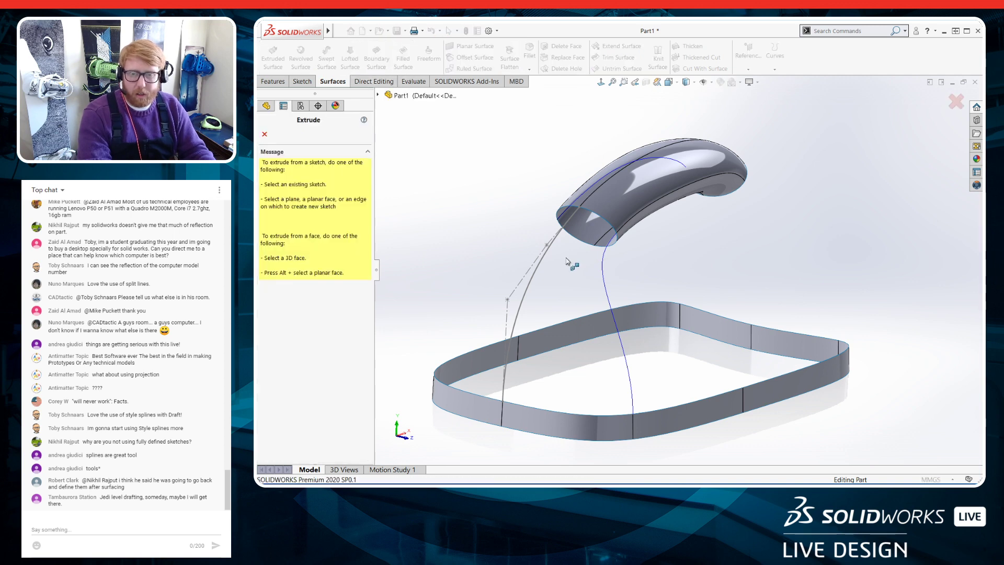
click(537, 271)
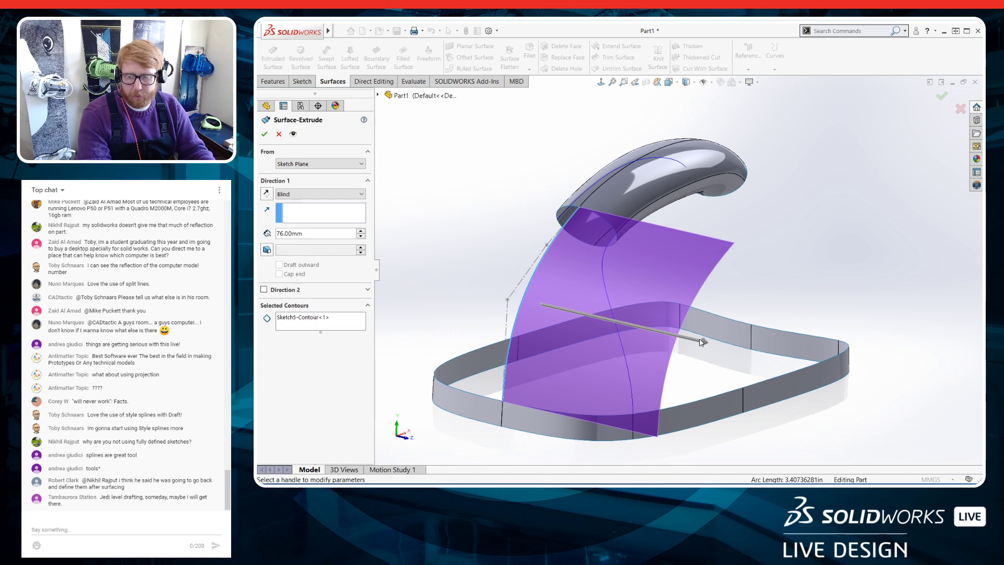
drag(706, 343, 506, 295)
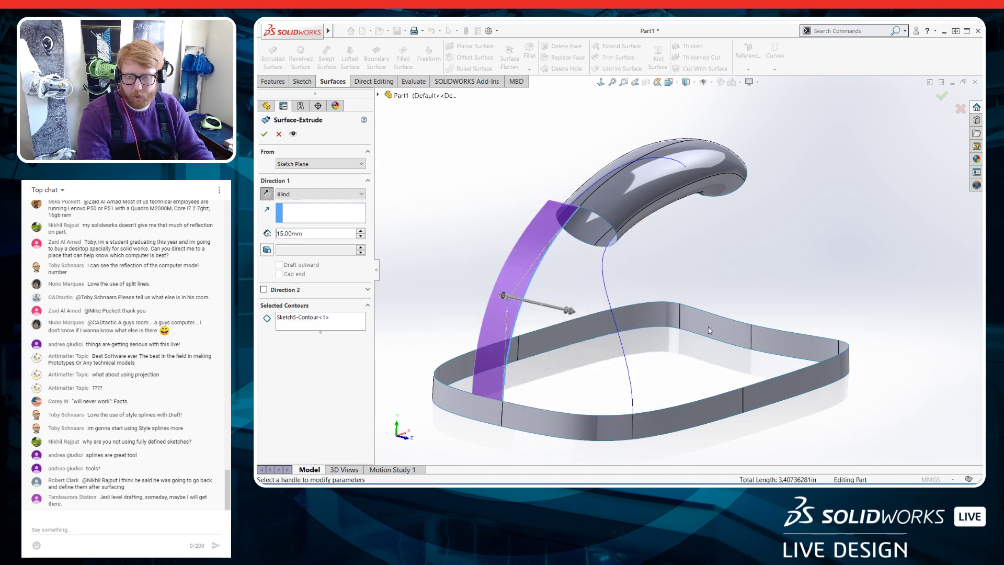
click(264, 134)
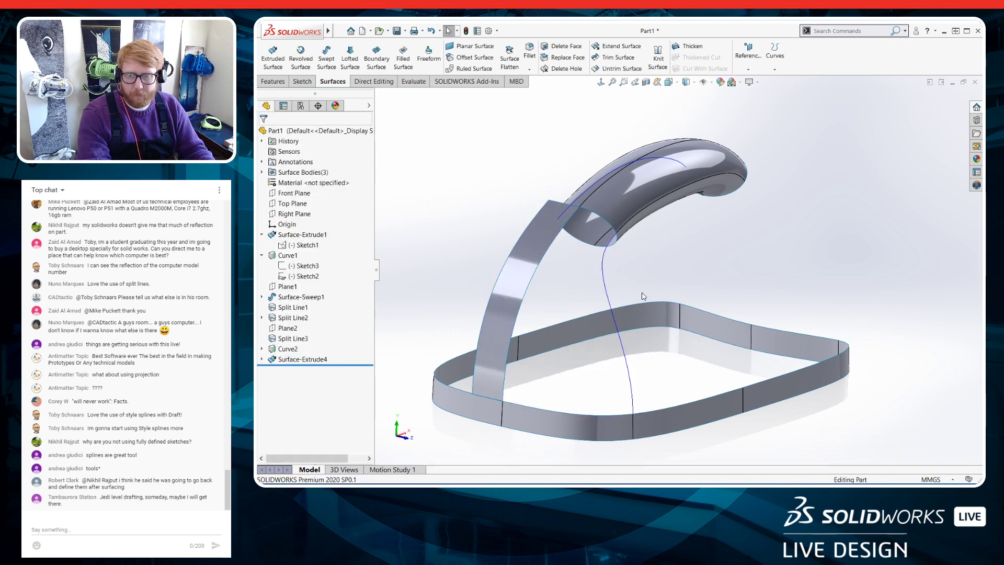
Loft a surface from the handle's lower end edge to the adjacent base outline edge, using the projected curve as guide
middle_drag(645, 296, 595, 283)
click(350, 63)
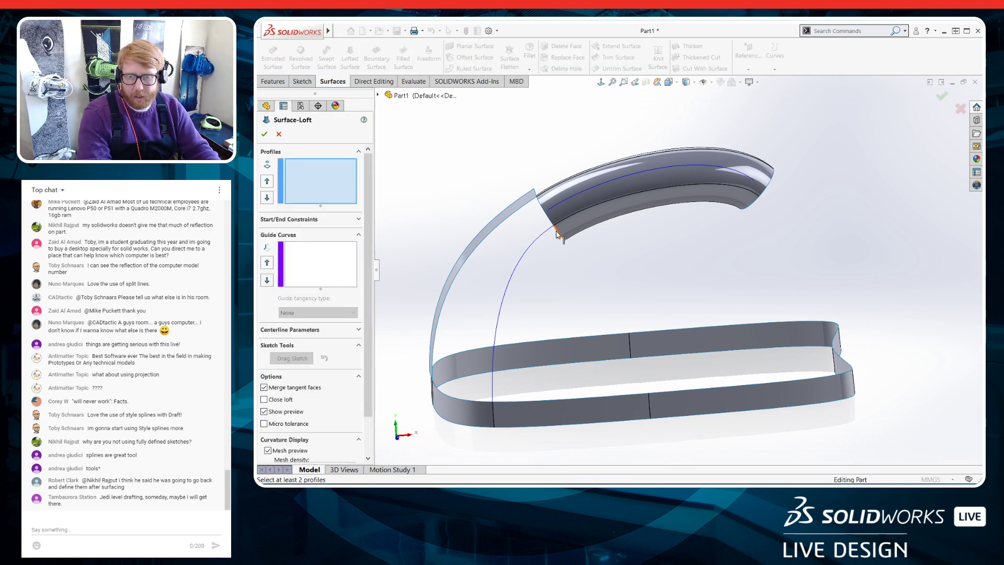
click(569, 240)
middle_drag(560, 352, 522, 424)
click(489, 434)
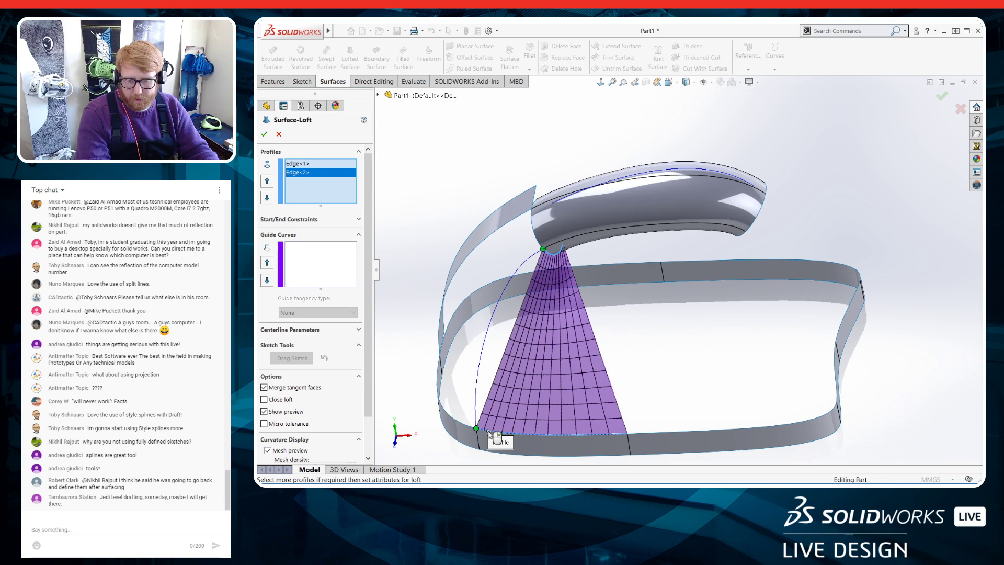
click(493, 316)
click(264, 134)
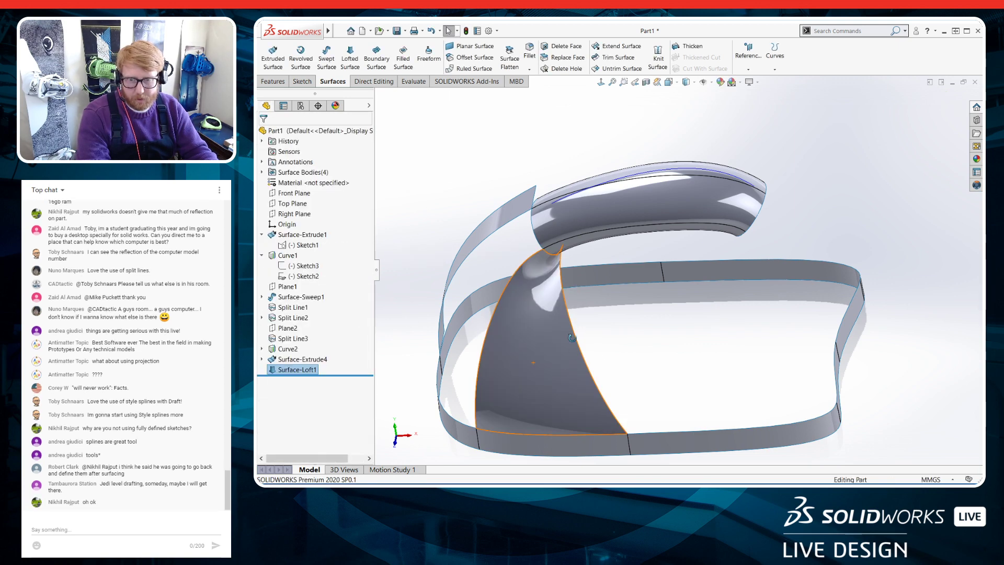
Start a Fill Surface bounded by the handle end edge, the extruded strip's edge, the base outline edge and the loft's edge
middle_drag(502, 326, 655, 335)
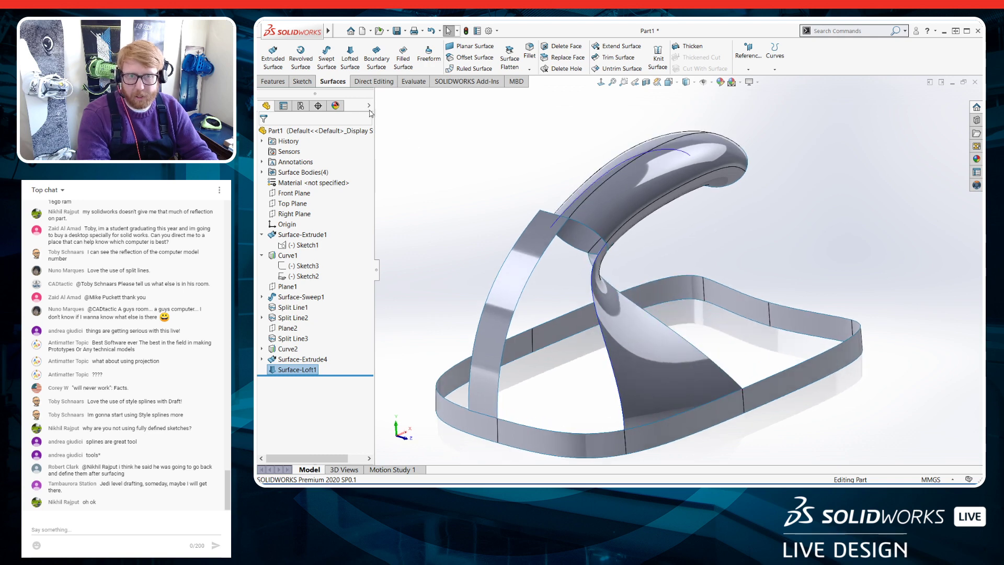
click(403, 59)
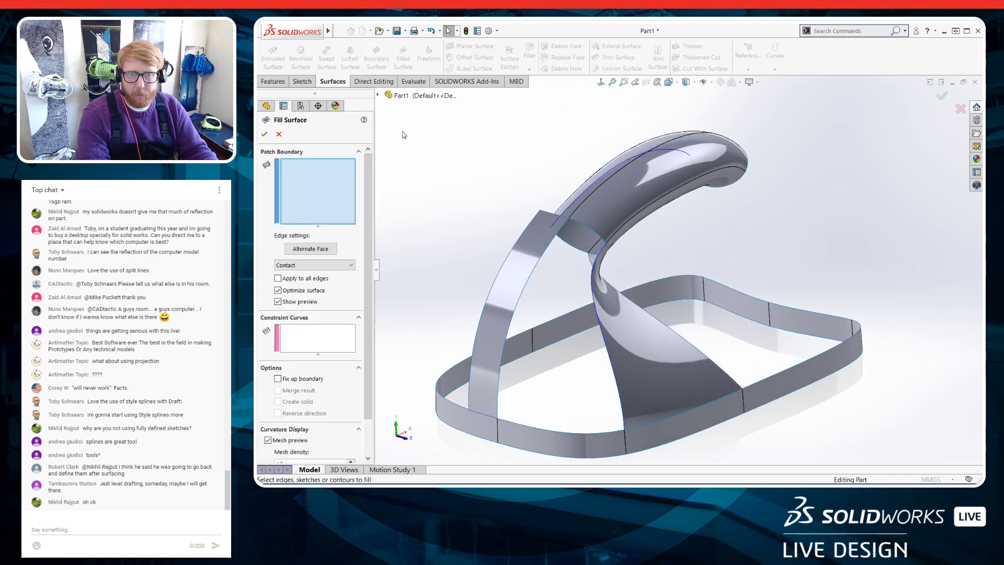
click(582, 225)
click(528, 282)
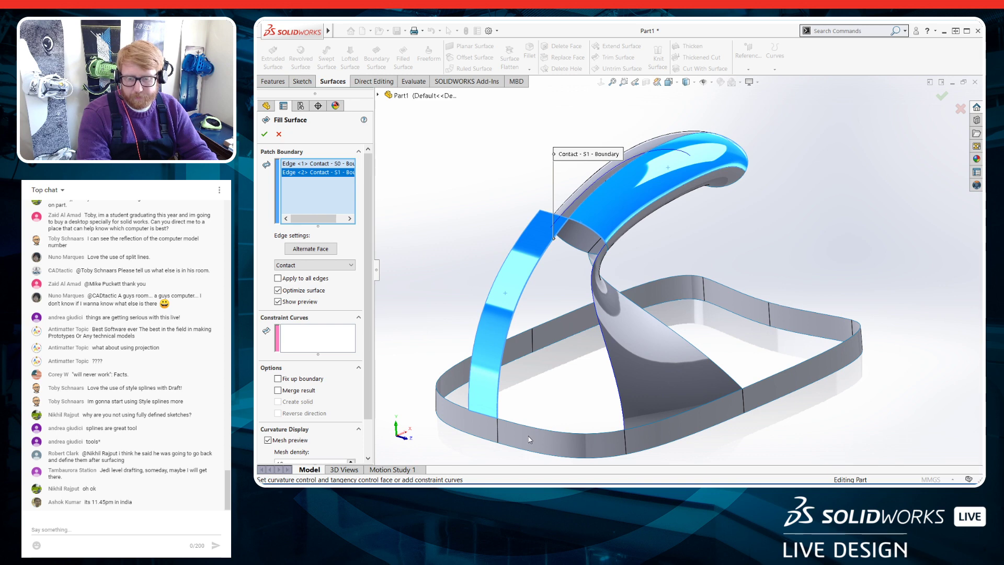
click(529, 428)
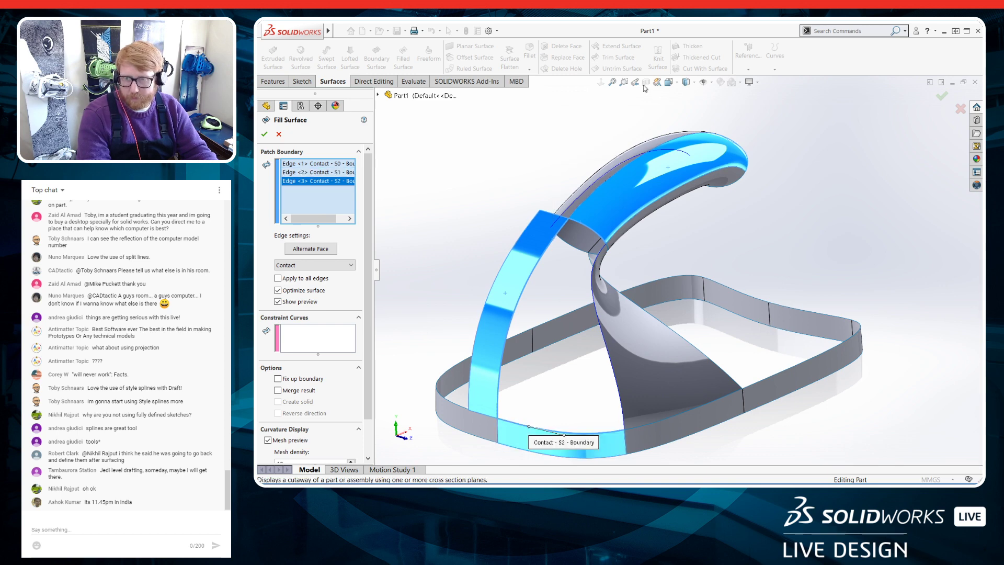
click(610, 371)
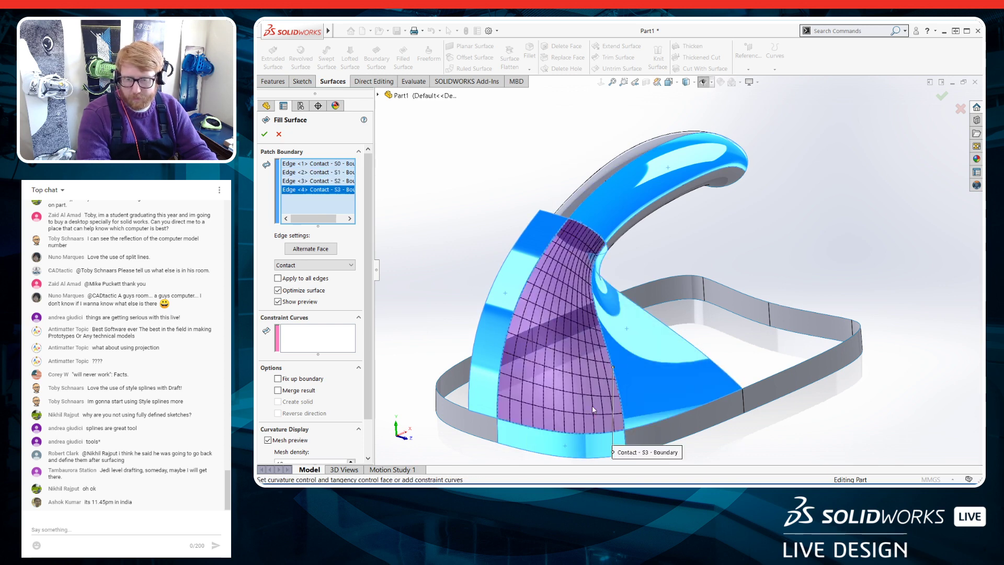
Turn off Optimize surface and apply the Tangent condition to all edges of the Fill Surface
middle_drag(592, 406, 577, 220)
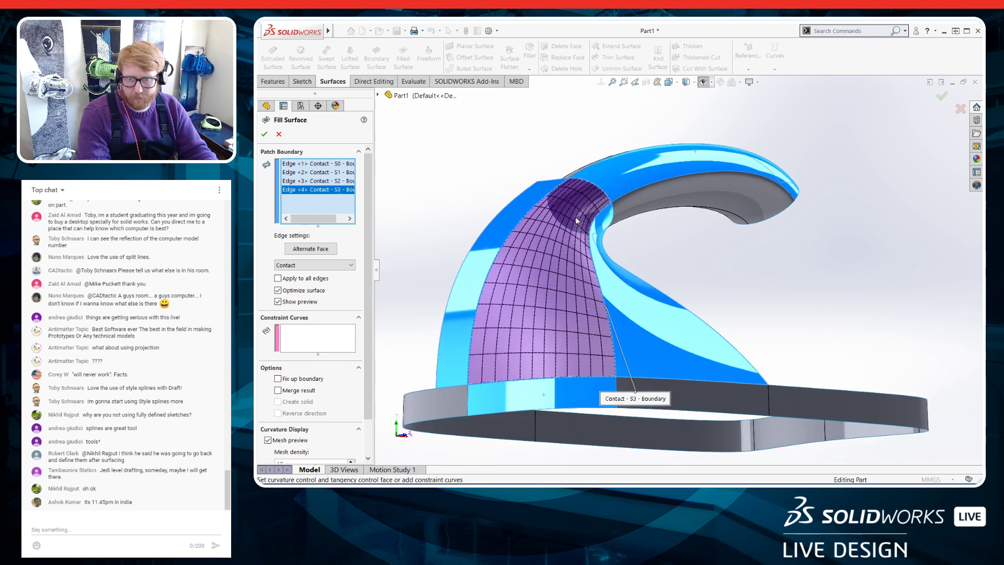
click(278, 291)
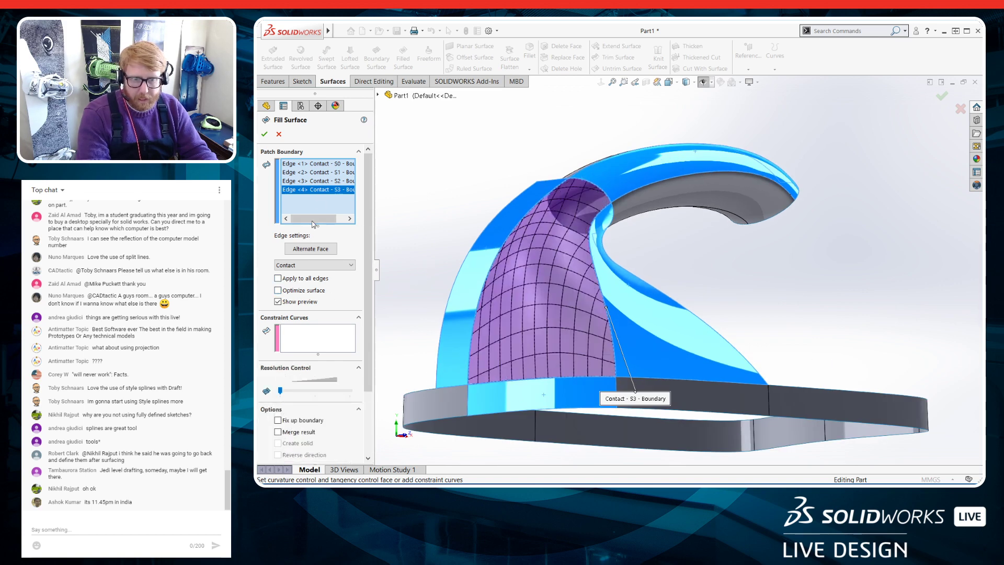
click(278, 278)
click(314, 265)
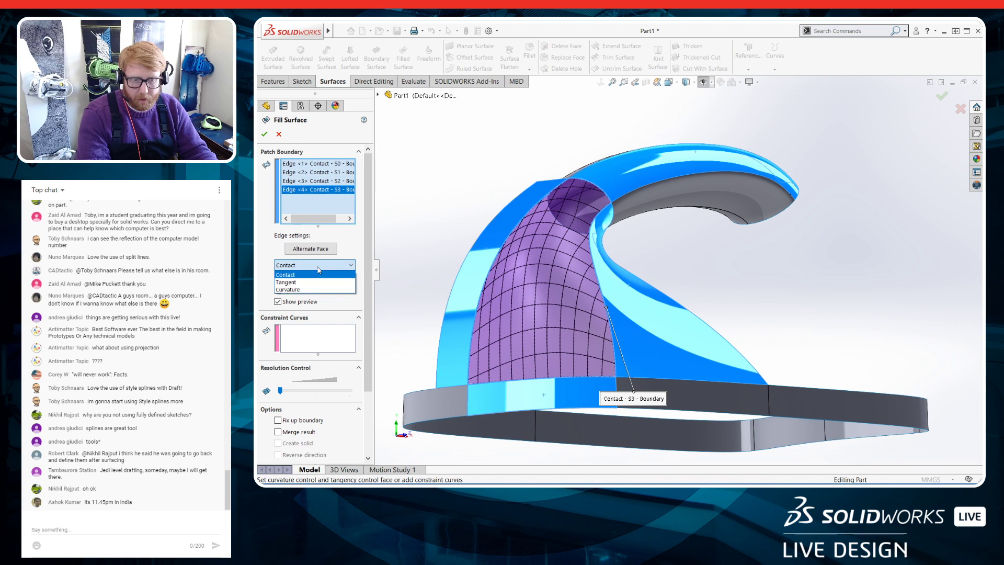
click(290, 278)
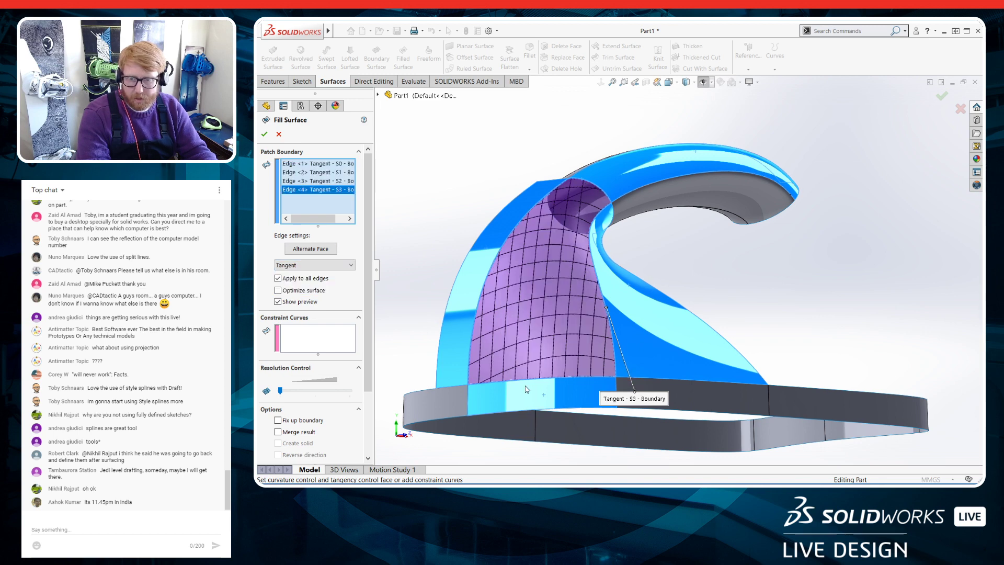
middle_drag(527, 390, 588, 274)
Set all Fill Surface edges to Curvature and turn Optimize surface back on, inspecting the mesh preview
click(317, 266)
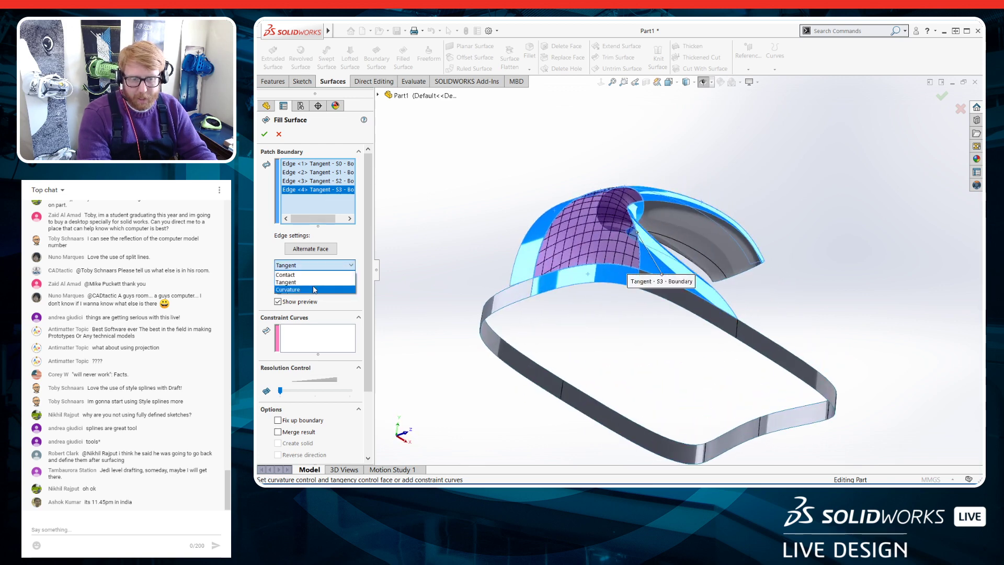
click(340, 292)
middle_drag(570, 330, 623, 349)
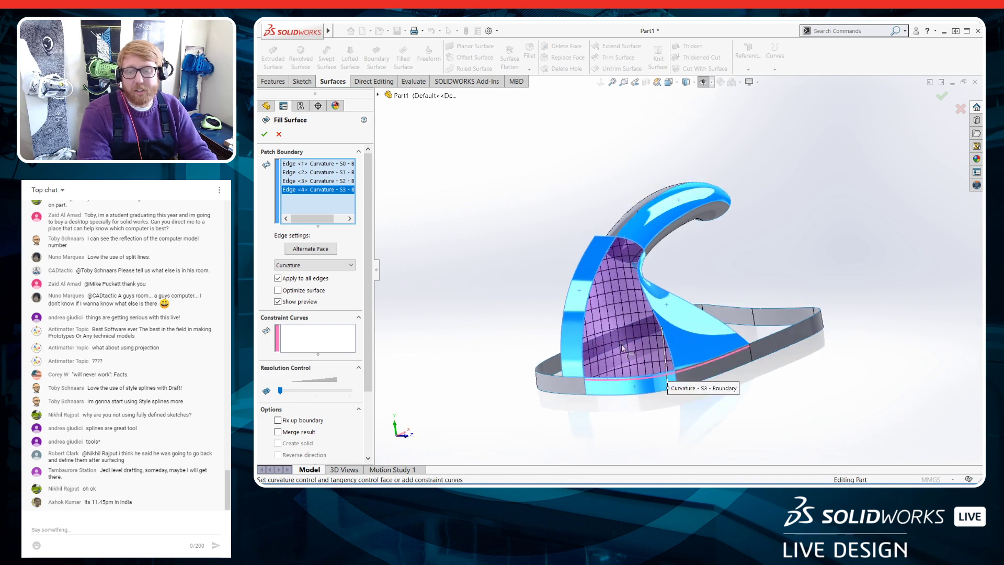
click(303, 291)
middle_drag(586, 319, 660, 156)
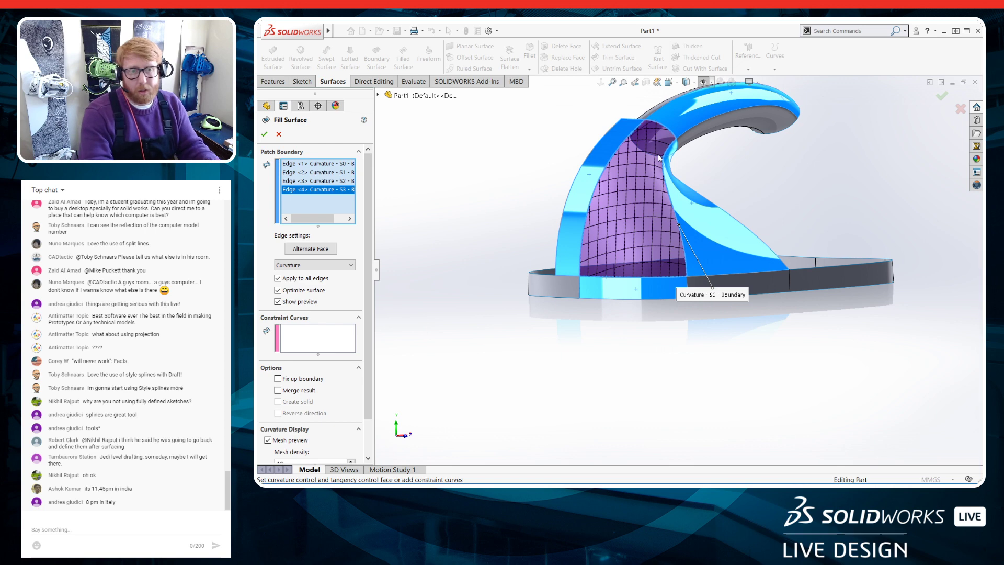
click(278, 134)
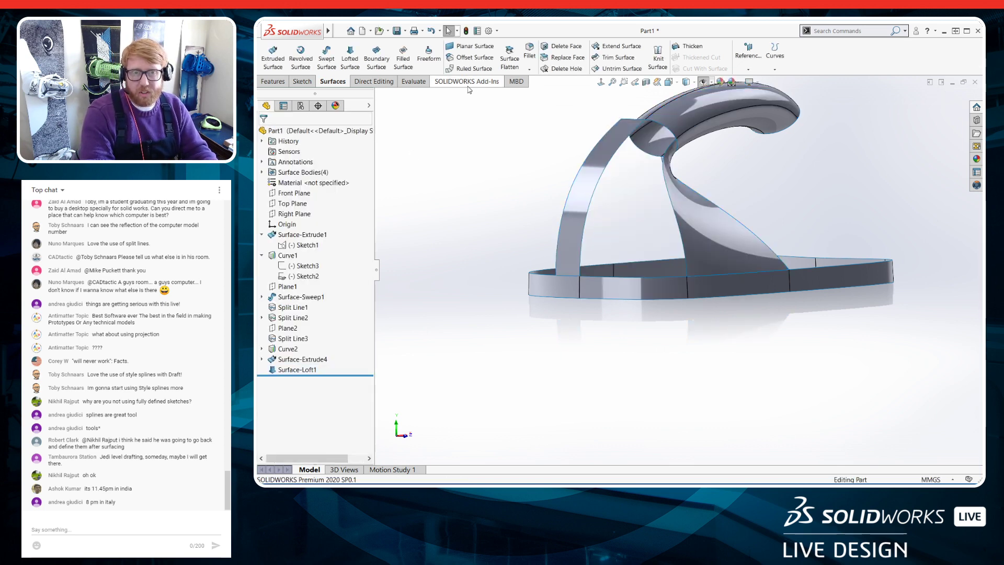
click(350, 59)
scroll(714, 150, down, 3)
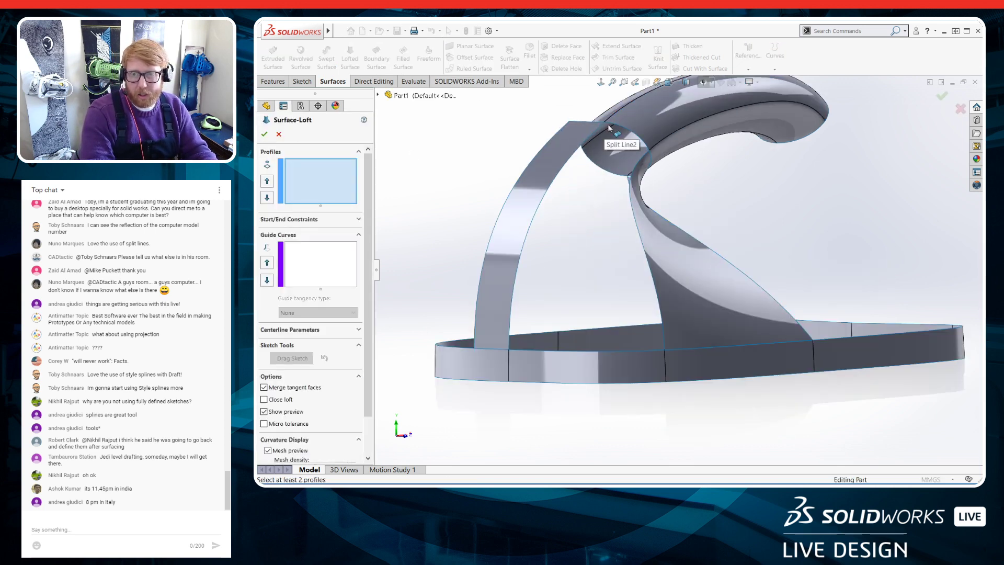
click(277, 135)
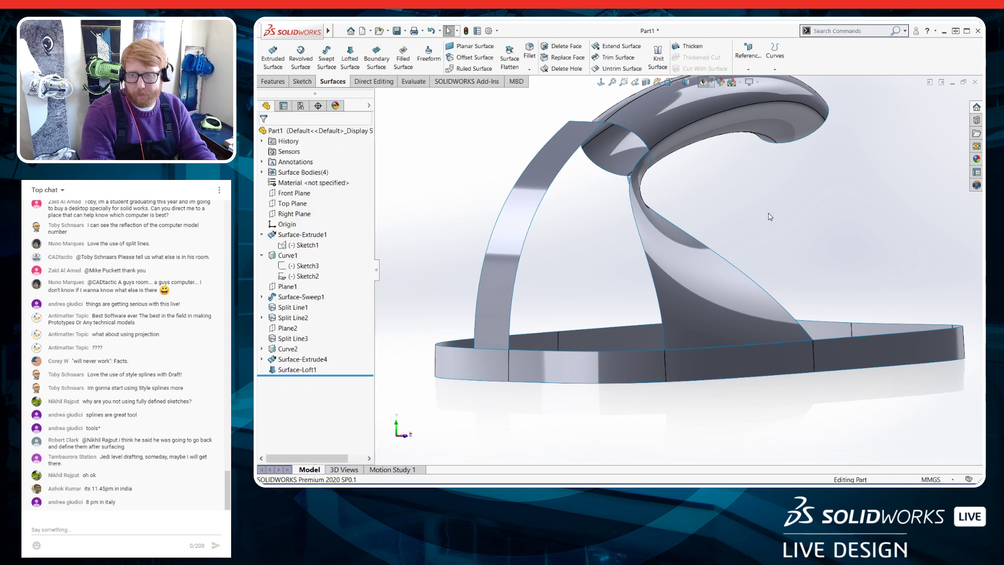
Delete the Surface-Loft1 feature from the part
click(308, 371)
key(Delete)
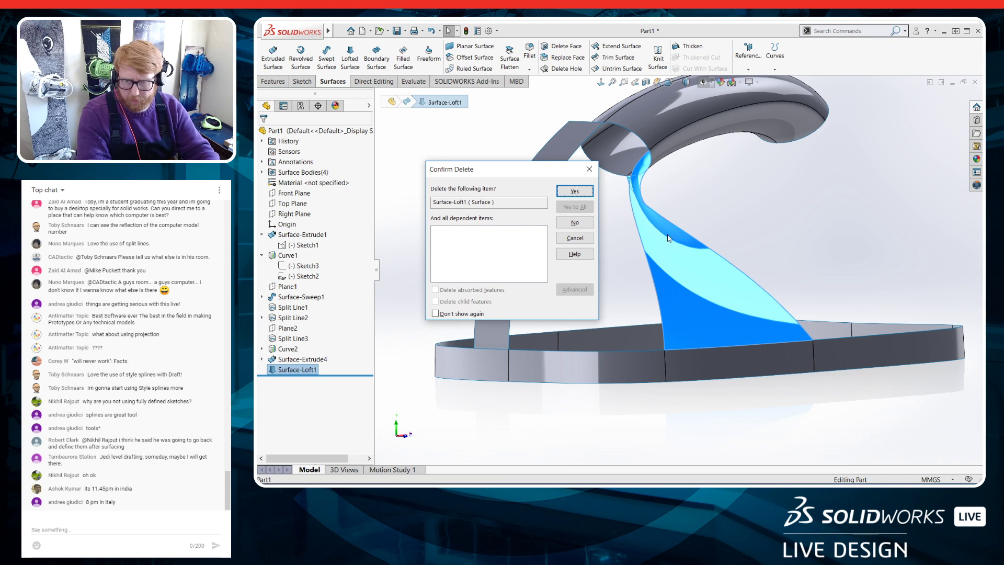
click(598, 195)
click(749, 68)
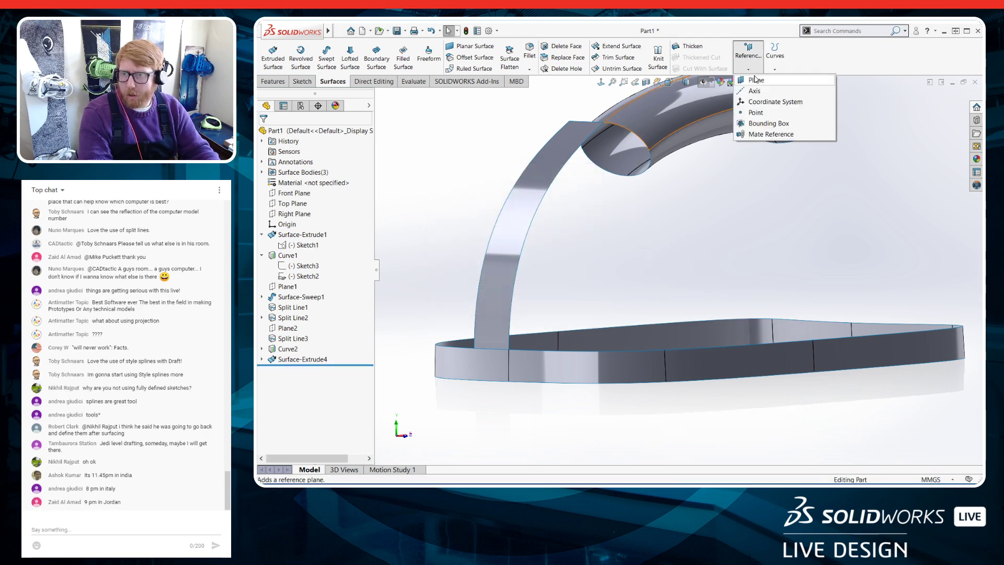
click(775, 69)
click(787, 92)
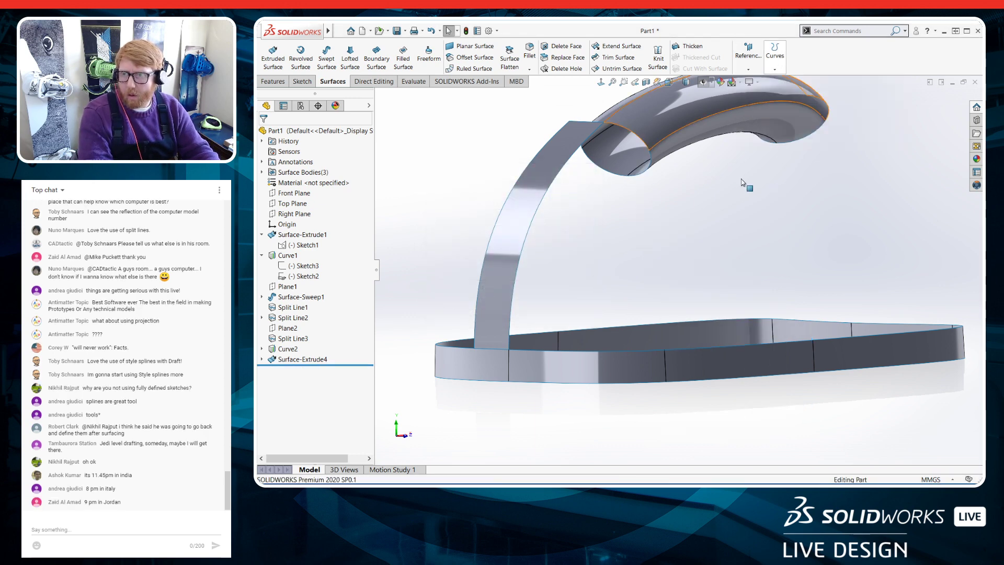
Try a surface loft from the handle's end edge to the base's upper edge, guided by the curved strip's inner edge and Curve2
click(349, 60)
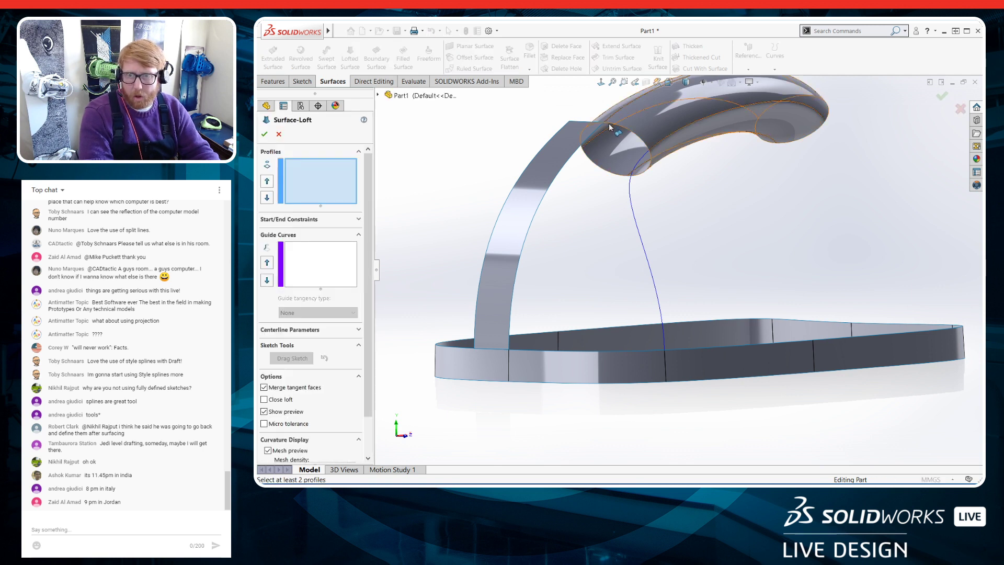
click(610, 125)
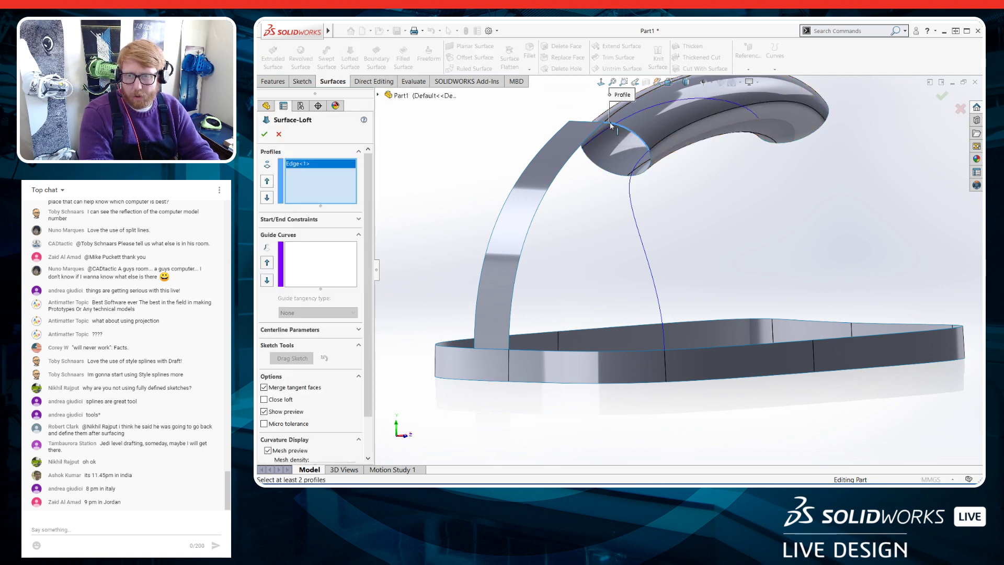
click(525, 354)
click(321, 259)
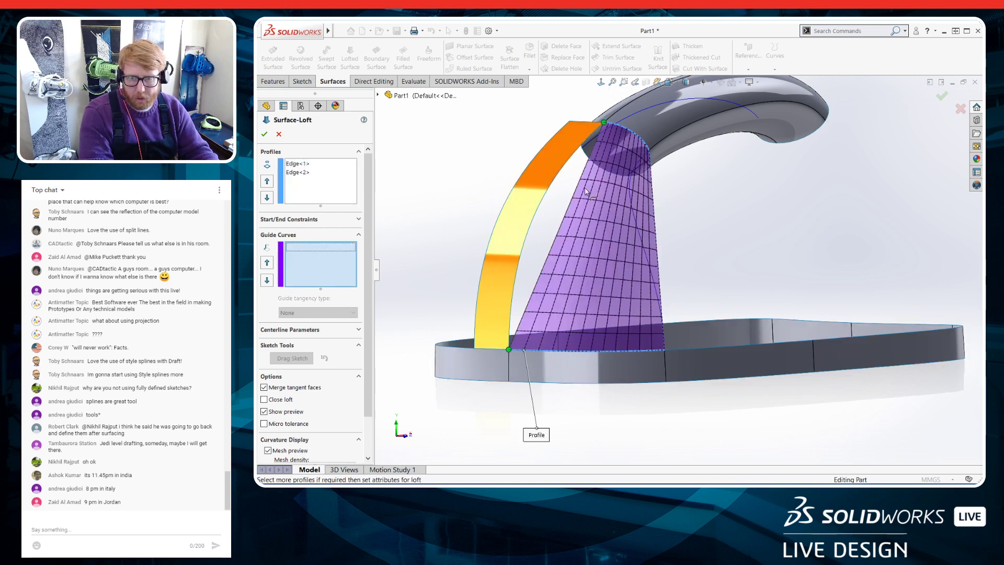
click(549, 190)
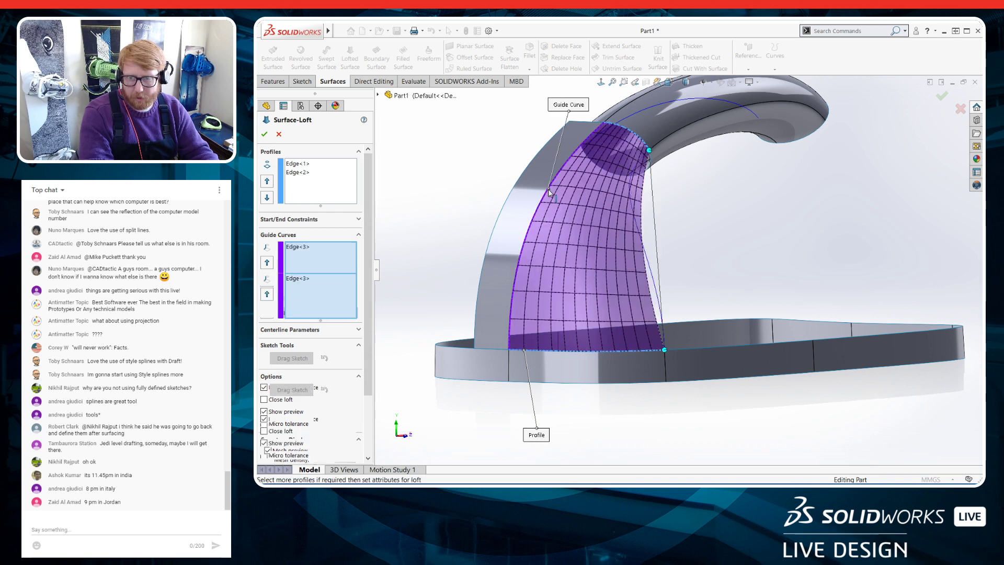
click(632, 207)
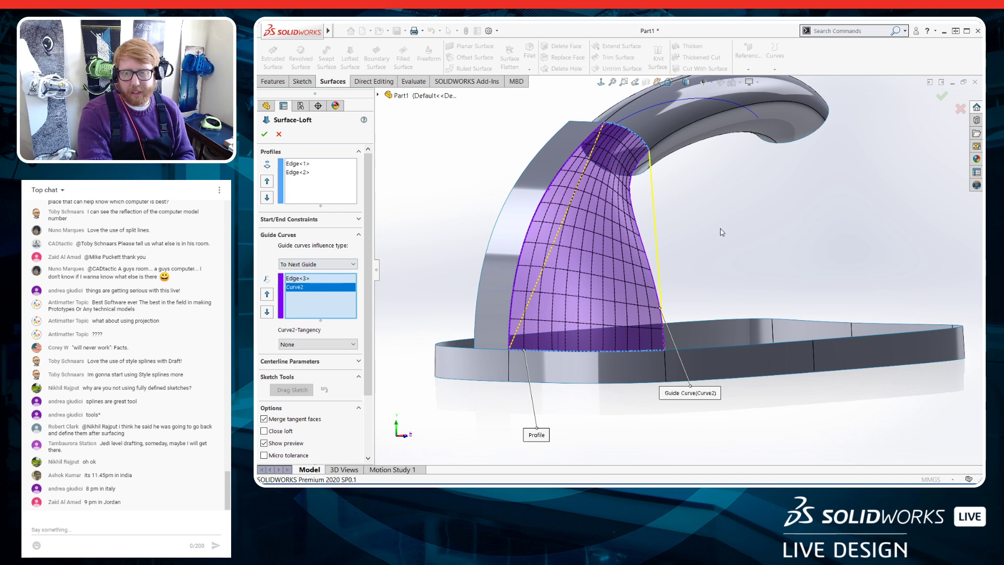
Set the tangency of the loft's Edge<3> guide curve to Tangency To Face
middle_drag(722, 232, 612, 155)
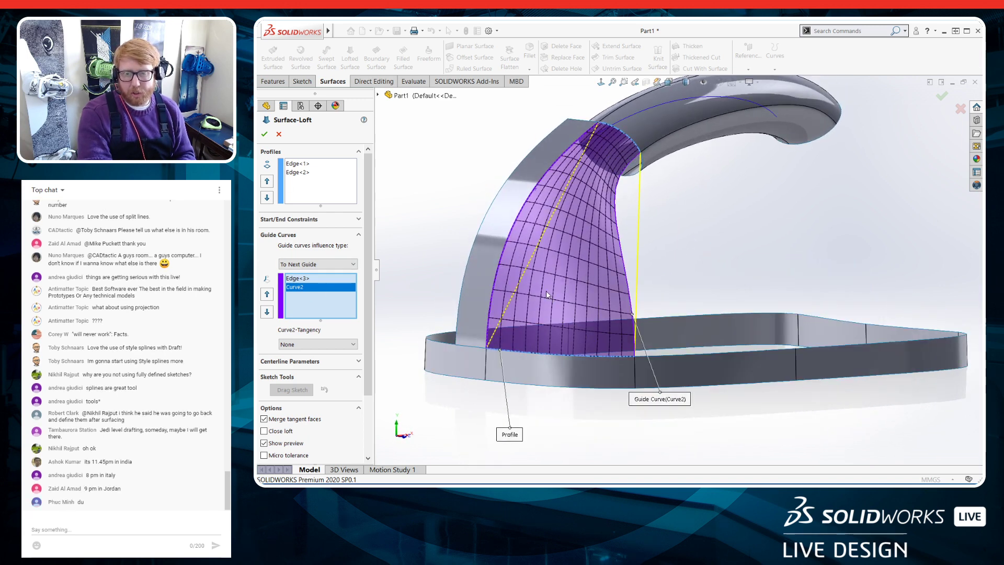
click(297, 278)
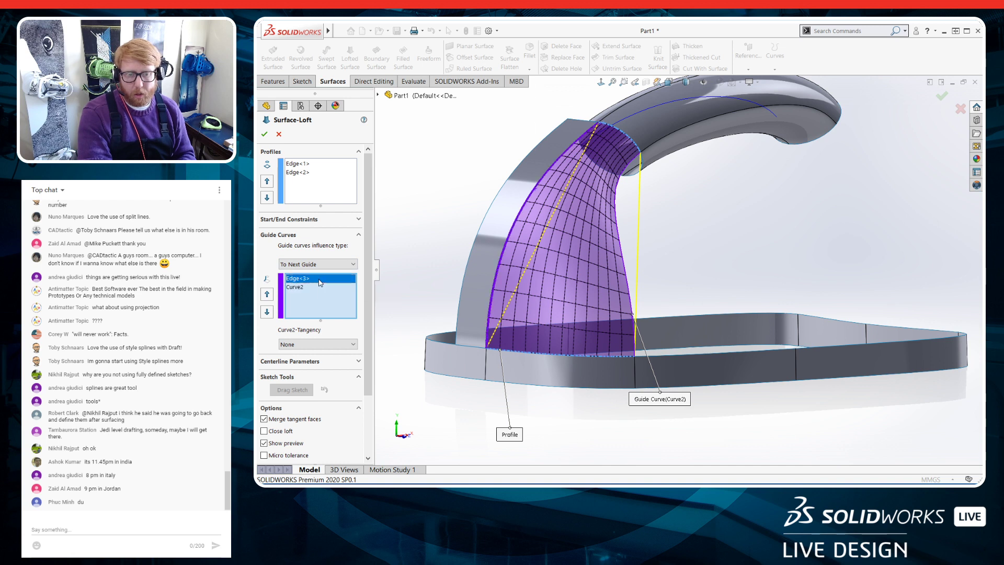
click(330, 344)
click(309, 371)
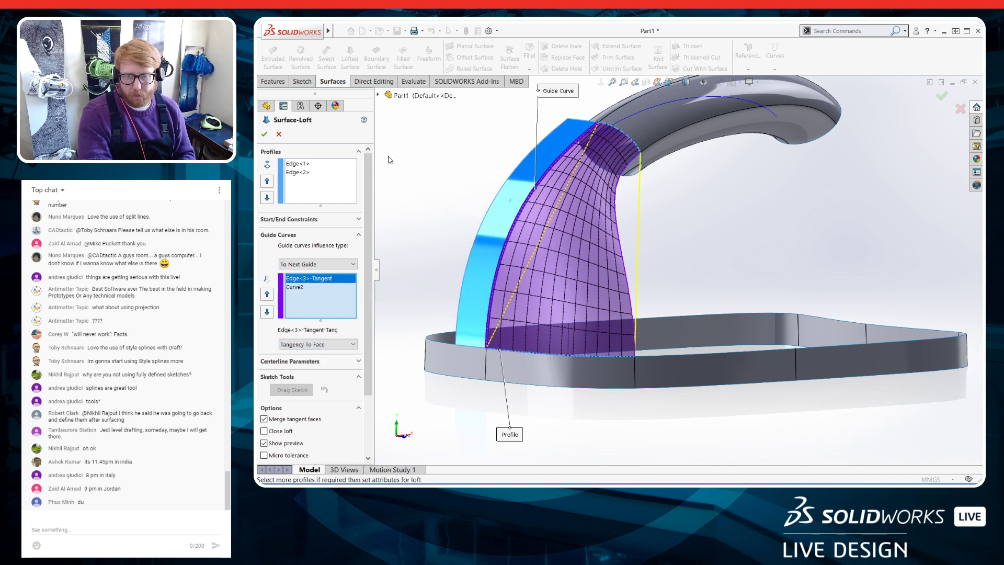
Set both the start and end constraints of the surface loft to Tangency To Face
click(316, 219)
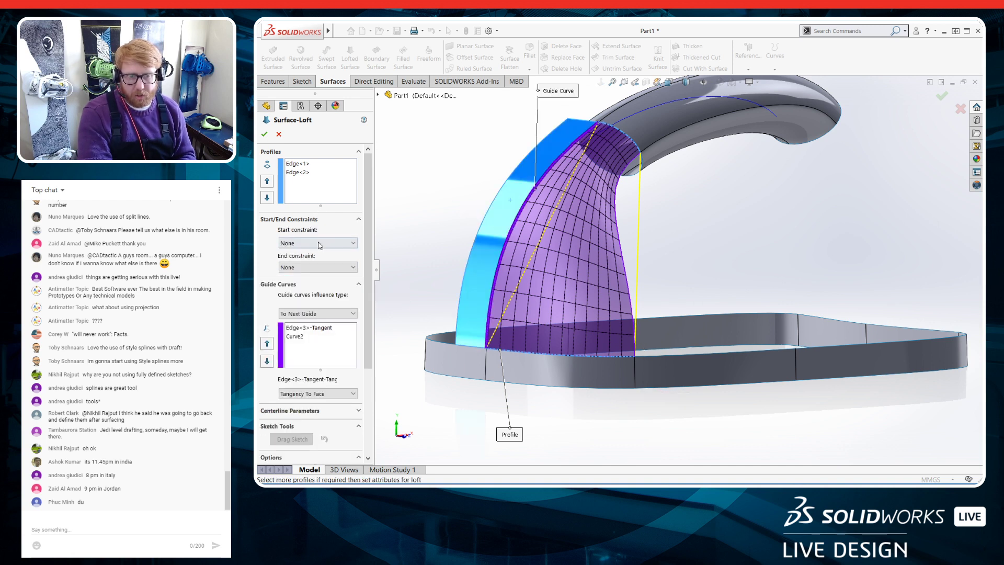
click(317, 243)
click(324, 271)
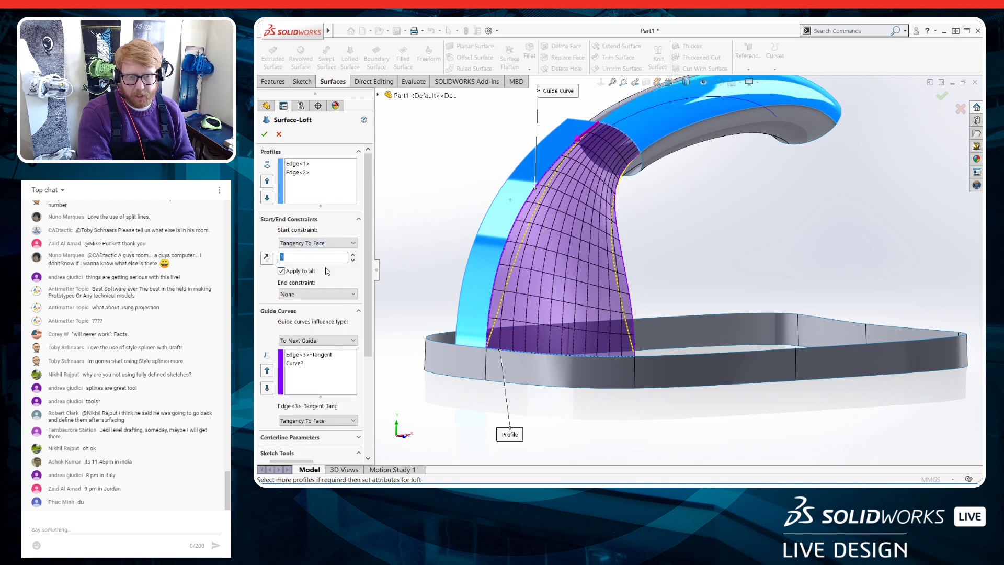
click(317, 294)
click(332, 324)
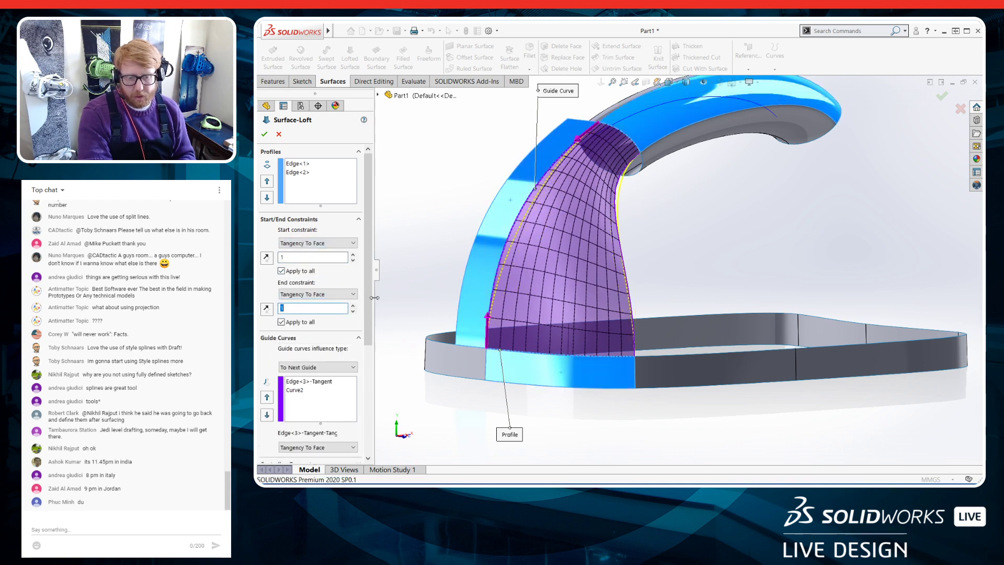
Adjust the loft's tangent lengths to about 3.97 at the start and 2.56 at the end, and try to accept the surface
scroll(346, 314, down, 3)
click(327, 273)
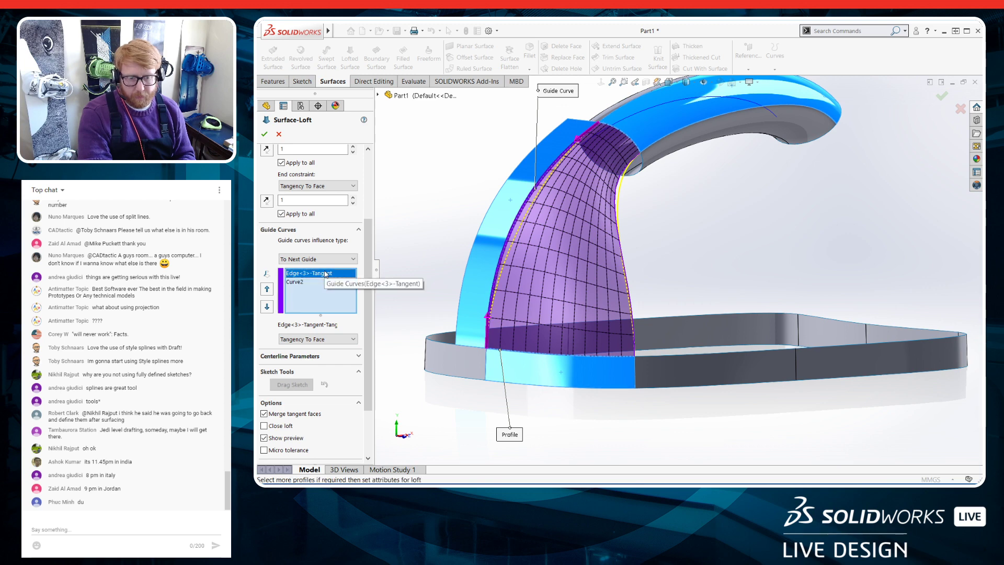
scroll(327, 273, up, 3)
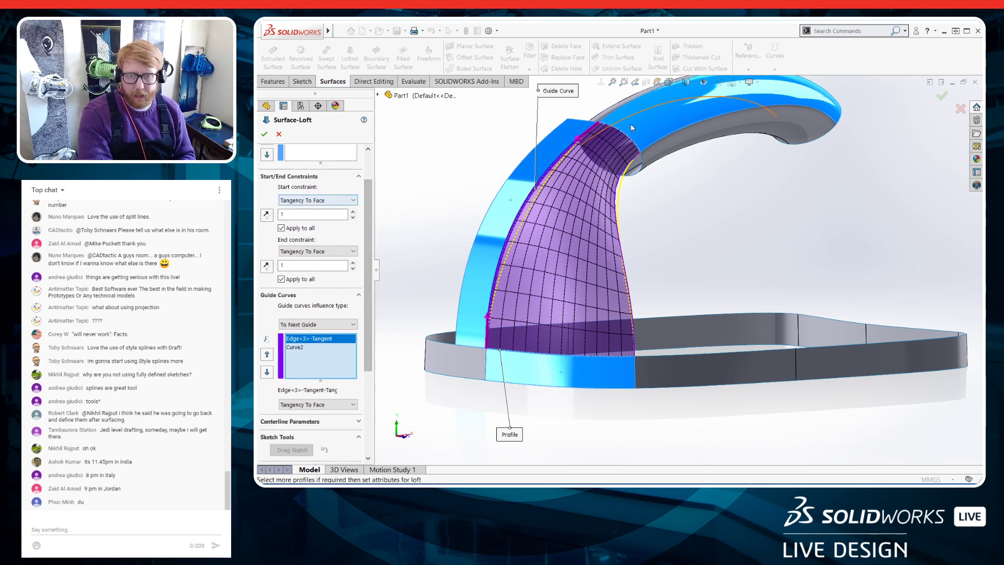
middle_drag(632, 127, 525, 129)
drag(544, 137, 616, 286)
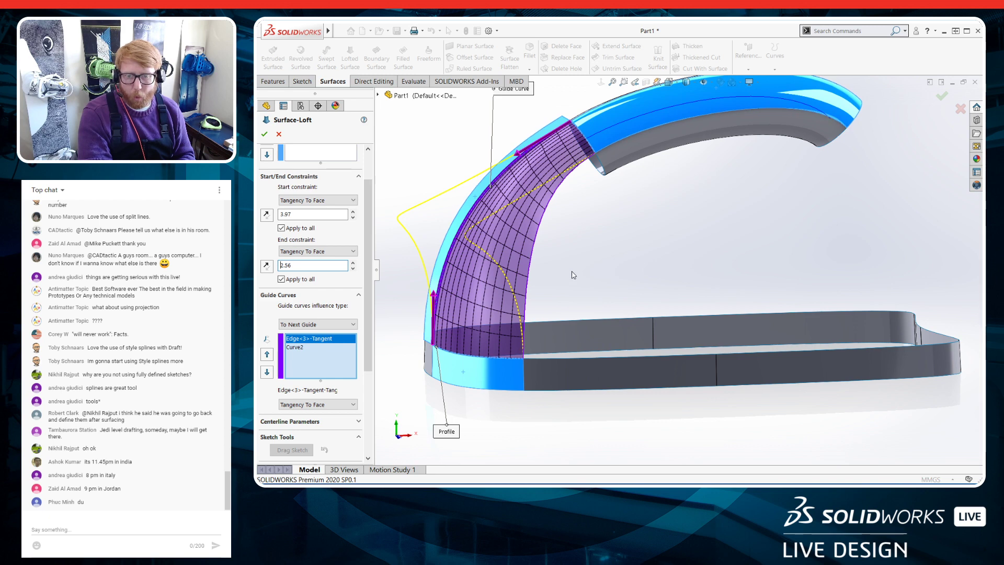
scroll(572, 272, up, 2)
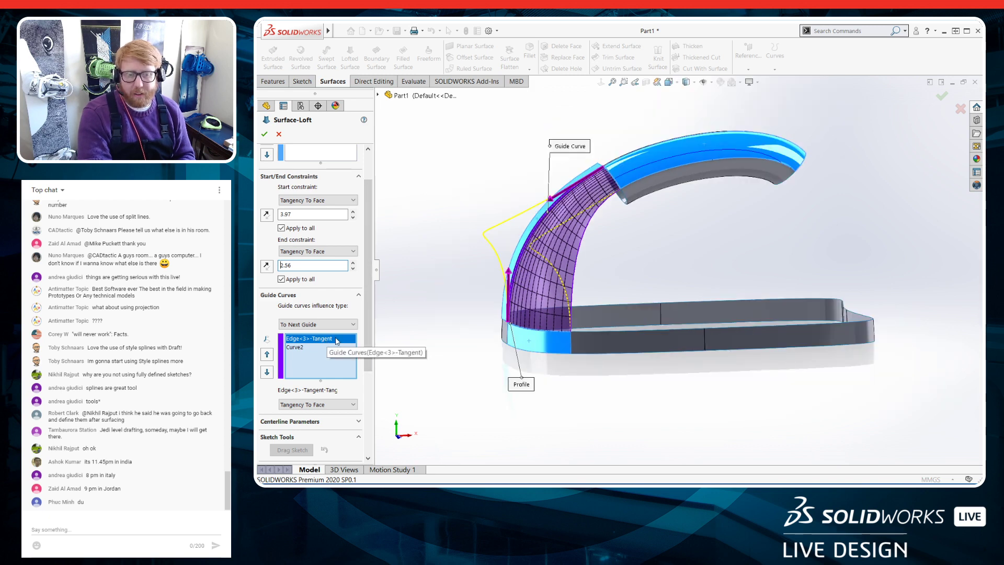
middle_drag(515, 227, 560, 236)
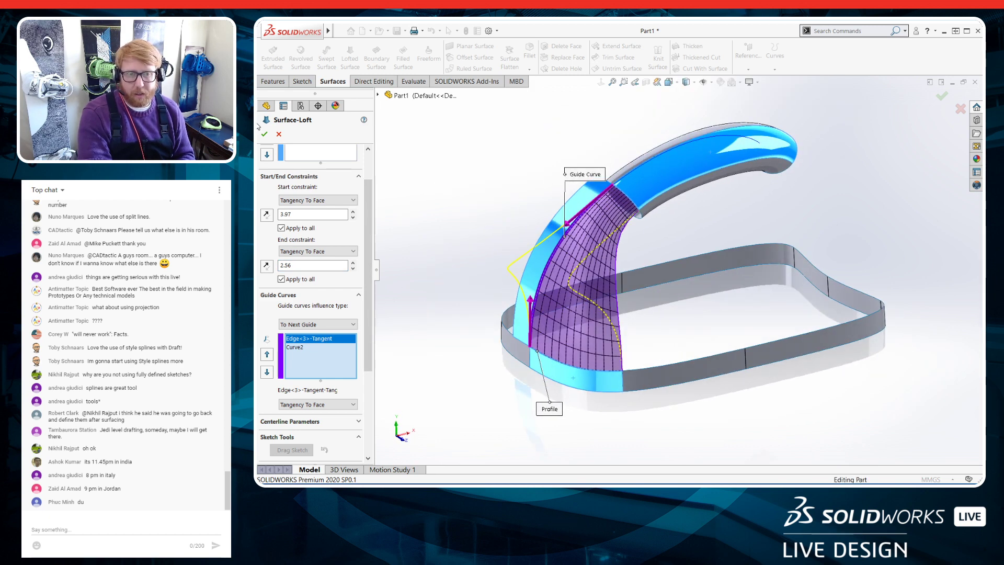
click(264, 134)
scroll(586, 214, down, 1)
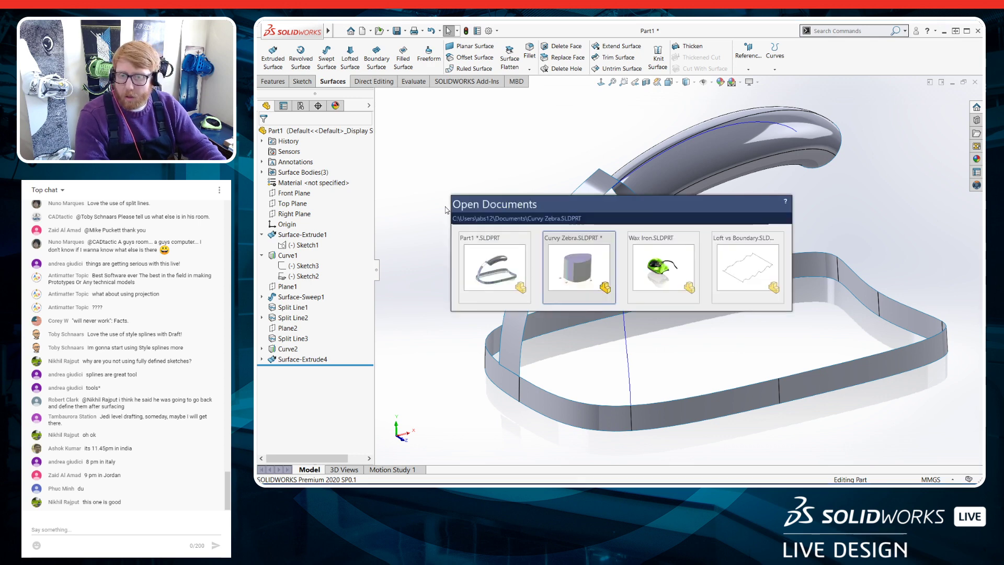
Switch to the Loft vs Boundary part and roll the feature history forward to include Surface-Loft1
key(ctrl+Tab)
key(ctrl+Tab)
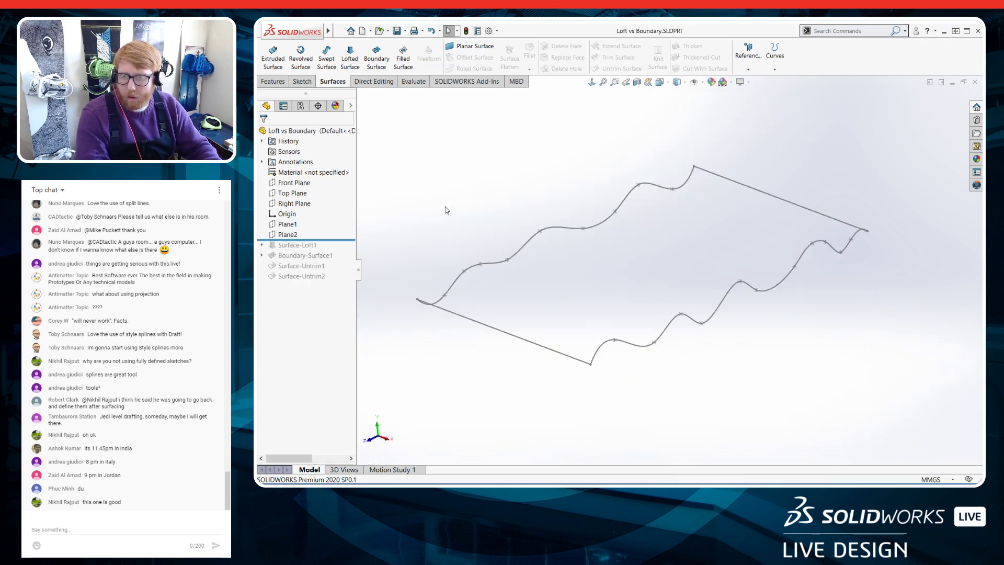
middle_drag(571, 280, 657, 254)
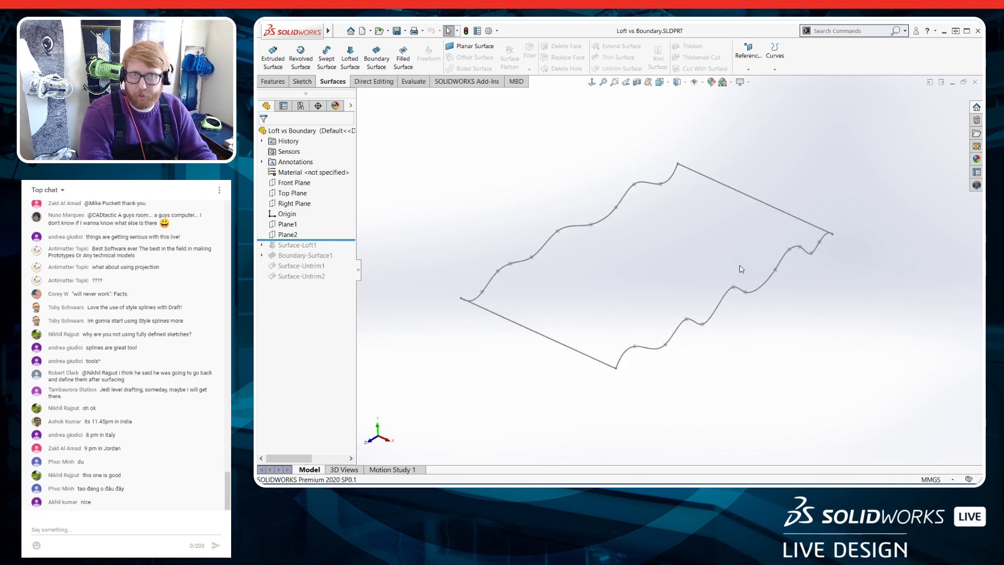
drag(325, 240, 327, 256)
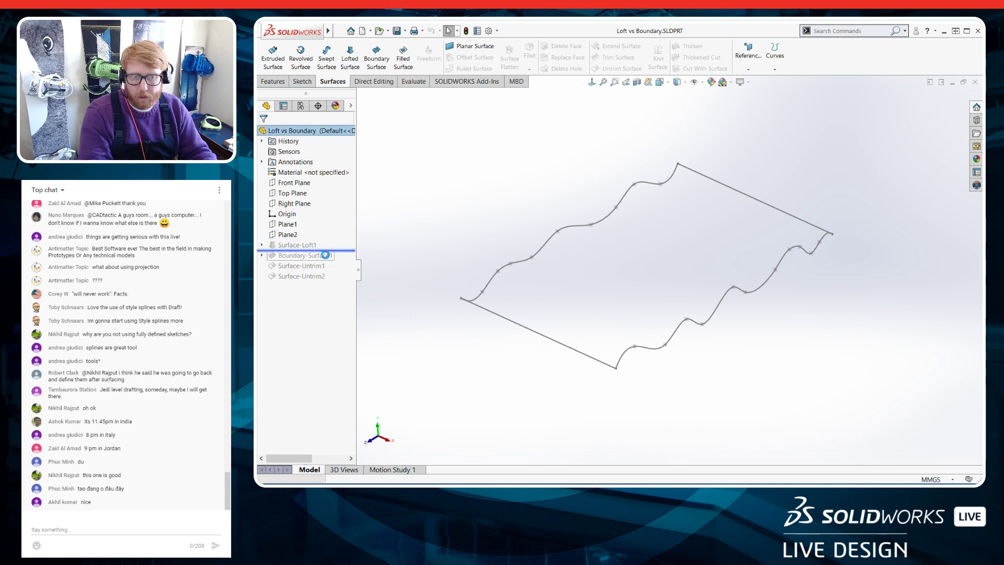
Review the profiles and guide curves in the definition of Surface-Loft1, leaving it without changes
click(297, 255)
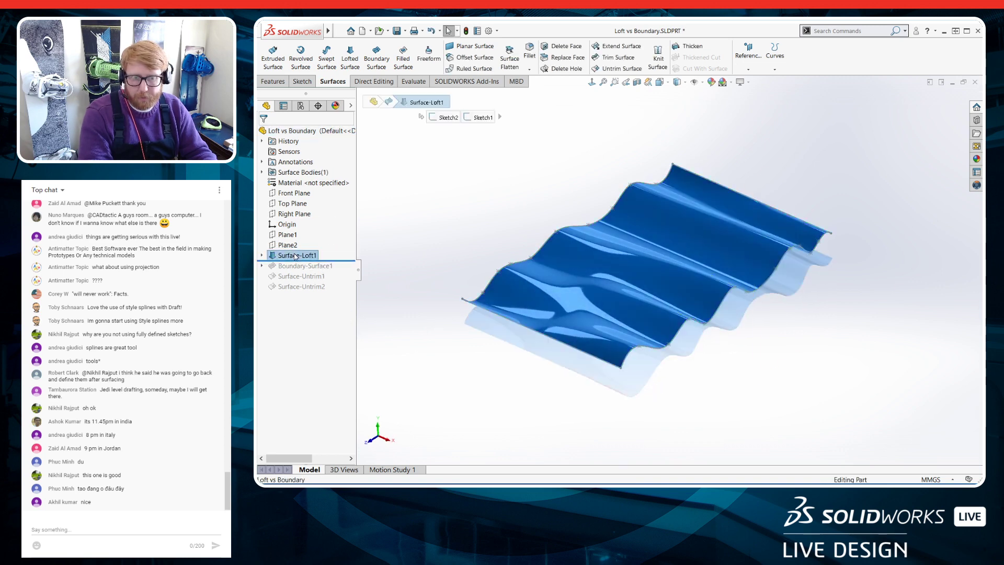
click(302, 228)
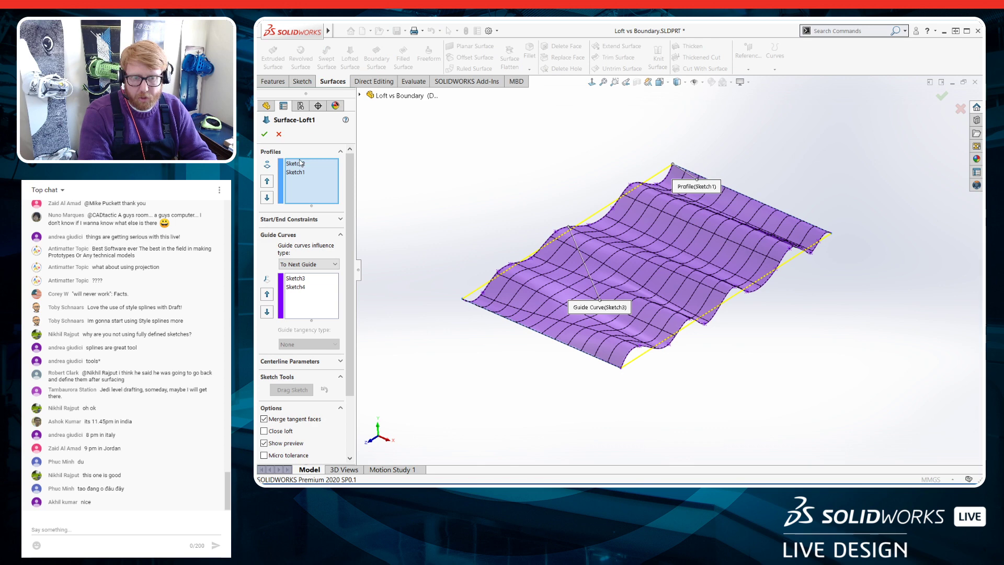
click(279, 134)
Roll the feature history forward to include Boundary-Surface1 and highlight that surface against the loft
drag(351, 262, 351, 271)
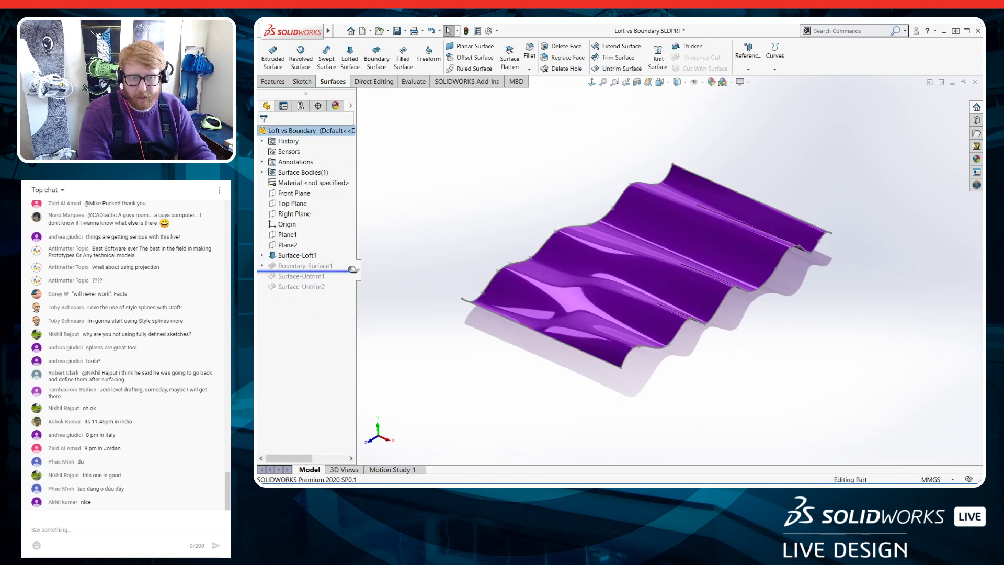
click(310, 267)
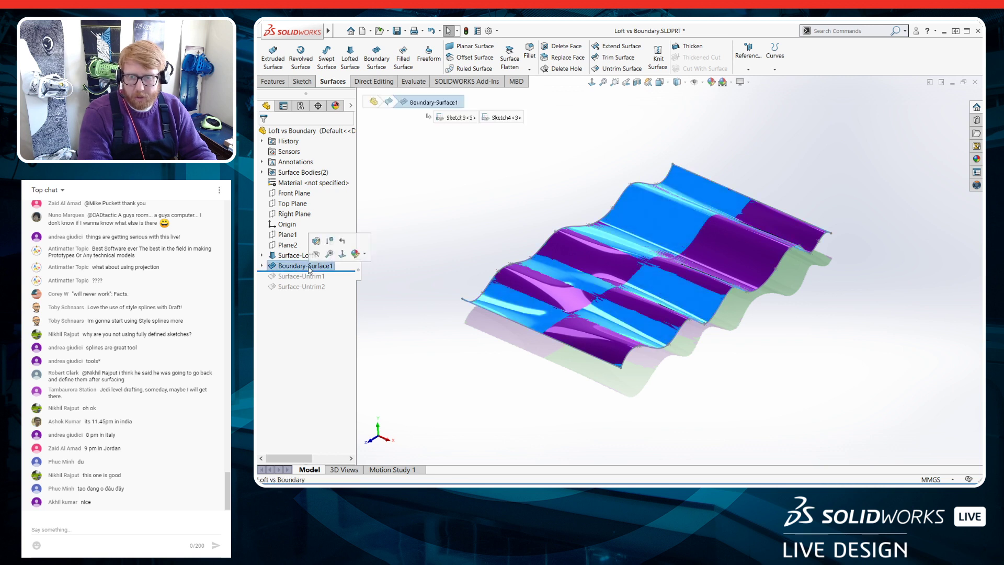
click(496, 352)
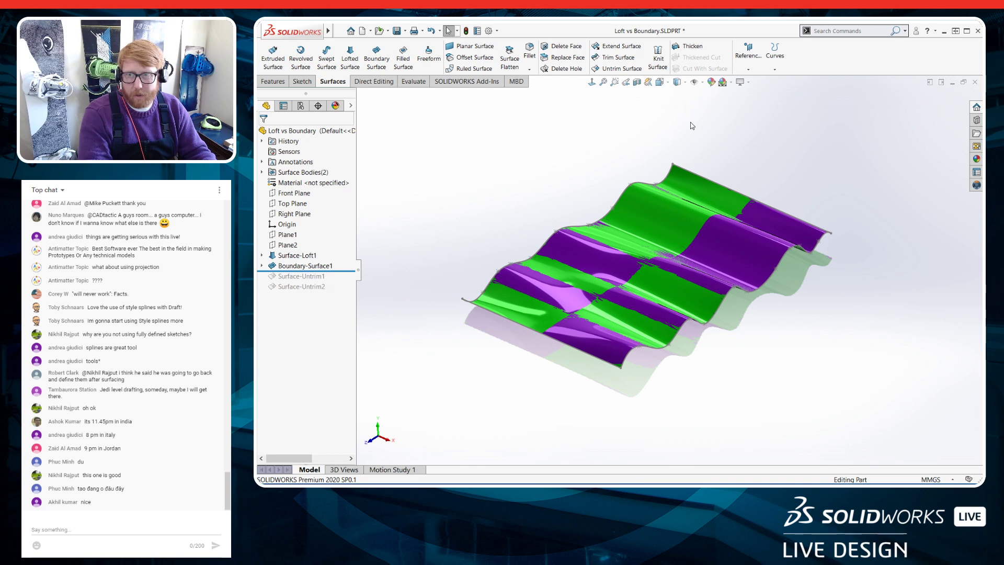
Create a thin section view using two Front Plane sections, the first offset 42 mm and the second reversed with a 41 mm offset
middle_drag(718, 238, 703, 155)
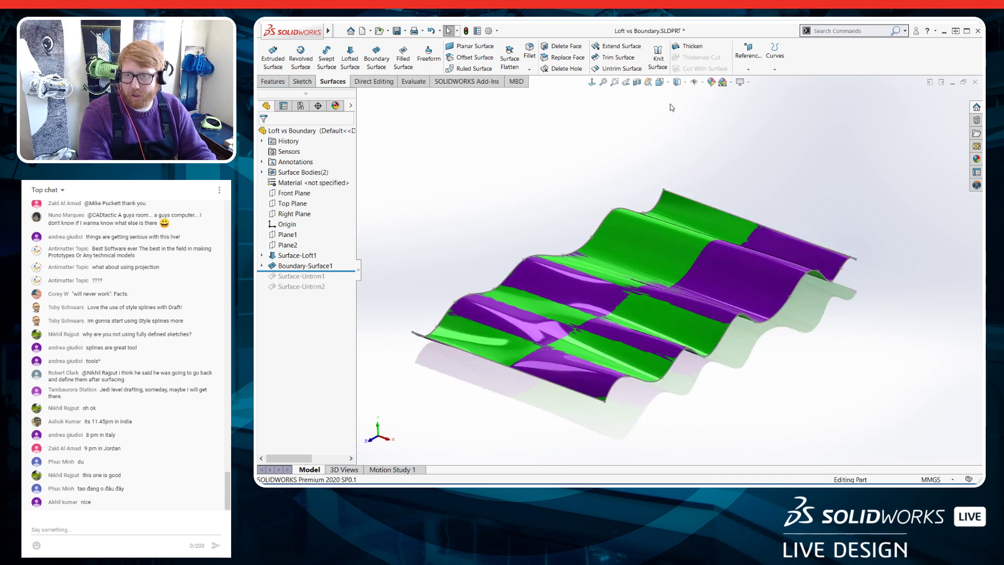
click(637, 82)
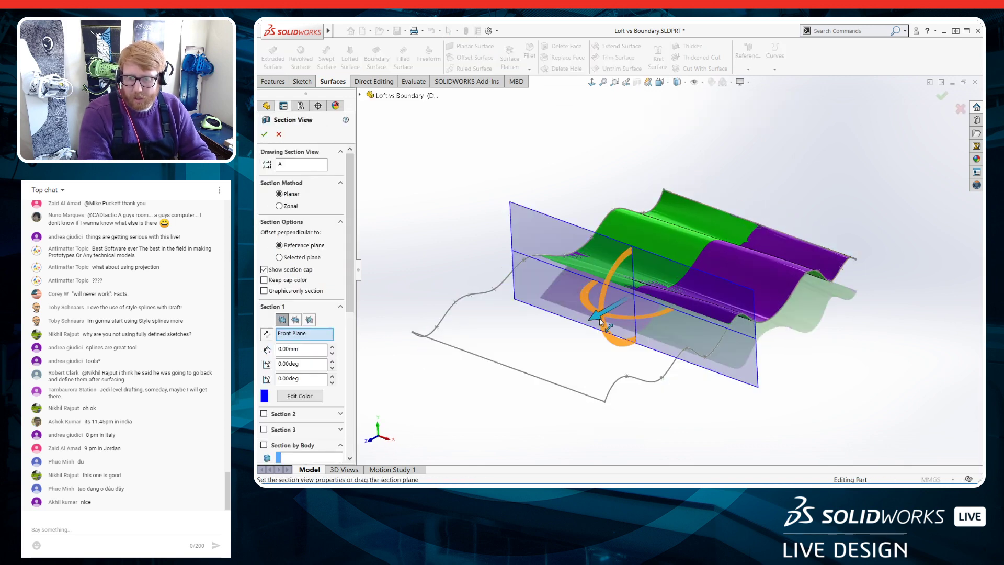
drag(601, 321, 526, 362)
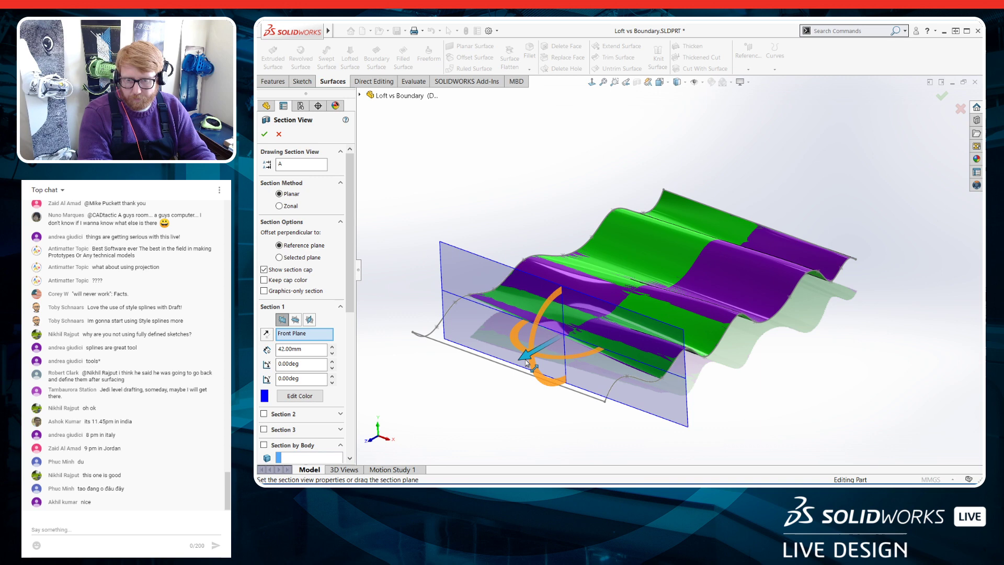
click(265, 414)
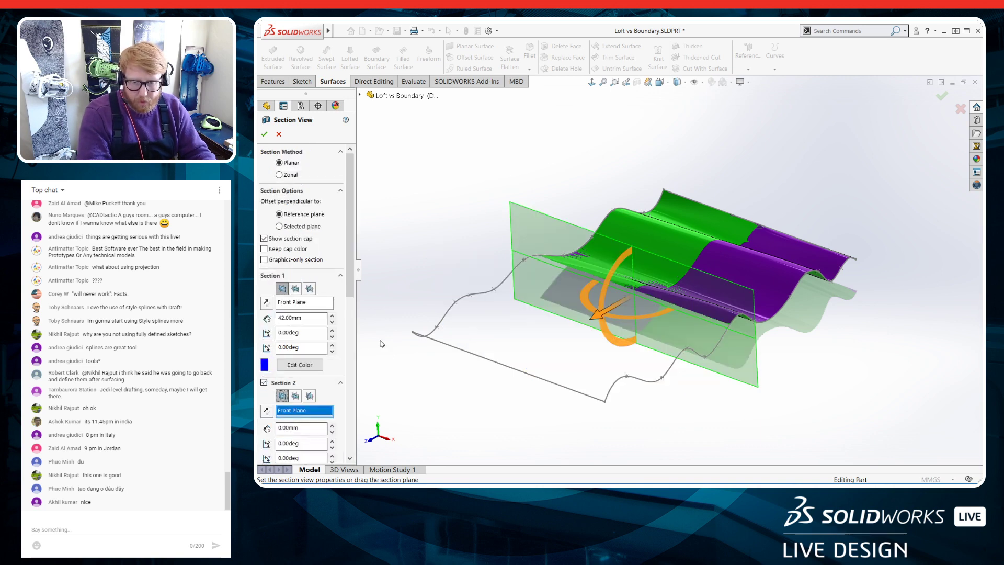
click(268, 411)
drag(667, 281, 604, 326)
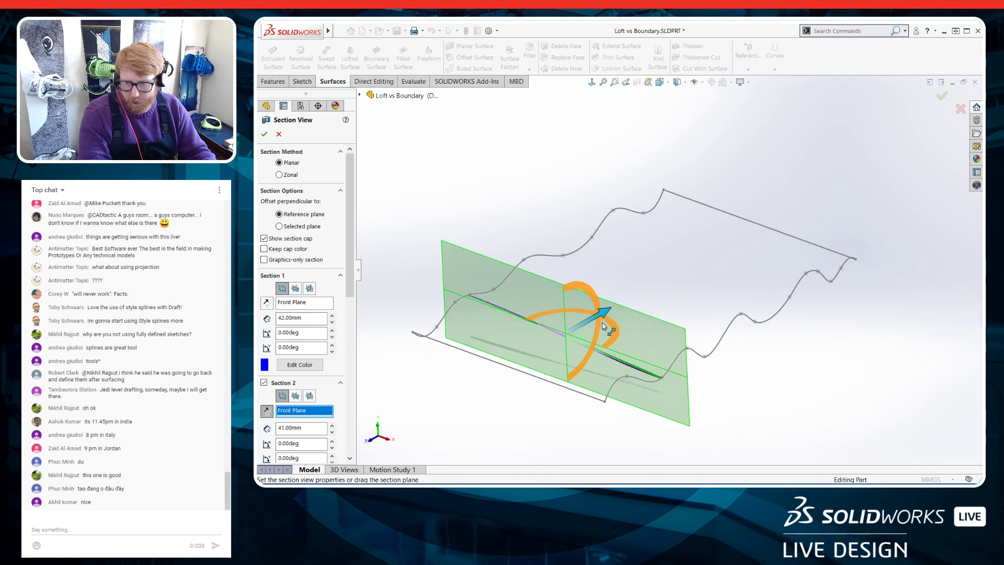
key(Escape)
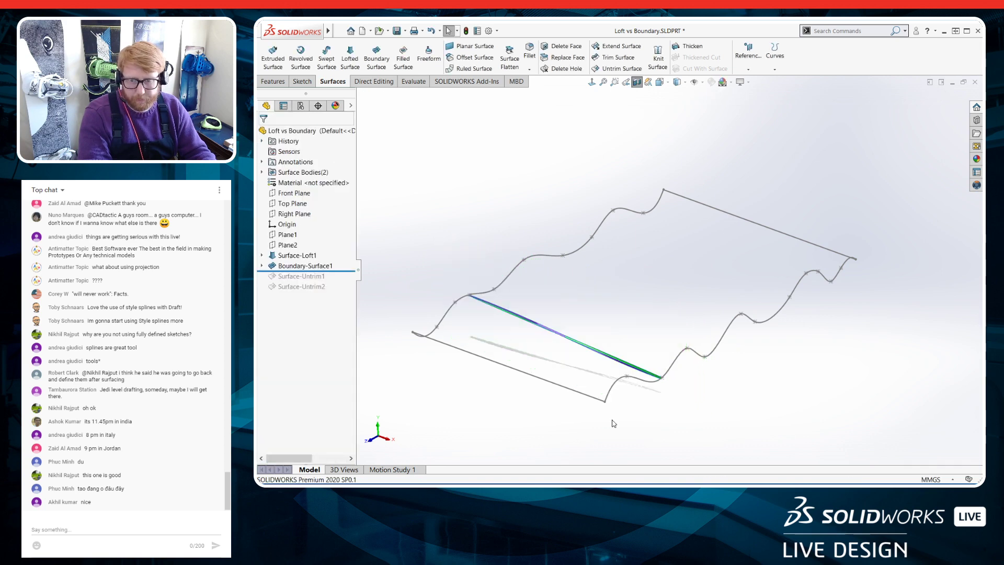
Examine the deviation between the two surfaces in the thin section, highlighting the boundary surface and the loft in turn
scroll(610, 340, down, 4)
middle_drag(610, 340, 603, 313)
scroll(625, 335, down, 4)
scroll(602, 313, down, 4)
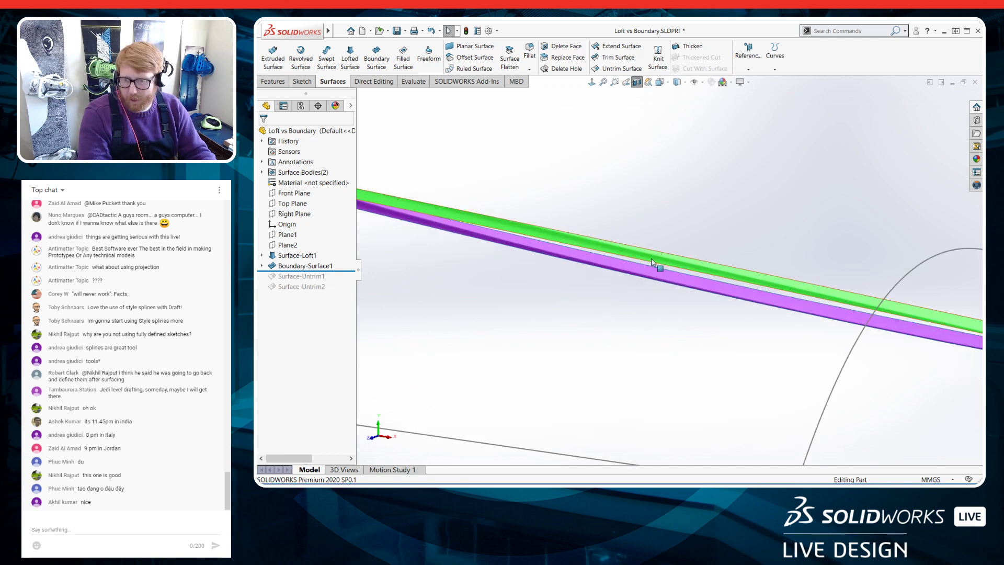
click(653, 259)
scroll(654, 262, up, 1)
scroll(612, 336, up, 3)
middle_drag(612, 336, 611, 277)
scroll(610, 276, down, 2)
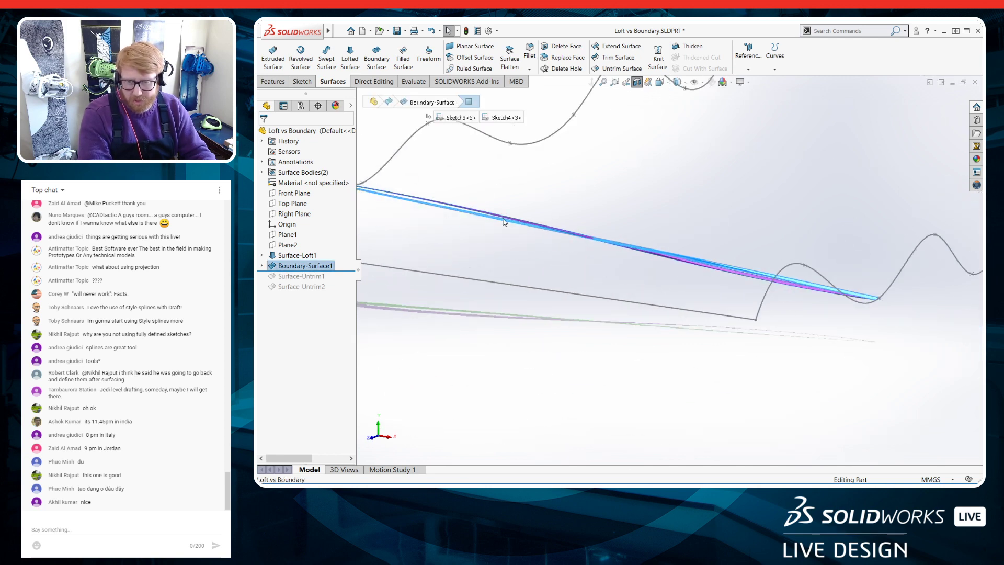
scroll(674, 297, down, 2)
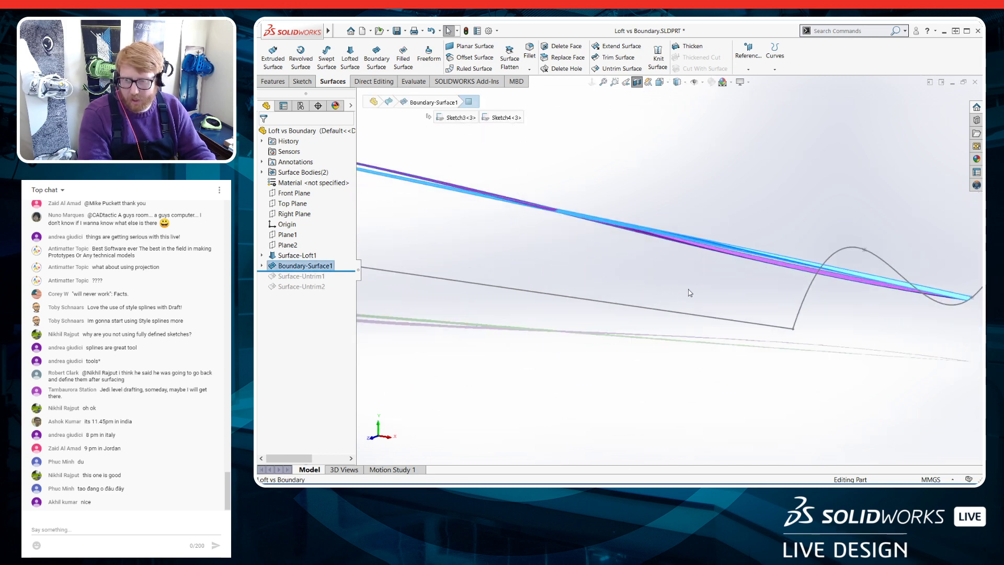
click(745, 259)
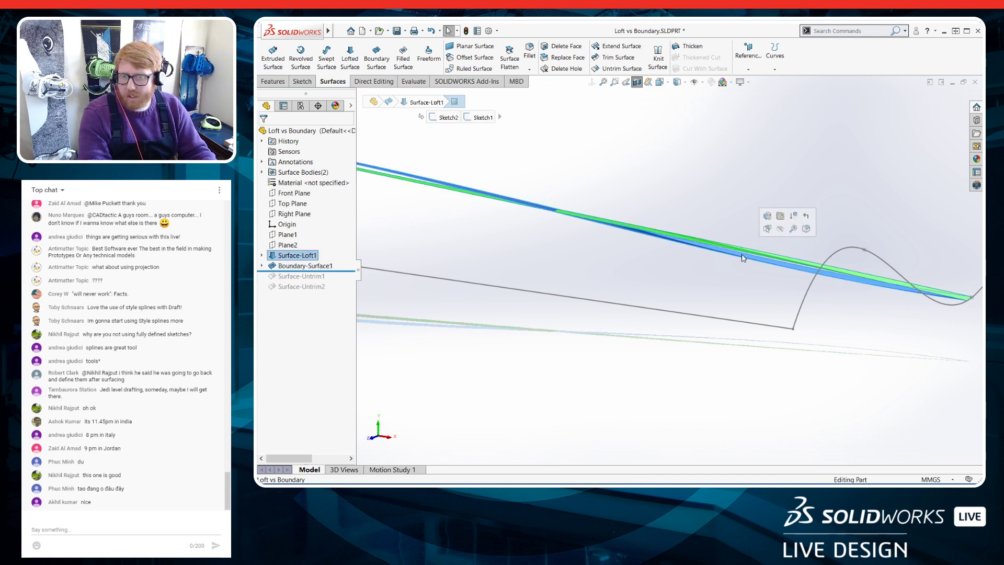
Clear the surface selection, turn off the section view, and show both surfaces in full
scroll(717, 281, up, 3)
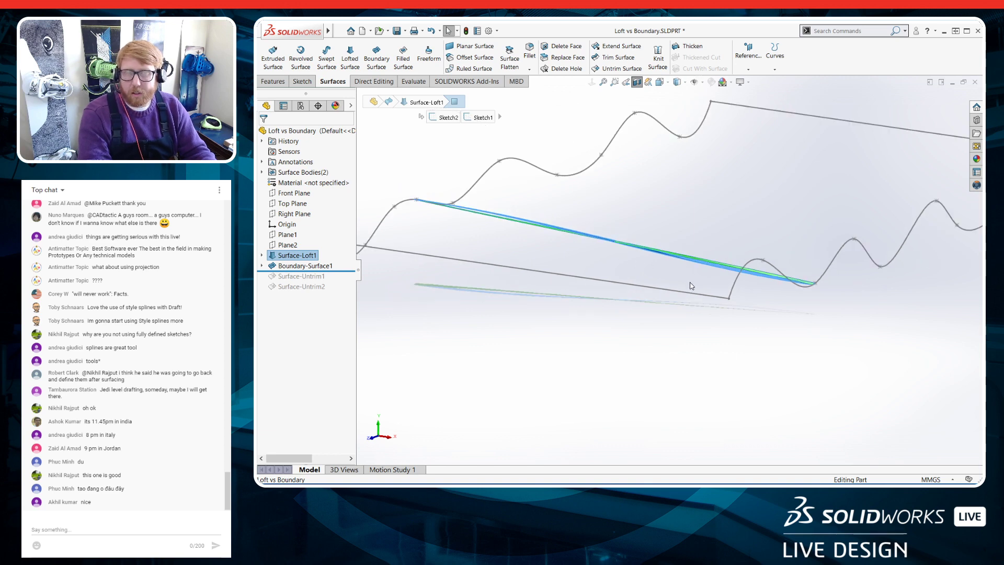
scroll(691, 282, up, 2)
click(712, 242)
middle_drag(712, 242, 710, 249)
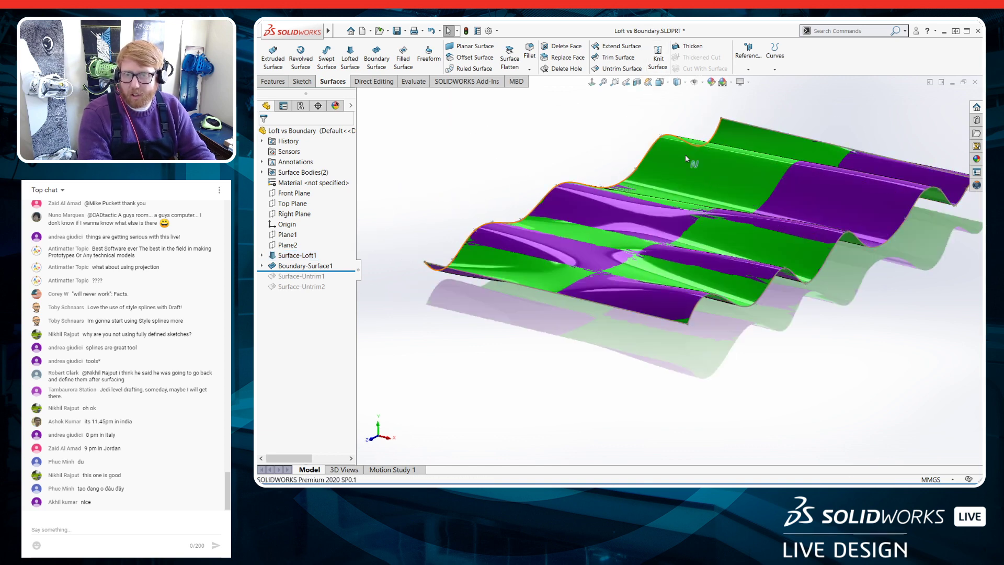
click(637, 82)
key(f)
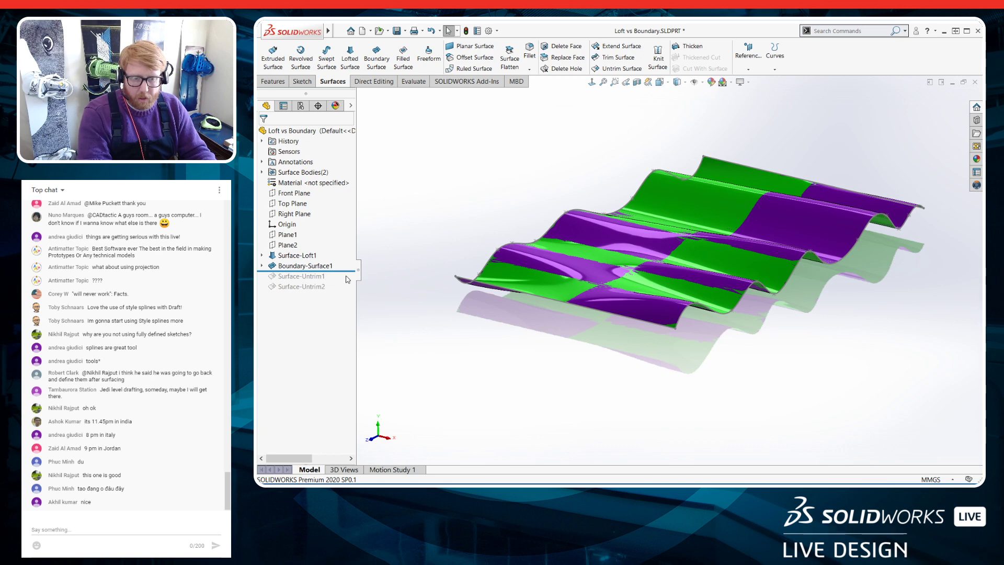
Roll the feature history forward to include Surface-Untrim1 and Surface-Untrim2, and highlight an untrimmed edge and the boundary surface
drag(352, 272, 350, 298)
scroll(666, 384, up, 4)
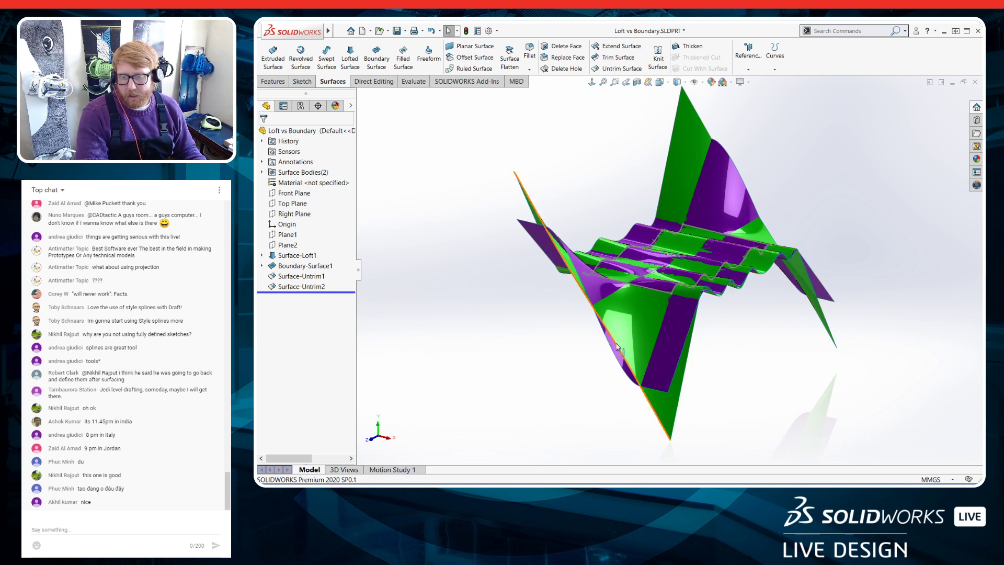
click(617, 347)
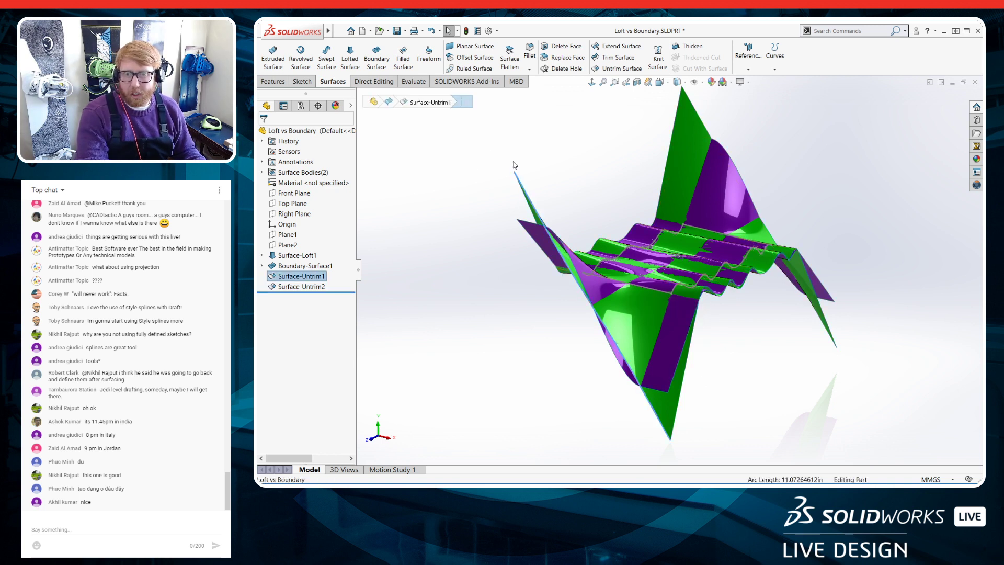
click(529, 227)
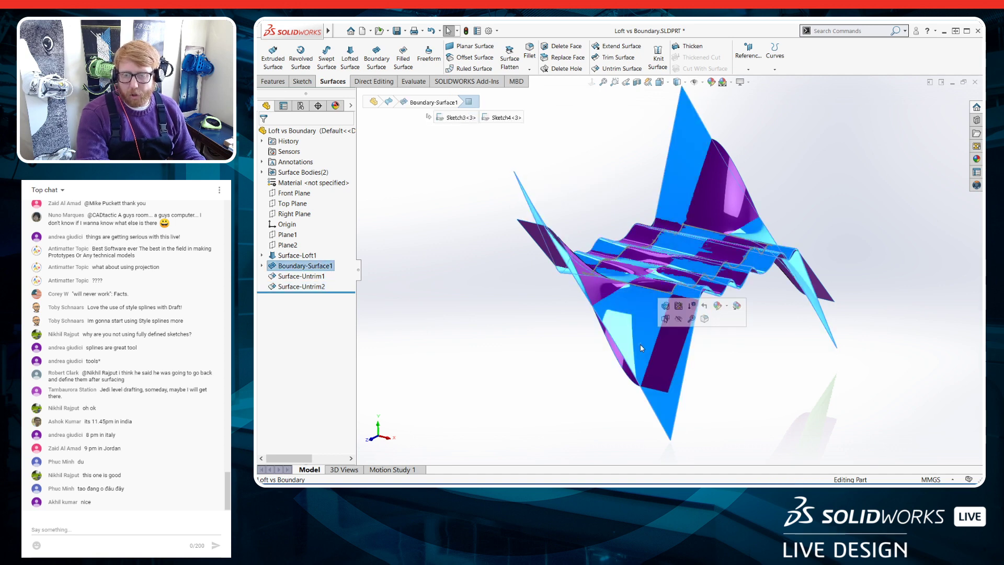
click(514, 391)
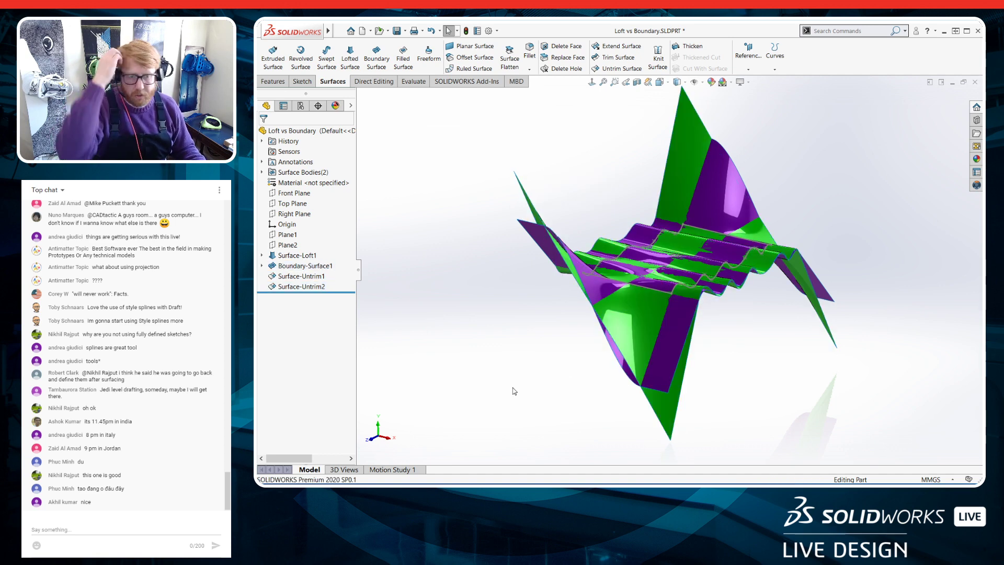
Review the Direction 1 and Direction 2 curves in the definition of Boundary-Surface1, then highlight the untrimmed boundary surface's edge
click(303, 266)
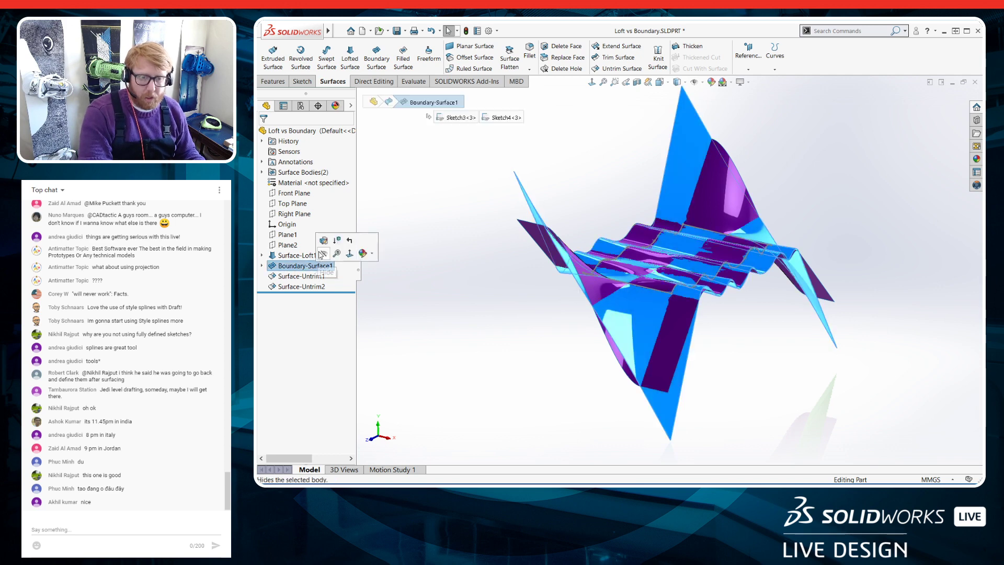
click(323, 240)
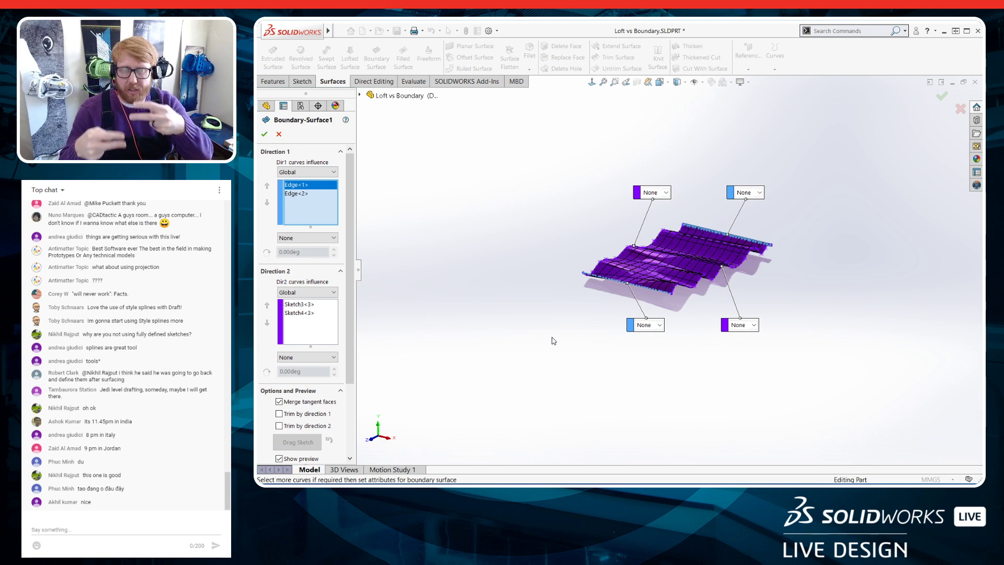
click(267, 134)
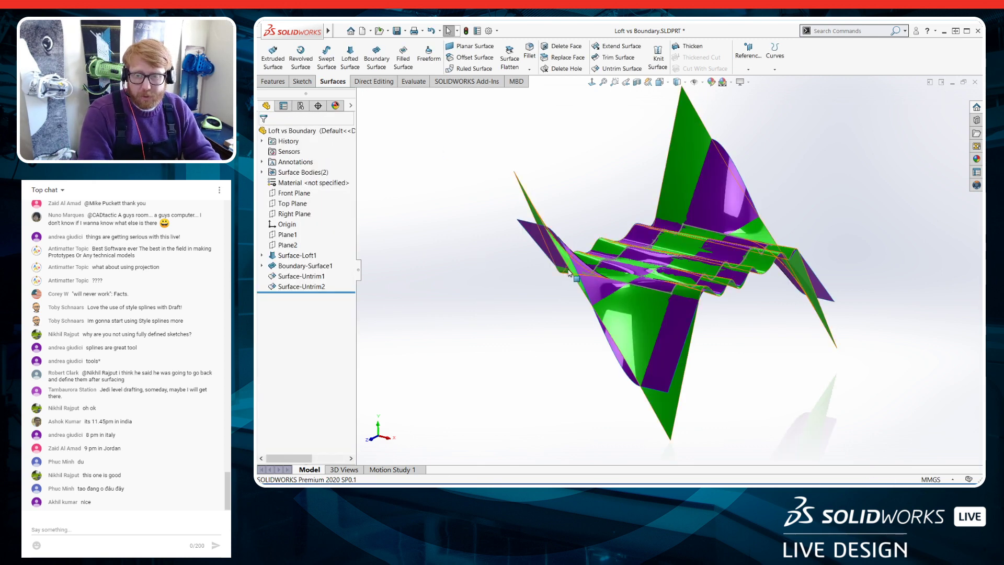
click(573, 273)
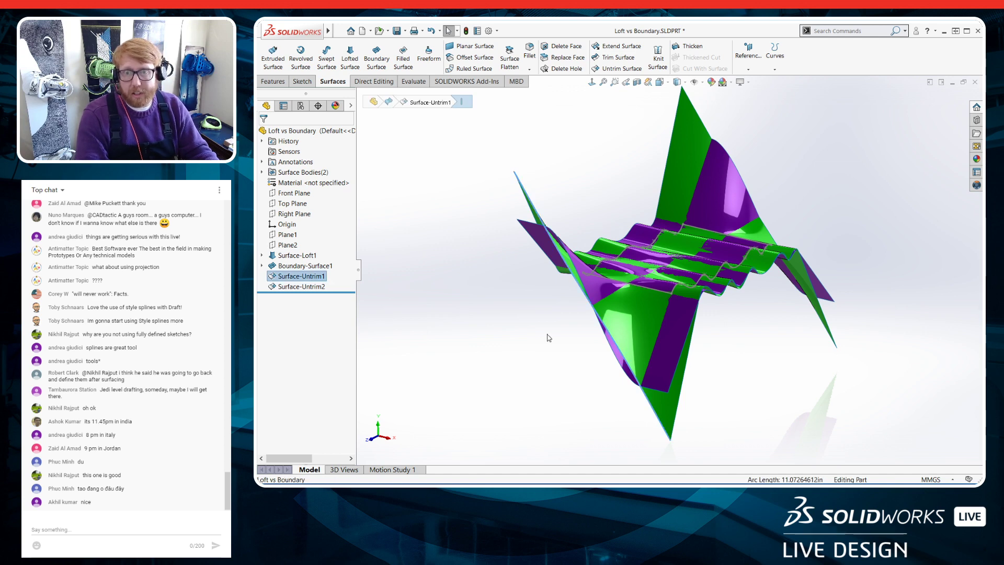
Reopen the definition of Boundary-Surface1 and try Tangency To Face on both Direction 2 curves
click(305, 266)
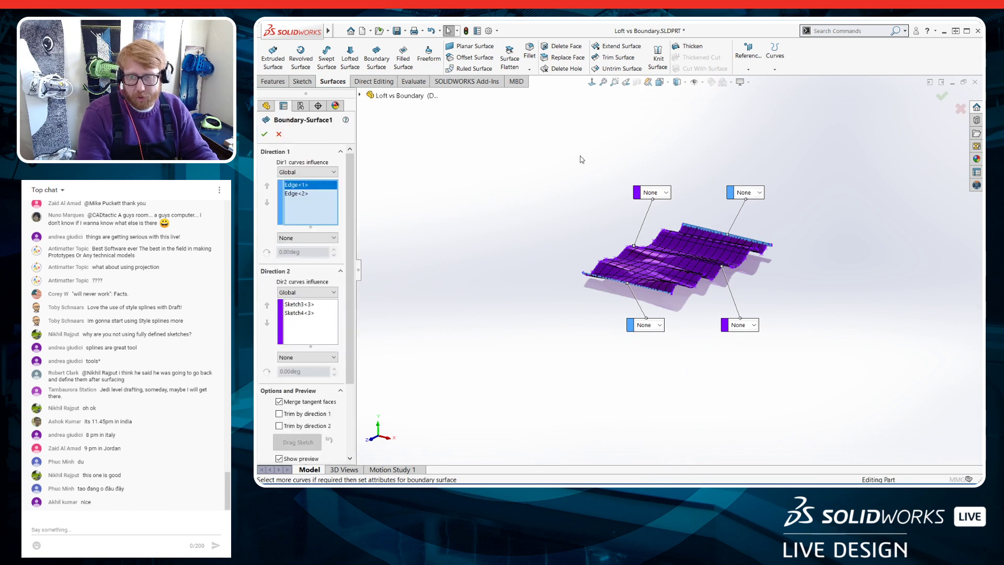
middle_drag(698, 231, 695, 242)
scroll(664, 300, up, 2)
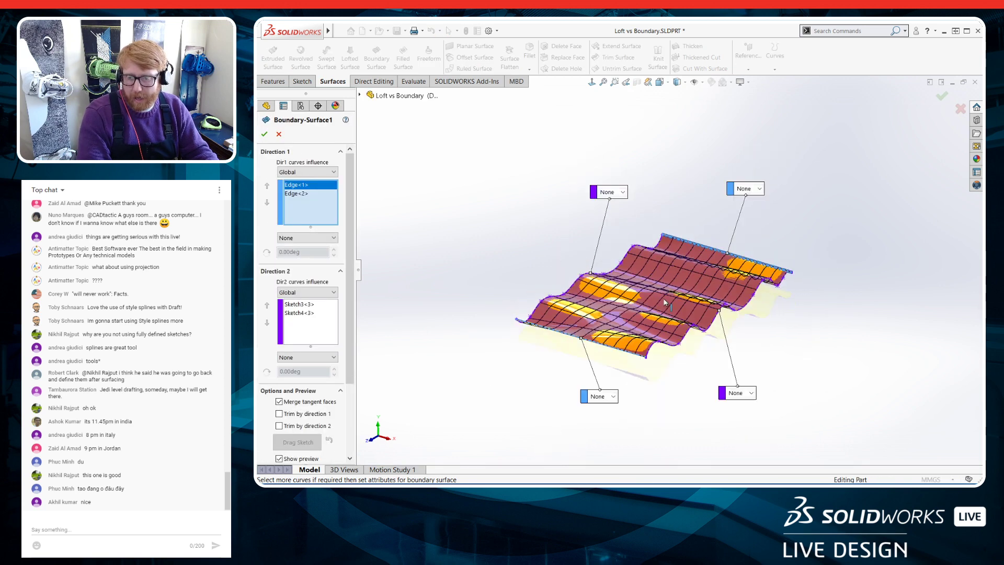
middle_drag(664, 300, 660, 317)
click(622, 188)
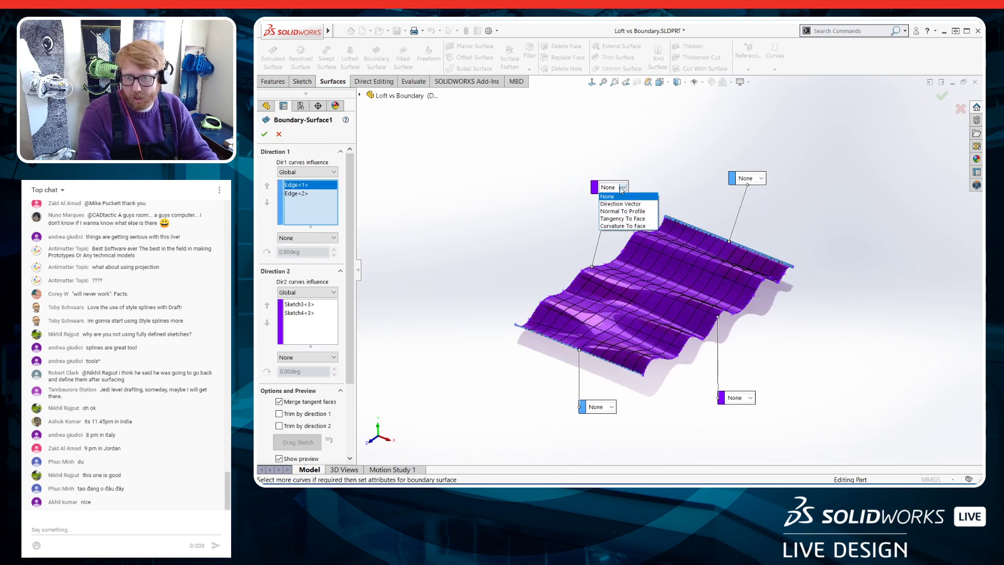
click(622, 220)
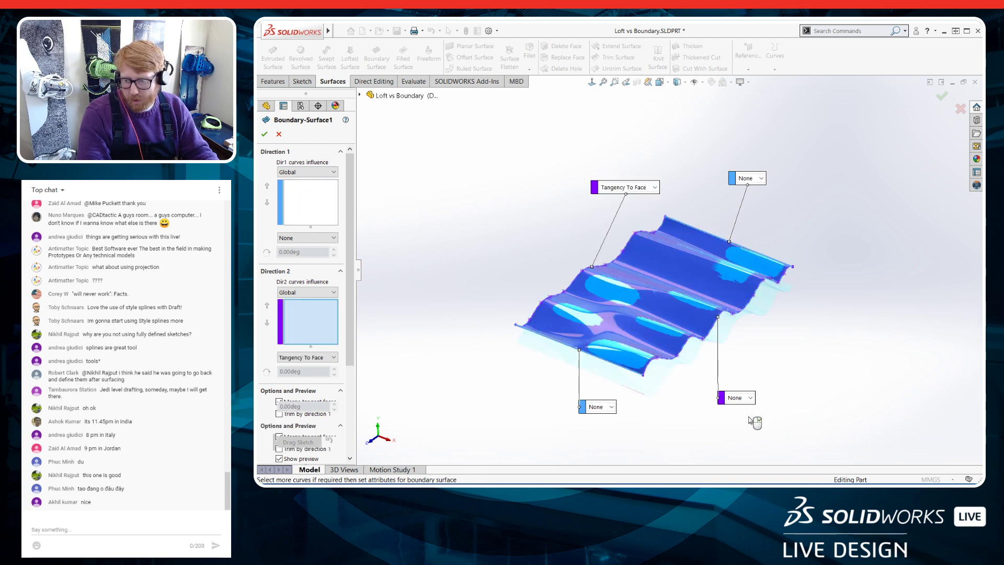
click(750, 398)
click(756, 430)
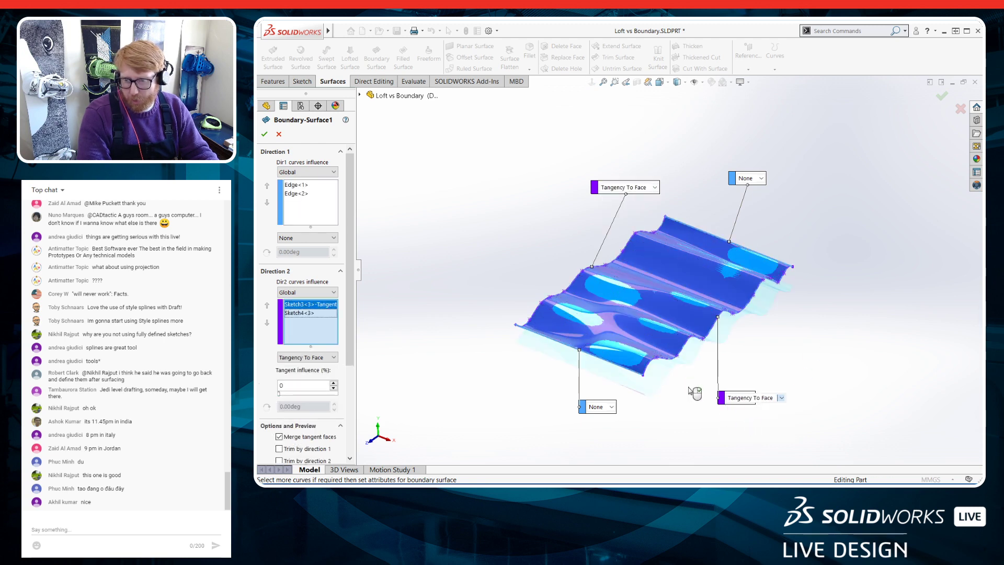
Try Tangency To Face on the second Direction 1 edge, adjust the Direction 2 tangent influence, and discard the boundary surface edits
click(611, 408)
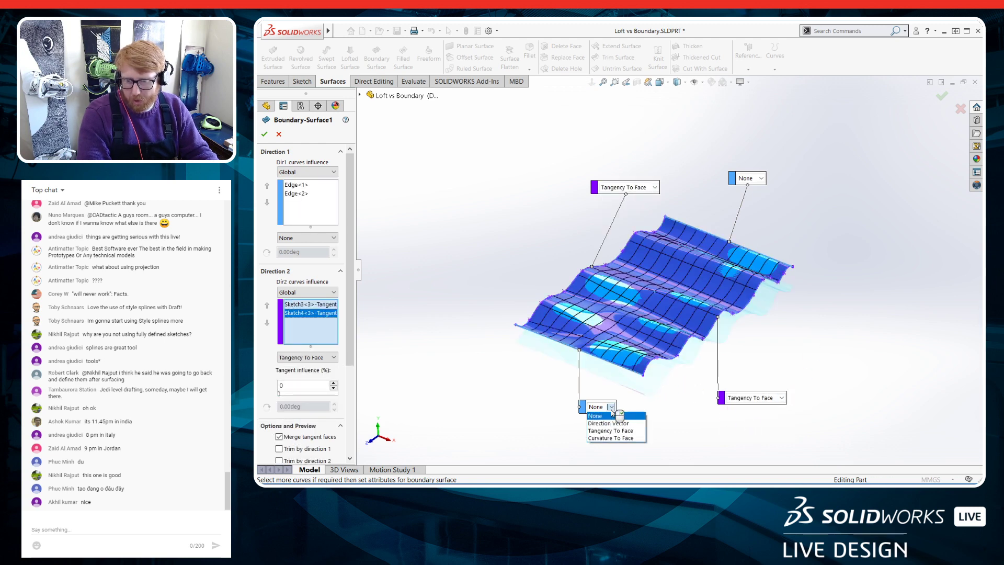
click(612, 429)
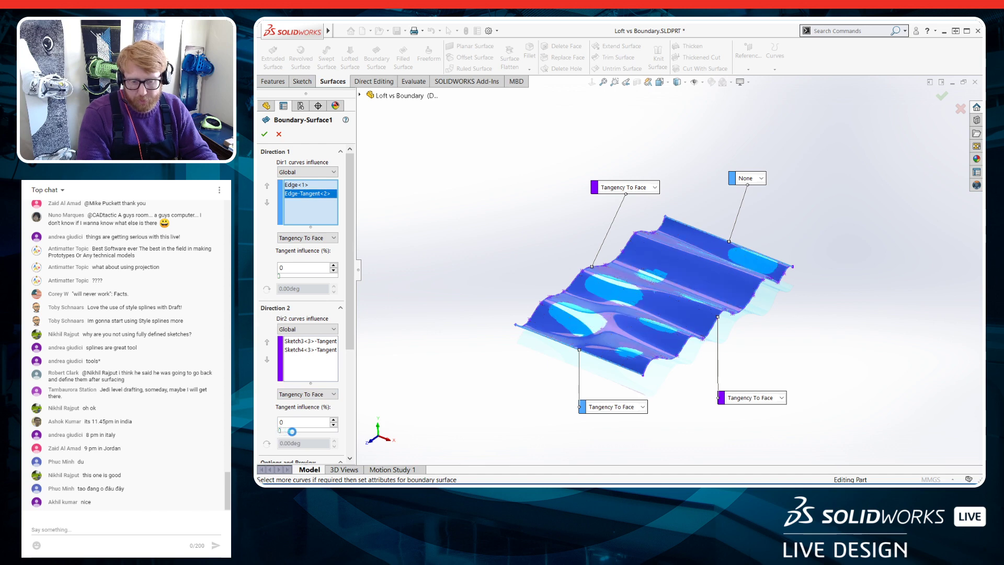
drag(289, 431, 292, 430)
double_click(304, 424)
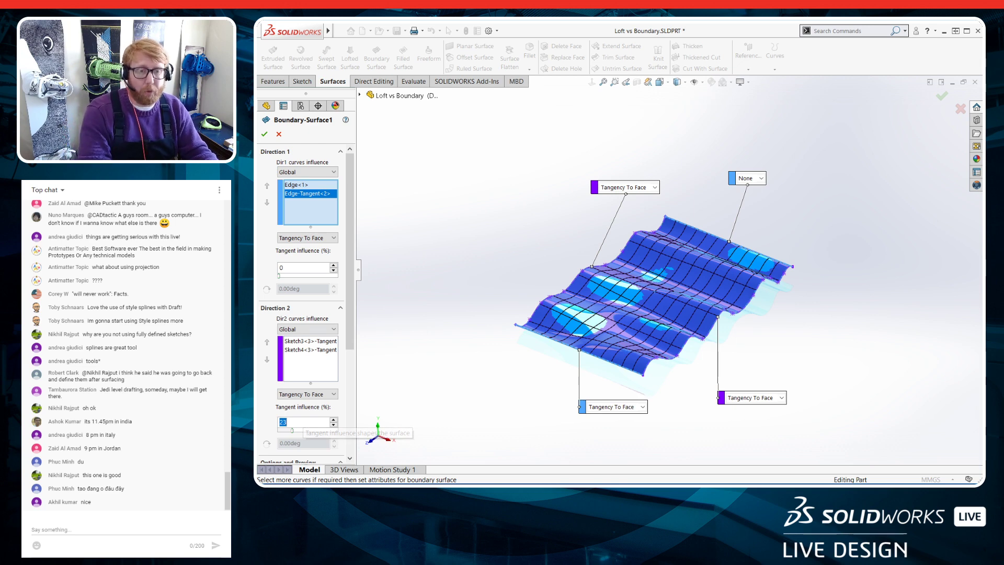
click(279, 134)
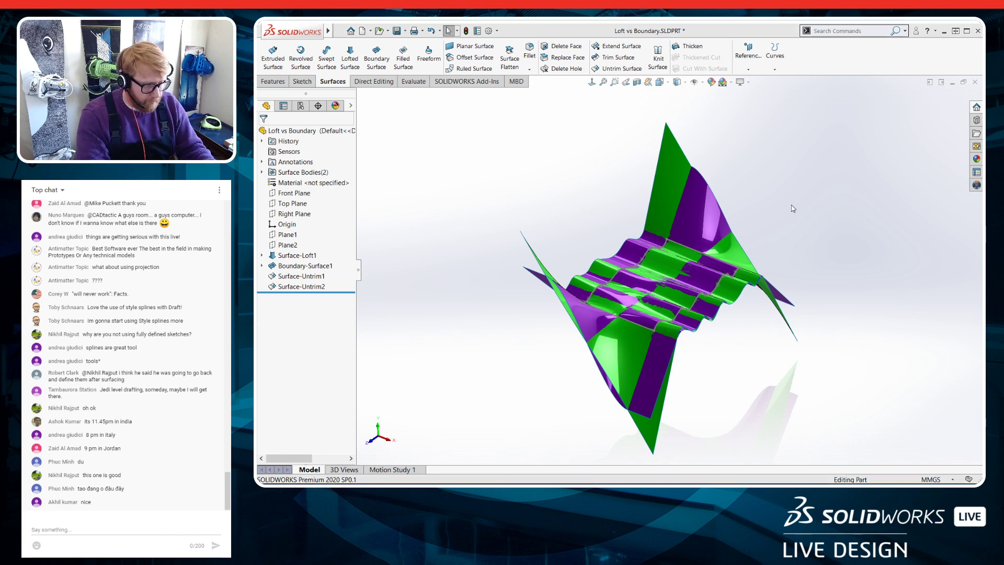
Switch back to Part1 and examine the open region between the iron's handle and base
key(ctrl+Tab)
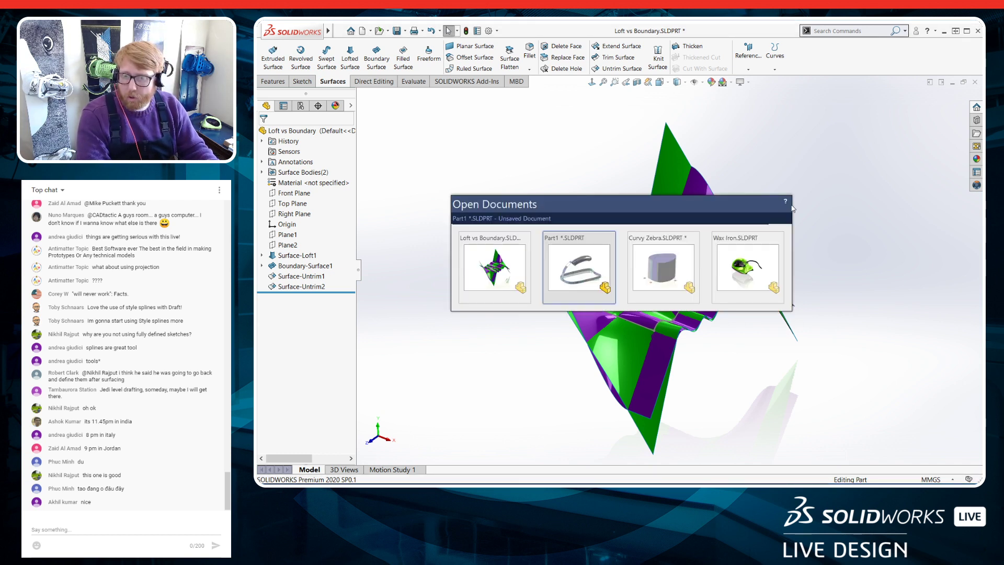
scroll(753, 318, up, 3)
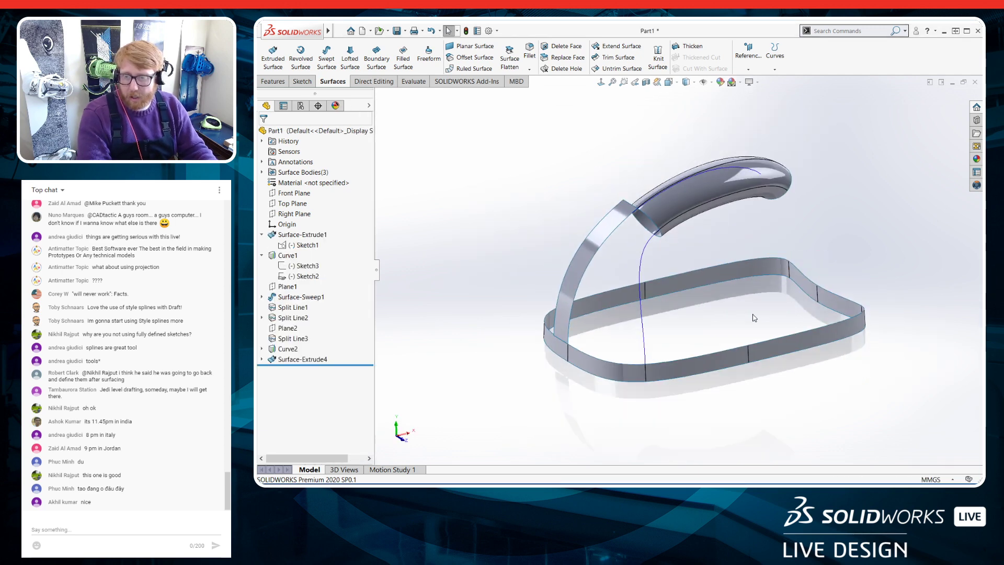
middle_drag(753, 318, 749, 290)
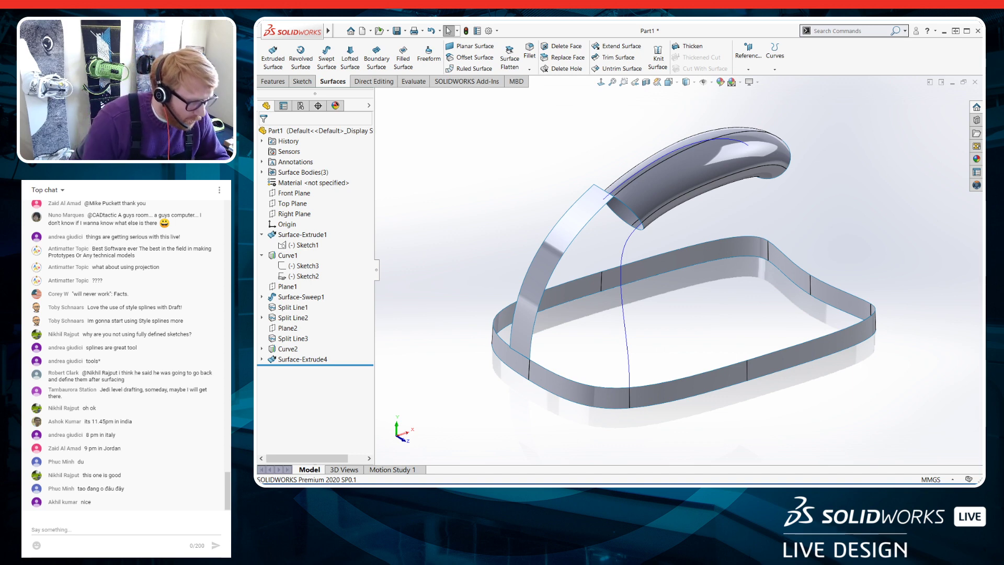
middle_drag(674, 321, 675, 316)
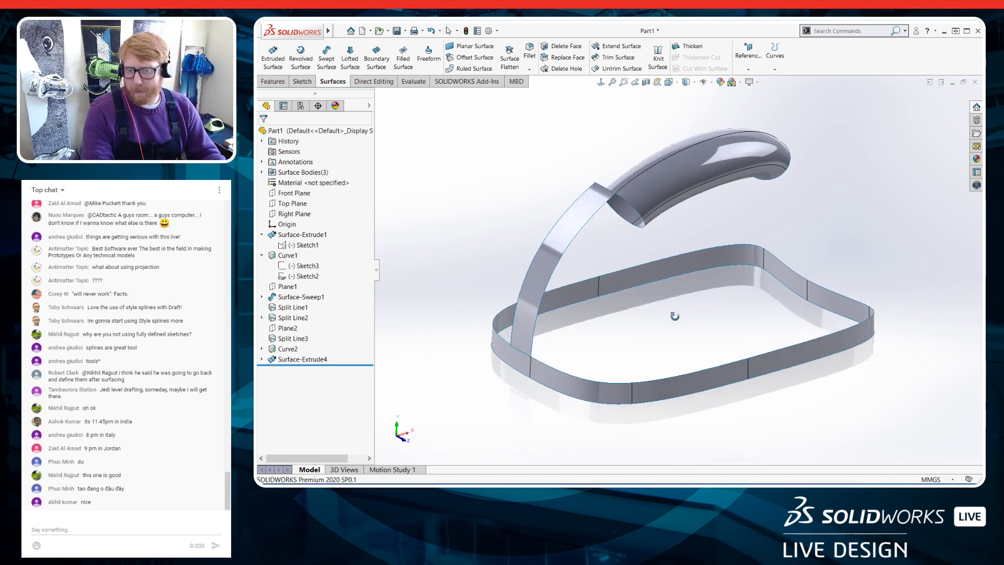
scroll(711, 273, down, 2)
scroll(710, 273, up, 1)
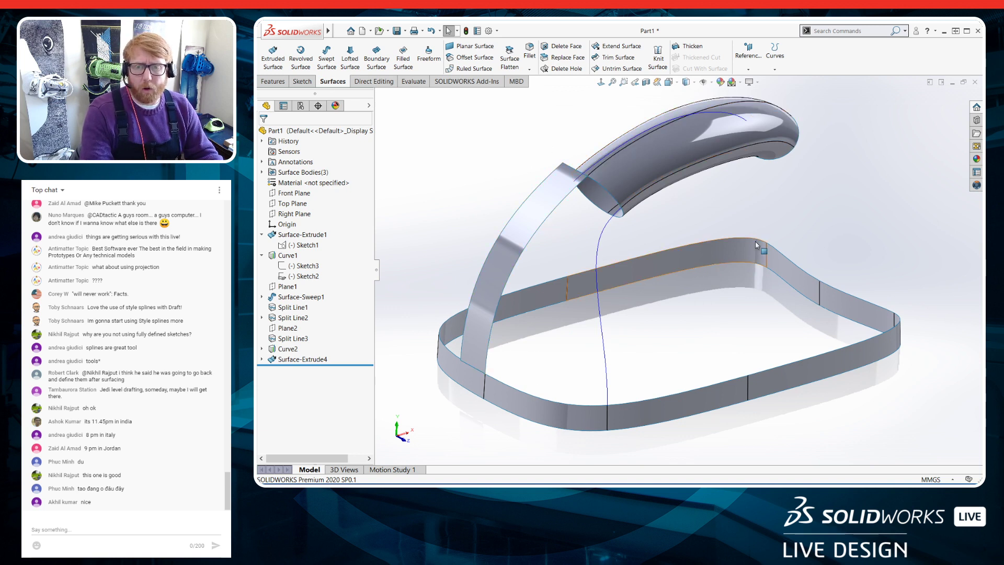
Start a surface loft with the handle's lower front edge and the base's adjoining side edge as profiles
middle_drag(762, 251, 733, 223)
scroll(734, 223, up, 3)
middle_drag(564, 198, 587, 236)
scroll(587, 236, down, 1)
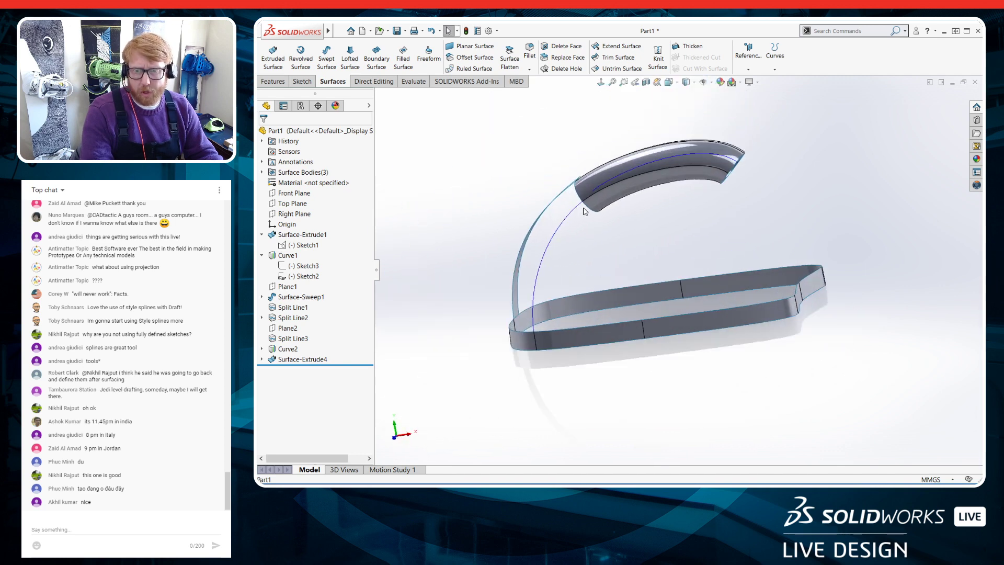
middle_drag(575, 328, 591, 367)
click(565, 260)
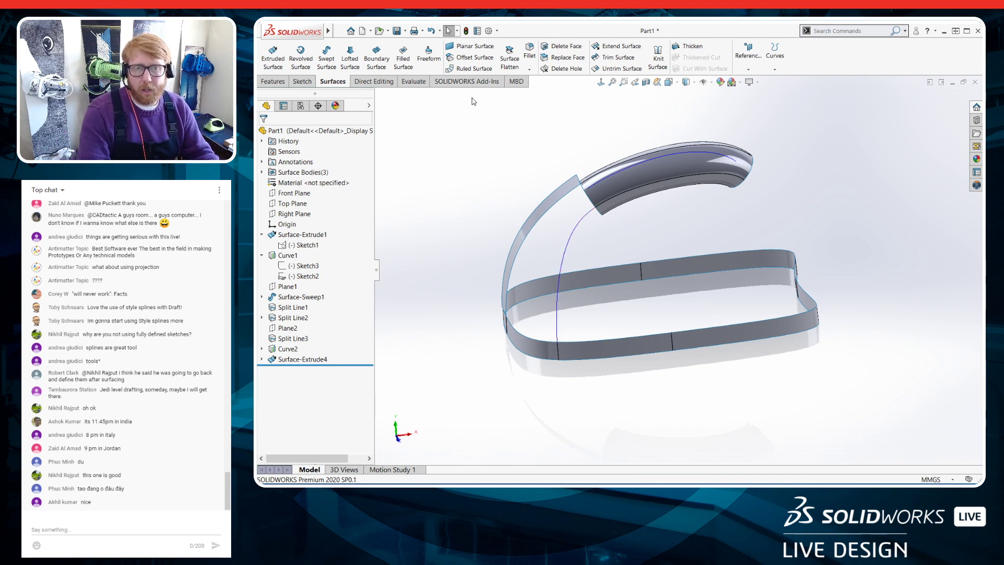
click(349, 58)
middle_drag(615, 285, 539, 344)
click(588, 197)
click(538, 340)
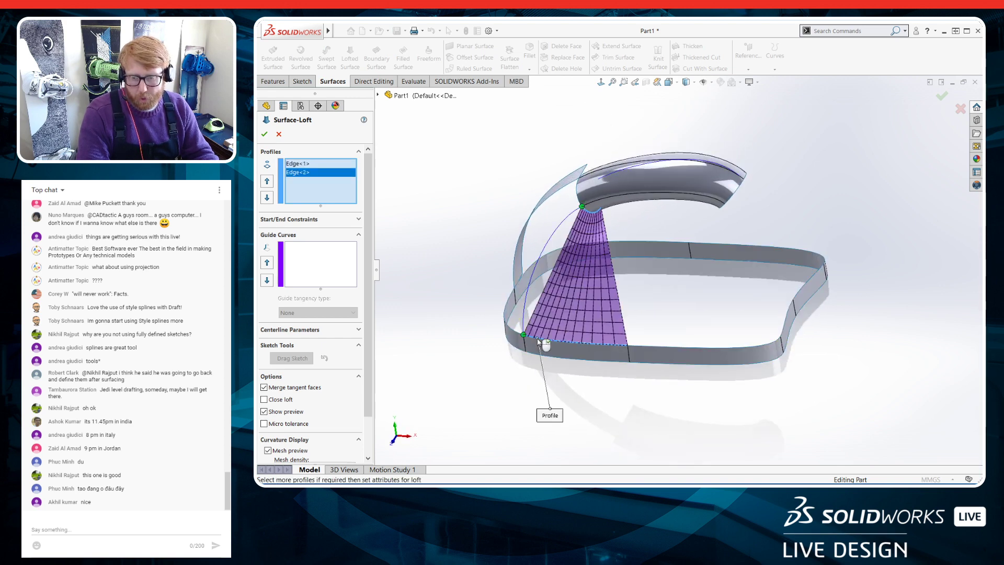
Add Curve2 as the loft's guide curve and create the side surface
click(550, 256)
middle_drag(607, 367, 613, 330)
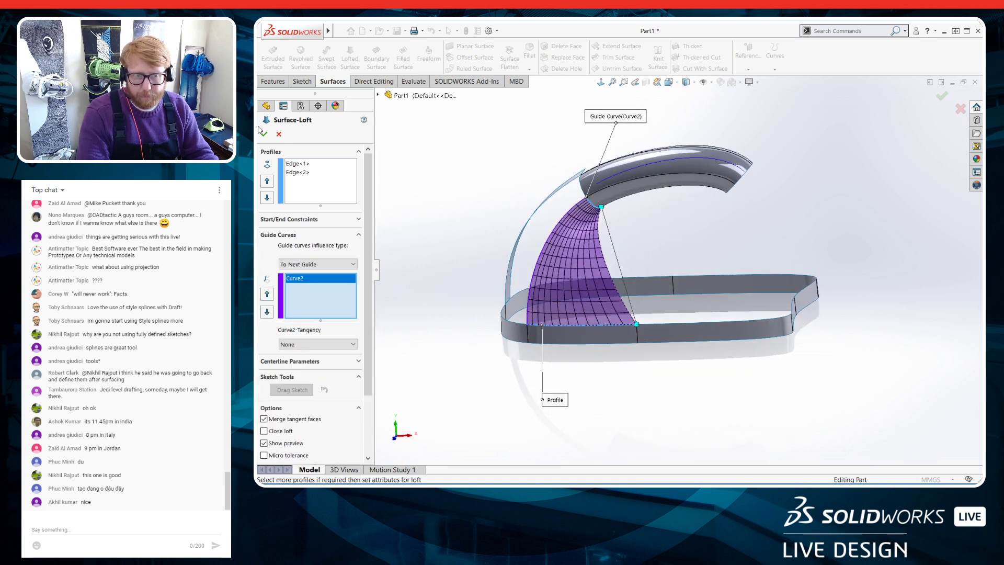
key(Return)
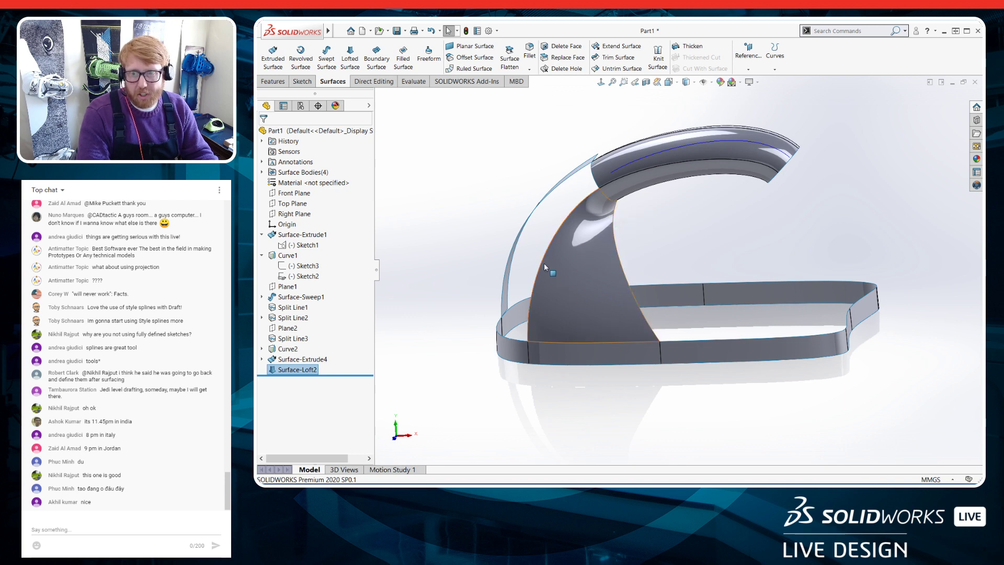
Start a boundary surface and clear the preselected surface body from Direction 1
middle_drag(539, 345, 686, 241)
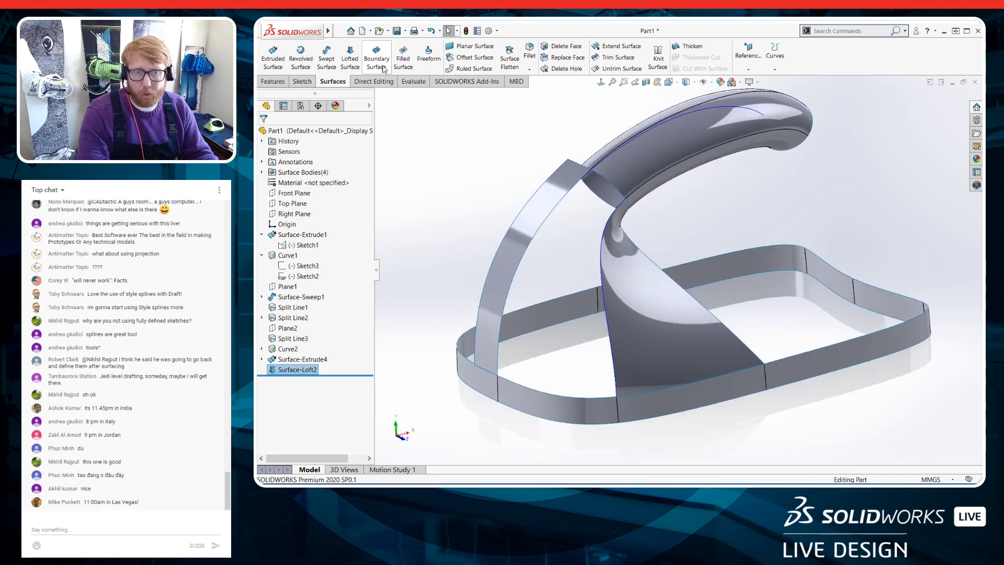
click(376, 58)
right_click(320, 173)
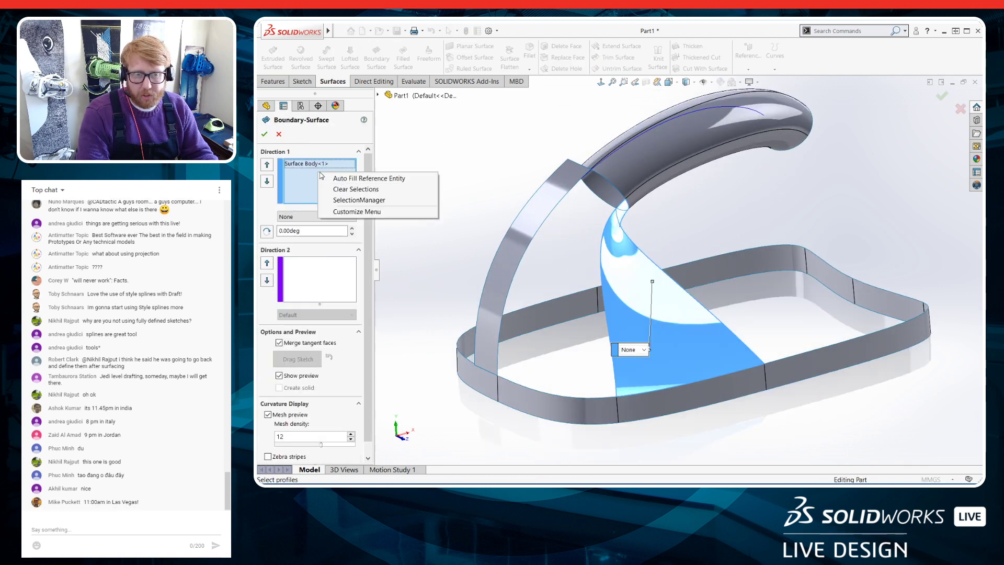
right_click(322, 178)
click(340, 194)
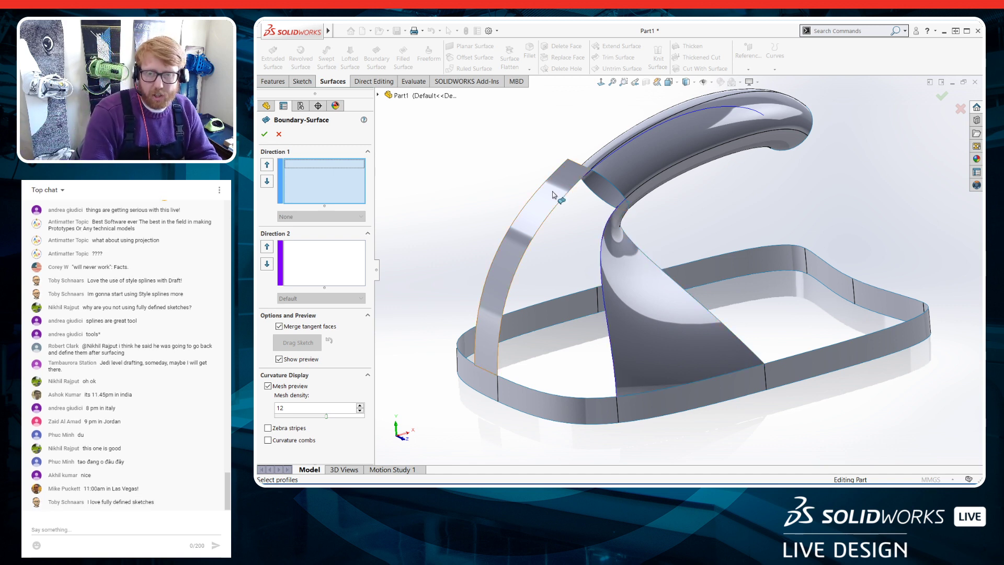
Try the handle's end edge and the base's front edge as Direction 1 curves, flip the connectors, and clear the selections
click(598, 170)
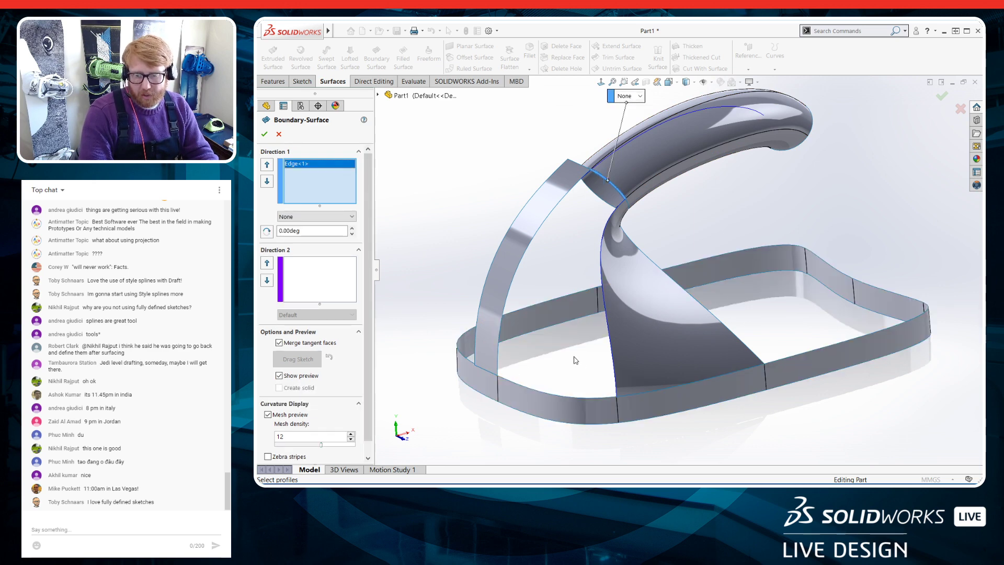
click(597, 398)
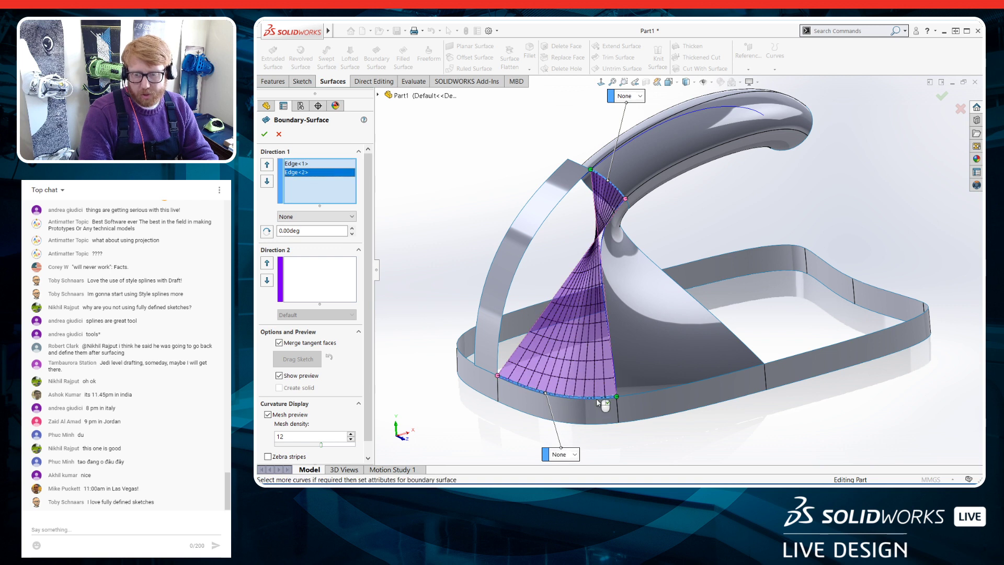
right_click(567, 395)
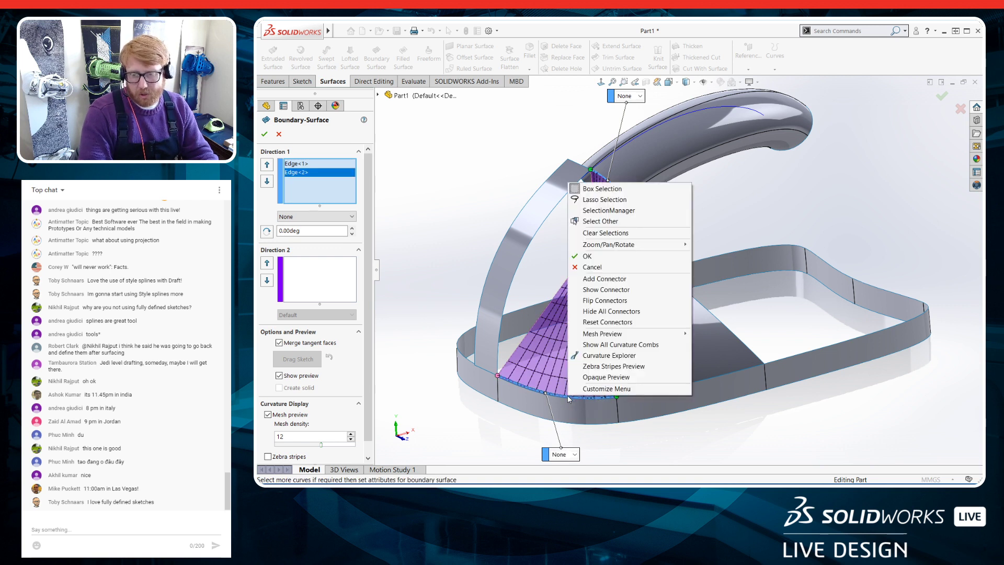
click(613, 301)
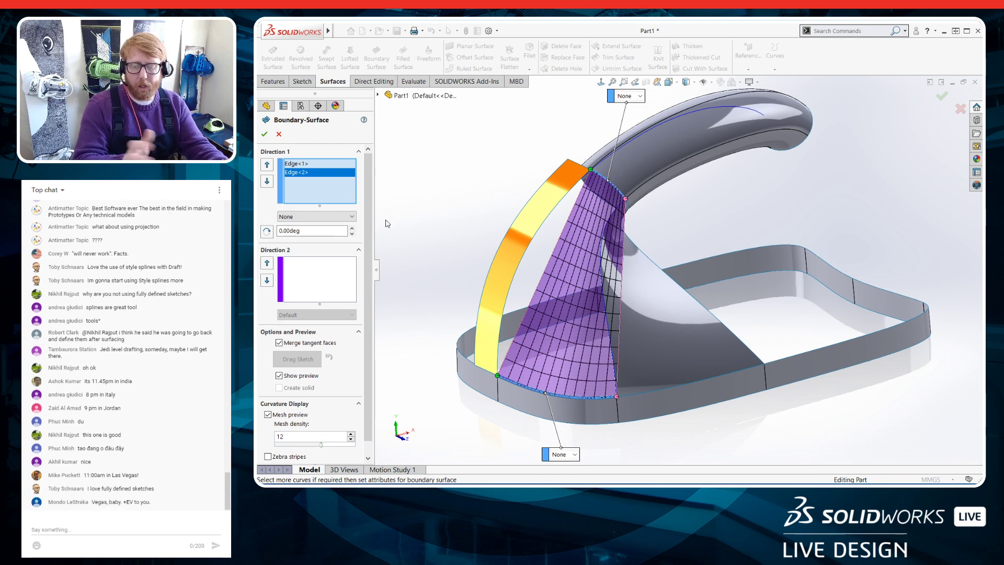
right_click(313, 193)
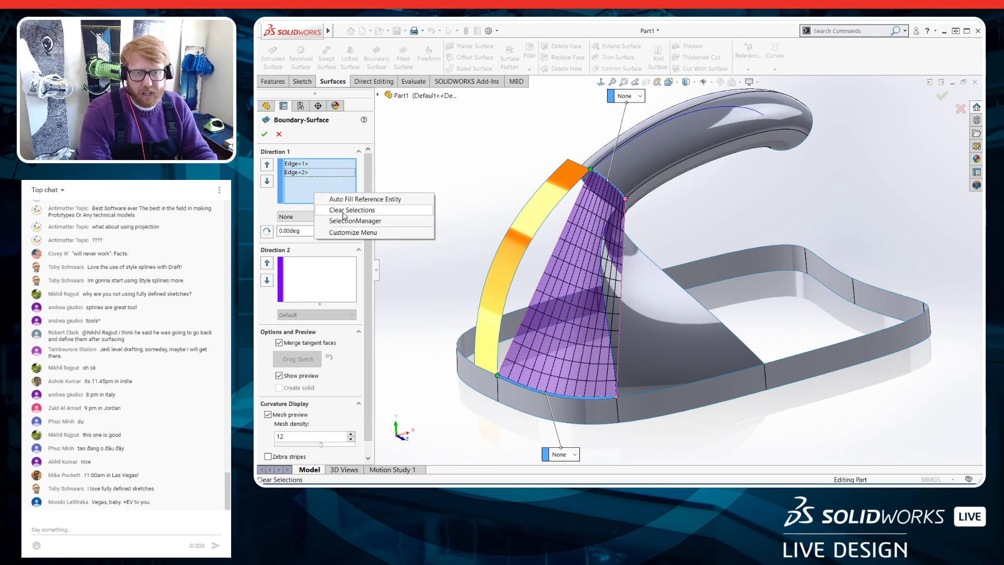
click(334, 209)
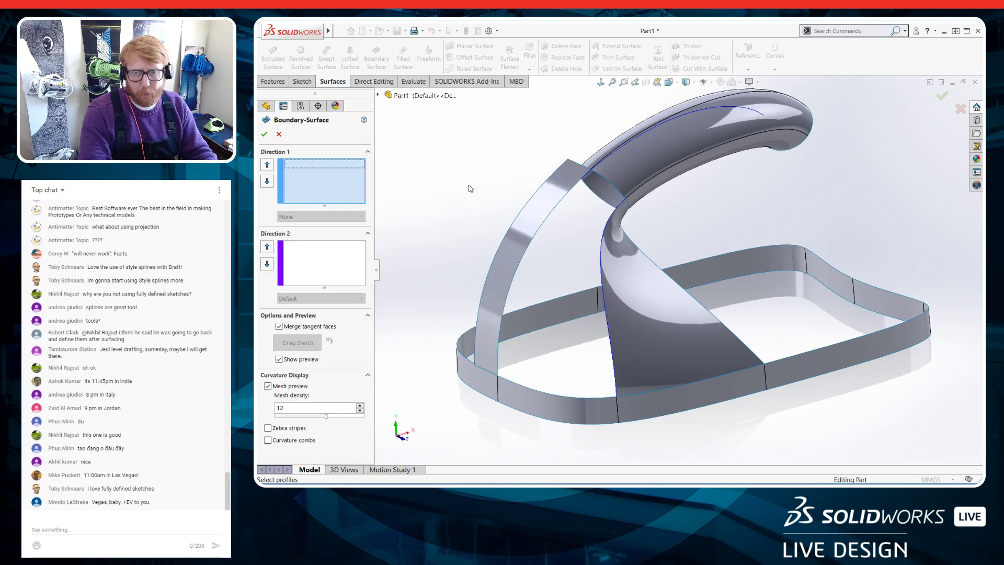
Set the handle's end edge and the base's front edge as Direction 1 curves, picking both near the extruded strip
click(595, 171)
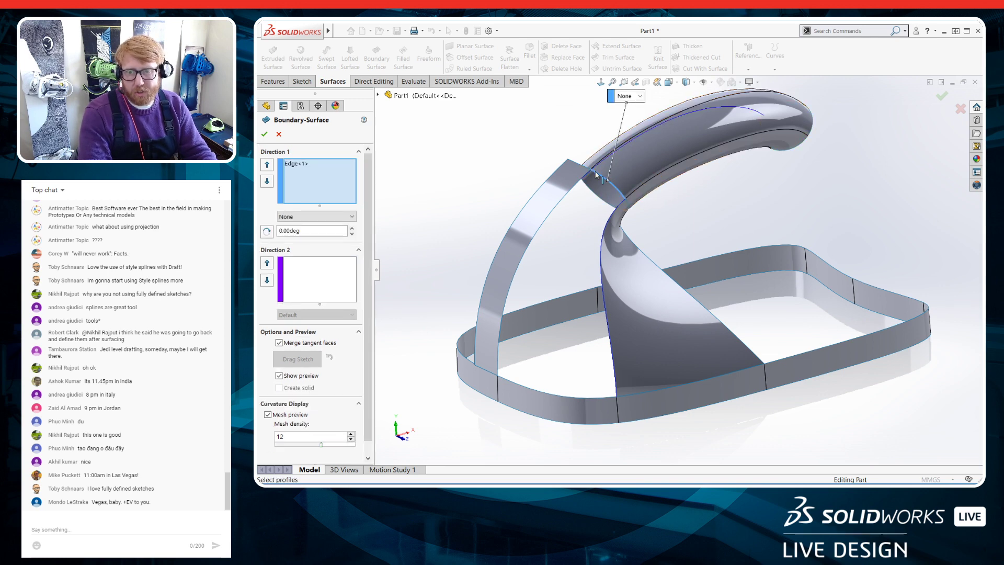
click(512, 383)
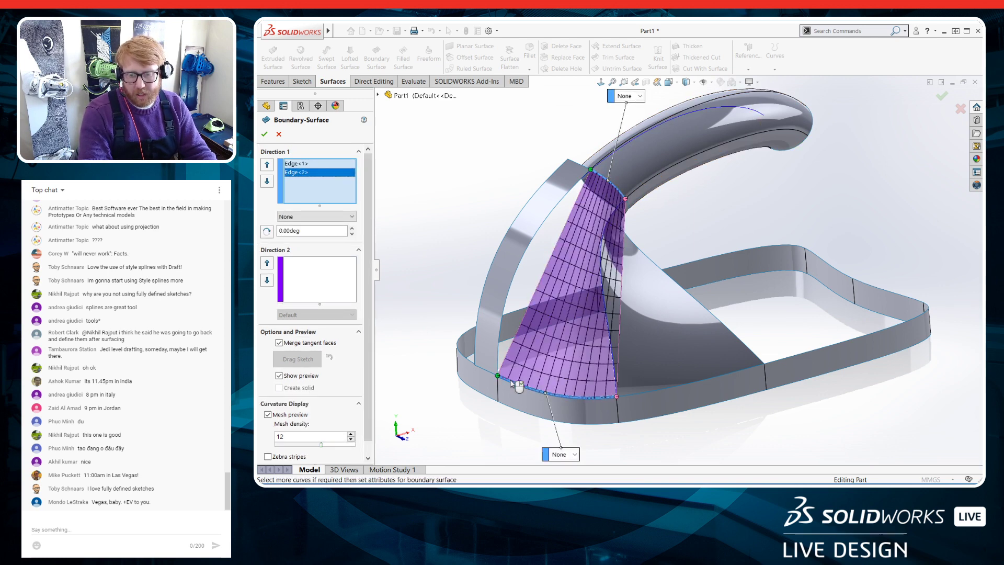
Try the extruded strip's edge with Curve2 as Direction 2 curves, and clear the Direction 2 selections
click(316, 268)
click(558, 207)
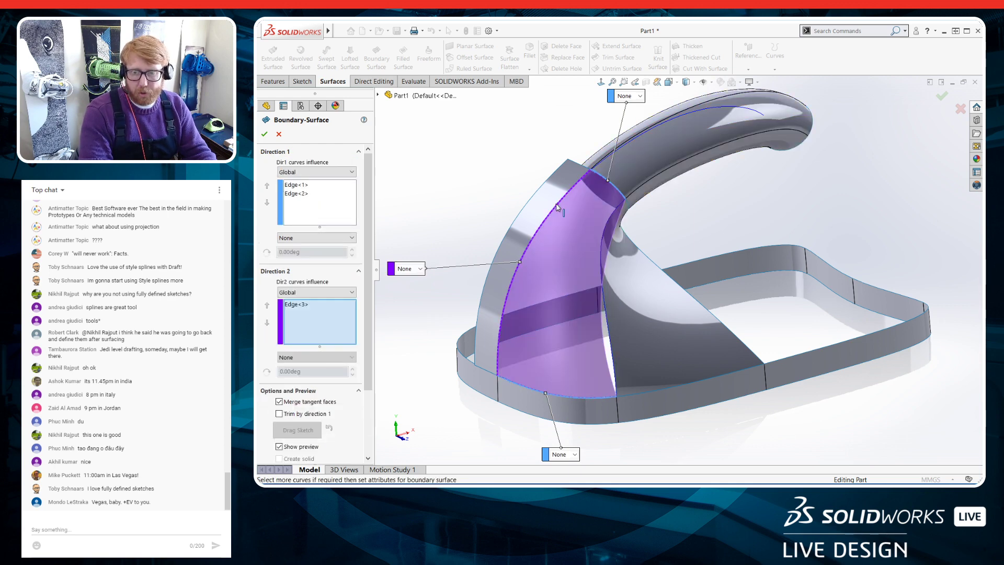
click(601, 274)
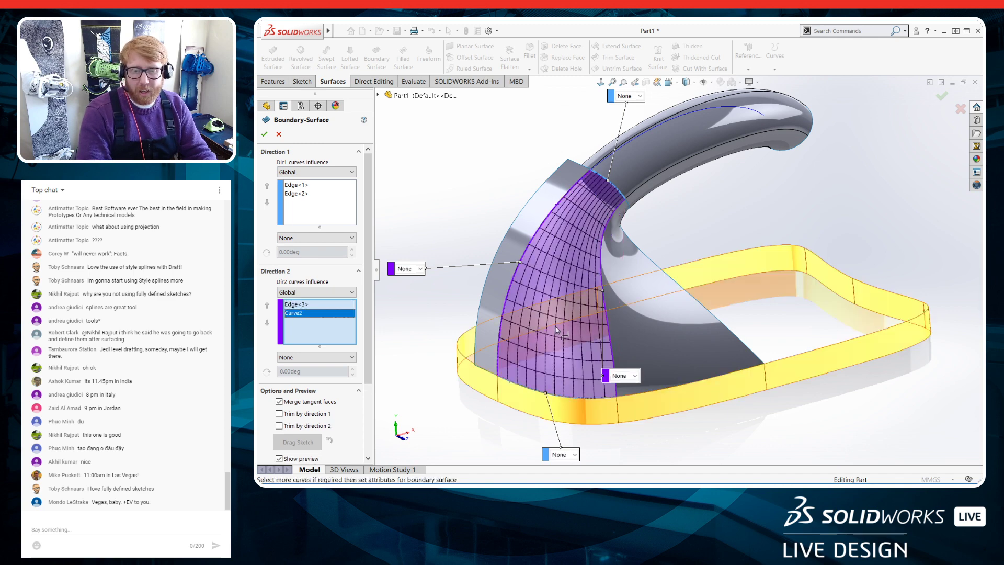
right_click(307, 316)
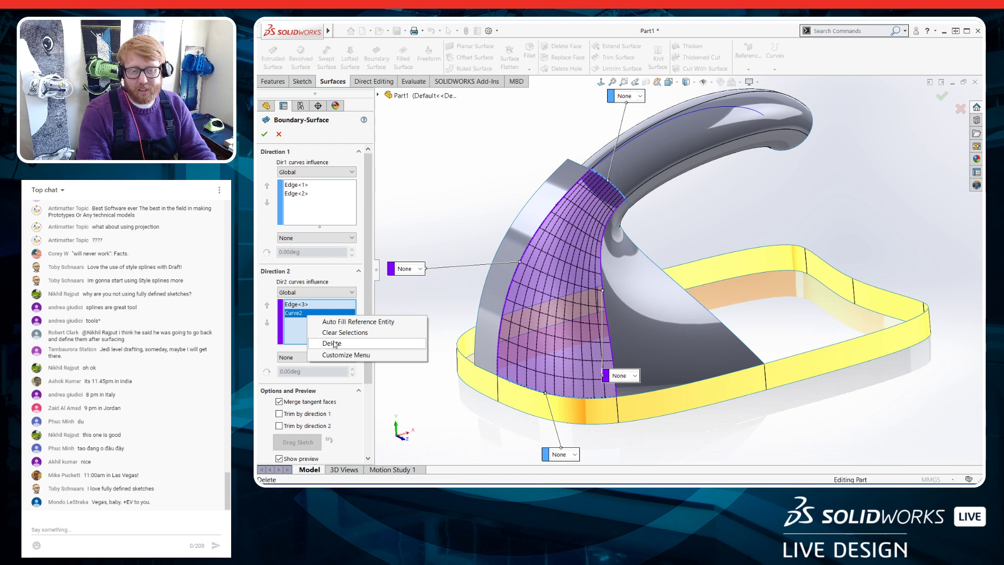
click(341, 333)
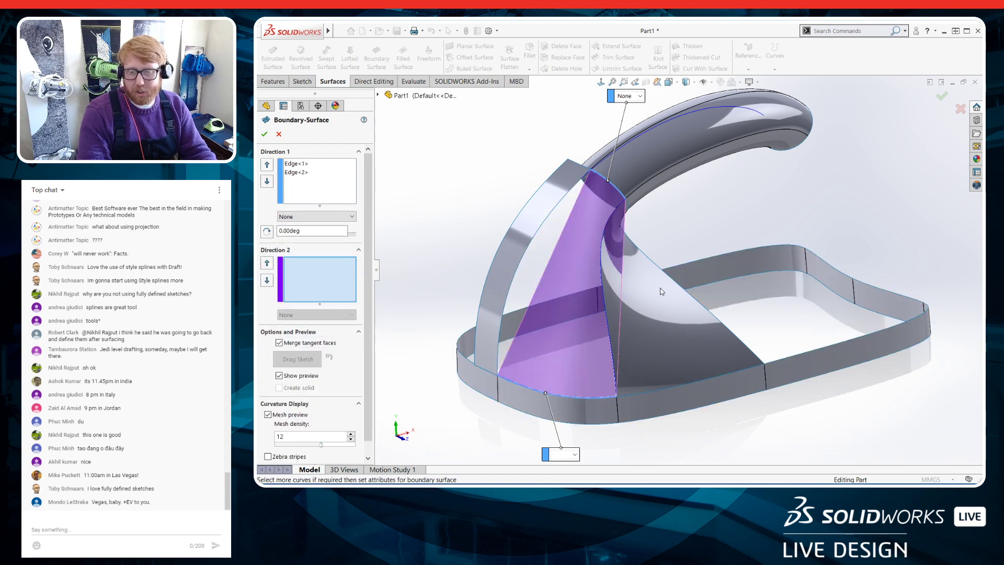
Hide all reference item types and set the extruded strip's edge and the loft's front edge as Direction 2 curves
scroll(660, 287, down, 5)
scroll(535, 293, up, 5)
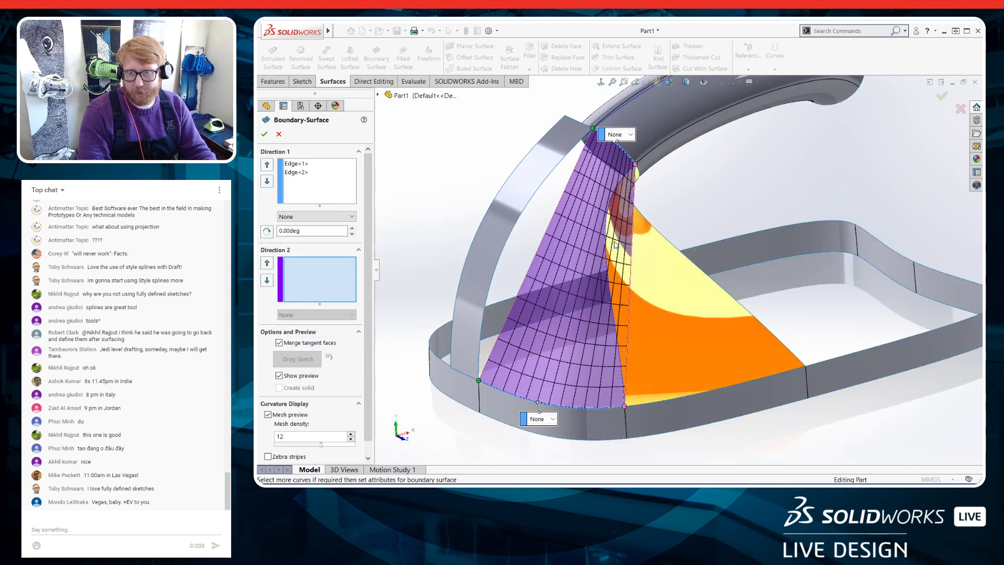
click(703, 82)
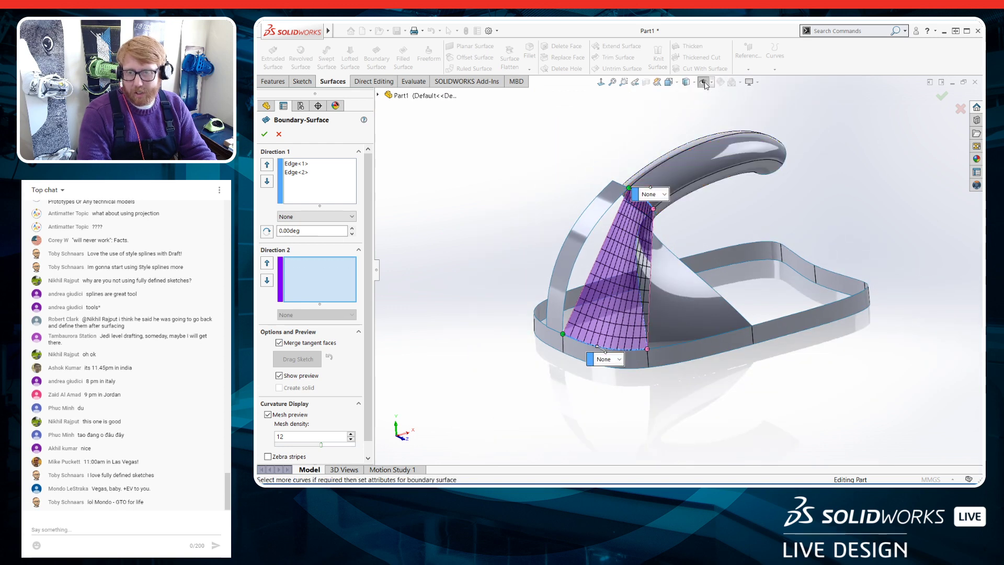
click(578, 254)
click(640, 292)
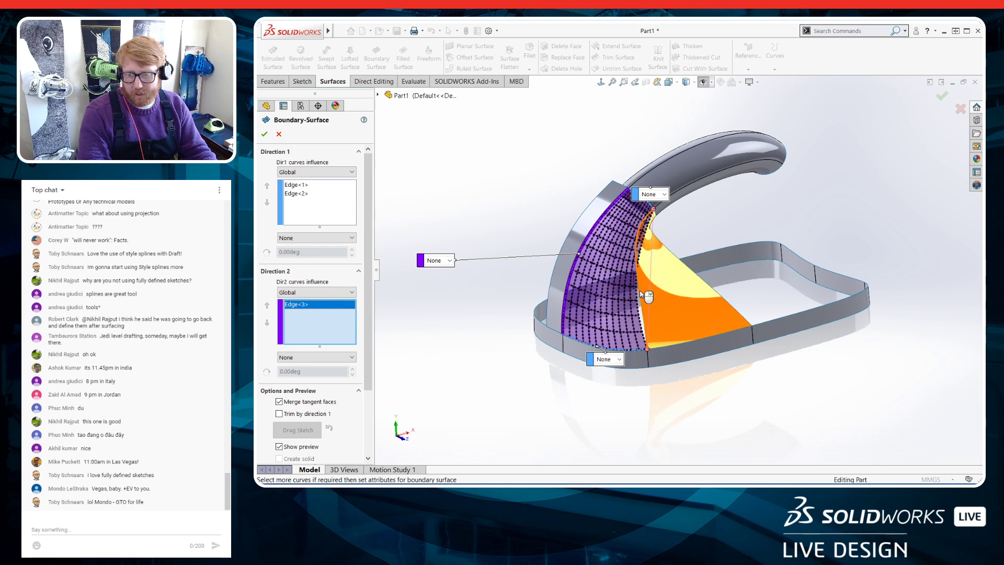
scroll(639, 290, down, 5)
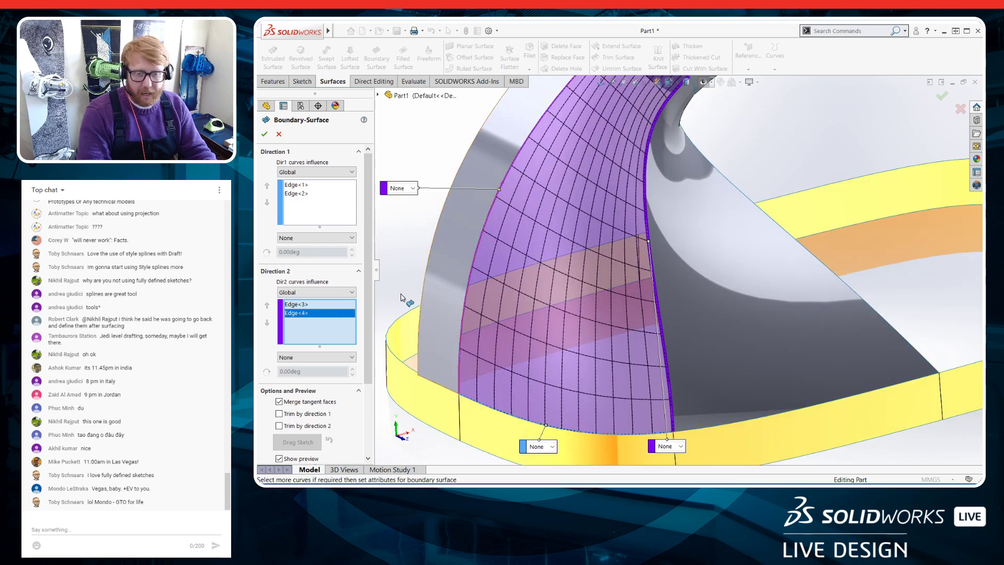
scroll(456, 257, up, 2)
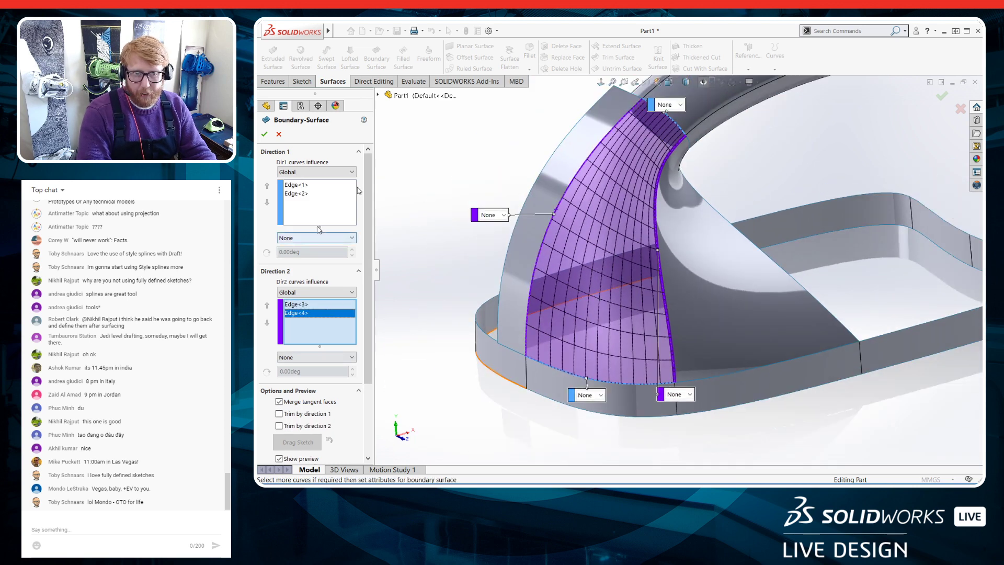
scroll(433, 264, up, 2)
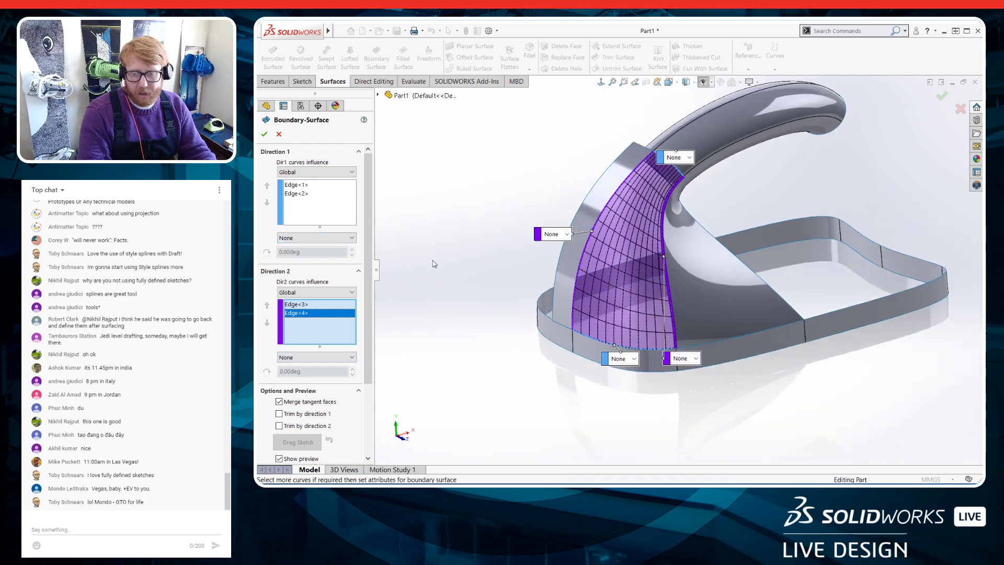
Apply Tangency To Face to all four Direction 1 and Direction 2 edges and create the boundary surface
click(696, 358)
click(699, 383)
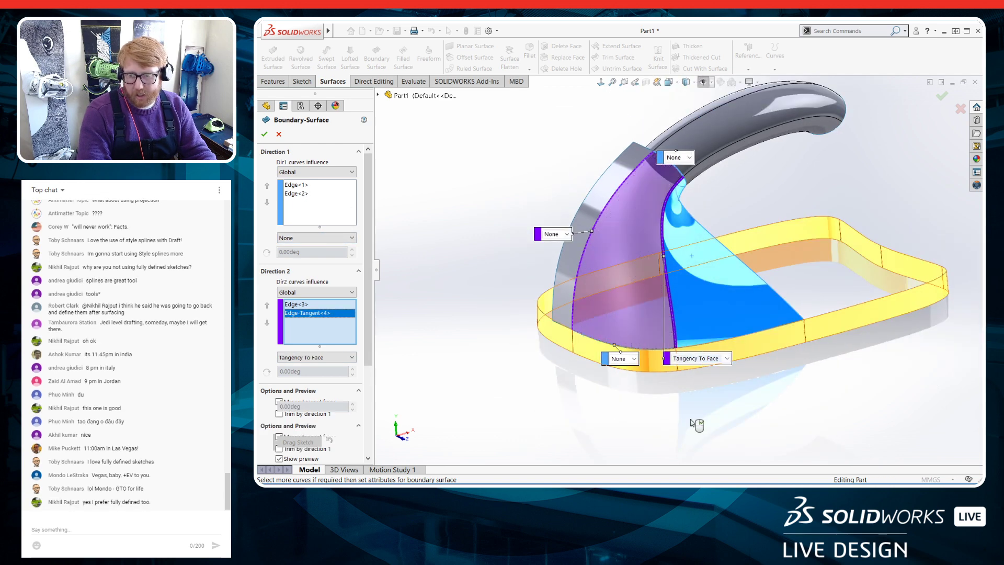
click(690, 158)
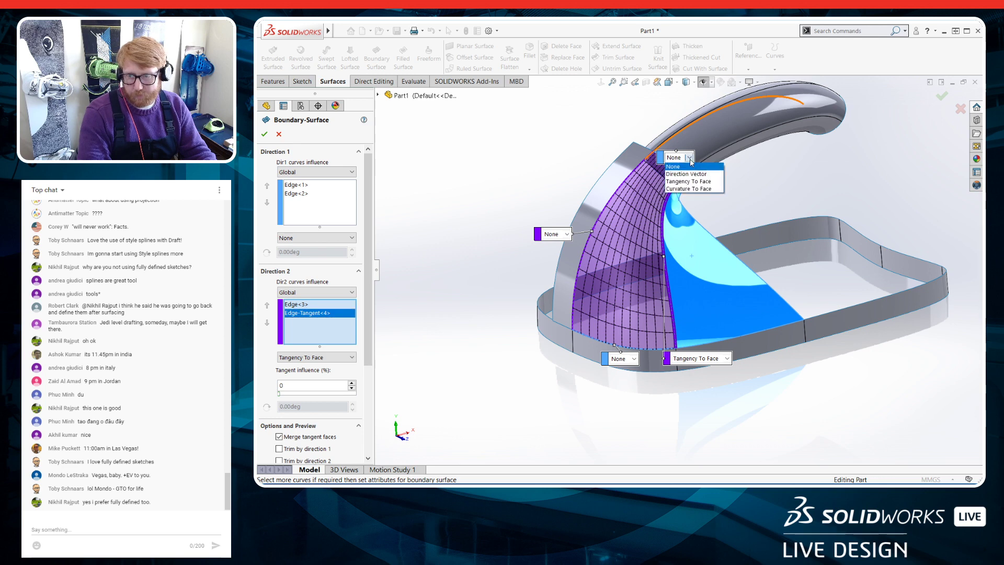
click(689, 177)
click(567, 235)
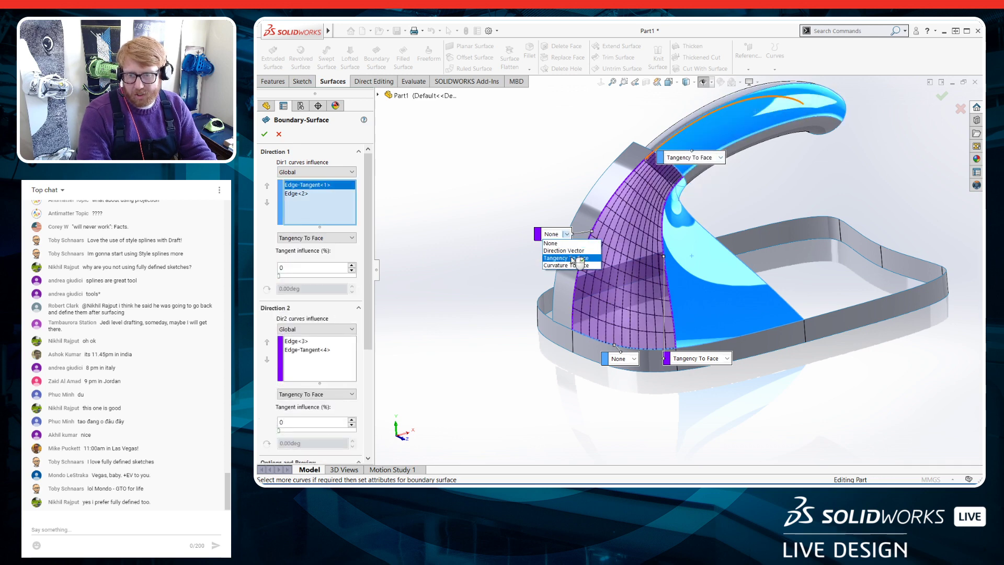
click(576, 258)
click(635, 359)
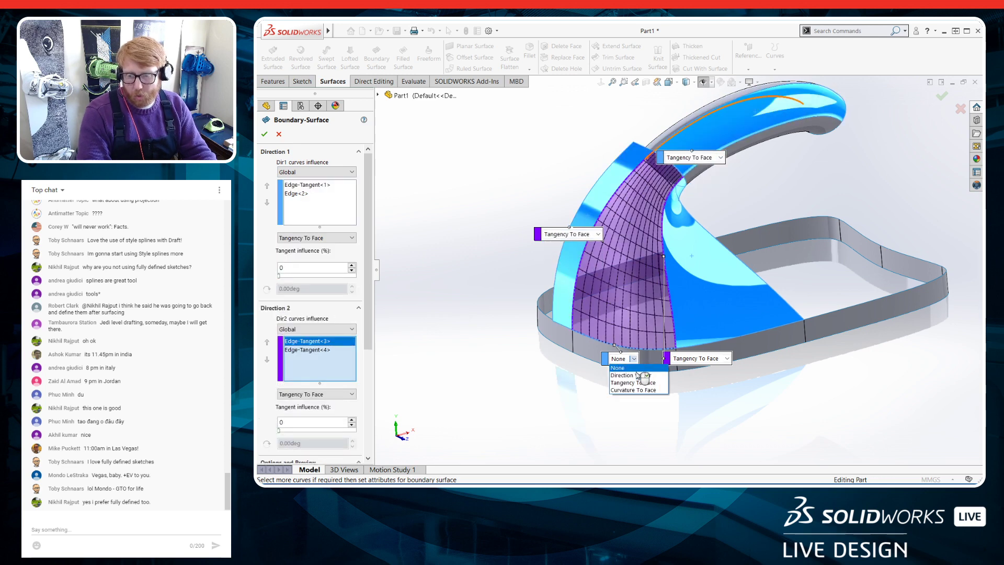
click(640, 385)
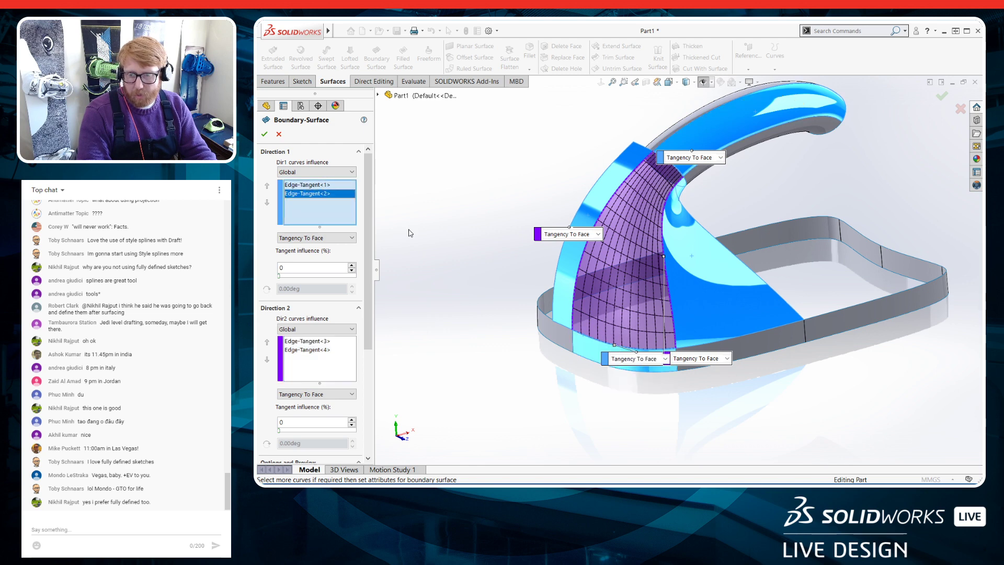
click(264, 134)
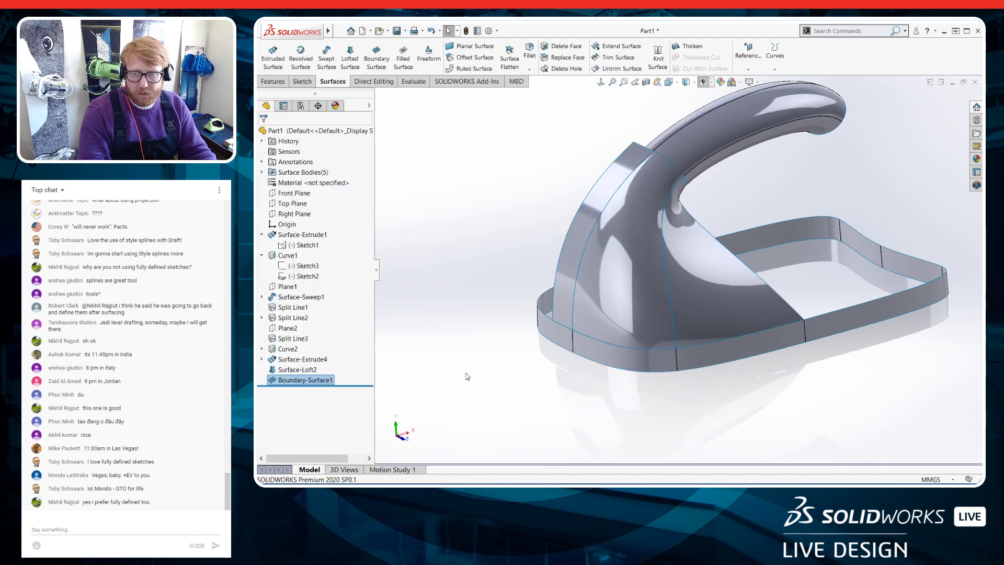
Hide the Surface-Loft2 side body and the Surface-Extrude4 strip body
scroll(776, 218, up, 2)
scroll(774, 218, down, 2)
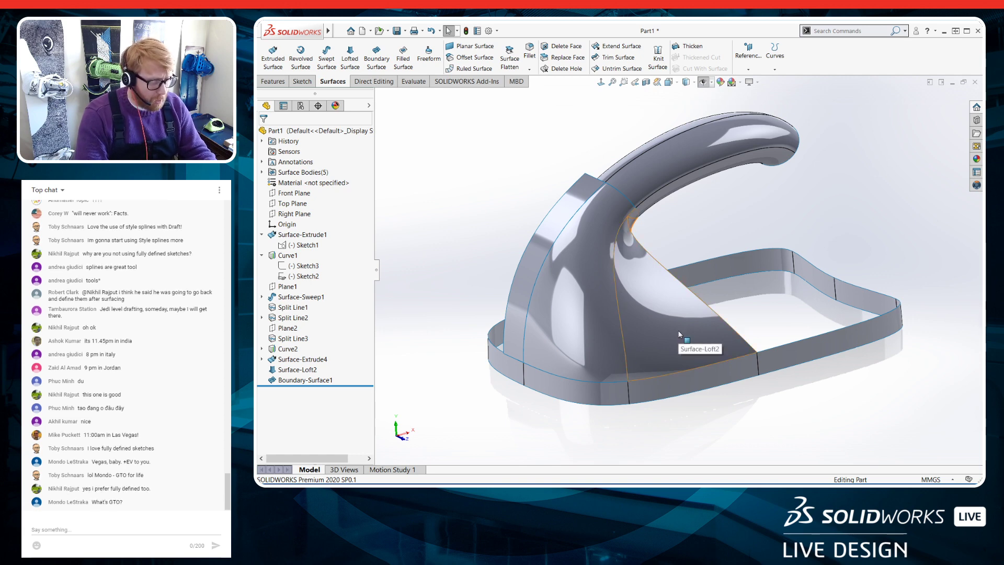
key(Tab)
middle_drag(682, 341, 597, 205)
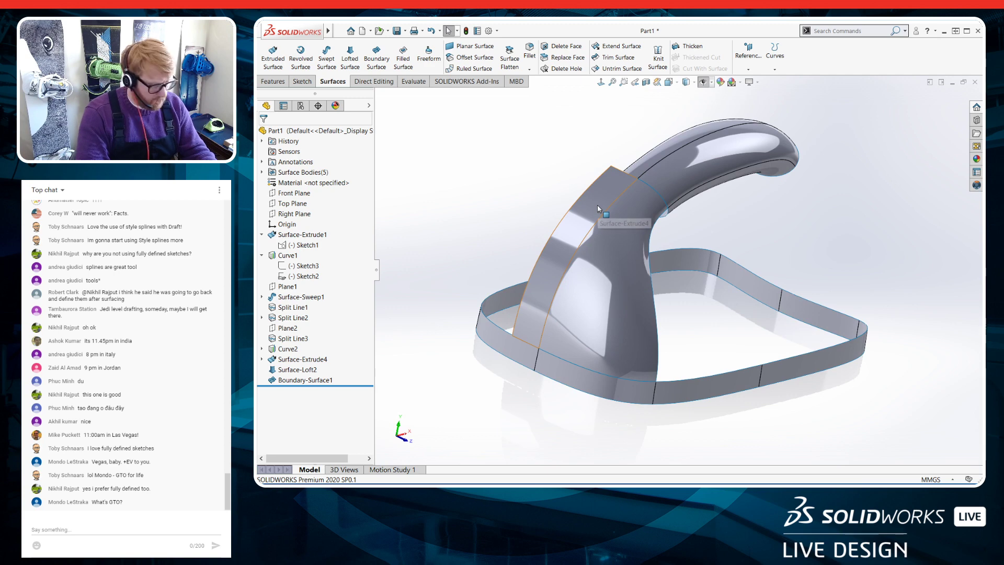
key(Tab)
middle_drag(804, 262, 752, 239)
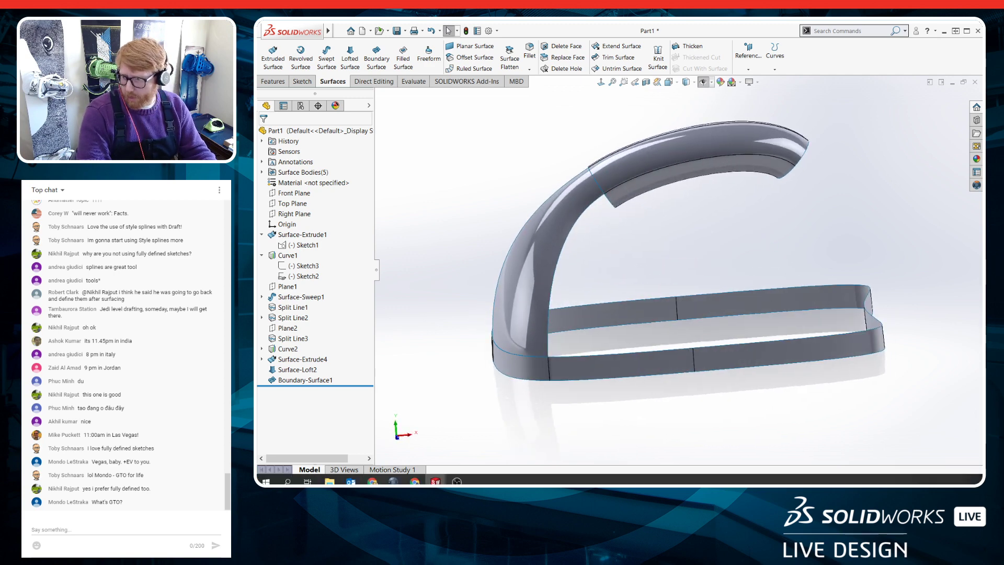
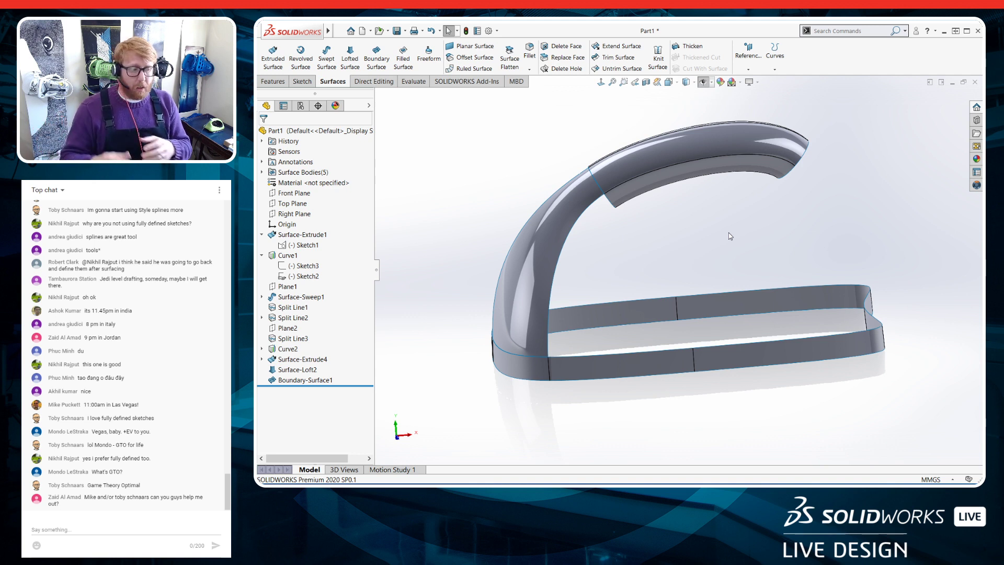
middle_drag(675, 254, 676, 298)
scroll(733, 271, down, 3)
scroll(734, 272, up, 3)
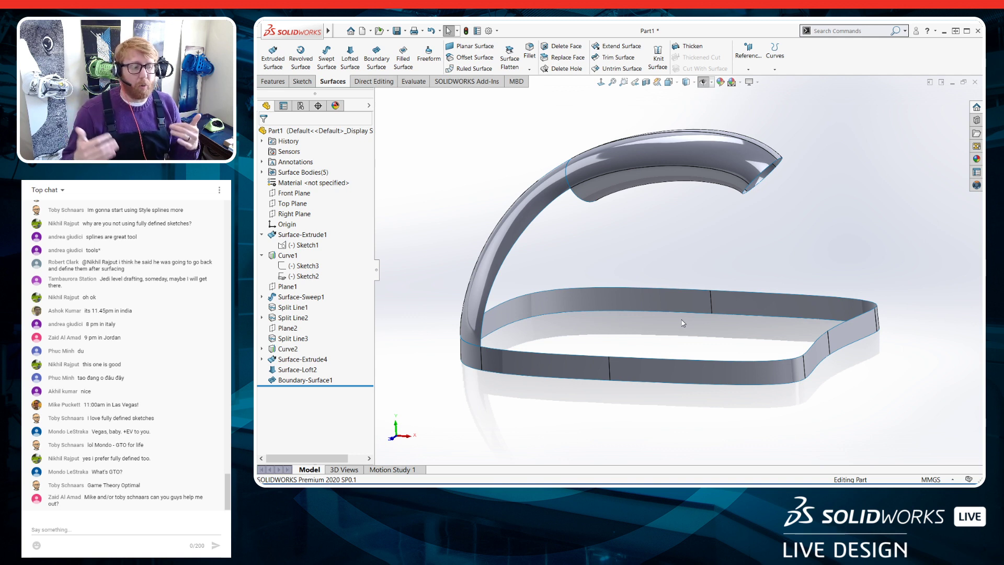
middle_drag(679, 335, 611, 352)
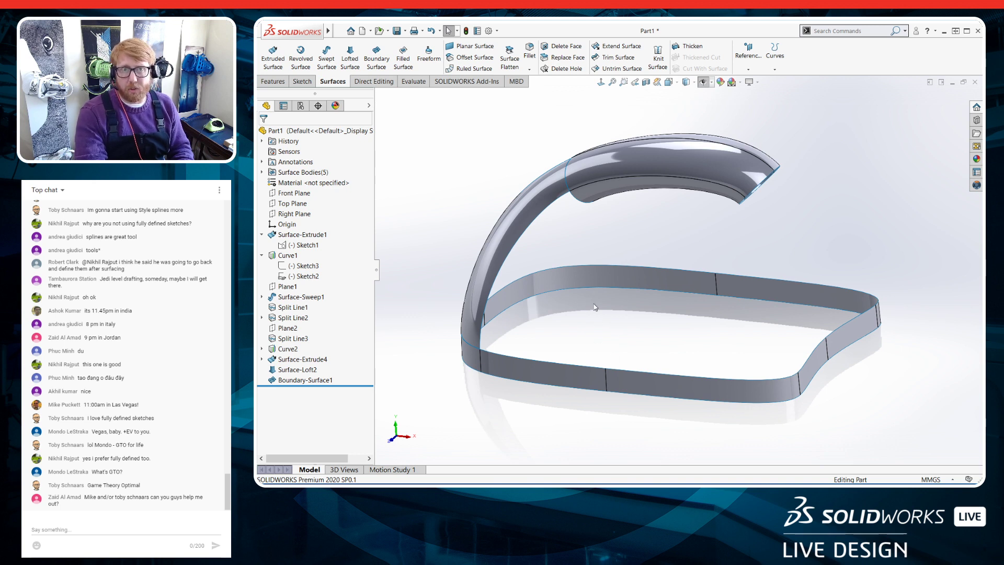
scroll(594, 304, up, 2)
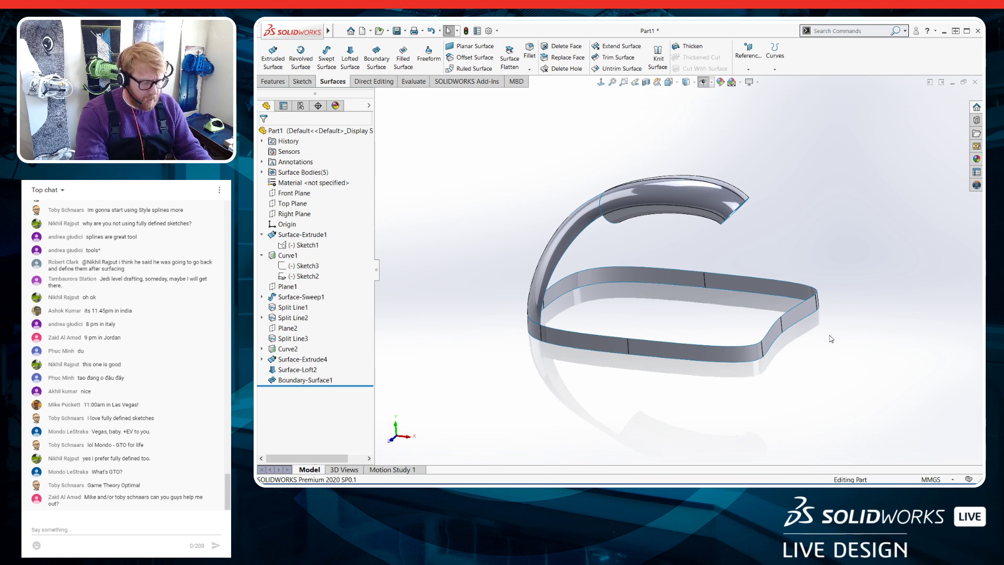
Create a reference plane offset 30 mm above the Top Plane and turn on the display of reference items
middle_drag(816, 334, 703, 258)
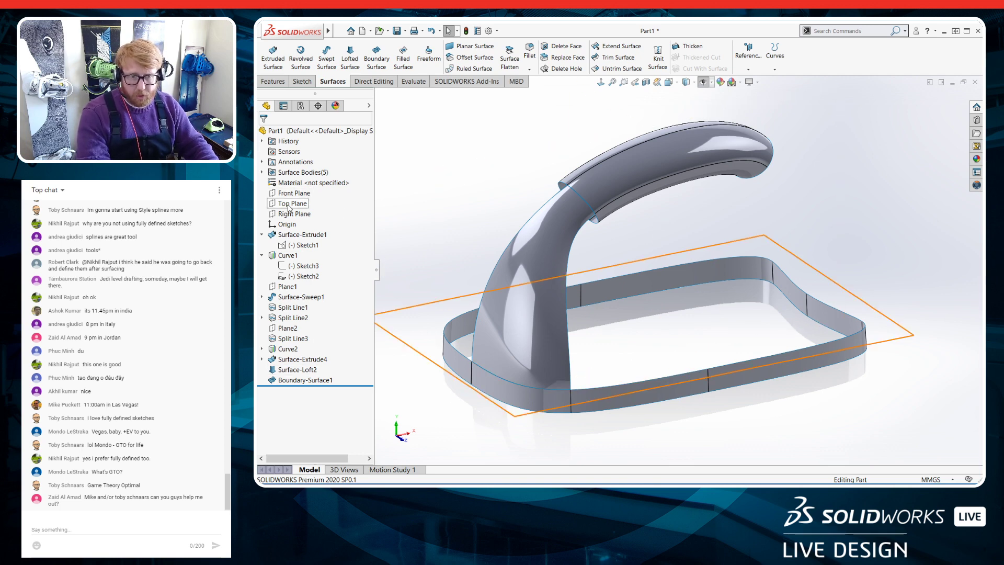
click(290, 204)
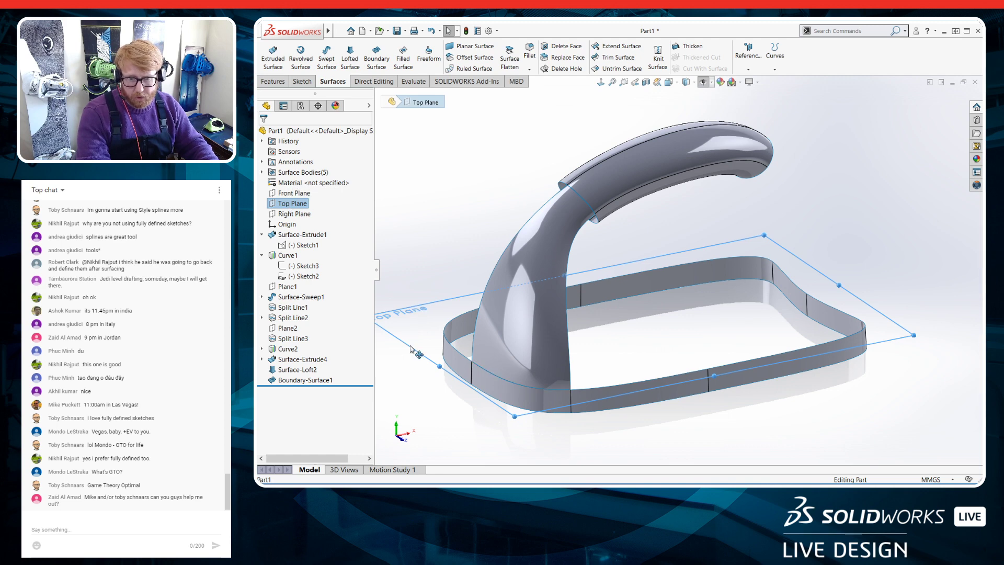
ctrl+drag(411, 346, 444, 302)
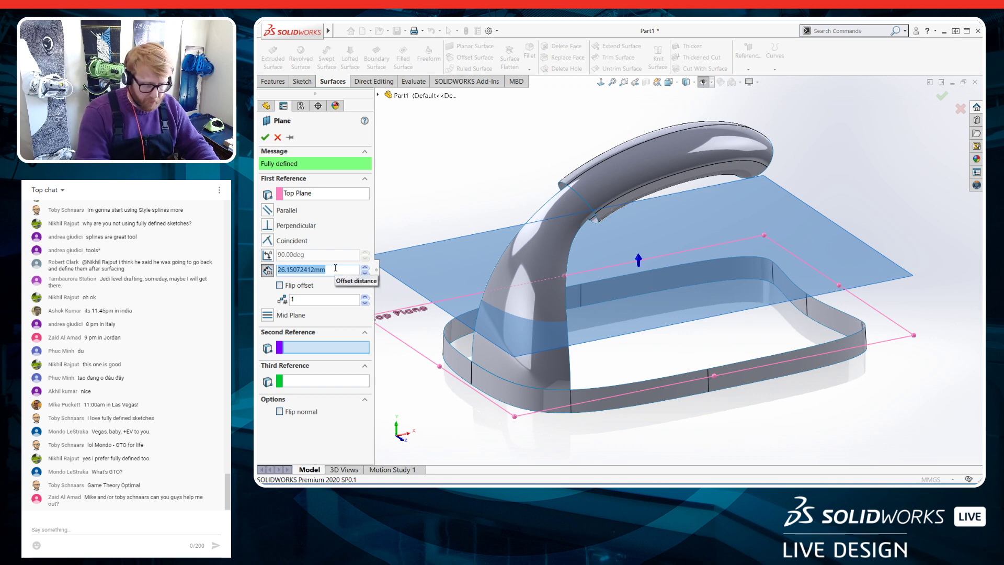
text(30)
key(Return)
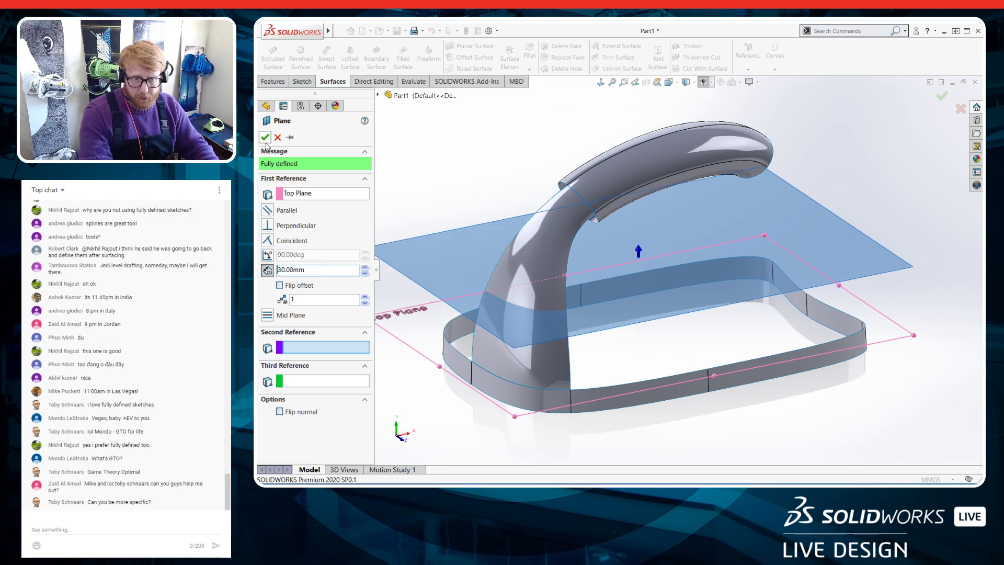
key(Return)
click(436, 199)
scroll(626, 267, up, 2)
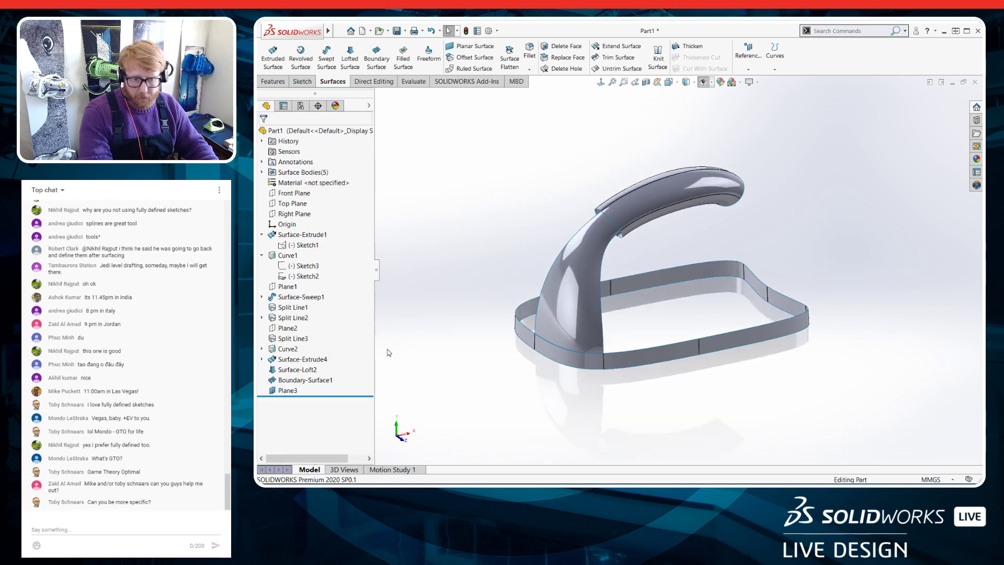
scroll(835, 230, down, 1)
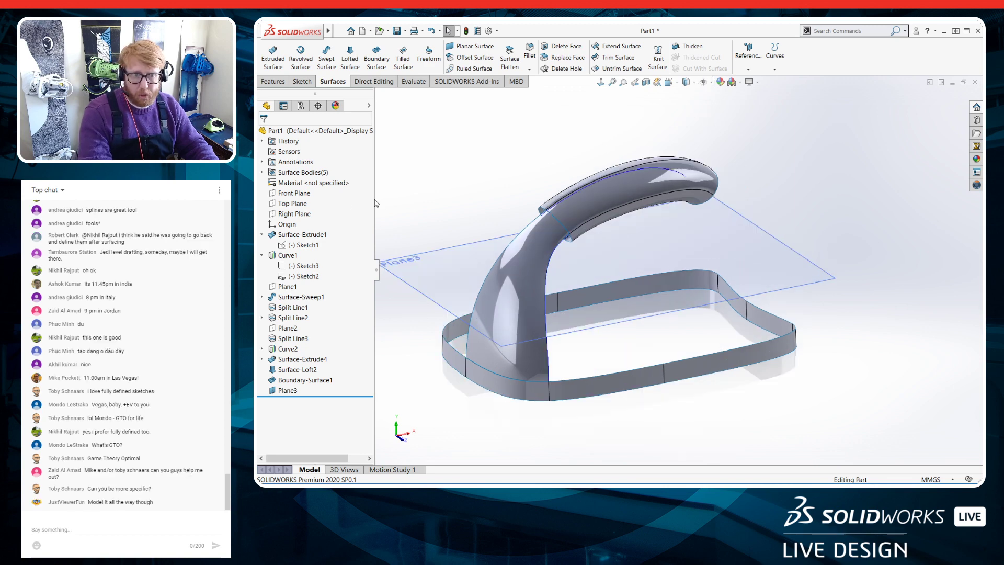
Sketch a looping style spline on the Front Plane beneath the handle, starting at the front lower corner of the handle's inner strip
click(311, 194)
click(309, 179)
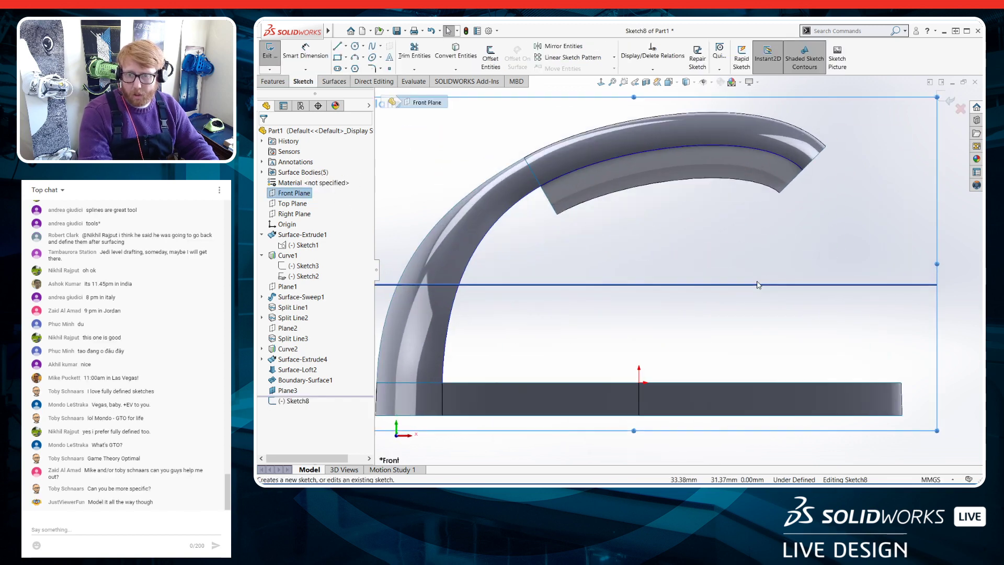
click(570, 147)
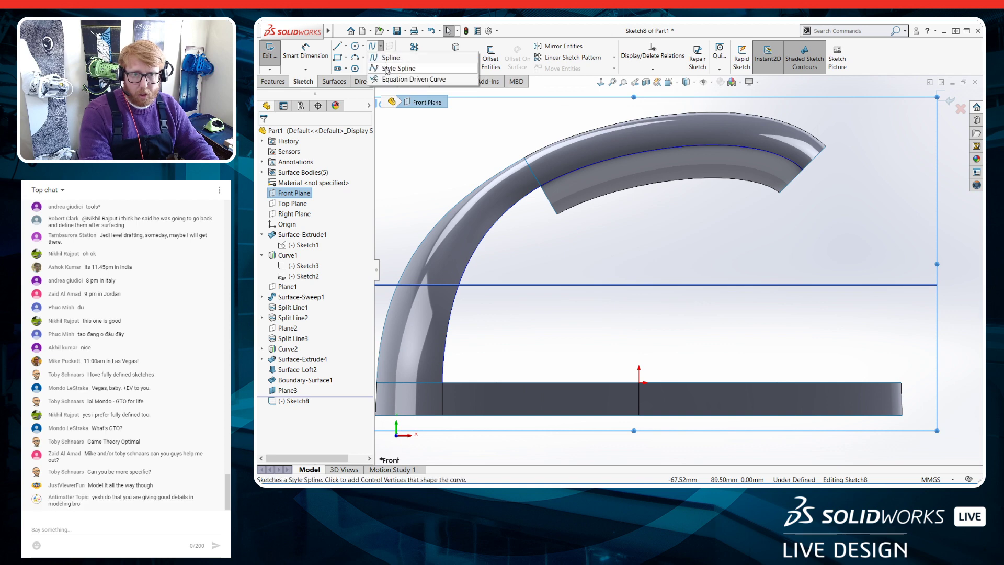
click(559, 215)
scroll(454, 321, up, 4)
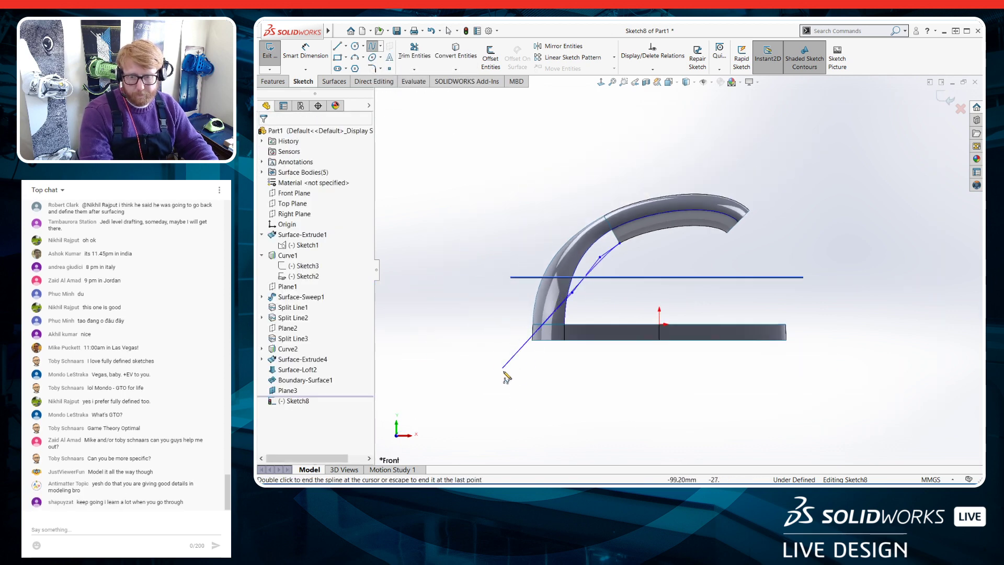
click(534, 406)
click(696, 285)
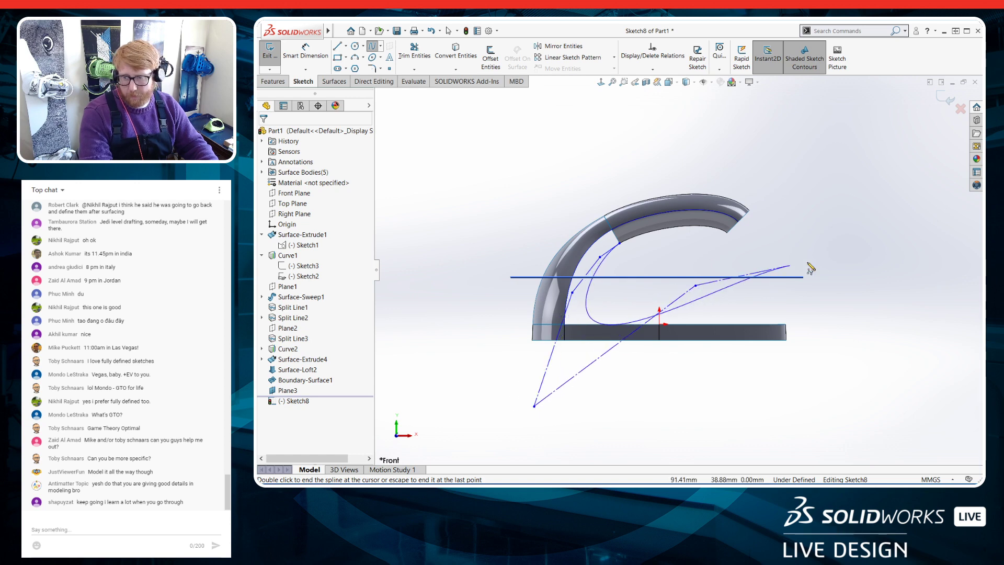
click(741, 251)
click(741, 238)
click(733, 231)
key(Escape)
Make the spline's free end coincident with the lower rear corner of the handle's inner strip
scroll(755, 242, down, 3)
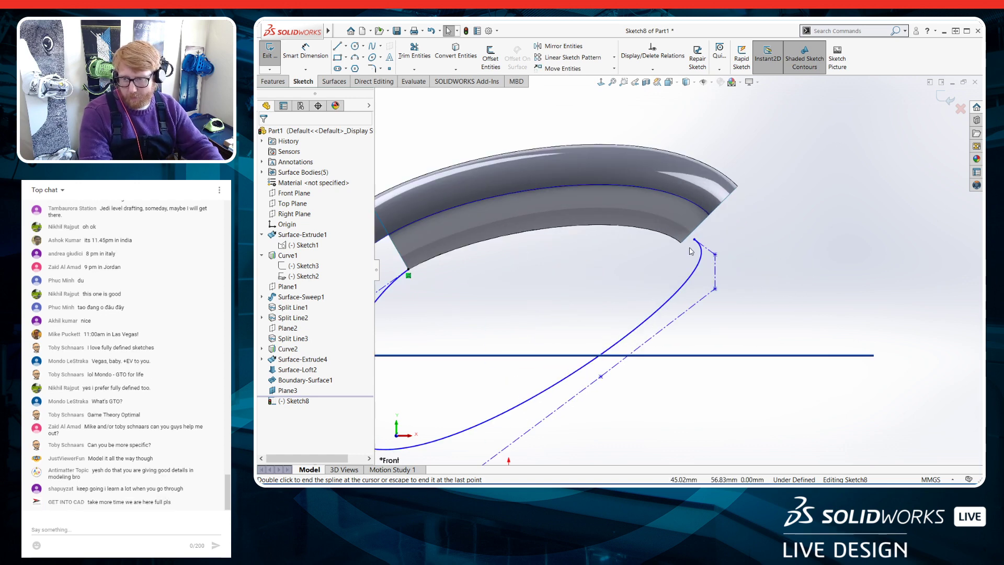
click(694, 240)
ctrl+click(681, 242)
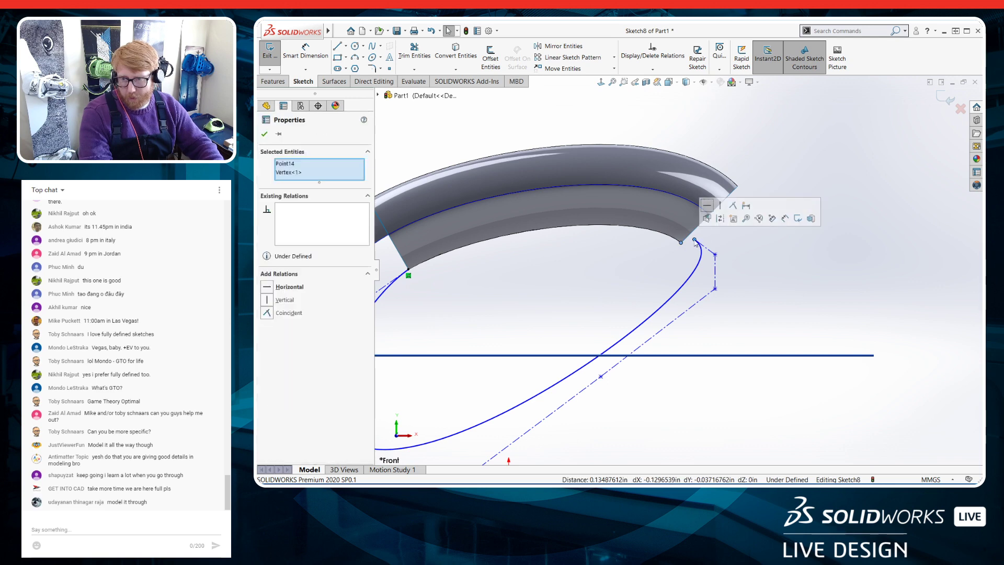
click(731, 205)
Add an Equal Curvature relation between the spline's rear end and the lower edge of the handle's inner strip
click(715, 276)
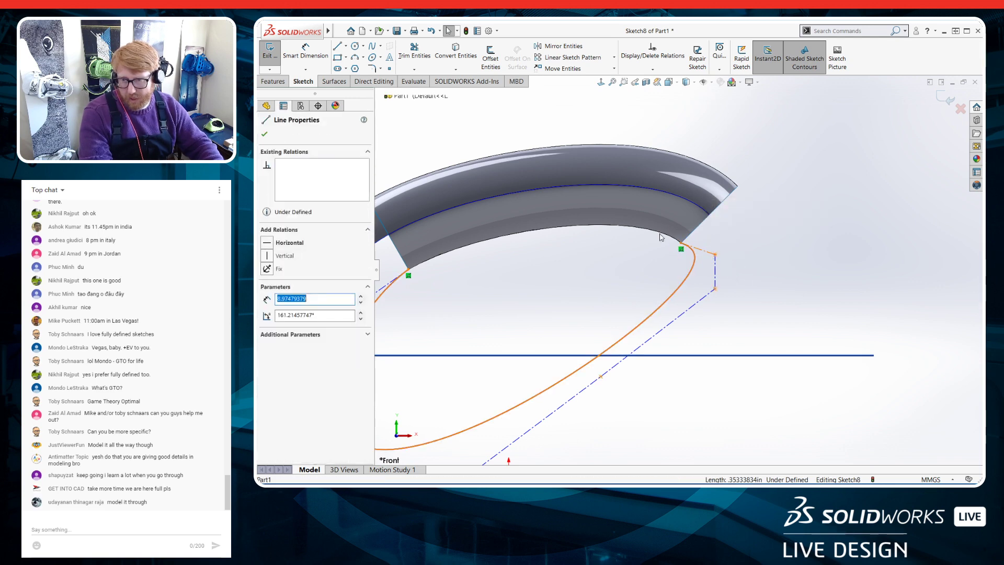
click(668, 236)
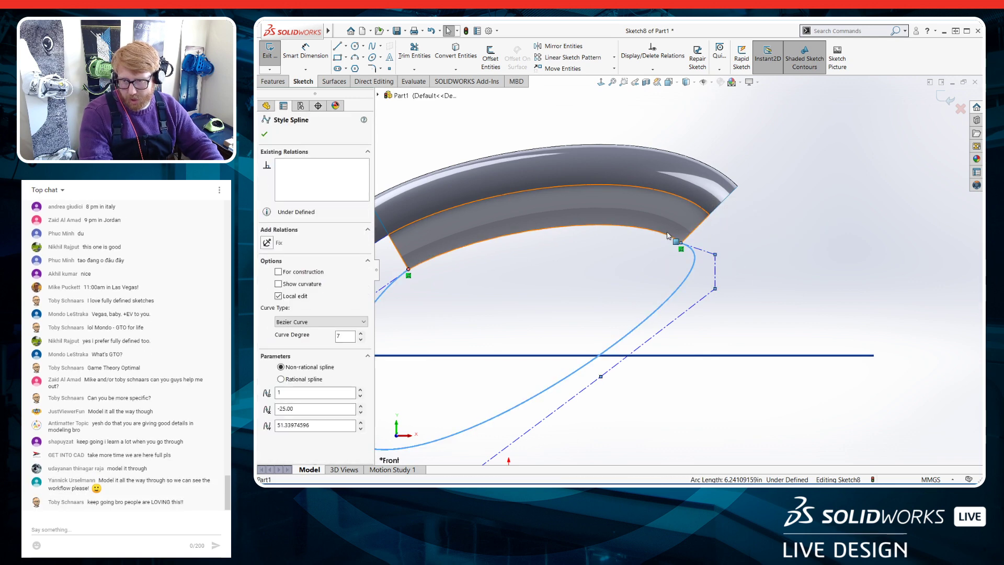
ctrl+click(668, 236)
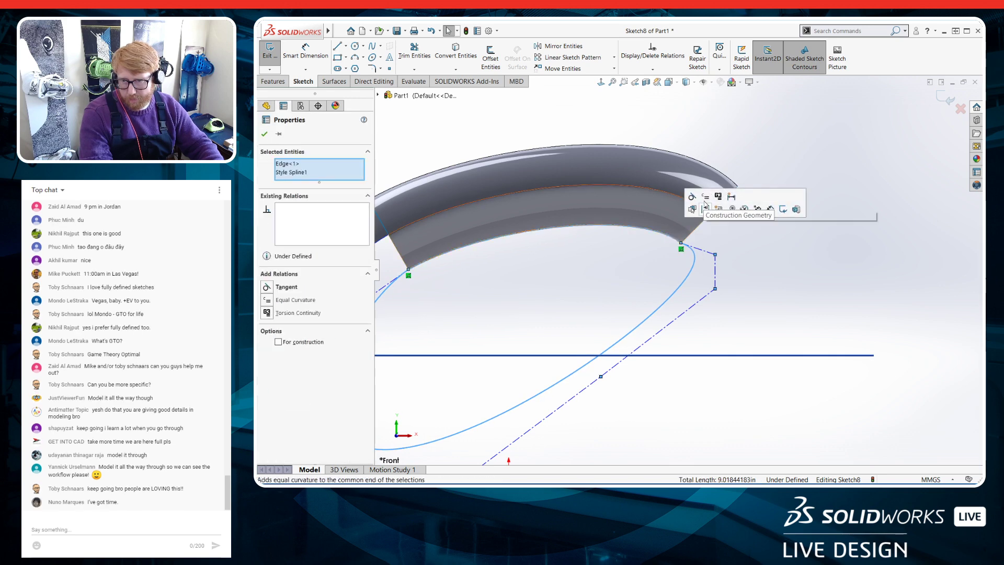
click(705, 206)
click(736, 277)
scroll(736, 278, up, 2)
Apply the same Equal Curvature relation between the spline's front end and the strip's lower edge
scroll(444, 299, down, 3)
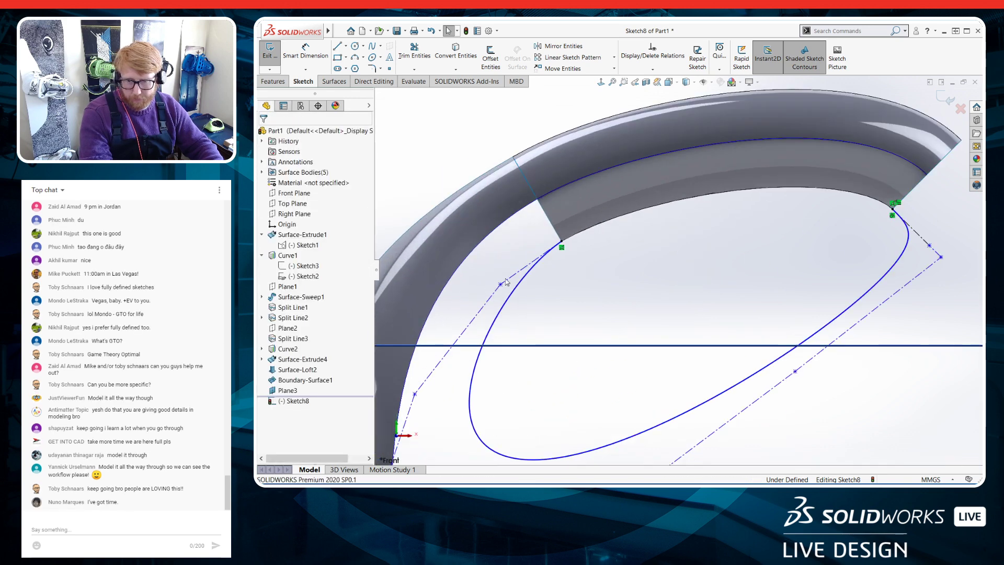
click(539, 269)
ctrl+click(577, 235)
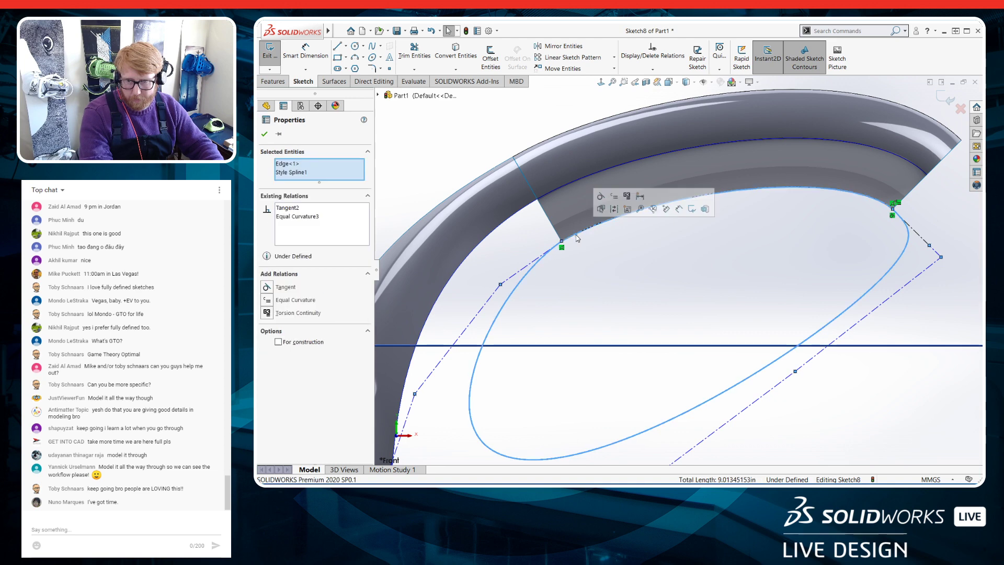
click(604, 198)
click(585, 289)
scroll(580, 332, up, 4)
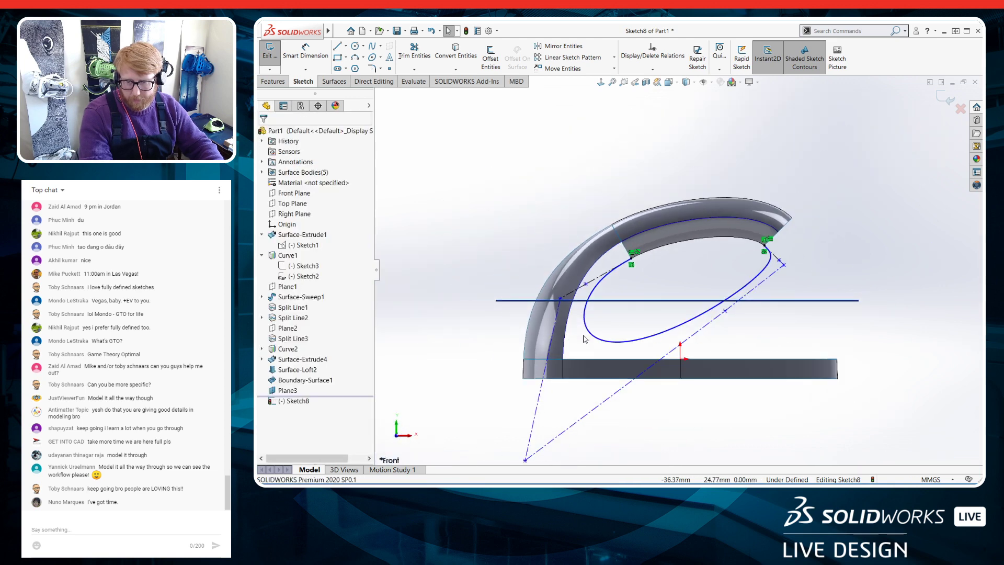
Move the spline's lowest control vertex to about (-57, -20) mm and pull the two upper front vertices closer to the strip's corner
scroll(585, 339, up, 2)
drag(562, 414, 602, 339)
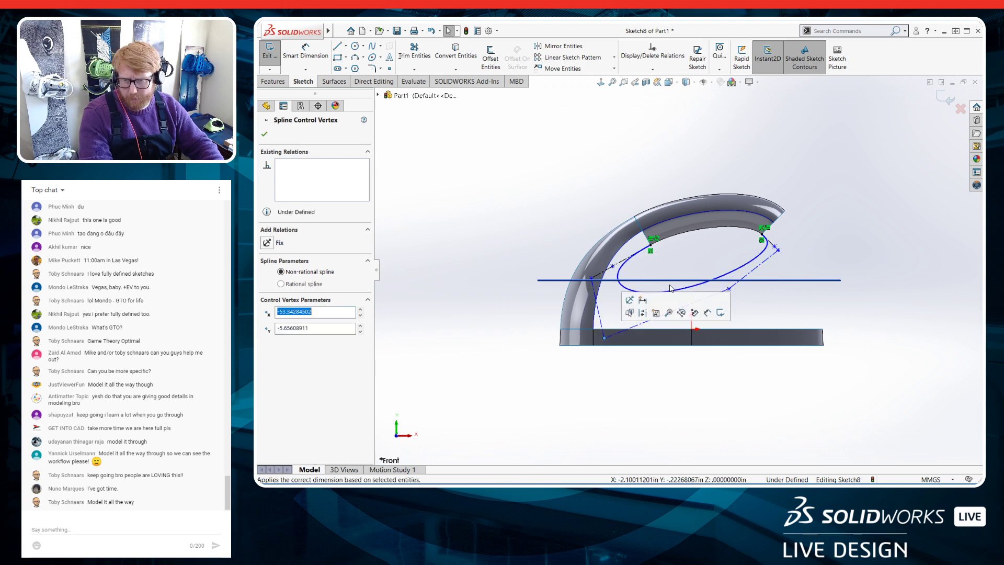
scroll(649, 287, down, 4)
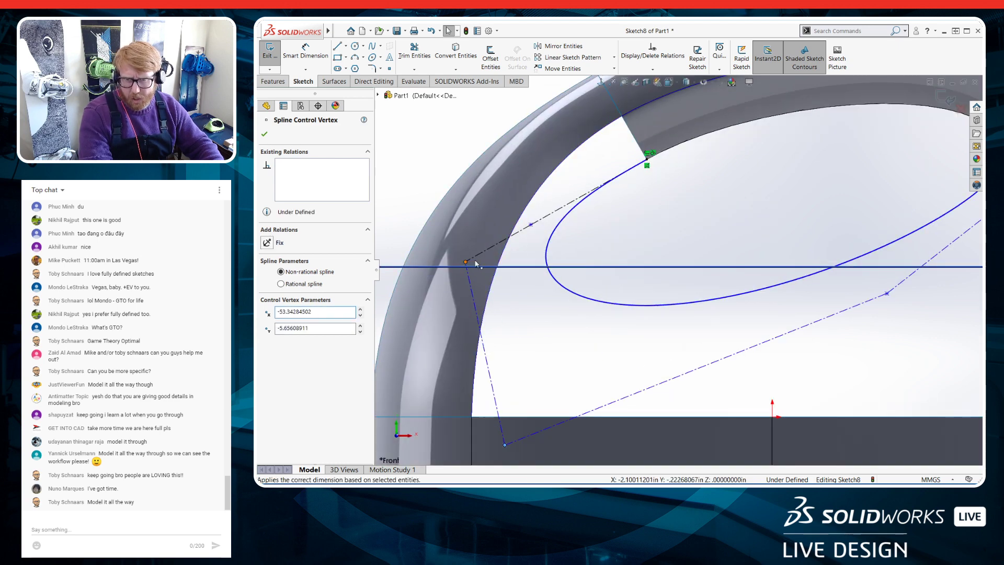
drag(476, 264, 588, 236)
scroll(660, 230, up, 2)
drag(553, 382, 539, 428)
scroll(607, 192, down, 2)
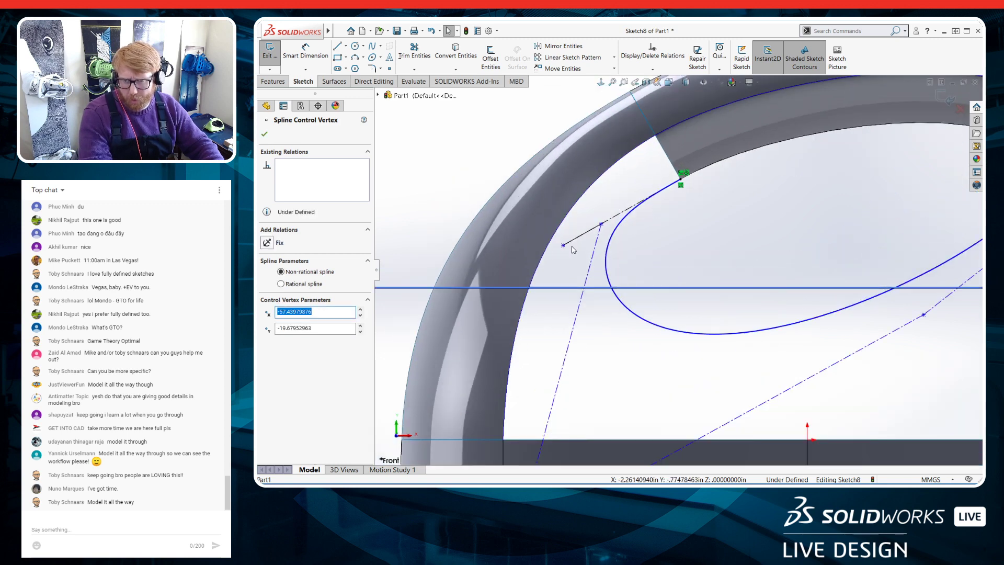
drag(571, 225, 610, 220)
scroll(631, 345, up, 2)
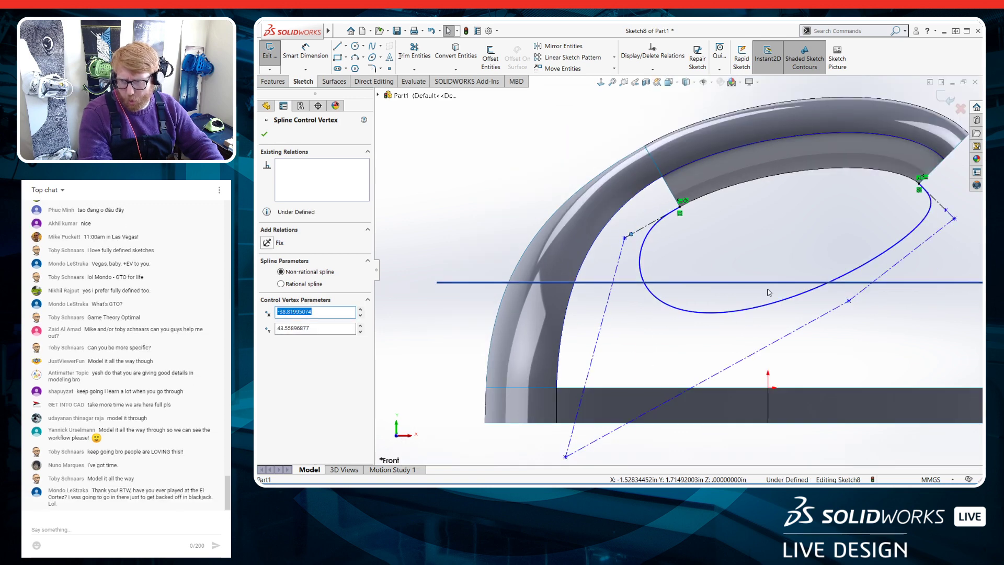
Move the spline's lower rear control vertex to about (-30, 9) mm and the outermost rear vertex to about (56, 45) mm
scroll(769, 292, up, 1)
drag(797, 293, 666, 329)
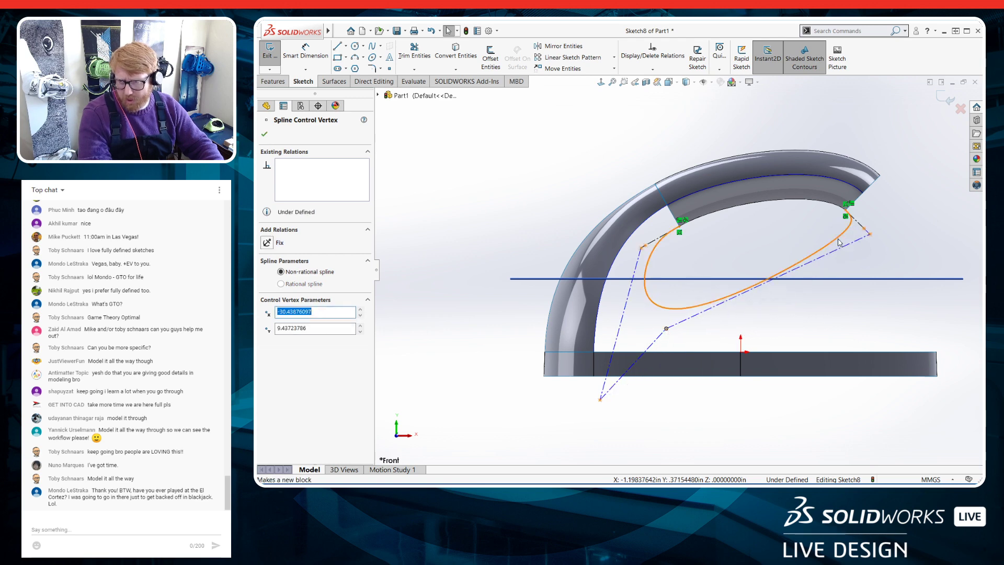
scroll(884, 230, down, 2)
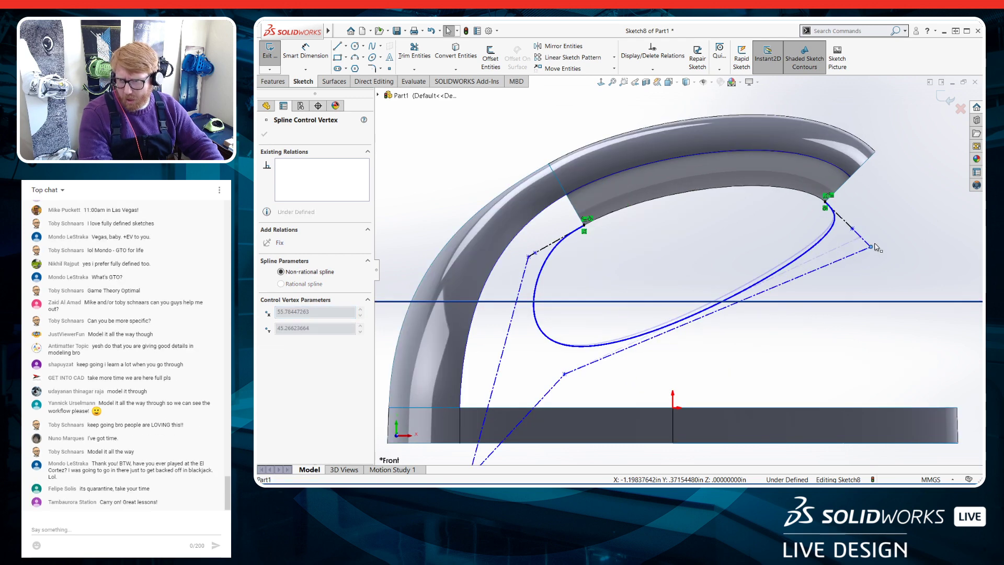
scroll(539, 303, down, 3)
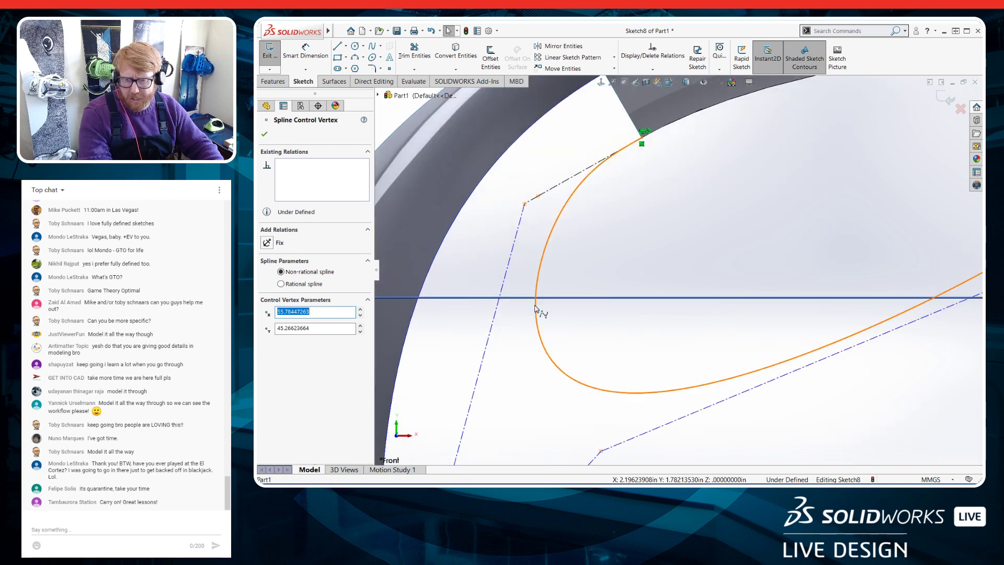
Fine-tune the spline's lowest control vertex to about (-56, -17) mm and the vertex nearest its rear end to about (47, 54) mm
key(f)
drag(567, 430, 571, 421)
scroll(901, 193, down, 4)
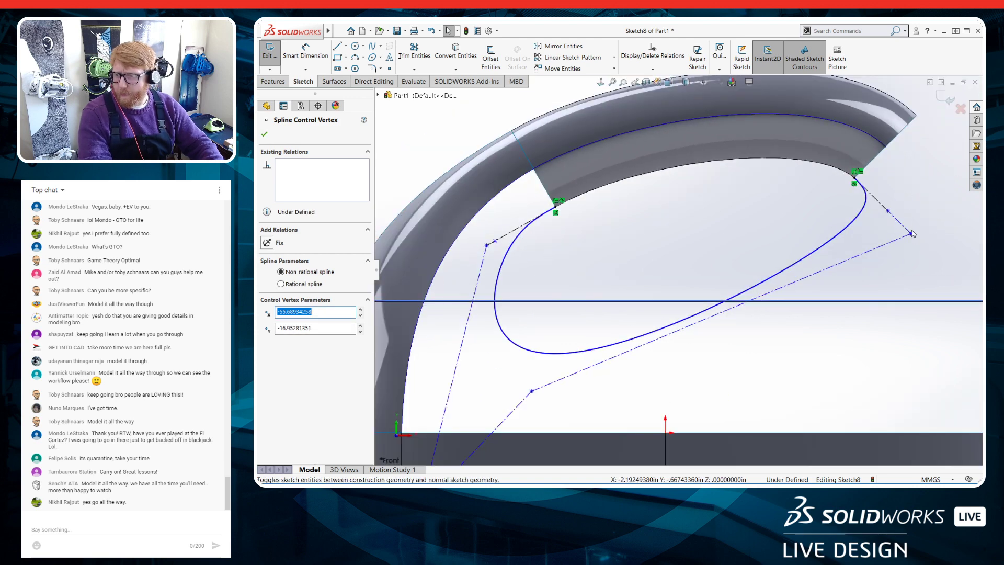
drag(911, 233, 887, 259)
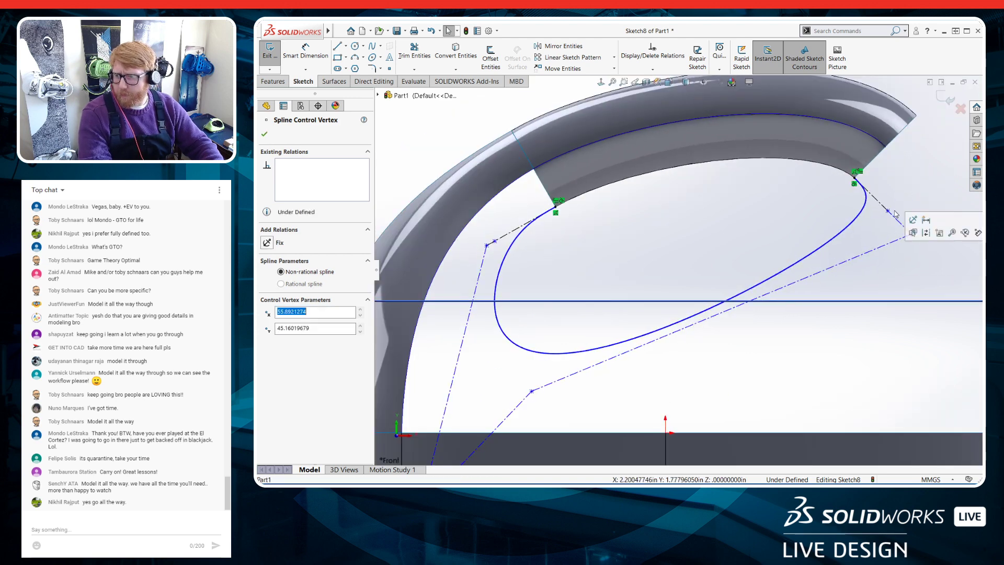
drag(888, 211, 874, 197)
scroll(761, 277, up, 3)
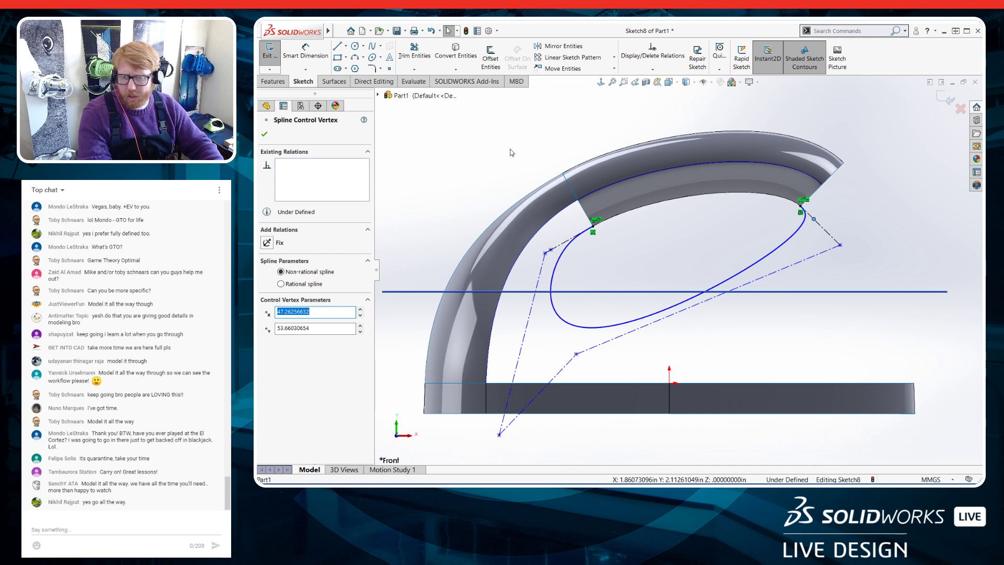
Finish the sketch and extrude the spline loop beneath the handle as a narrow surface strip
click(267, 58)
middle_drag(769, 316, 688, 346)
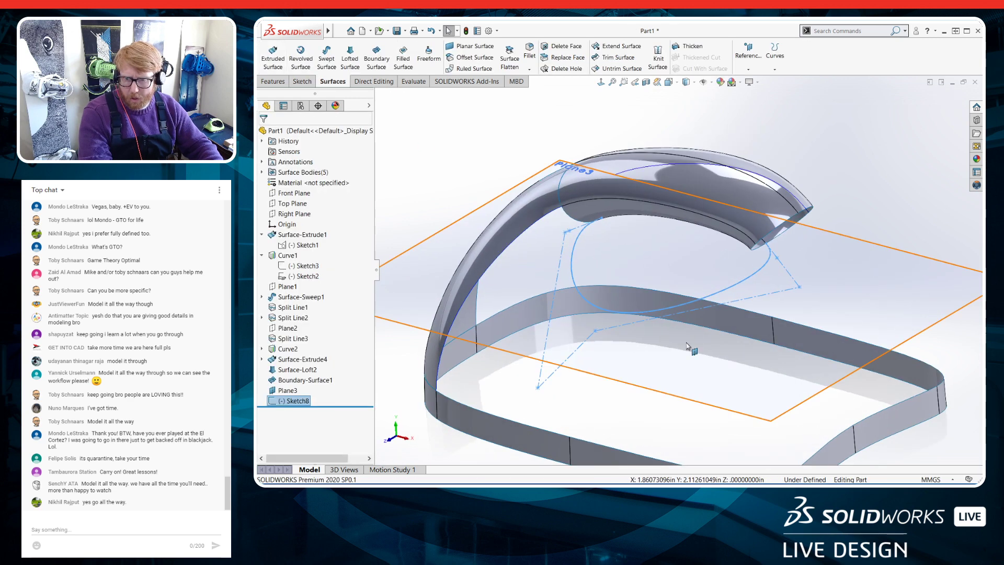
click(272, 57)
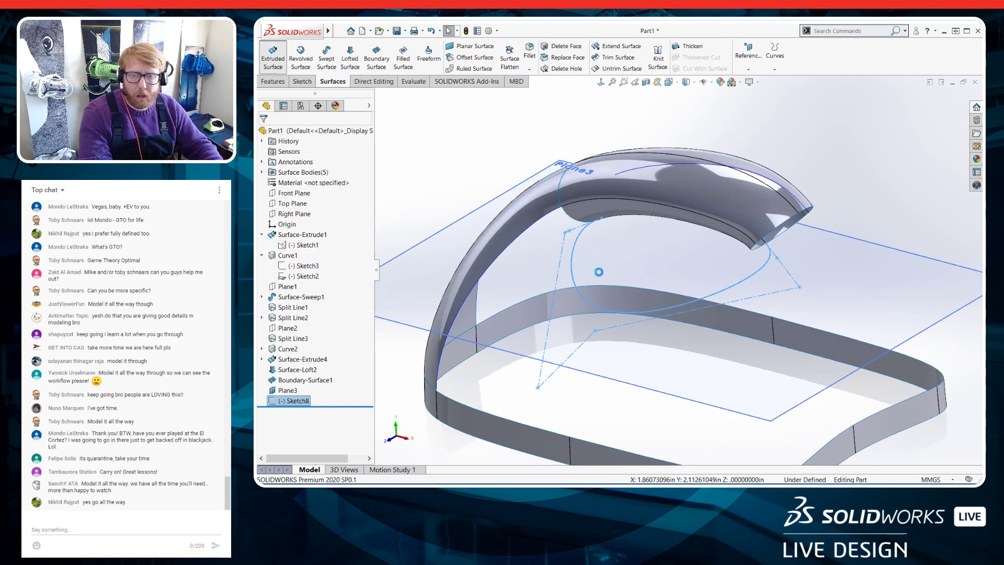
drag(634, 341, 706, 297)
click(265, 134)
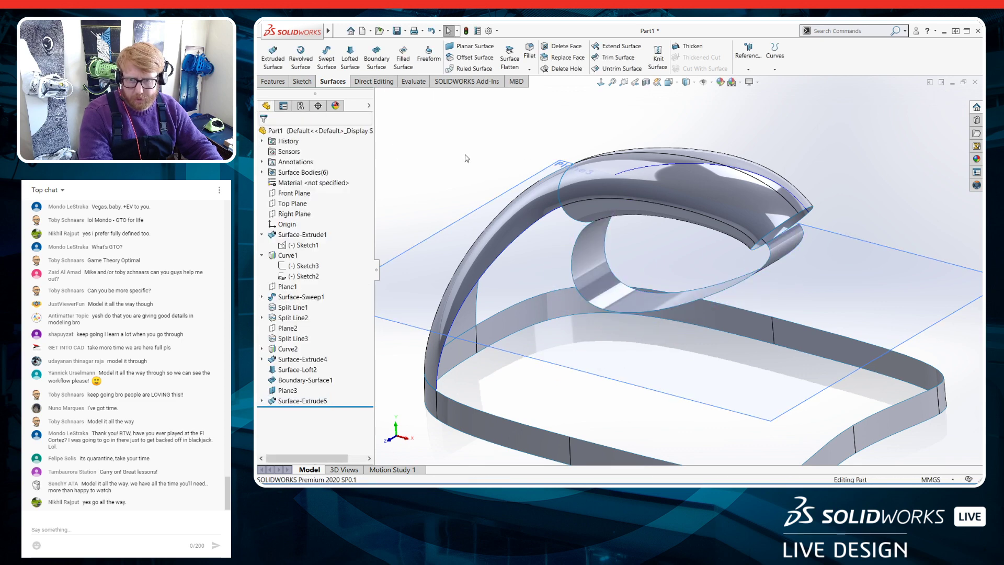
Split the curved support arm's surface and the inner-opening strip with an intersection split line along Plane3
scroll(675, 323, up, 2)
click(456, 302)
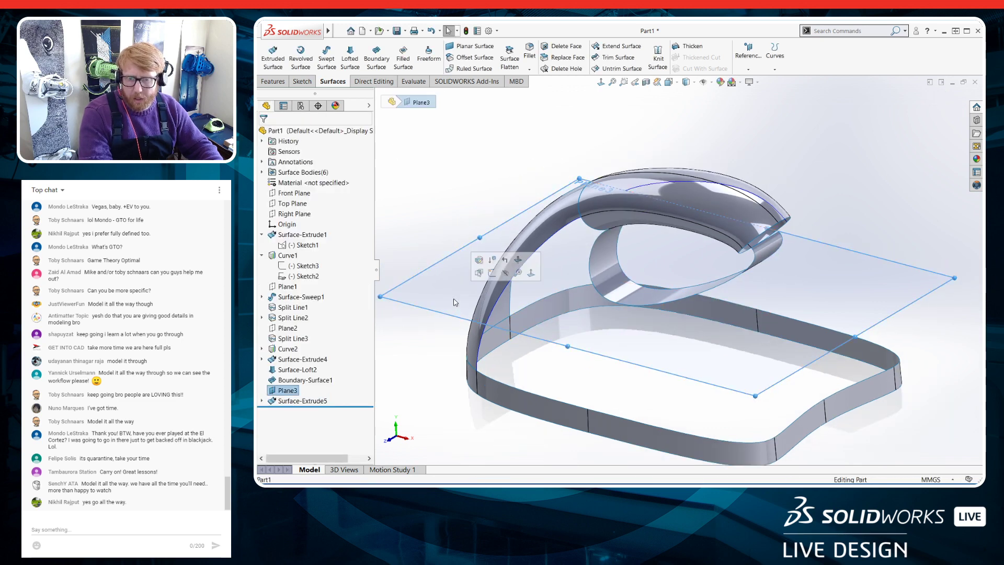
click(774, 52)
click(794, 79)
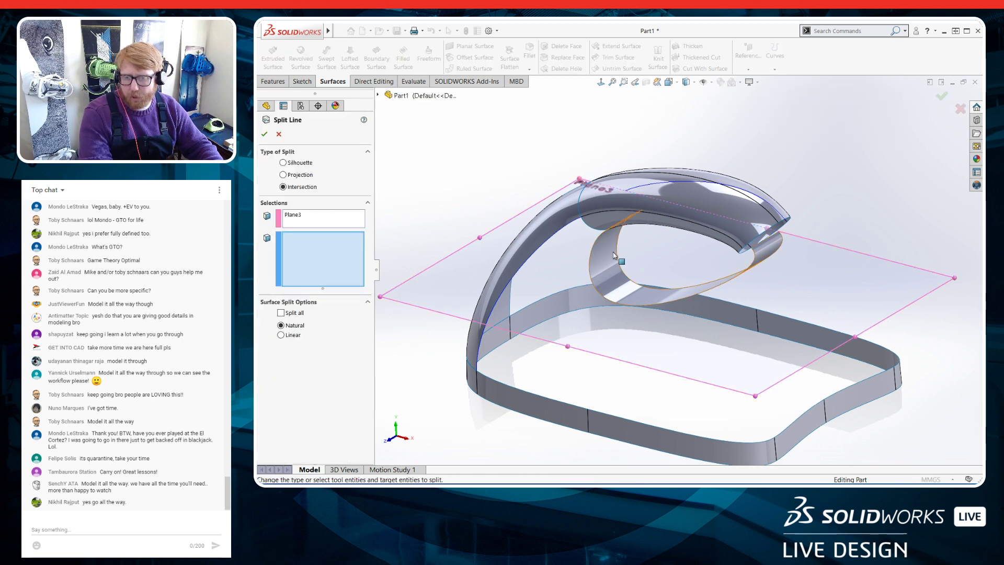
click(521, 249)
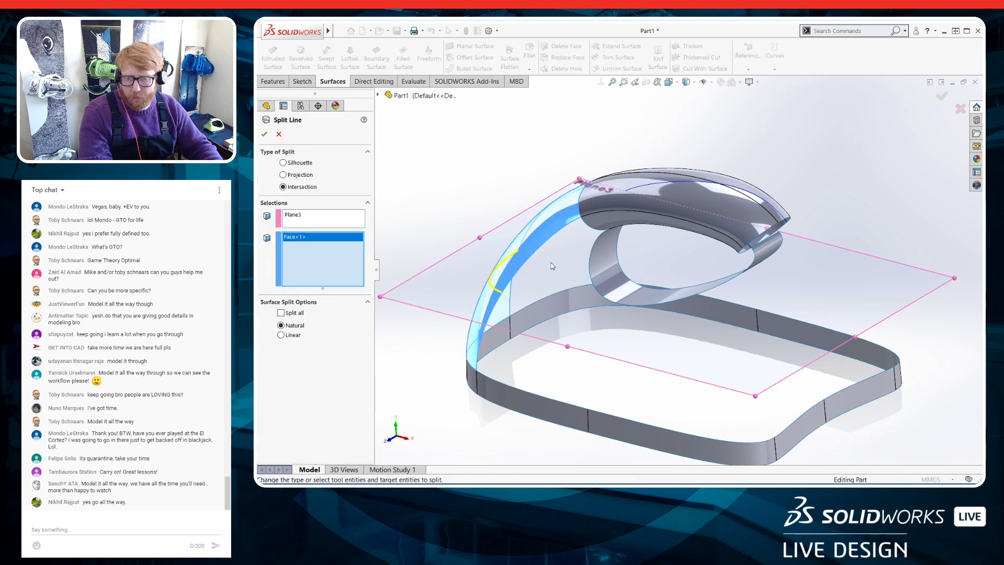
click(604, 274)
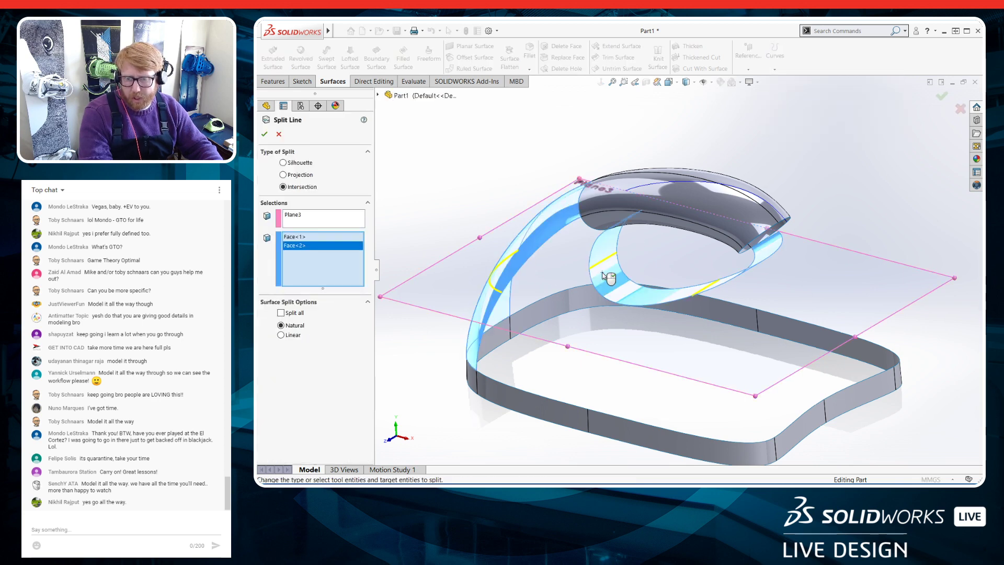
click(265, 134)
Start a sketch on Plane3 and draw a Bezier style spline curving from near the arm's inner edge towards the strip
click(518, 266)
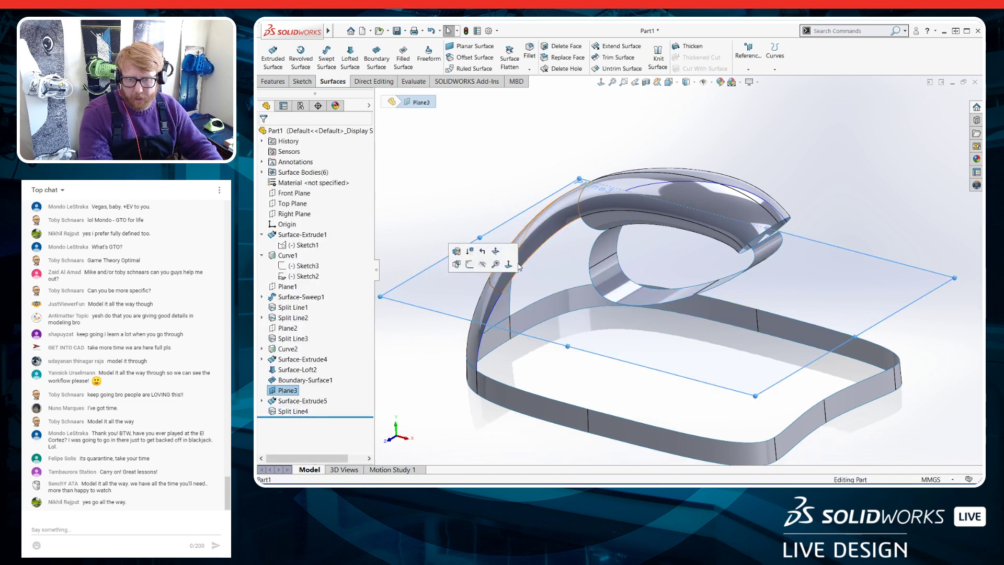
click(508, 264)
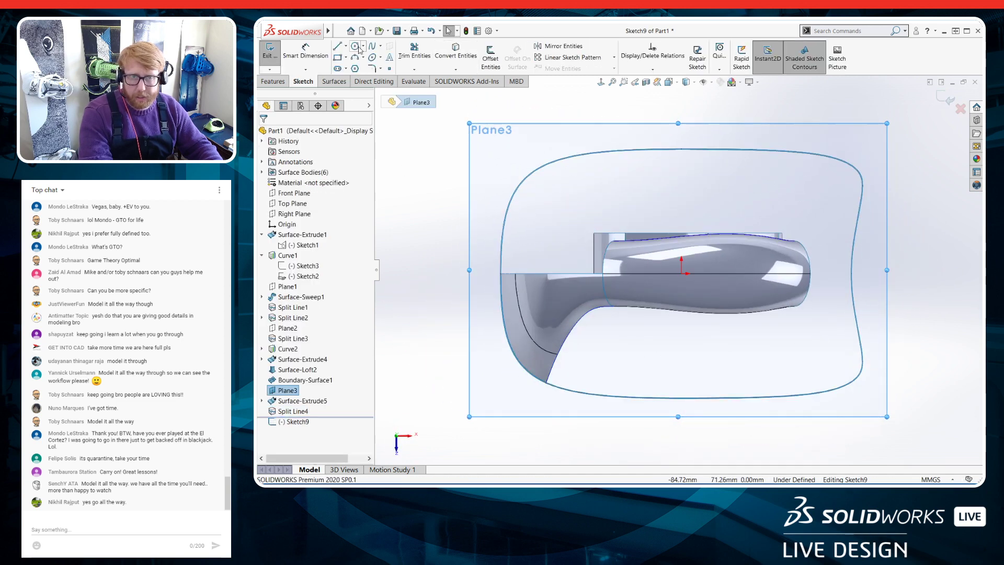
click(381, 46)
click(388, 68)
middle_drag(567, 319, 532, 252)
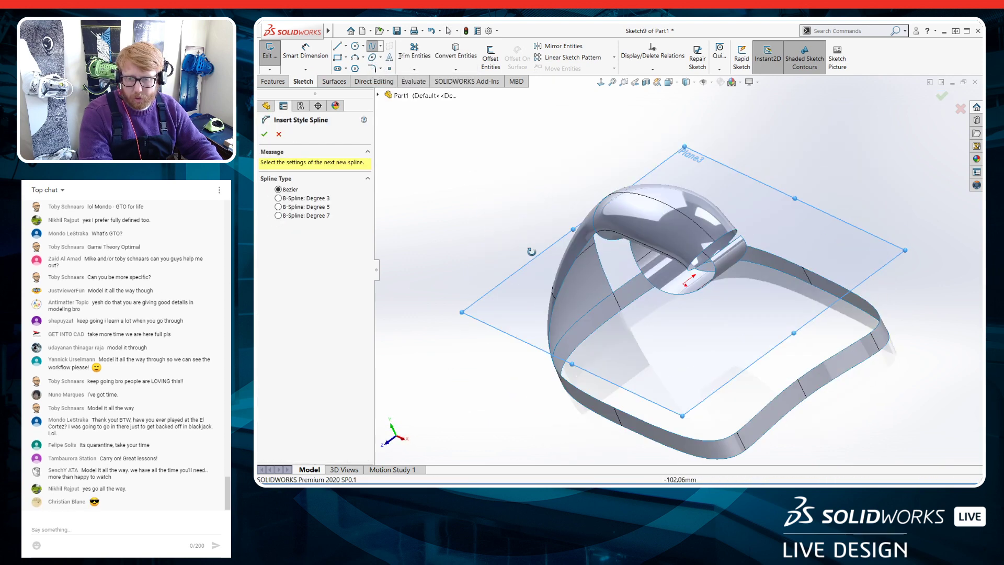
scroll(552, 302, down, 5)
key(Escape)
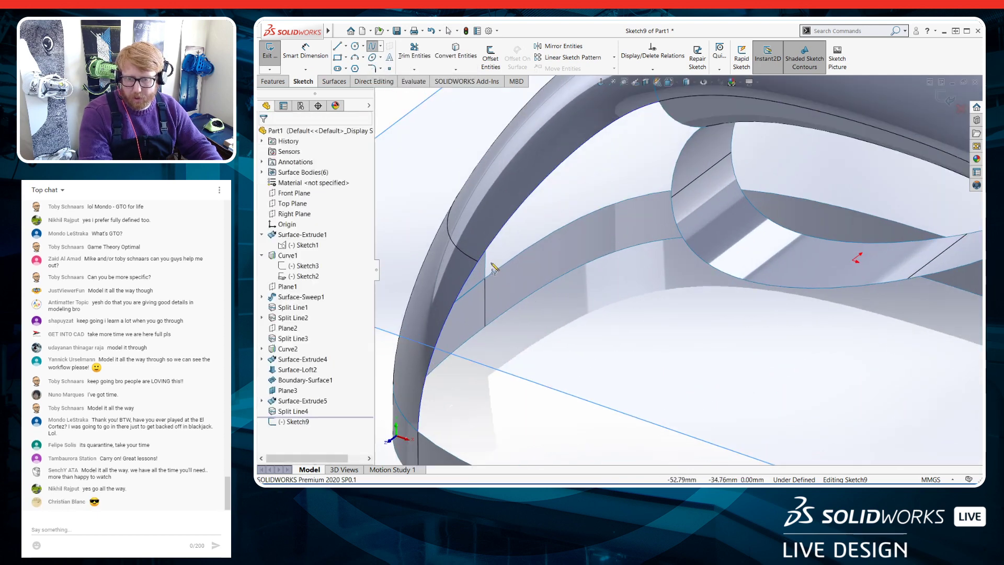
click(566, 273)
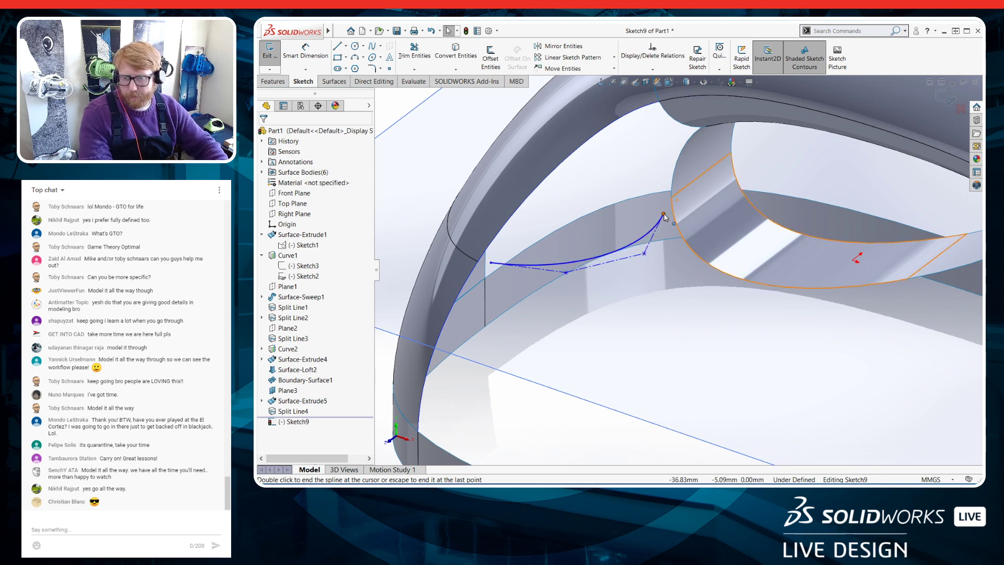
double_click(664, 214)
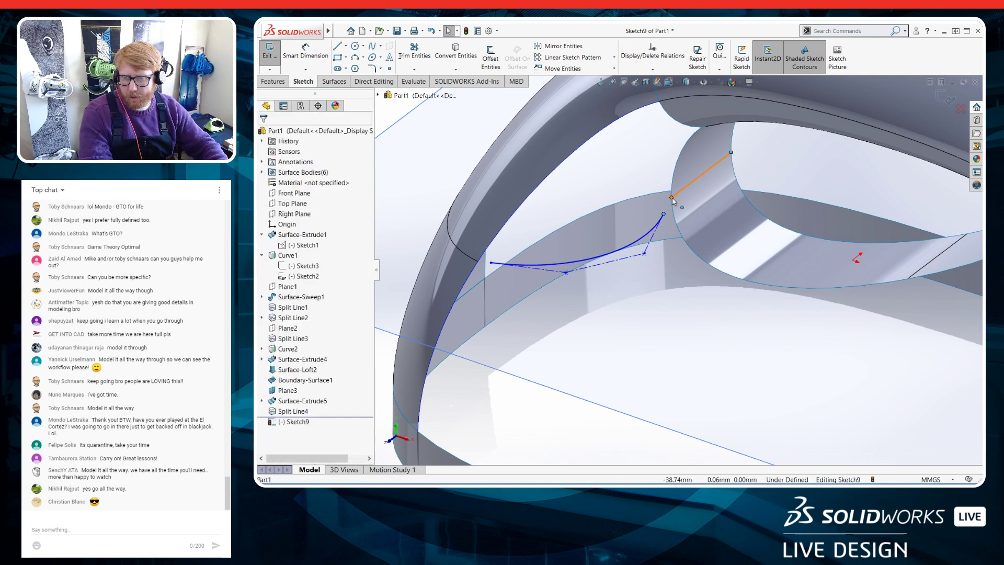
Make the spline's end point coincident with the vertex of the split edge on the strip
ctrl+click(672, 199)
click(620, 170)
click(672, 198)
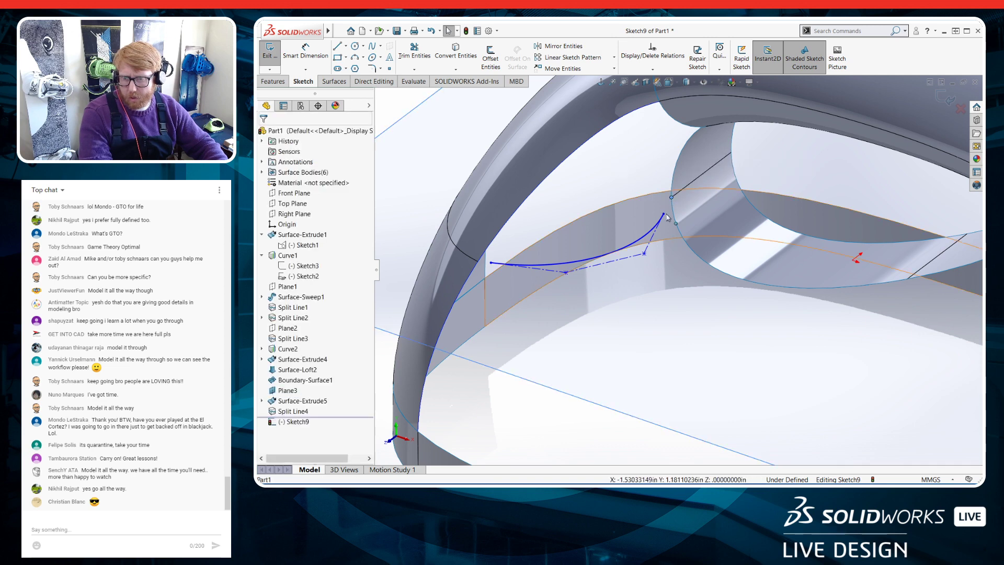
ctrl+click(664, 215)
click(716, 177)
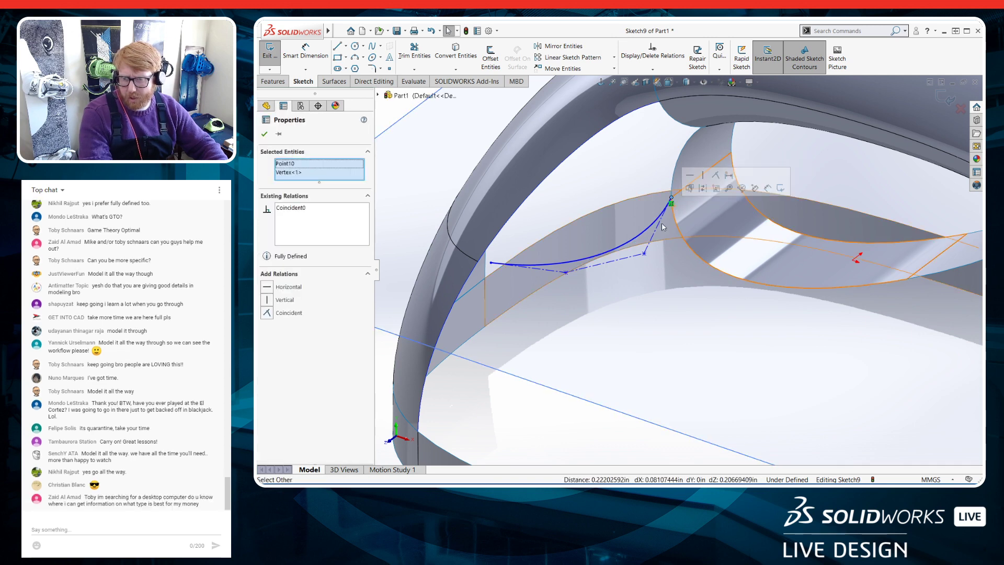
Make the spline's last control polygon leg collinear with the strip's split edge
click(660, 225)
ctrl+click(684, 189)
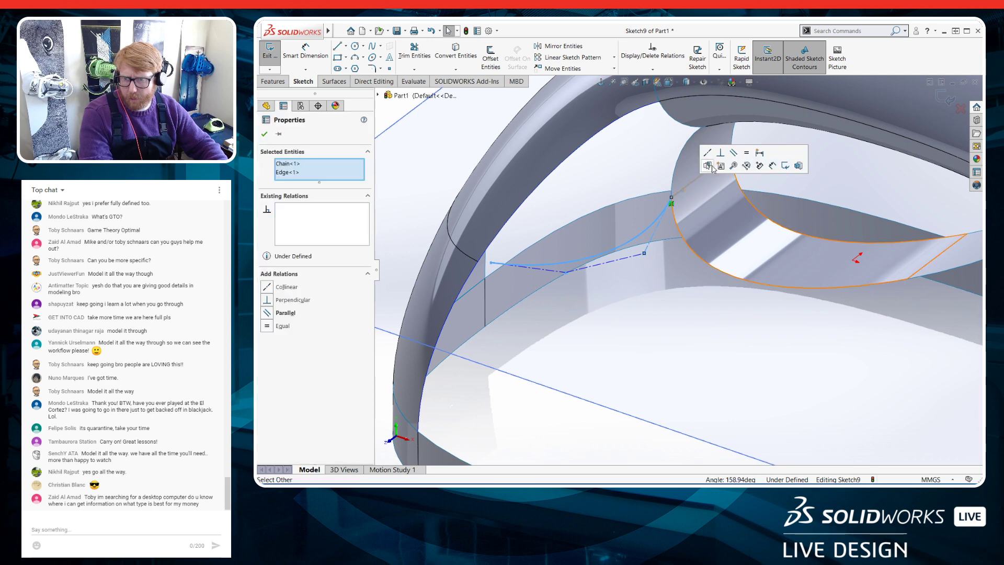
click(710, 153)
Insert an additional control vertex into the middle of the style spline
scroll(603, 264, down, 2)
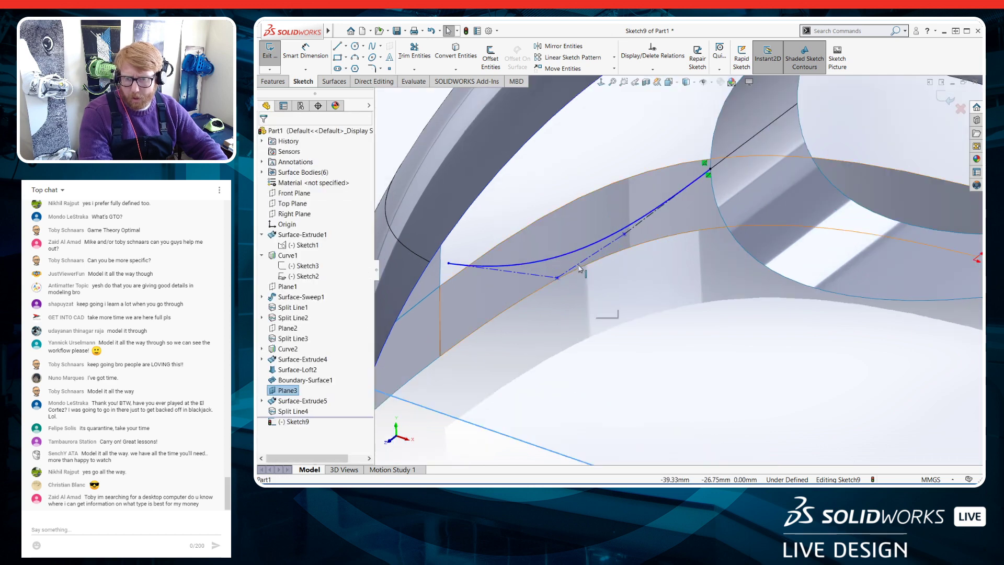
click(580, 255)
right_click(579, 255)
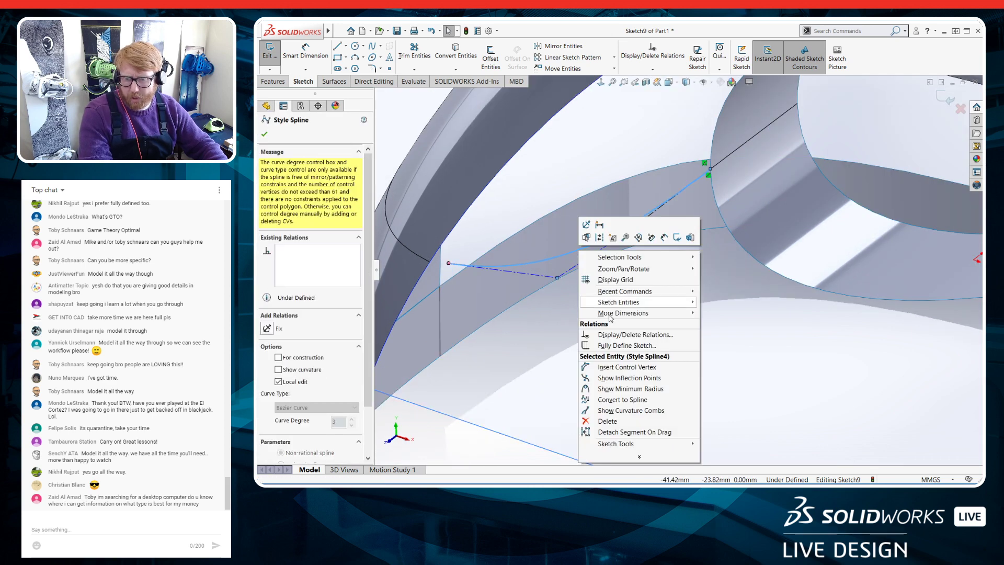
click(615, 368)
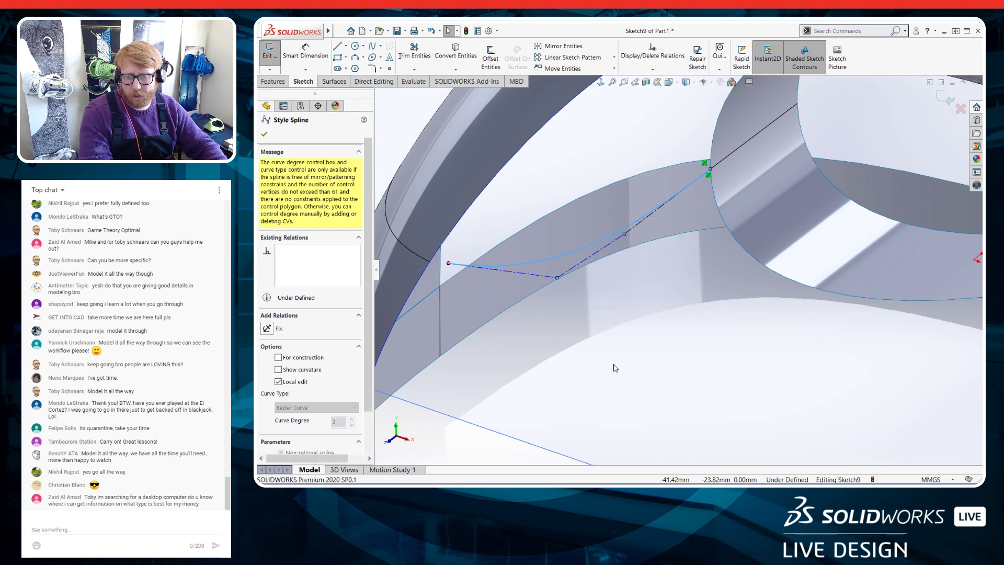
click(595, 253)
scroll(574, 307, up, 1)
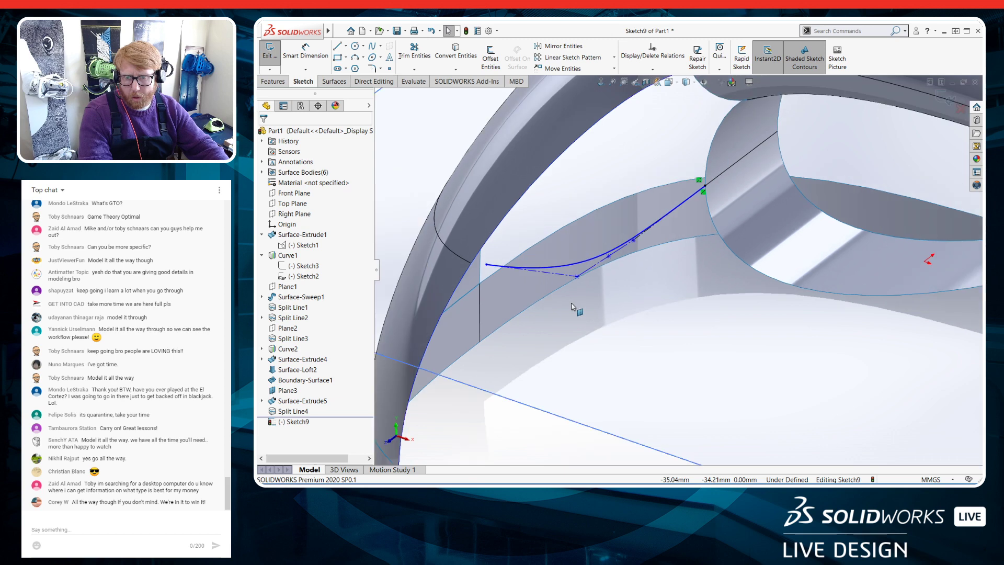
Move the spline's two middle control vertices towards the arm, to about (-46, -33) mm and (-40, -29) mm
scroll(573, 307, down, 2)
drag(621, 272, 570, 266)
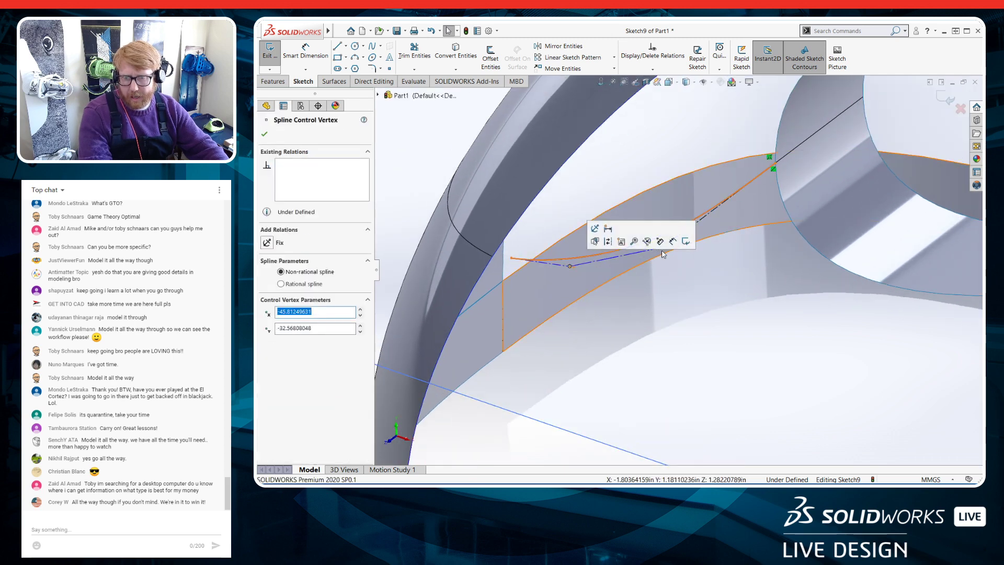
drag(660, 251, 621, 268)
scroll(596, 288, down, 2)
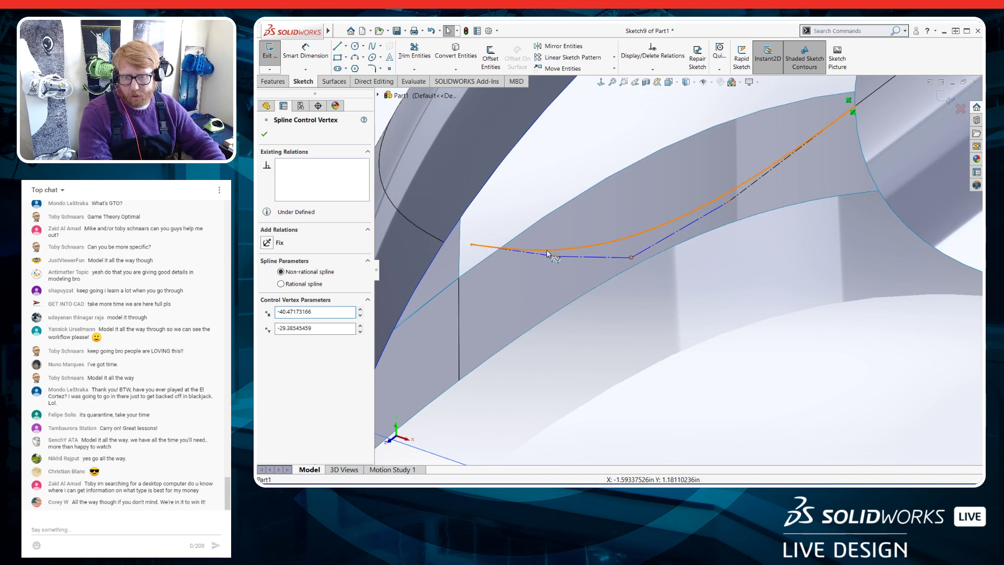
Make the spline's free end point coincident with the vertex of the split edge on the arm
click(491, 247)
click(492, 230)
click(471, 245)
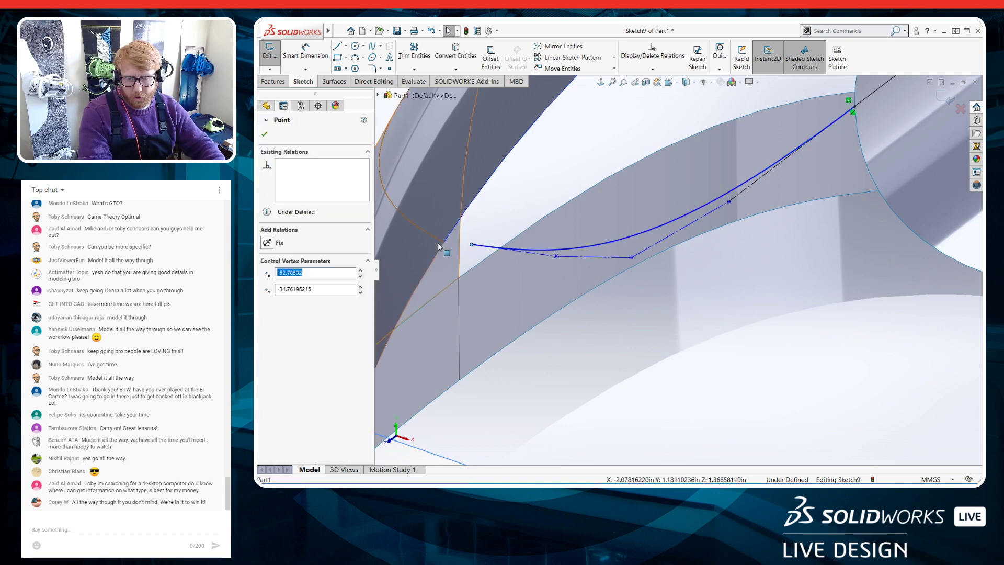
ctrl+click(445, 243)
click(501, 219)
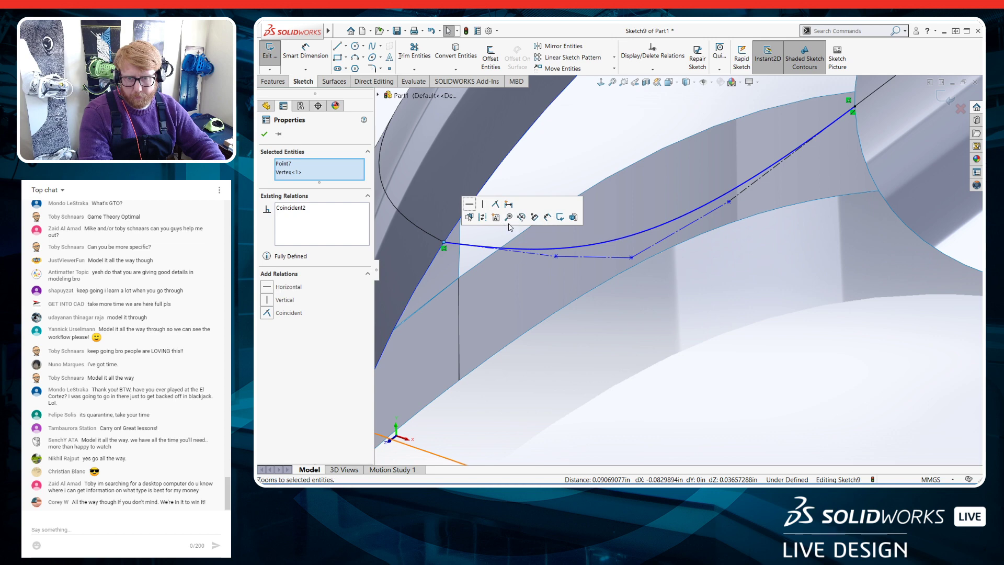
Apply an equal curvature relation between the style spline and the arm's split edge
click(499, 247)
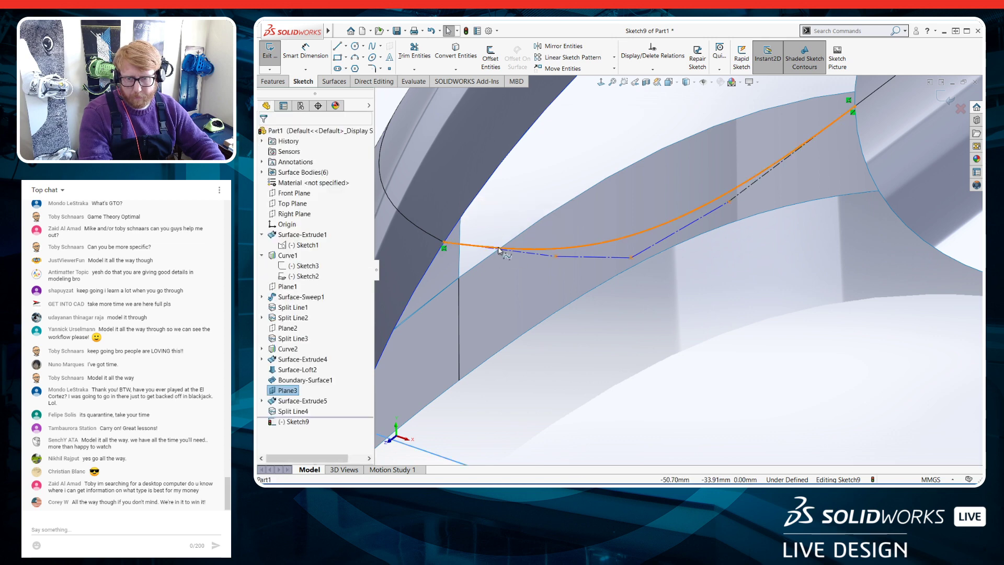
click(499, 249)
ctrl+click(437, 239)
click(474, 199)
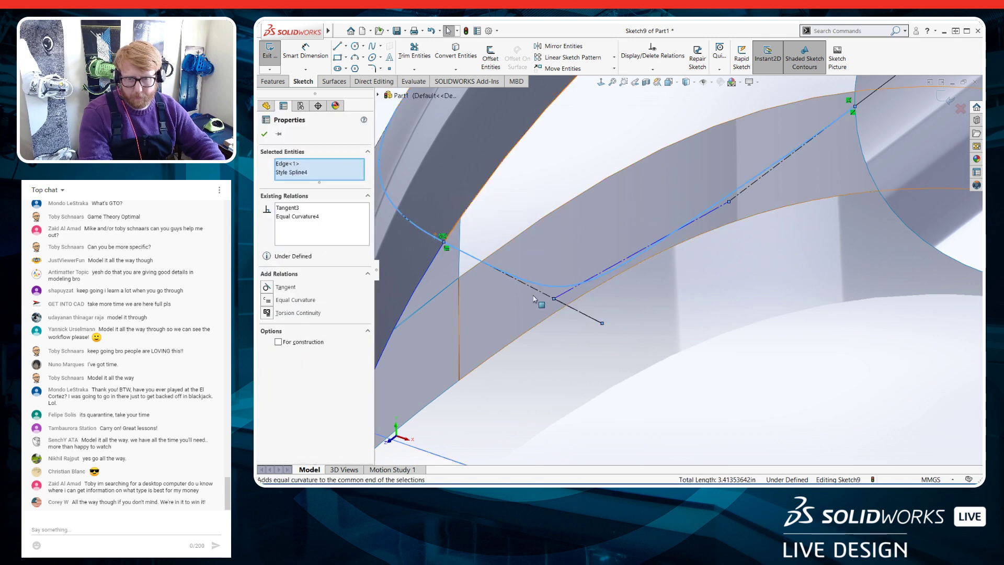
scroll(619, 358, up, 3)
scroll(641, 292, down, 1)
key(Escape)
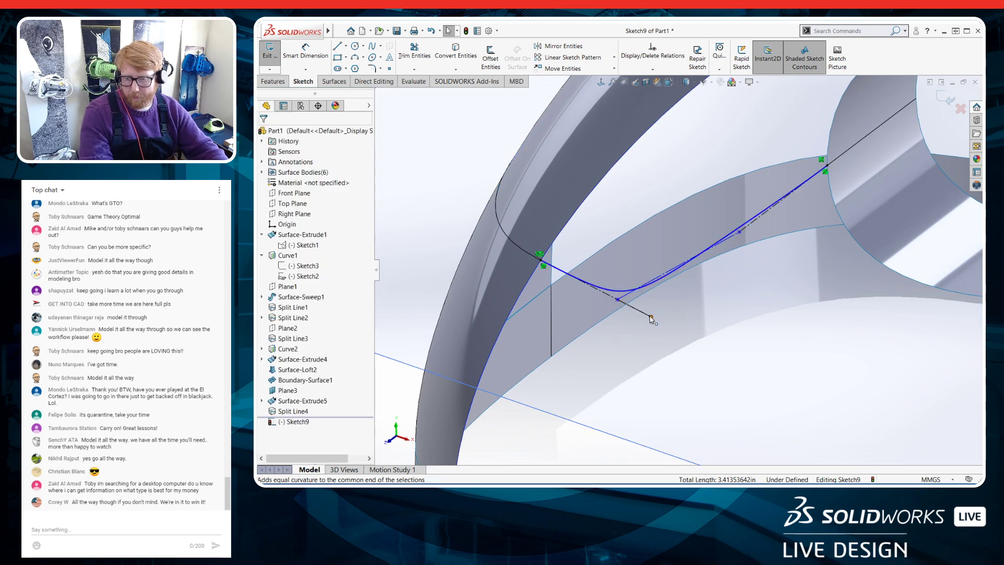
Pull the equal-curvature control vertex back close to the arm, to about (-53, -36) mm
drag(651, 317, 557, 268)
scroll(740, 296, up, 2)
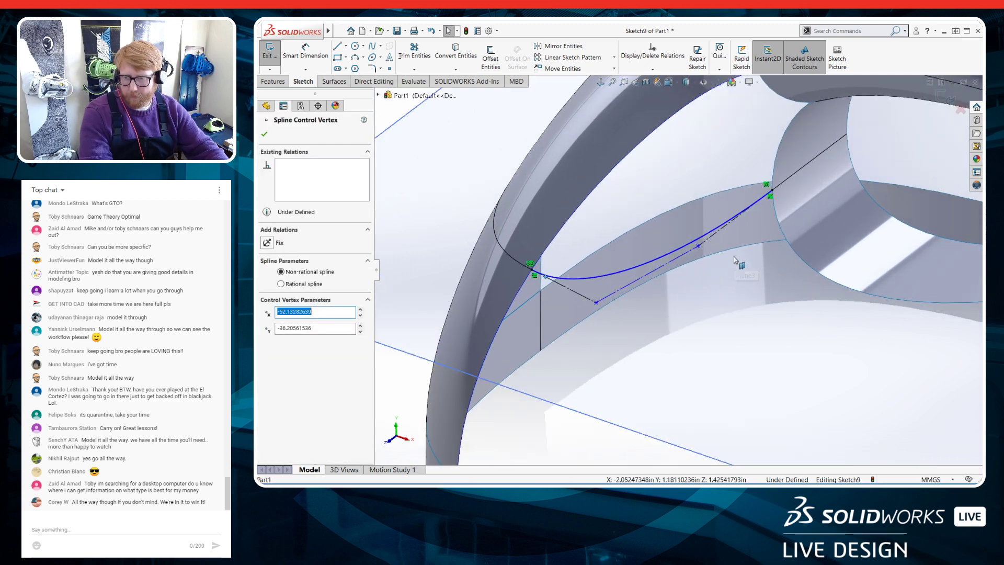
click(596, 302)
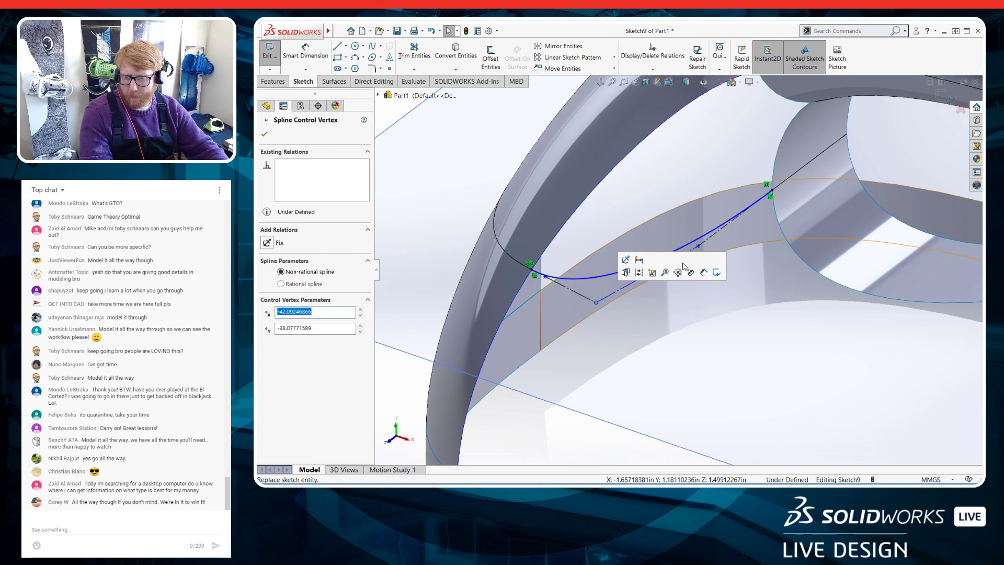
click(699, 246)
middle_drag(699, 250, 698, 362)
scroll(621, 346, down, 5)
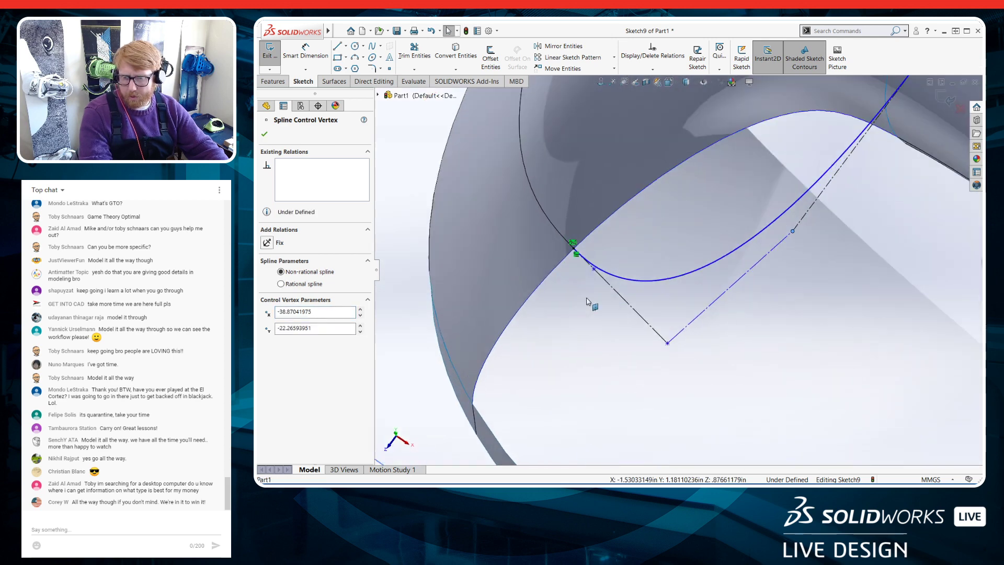
drag(594, 269, 587, 260)
click(668, 344)
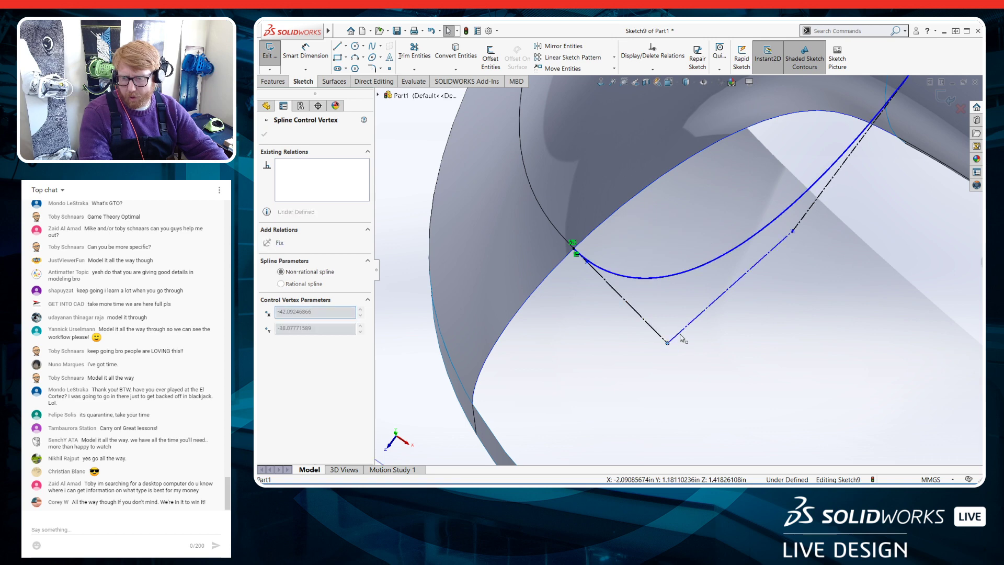
Move the control vertex on the strip side to about (-39, -15) mm and finish the sketch
drag(793, 231, 852, 189)
scroll(782, 313, up, 5)
scroll(782, 313, up, 5)
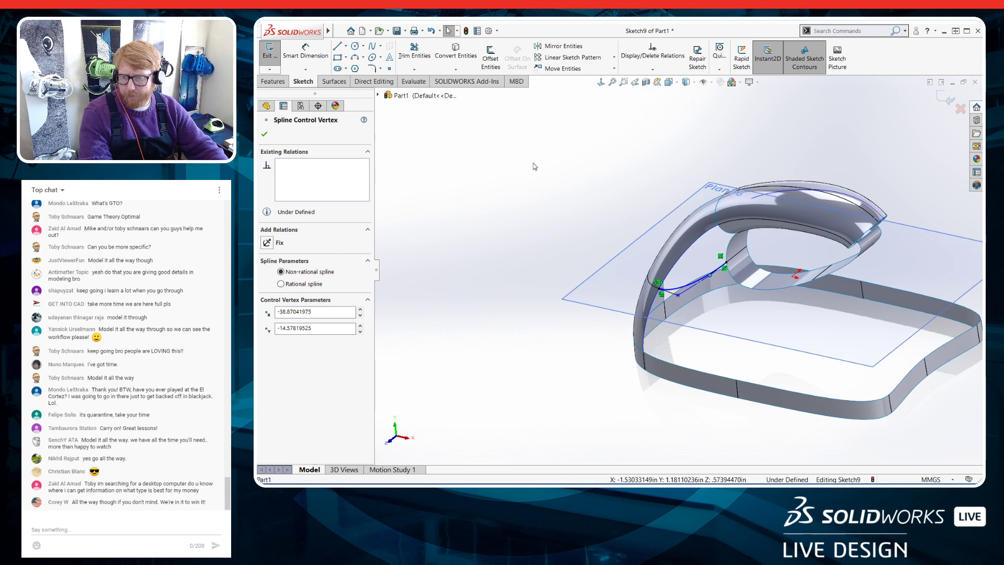
click(270, 51)
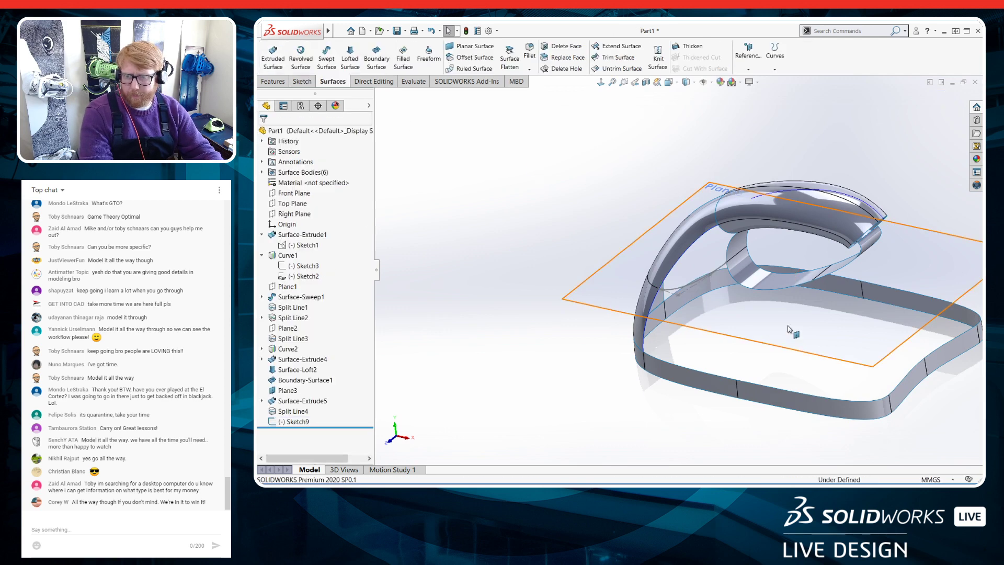
Start a boundary surface with the handle's end edge and the spline sketch in direction 1, and the arm and opening-strip edges in direction 2
scroll(778, 313, down, 3)
middle_drag(754, 280, 681, 269)
click(457, 283)
click(508, 257)
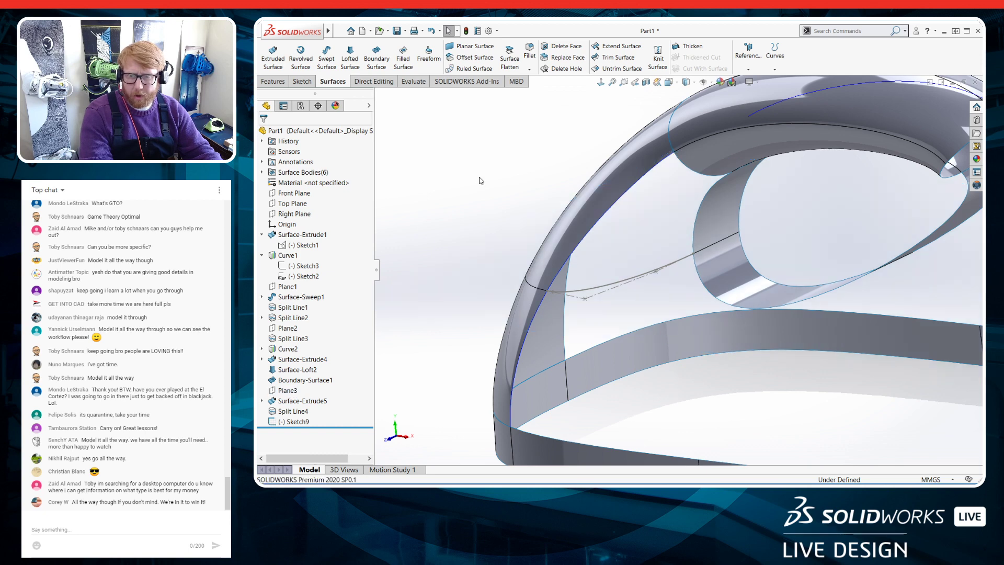
click(382, 51)
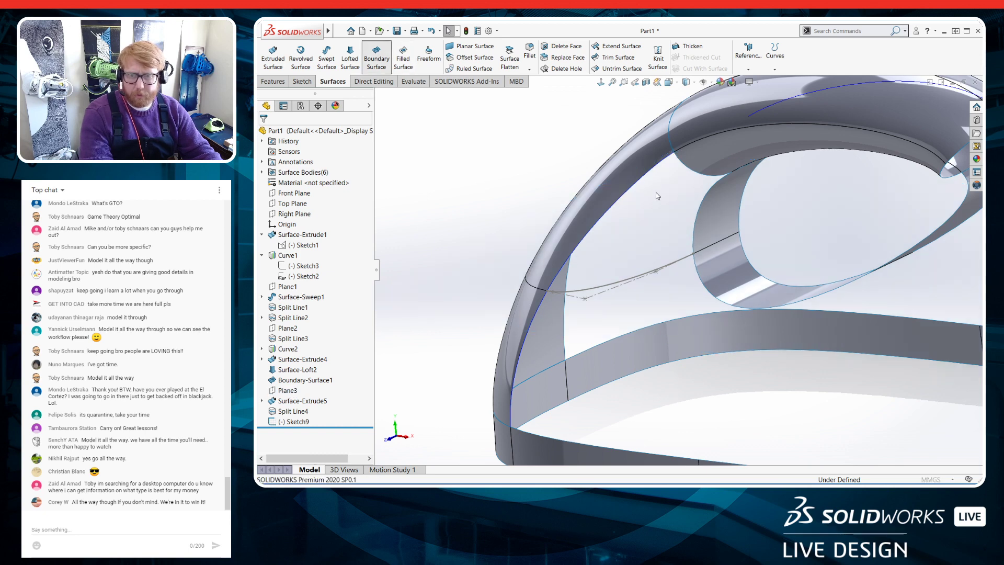
click(679, 160)
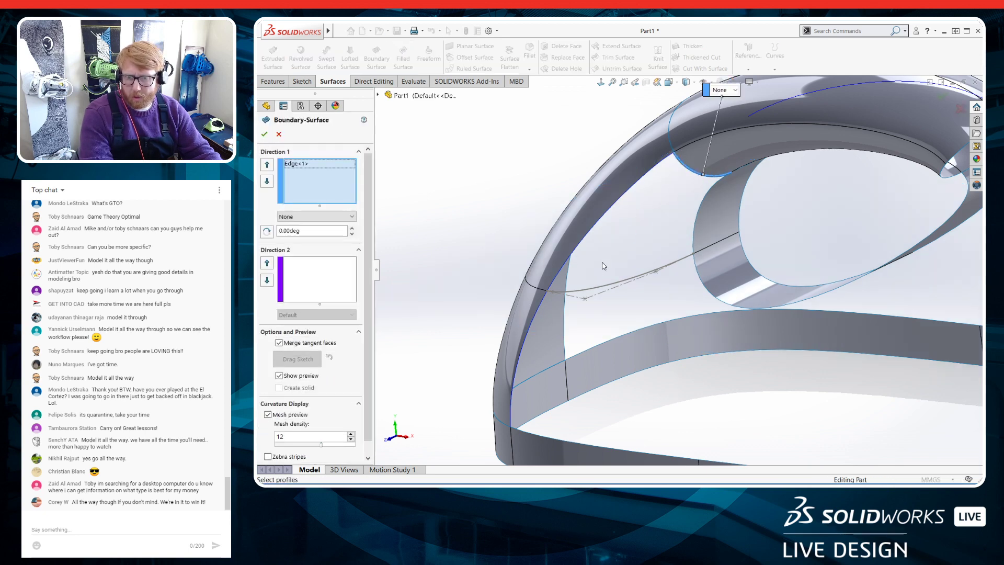
click(570, 292)
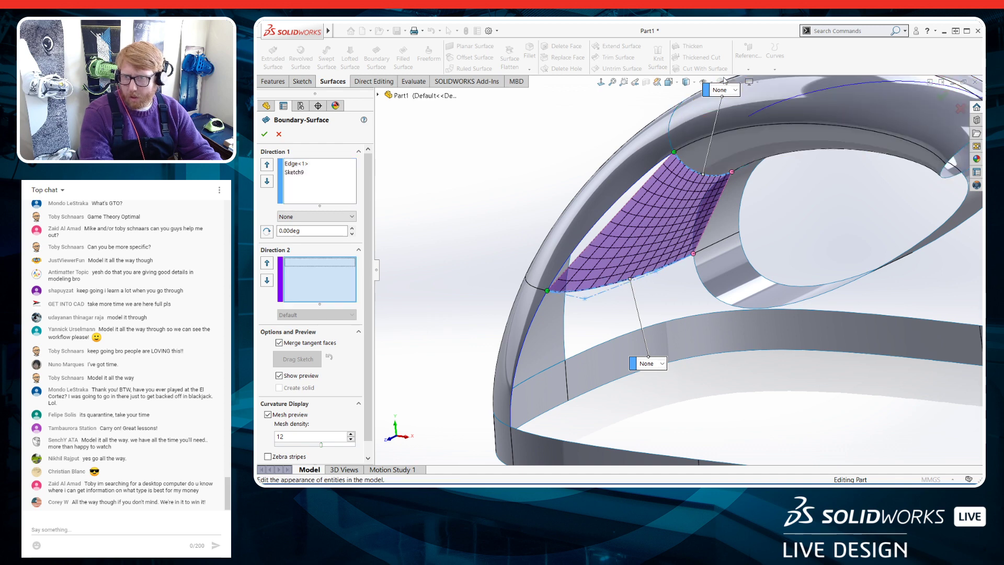
click(620, 203)
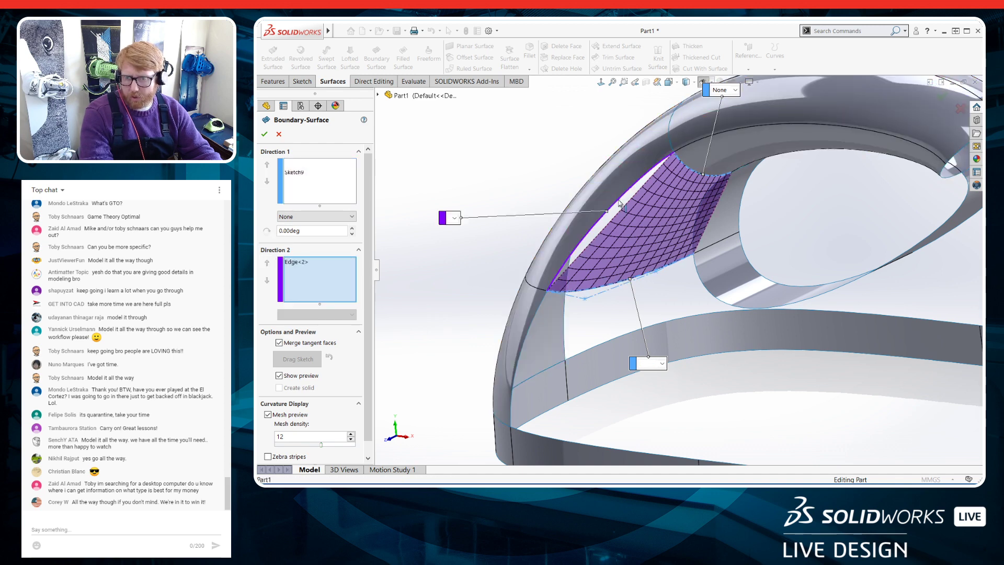
click(694, 226)
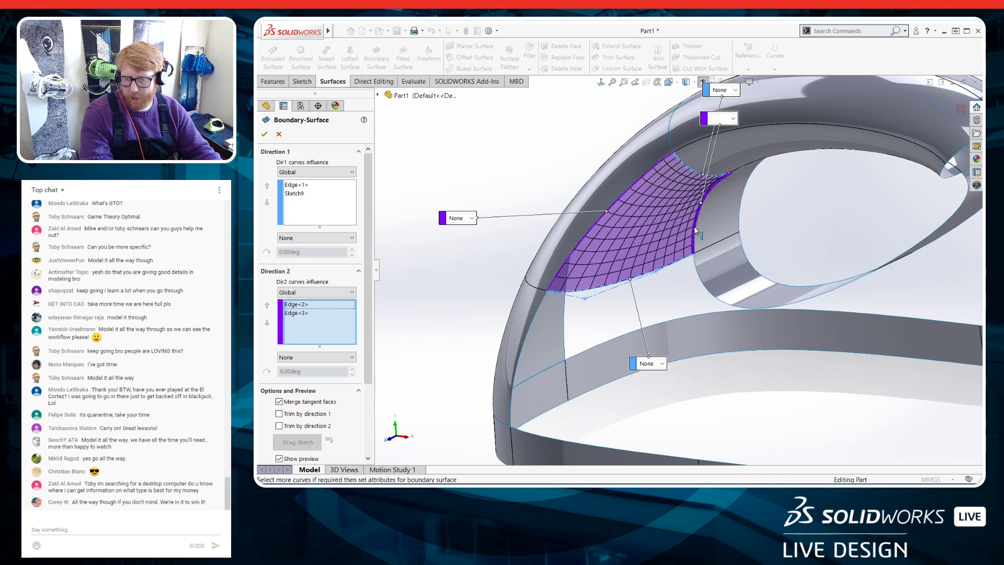
Apply Tangency To Face at the opening-strip, arm and handle edges, keep None at the spline sketch, and create the boundary surface
drag(733, 161, 793, 224)
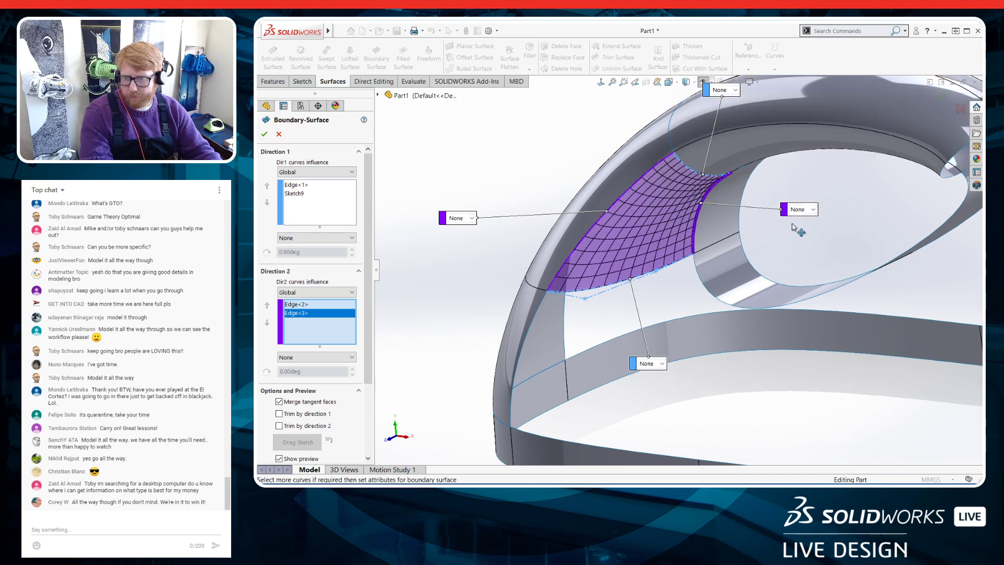
click(813, 210)
click(811, 234)
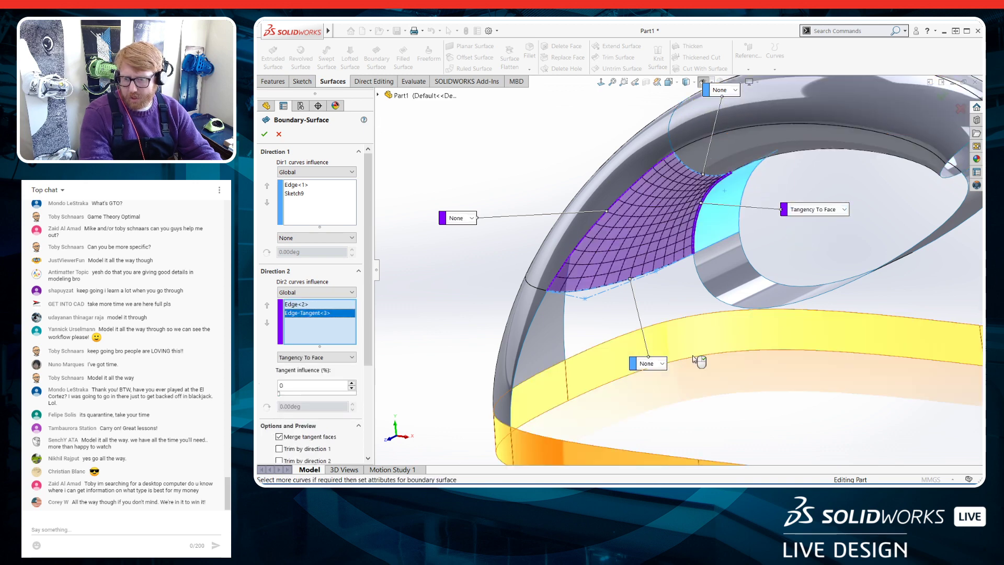
click(662, 364)
click(662, 364)
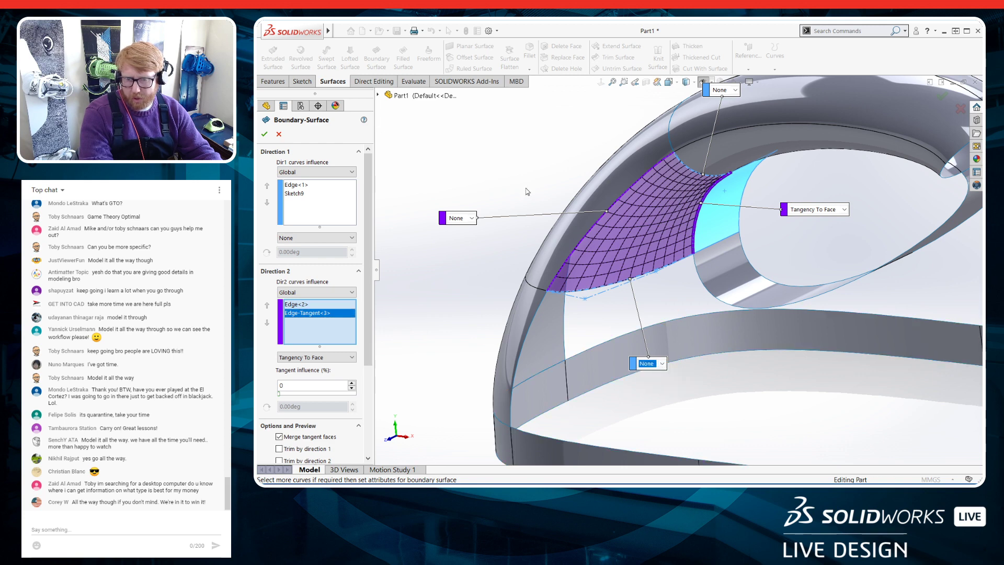
click(474, 219)
click(465, 242)
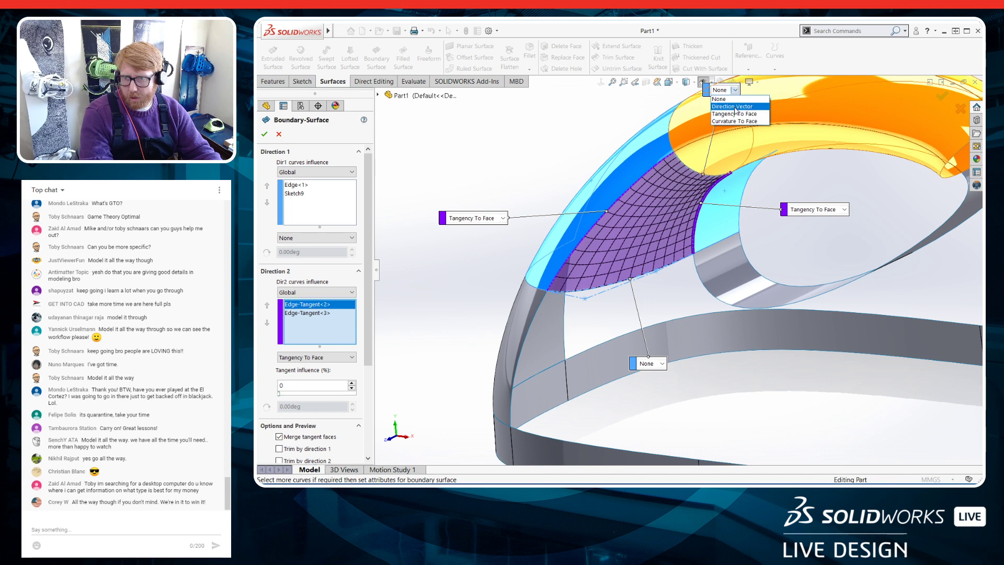
click(736, 116)
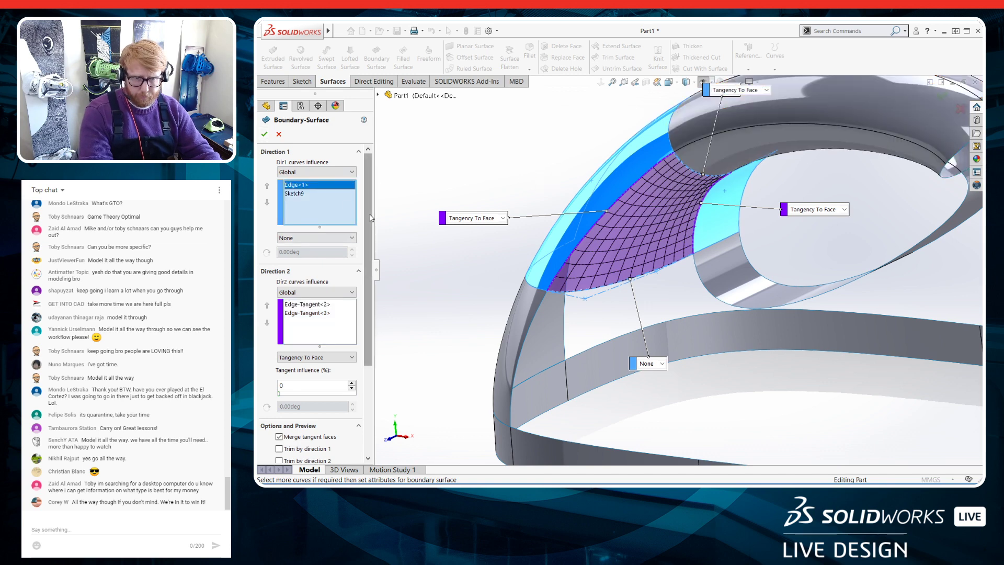
click(264, 134)
click(531, 172)
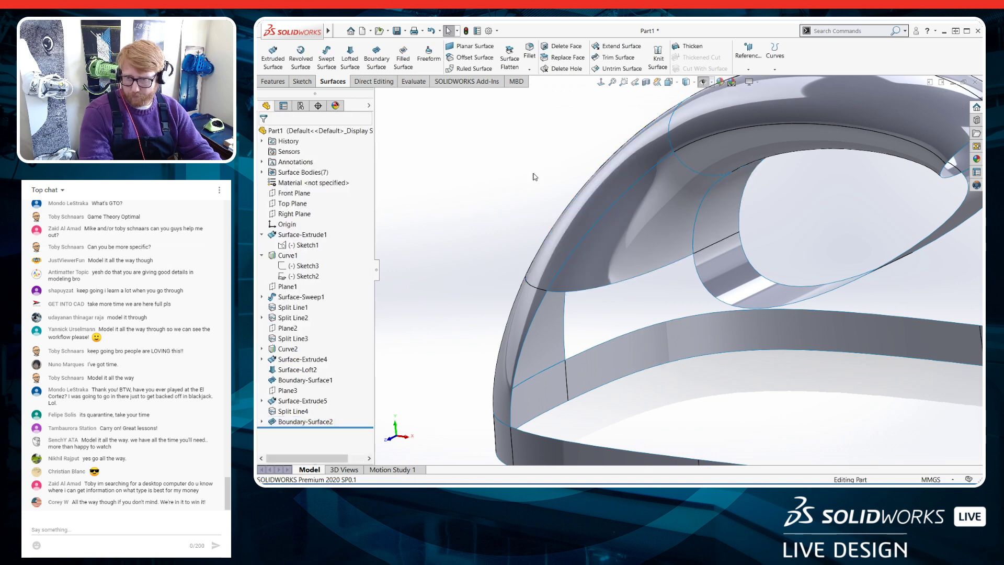
Select the Right Plane
scroll(535, 177, up, 4)
middle_drag(699, 257, 720, 312)
scroll(721, 313, down, 2)
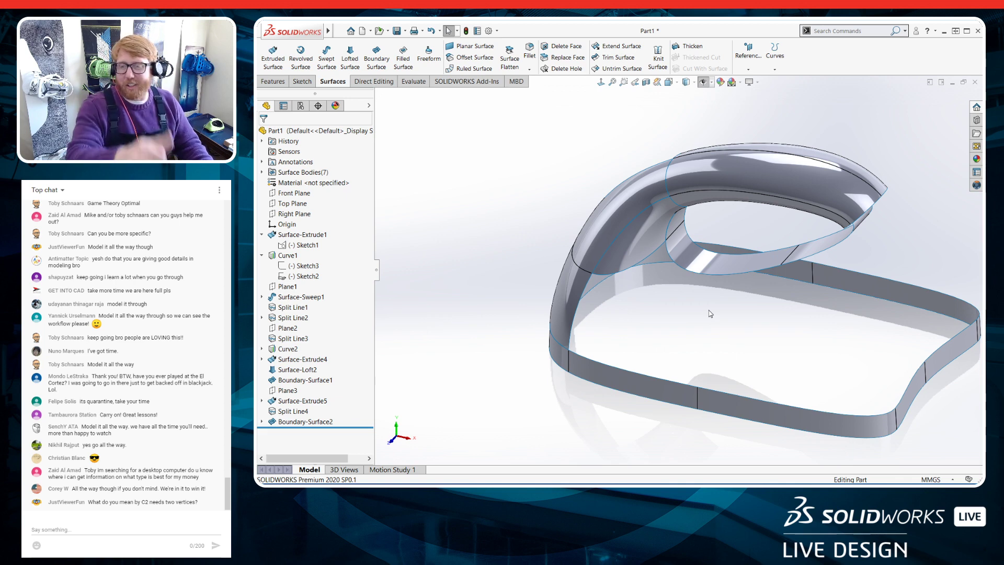
scroll(710, 314, up, 2)
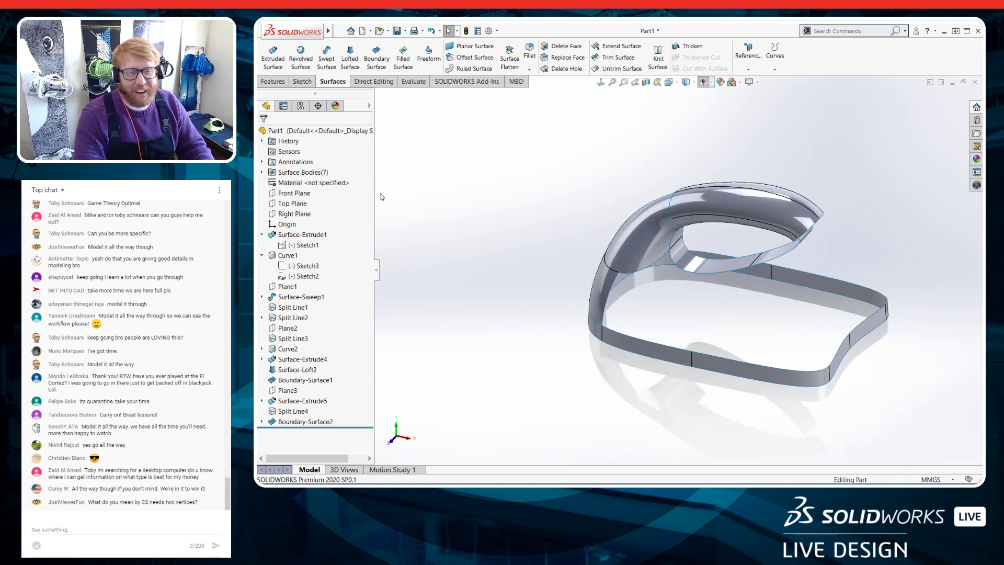
click(293, 214)
middle_drag(599, 343, 720, 306)
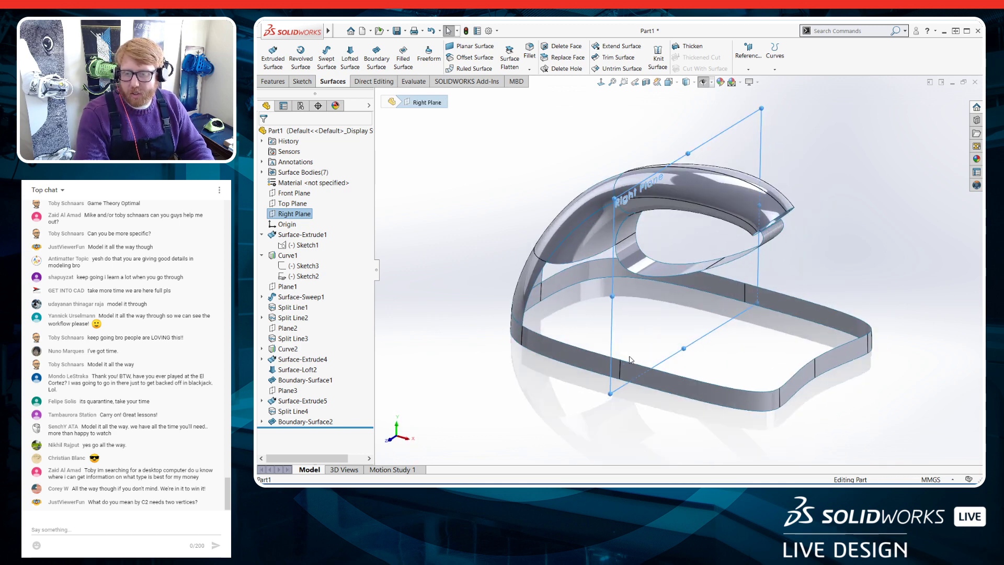
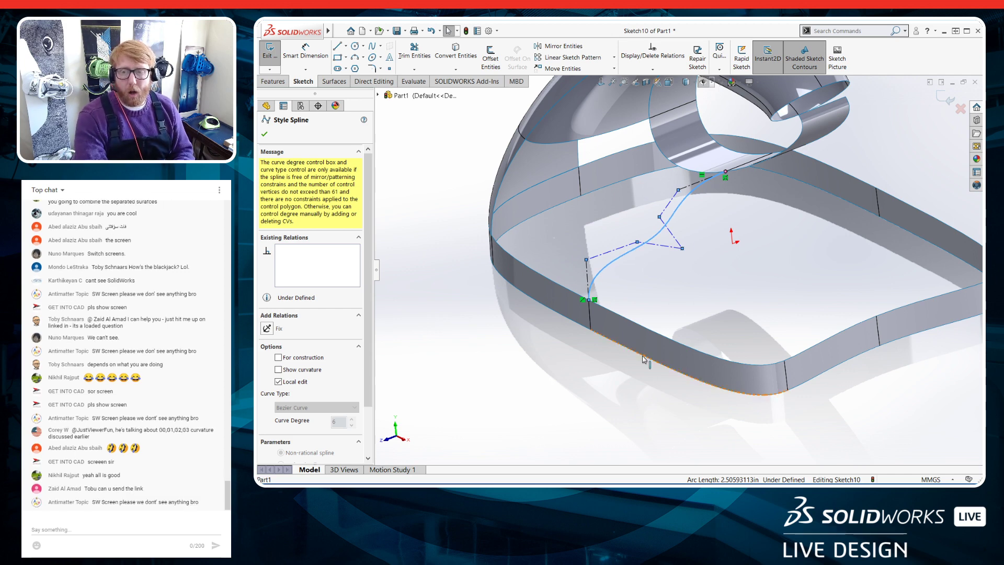
Finish the style spline sketch that connects the inner-opening strip to the base strip
scroll(668, 236, down, 3)
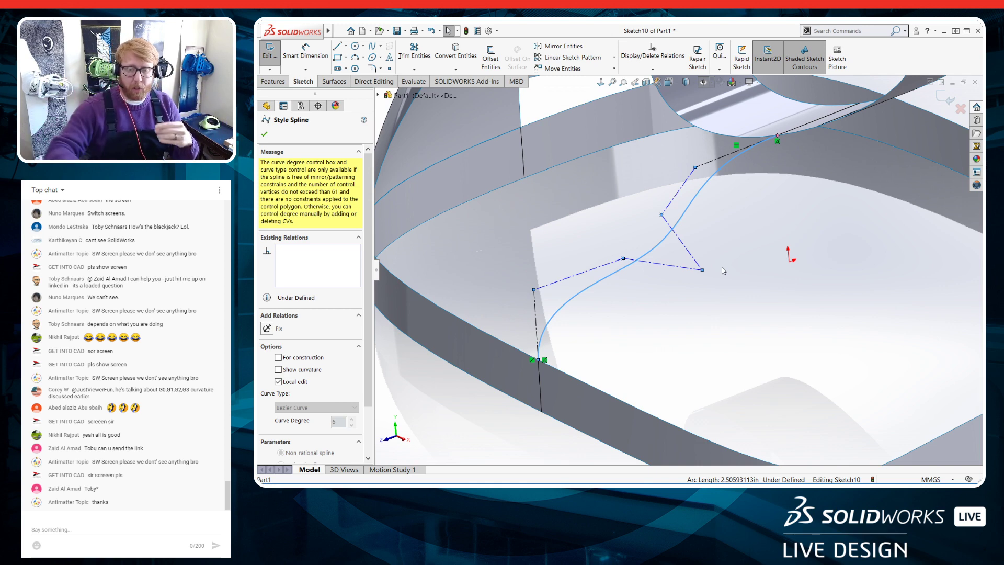
scroll(723, 270, up, 3)
middle_drag(723, 286, 837, 268)
scroll(839, 267, down, 2)
click(269, 52)
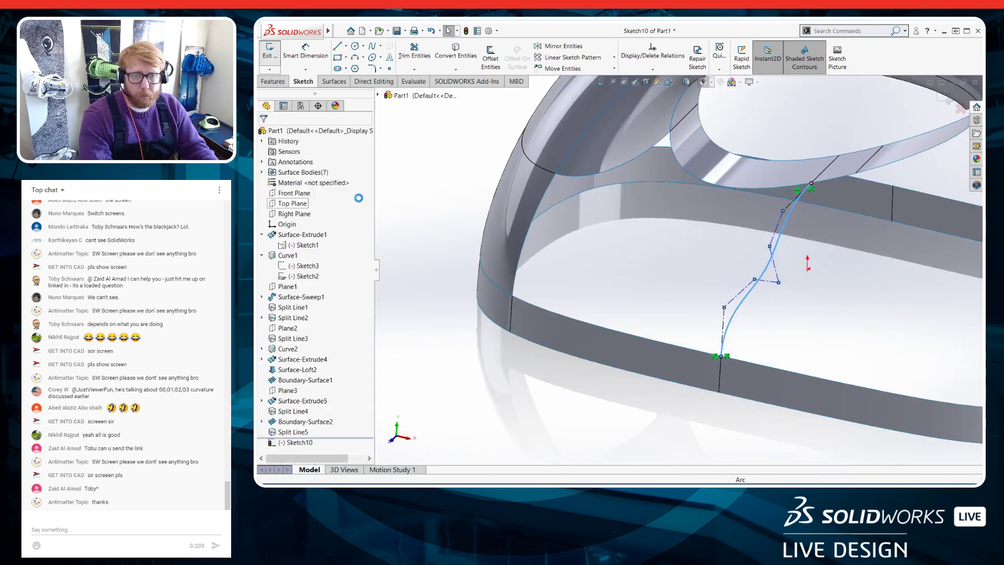
Turn on the display of the hidden sketches and curves in the whole model
click(334, 81)
mouse_move(694, 363)
middle_down()
mouse_move(725, 262)
mouse_move(762, 313)
middle_up()
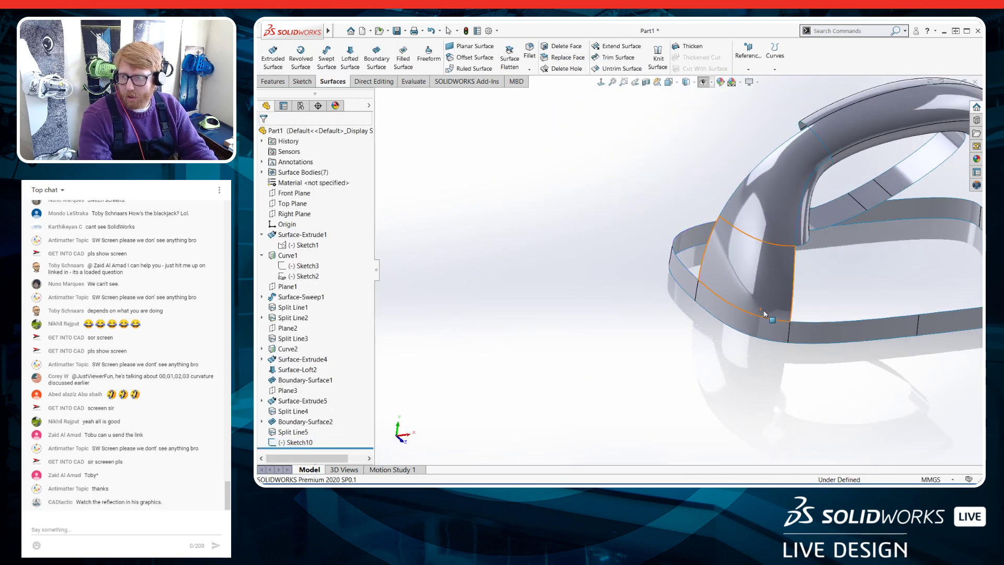
scroll(762, 313, up, 3)
click(880, 232)
key(f)
click(704, 82)
mouse_move(722, 355)
middle_down()
mouse_move(706, 335)
mouse_move(723, 335)
middle_up()
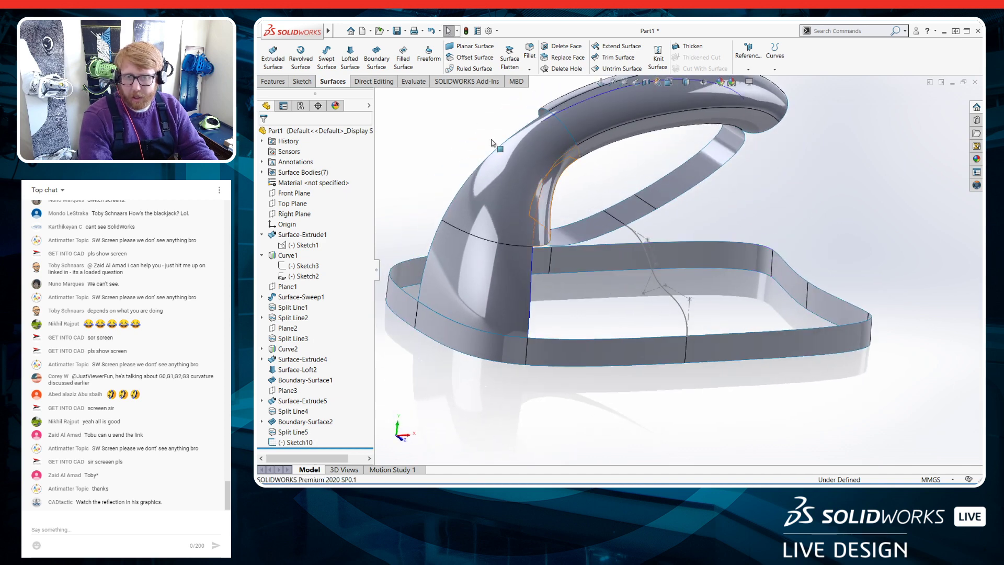
Start a surface loft with the opening-strip and base-strip edges as profiles and the style spline sketch as guide curve
click(350, 57)
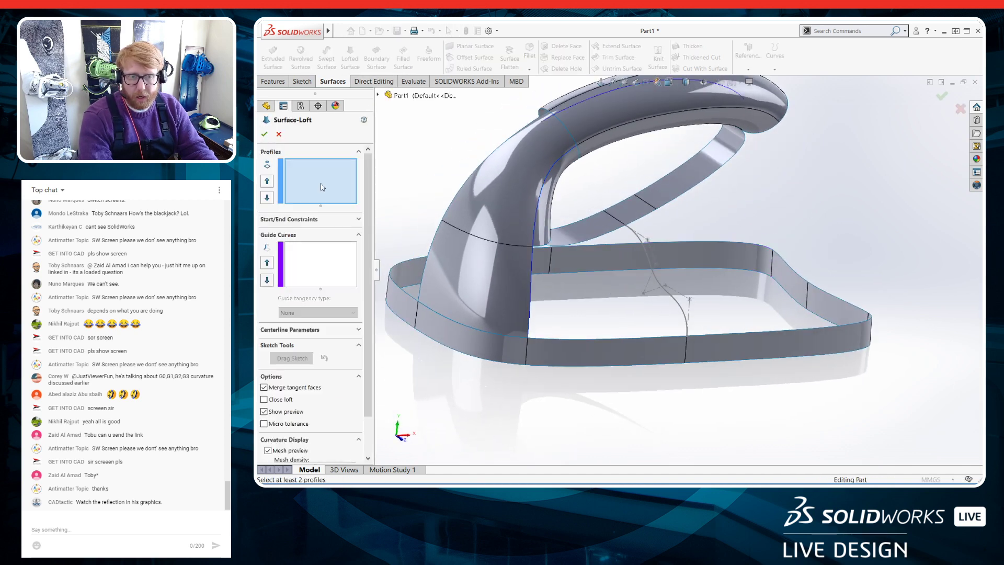
click(639, 220)
click(711, 337)
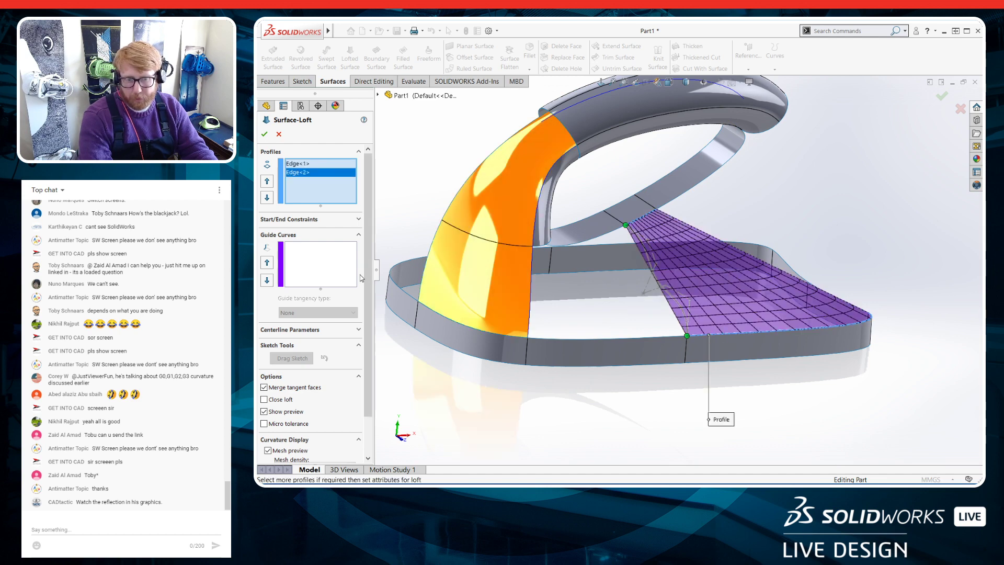
click(341, 271)
click(650, 262)
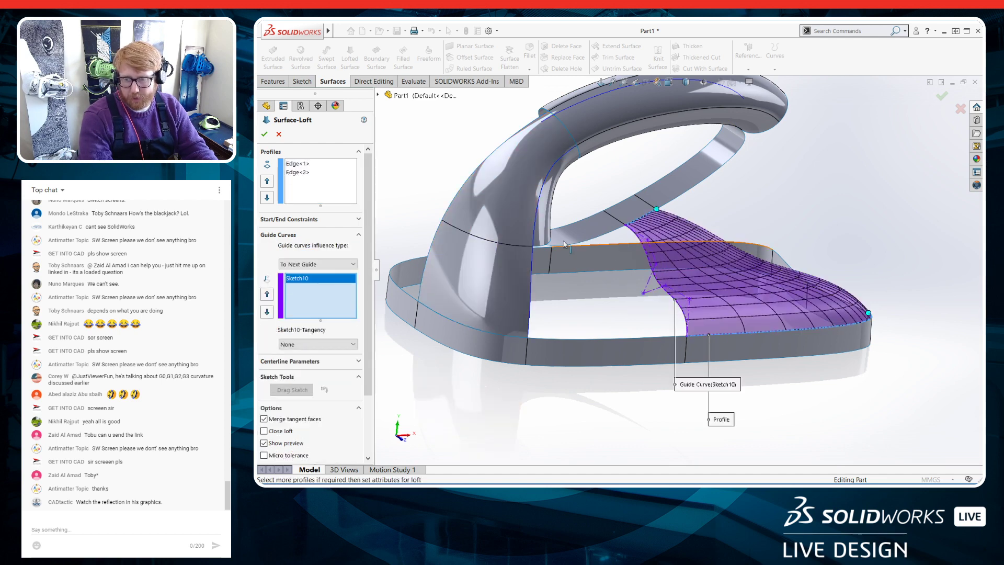
Set the loft's start and end constraints to Tangency To Face and create the surface
click(314, 220)
click(318, 244)
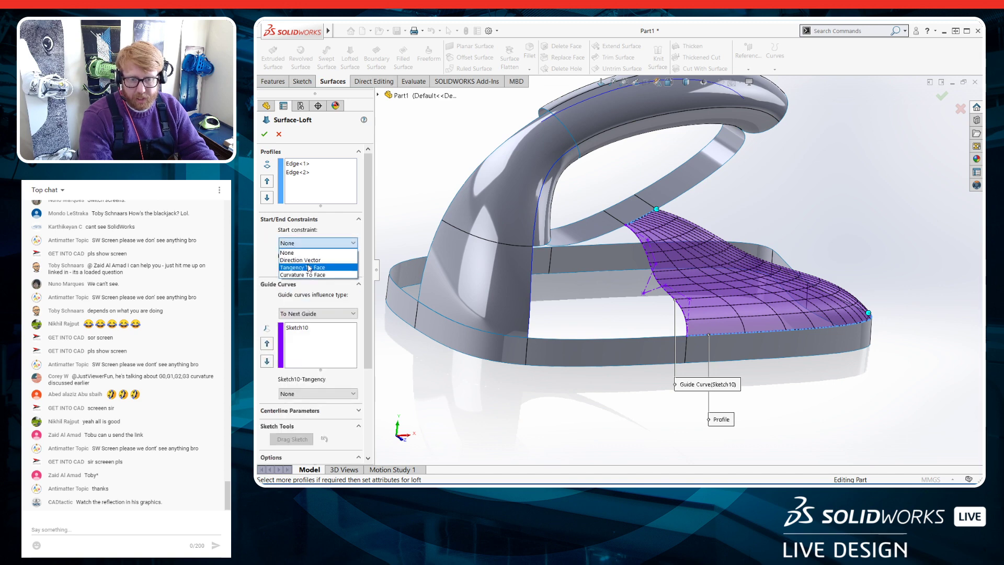
click(312, 271)
click(310, 294)
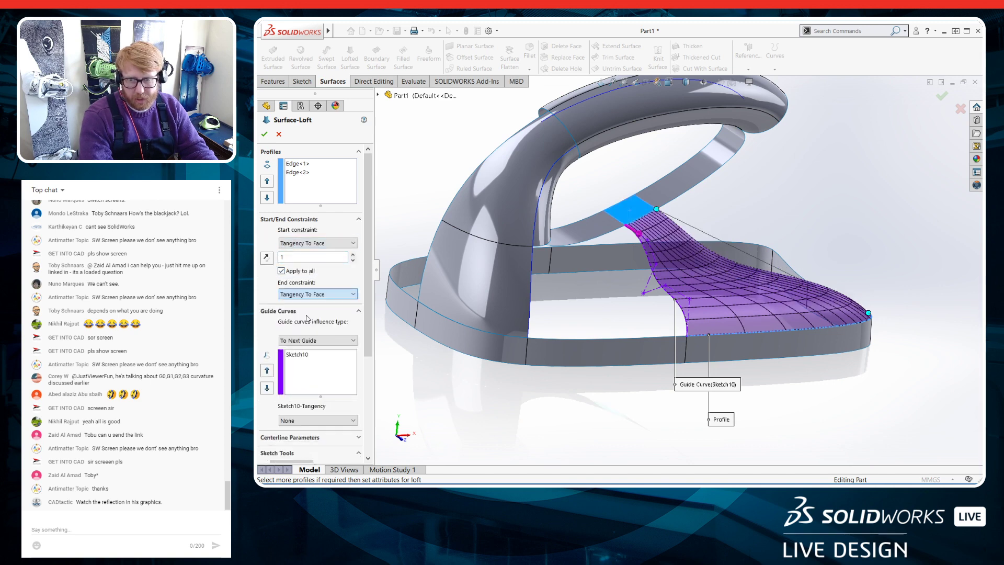
click(303, 321)
click(264, 135)
click(576, 362)
middle_drag(577, 362, 688, 367)
click(652, 373)
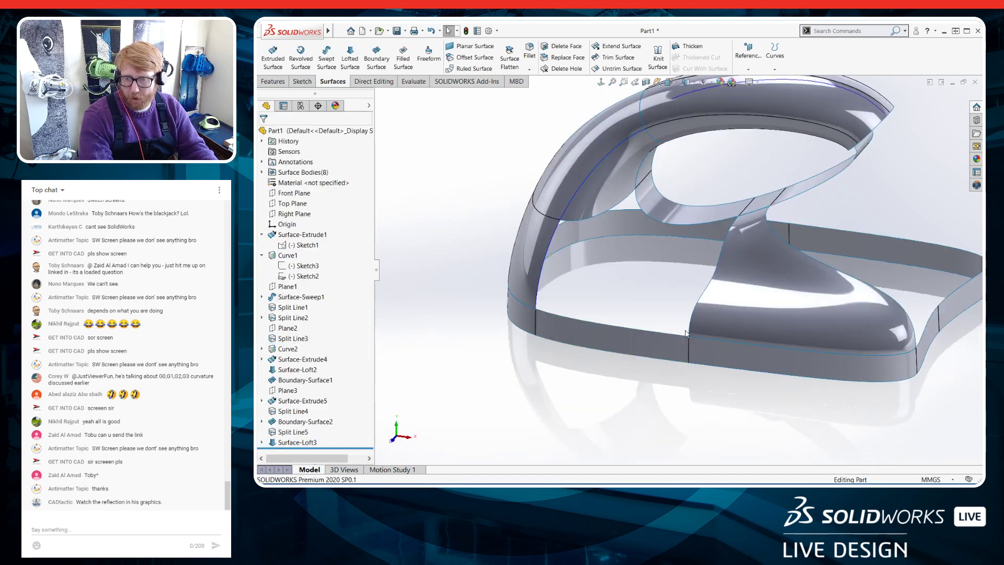
Start a filled surface and select the base strip's upper edge between arm and loft as the first patch boundary
scroll(671, 282, down, 5)
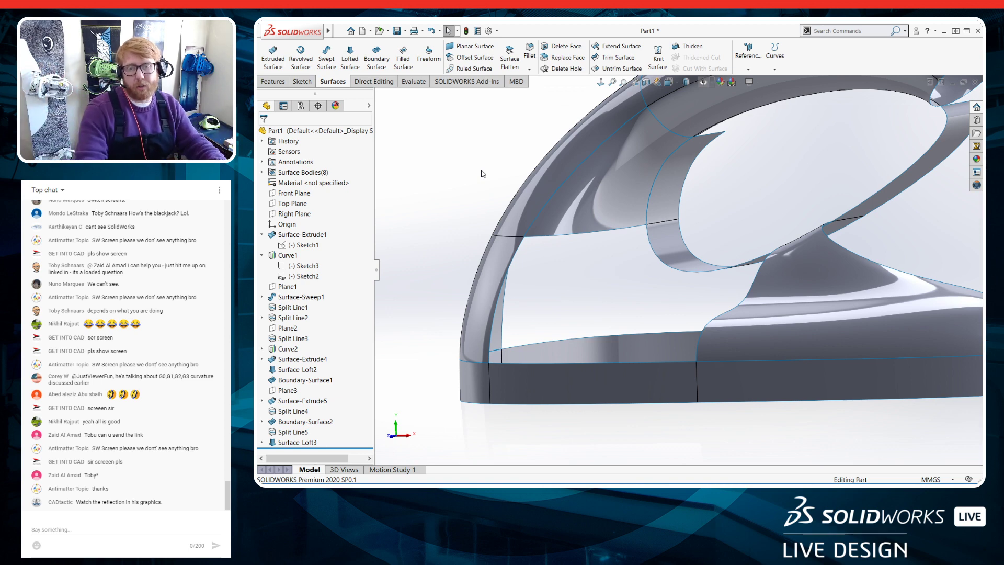
scroll(482, 171, up, 1)
mouse_move(660, 289)
middle_down()
mouse_move(662, 324)
mouse_move(668, 299)
middle_up()
scroll(669, 327, down, 2)
scroll(670, 325, up, 2)
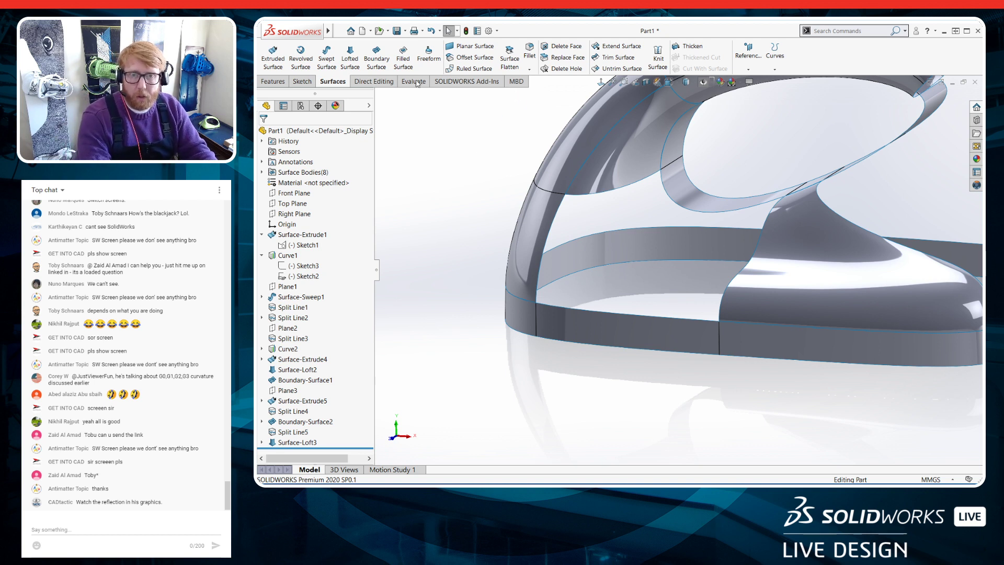
click(407, 64)
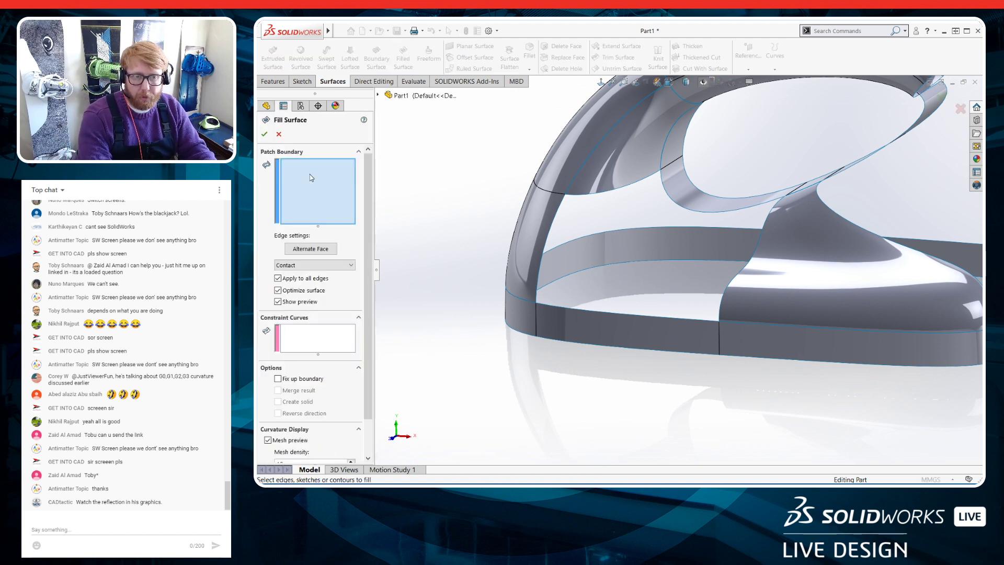
scroll(656, 271, down, 3)
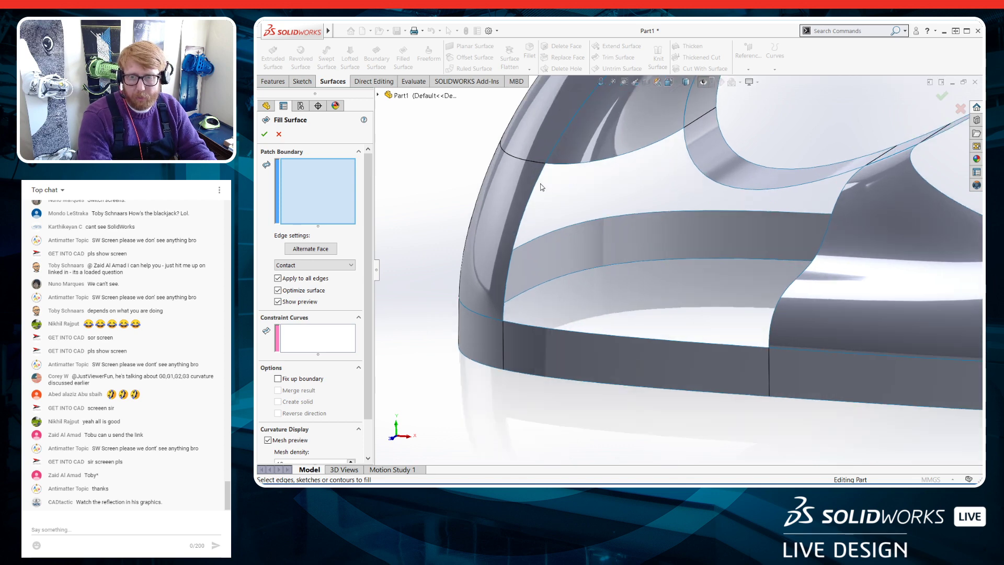
click(554, 328)
Add the edges of the arm, the boundary surface, the opening strip and the loft to the patch boundary, closing the gap
scroll(680, 324, up, 3)
middle_drag(706, 303, 724, 320)
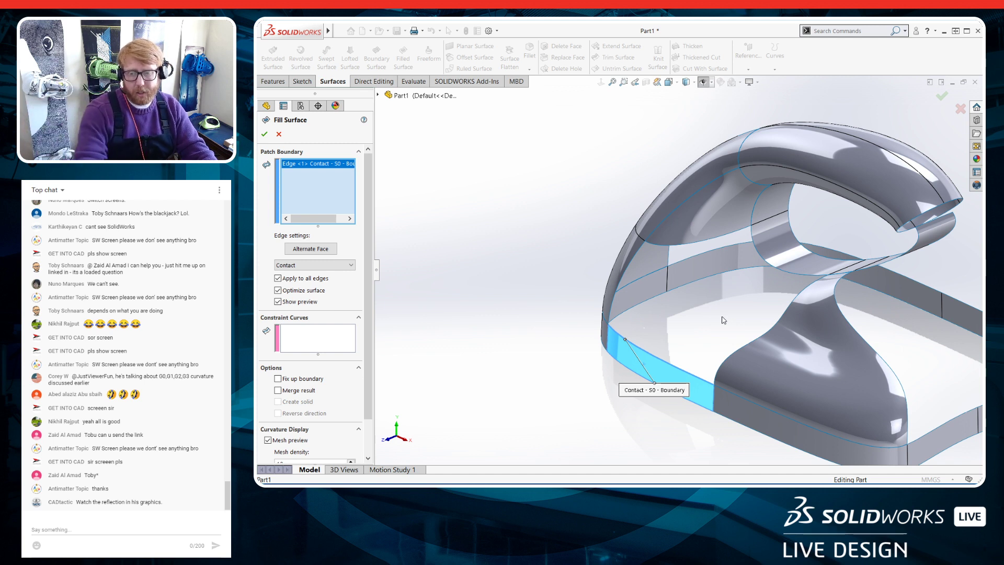
scroll(724, 309, down, 2)
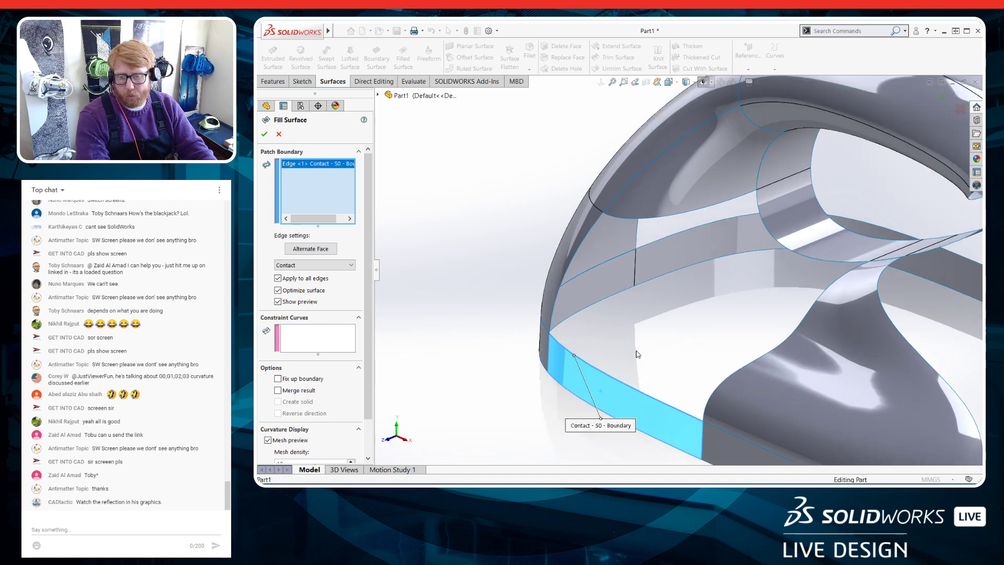
click(585, 239)
click(620, 219)
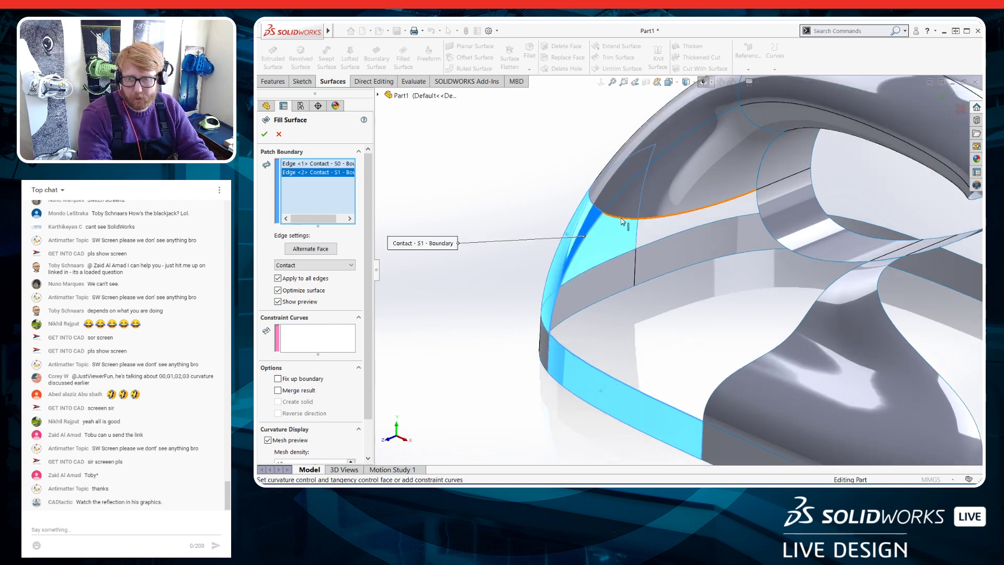
click(768, 229)
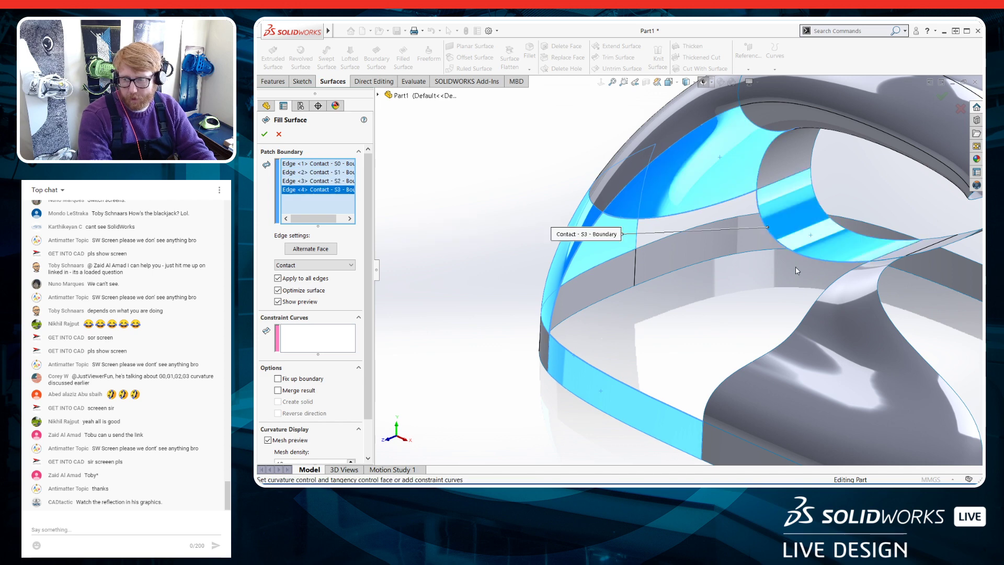
click(822, 298)
middle_drag(670, 391, 620, 291)
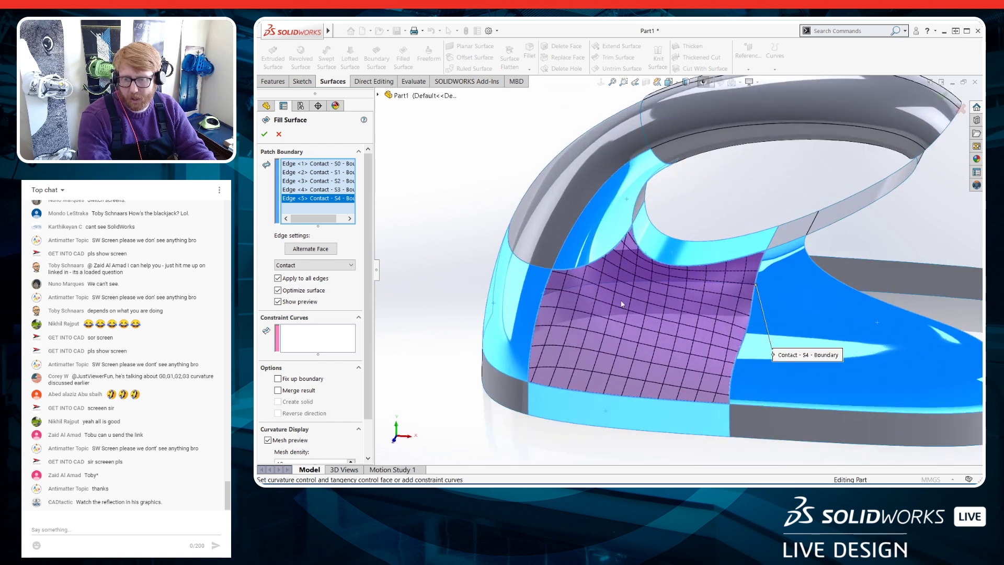
Turn off Optimize surface for the filled surface and set the curvature control of all patch edges to Tangent
click(278, 292)
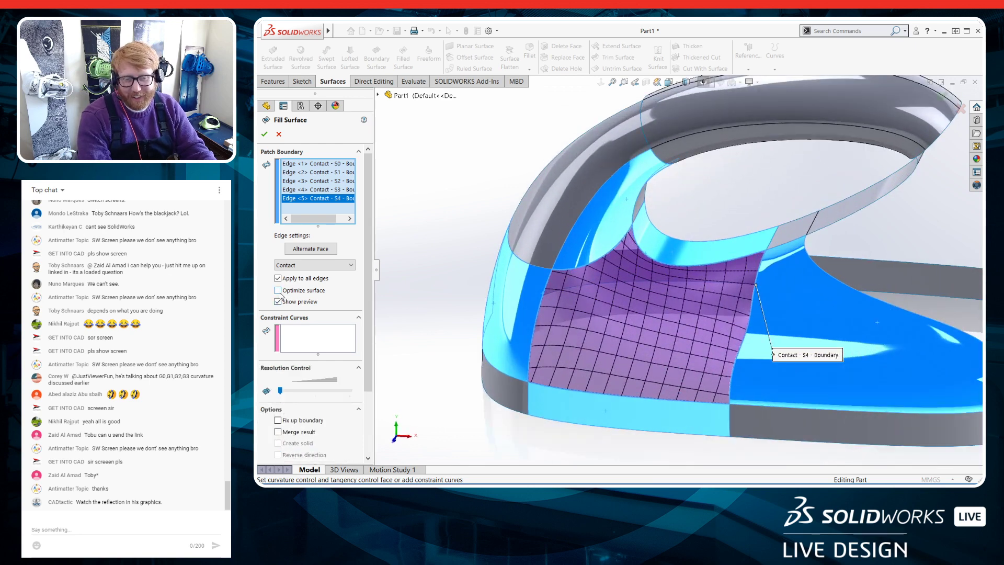
click(279, 293)
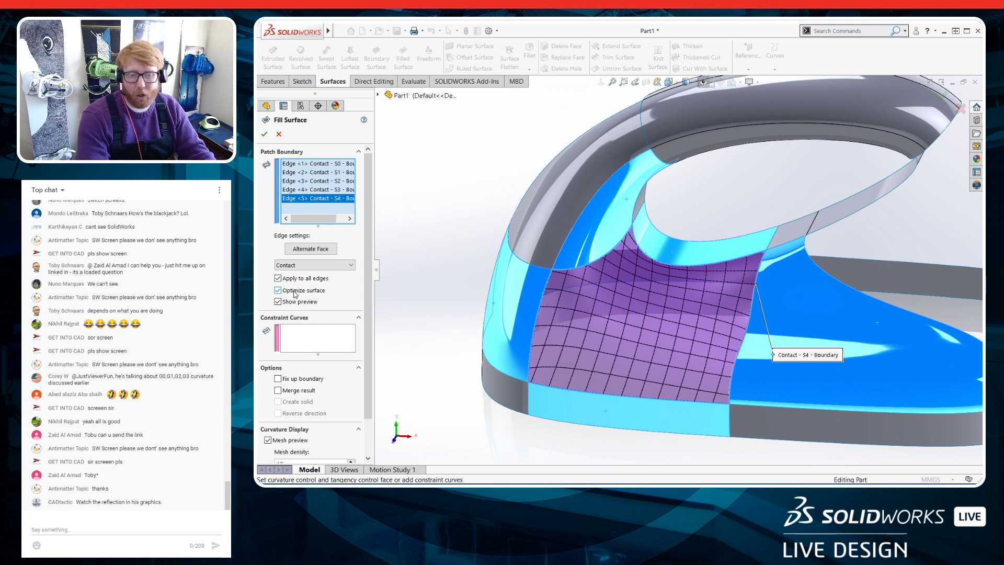
click(295, 292)
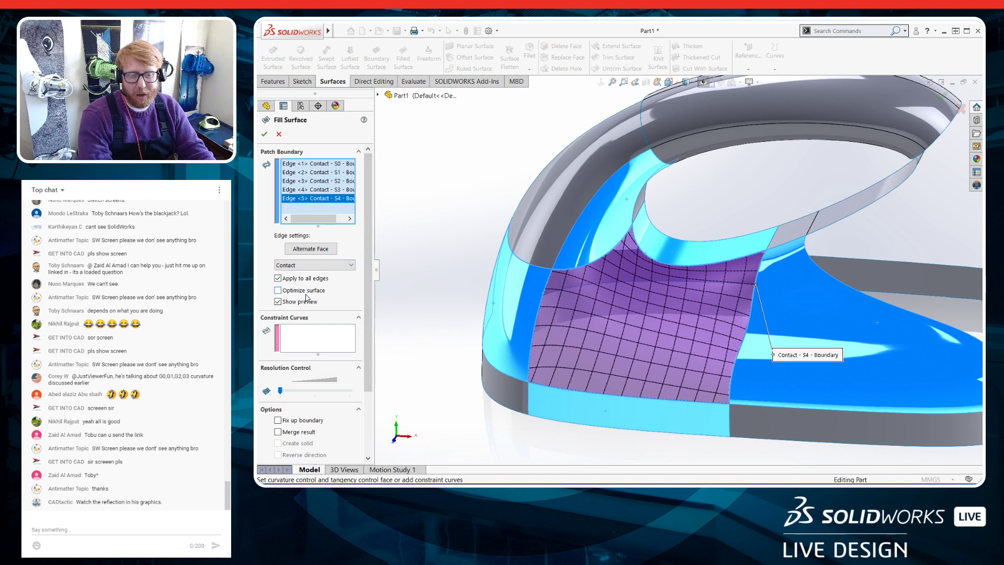
click(278, 279)
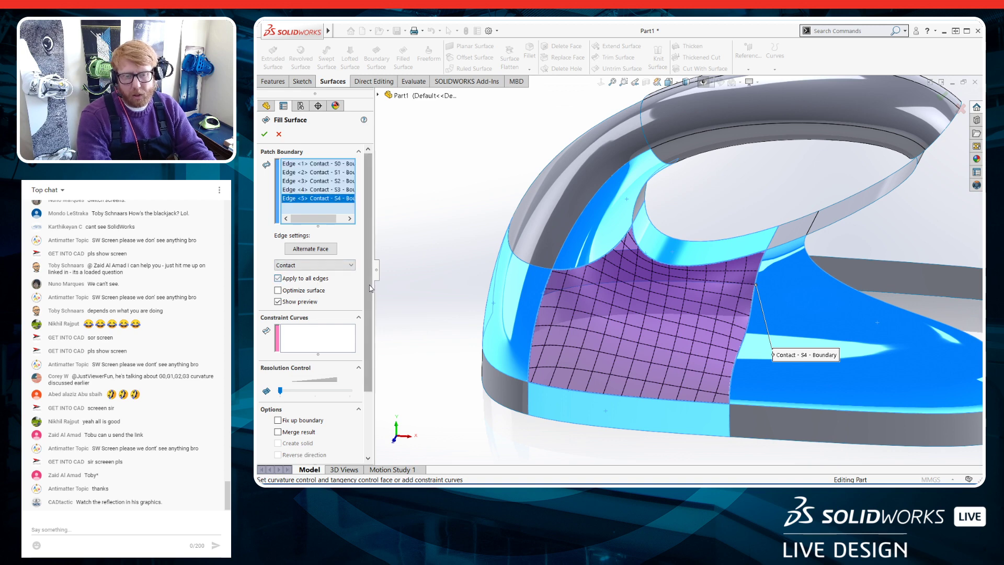
click(327, 265)
click(332, 282)
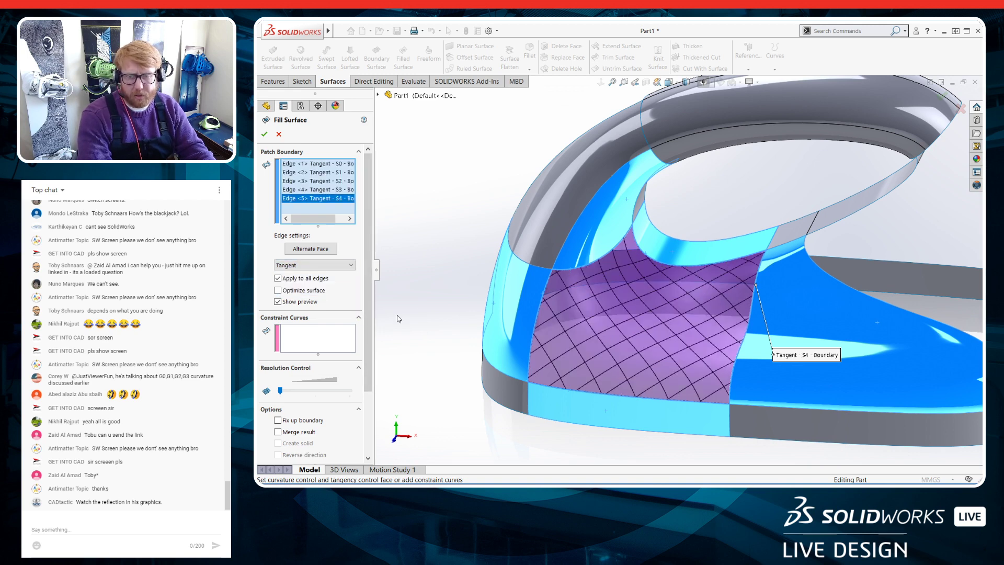
Preview zebra stripes on the patch and create the filled surface
middle_drag(419, 332, 437, 362)
scroll(368, 209, down, 3)
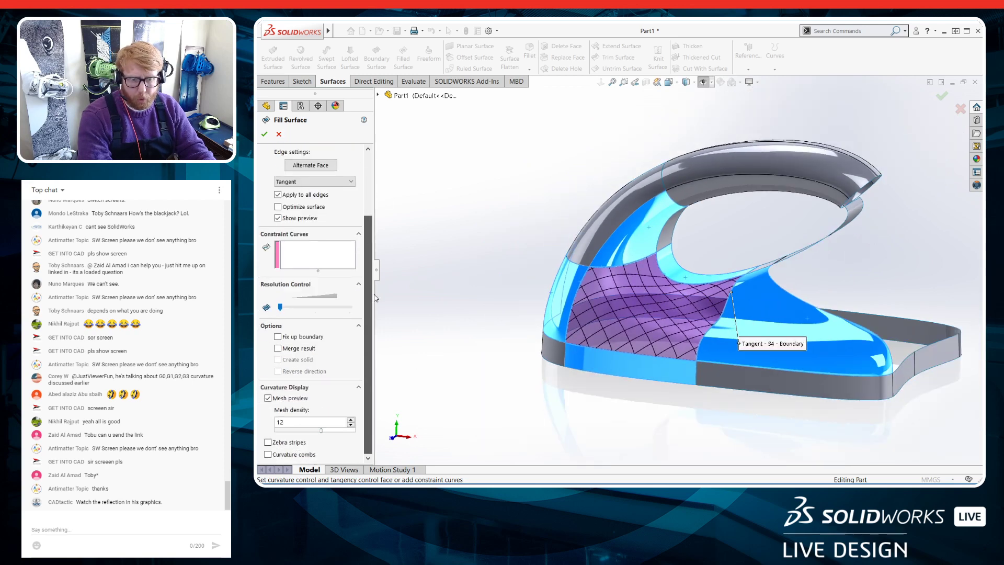
click(268, 442)
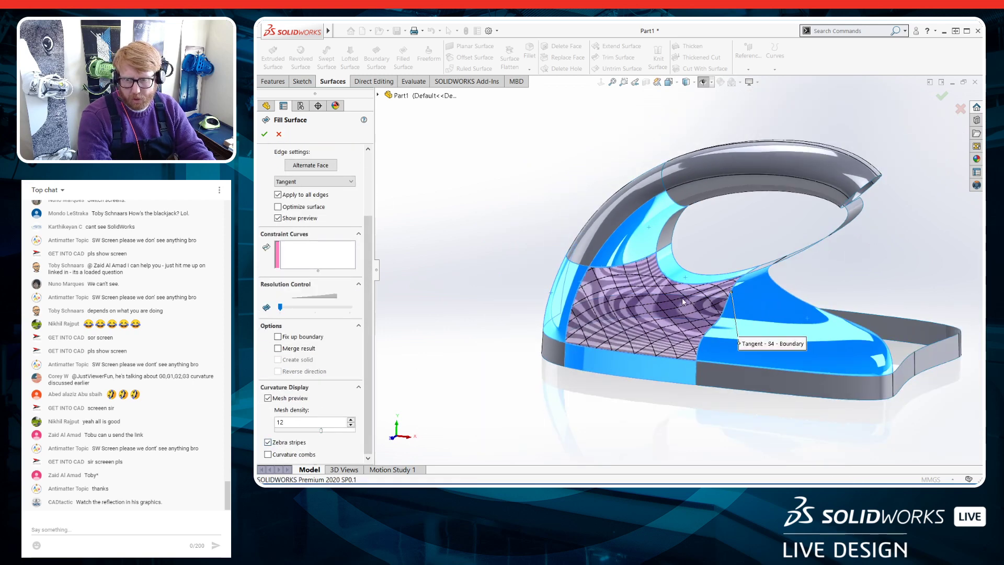
scroll(682, 297, down, 5)
click(264, 134)
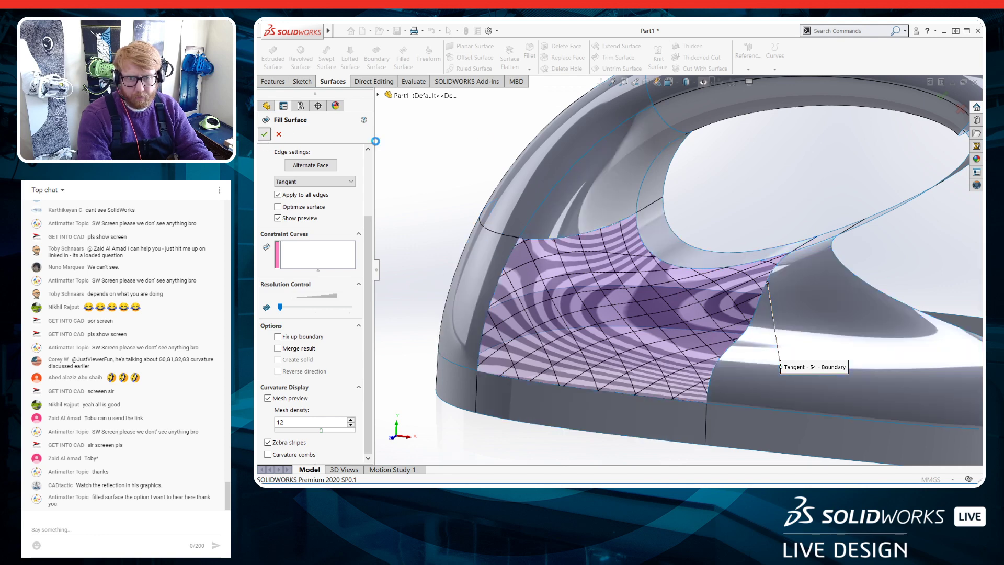
Display horizontal zebra stripes on the whole model to examine the continuity across the filled surface's edges
click(413, 81)
click(663, 58)
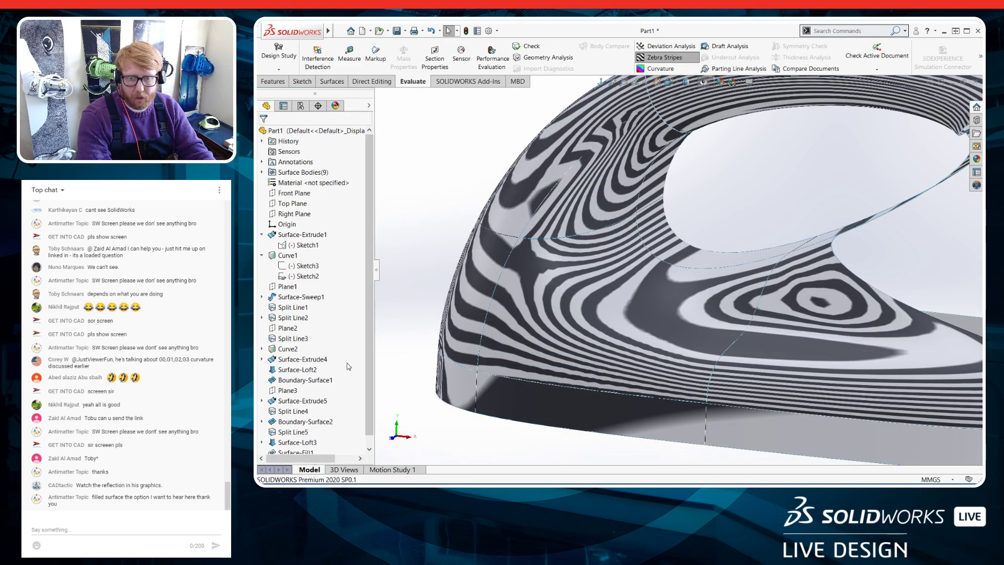
drag(370, 358, 371, 414)
click(667, 57)
click(668, 58)
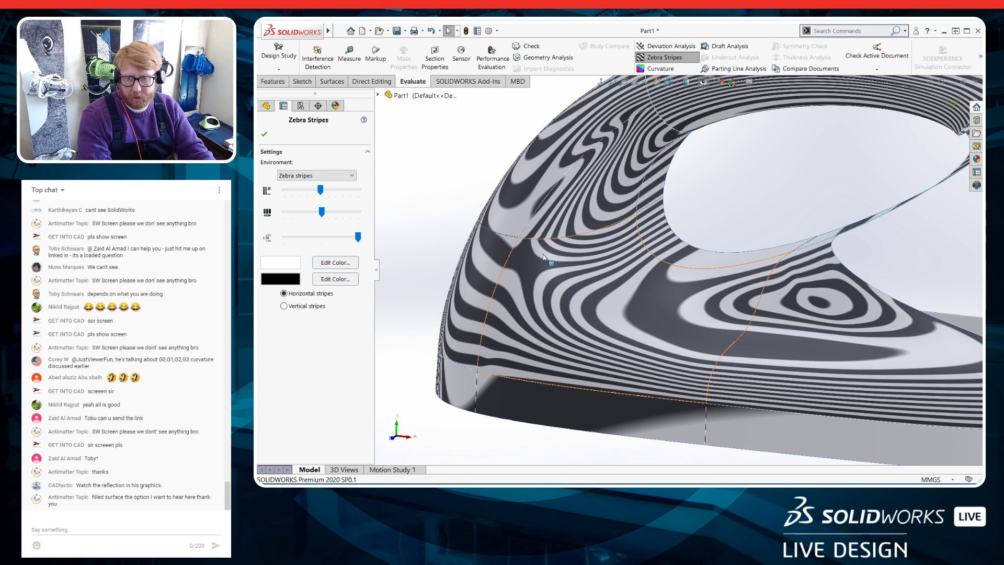
click(264, 134)
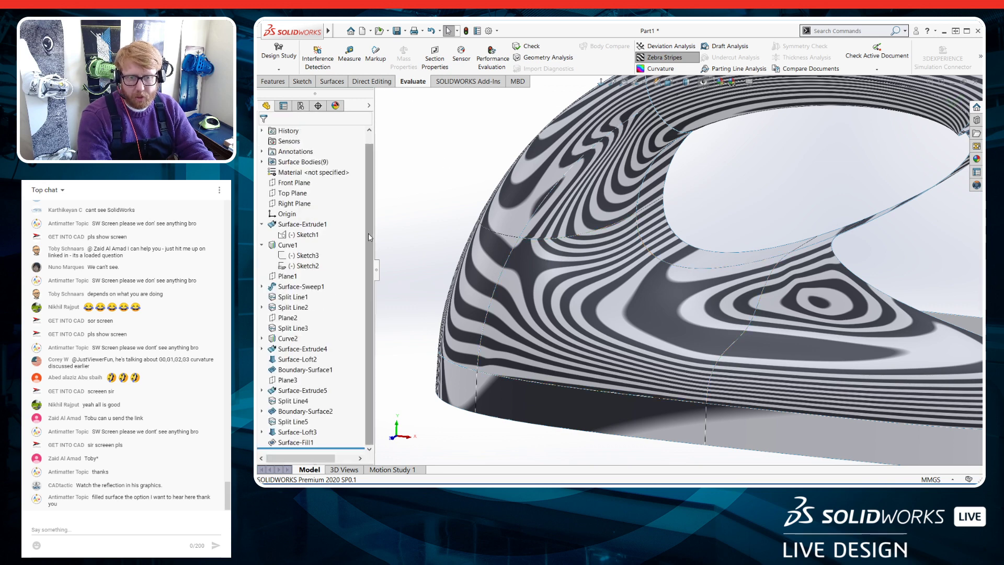
Reopen the filled surface for editing and select its patch edge shared with the arm's boundary surface
click(296, 443)
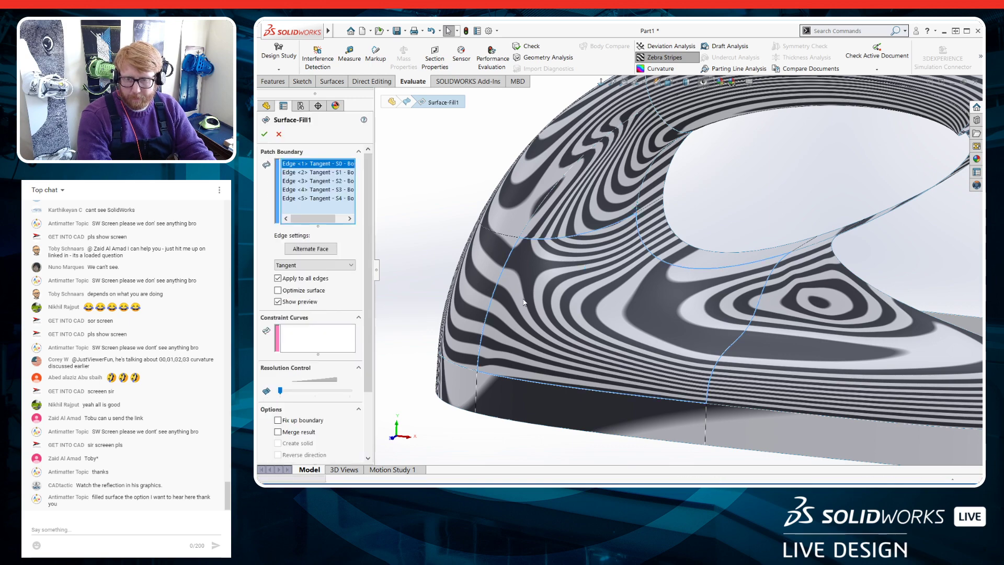
scroll(659, 352, down, 1)
scroll(659, 353, down, 1)
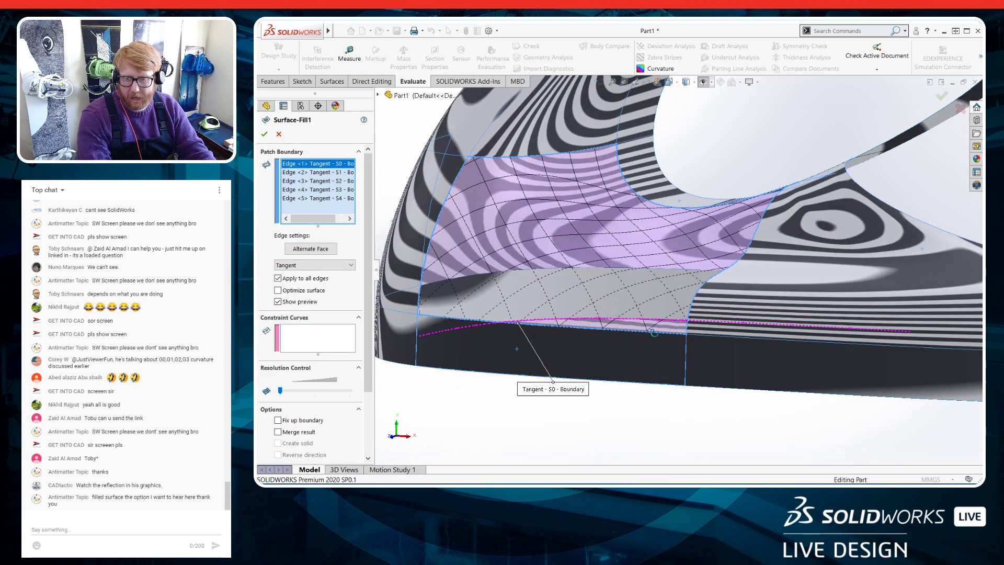
scroll(579, 246, down, 2)
middle_drag(582, 228, 597, 205)
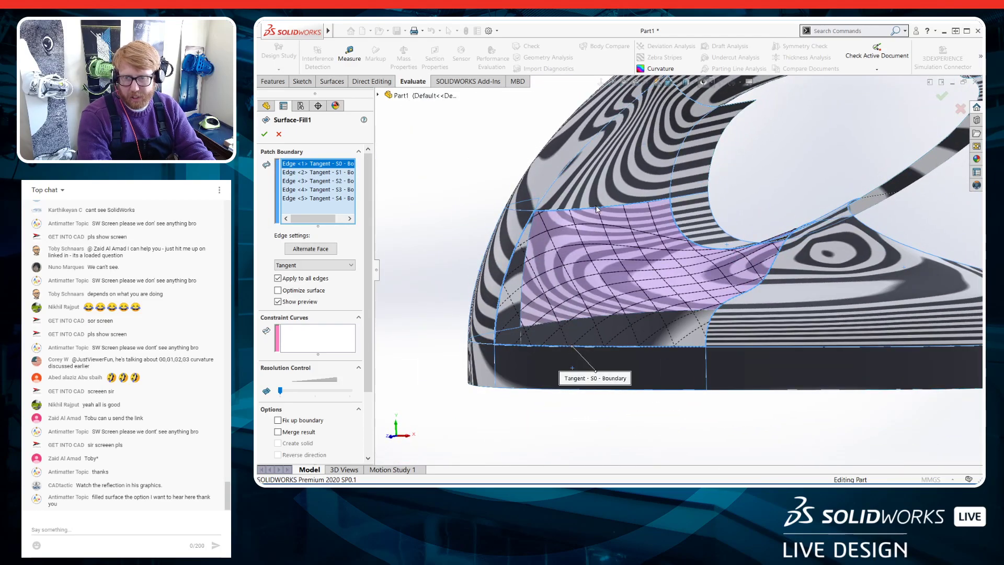
click(324, 181)
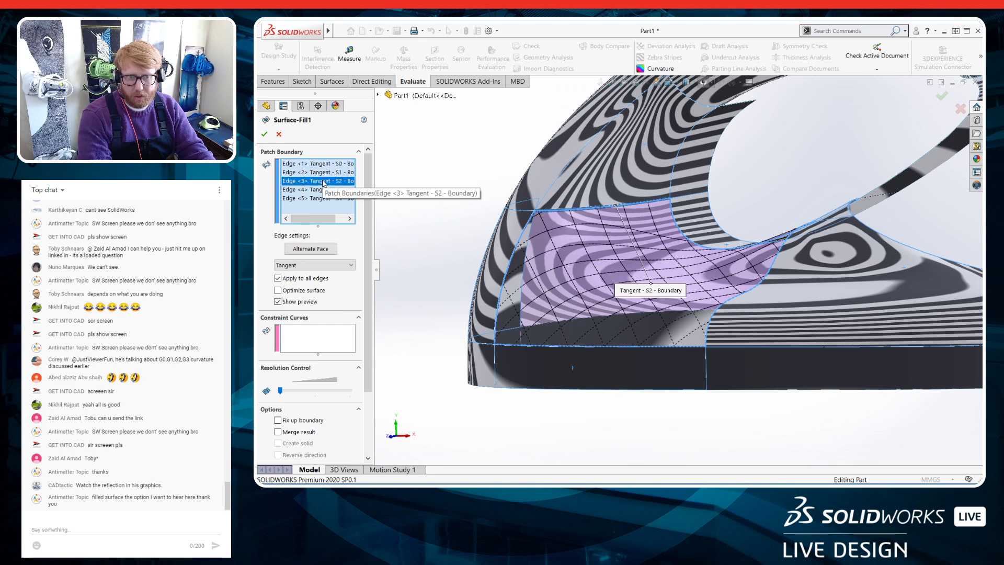
Try the Curvature and Contact conditions on all patch edges and set them back to Tangent
click(319, 266)
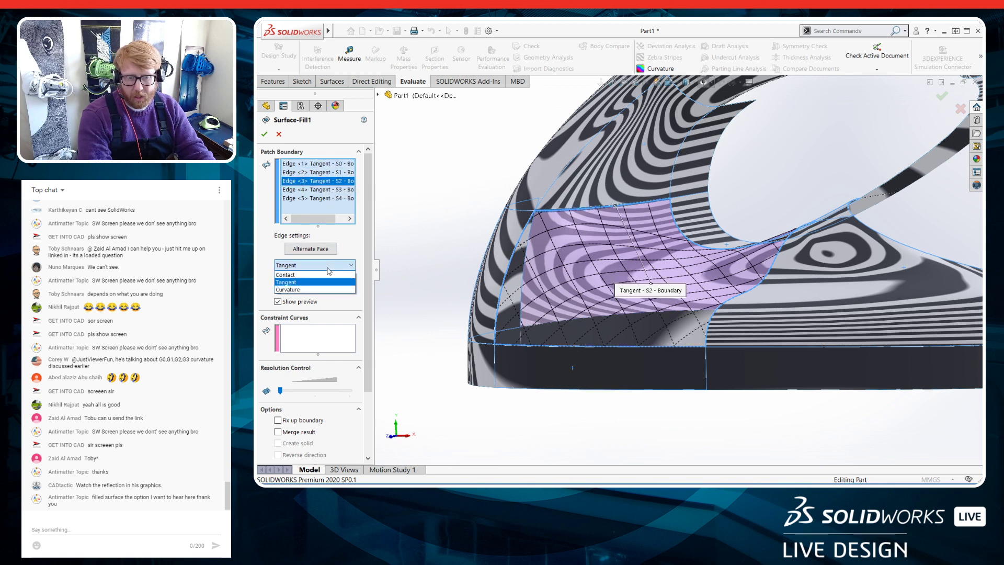
click(323, 288)
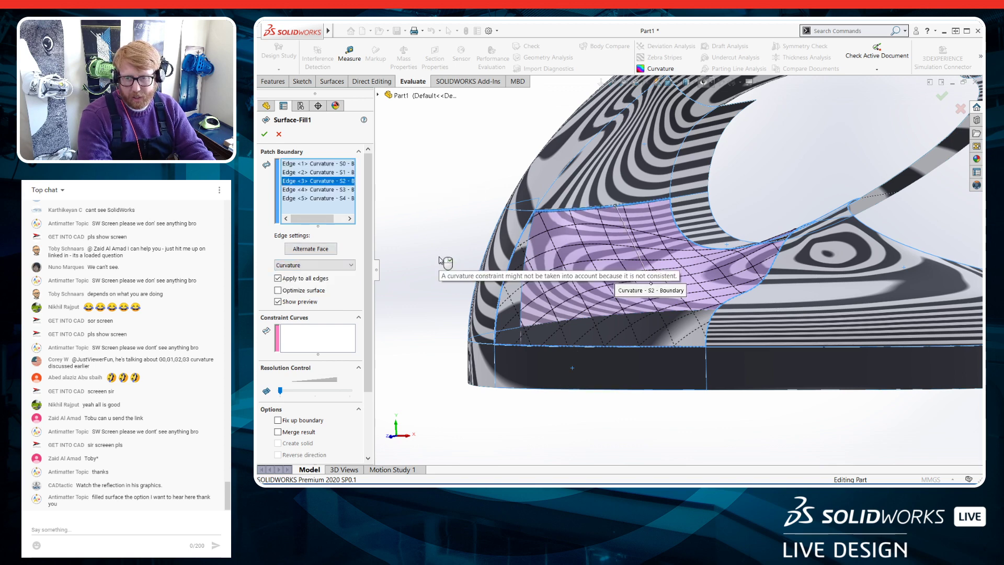
click(319, 265)
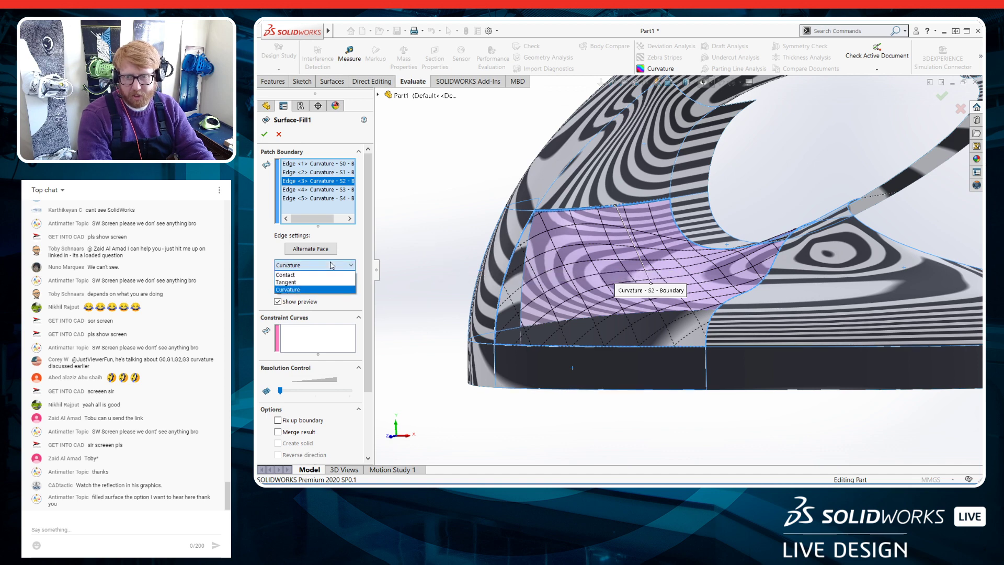
click(325, 273)
click(319, 266)
click(317, 281)
Turn off Apply to all edges, set only the edge bordering the arm's boundary surface to Curvature, and accept the filled surface
click(278, 279)
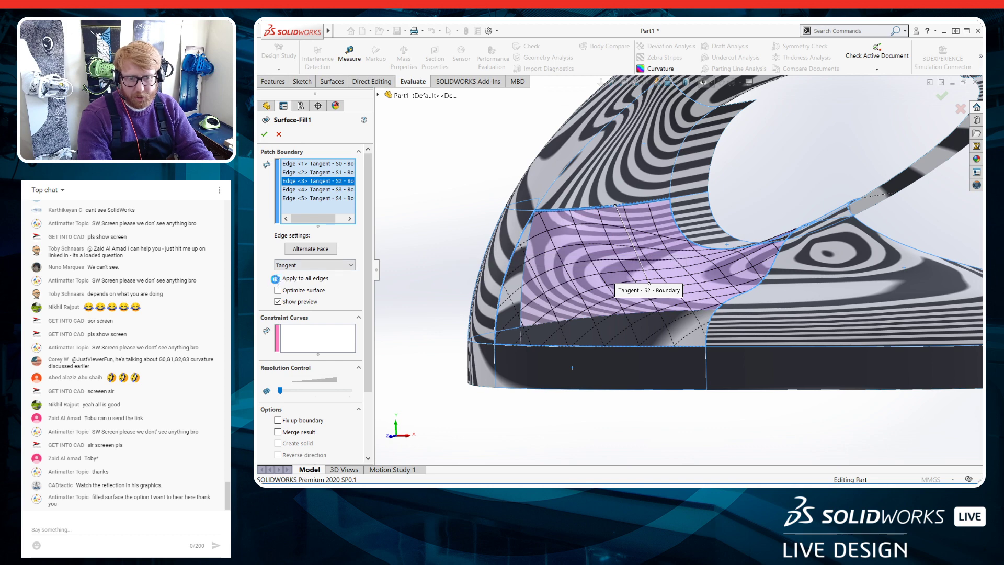
click(319, 265)
click(323, 288)
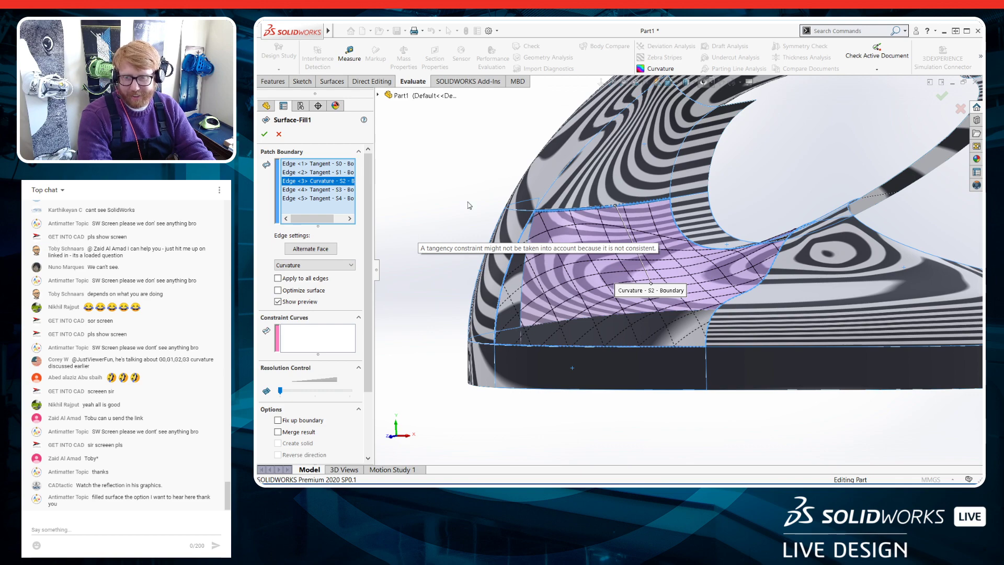
middle_drag(448, 306, 437, 294)
scroll(651, 264, down, 5)
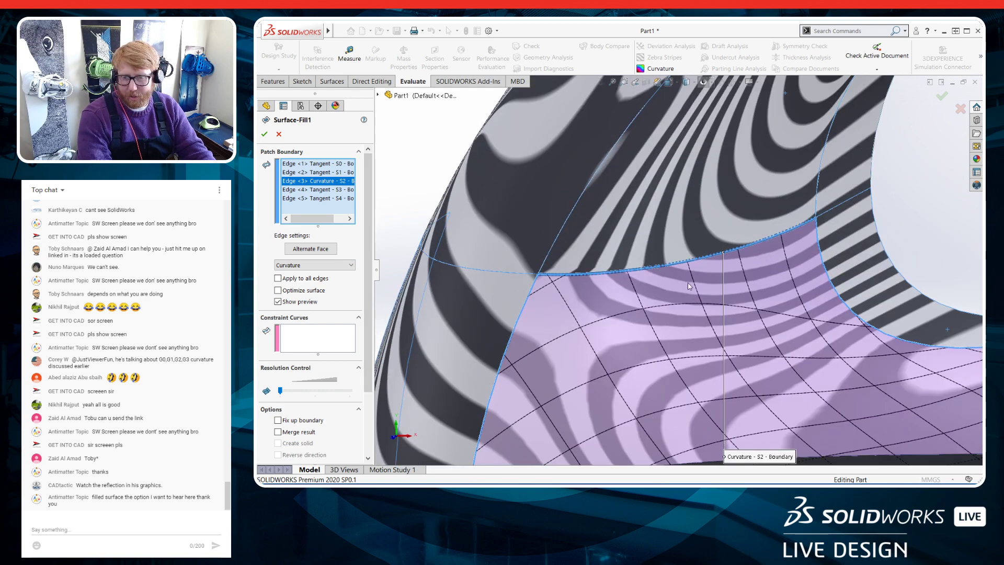
scroll(673, 329, down, 4)
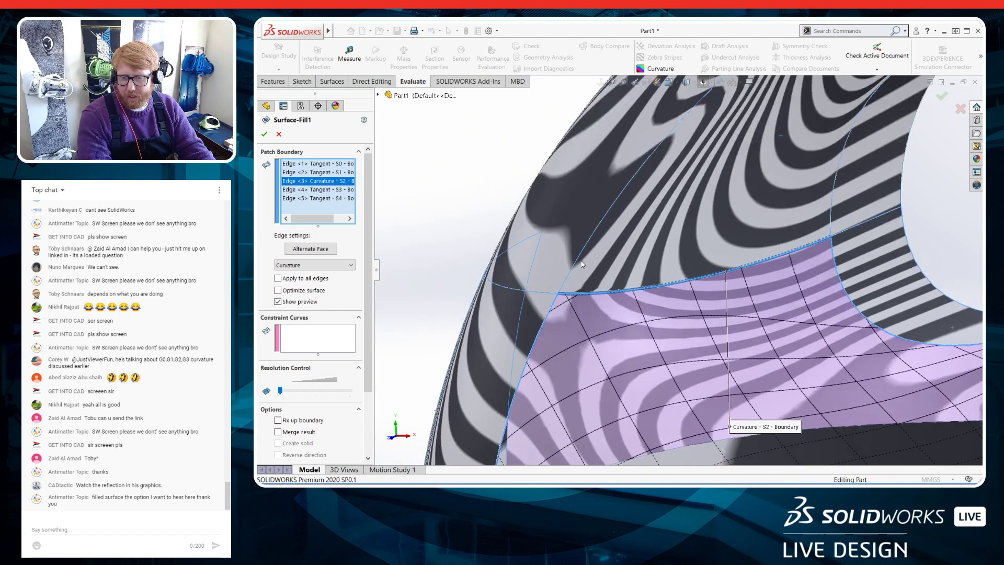
scroll(602, 337, up, 8)
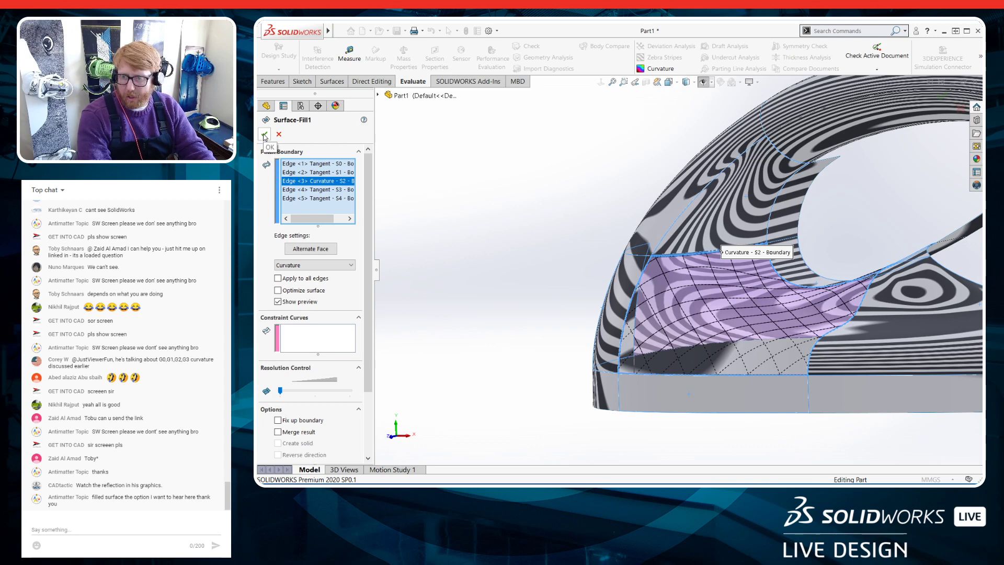
key(Return)
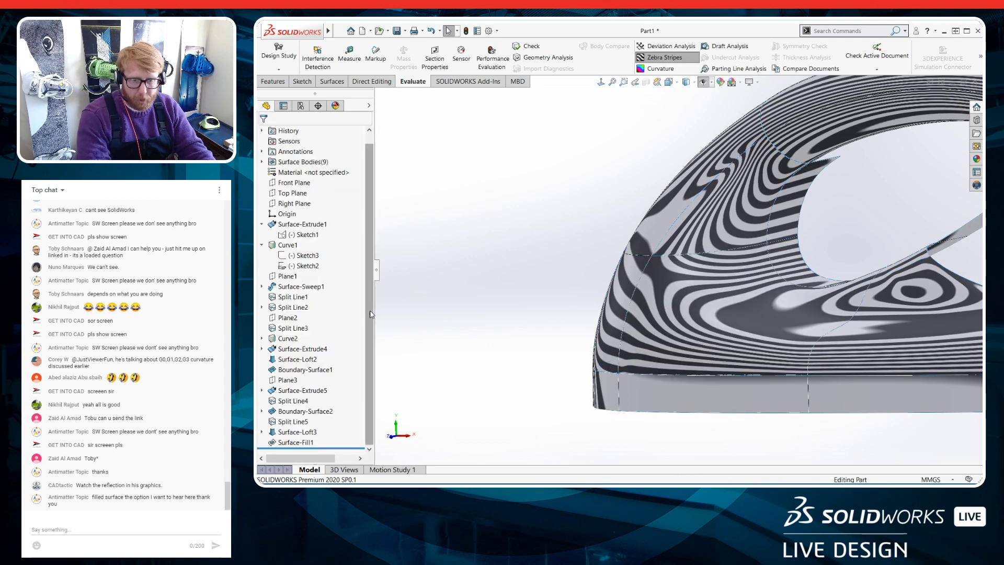
Edit the boundary surface below the handle and set its upper Direction 1 edge to Tangency To Face
click(293, 411)
right_click(293, 411)
click(308, 271)
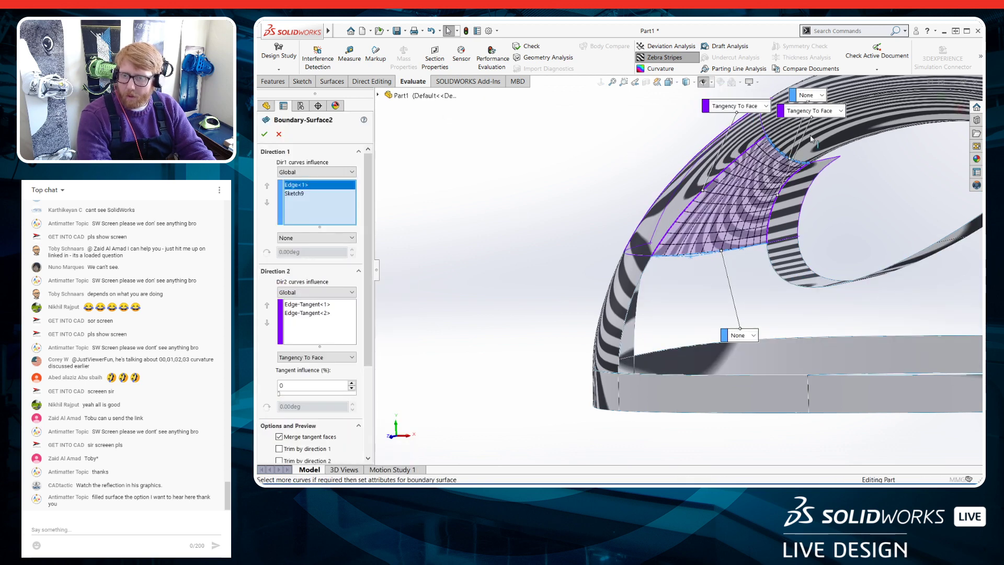
scroll(831, 177, down, 3)
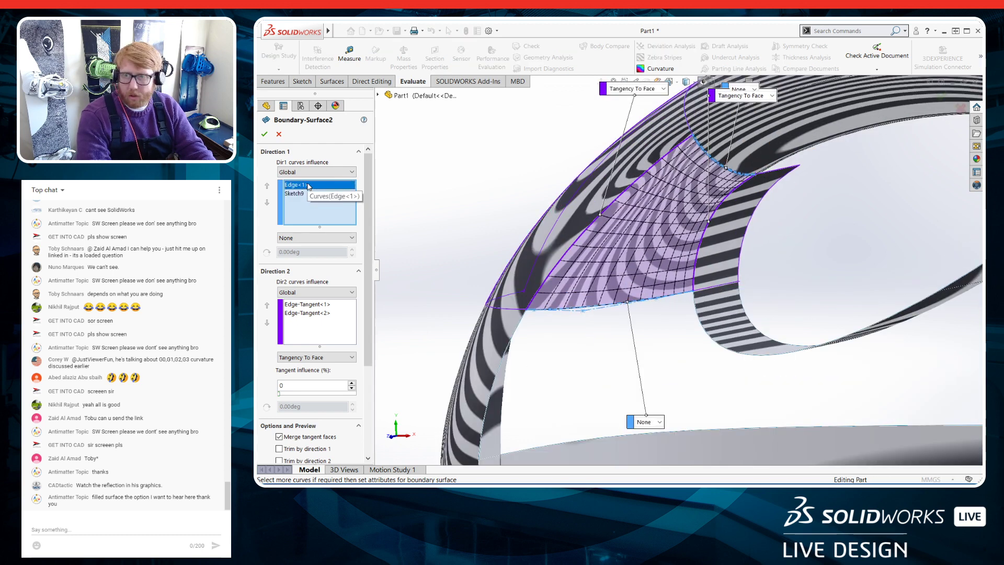
scroll(799, 204, up, 2)
drag(727, 151, 814, 206)
click(741, 147)
click(740, 170)
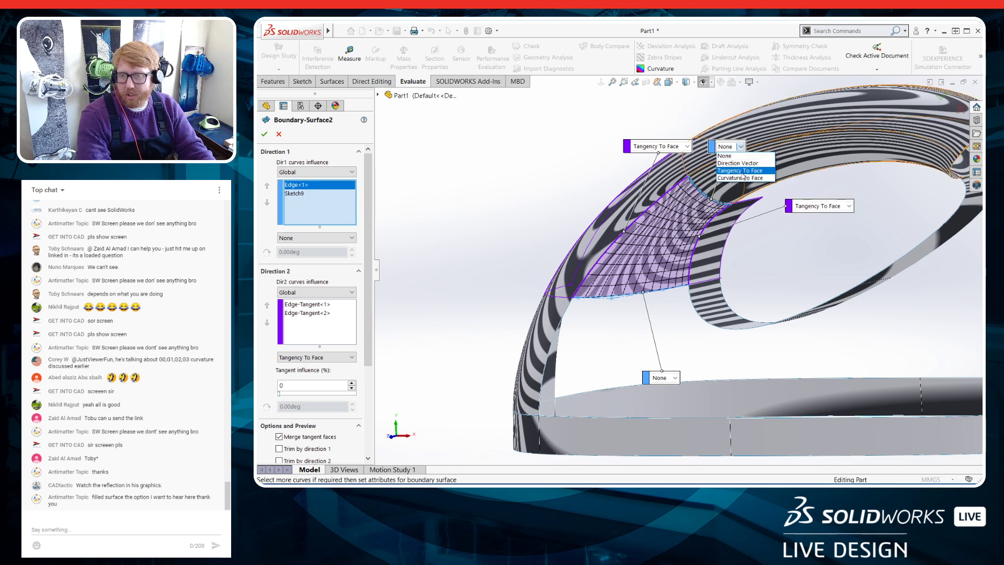
Set the Direction 1 tangent influence to 42% and accept the boundary surface
scroll(524, 251, down, 2)
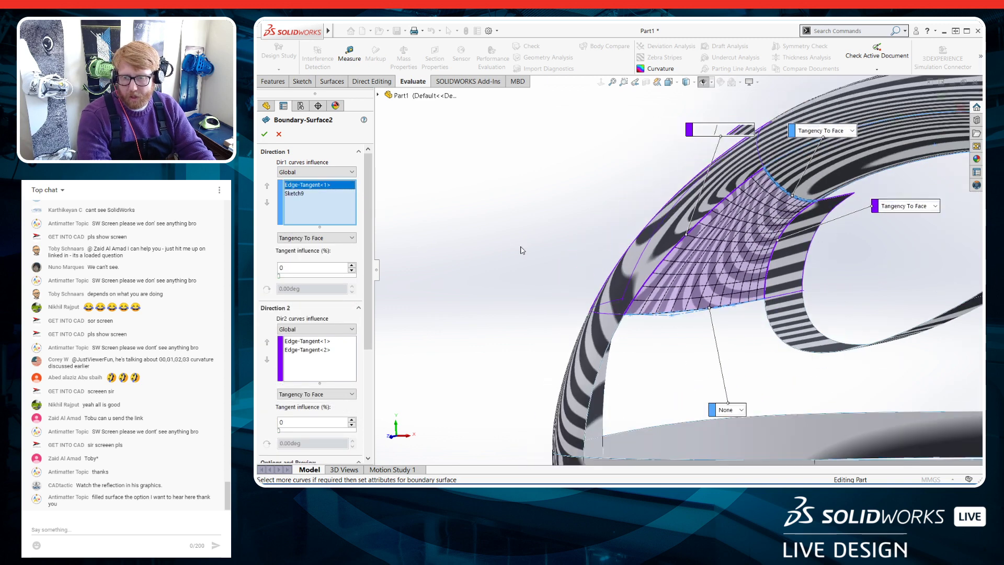
drag(367, 283, 398, 284)
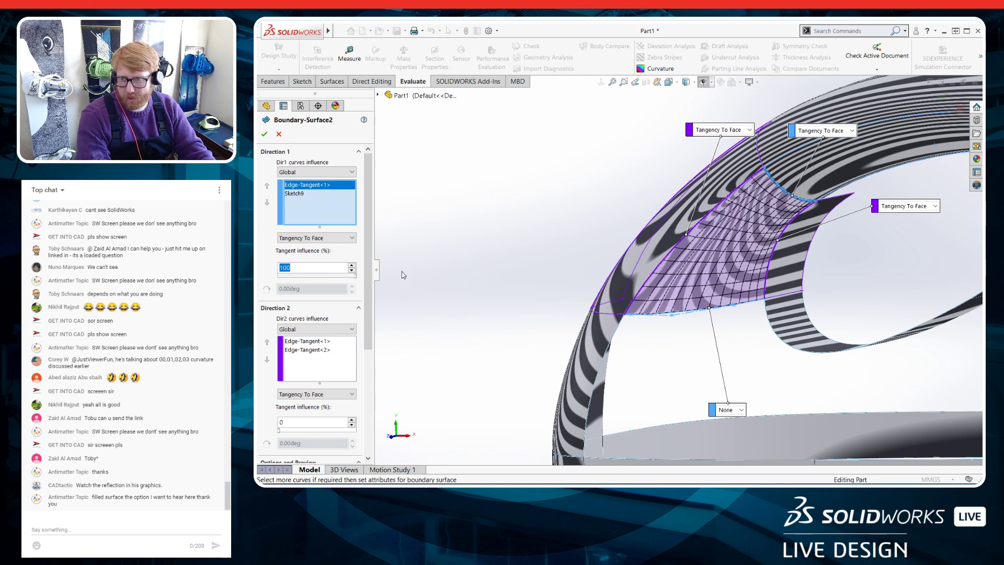
click(313, 279)
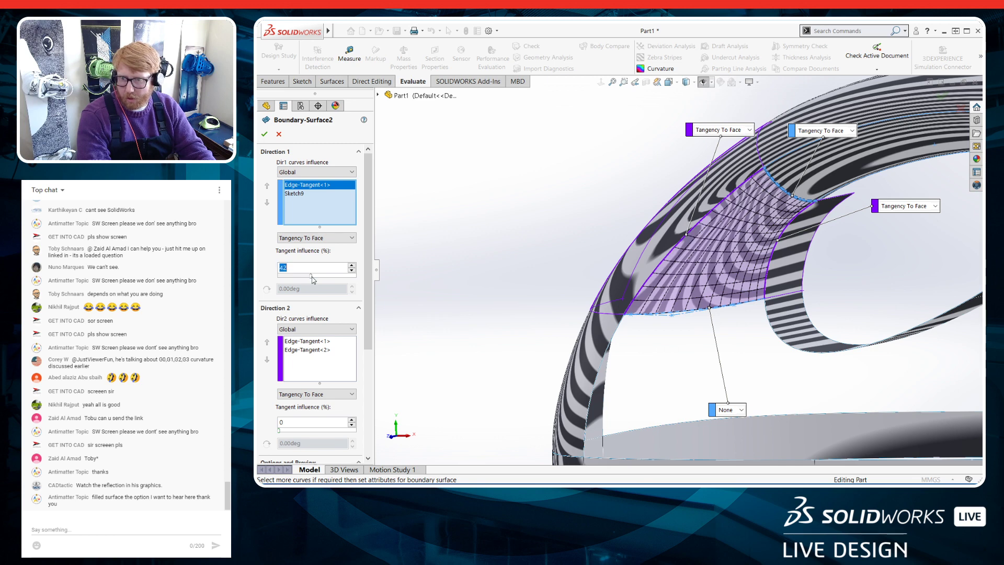
click(265, 134)
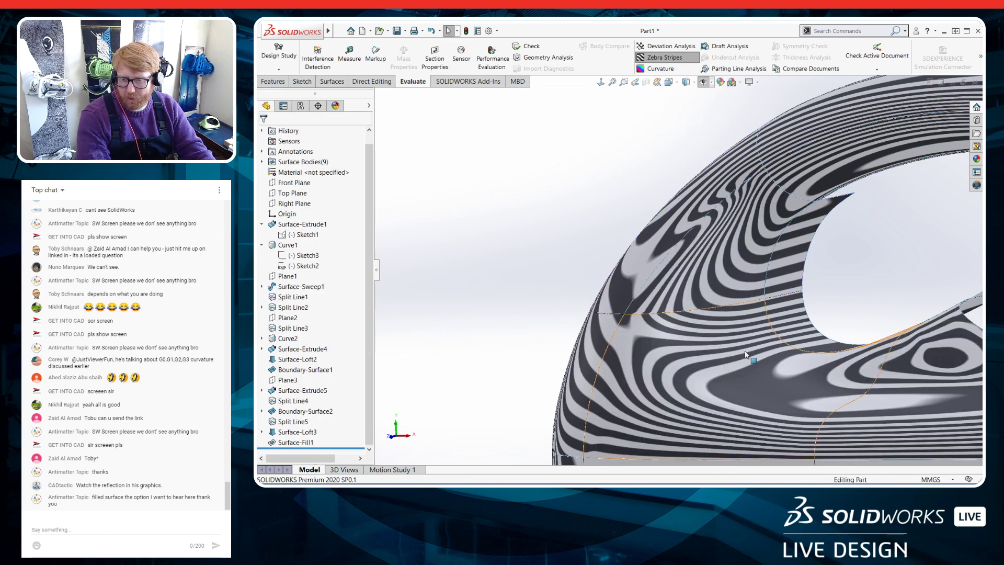
Edit the boundary surface below the handle, set the tangent influence to 0% in Direction 1 and 46% in Direction 2, and accept
scroll(746, 354, down, 2)
click(306, 411)
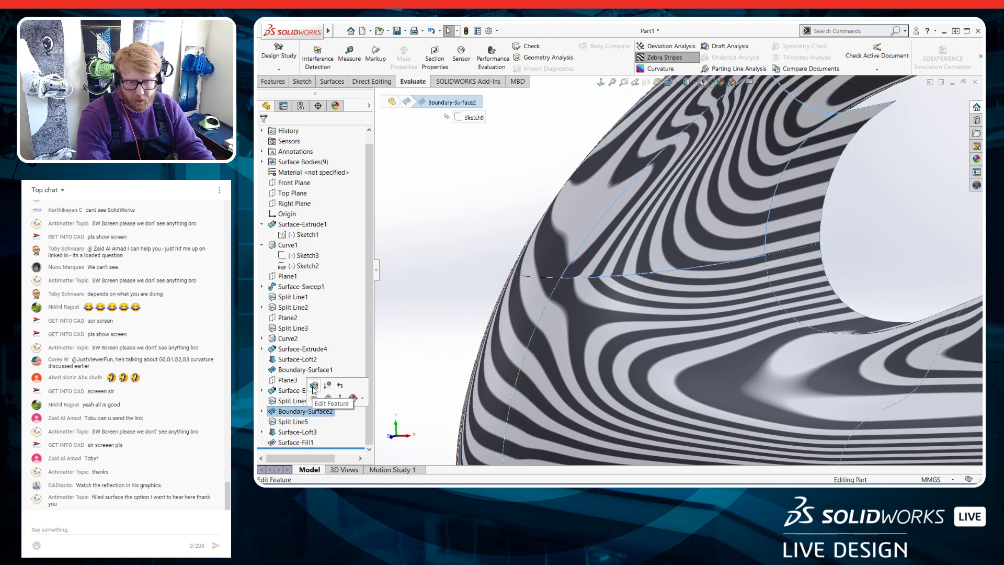
click(313, 387)
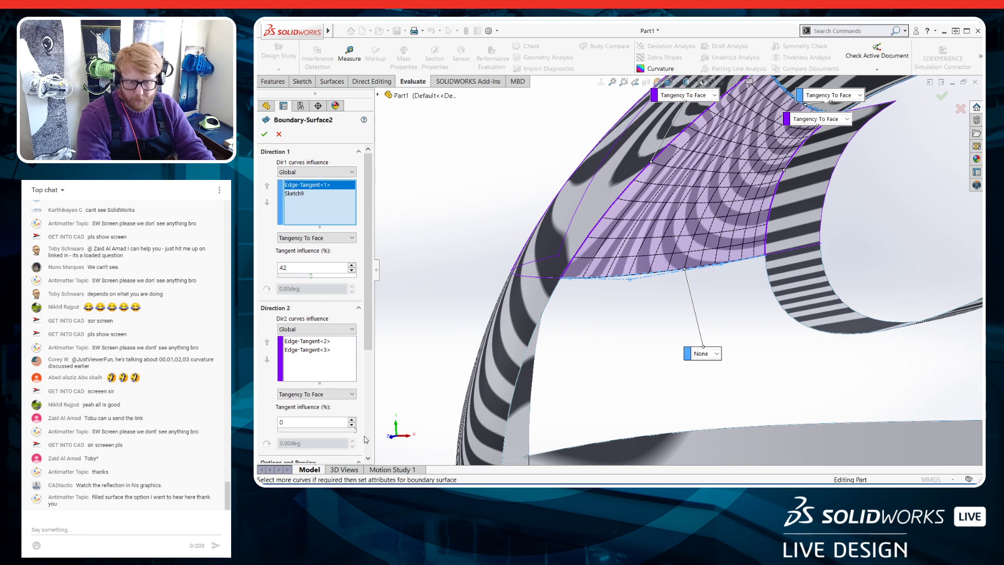
drag(365, 438, 365, 437)
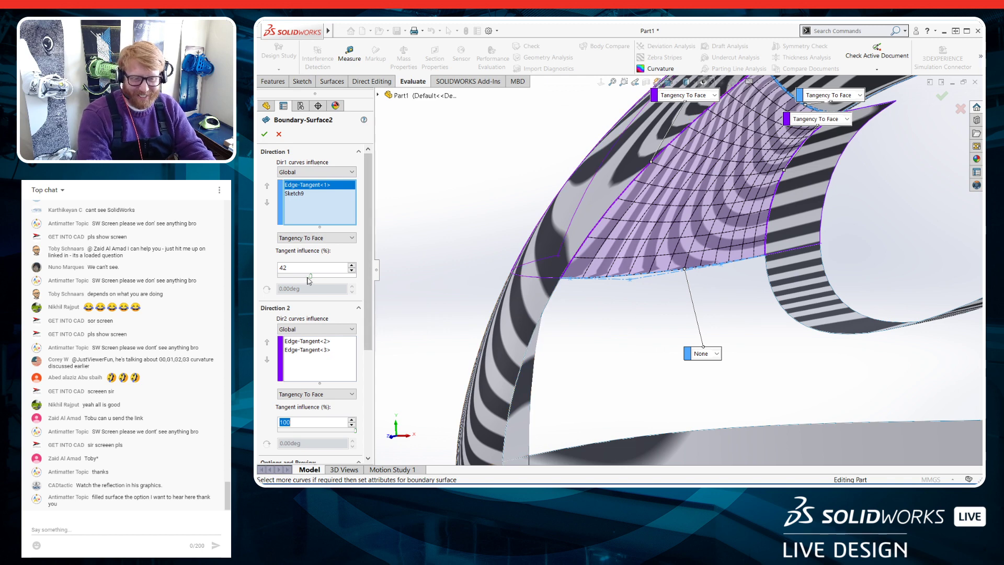
drag(260, 266, 261, 266)
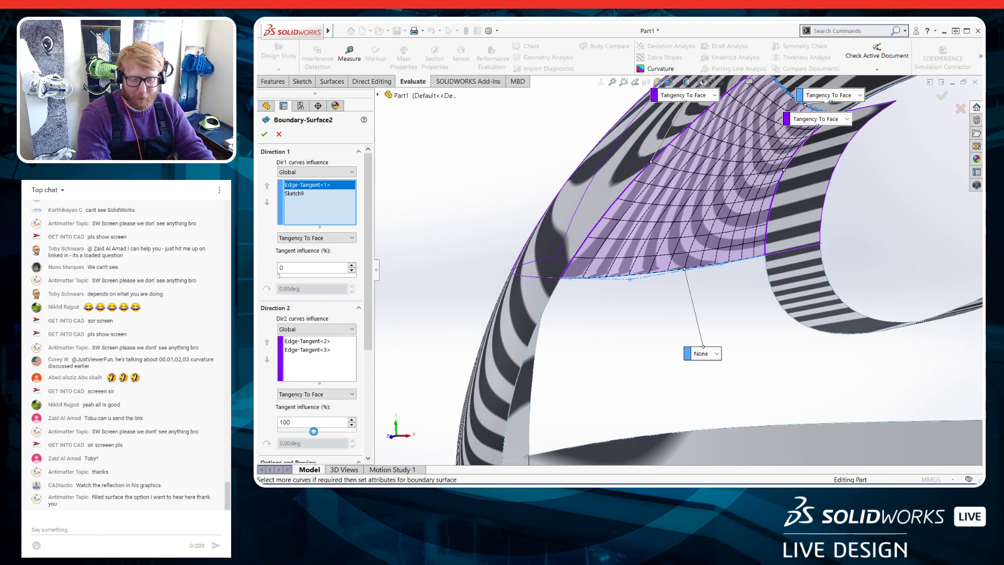
drag(314, 431, 314, 430)
scroll(704, 296, up, 2)
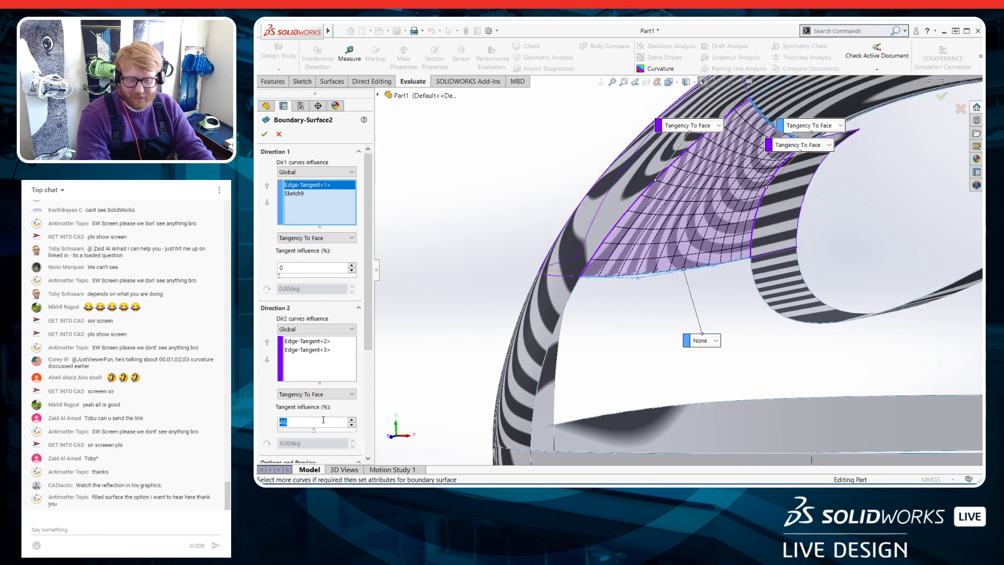
click(264, 134)
Examine the flow of the zebra stripes across the boundary and filled surfaces between the handle and the base
scroll(730, 315, up, 2)
middle_drag(730, 315, 698, 298)
scroll(697, 297, down, 2)
scroll(649, 255, down, 2)
middle_drag(649, 256, 700, 332)
scroll(699, 328, up, 2)
scroll(811, 360, down, 1)
middle_drag(811, 360, 869, 349)
scroll(838, 340, up, 1)
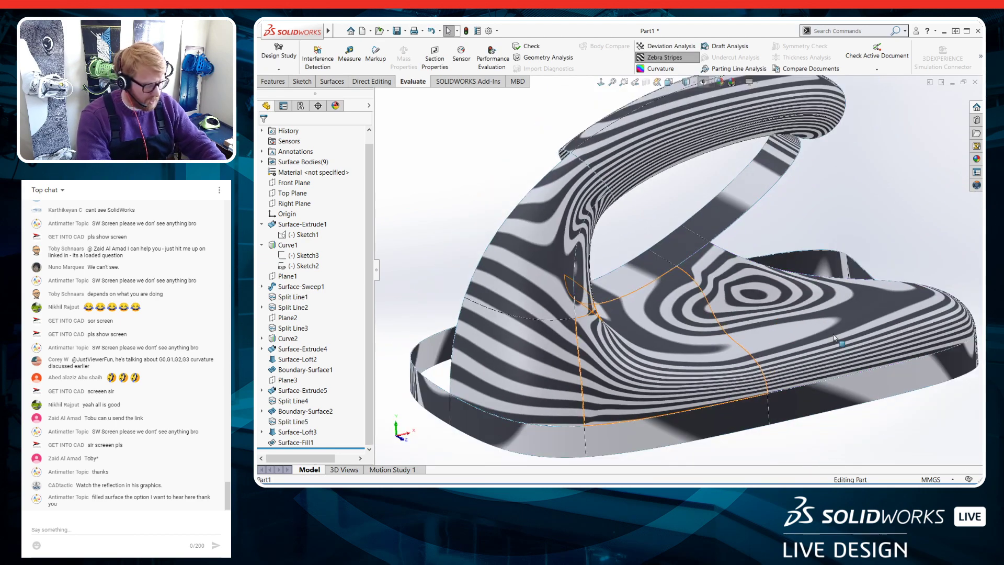
Turn off the zebra stripes and examine the shaded surfaces of the handle, arm and fill from several angles
key(Tab)
click(661, 57)
mouse_move(791, 278)
middle_down()
mouse_move(785, 314)
mouse_move(782, 302)
middle_up()
scroll(552, 261, down, 2)
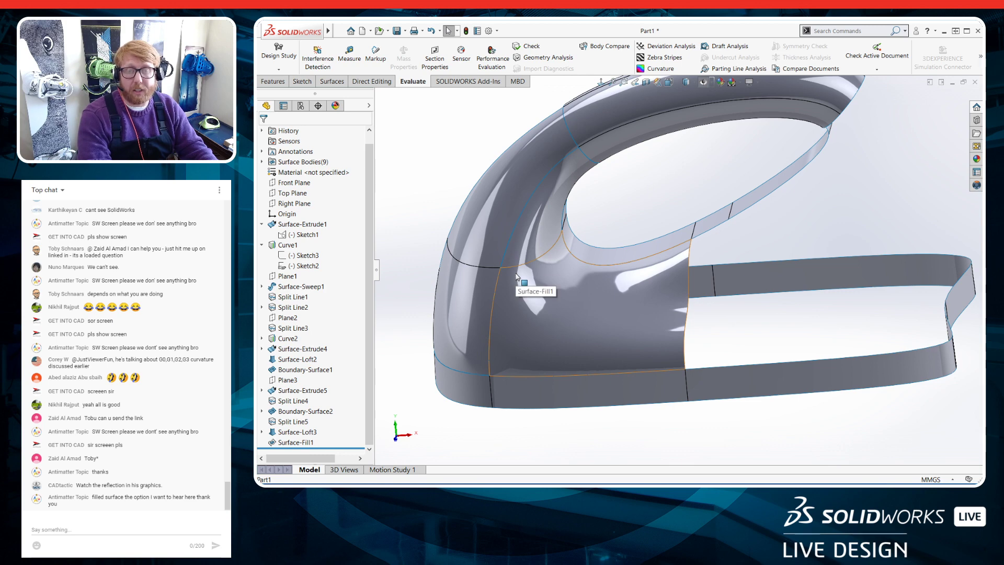
scroll(517, 276, down, 2)
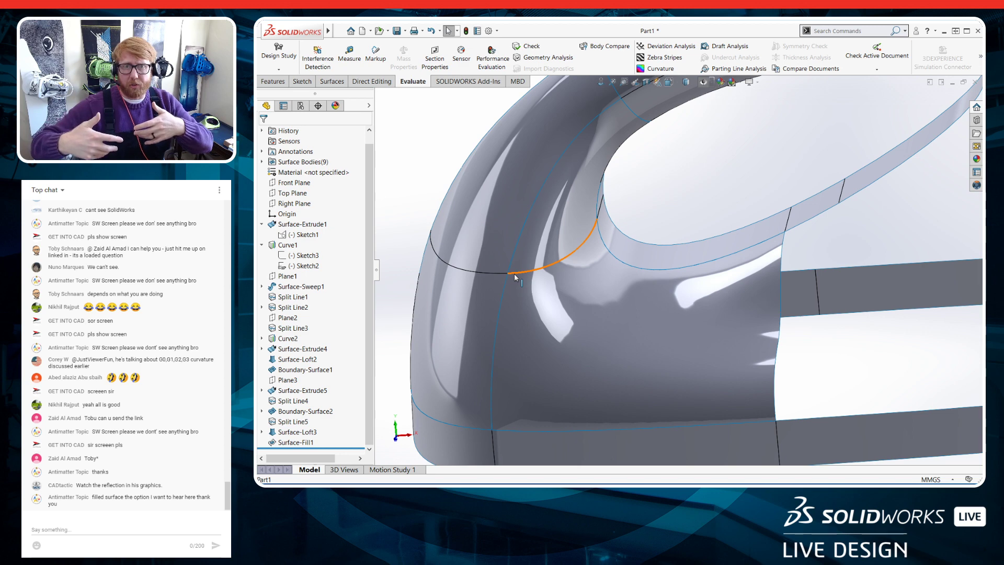
scroll(633, 330, up, 2)
middle_drag(632, 330, 614, 339)
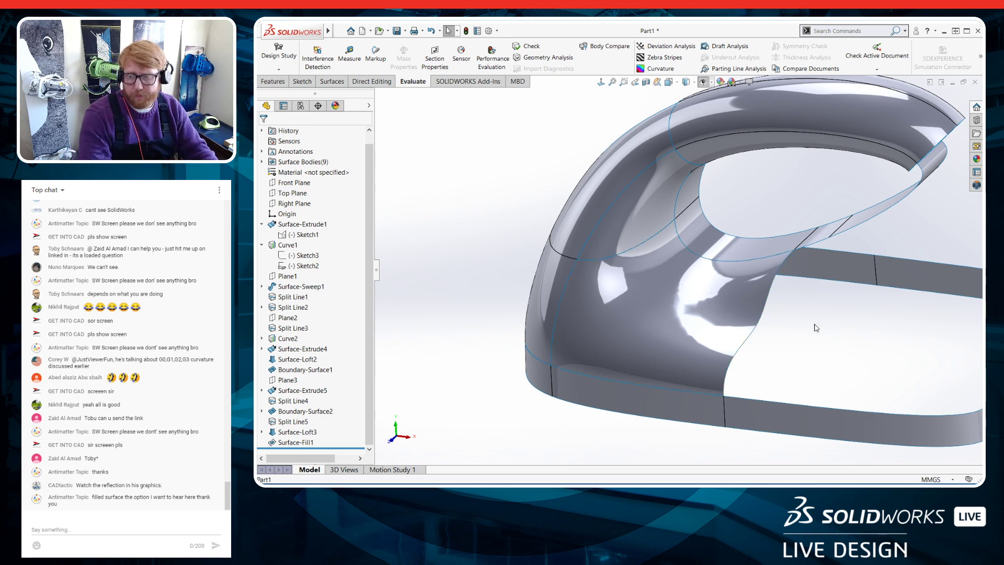
scroll(809, 343, up, 3)
middle_drag(809, 369, 809, 315)
scroll(888, 279, down, 2)
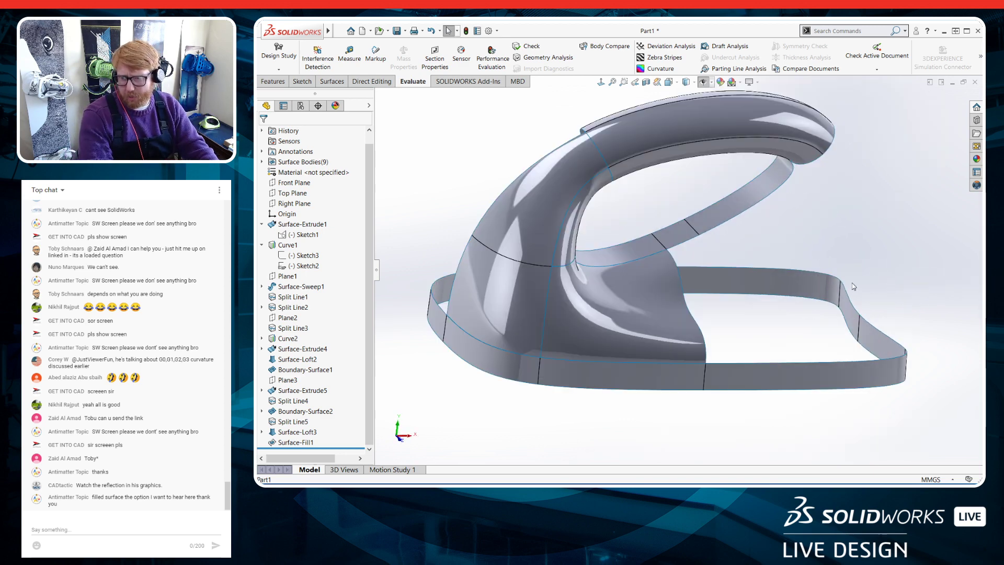
scroll(776, 266, up, 1)
middle_drag(777, 265, 724, 264)
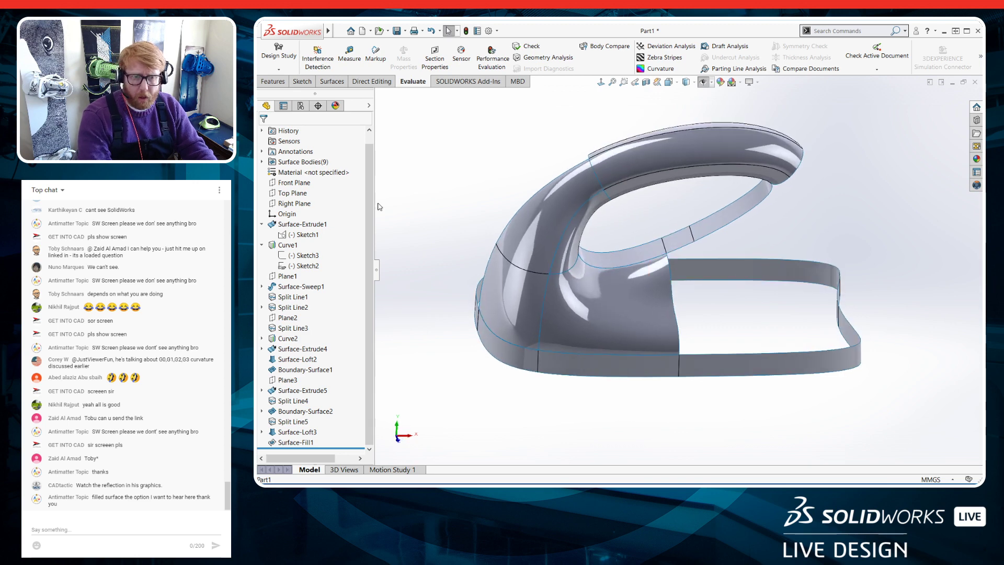
On the Front Plane, sketch a Bezier style spline from the handle's open upper end down to just above the base's rim
click(300, 183)
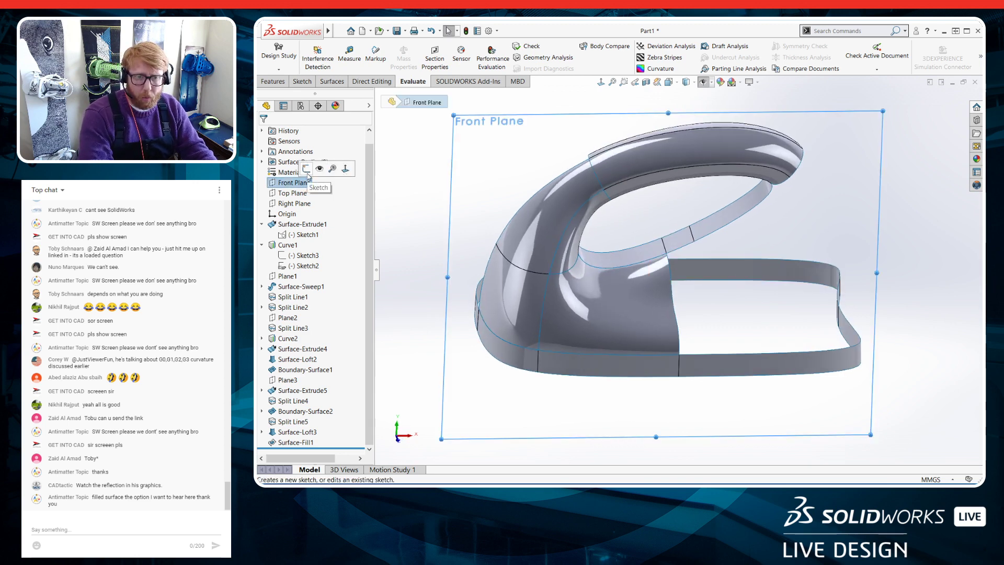
click(307, 174)
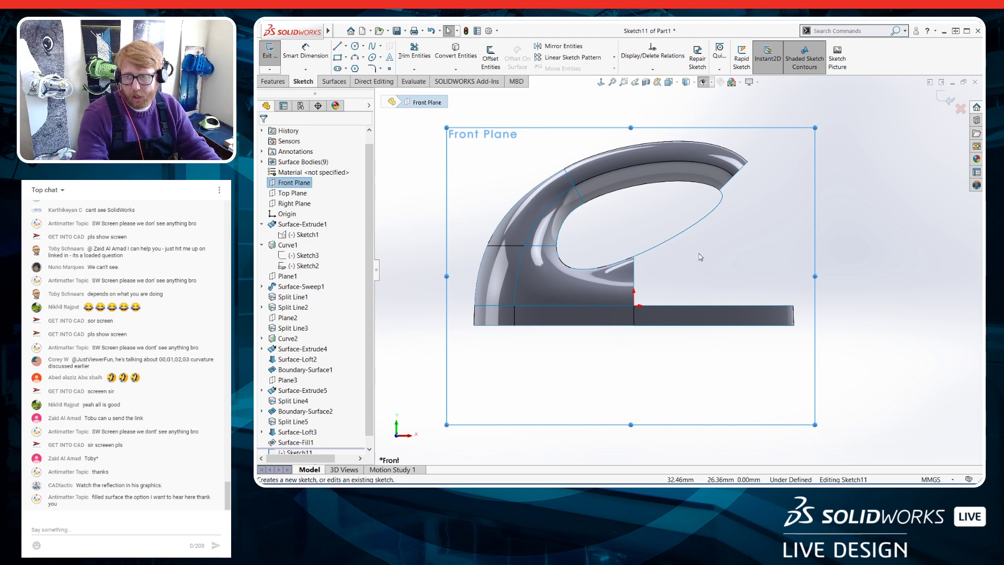
scroll(753, 212, down, 3)
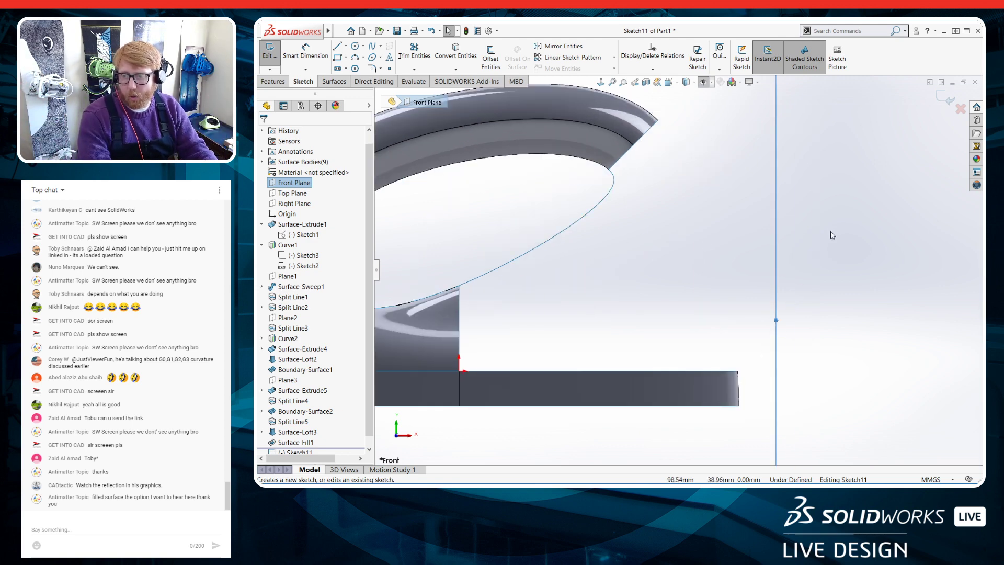
click(381, 46)
click(386, 69)
scroll(738, 206, up, 2)
scroll(739, 205, down, 2)
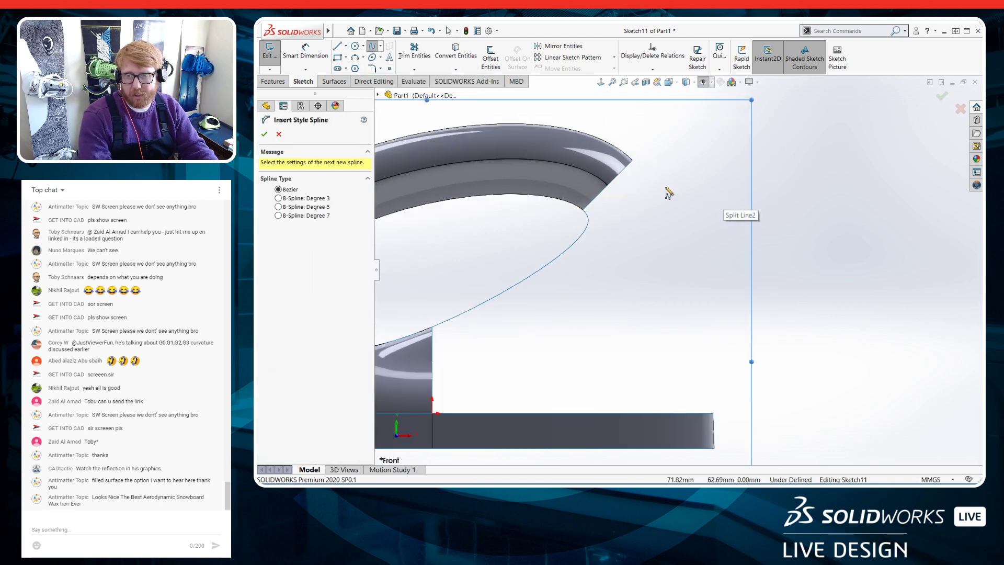
click(633, 160)
click(665, 198)
click(665, 222)
click(647, 282)
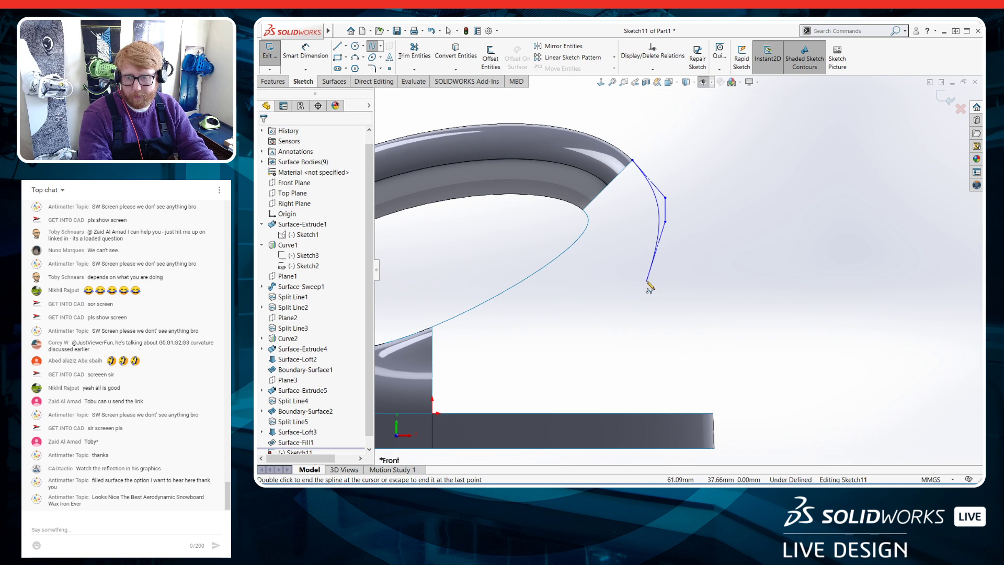
click(657, 345)
click(683, 381)
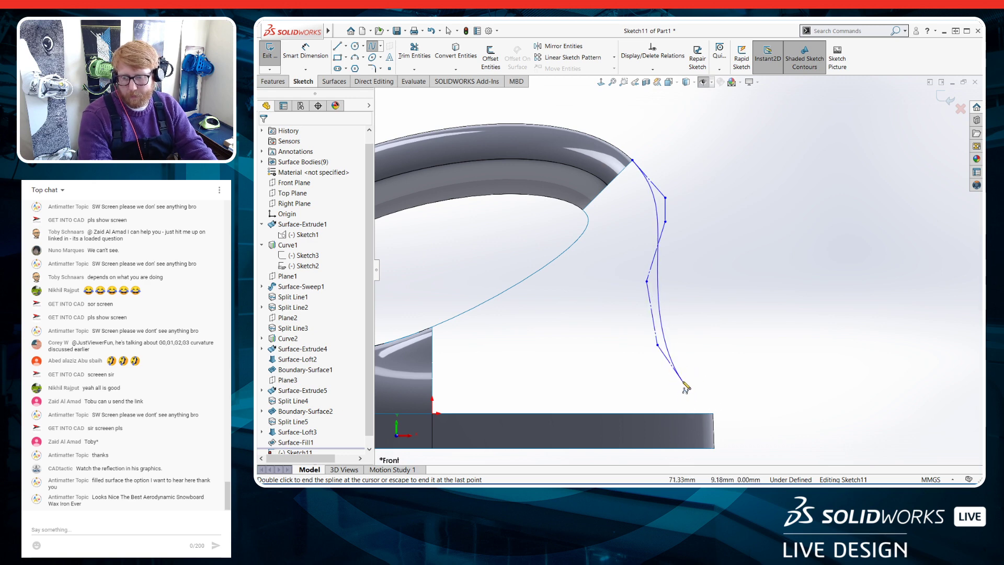
double_click(683, 410)
Attach the spline's lower endpoint to the upper end of the split edge on the base's notched end
middle_drag(726, 394, 630, 345)
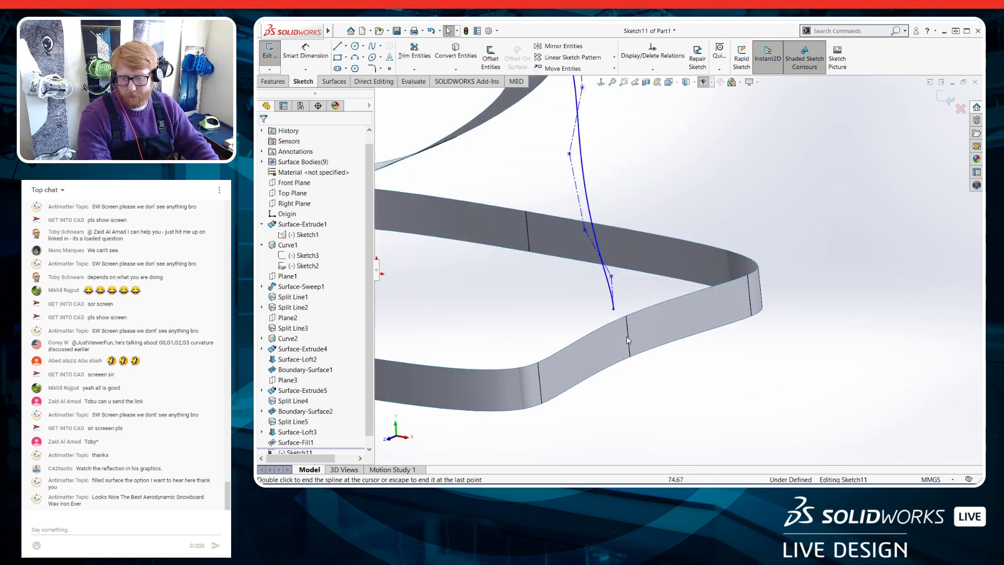
click(615, 309)
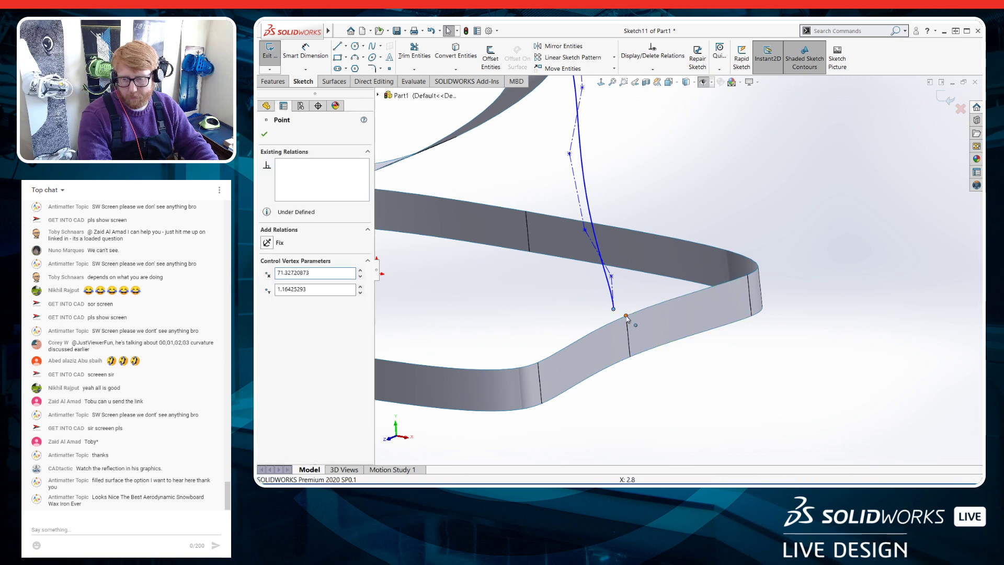
ctrl+click(624, 318)
click(676, 278)
click(632, 309)
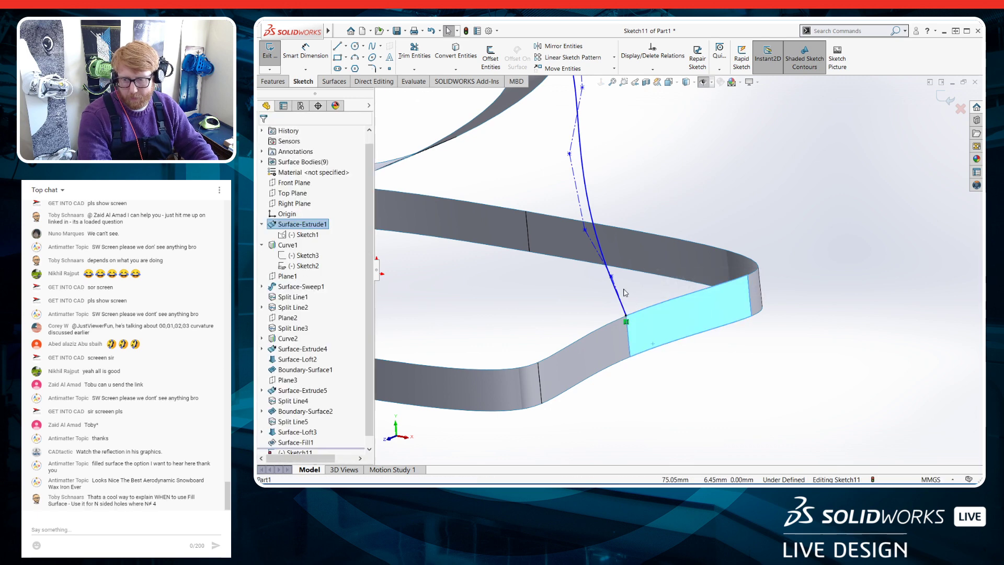
scroll(617, 287, down, 3)
key(Escape)
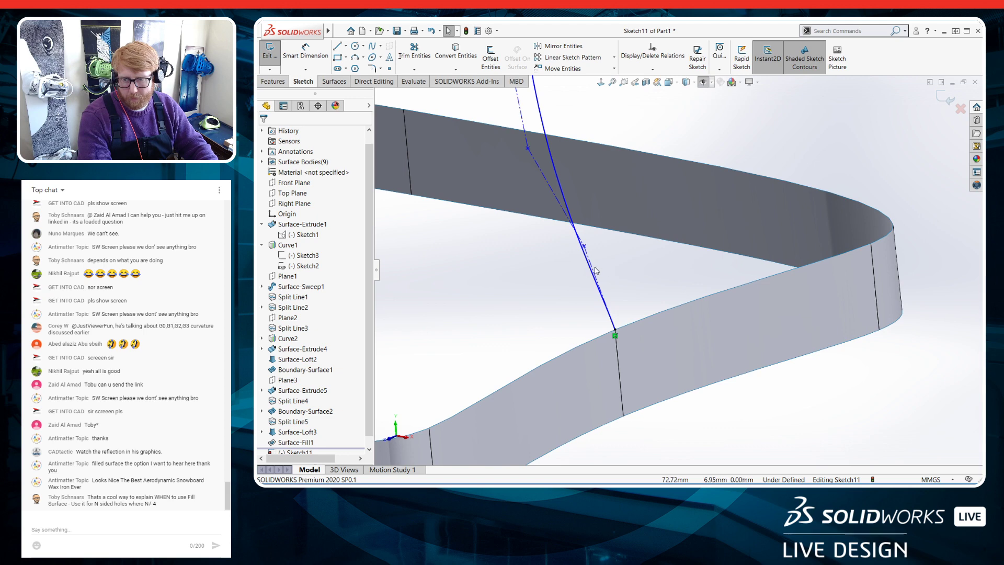
Make the spline's lower end tangent to the vertical split edge of the base rim
click(594, 271)
ctrl+click(644, 329)
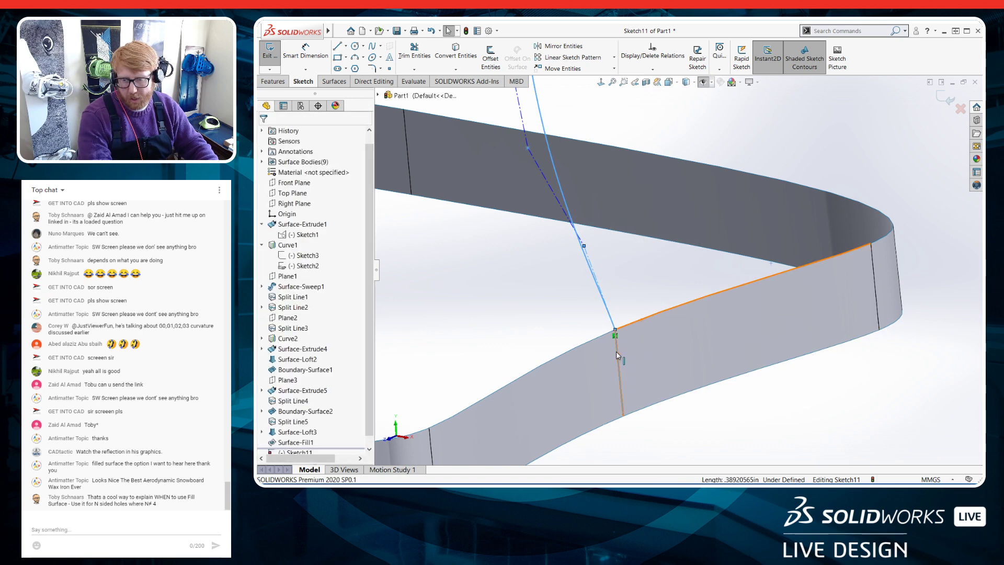
click(643, 314)
click(643, 250)
scroll(596, 282, up, 5)
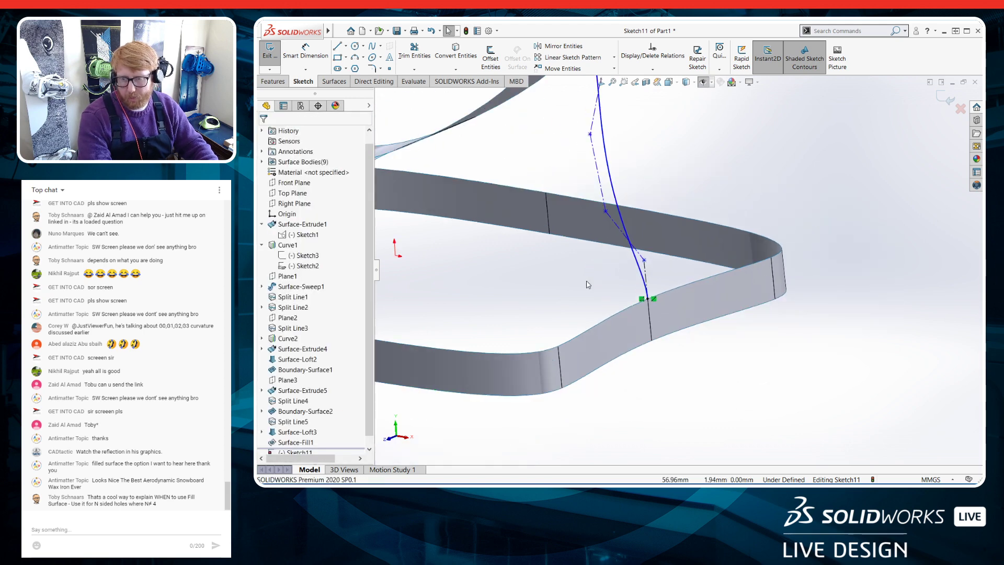
Constrain the spline's upper end to continue smoothly from the handle's outer edge
key(ctrl+1)
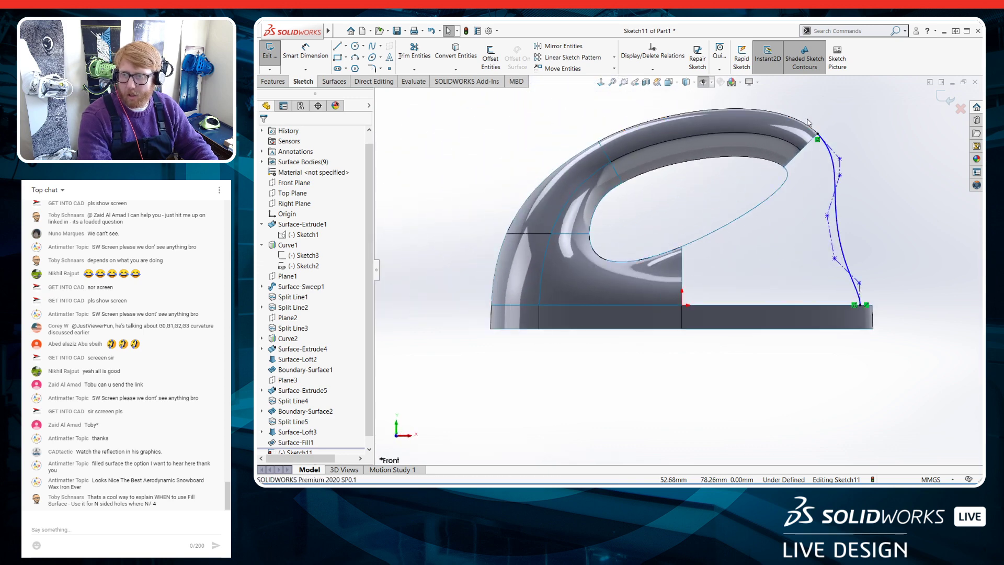
scroll(844, 258, up, 1)
scroll(799, 263, down, 1)
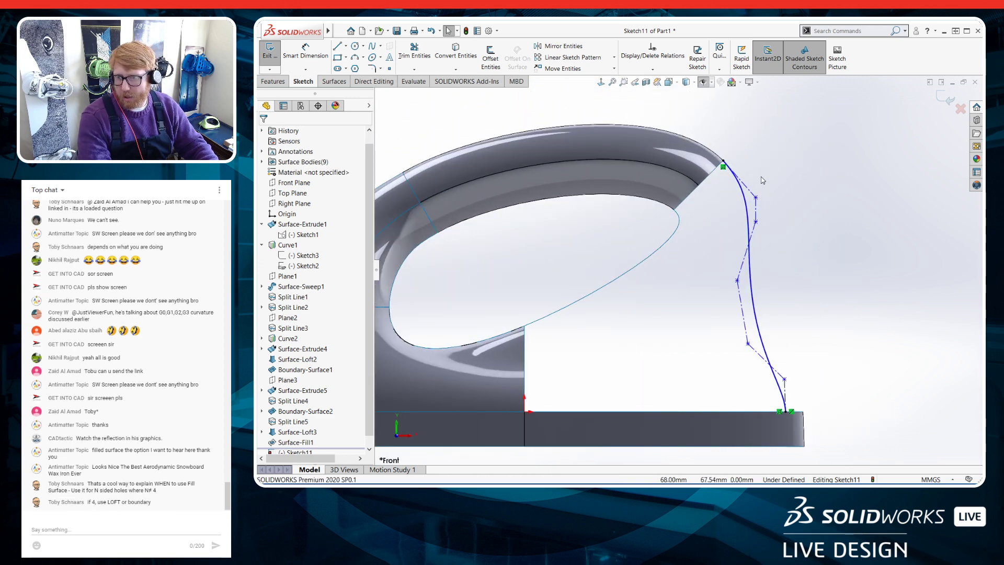
click(742, 190)
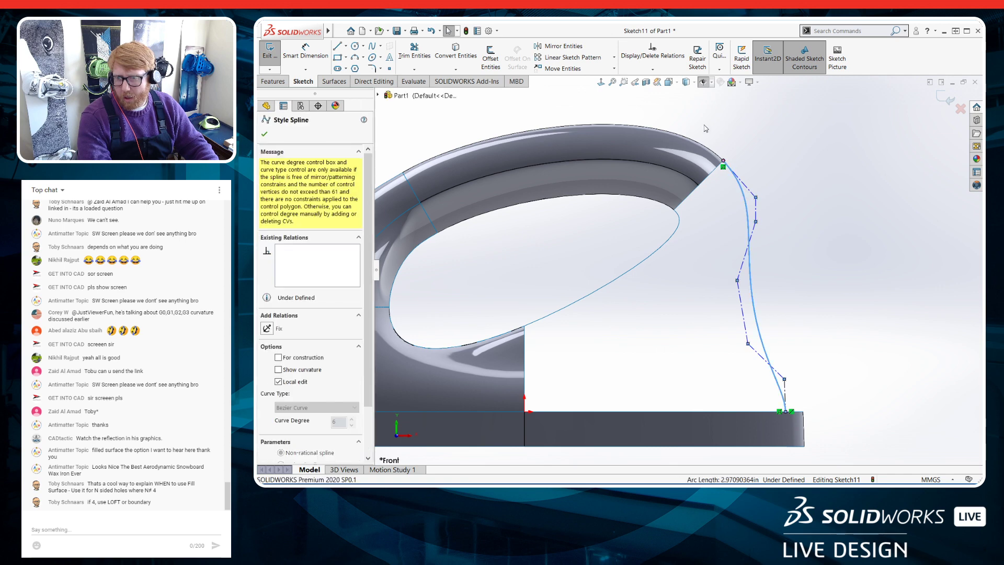
key(Escape)
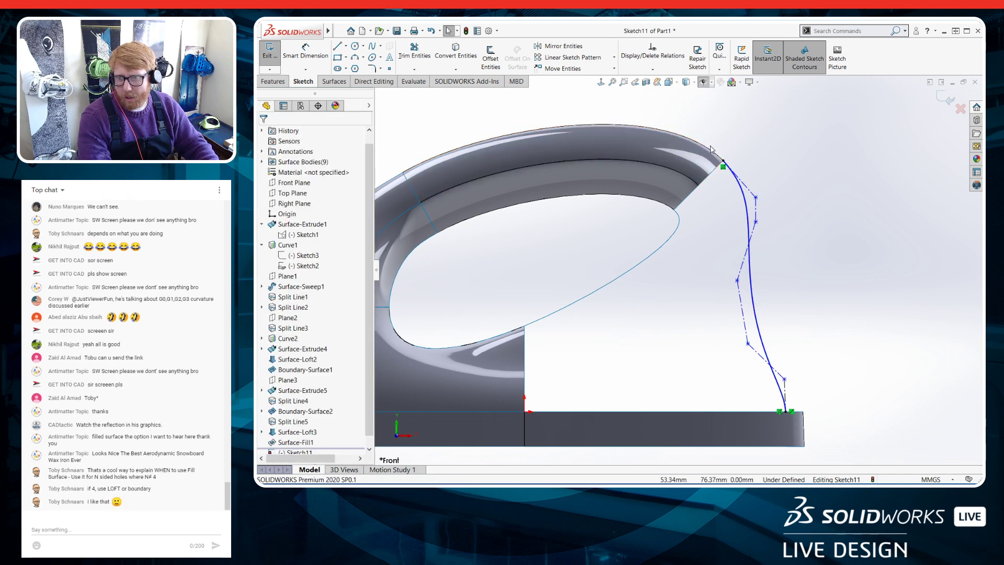
click(743, 191)
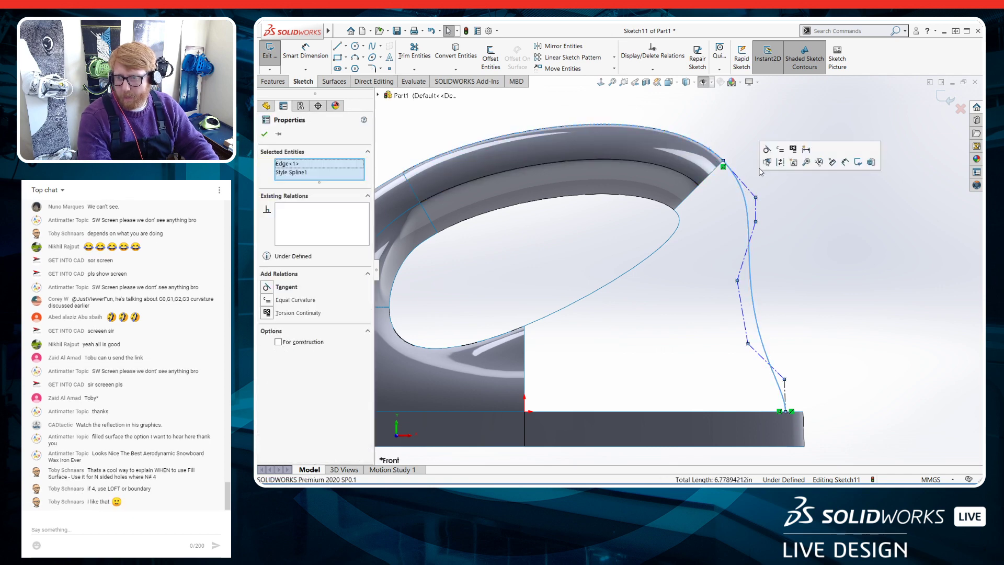
key(Escape)
Reshape the upper part of the spline by moving its control vertices near the handle's end
scroll(767, 211, down, 3)
drag(753, 214, 703, 166)
scroll(770, 228, up, 2)
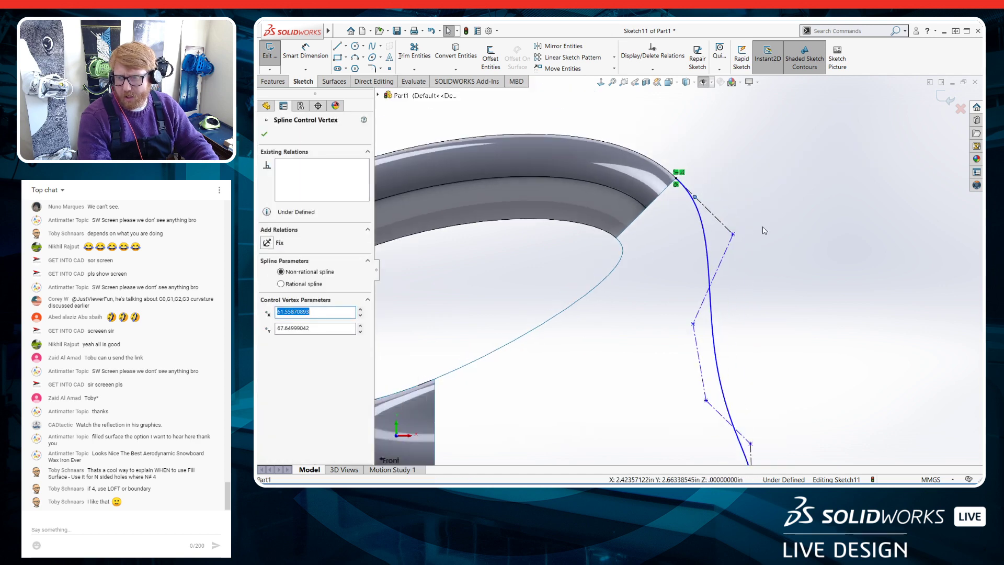
drag(721, 260, 711, 253)
scroll(780, 340, up, 3)
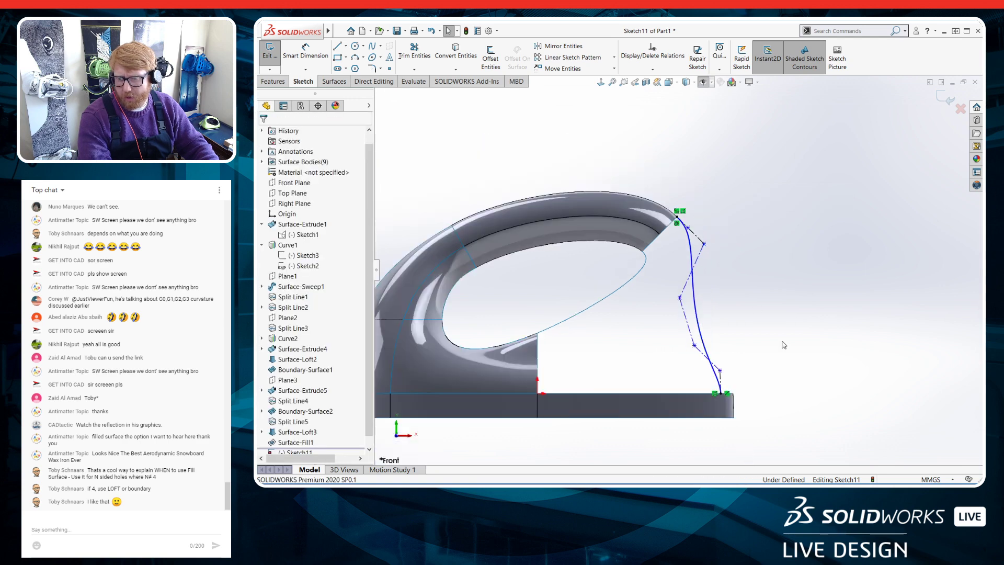
Raise the control vertex above the spline's lower endpoint to steepen the curve where it meets the base
scroll(736, 374, down, 1)
drag(716, 367, 715, 341)
click(730, 353)
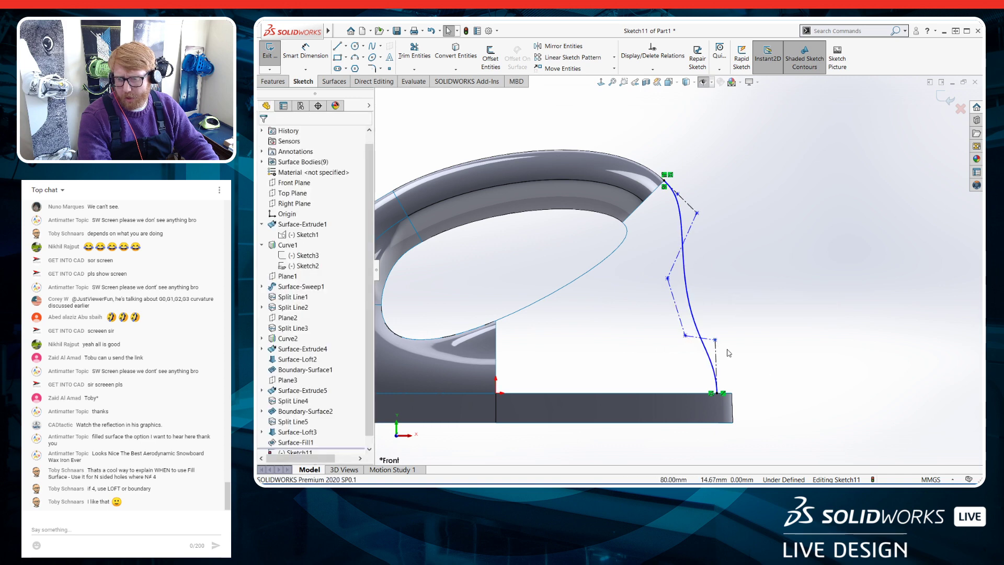
click(716, 343)
click(766, 383)
scroll(725, 265, up, 1)
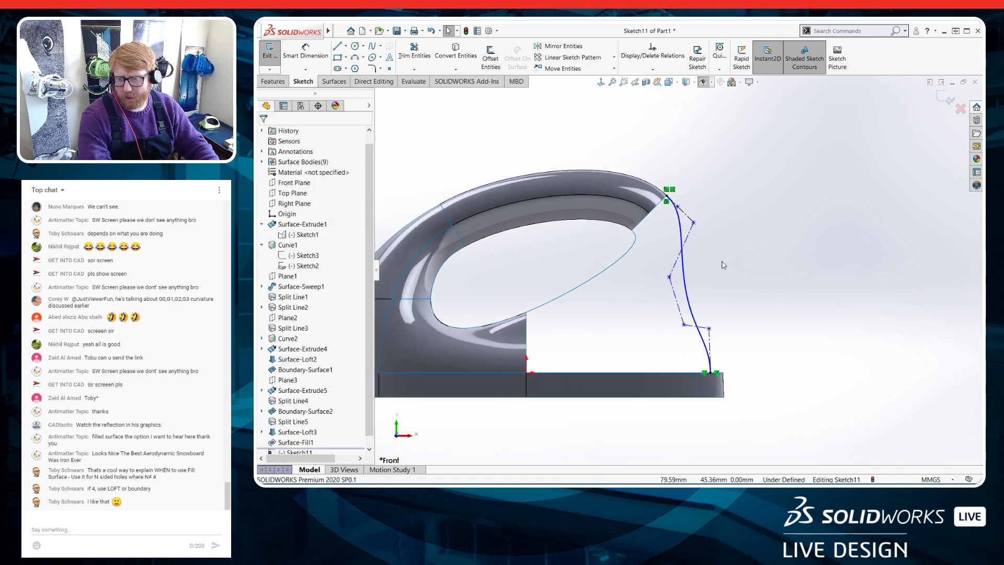
scroll(725, 265, down, 2)
Exit the spline sketch and turn on the display of hidden item types in the model view
click(270, 49)
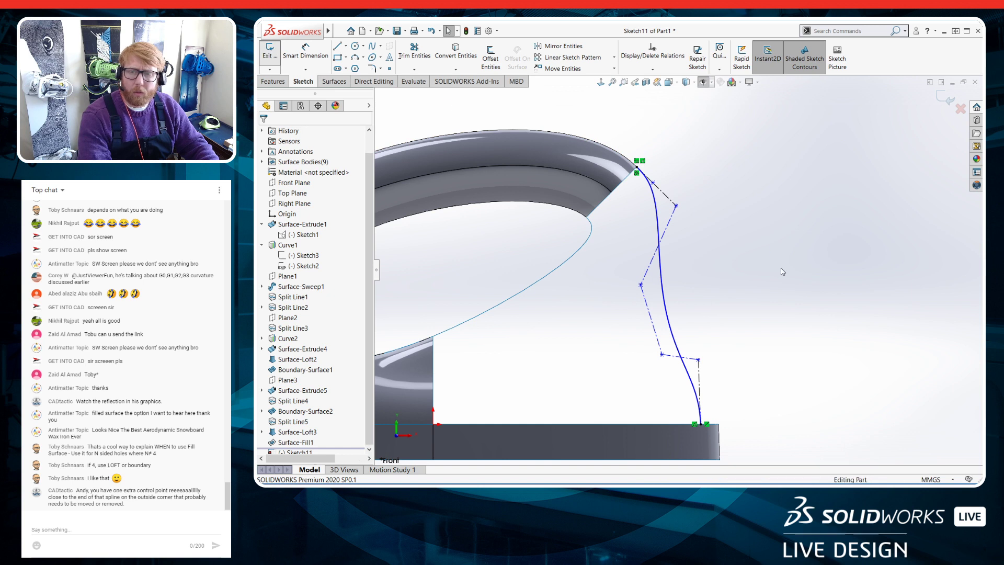
scroll(733, 286, up, 1)
click(704, 83)
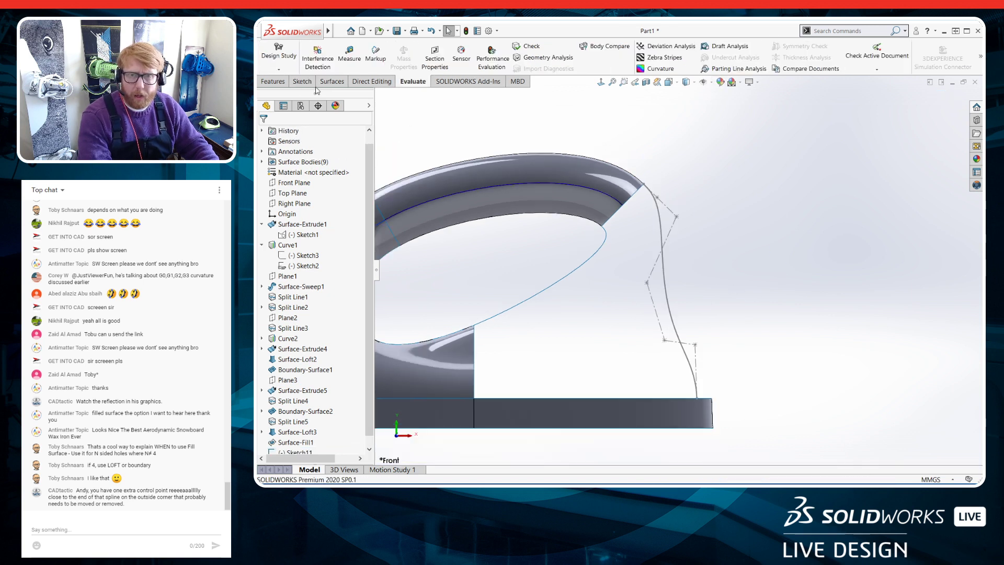
Start a sketch on the Front Plane and draw a five-point style spline from the handle's middle edge down to the base's upper edge
click(293, 182)
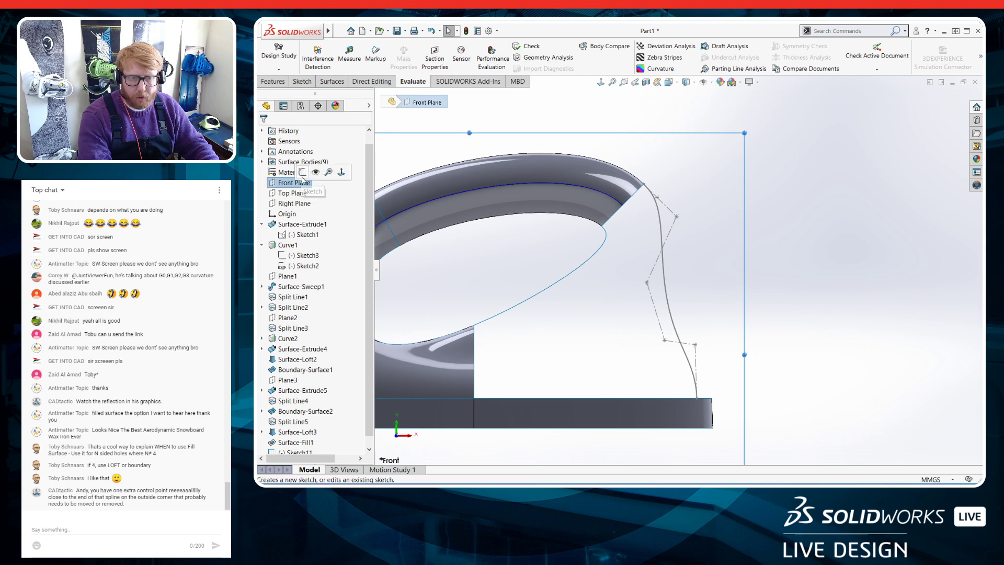
click(302, 174)
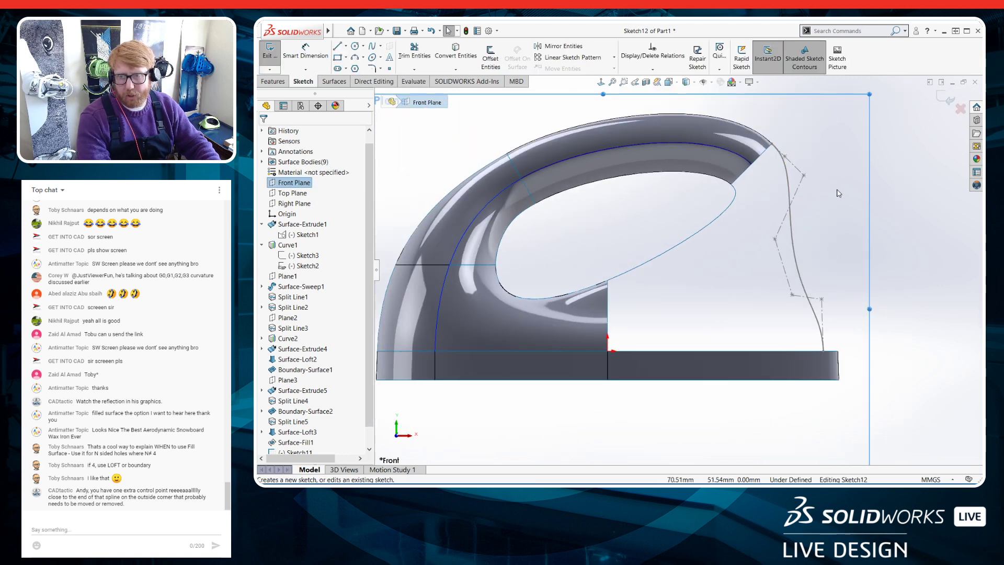
scroll(789, 263, down, 1)
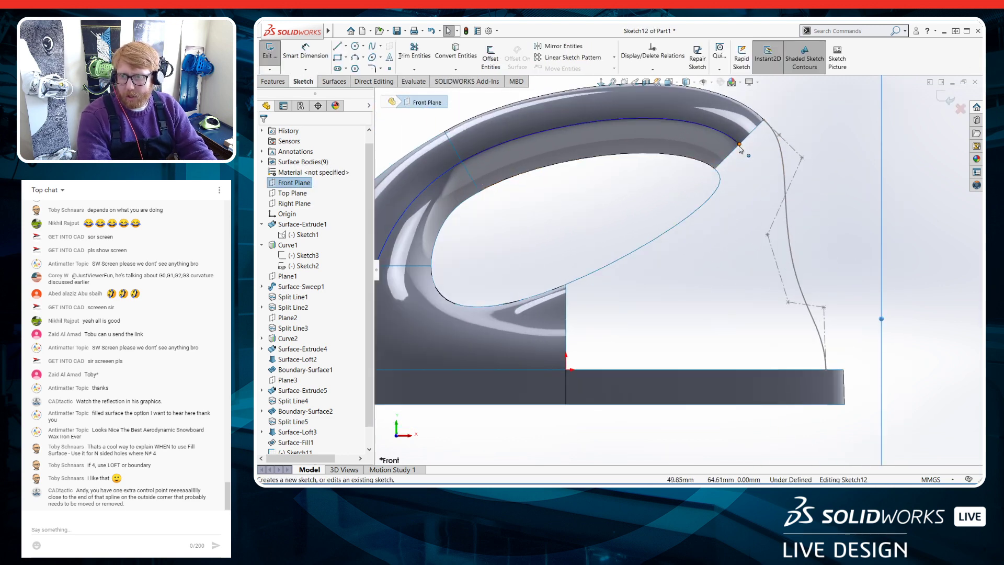
click(380, 46)
click(403, 66)
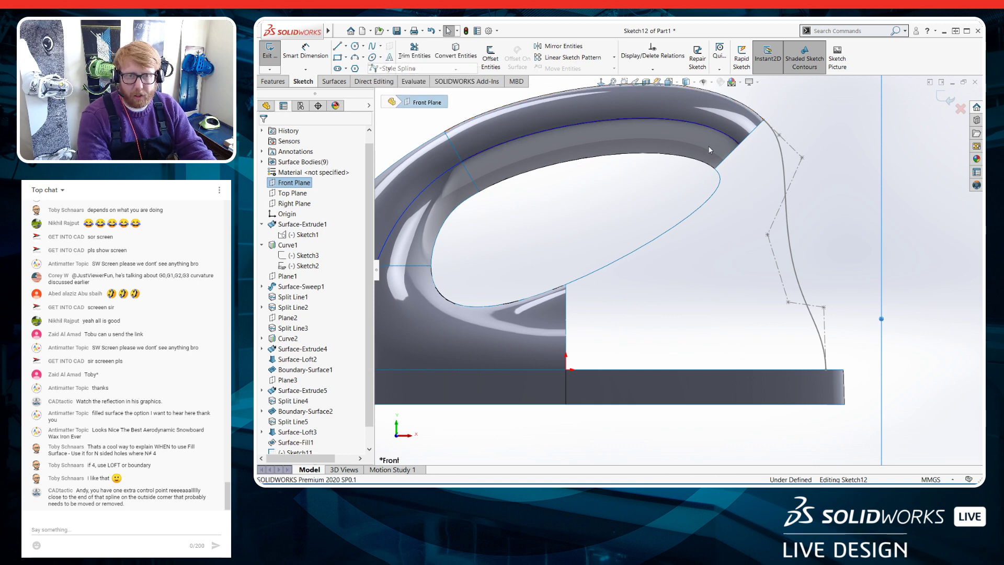
click(740, 144)
click(759, 179)
click(754, 256)
click(736, 300)
click(740, 370)
key(Escape)
Make the lowest leg of the new spline's control polygon vertical where it meets the base
click(739, 320)
click(775, 278)
click(792, 332)
scroll(795, 334, up, 3)
scroll(793, 330, down, 3)
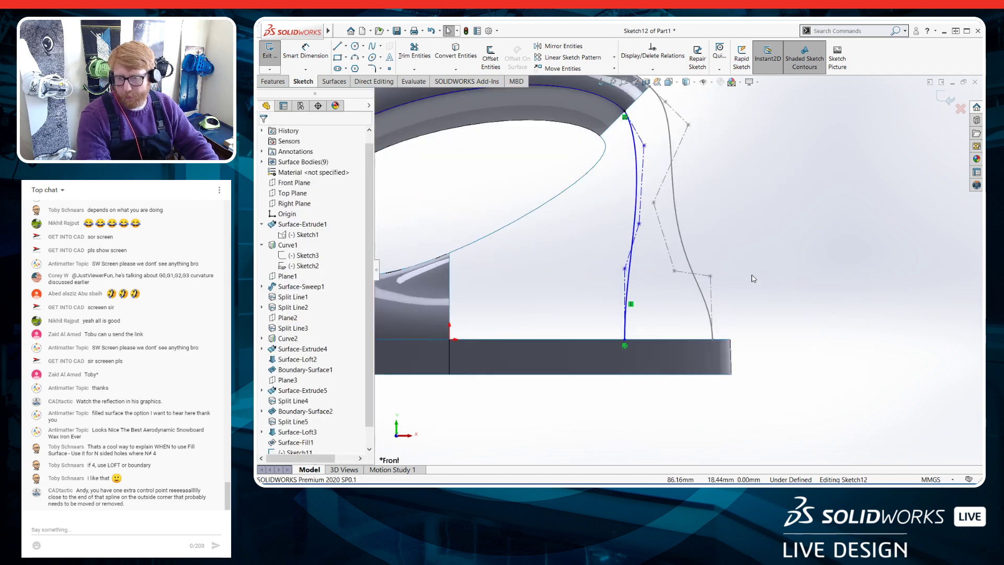
scroll(792, 308, up, 2)
Dimension the spline's lower endpoint 25 mm horizontally from the rear end of the base
right_drag(789, 305, 783, 181)
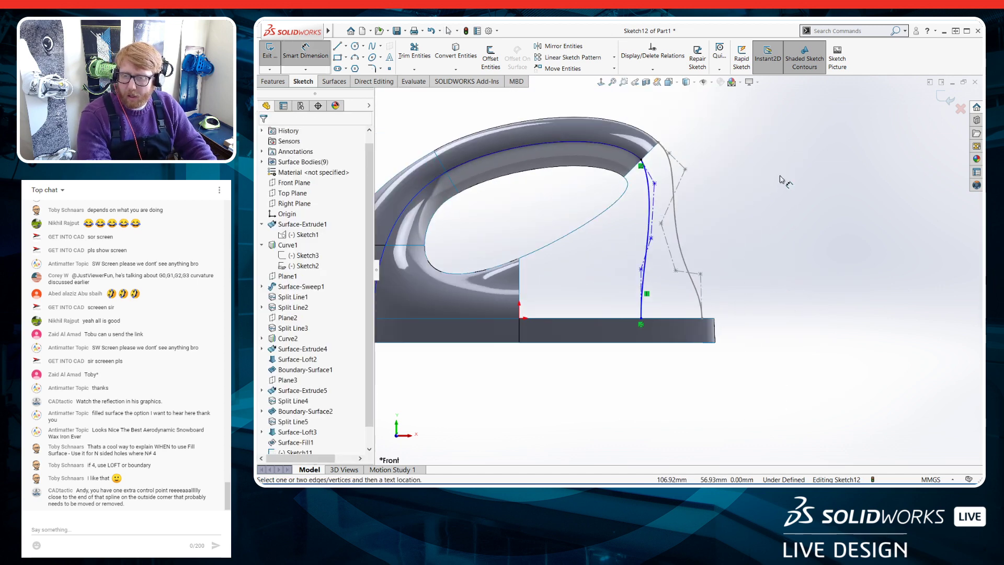
click(642, 318)
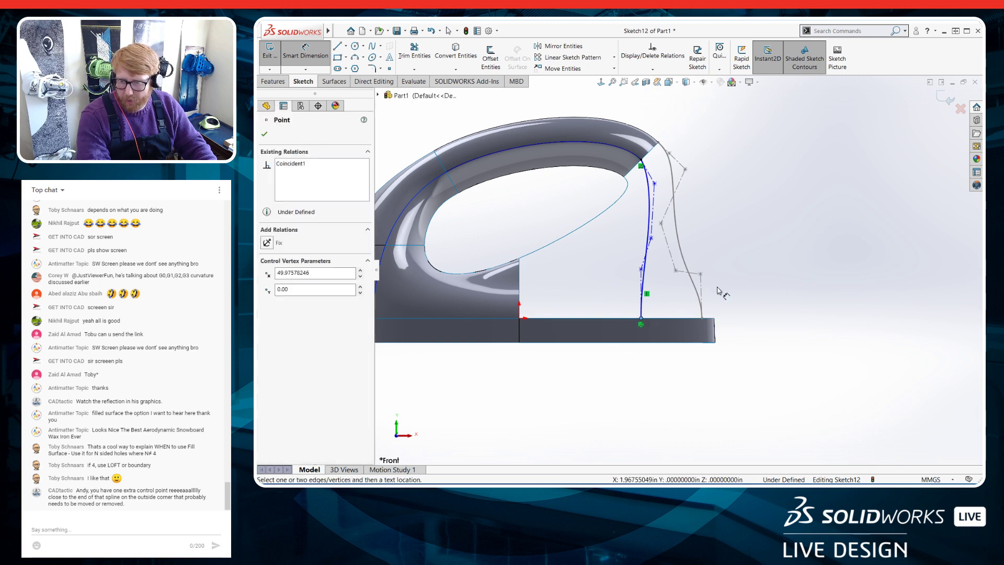
click(702, 317)
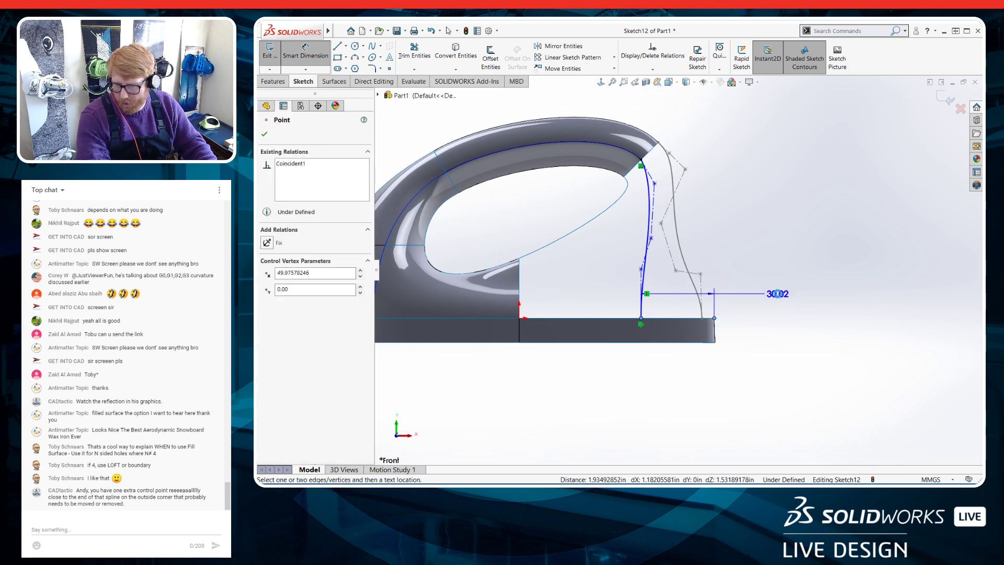
click(778, 294)
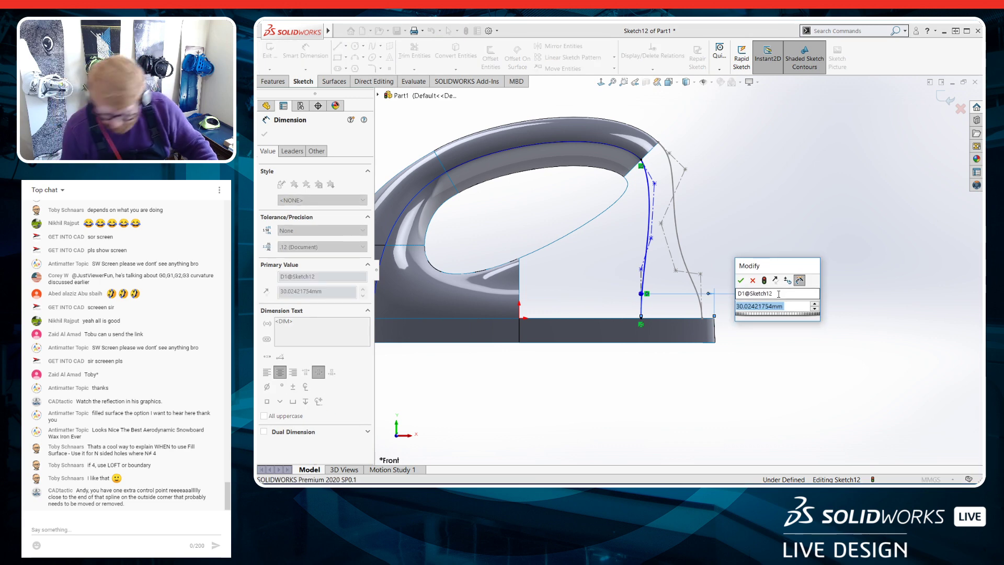
text(25)
key(Return)
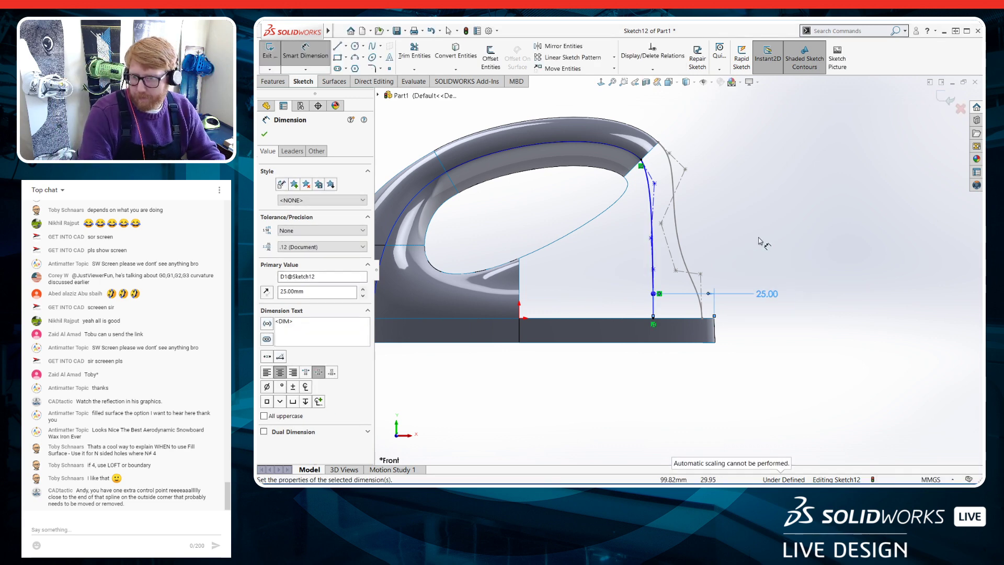
scroll(769, 253, down, 2)
scroll(645, 212, down, 1)
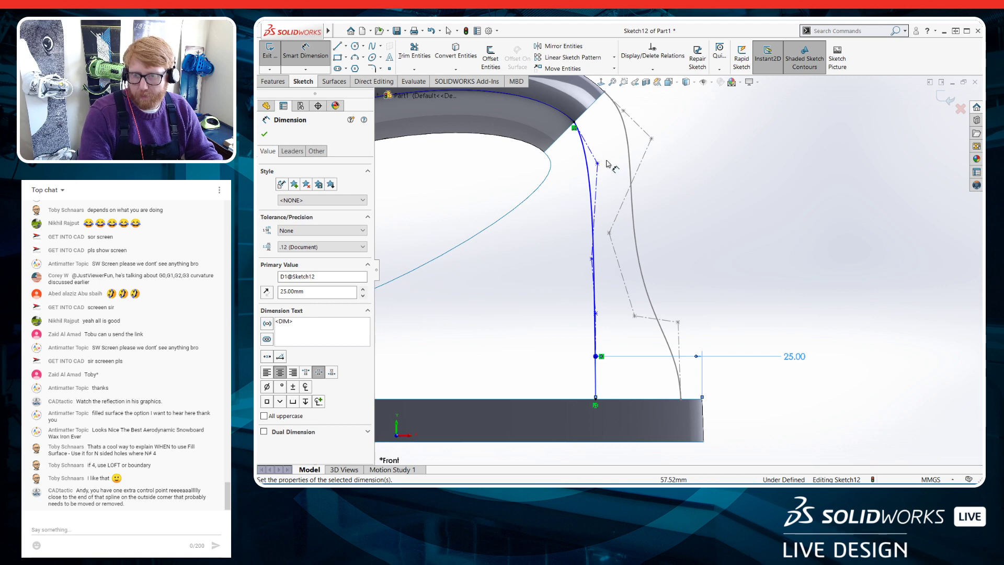
key(Escape)
Constrain the inner spline's upper end to continue smoothly from the handle's middle edge
click(572, 120)
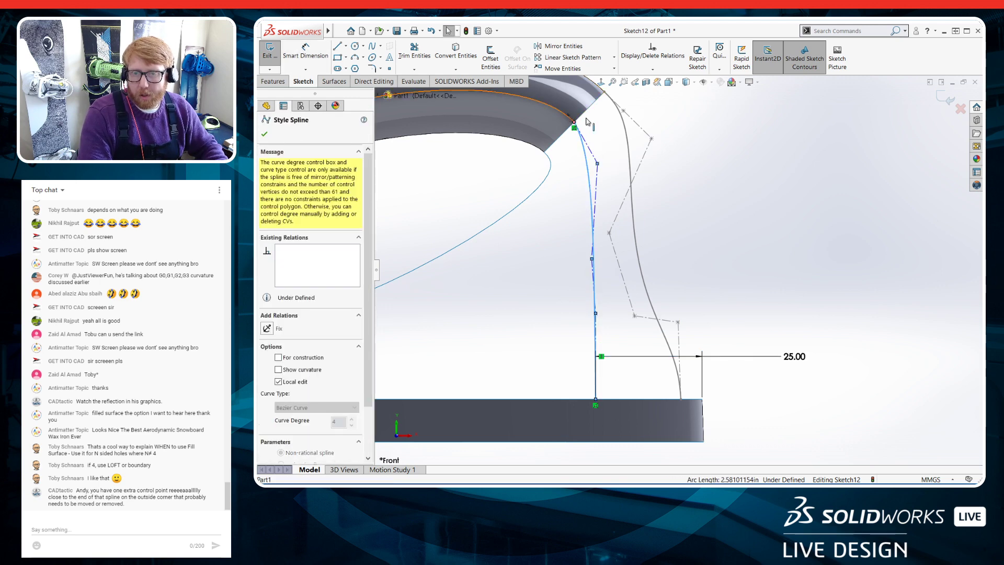
scroll(595, 159, up, 2)
mouse_move(596, 161)
middle_down()
mouse_move(573, 179)
mouse_move(594, 165)
middle_up()
scroll(594, 165, down, 1)
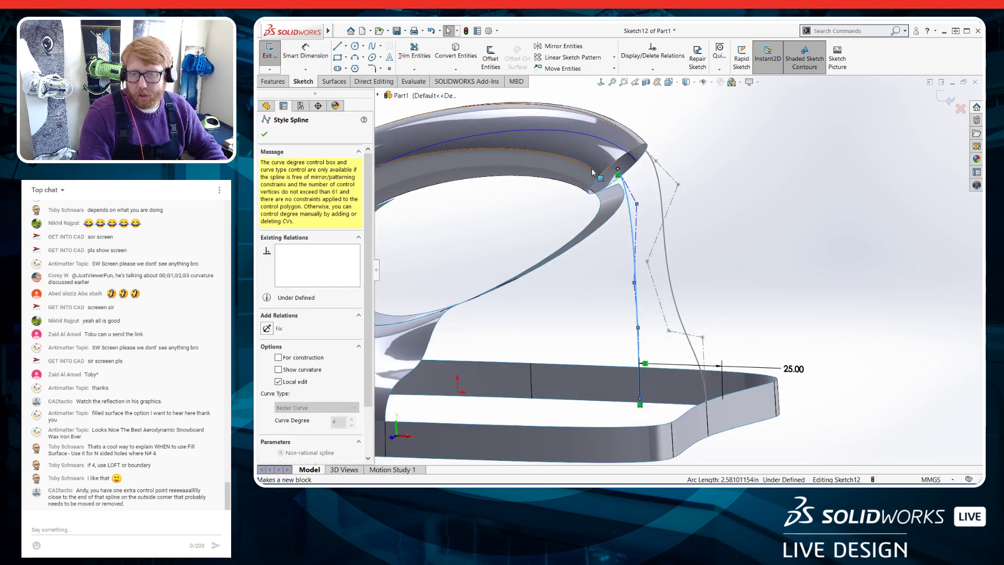
ctrl+click(607, 161)
click(631, 135)
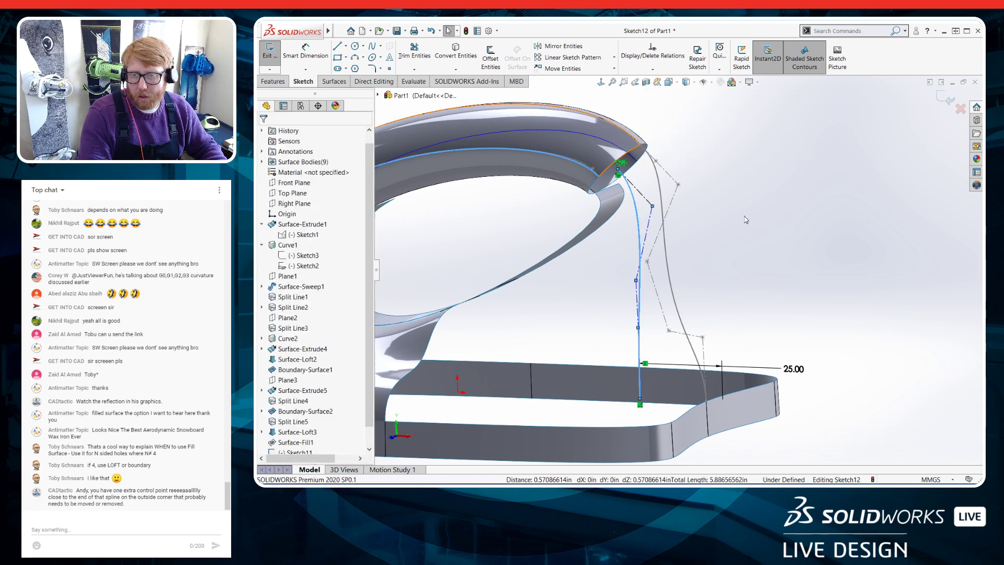
key(ctrl+8)
Reshape the inner spline by moving the control vertices below the handle's end, and exit the sketch
scroll(776, 187, down, 6)
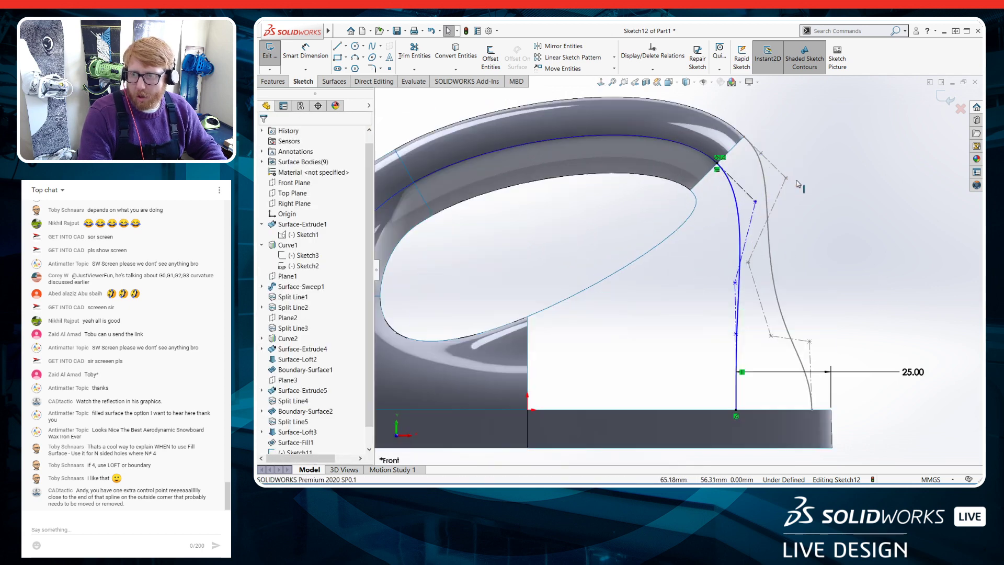
click(723, 220)
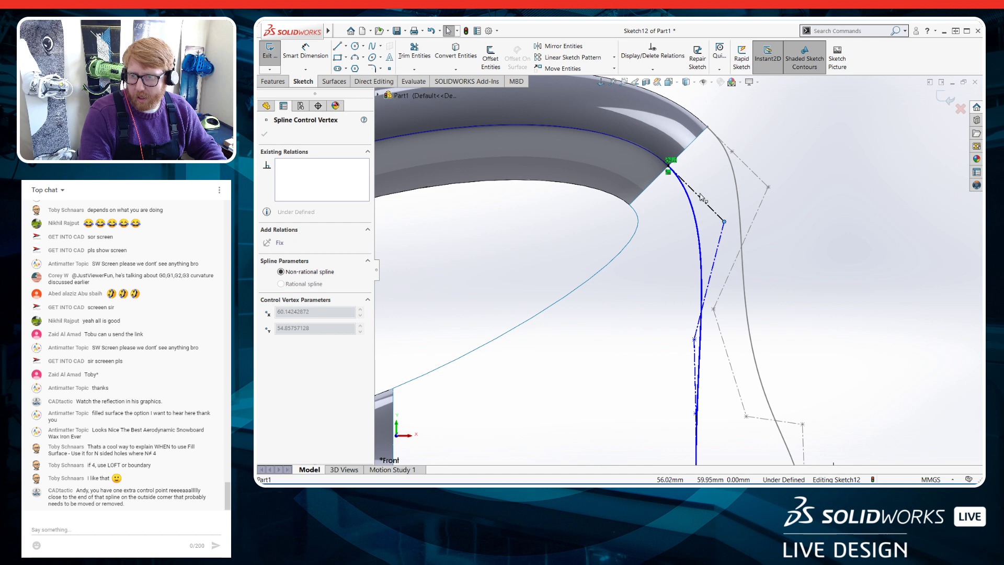
drag(694, 340, 670, 305)
scroll(682, 286, up, 4)
scroll(680, 317, down, 2)
scroll(740, 244, up, 1)
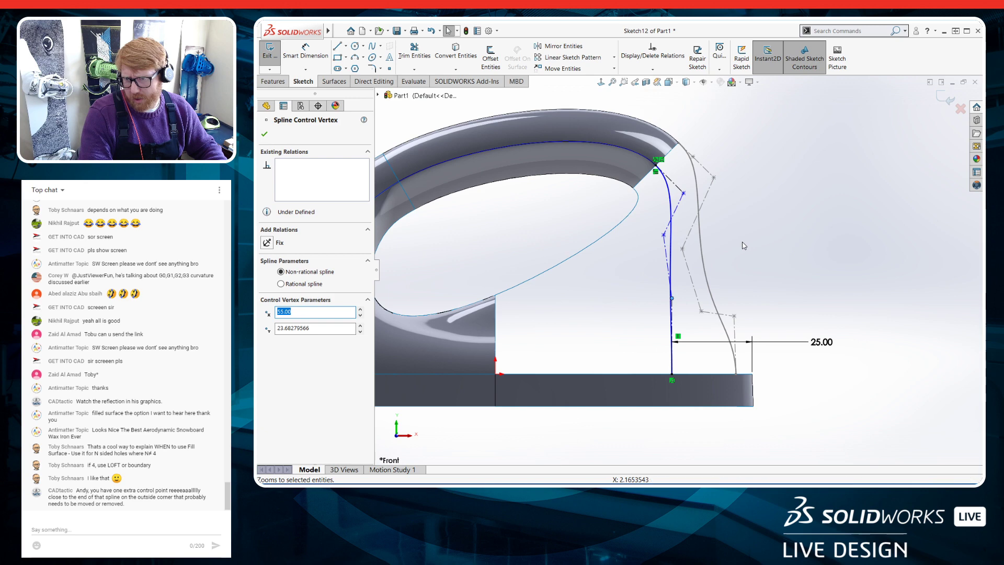
click(744, 242)
scroll(716, 213, down, 2)
scroll(679, 269, up, 3)
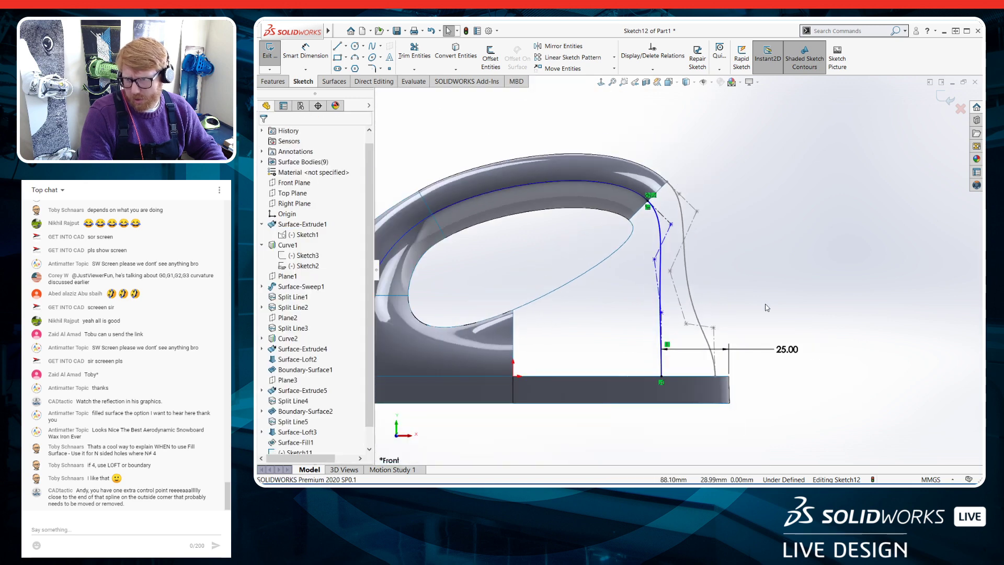
scroll(778, 251, up, 2)
middle_drag(778, 251, 729, 276)
click(268, 54)
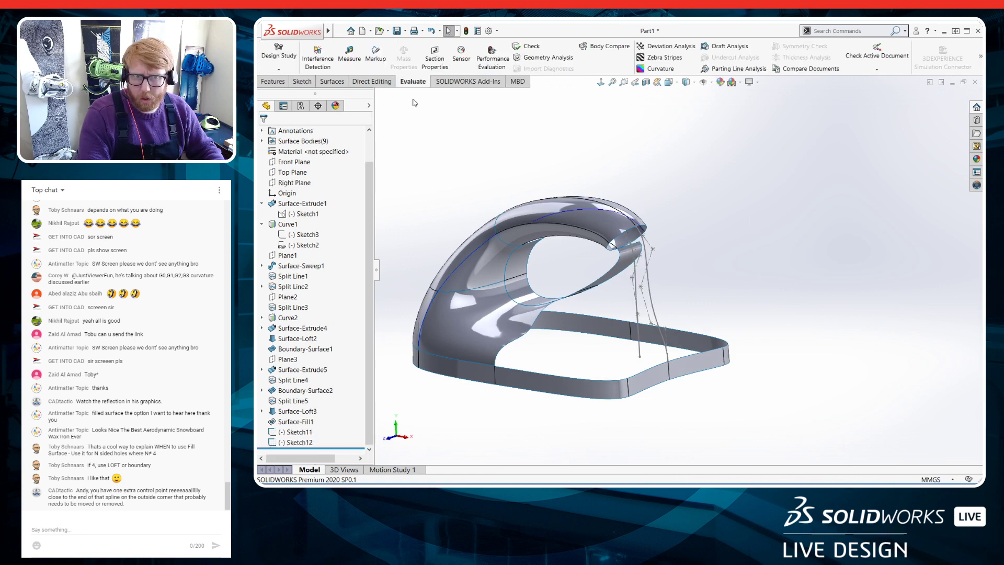
Create a reference plane parallel to the Right Plane through the inner spline's lower endpoint
click(273, 81)
click(682, 54)
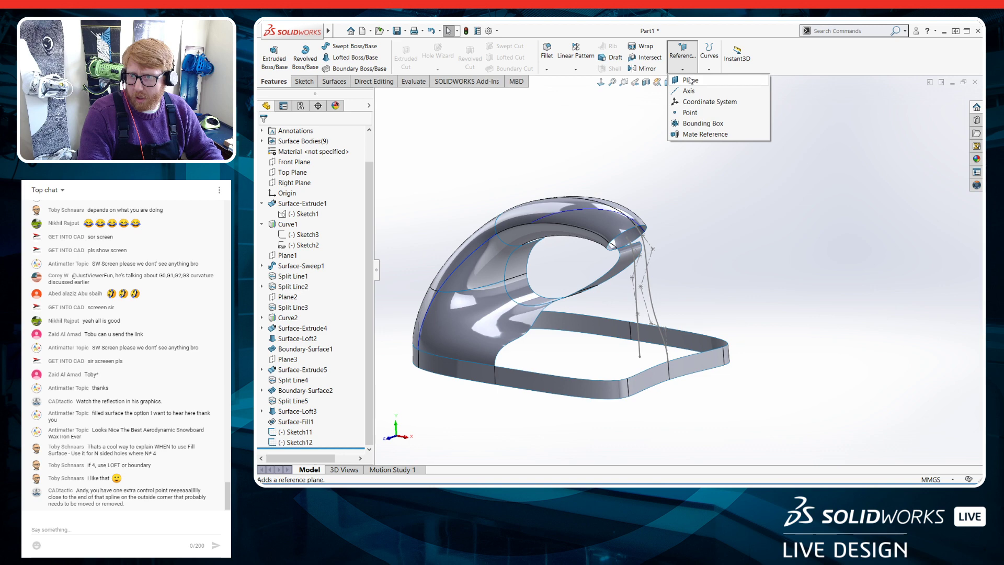
click(685, 83)
click(378, 95)
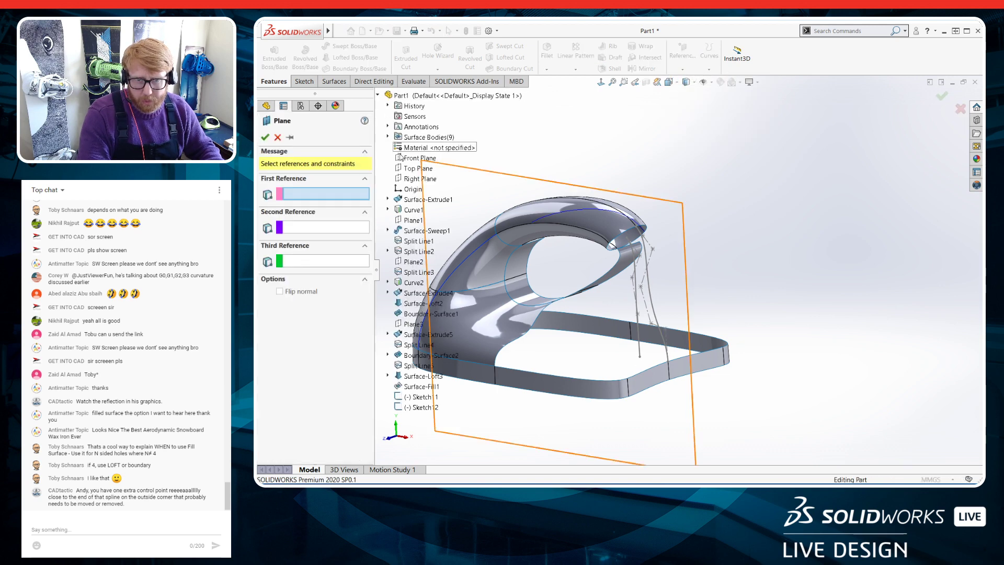
click(420, 179)
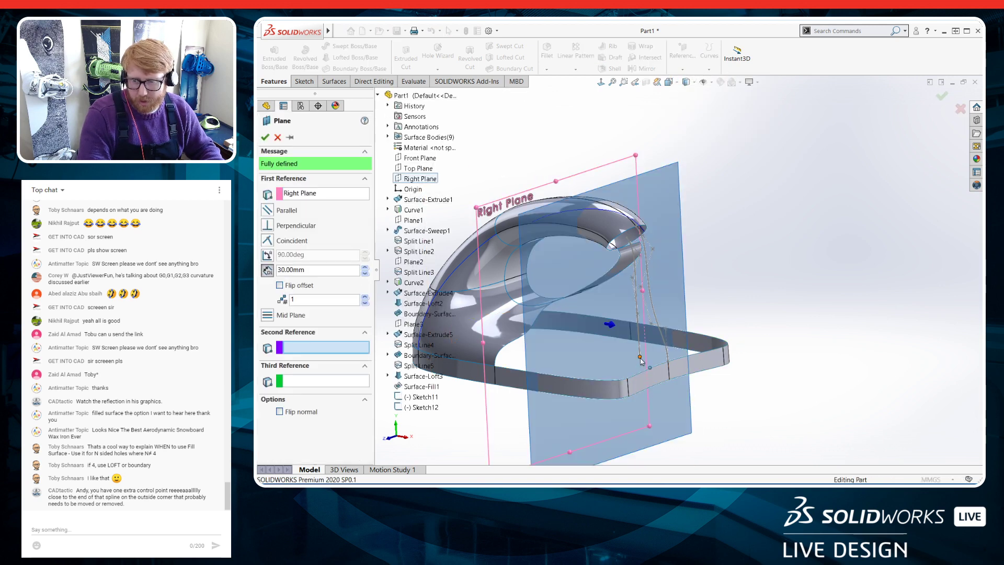
click(640, 359)
right_click(643, 361)
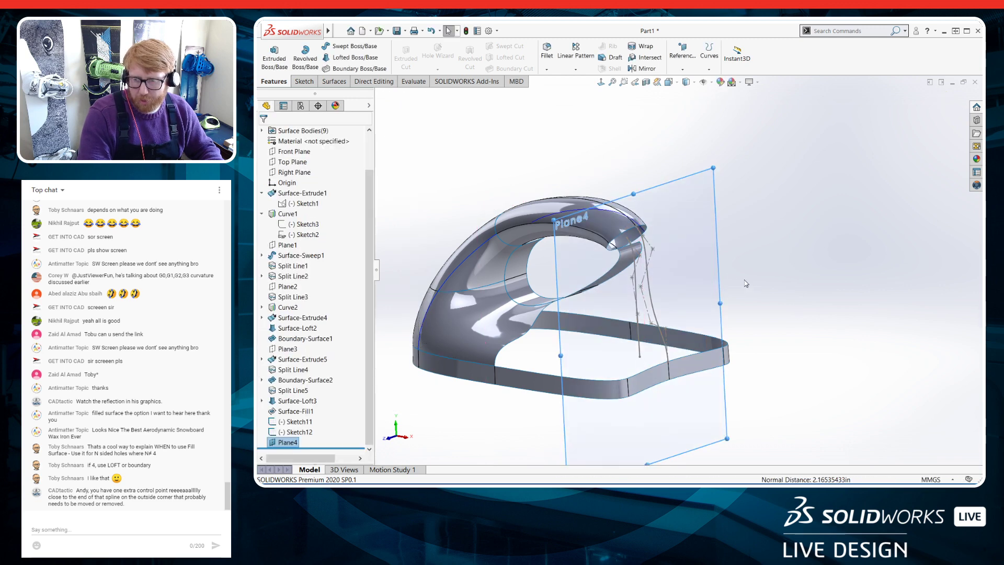
Sketch a six-point style spline on the new plane, curving from beside the handle's underside outward to just above the base's side
click(719, 250)
click(745, 242)
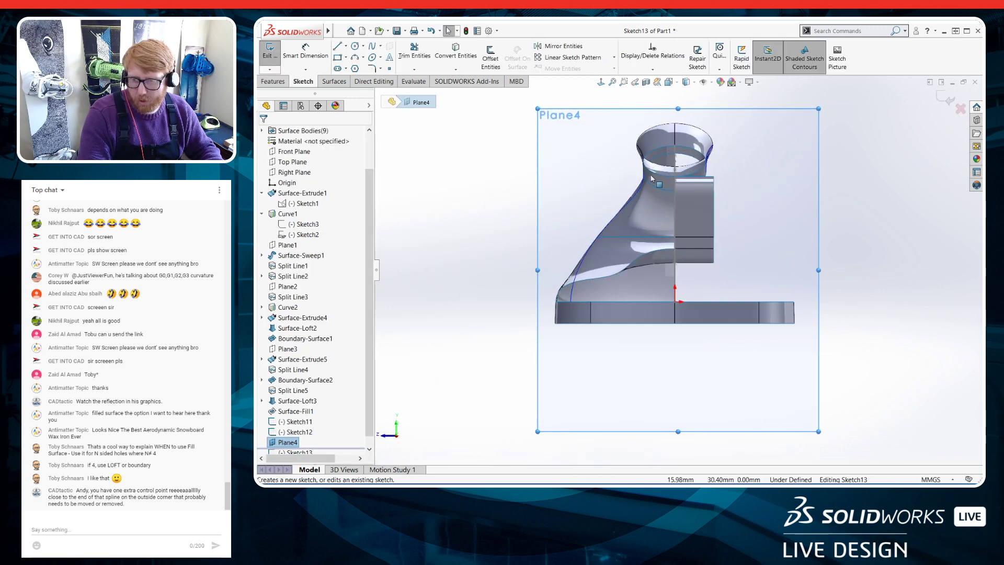
click(381, 46)
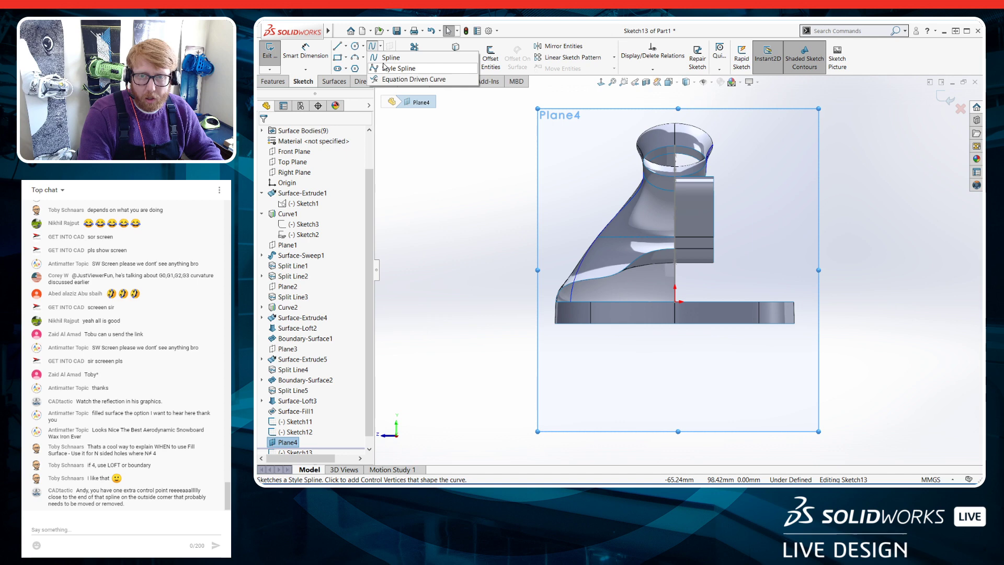
click(398, 68)
scroll(629, 178, down, 2)
click(643, 178)
click(643, 256)
click(573, 310)
click(531, 326)
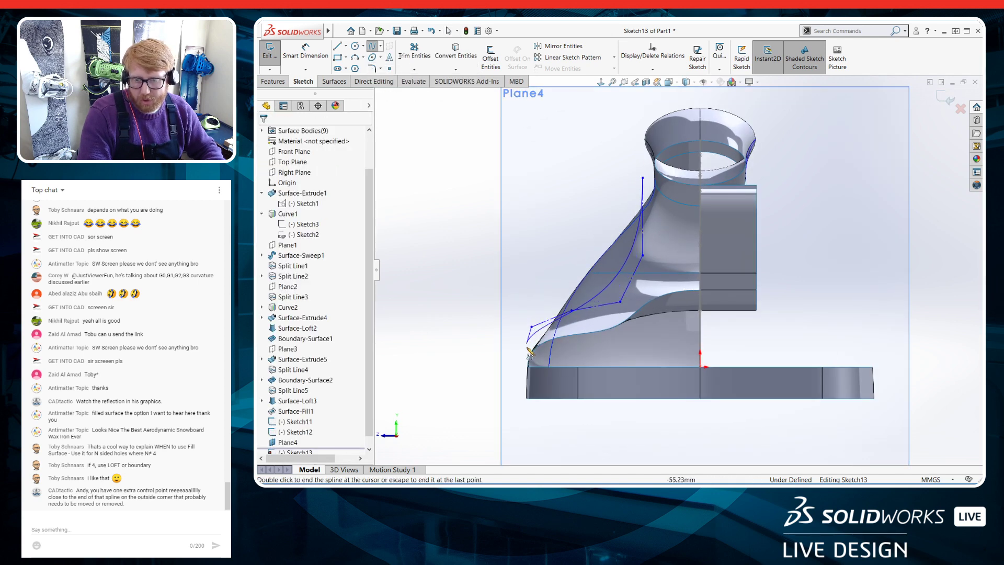
click(528, 358)
key(Escape)
Exit the side spline sketch and roll the model back to just before it
scroll(529, 359, down, 2)
scroll(601, 365, up, 4)
middle_drag(653, 355, 678, 376)
scroll(664, 337, down, 2)
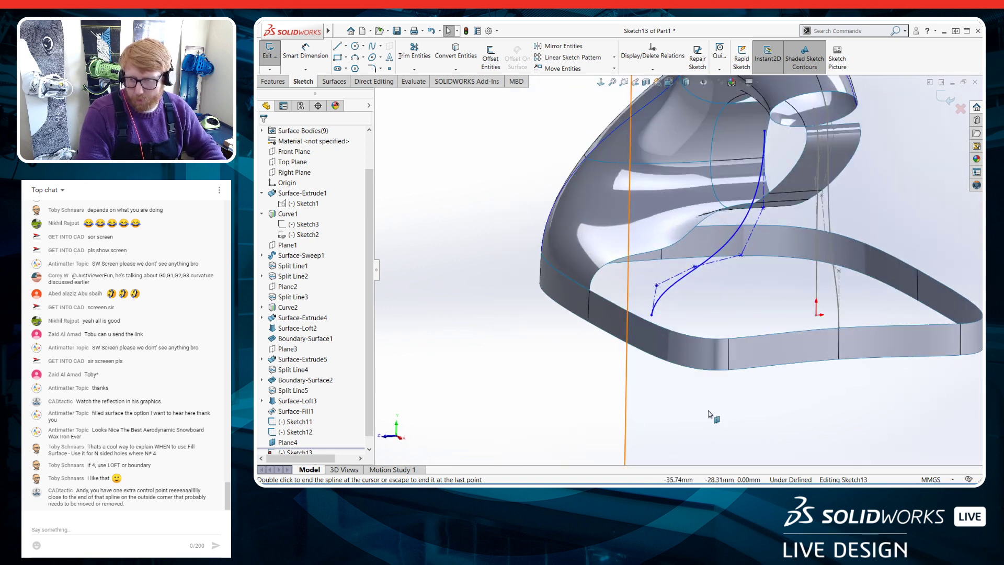
scroll(711, 411, up, 3)
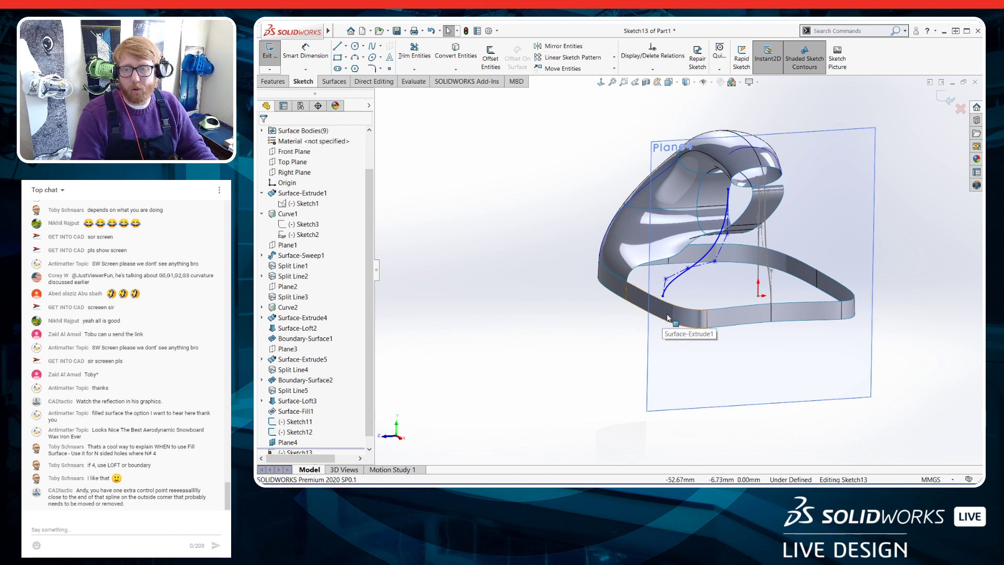
scroll(667, 318, up, 2)
scroll(771, 222, down, 1)
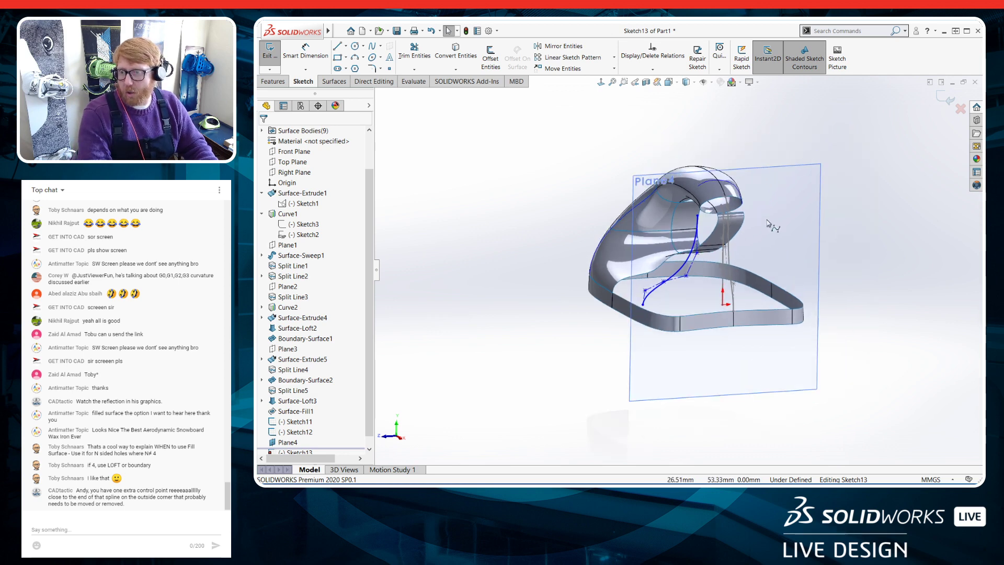
click(266, 55)
drag(370, 406, 369, 420)
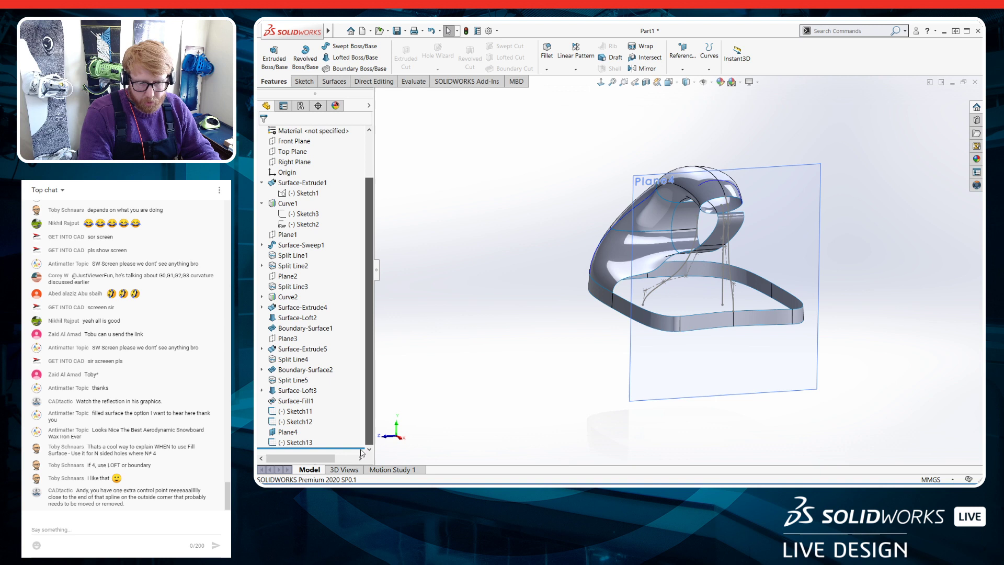
drag(334, 448, 328, 440)
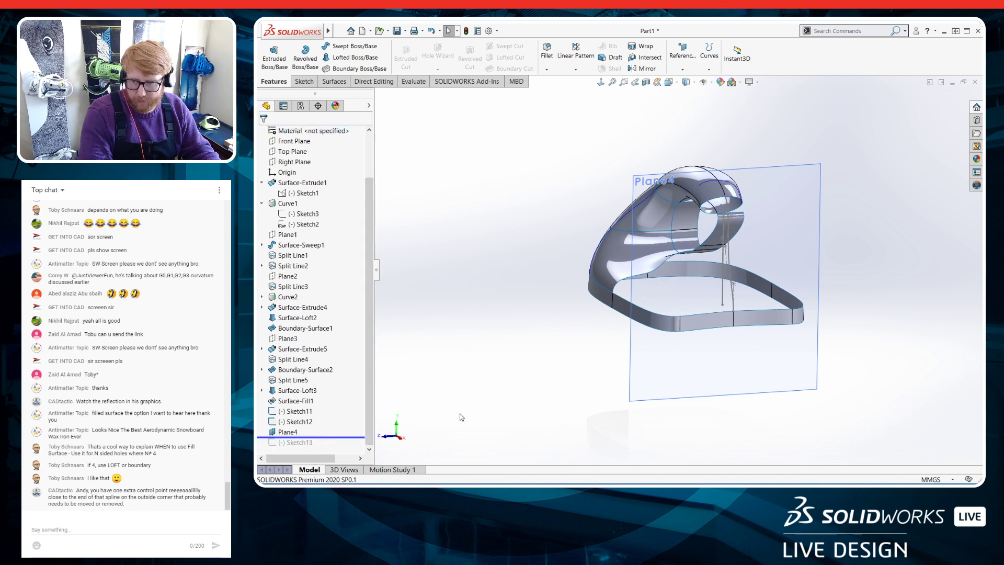
Split the side face of the base band where the new reference plane intersects it, using an Intersection split line
click(666, 401)
click(717, 71)
click(725, 80)
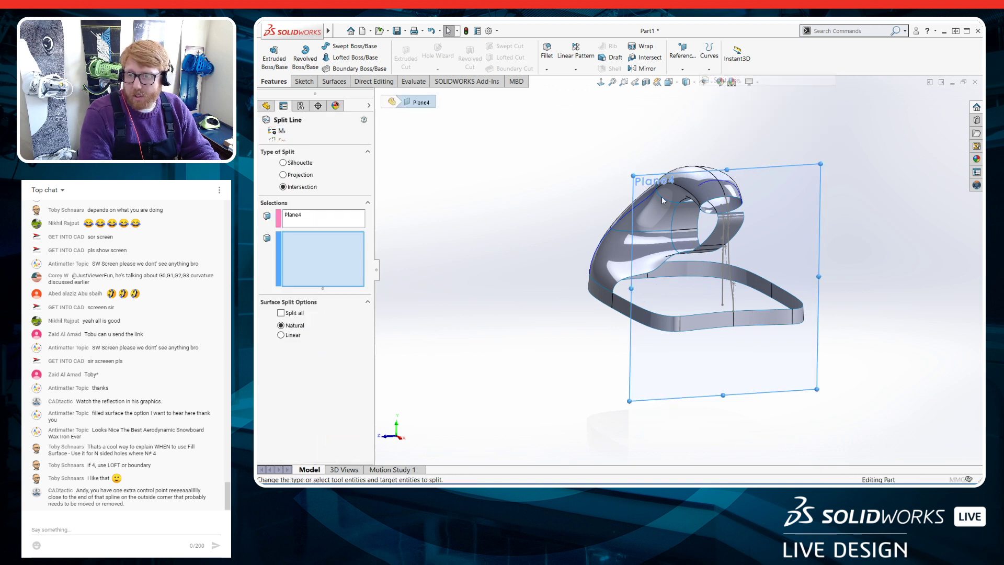
click(655, 320)
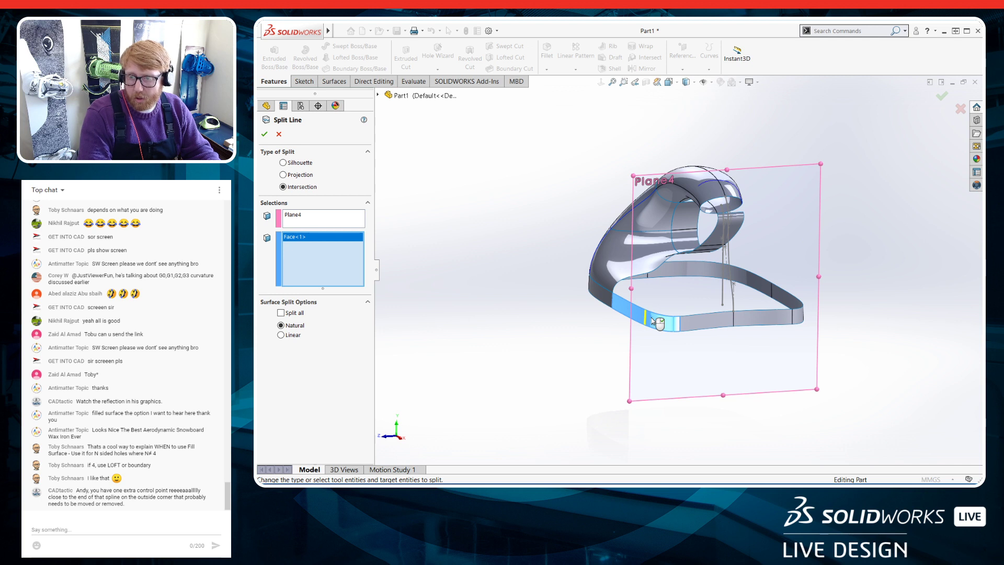
click(265, 133)
scroll(368, 400, down, 1)
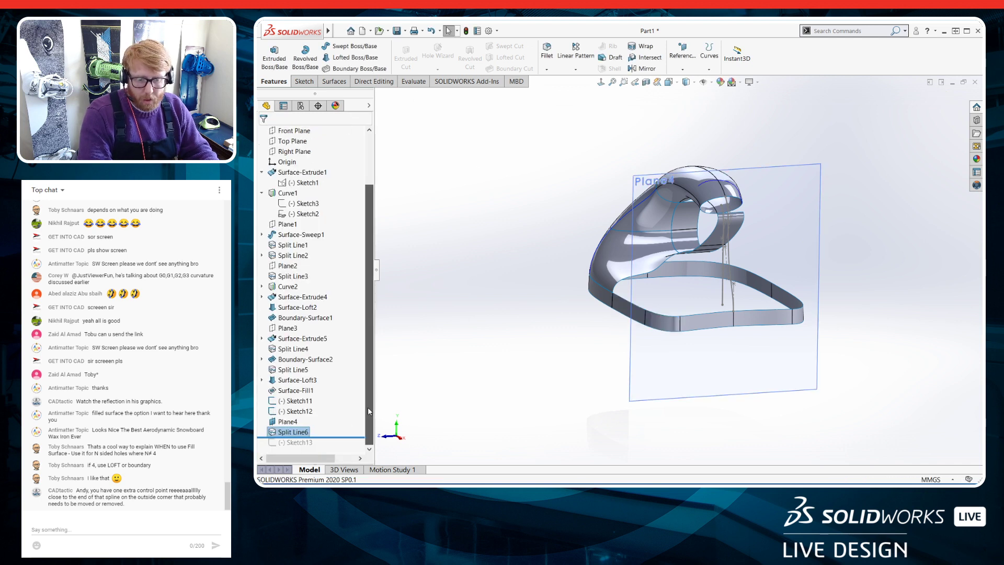
Reopen the side spline sketch and attach the spline's lower endpoint to the upper end of the base's new split edge
click(303, 444)
click(312, 419)
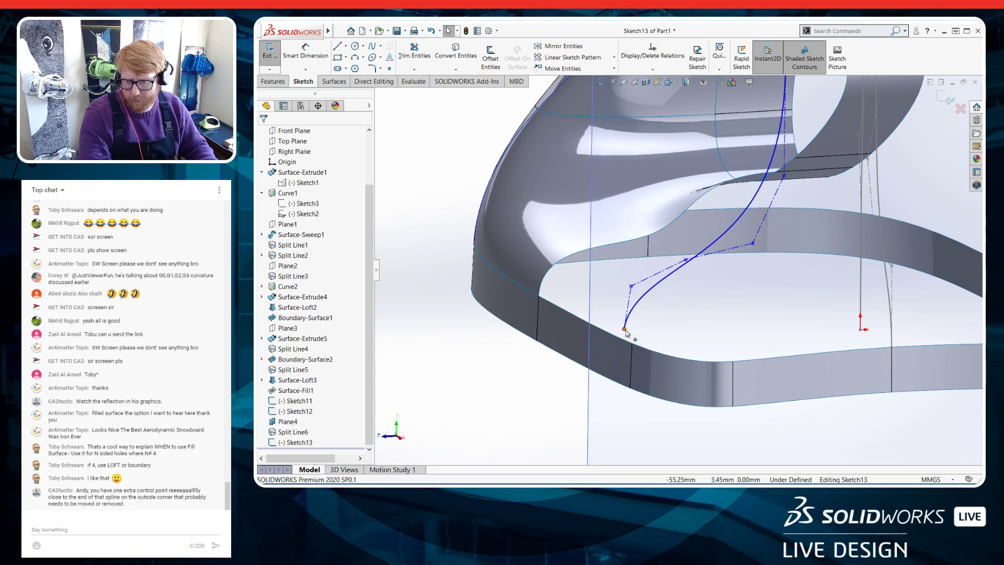
click(625, 329)
ctrl+click(633, 347)
click(683, 304)
Align the lowest leg of the side spline's control polygon with the split edge on the base
click(633, 308)
ctrl+click(633, 365)
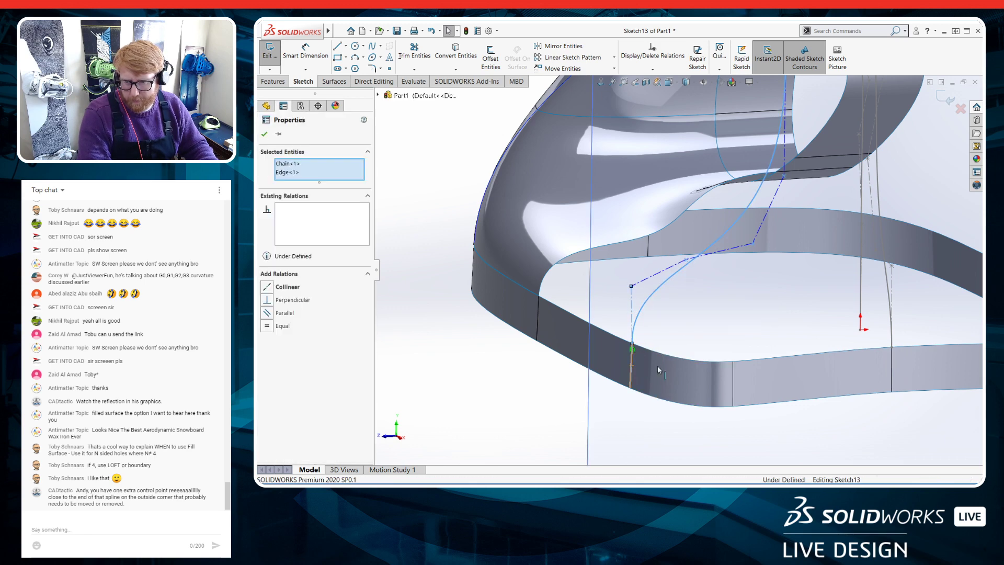
click(656, 327)
click(516, 359)
Select the side spline's upper endpoint beneath the handle's open end
scroll(681, 264, up, 4)
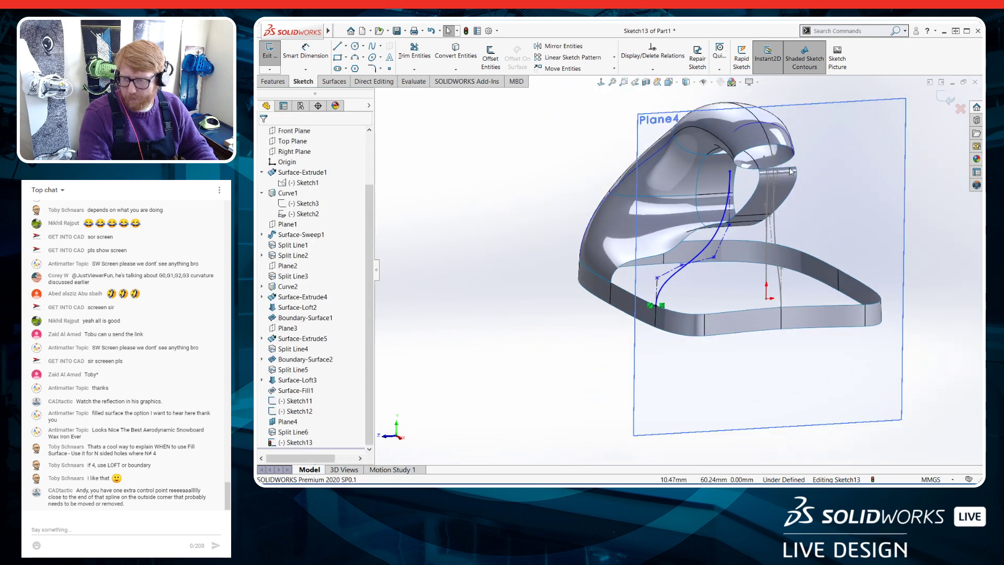
scroll(806, 141, down, 3)
click(671, 190)
scroll(681, 188, down, 3)
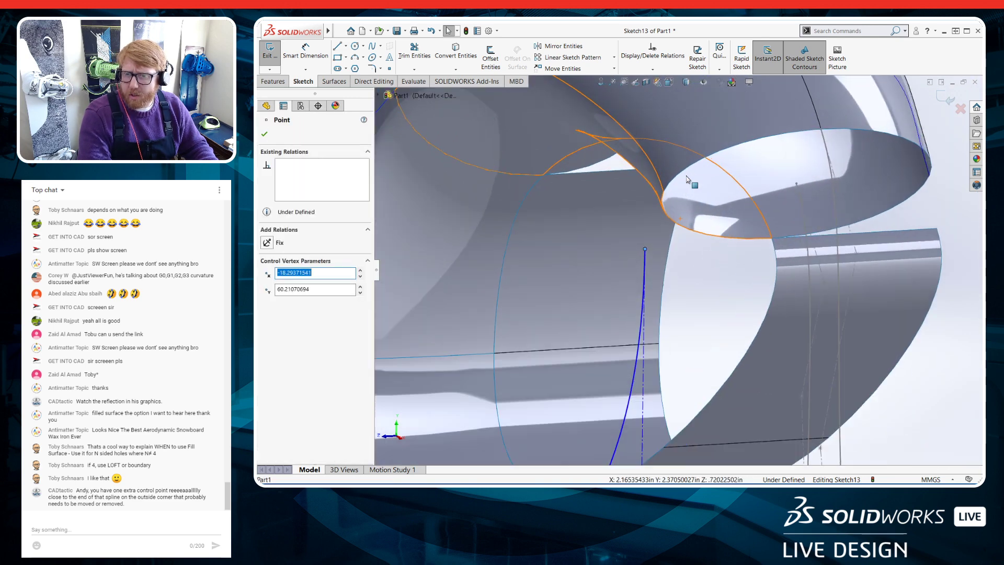
Make the style spline's upper endpoint coincident with the surface corner vertex and add a continuity relation between the spline and the adjoining upper edge
ctrl+click(664, 192)
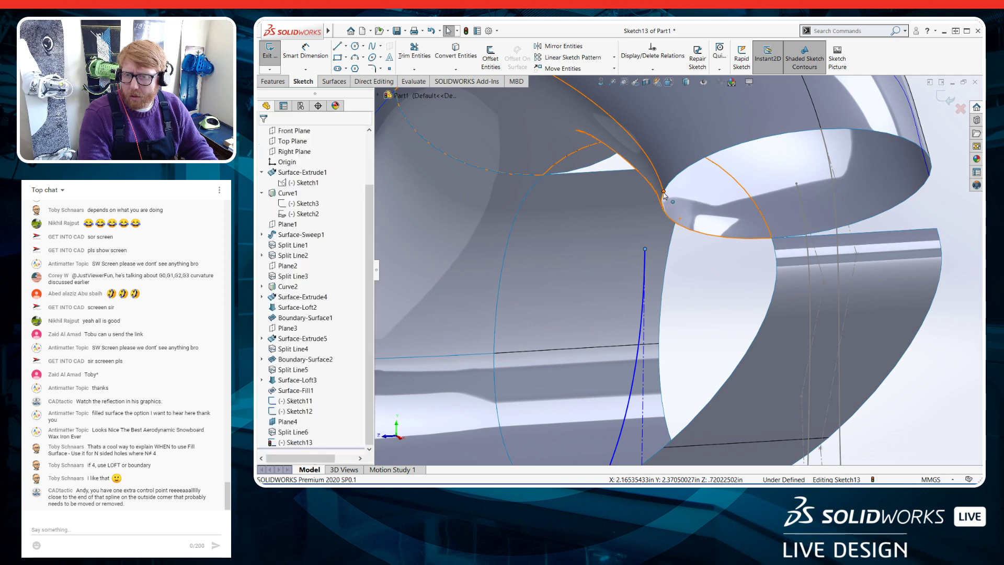
click(713, 155)
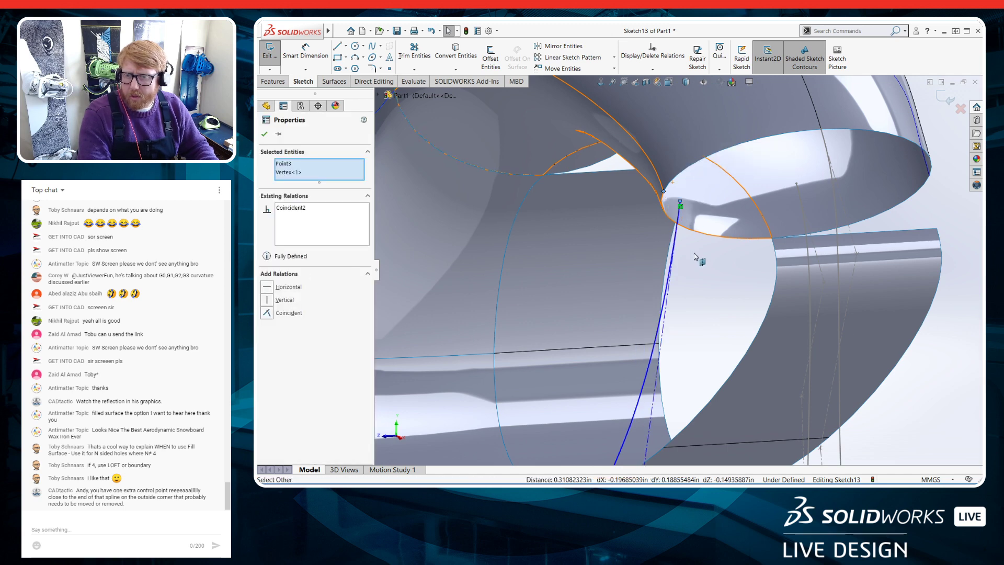
scroll(699, 262, up, 4)
click(832, 204)
click(601, 82)
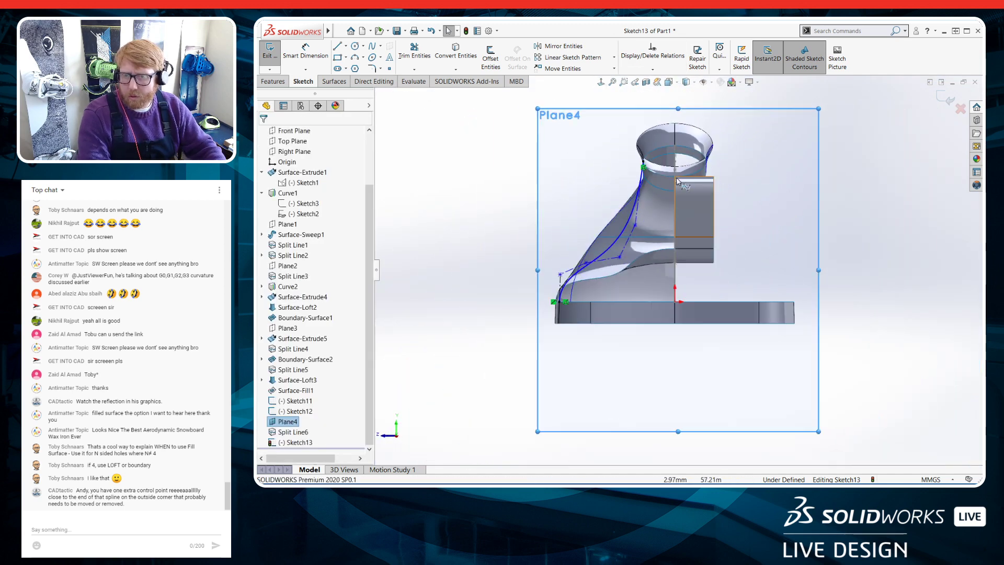
scroll(576, 162, down, 5)
click(574, 158)
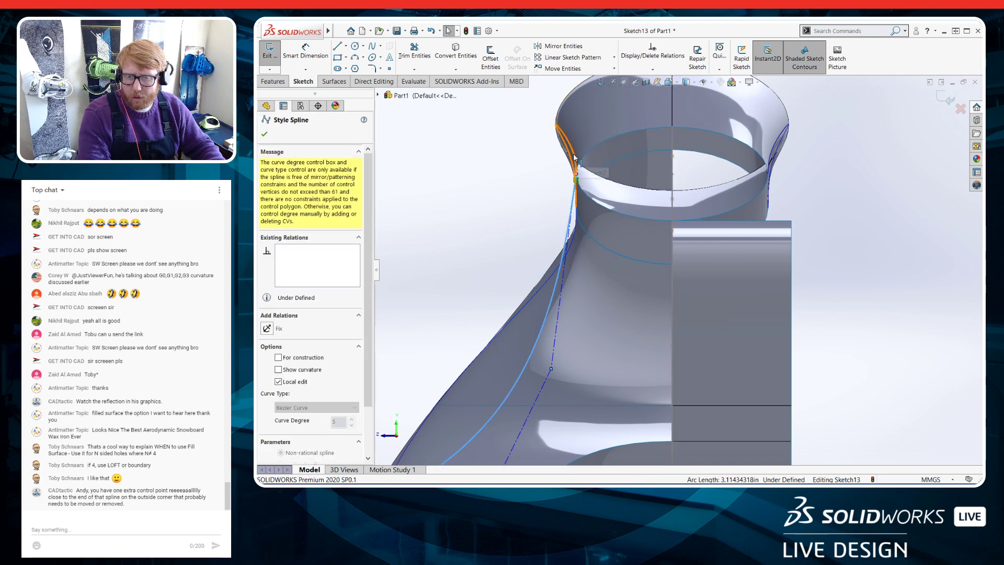
ctrl+click(581, 172)
click(606, 116)
click(531, 158)
scroll(680, 266, up, 3)
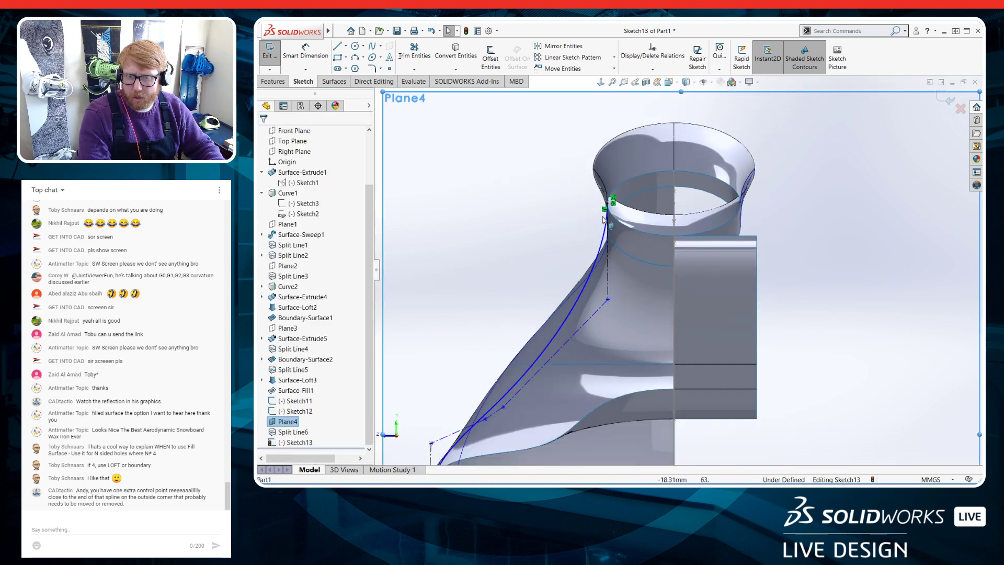
Reshape the side profile by repositioning the style spline's middle control vertices on Plane4, and exit the sketch
click(608, 267)
scroll(611, 270, up, 3)
scroll(534, 394, down, 3)
drag(586, 331, 588, 294)
scroll(607, 293, up, 3)
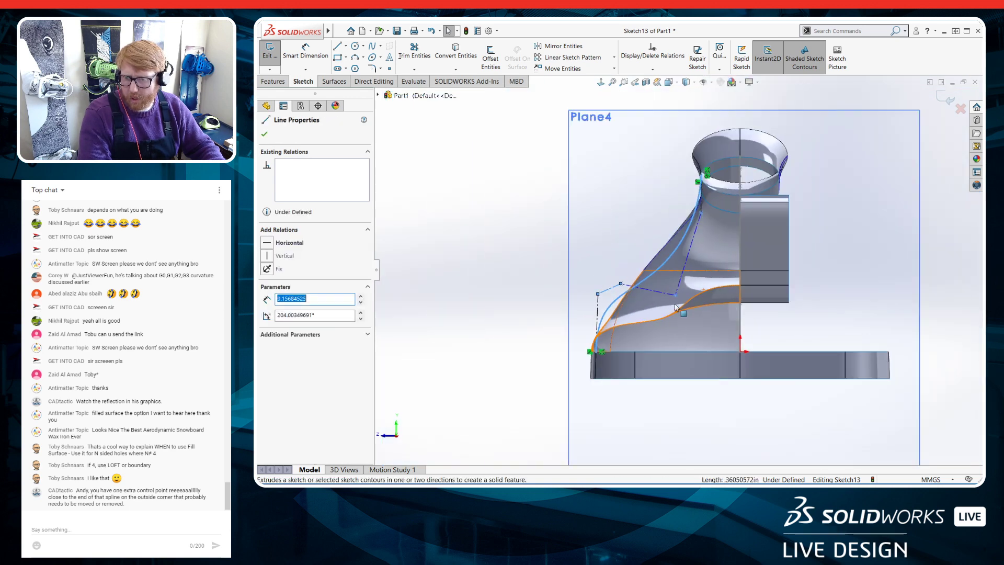
scroll(654, 292, down, 2)
drag(648, 286, 701, 282)
scroll(680, 308, up, 3)
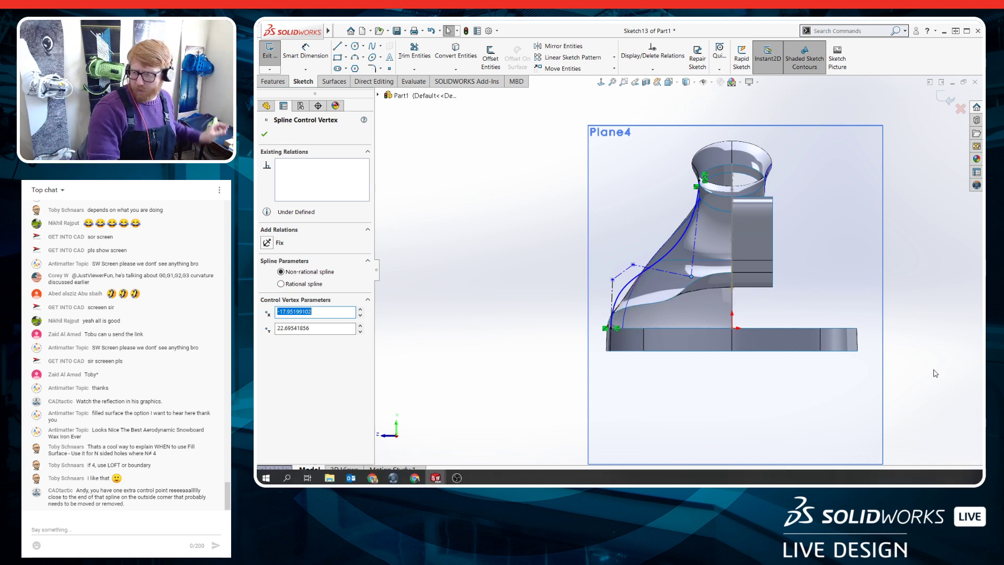
scroll(765, 289, down, 2)
click(259, 50)
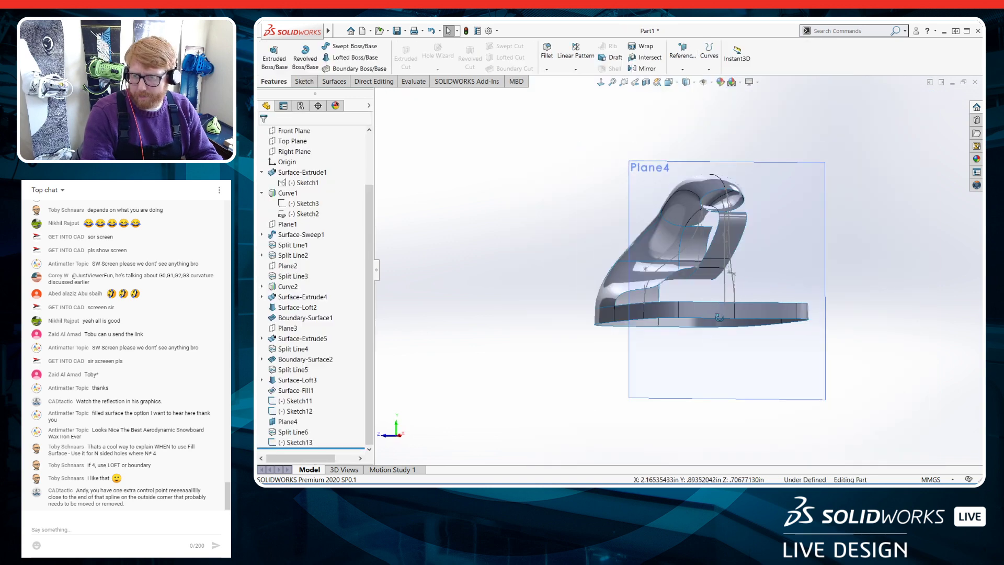
Hide Plane4 and create a Sketch on sketch projected curve from the straight-looking centre spline and the side profile sketch (Sketch12 and Sketch13)
click(827, 239)
click(878, 211)
click(710, 50)
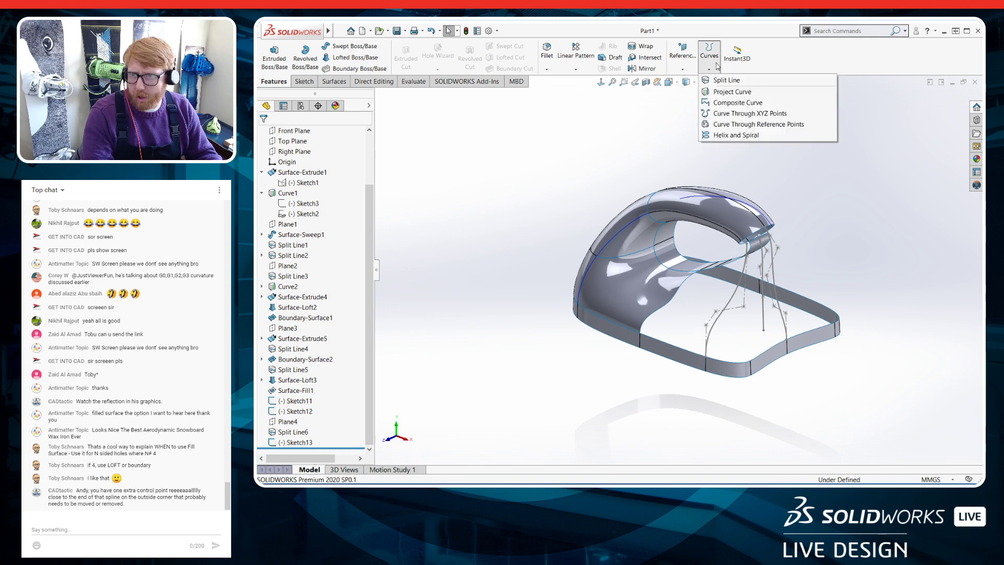
click(727, 90)
scroll(750, 304, down, 4)
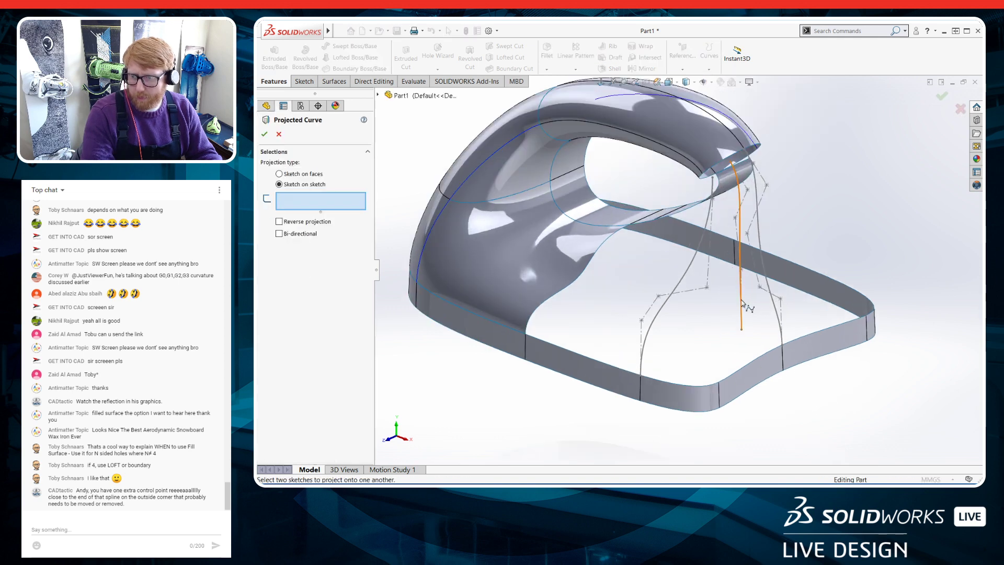
click(741, 305)
click(683, 278)
right_click(683, 278)
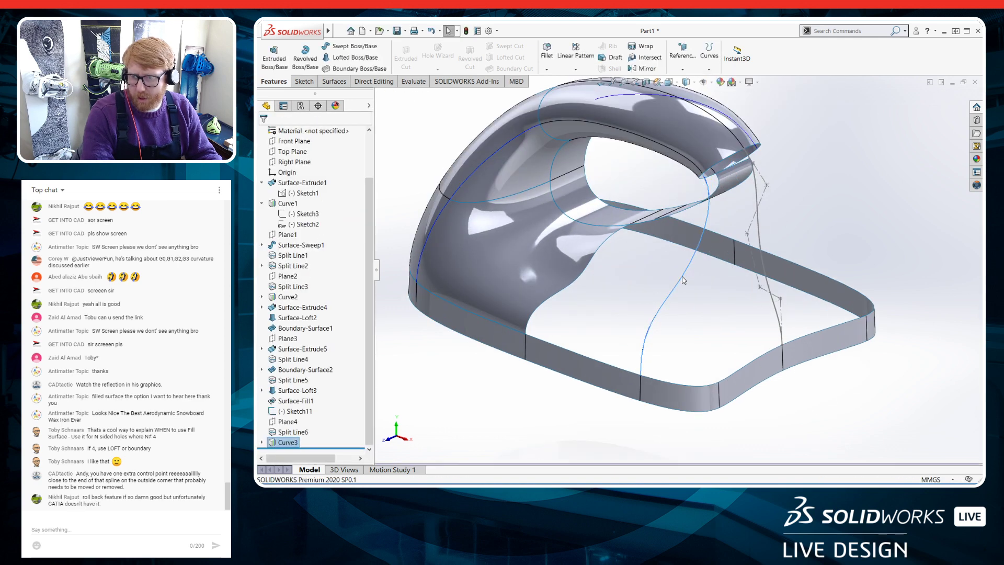
Extrude the rear profile spline in Sketch11 as a surface, extending as a narrow strip behind the handle
scroll(745, 292, up, 4)
scroll(745, 291, down, 5)
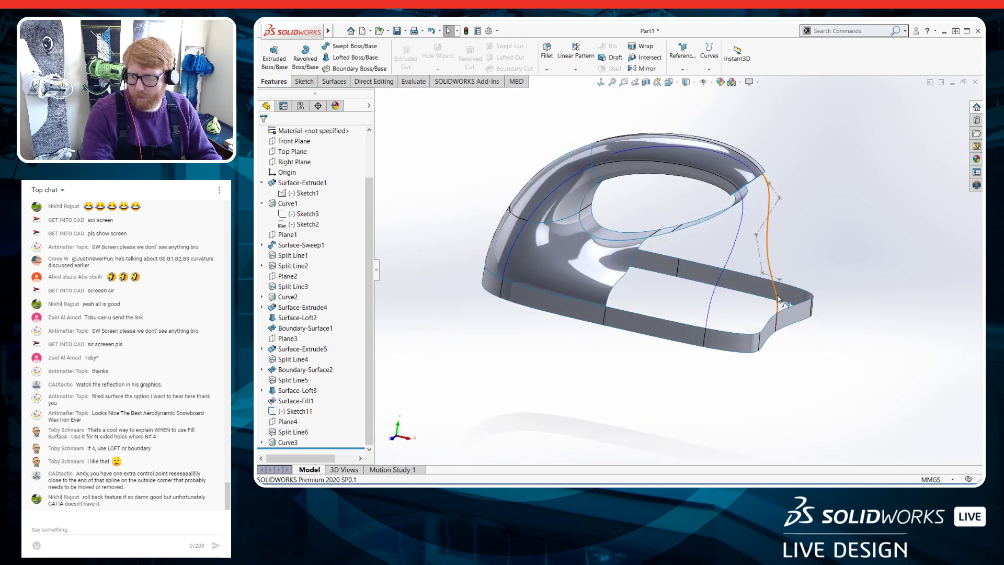
scroll(734, 292, up, 3)
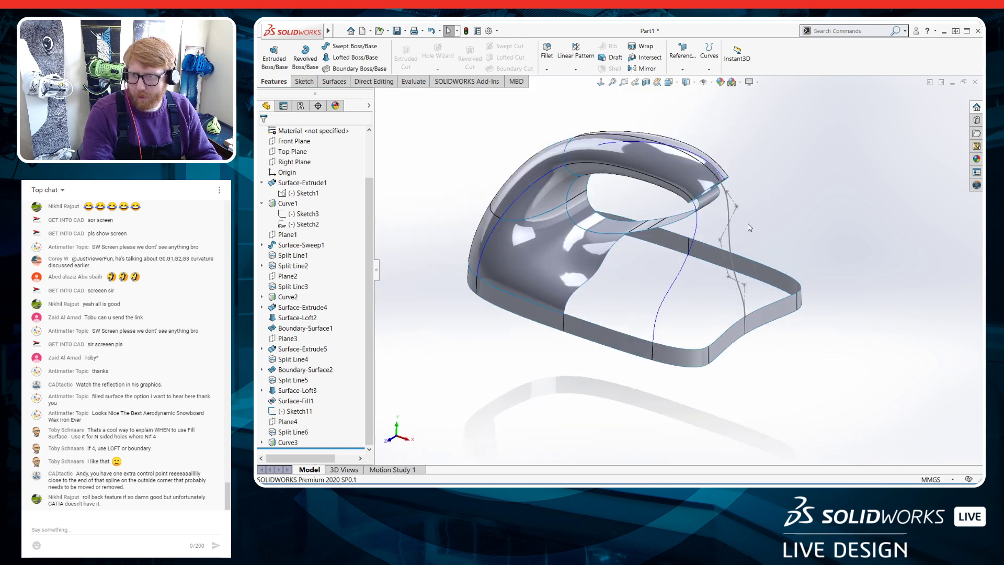
click(334, 81)
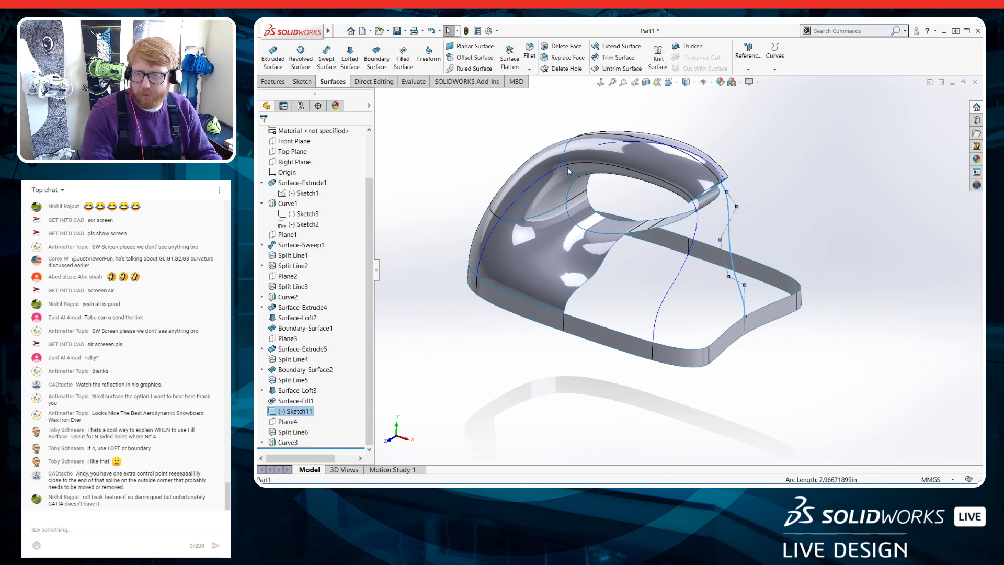
click(273, 56)
drag(705, 268, 765, 230)
click(265, 135)
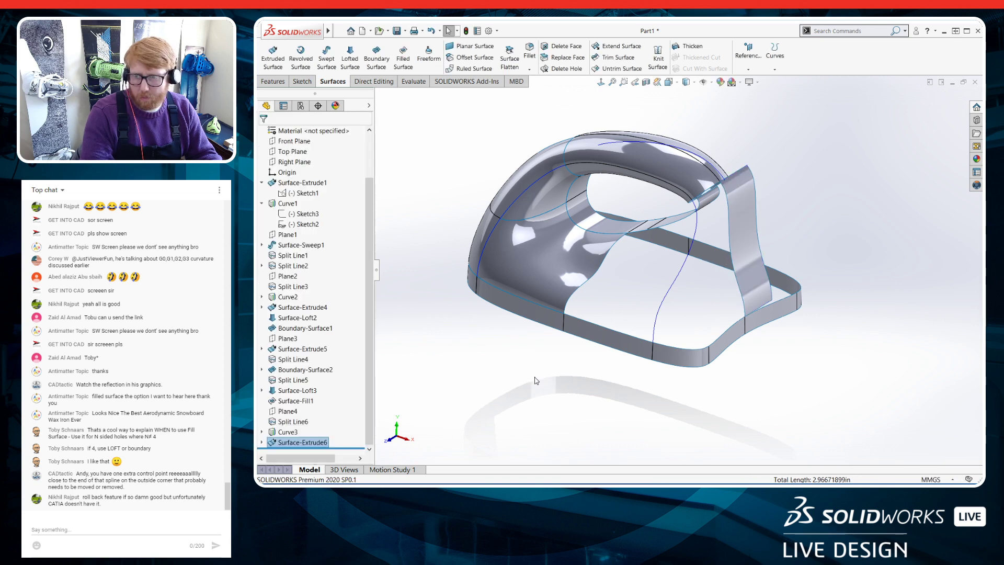
Set up a surface loft from the handle's lower end edge to the base's upper side edge, using the projected curve Curve3 as guide
scroll(777, 235, down, 2)
click(351, 57)
middle_drag(680, 311, 757, 293)
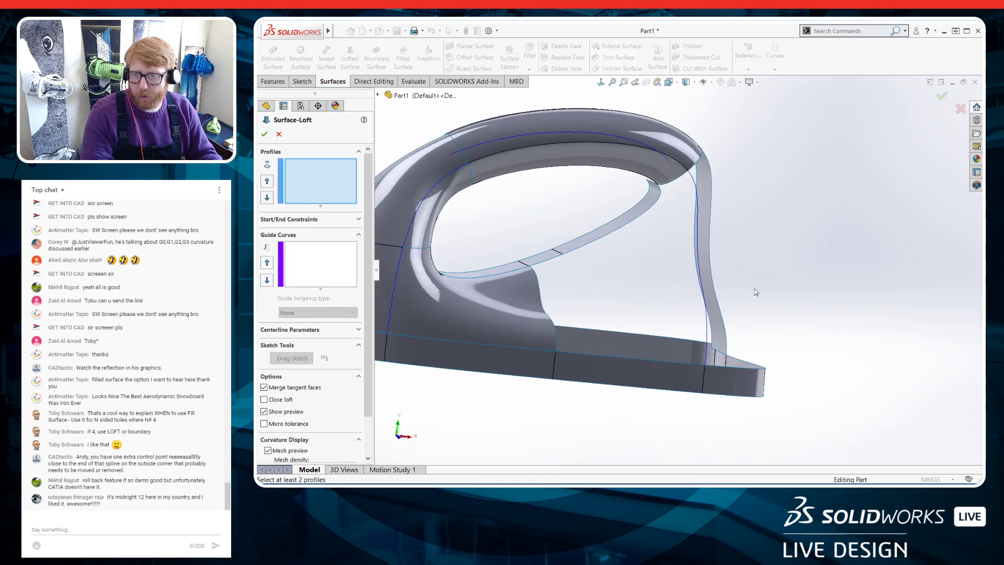
click(682, 176)
click(696, 366)
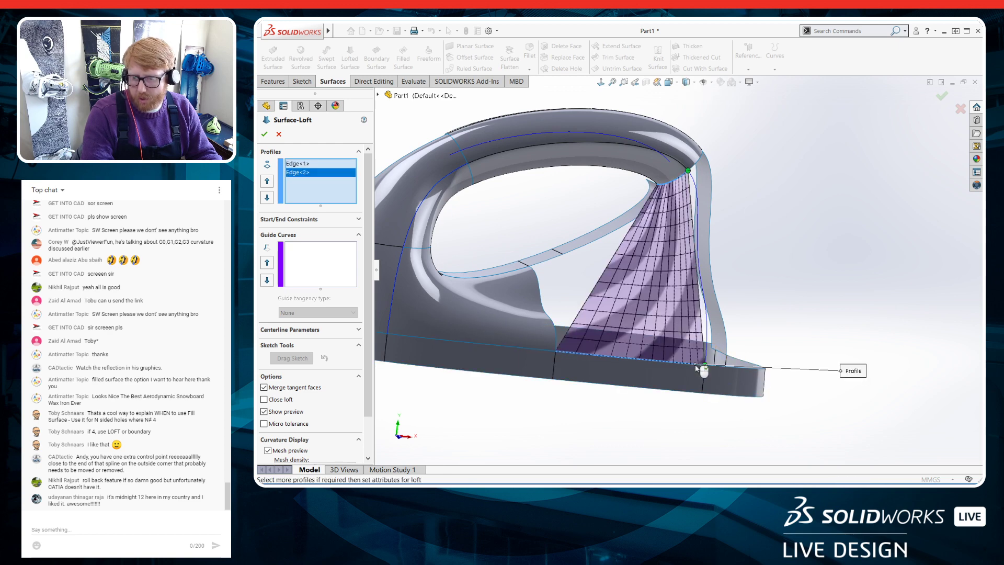
click(320, 264)
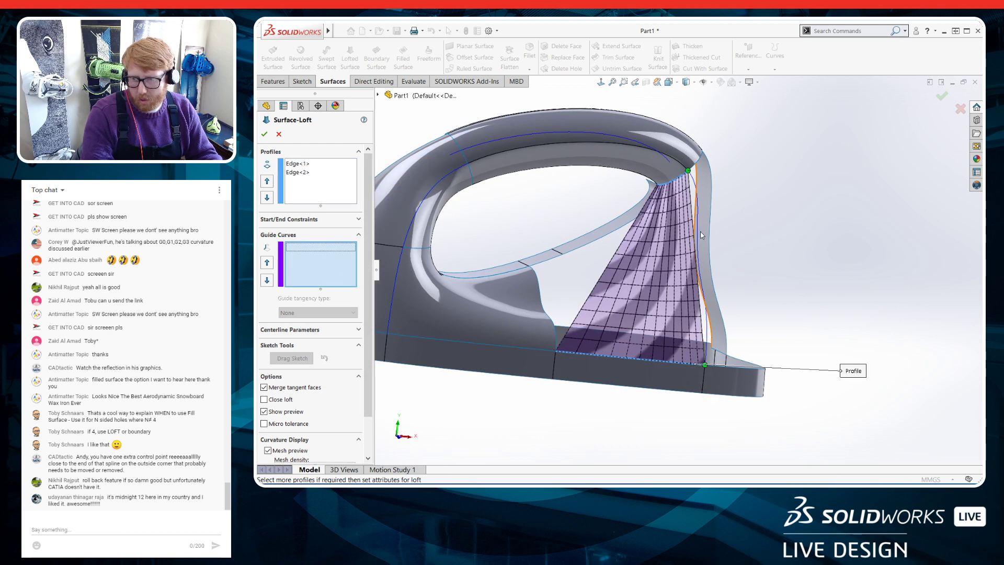
click(697, 233)
middle_drag(690, 240, 627, 290)
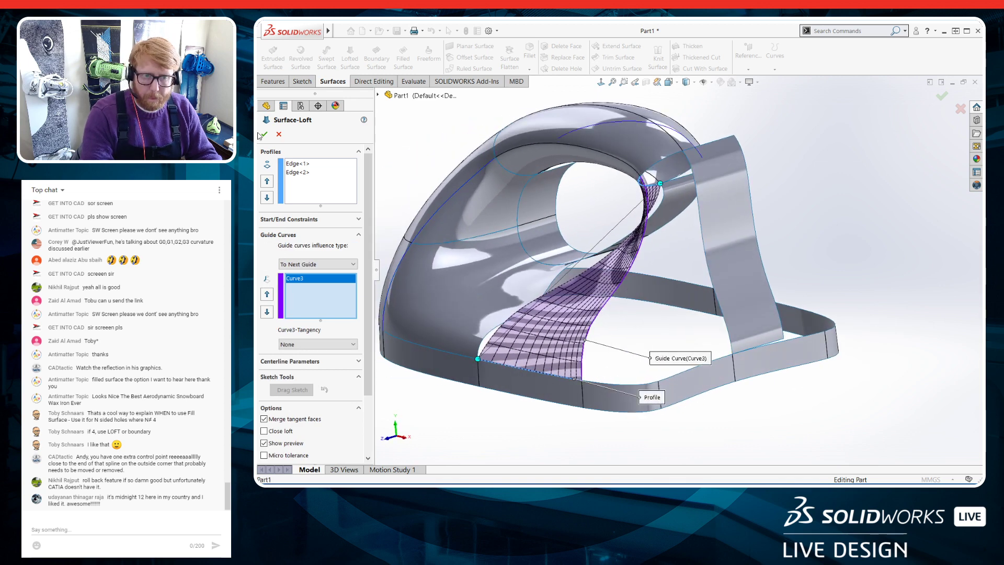
Set both the start and end constraints of the loft to Tangency To Face and create the surface
click(315, 219)
click(318, 243)
click(323, 269)
click(323, 294)
click(325, 322)
click(264, 134)
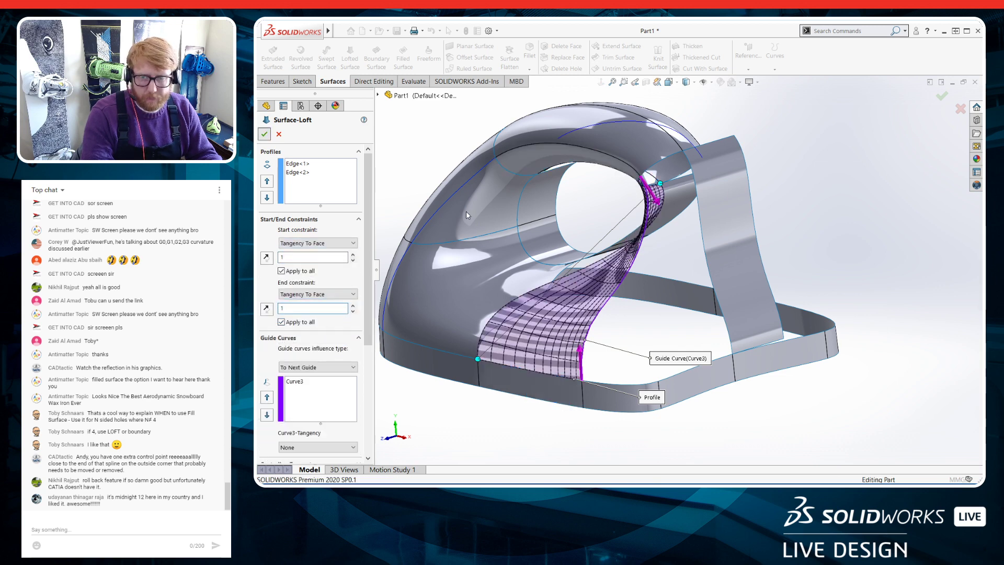
Hide the reference curves and other auxiliary item types in the graphics area
scroll(730, 363, up, 4)
middle_drag(729, 361, 760, 375)
scroll(781, 231, down, 3)
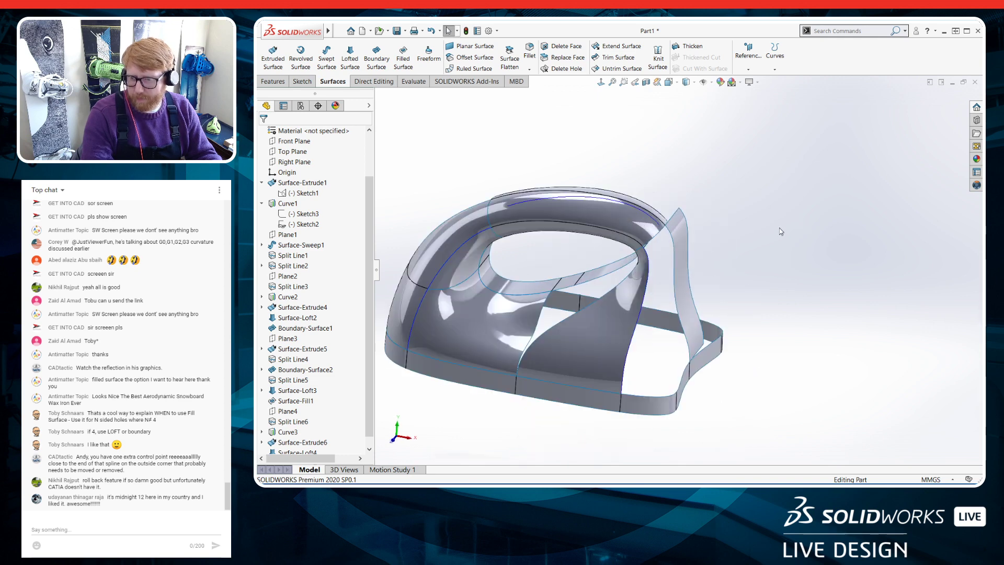
click(775, 69)
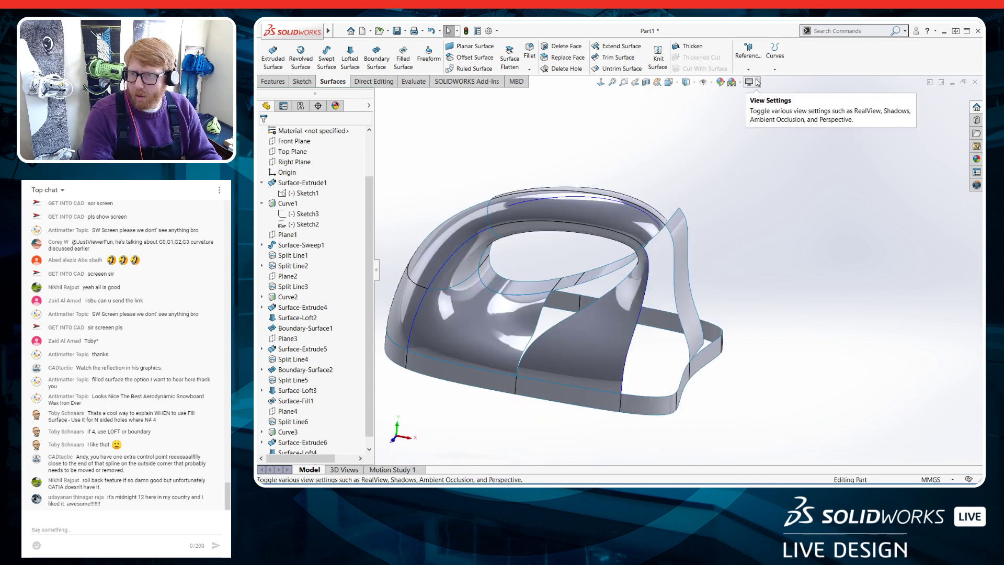
click(704, 82)
Start a boundary surface with the handle's end edge and an open group of the two base corner edges as Direction 1 curves
scroll(696, 330, down, 4)
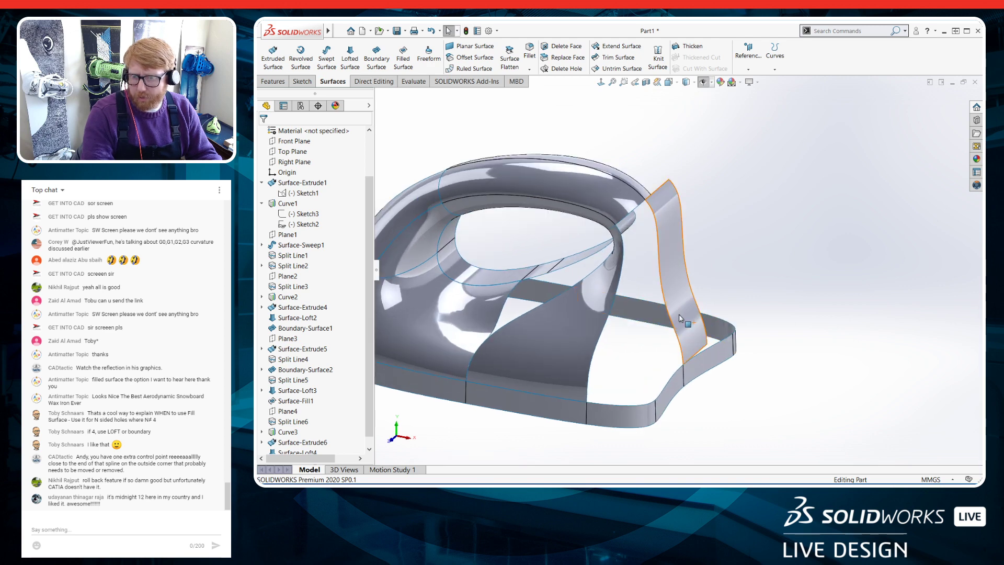
click(377, 61)
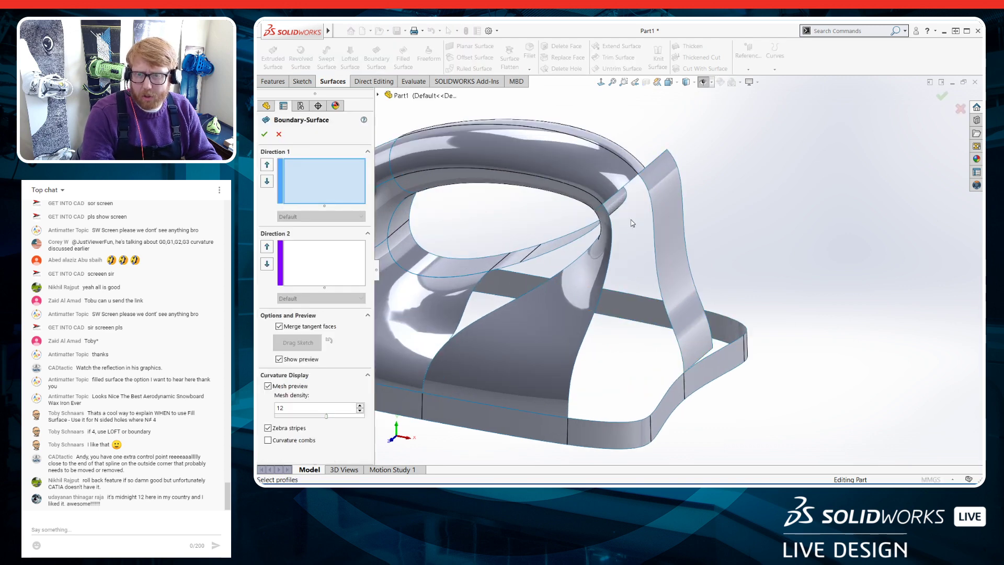
middle_drag(632, 193, 635, 339)
click(604, 200)
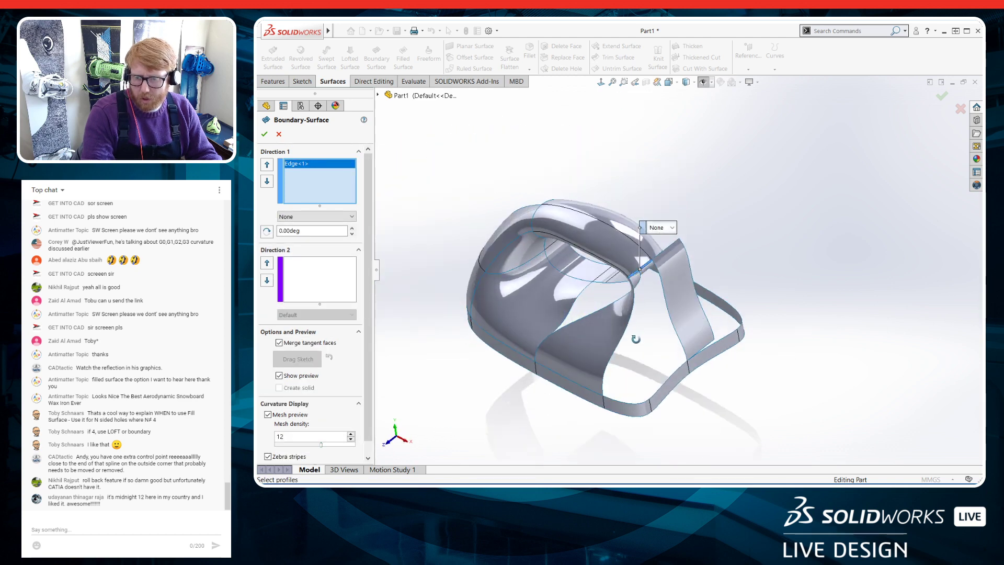
scroll(635, 339, down, 3)
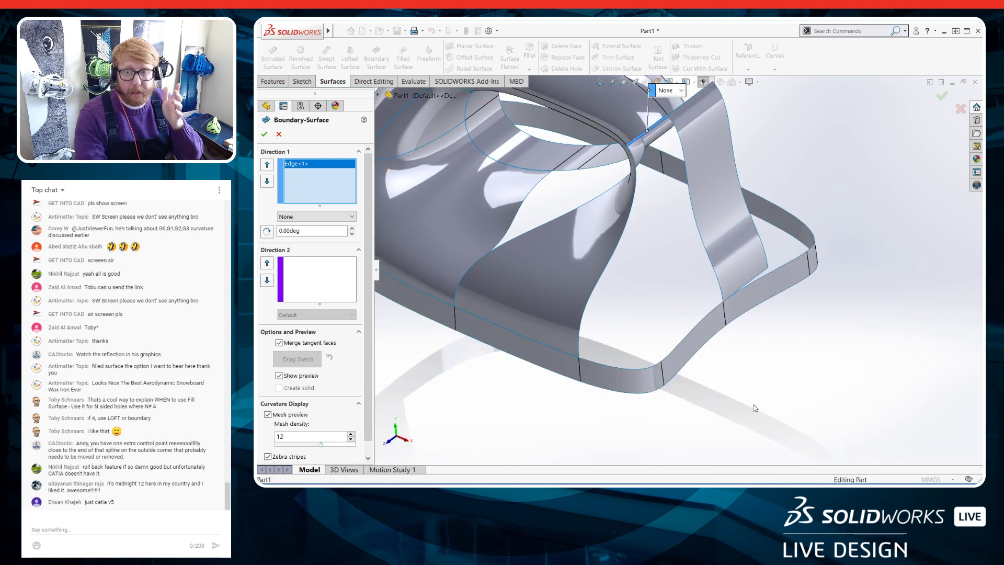
right_click(723, 381)
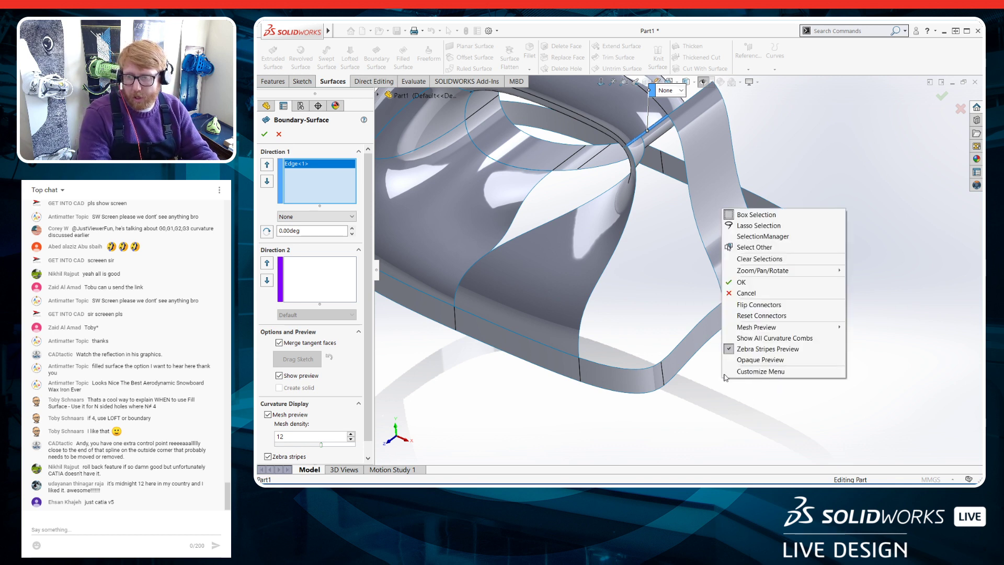
click(762, 237)
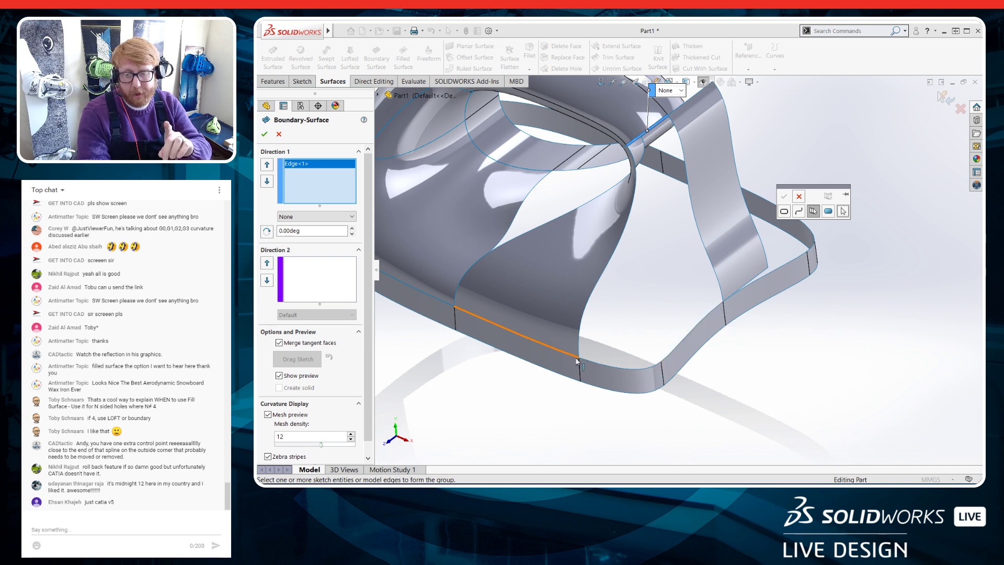
click(589, 362)
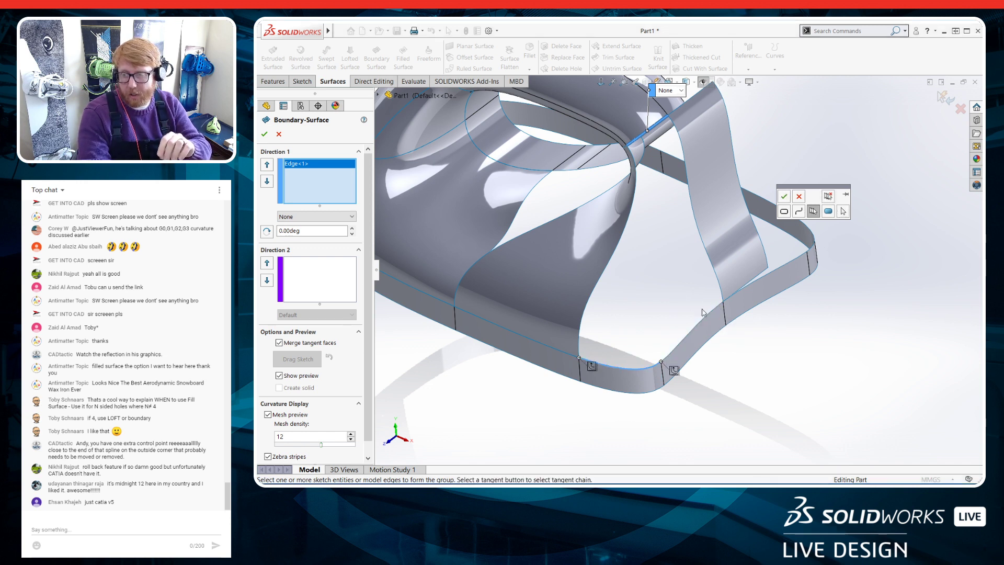
click(676, 351)
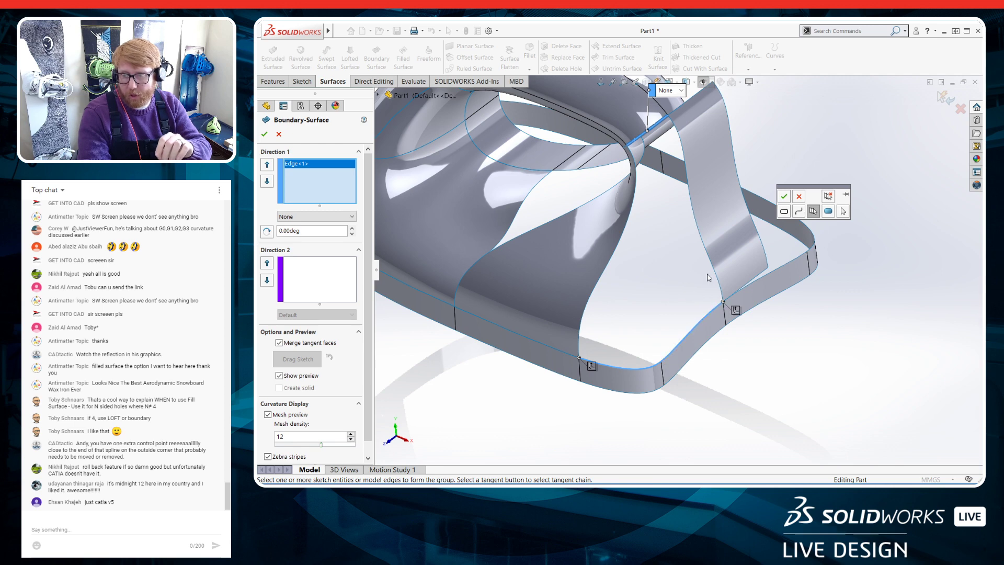
click(783, 198)
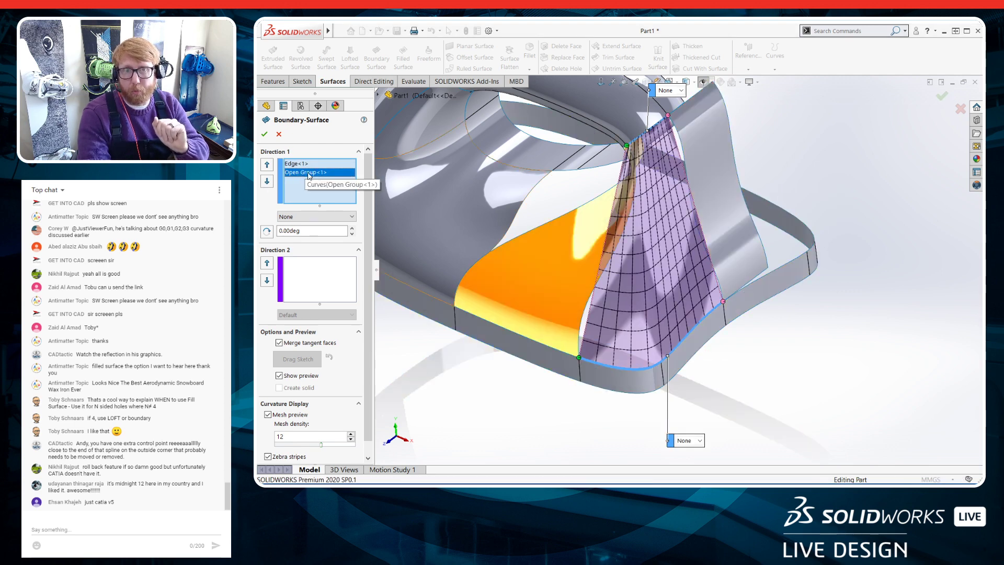
Add the lofted surface's free edge and the extruded strip's front edge as Direction 2 curves of the boundary surface
scroll(576, 398, up, 2)
middle_drag(576, 398, 578, 376)
scroll(578, 376, down, 2)
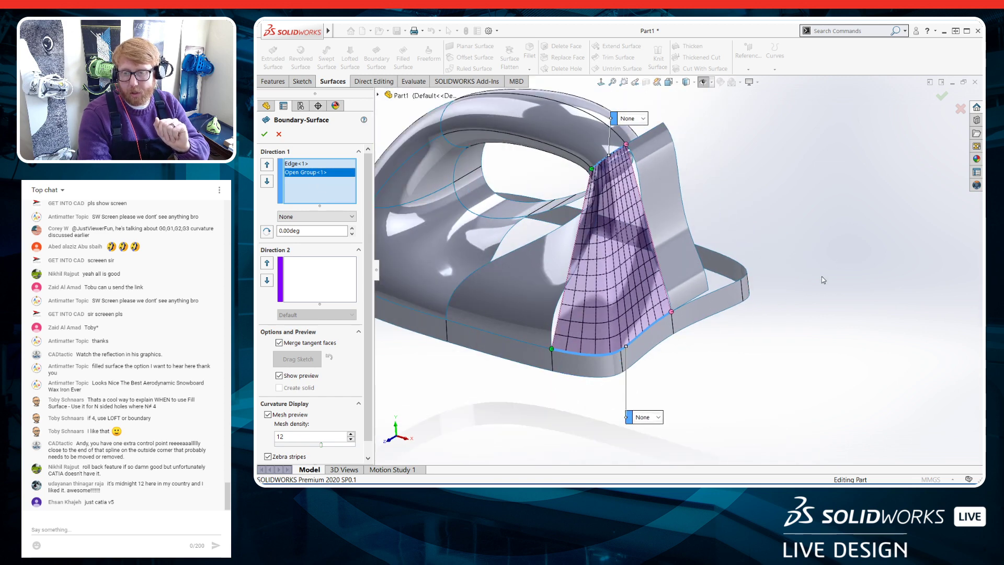
click(321, 267)
click(590, 248)
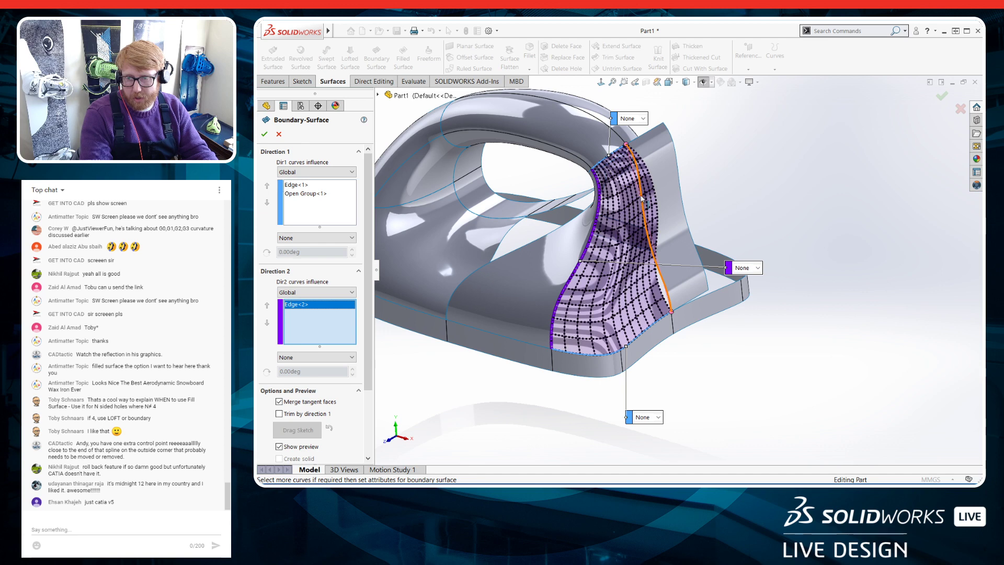
click(640, 197)
Set both Direction 1 and both Direction 2 curves of the boundary surface to Tangency To Face
middle_drag(728, 393, 817, 276)
click(759, 272)
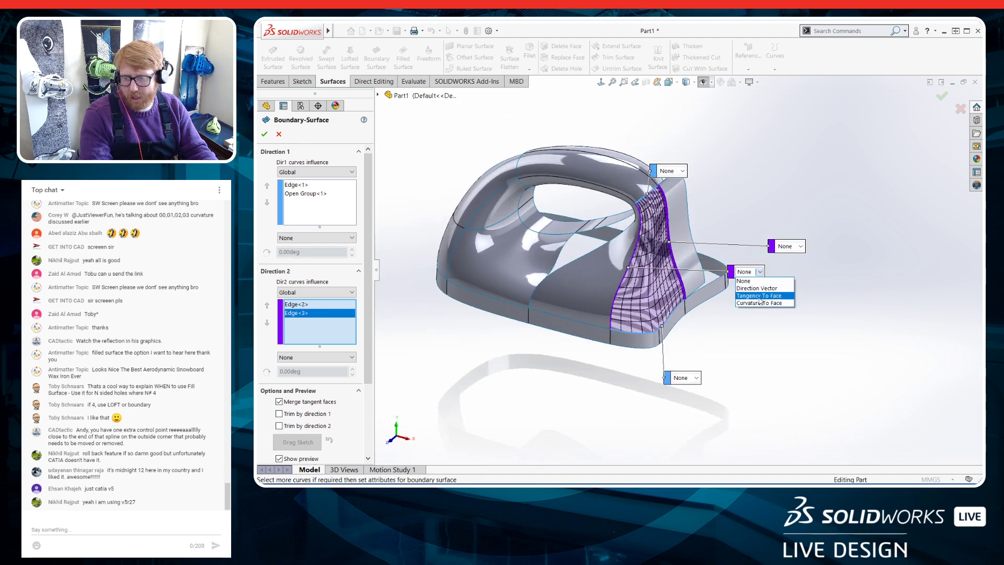
click(750, 288)
click(801, 246)
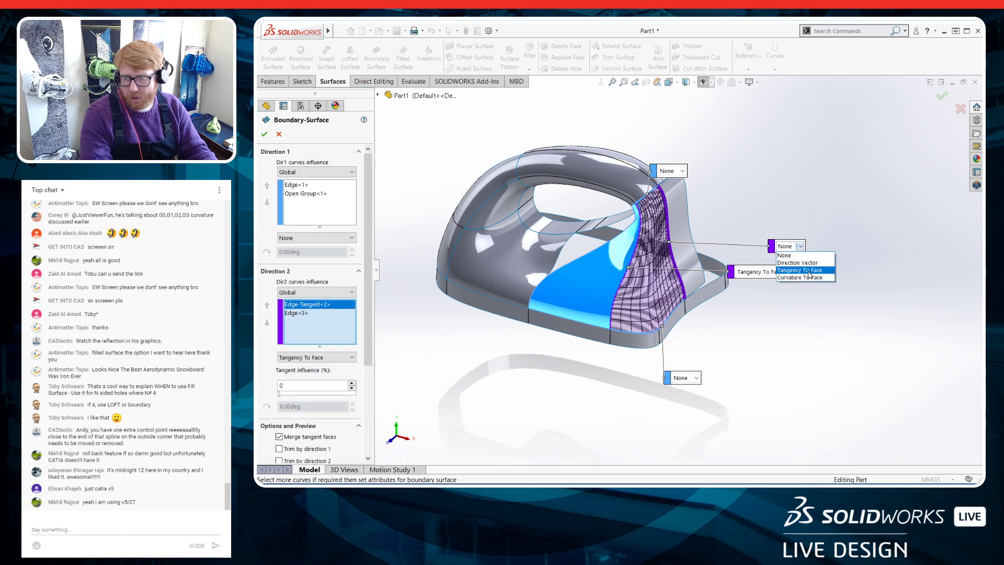
click(797, 263)
click(683, 172)
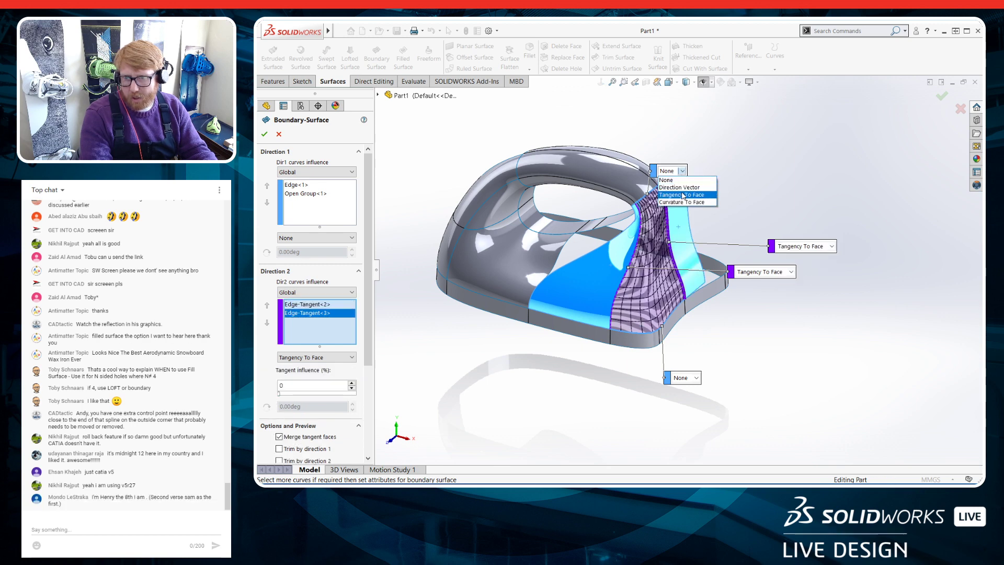
click(678, 188)
click(695, 378)
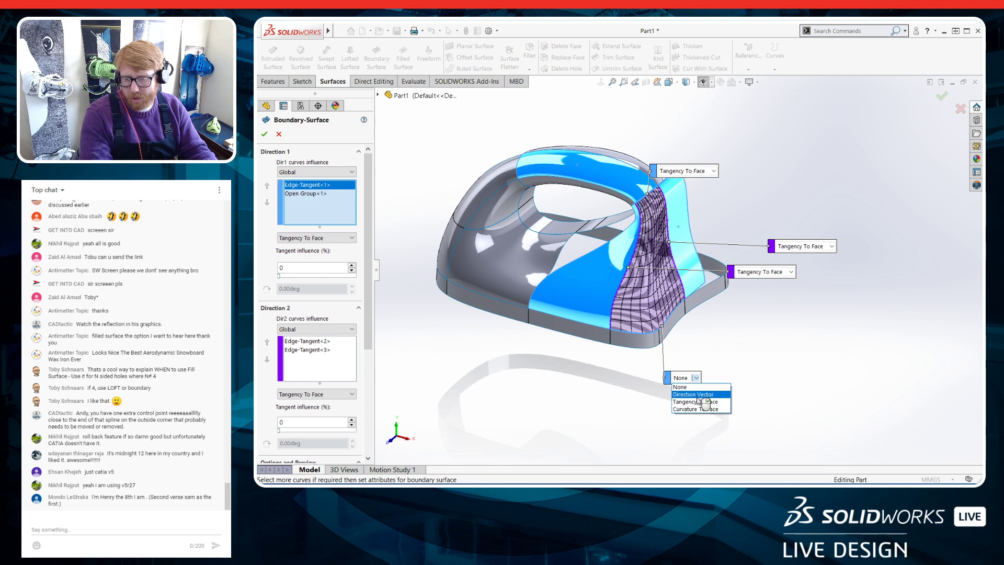
click(685, 393)
Examine the zebra stripes and mesh of the boundary surface preview from the side and the rear corner
middle_drag(600, 344, 623, 361)
scroll(667, 237, down, 5)
middle_drag(666, 237, 674, 213)
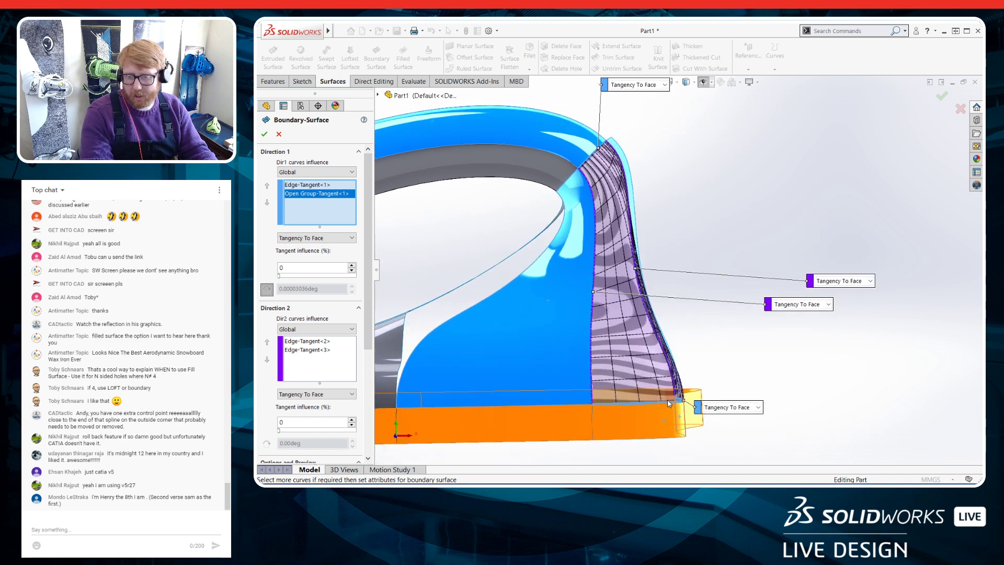
scroll(696, 340, up, 3)
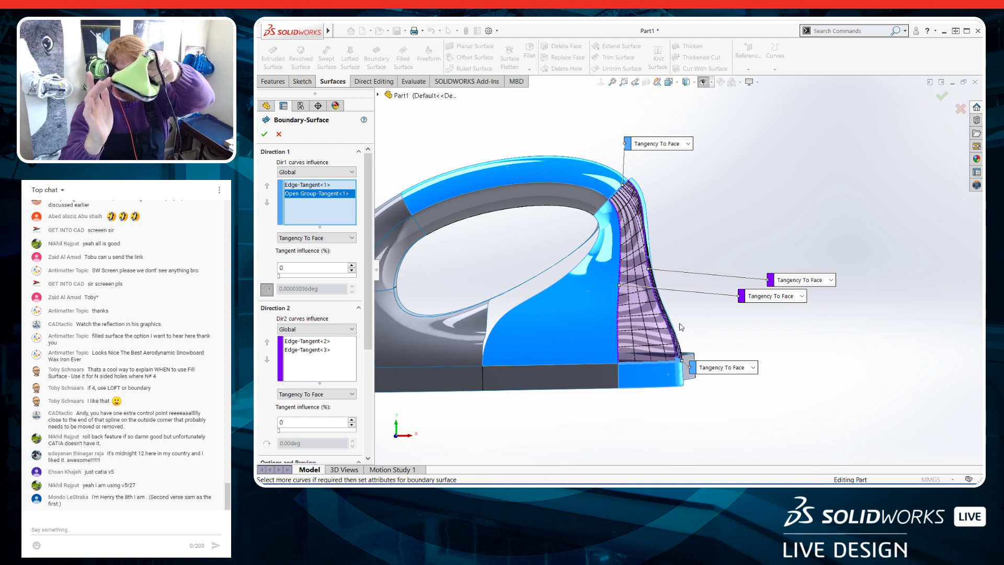
middle_drag(684, 328, 558, 263)
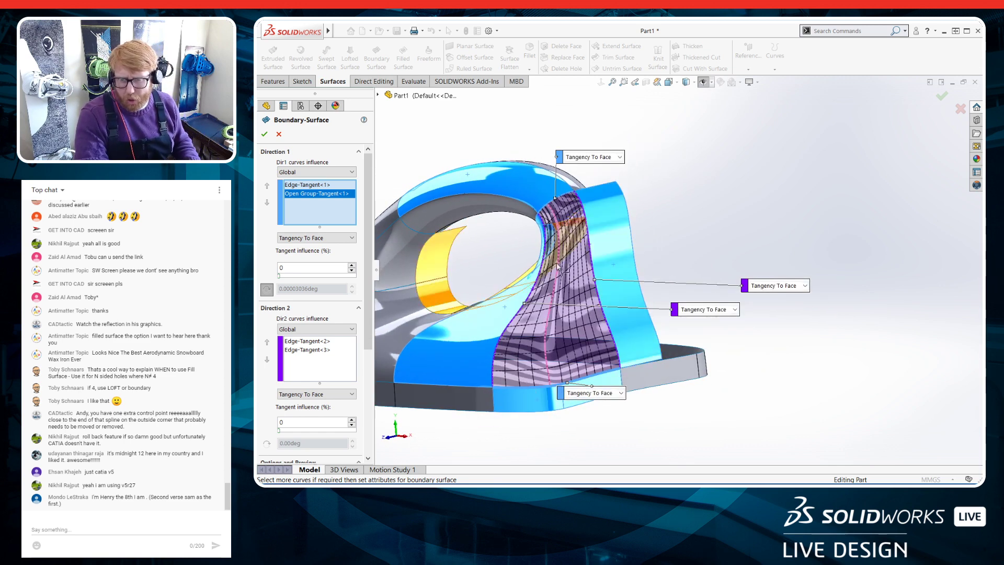
middle_drag(617, 312, 548, 312)
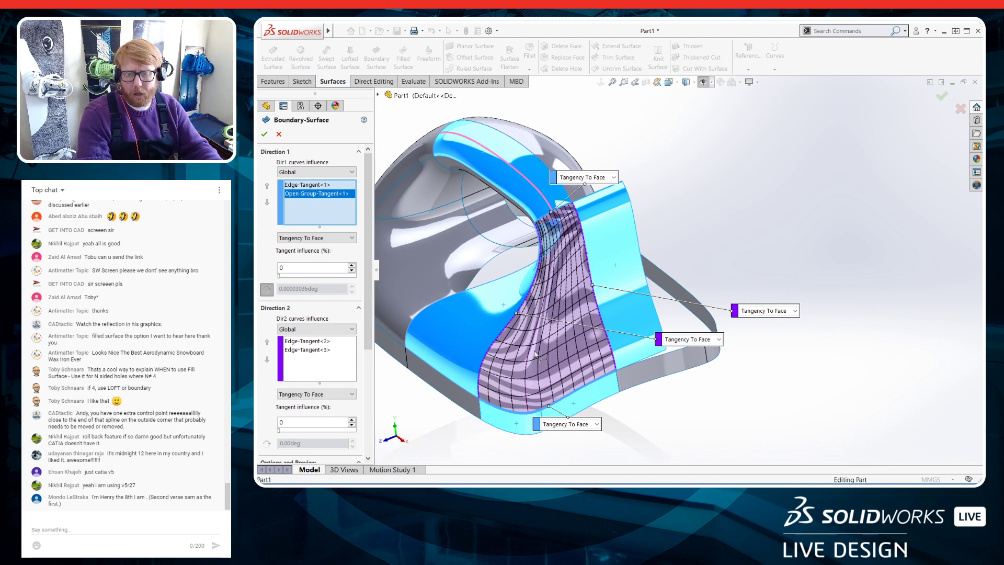
middle_drag(537, 339, 562, 287)
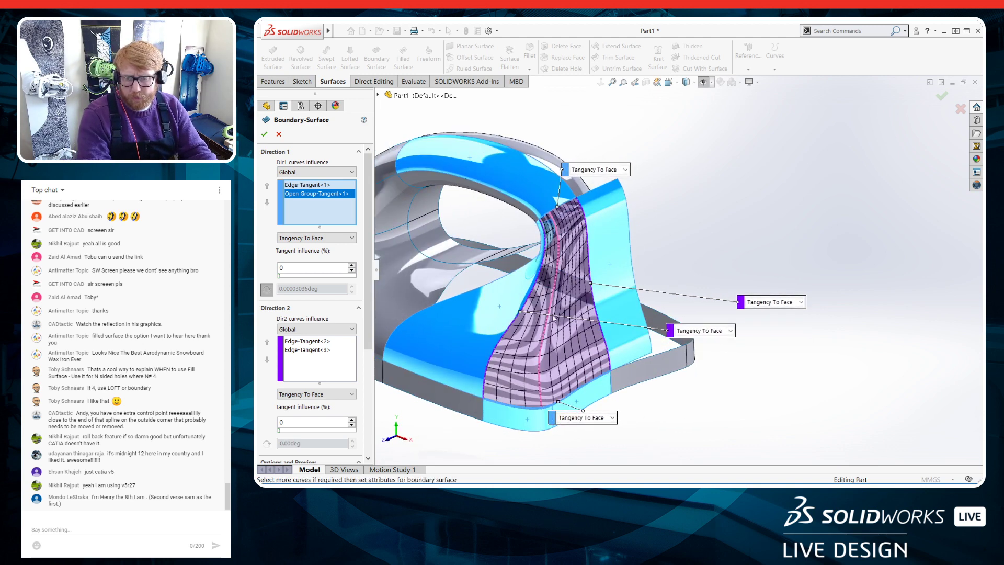
Add a connector between the two Direction 2 edges and slide its end along the extruded strip's edge toward the handle
scroll(561, 285, down, 2)
right_click(534, 296)
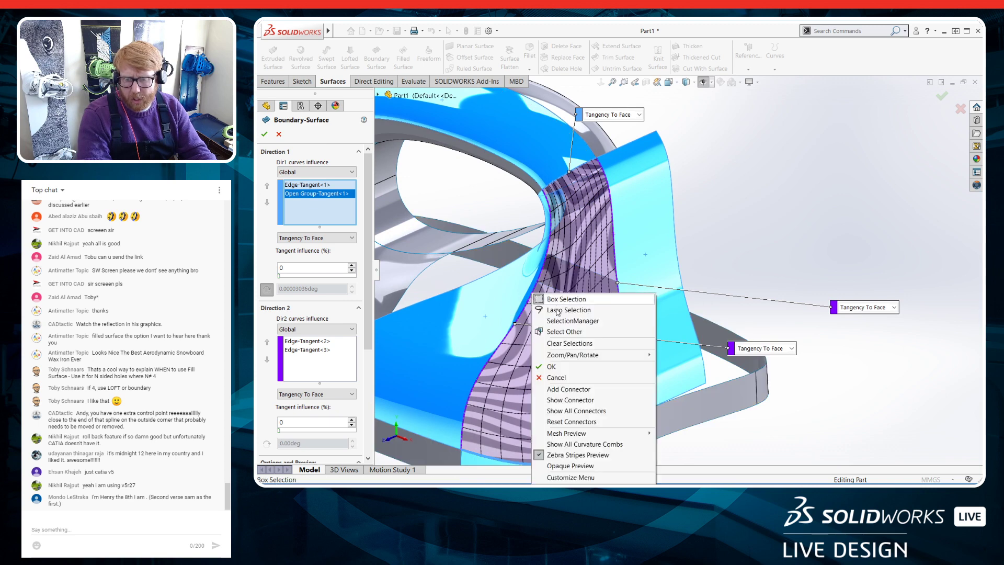
click(568, 390)
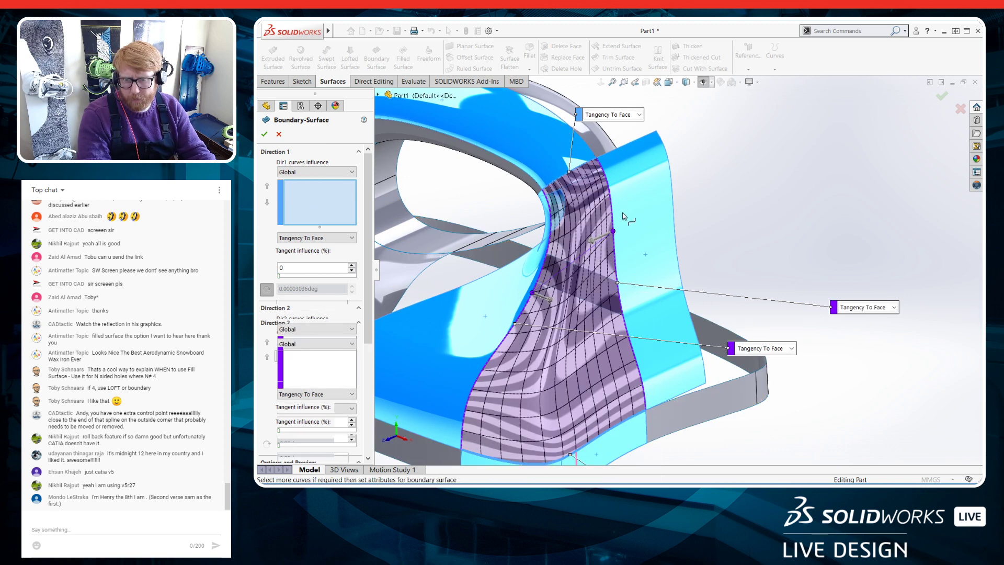
drag(614, 272, 615, 272)
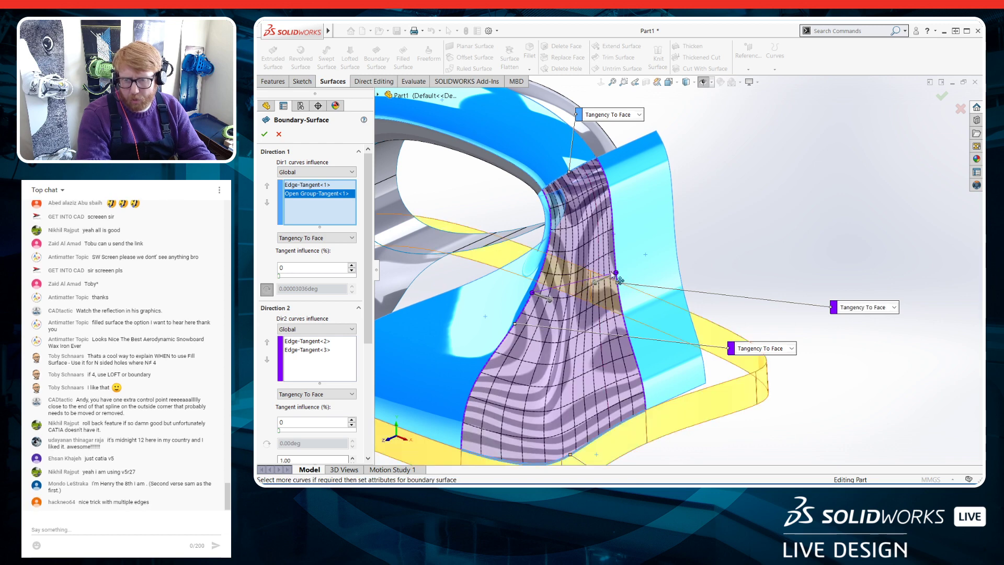
drag(618, 276, 612, 221)
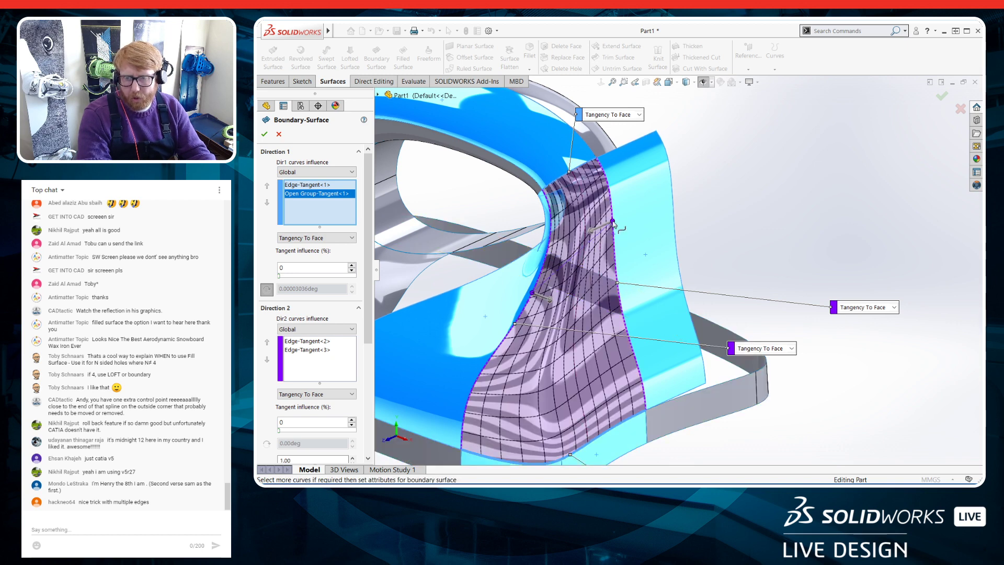
Inspect the boundary surface preview where it narrows under the handle, and cancel the boundary surface
middle_drag(594, 348, 634, 228)
middle_drag(538, 277, 611, 228)
scroll(584, 259, down, 5)
middle_drag(667, 279, 573, 402)
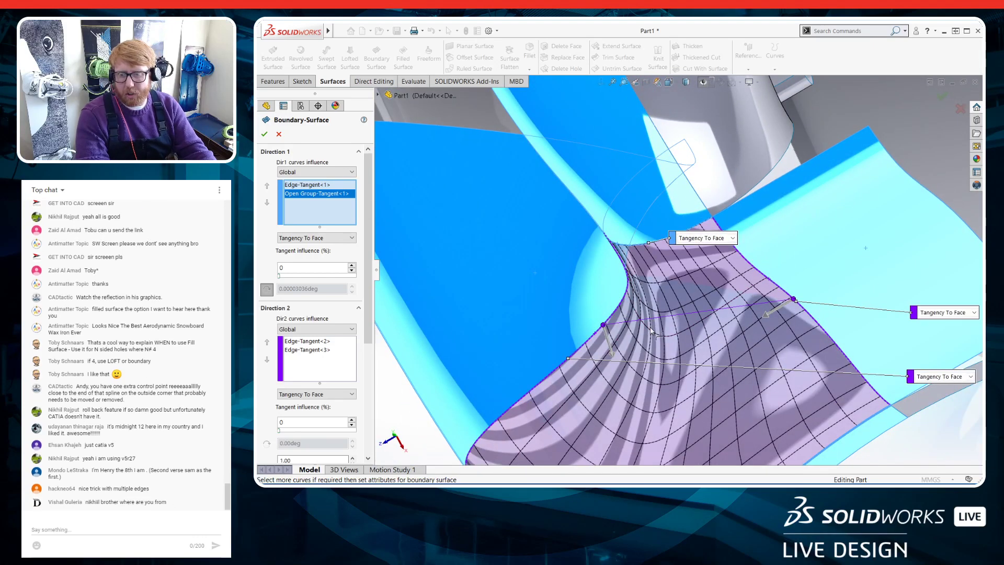
middle_drag(648, 327, 702, 364)
click(278, 135)
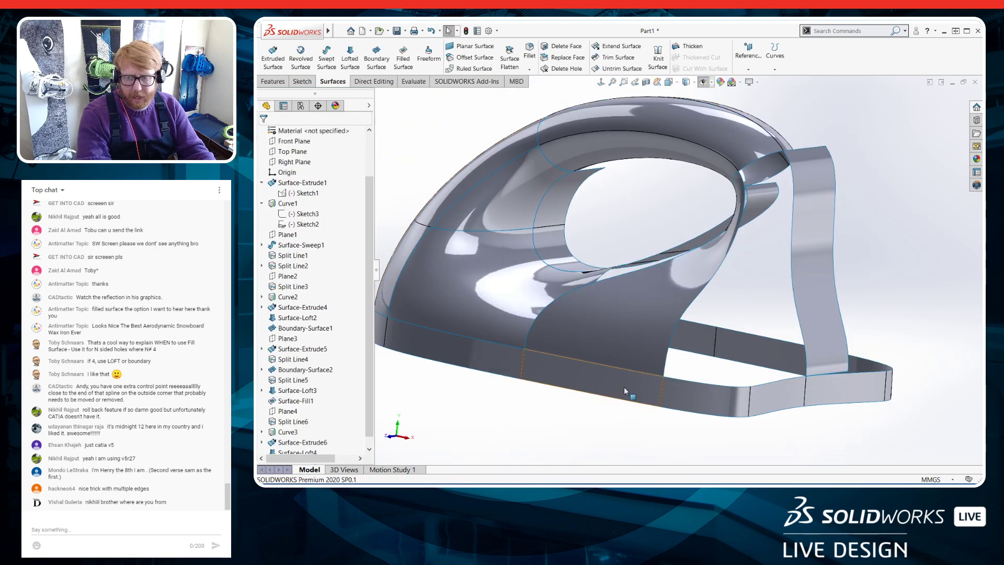
Reopen the lofted surface Surface-Loft4 between the handle and the base for editing
click(310, 445)
click(317, 418)
middle_drag(734, 280, 716, 285)
scroll(715, 284, down, 2)
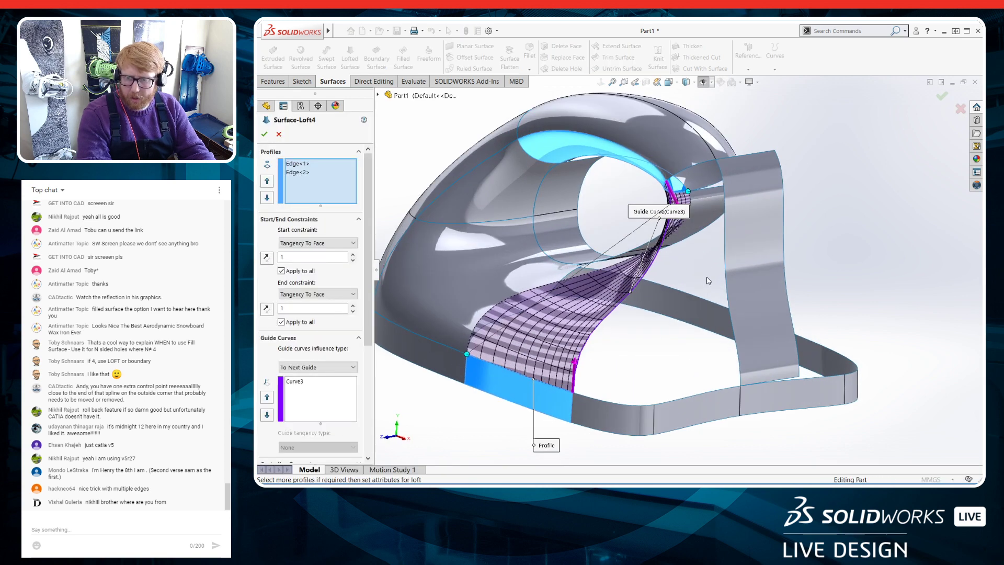
middle_drag(400, 376, 557, 309)
scroll(557, 308, down, 1)
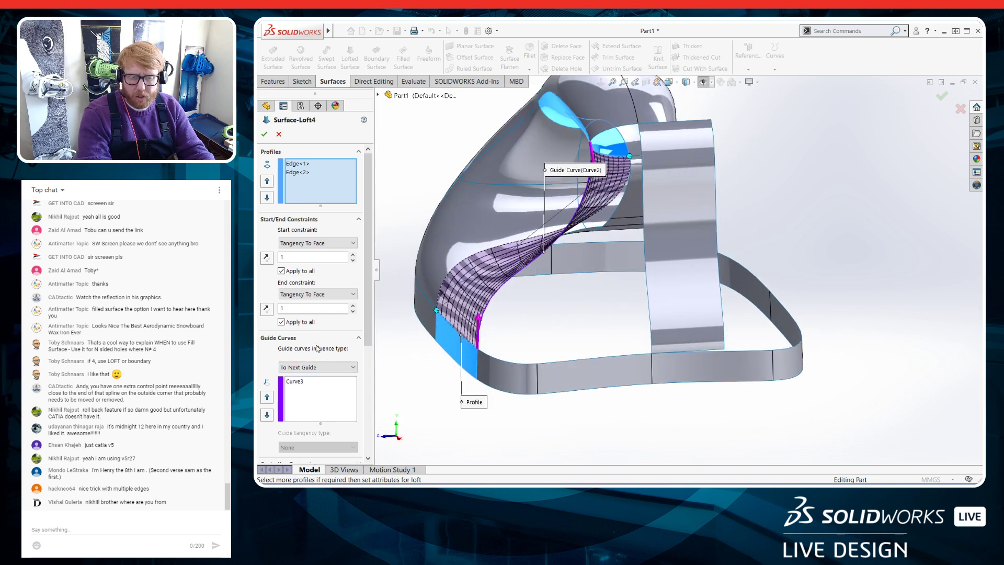
Try the loft's guide curve influence types To Next Sharp, To Next Edge and Global, and return to To Next Guide
click(336, 369)
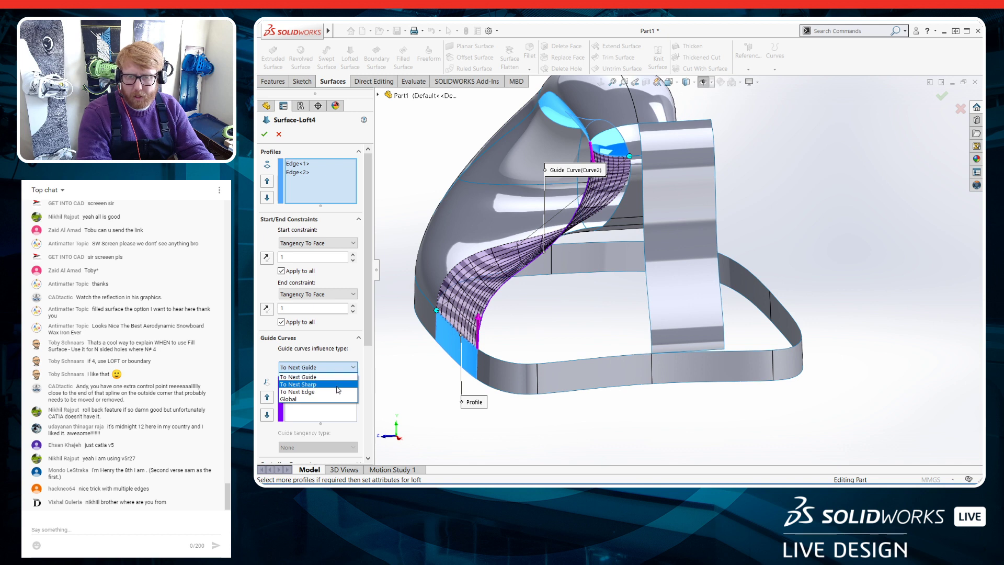
click(338, 386)
click(341, 368)
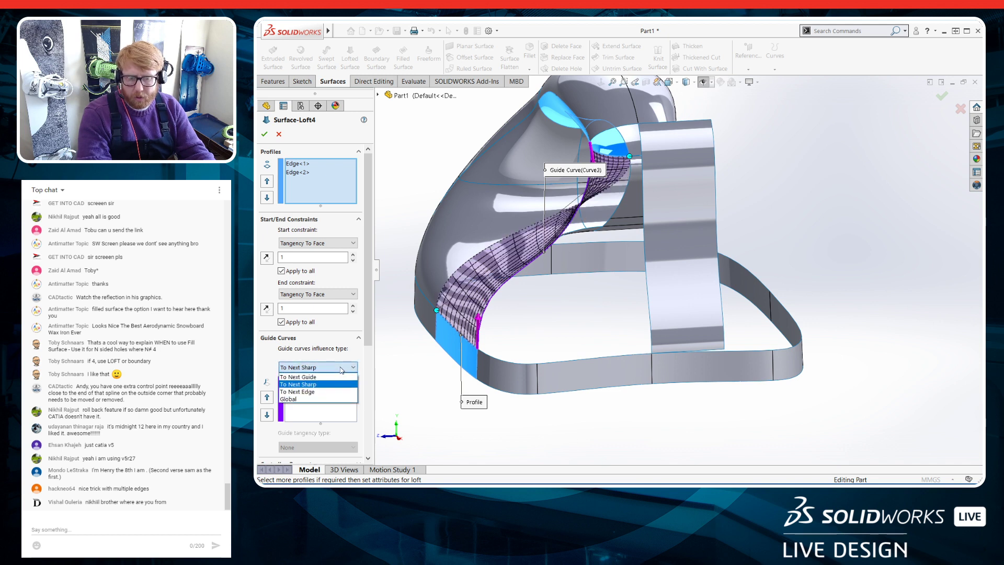
click(335, 392)
click(335, 368)
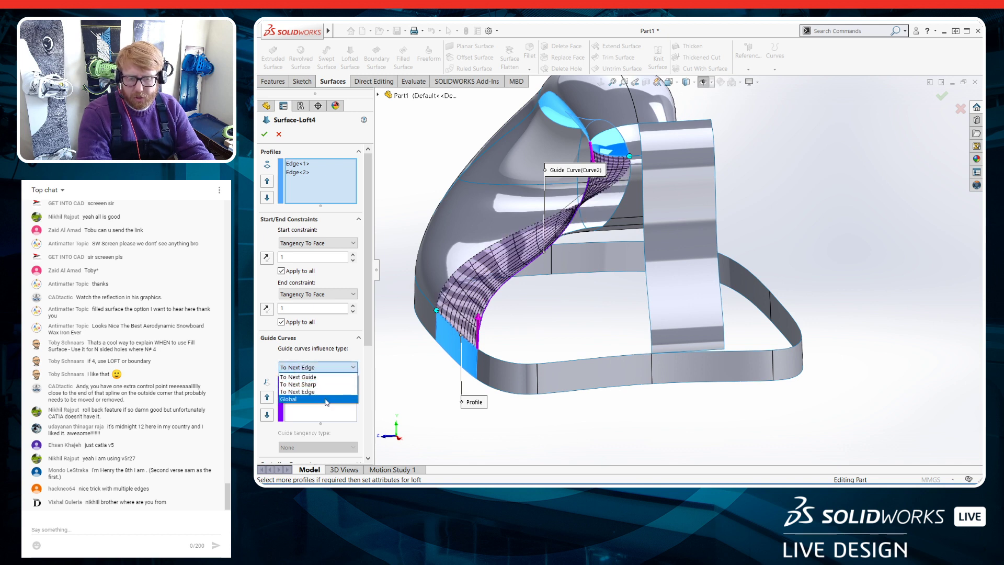
click(326, 400)
click(338, 368)
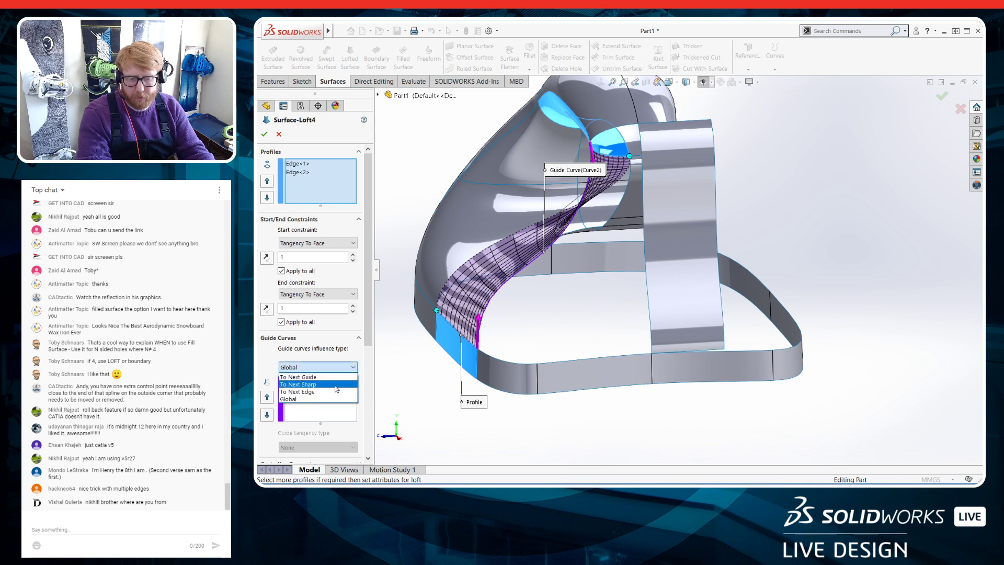
click(336, 378)
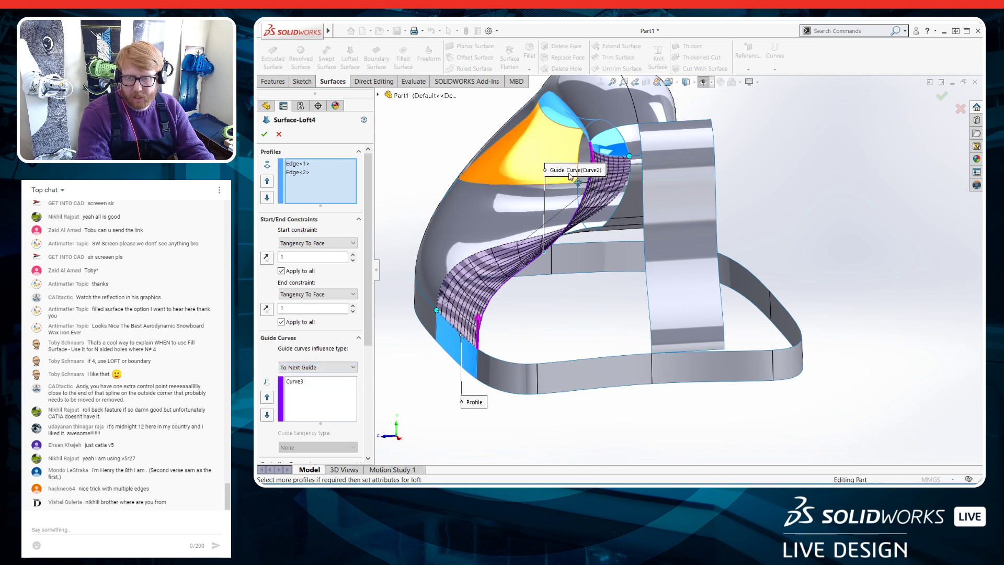
Set the loft's guide curves influence type to To Next Sharp and accept the edited loft
middle_drag(612, 285, 627, 279)
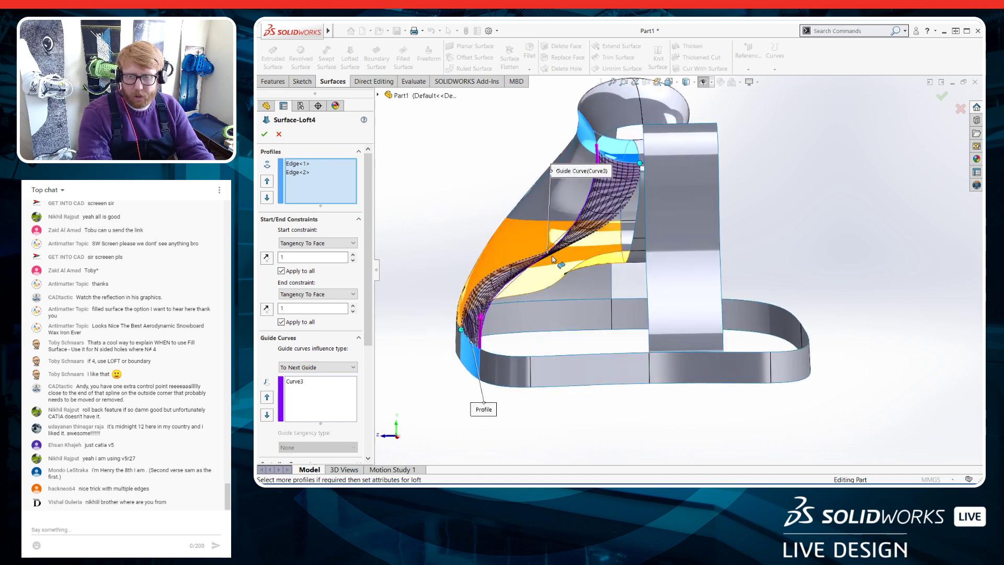
click(320, 368)
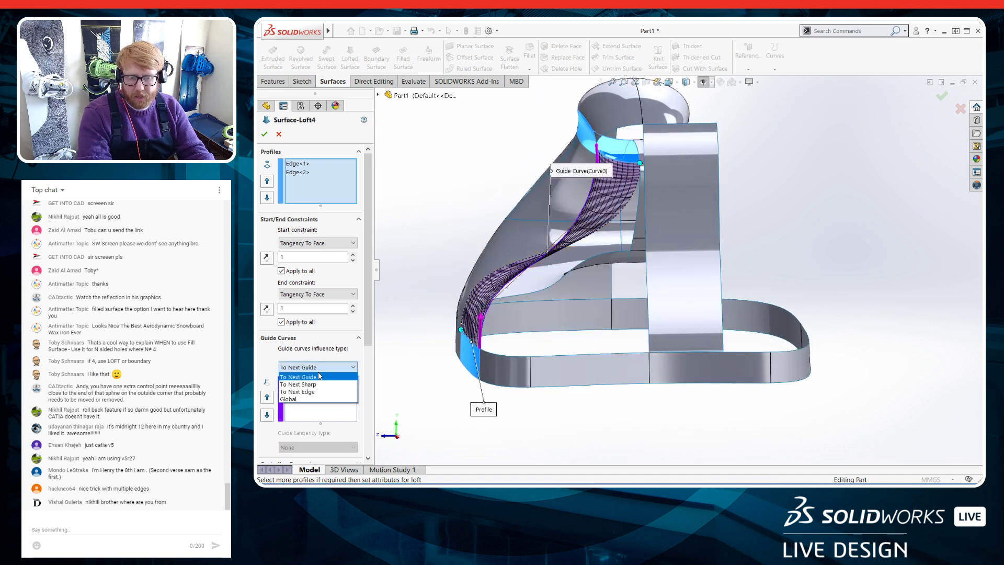
click(317, 384)
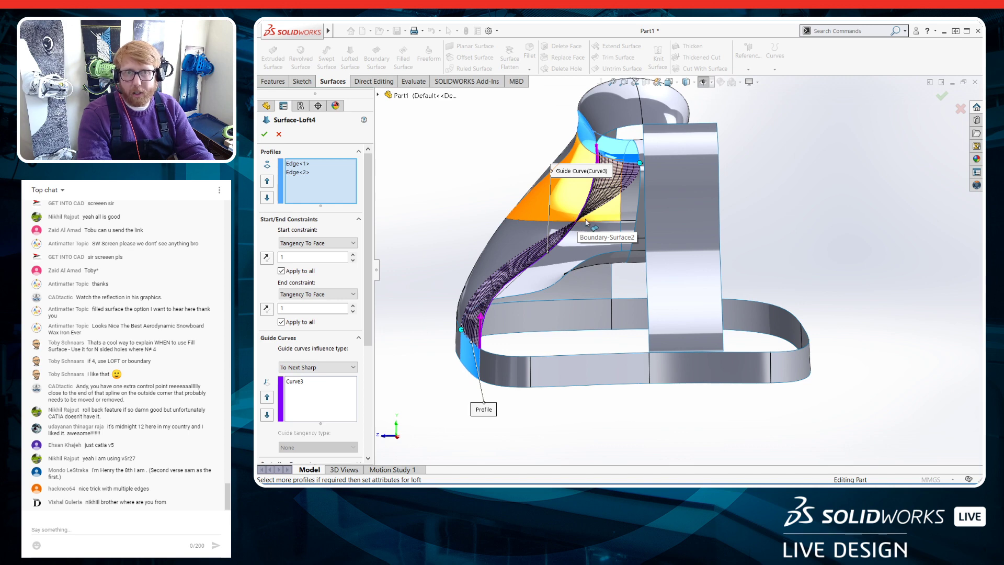
click(263, 136)
middle_drag(419, 209, 772, 257)
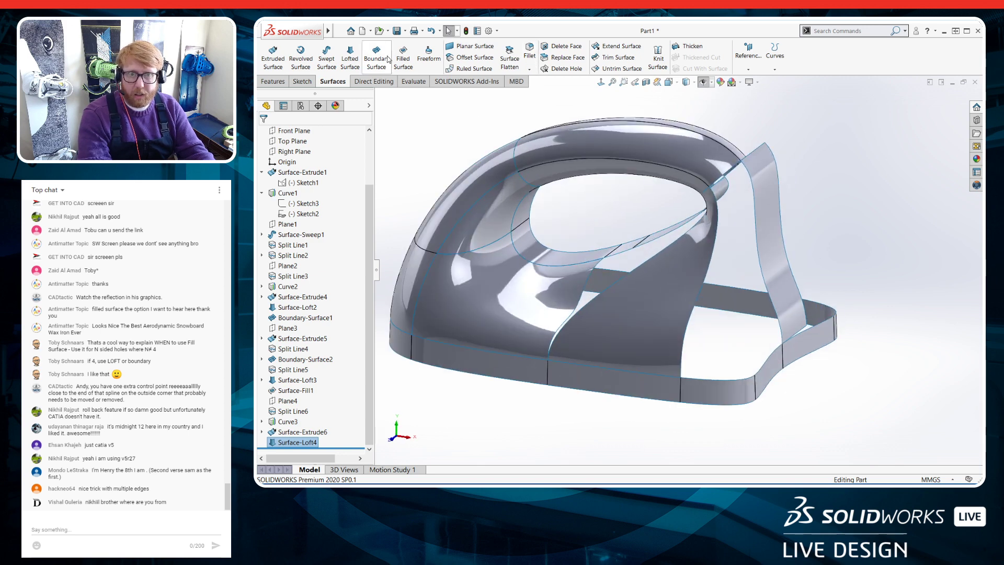
click(377, 59)
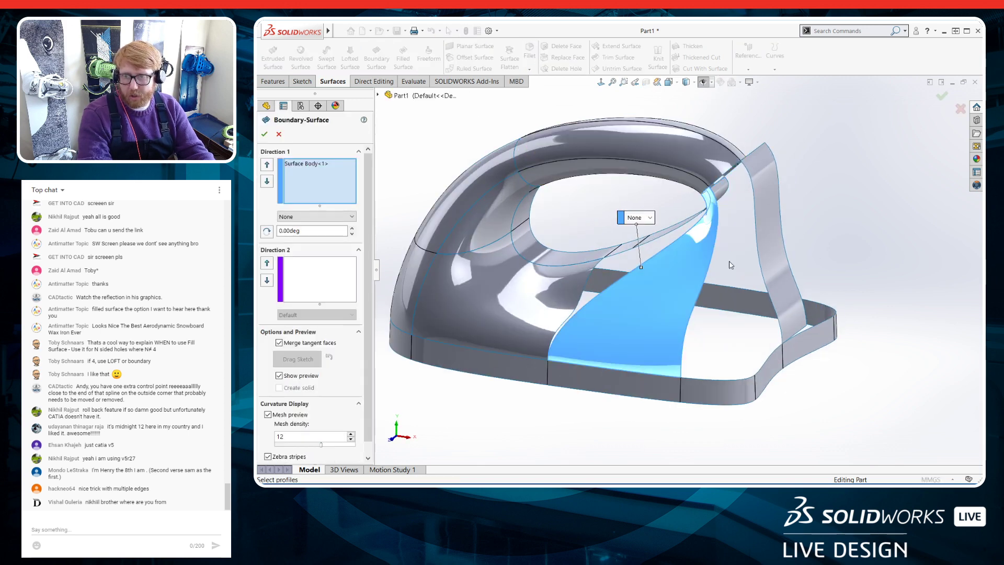
click(280, 135)
Create a reference plane offset 40 mm above the Top Plane
scroll(667, 259, up, 2)
middle_drag(743, 263, 662, 281)
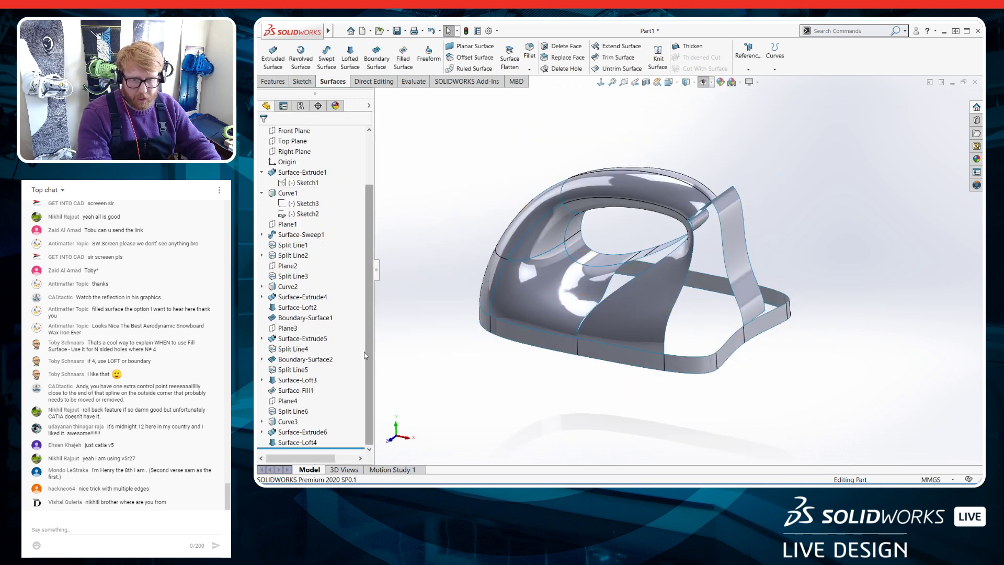
click(689, 374)
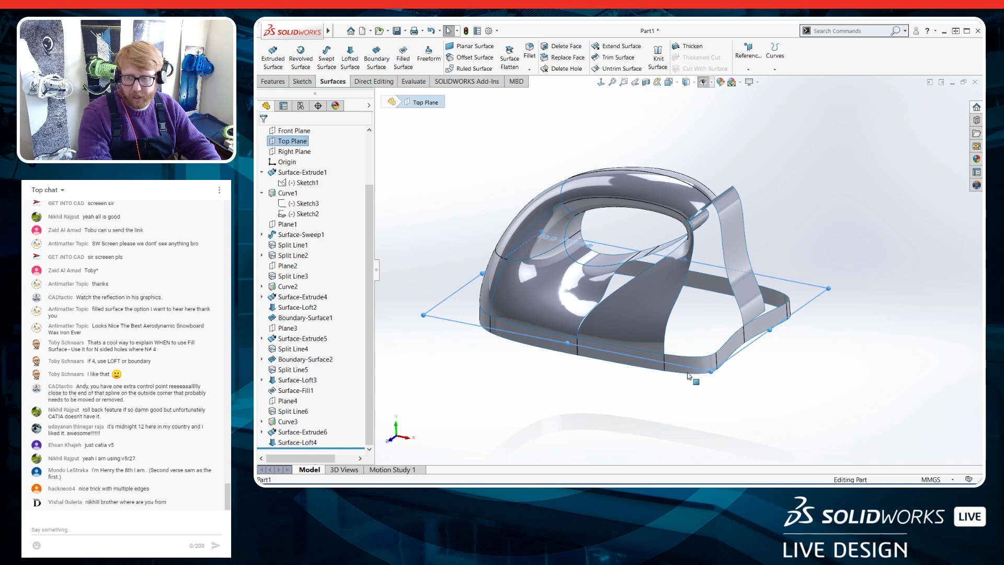
ctrl+drag(811, 287, 798, 244)
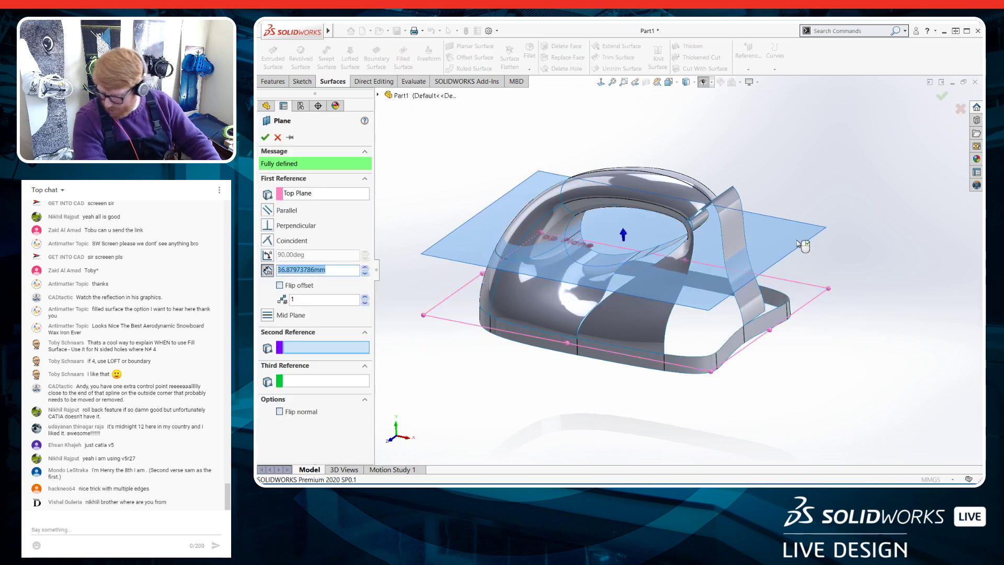
text(40)
key(Return)
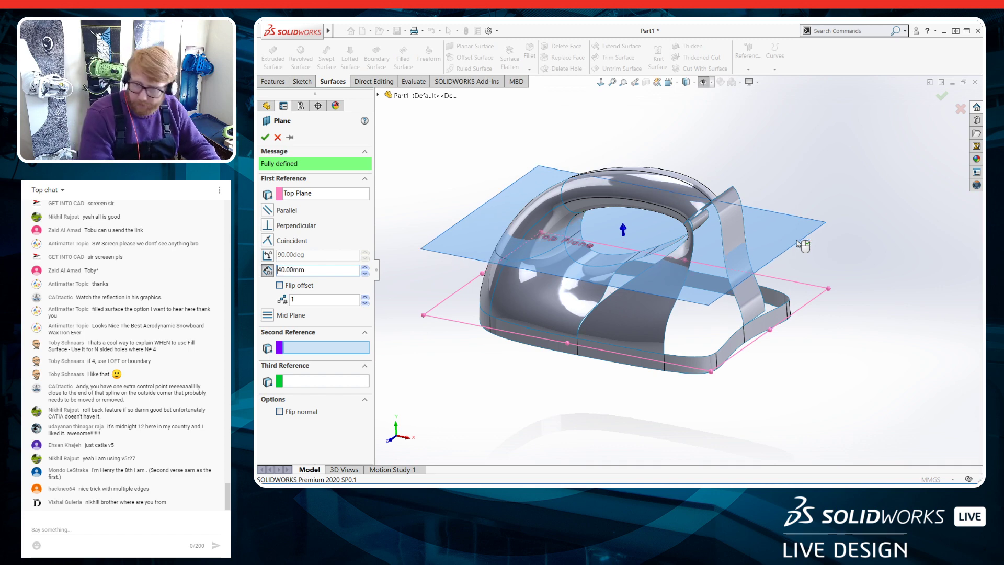
click(265, 138)
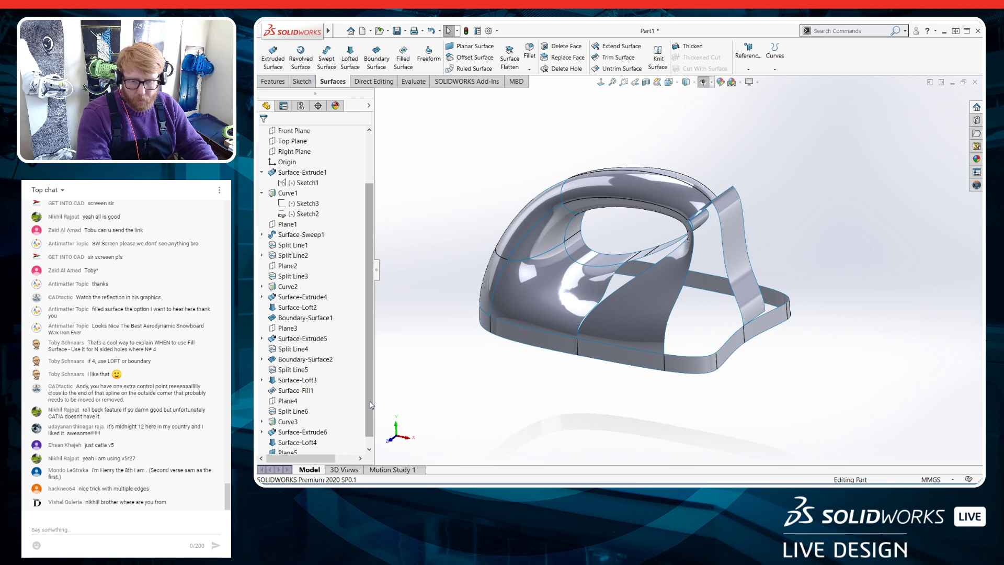
Split the side surface and the rear strip surface with an intersection split line using the 40 mm offset plane Plane5
scroll(371, 437, down, 1)
click(287, 442)
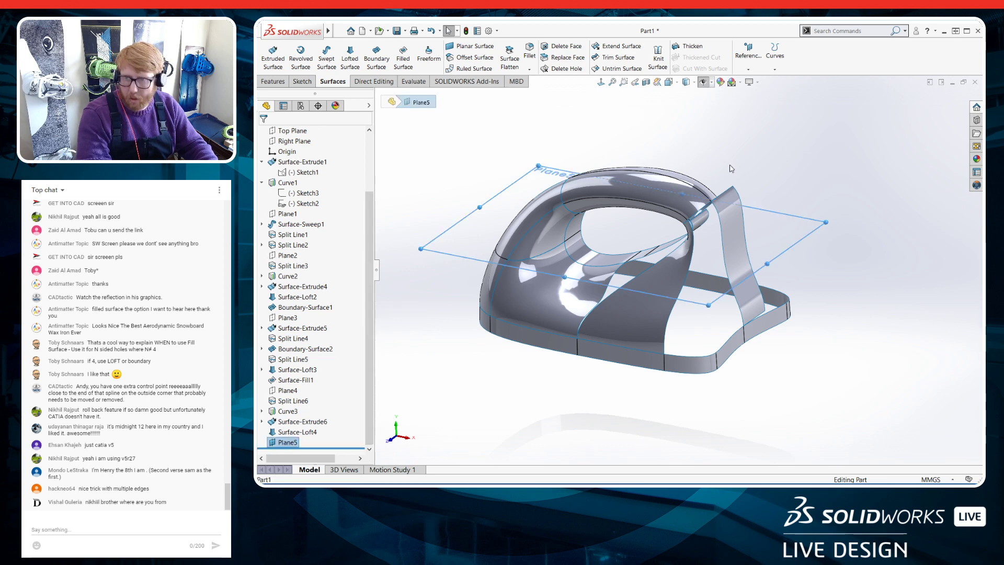
click(775, 69)
click(779, 77)
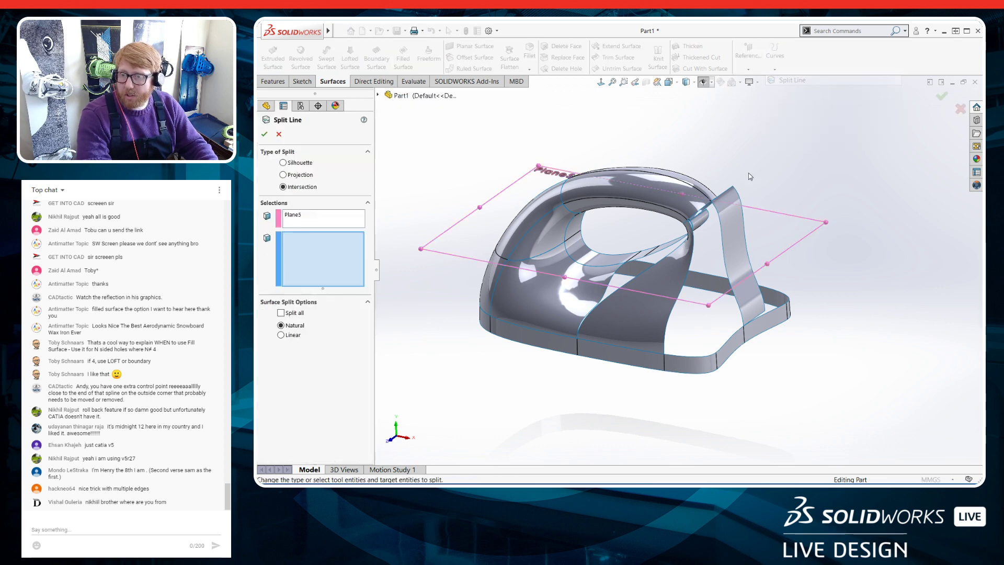
click(736, 244)
scroll(736, 246, down, 2)
click(658, 281)
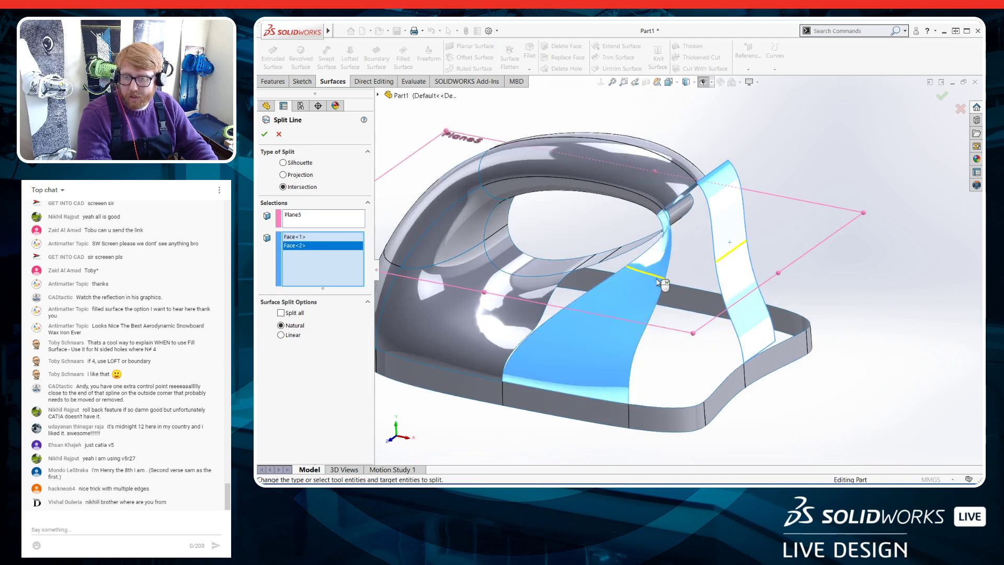
click(264, 135)
Sketch a Bezier style spline on Plane5 from the rear strip's split line on the centre line towards the side surface
middle_drag(784, 221, 784, 338)
scroll(658, 338, down, 3)
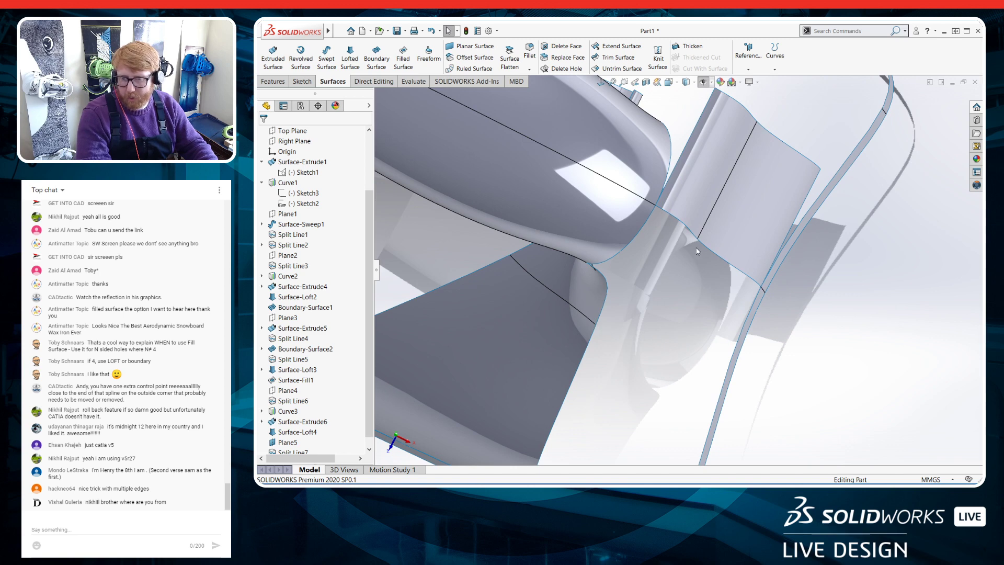
scroll(633, 335, up, 3)
middle_drag(681, 328, 678, 199)
scroll(680, 219, down, 1)
drag(370, 195, 370, 139)
drag(368, 358, 368, 430)
click(289, 431)
click(292, 424)
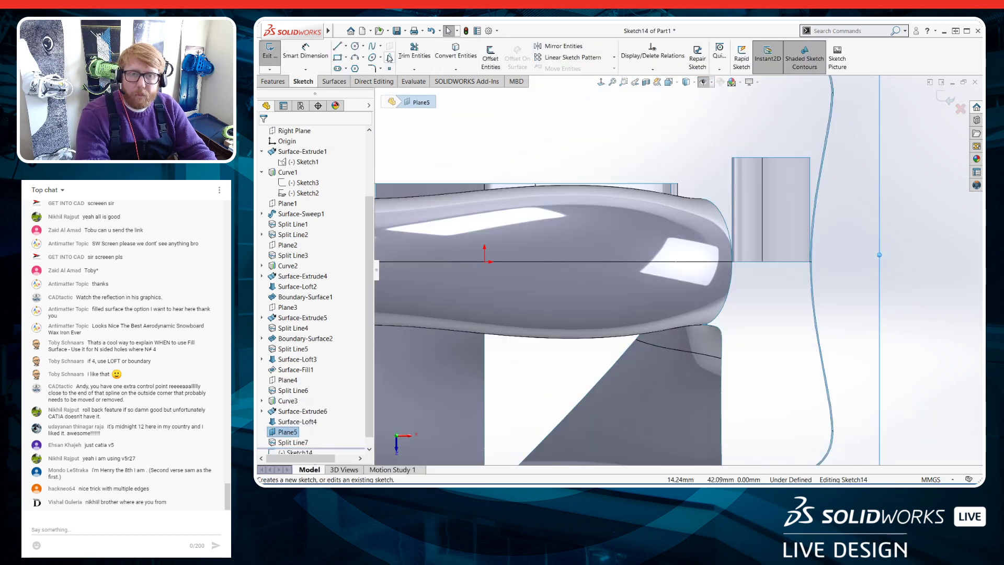
click(380, 46)
click(398, 68)
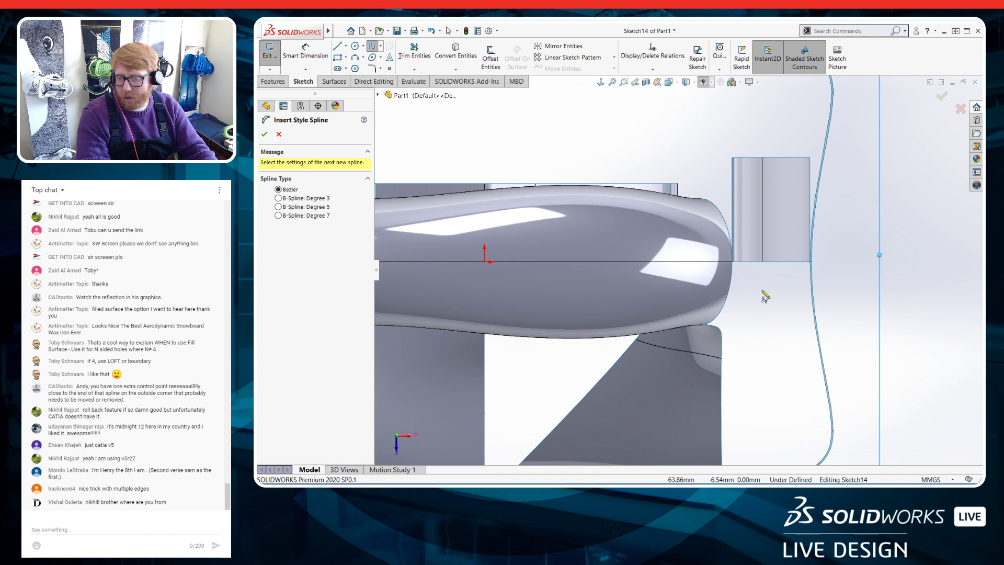
click(762, 261)
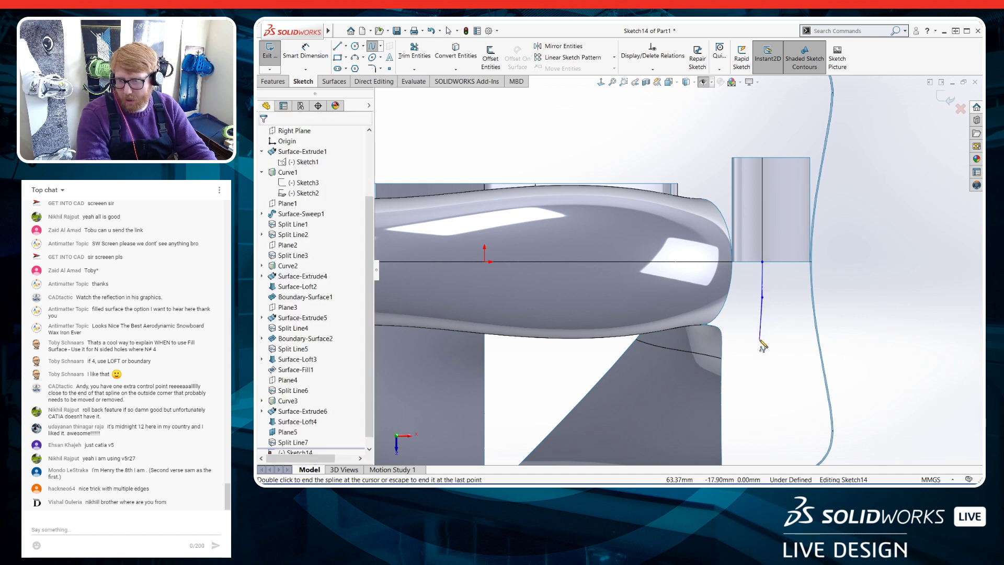
double_click(730, 363)
Make the spline's end coincident with the side surface's split vertex and give it equal curvature with the split edge
scroll(735, 368, down, 8)
click(697, 327)
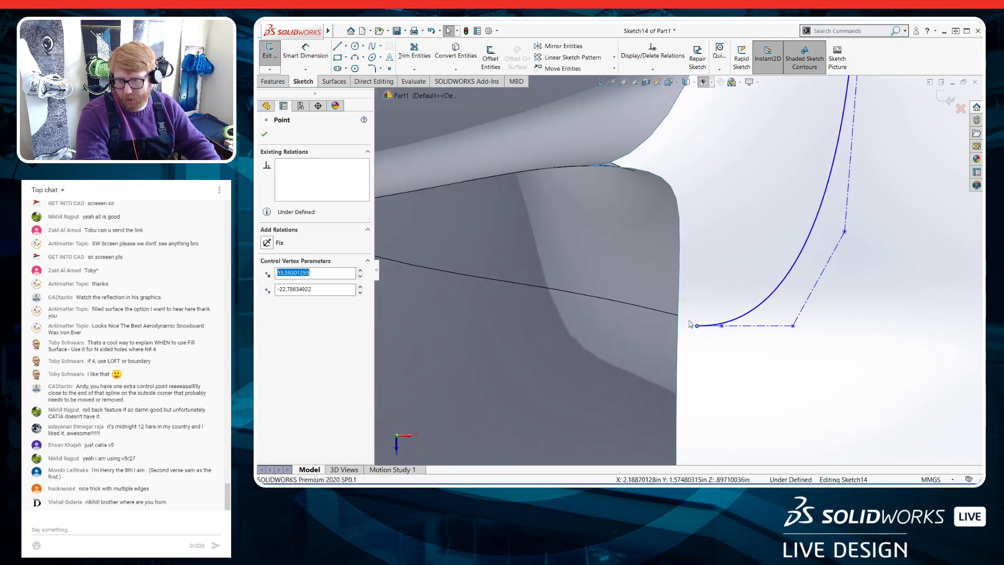
ctrl+click(679, 317)
click(730, 278)
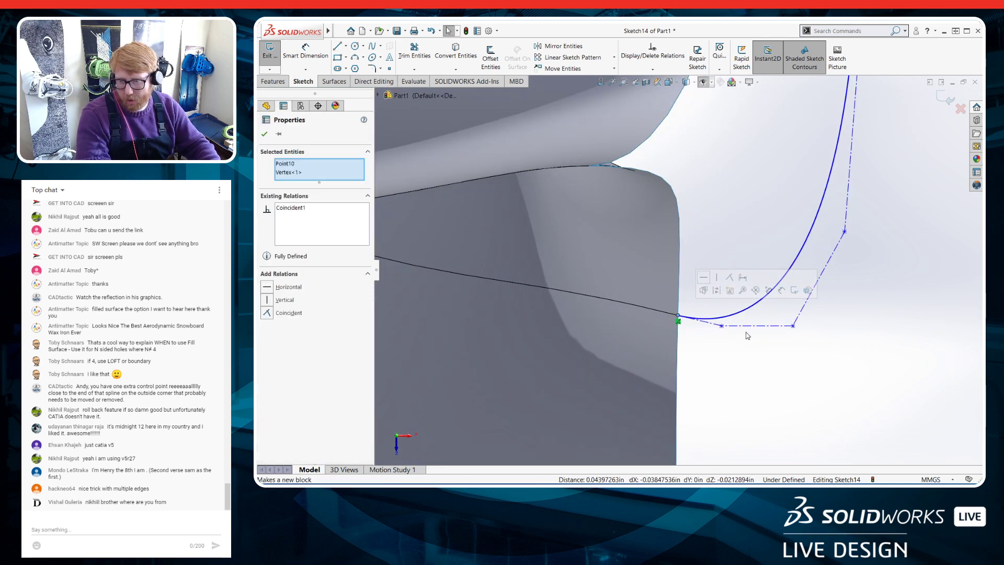
click(728, 315)
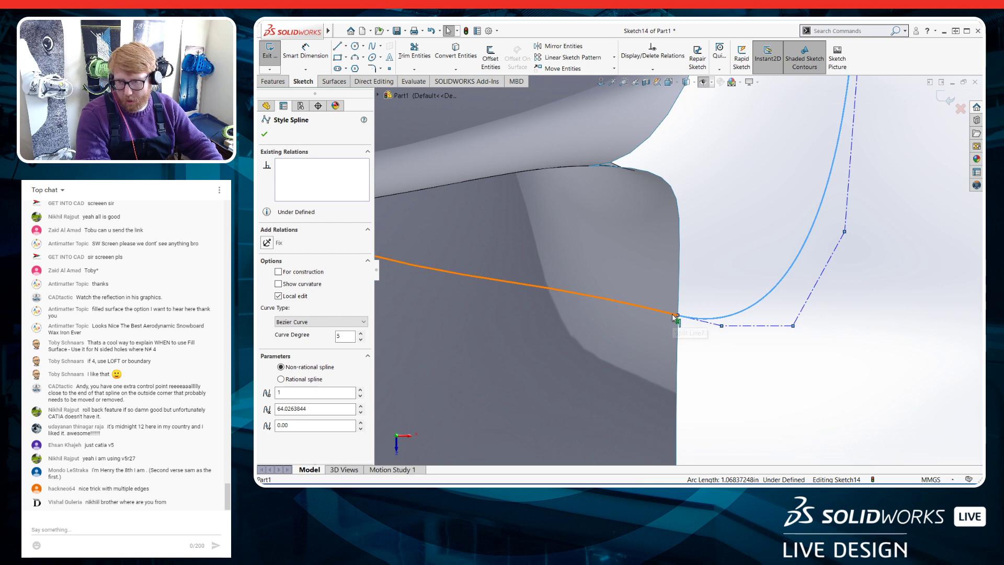
ctrl+click(673, 316)
click(710, 276)
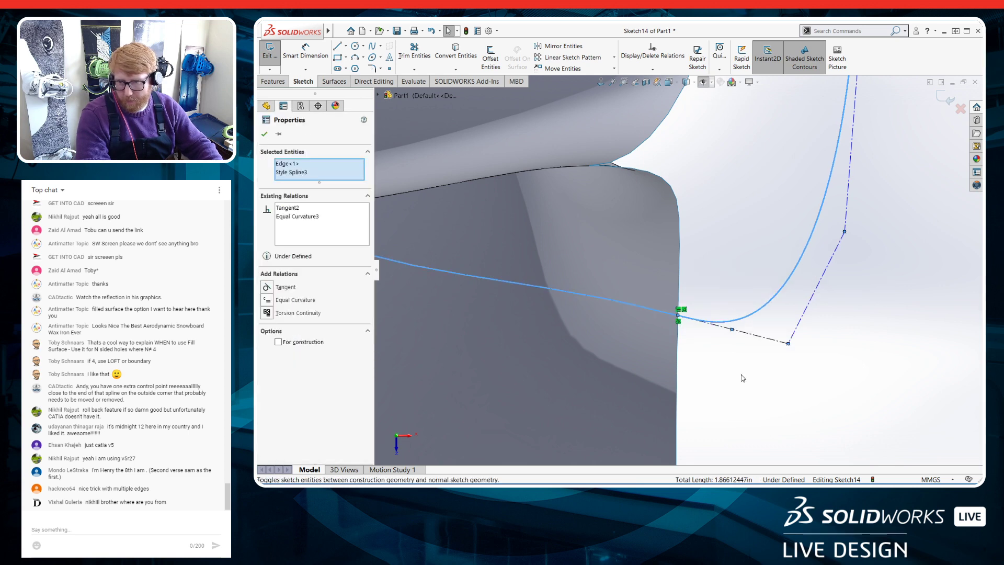
Reshape the spline by moving the slanted leg of its control polygon inward, closer to the handle
scroll(748, 316, down, 2)
drag(748, 328, 666, 294)
scroll(769, 272, up, 4)
scroll(779, 246, down, 3)
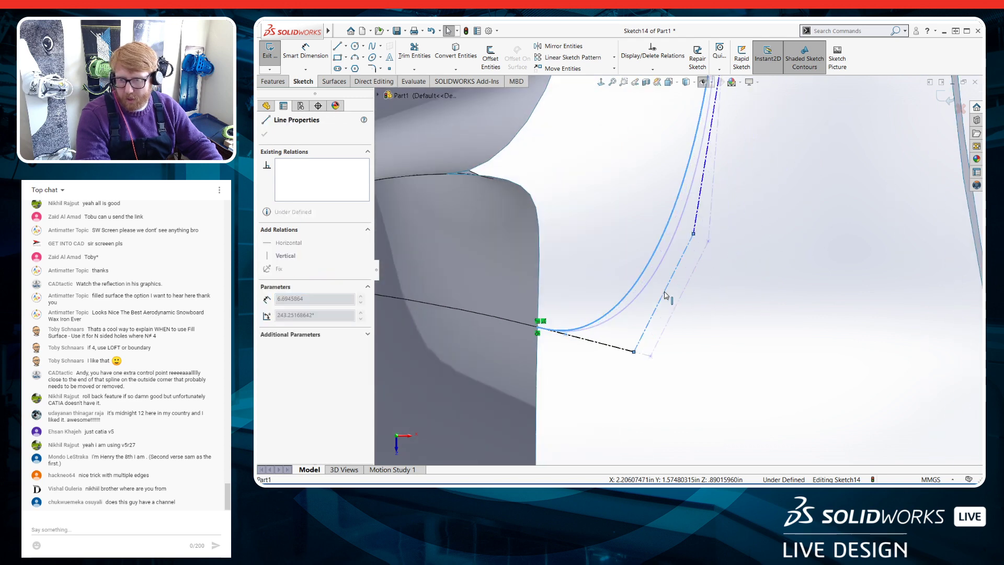
Make the spline's first control leg at the rear strip vertical and close the sketch
scroll(686, 256, up, 5)
scroll(700, 183, down, 2)
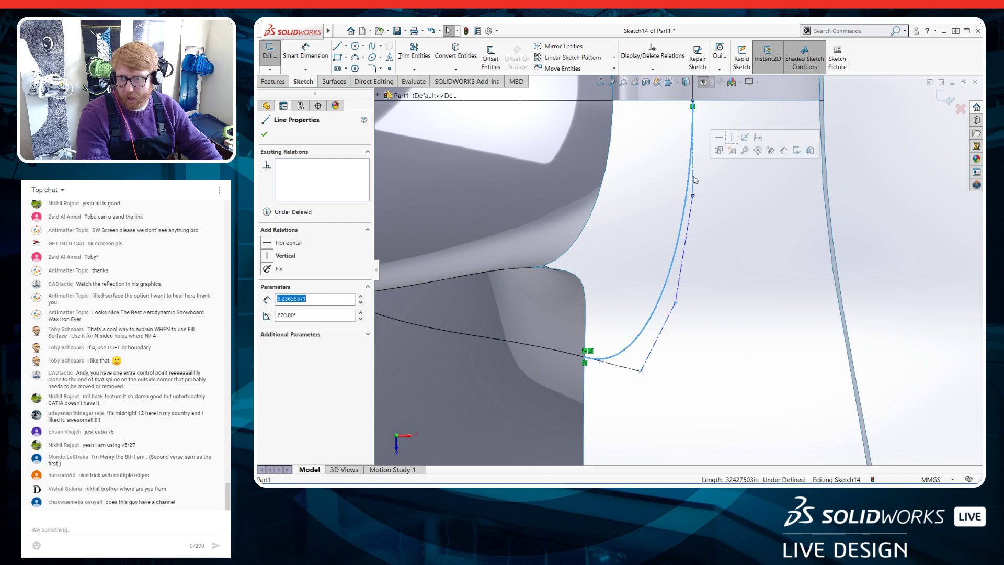
click(792, 295)
scroll(792, 295, up, 6)
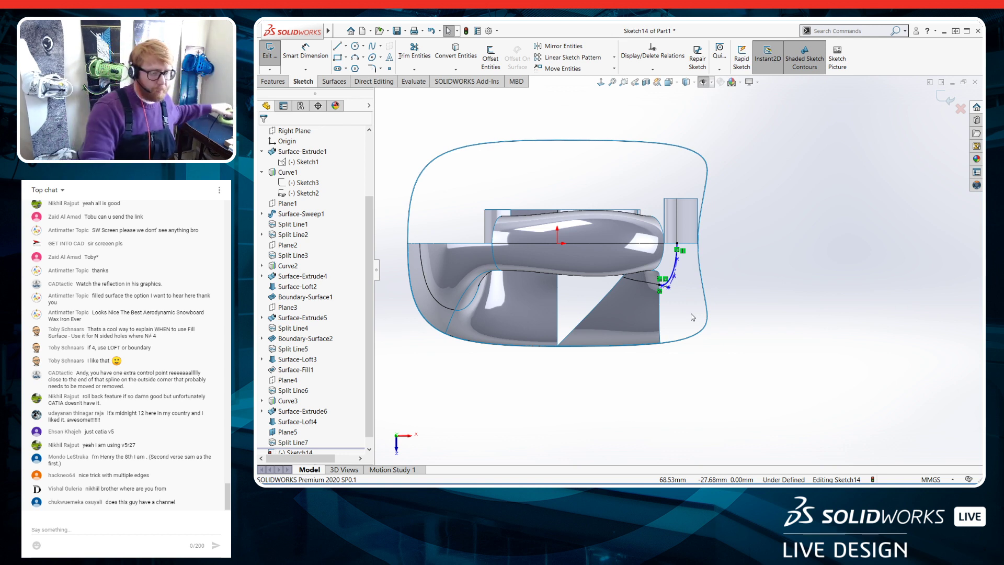
click(270, 52)
Show the model's planes and sketches in the view and hide the offset plane Plane5
mouse_move(724, 296)
middle_down()
mouse_move(753, 278)
mouse_move(735, 193)
mouse_move(744, 141)
mouse_move(710, 201)
mouse_move(697, 203)
middle_up()
click(703, 82)
scroll(693, 203, down, 2)
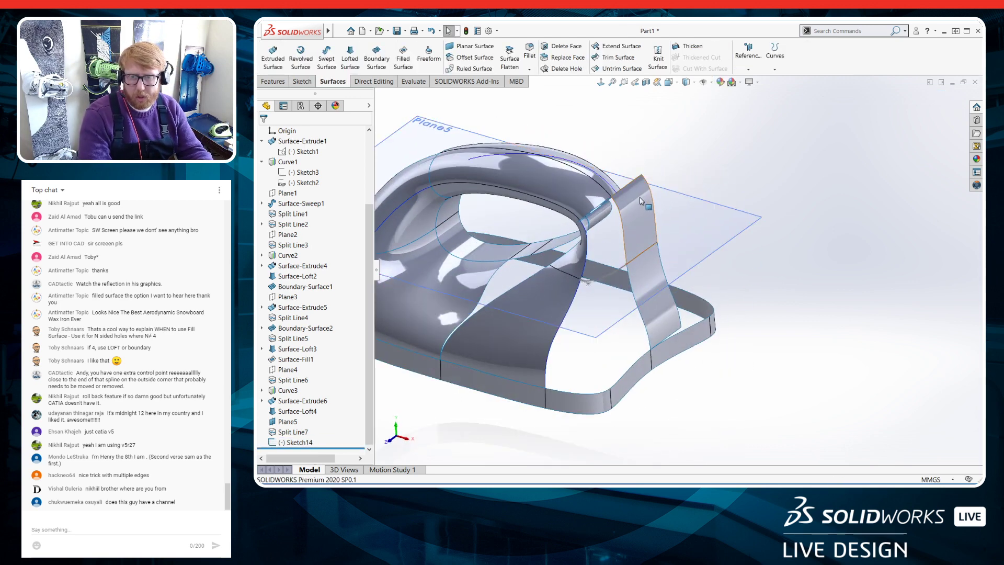
click(703, 216)
click(753, 187)
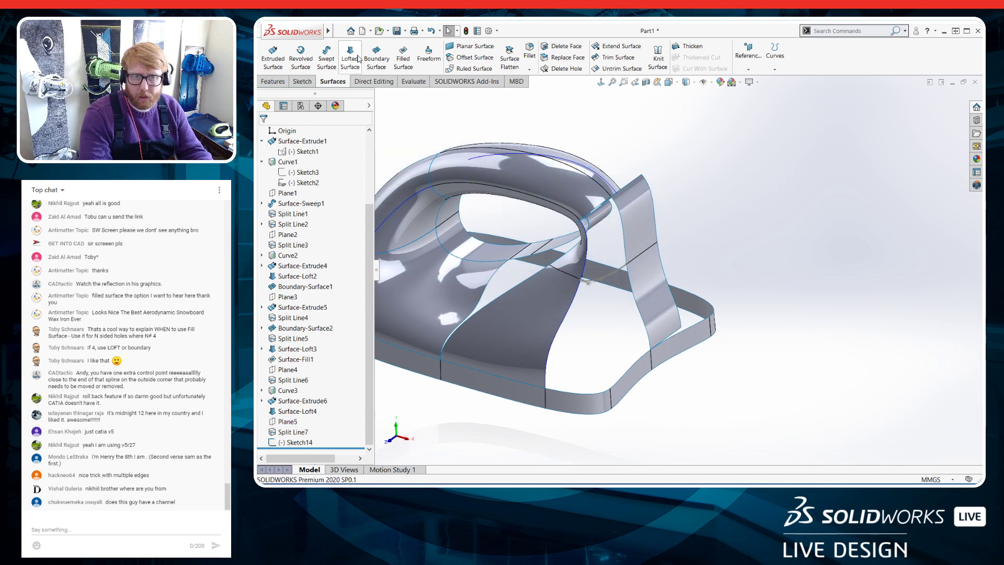
click(376, 58)
click(588, 216)
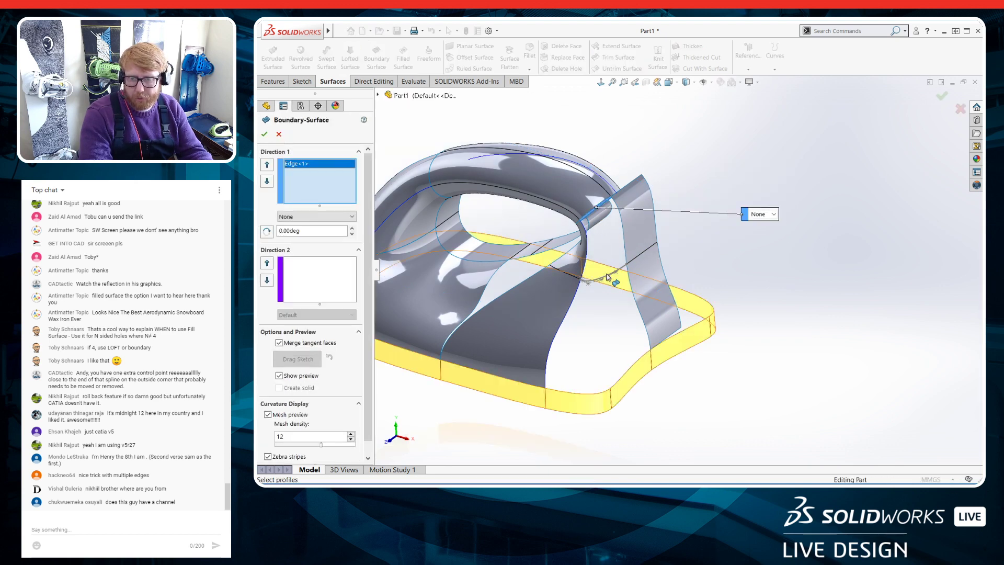
click(601, 275)
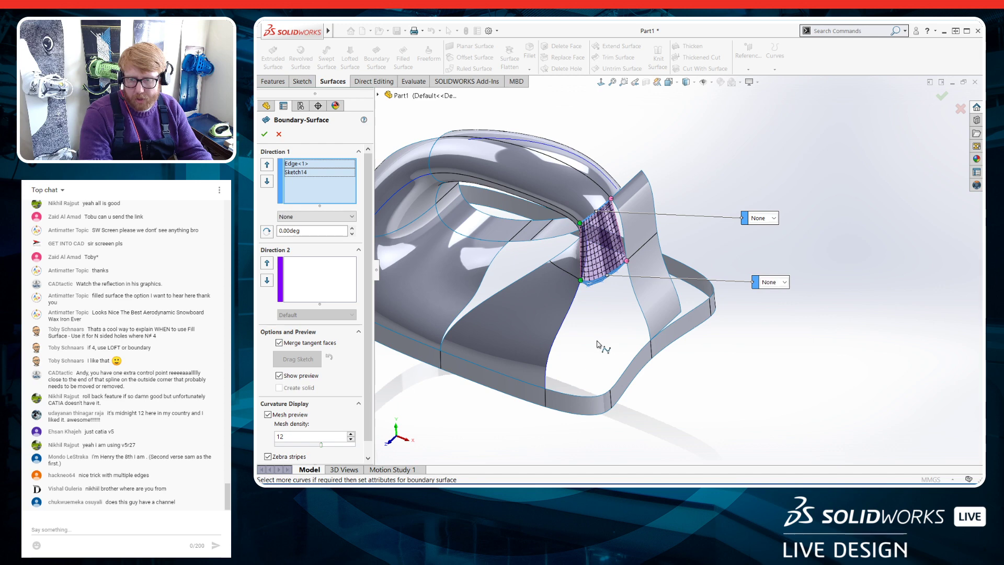
right_click(572, 377)
click(606, 226)
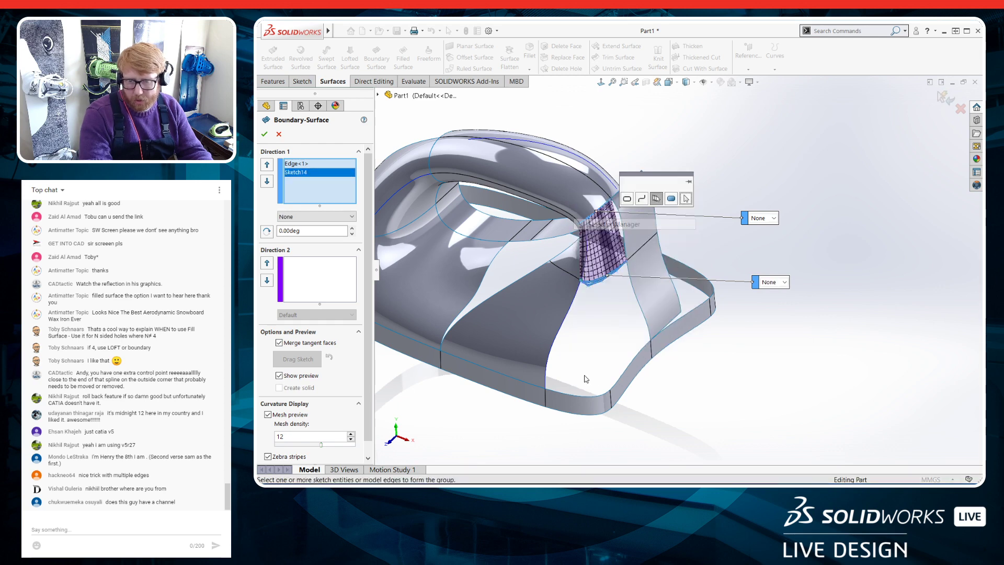
click(556, 394)
click(618, 383)
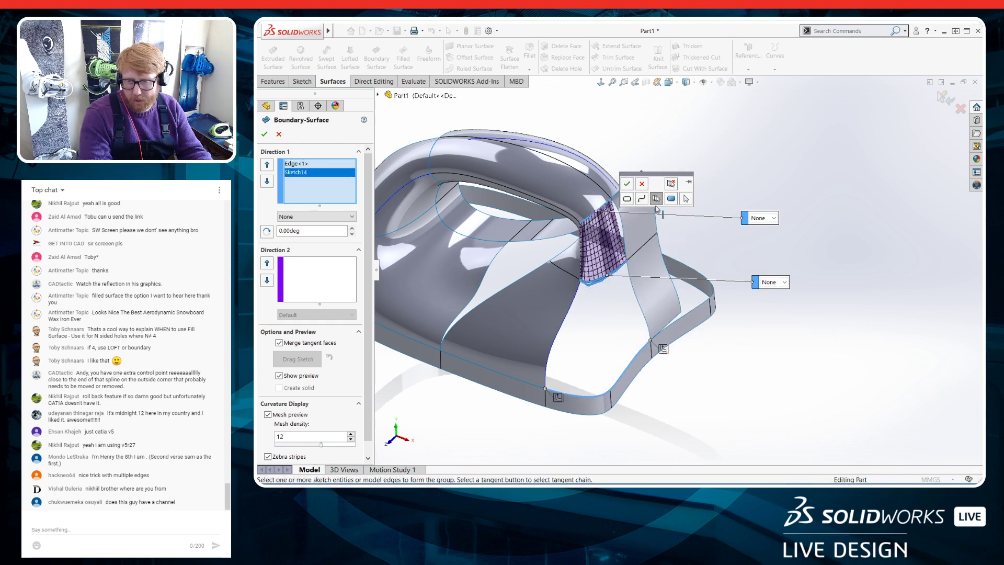
click(628, 184)
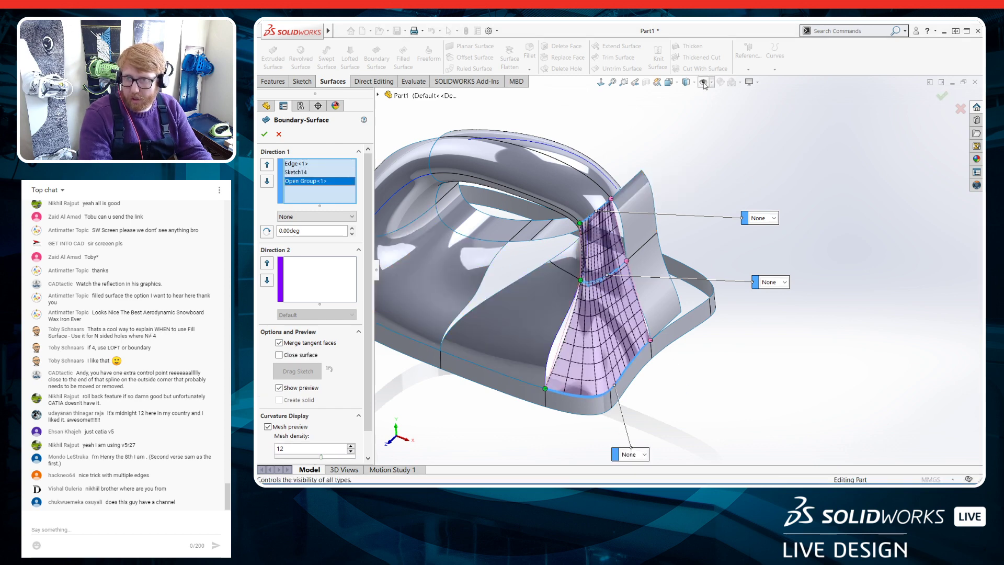
scroll(706, 125, down, 1)
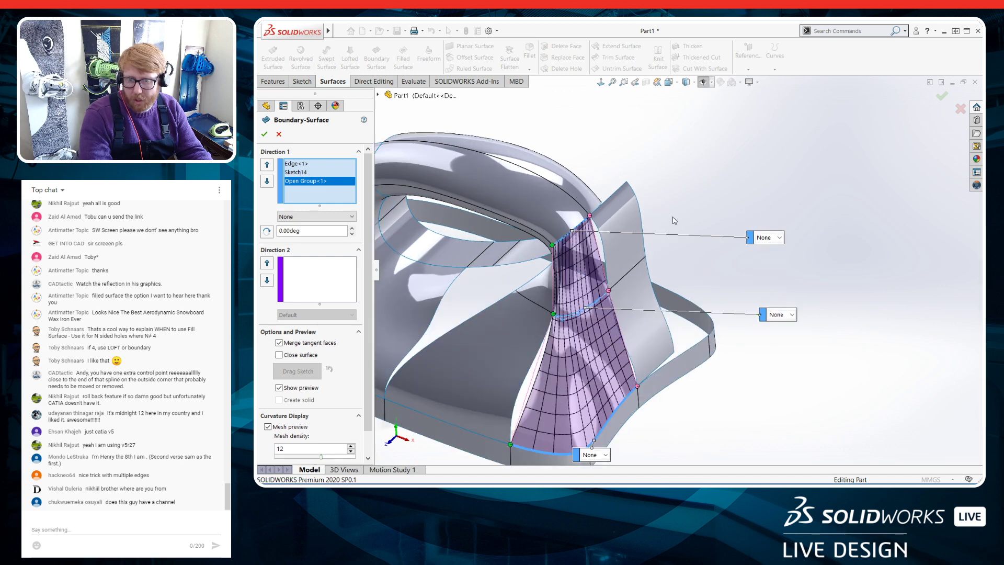
right_click(678, 212)
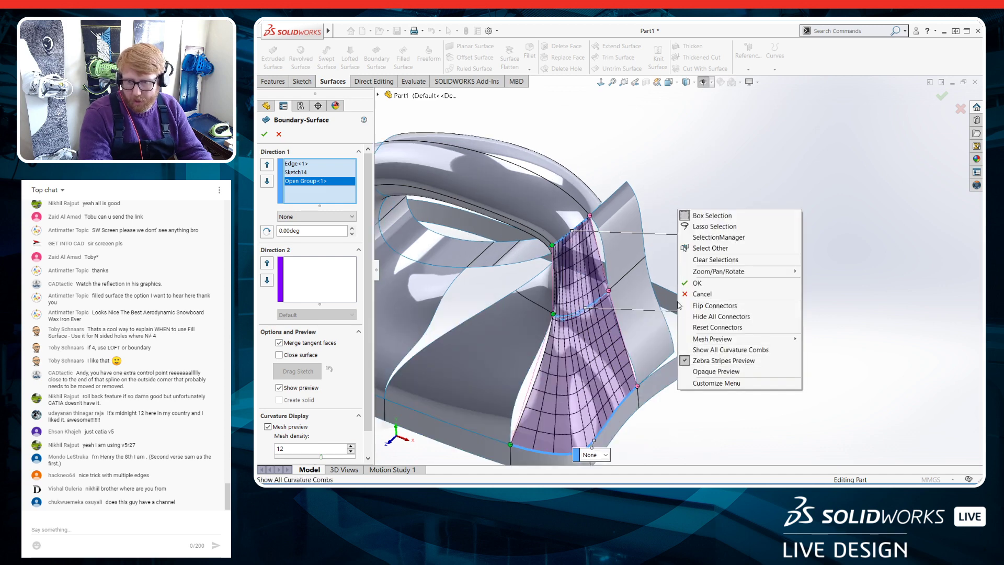
click(706, 238)
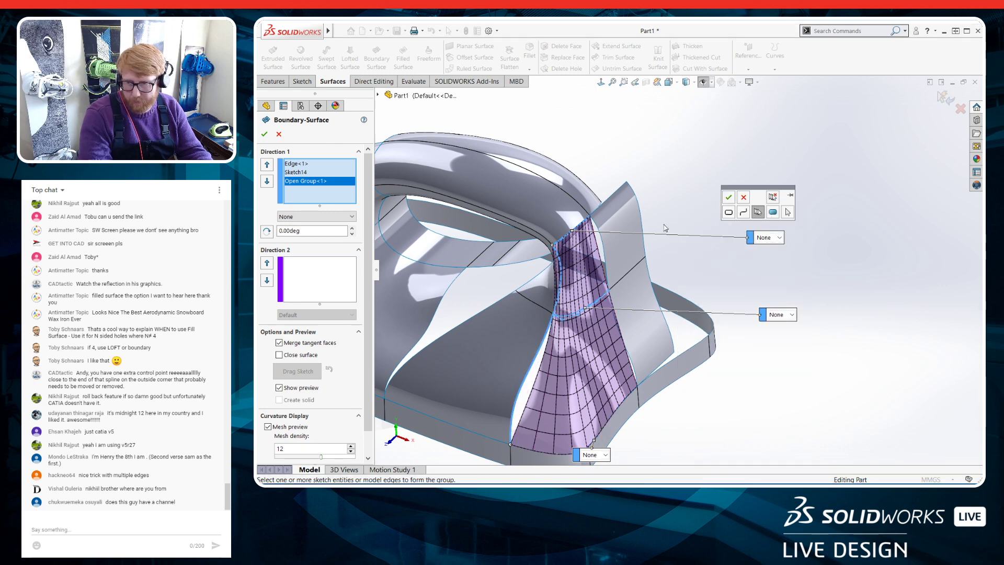
click(729, 196)
right_click(695, 184)
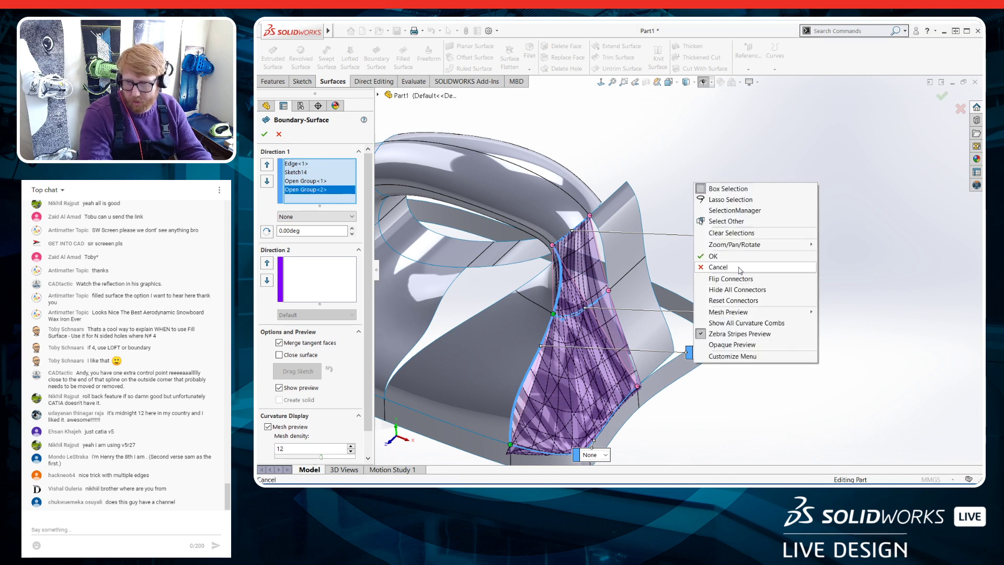
click(718, 266)
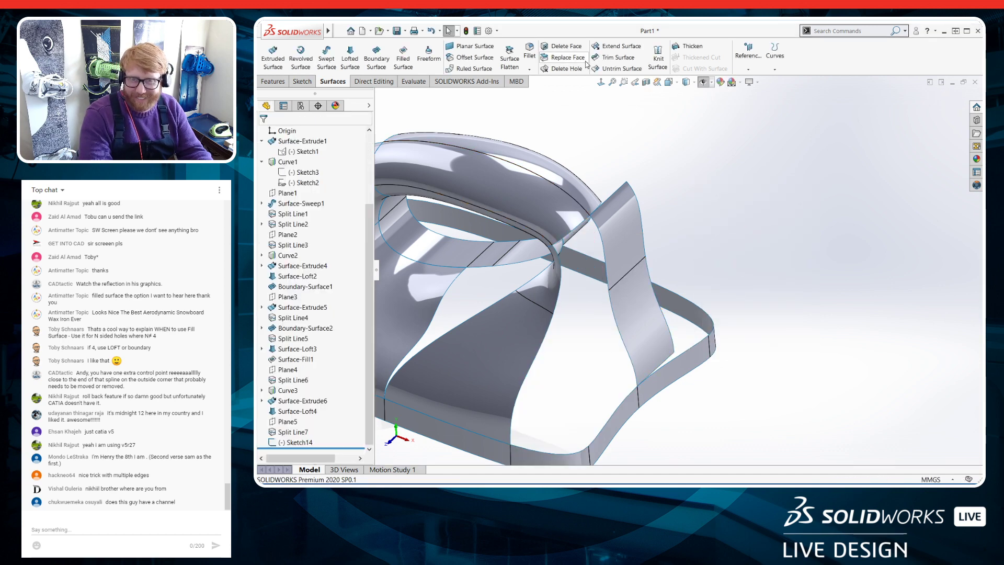
Start a boundary surface with the handle's end edge, the spline Sketch14 and the grouped base rim edges as Direction 1 curves
click(376, 58)
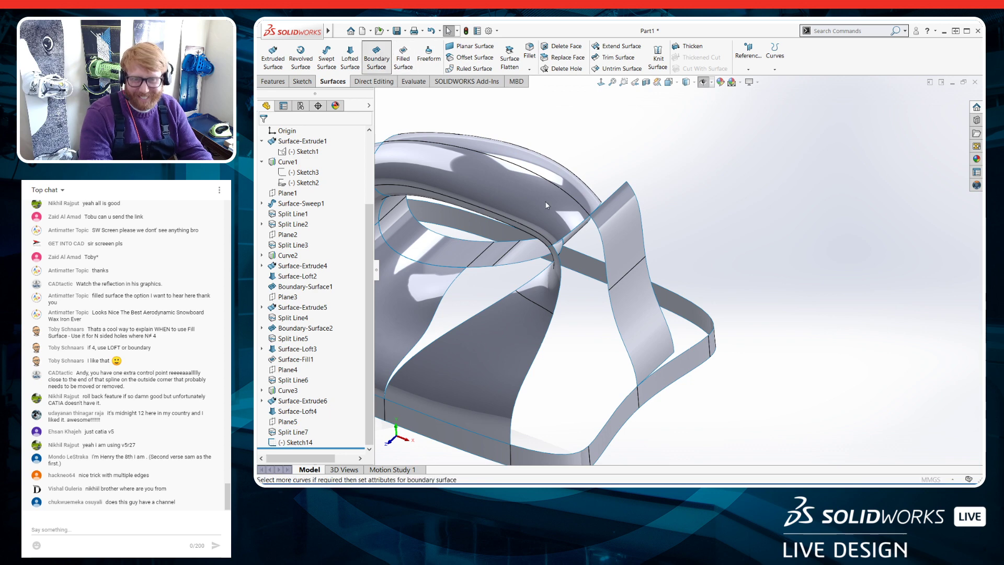
click(561, 243)
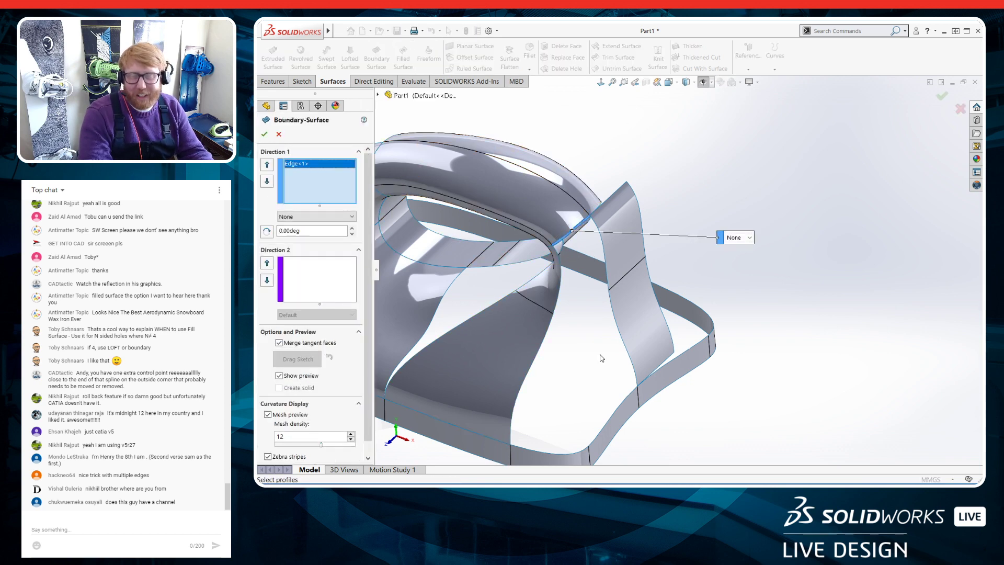
middle_drag(553, 390, 564, 390)
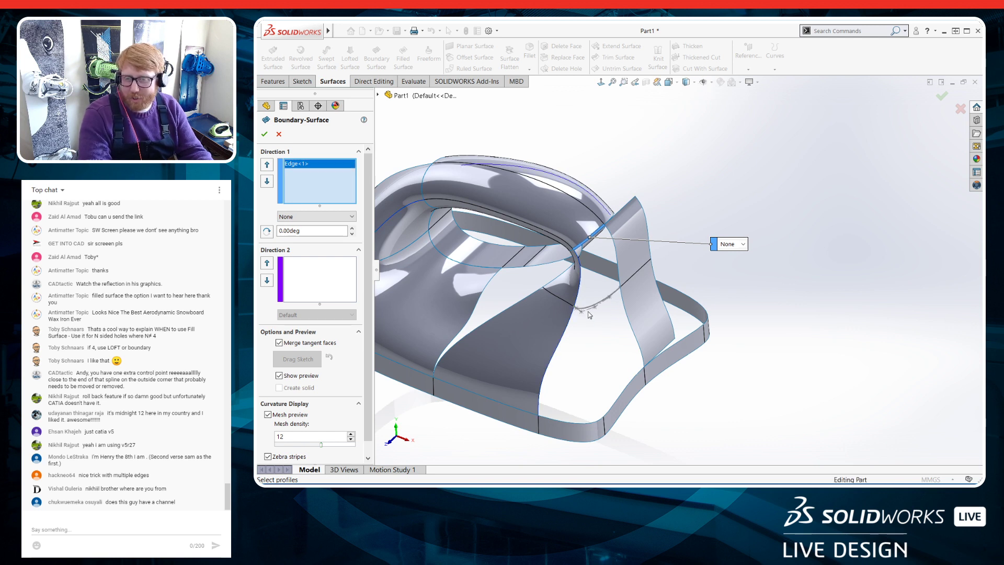
click(582, 310)
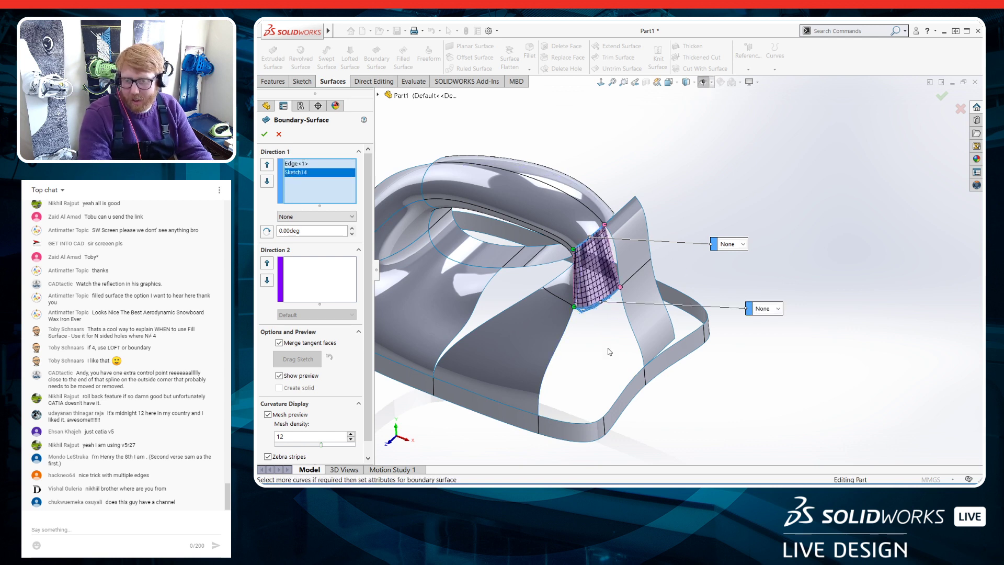
right_click(590, 365)
click(632, 211)
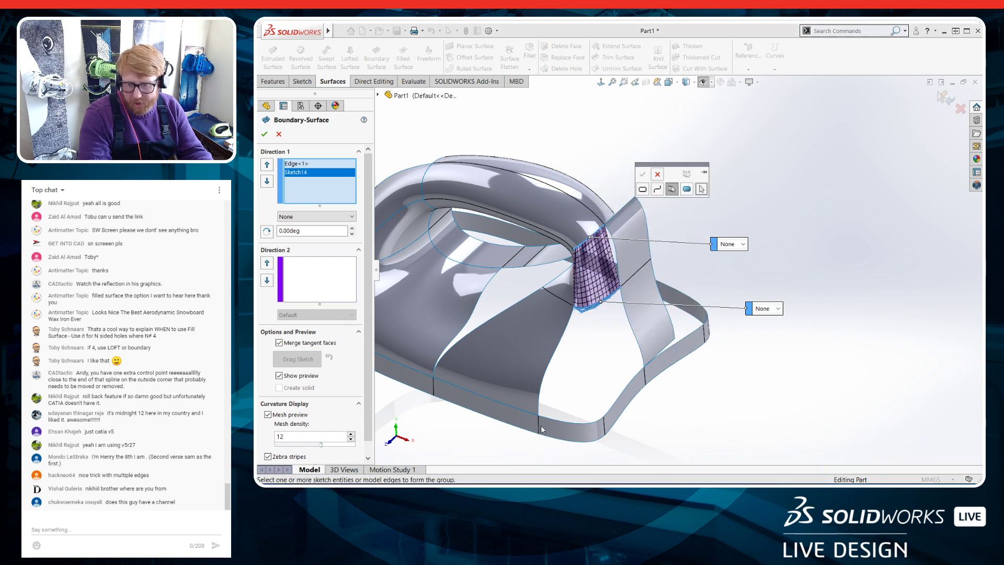
click(551, 418)
click(611, 411)
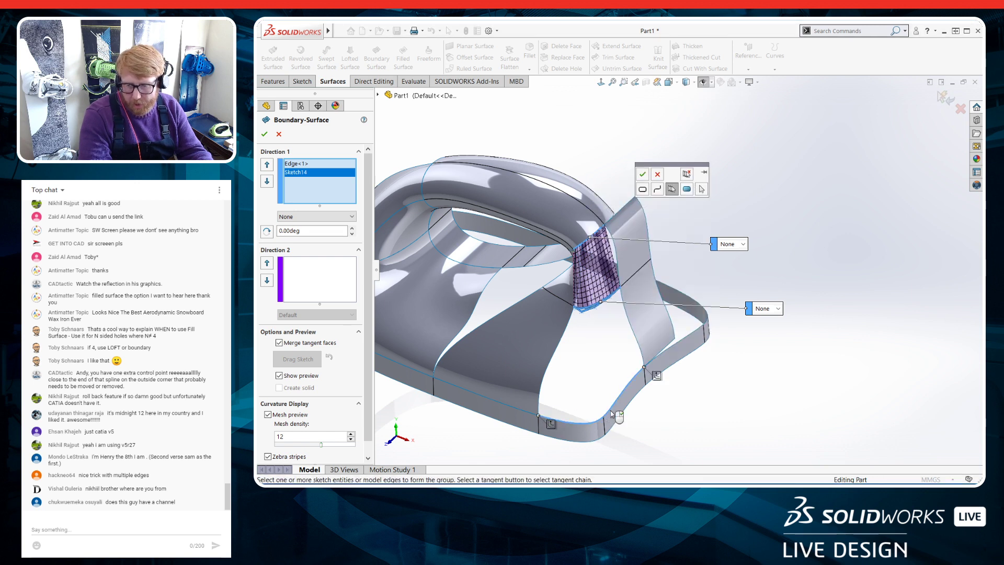
click(642, 175)
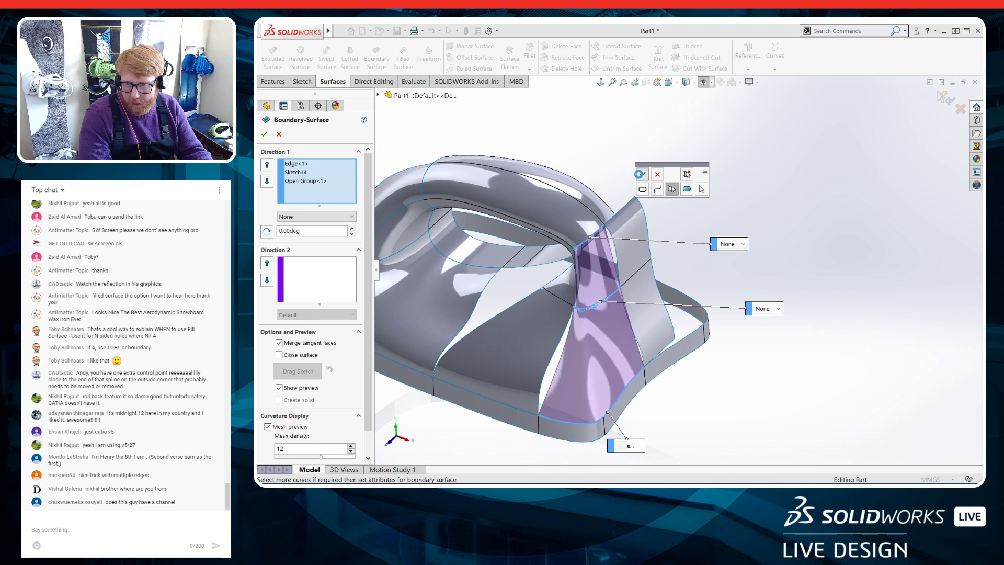
Add the side surface's two rear edges, above and below the split, to Direction 1 as one open group
right_click(698, 273)
click(736, 300)
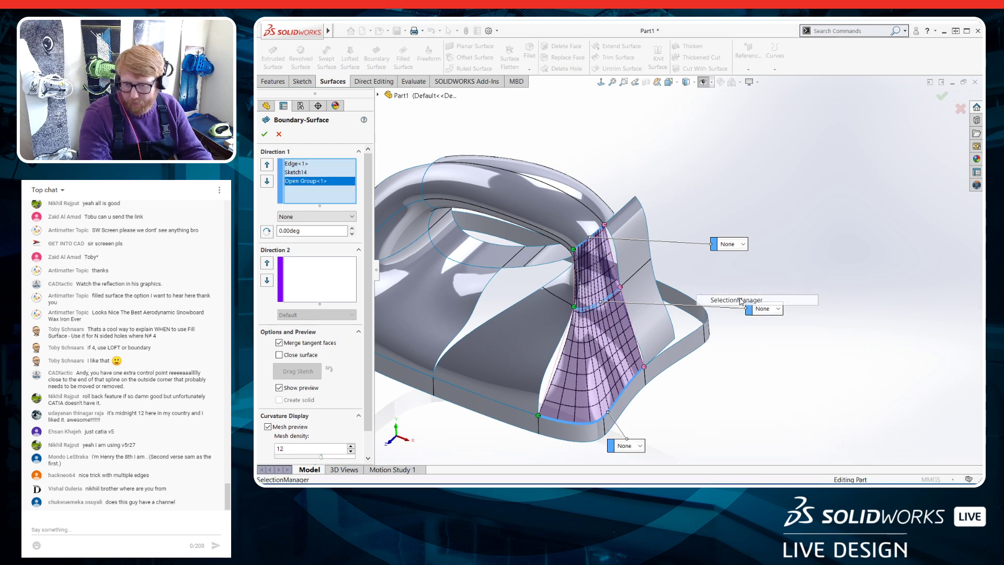
click(542, 387)
click(577, 296)
click(764, 327)
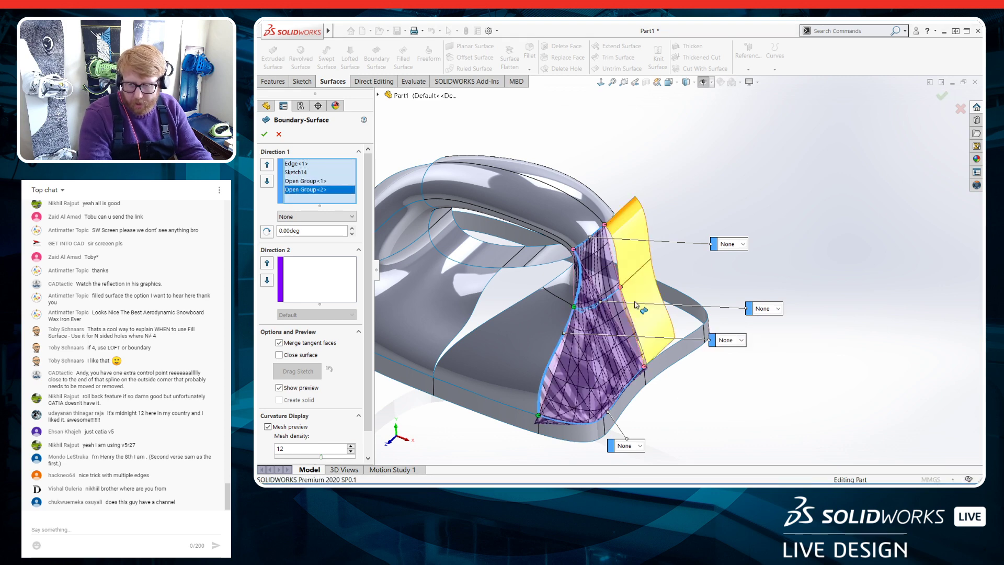
Remove Open Group<2>, the side surface's rear edges, from the boundary surface's Direction 1 curves
scroll(706, 402, down, 2)
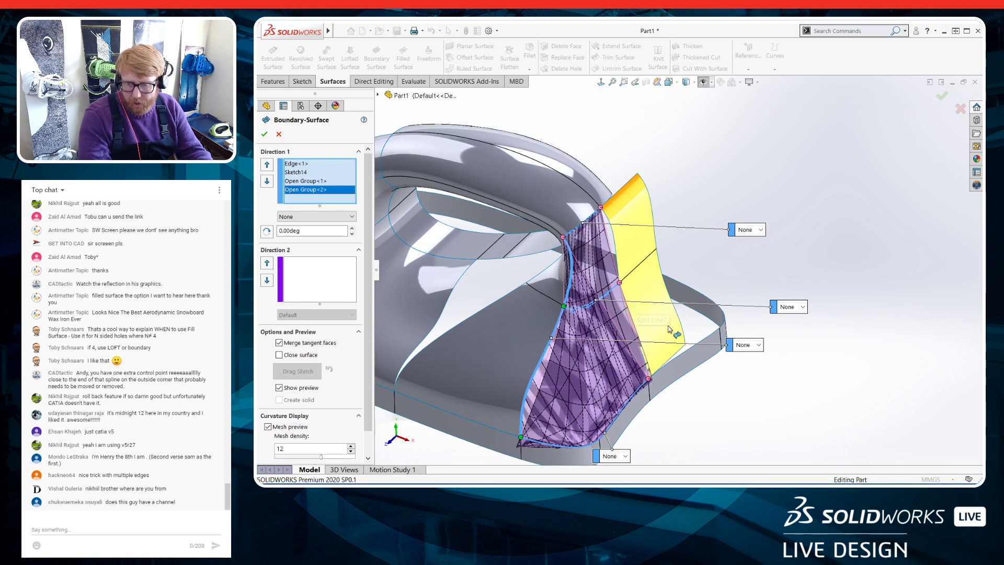
right_click(311, 193)
click(335, 220)
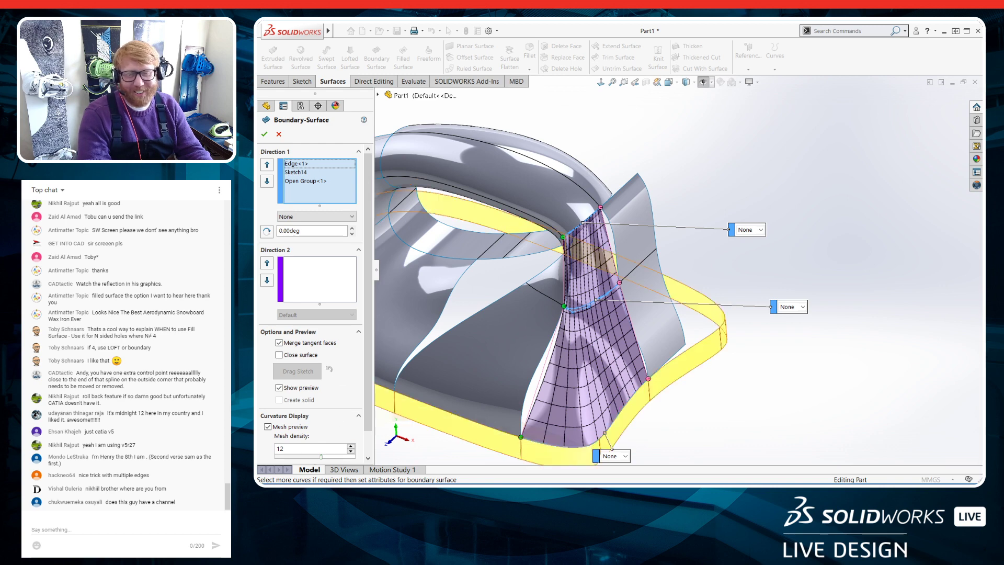
Add the near side surface's two rear edges, above and below the split, to Direction 2 as one open group
click(331, 275)
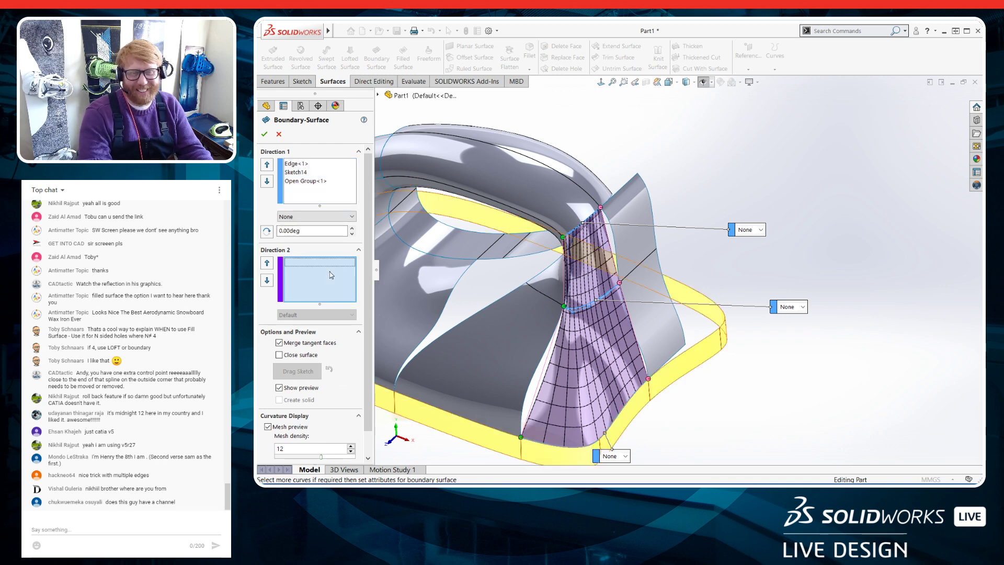
right_click(716, 283)
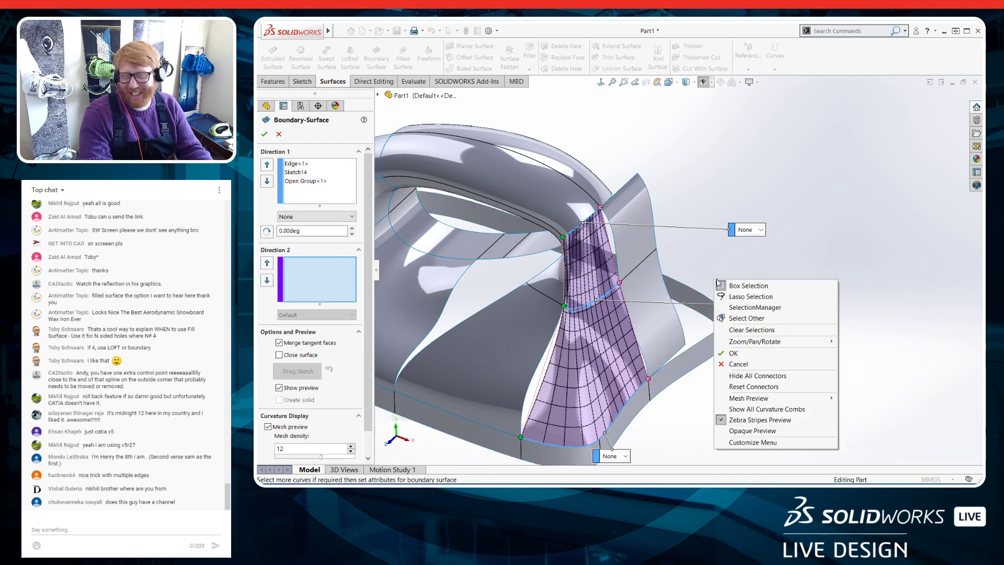
click(762, 310)
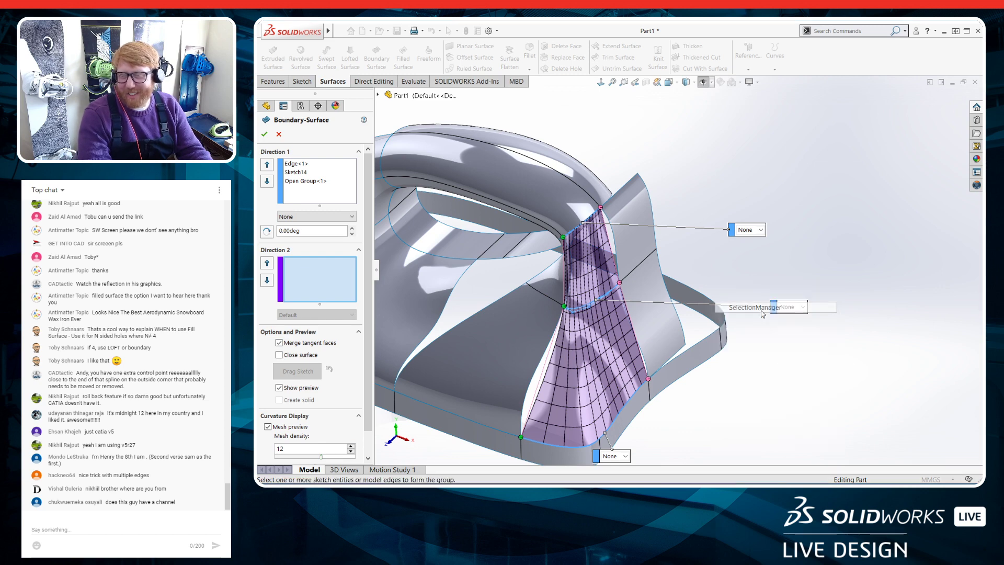
click(524, 413)
click(567, 298)
click(788, 339)
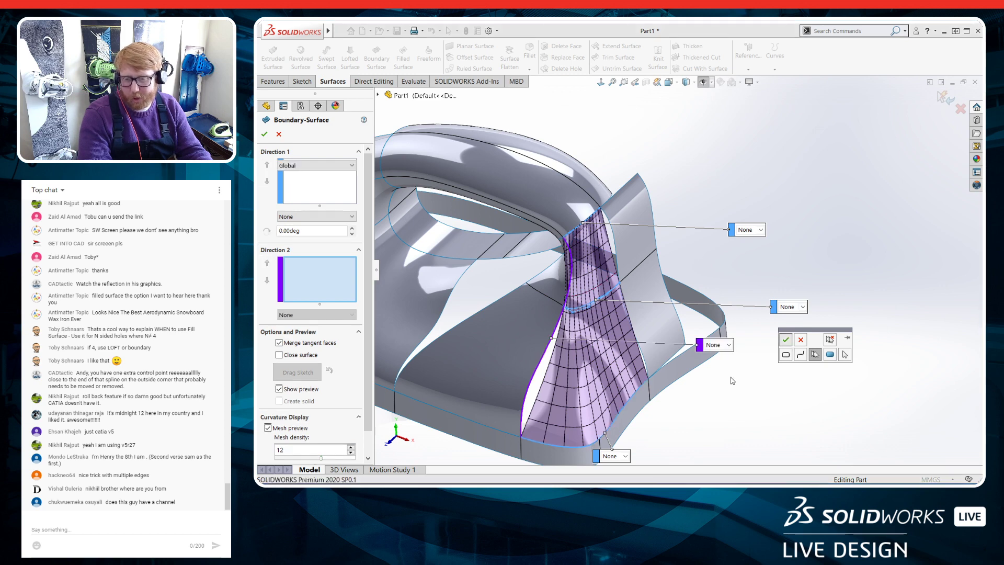
Add the rear strip's two adjoining edges, above and below its split, to Direction 2 as a second open group
right_click(726, 415)
click(768, 262)
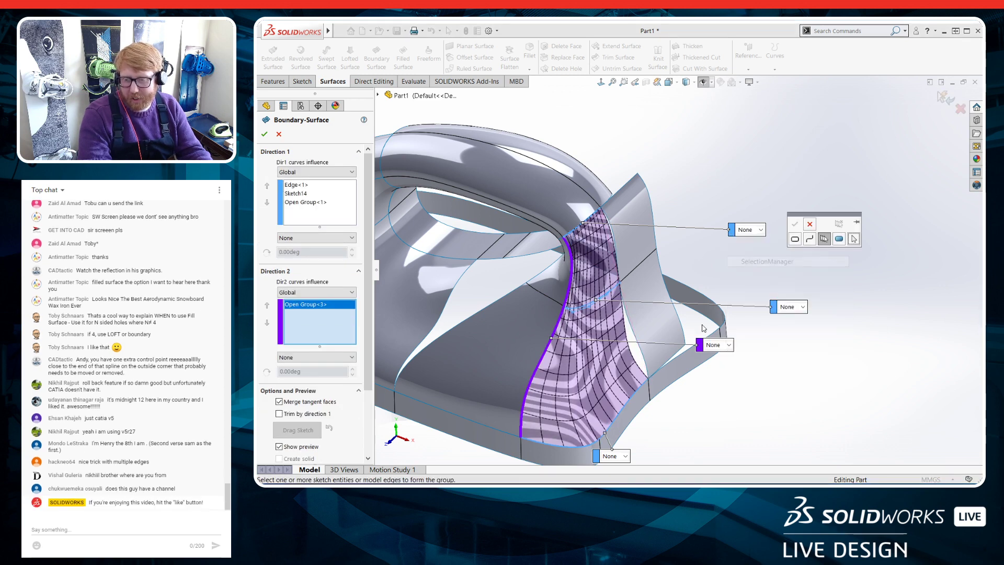
click(644, 360)
click(620, 271)
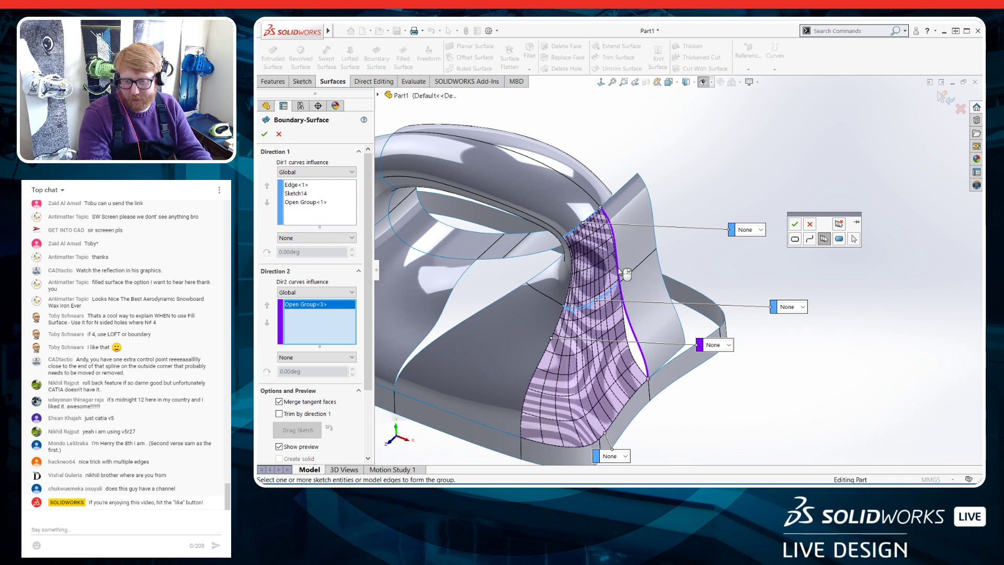
click(795, 224)
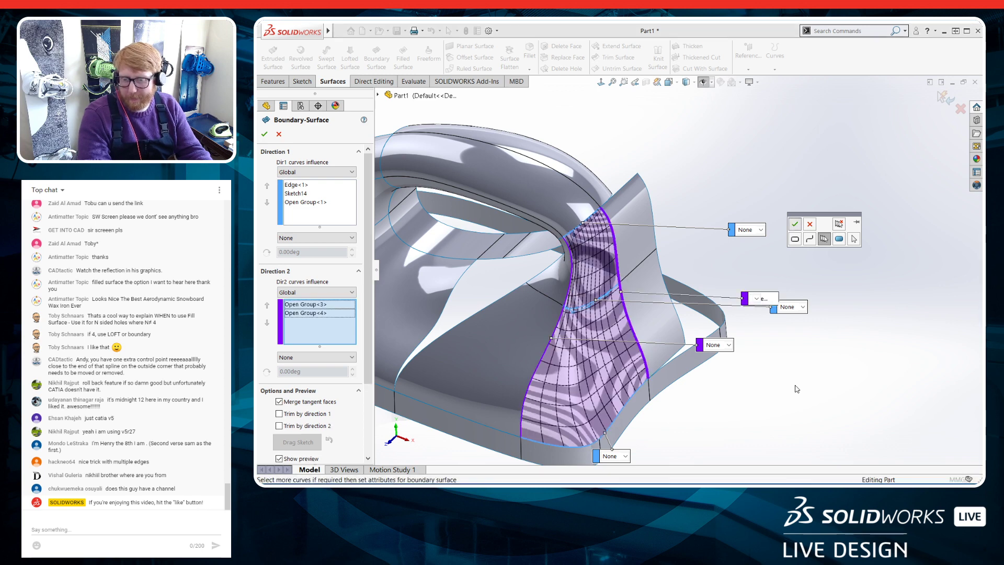
Set Tangency To Face on both Direction 2 edge groups and on the handle's end edge
click(729, 345)
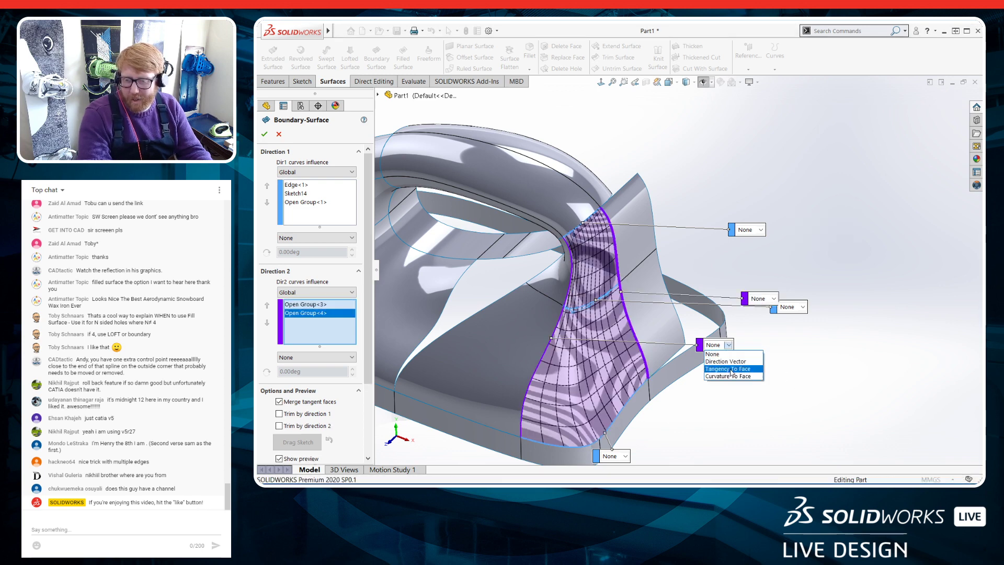
click(727, 368)
click(761, 230)
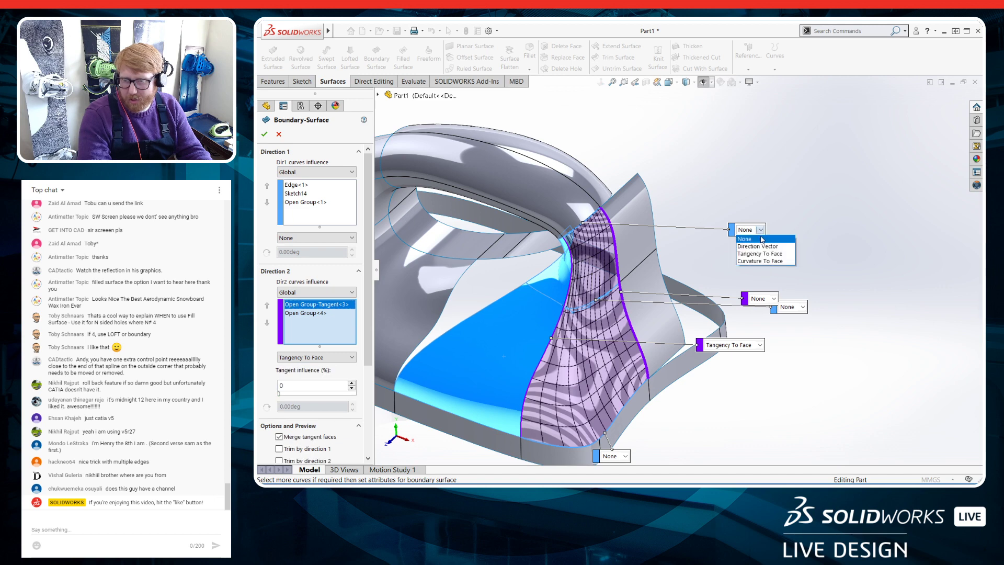
click(768, 263)
click(773, 299)
click(773, 323)
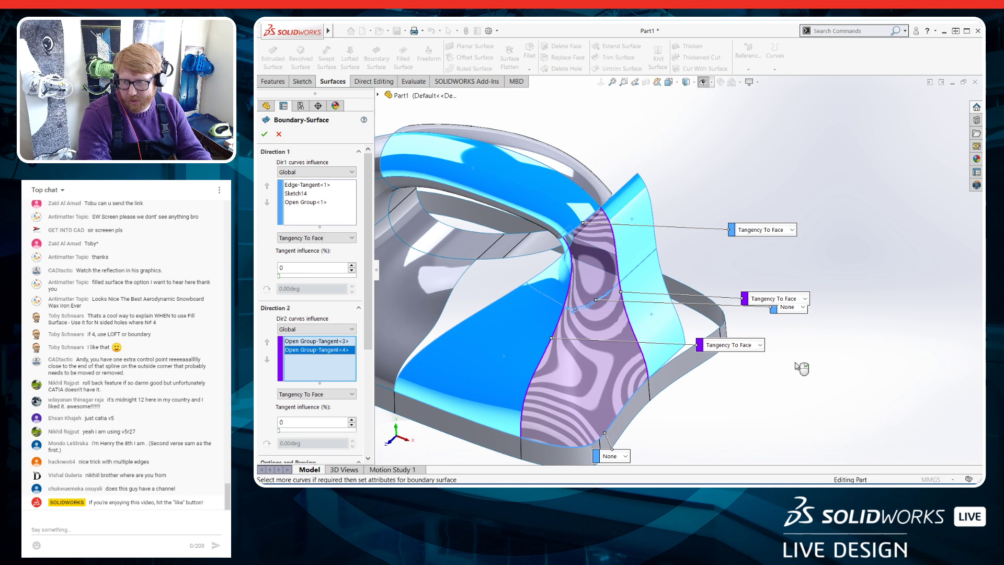
Separate the overlapping end-condition callouts and set the base rim edge group to Tangency To Face
drag(744, 299, 750, 249)
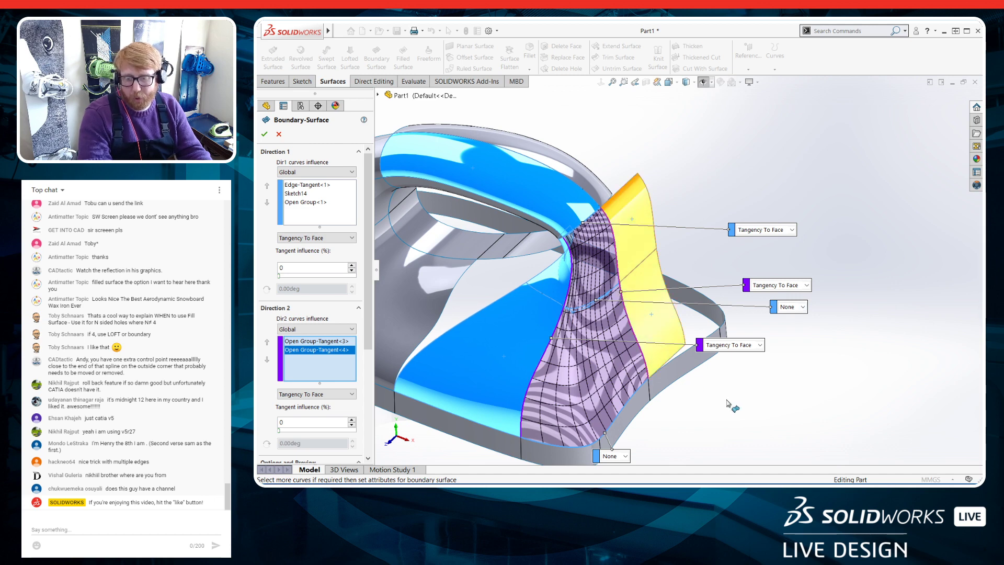
middle_drag(723, 421, 716, 356)
scroll(702, 294, down, 3)
click(707, 363)
click(702, 400)
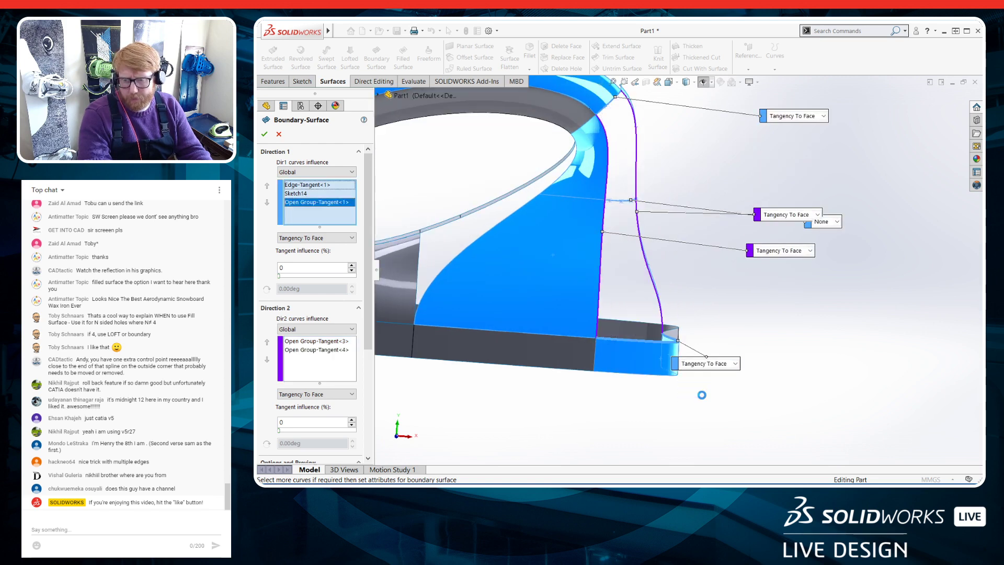
middle_drag(637, 400, 619, 410)
scroll(686, 264, down, 2)
mouse_move(709, 321)
middle_down()
mouse_move(690, 319)
mouse_move(698, 315)
middle_up()
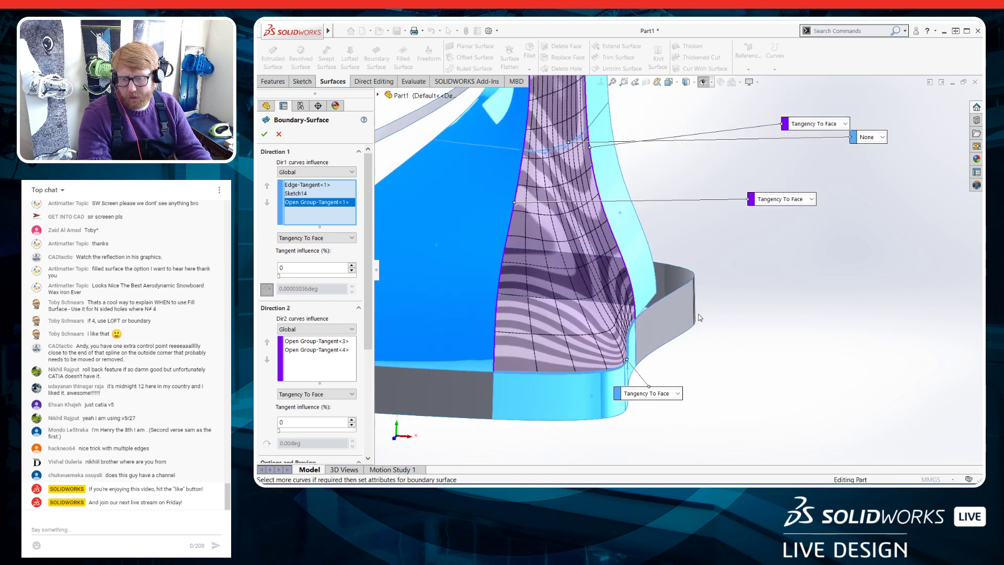
scroll(698, 317, up, 2)
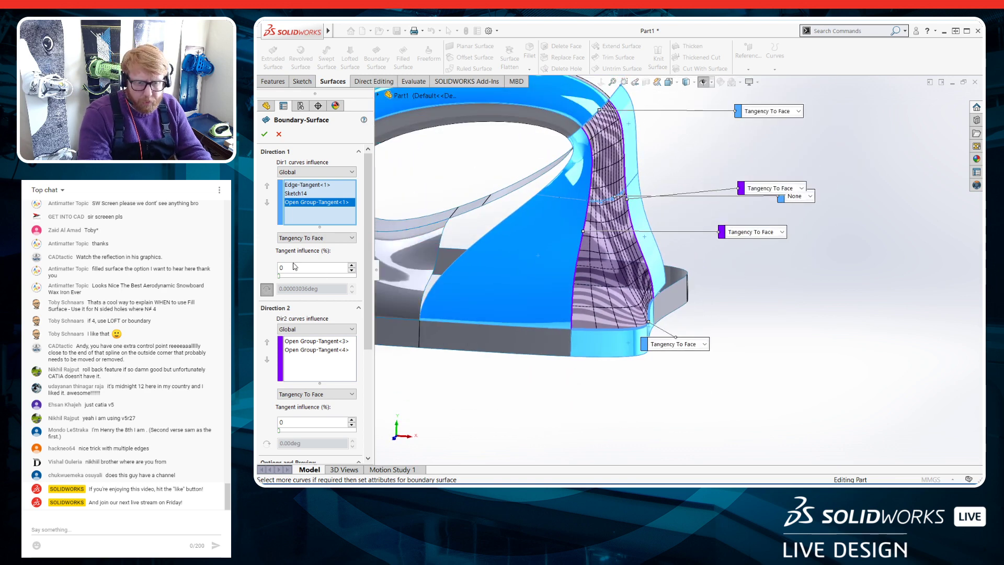
Set the base rim group's tangent influence to 100% and create the boundary surface
drag(316, 280, 359, 277)
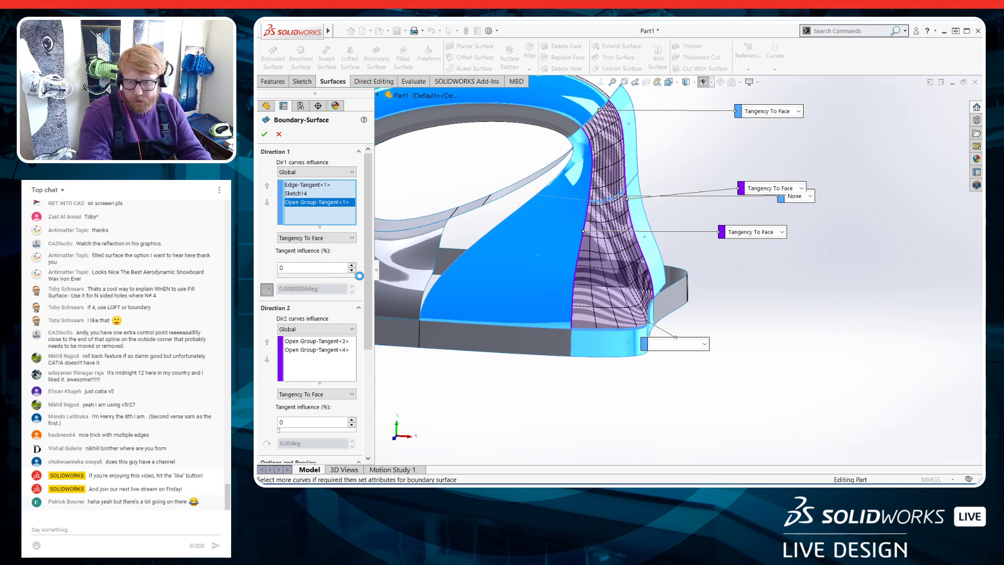
middle_drag(558, 369, 591, 354)
scroll(586, 238, down, 1)
scroll(603, 229, down, 1)
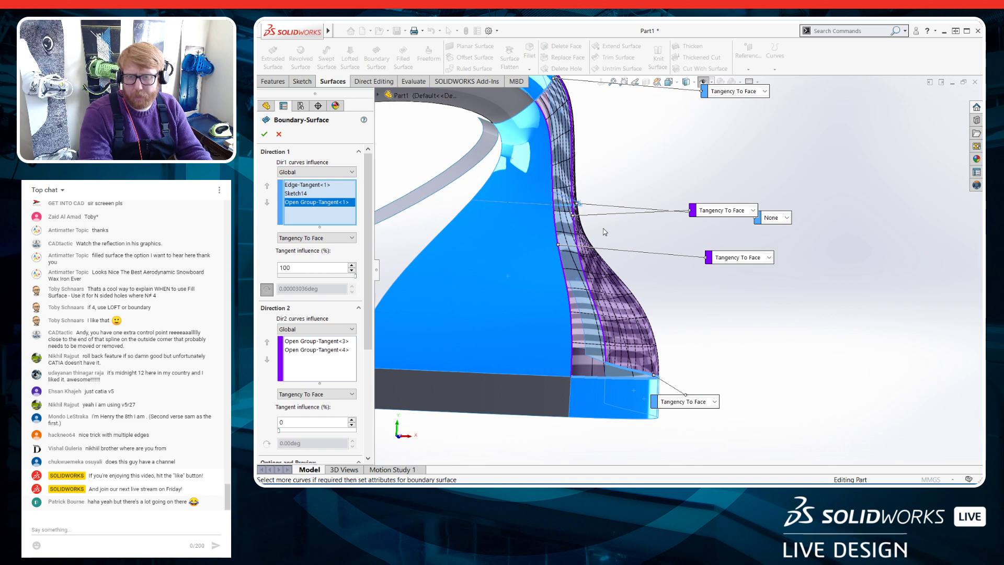
click(264, 134)
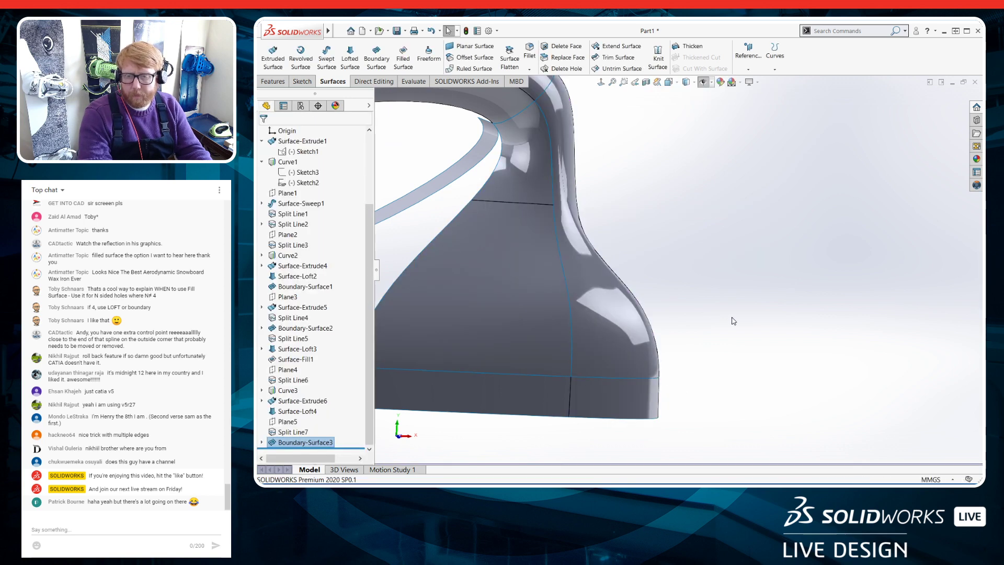
Hide the side surface beneath the handle, beside the new rear corner surface
click(733, 320)
scroll(733, 320, up, 3)
middle_drag(705, 303, 658, 327)
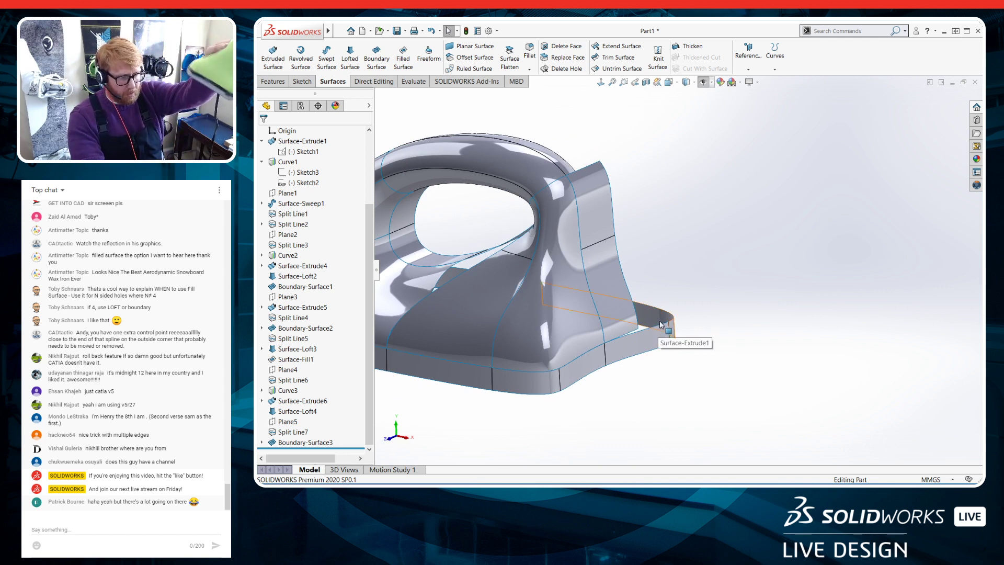
middle_drag(662, 321, 658, 309)
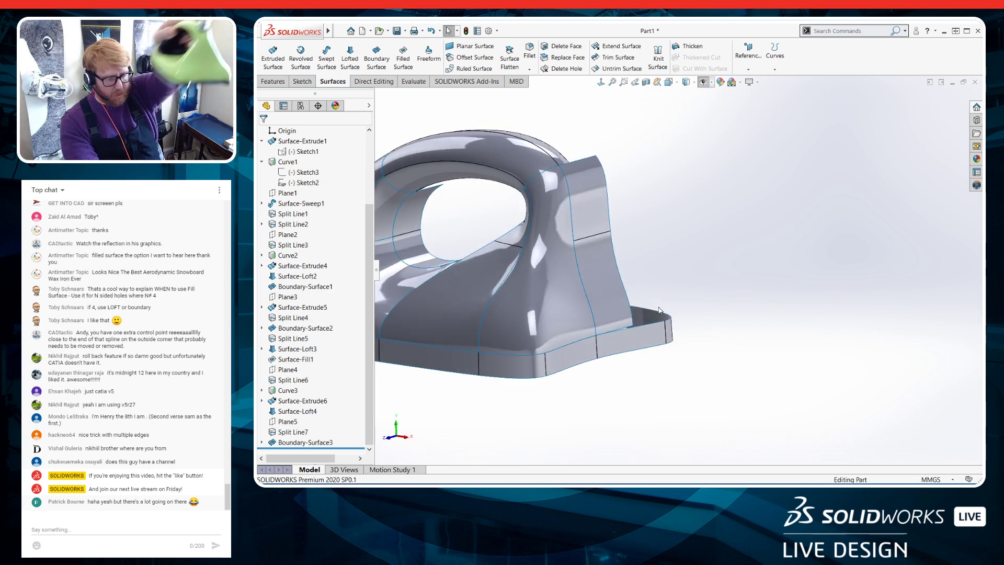
middle_drag(645, 363, 609, 266)
mouse_move(554, 483)
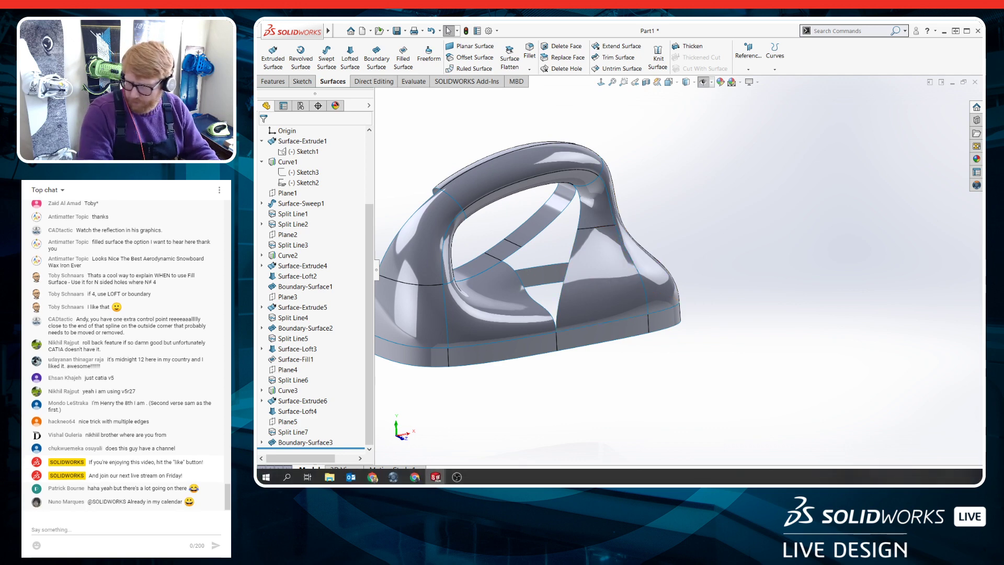
click(585, 274)
key(Delete)
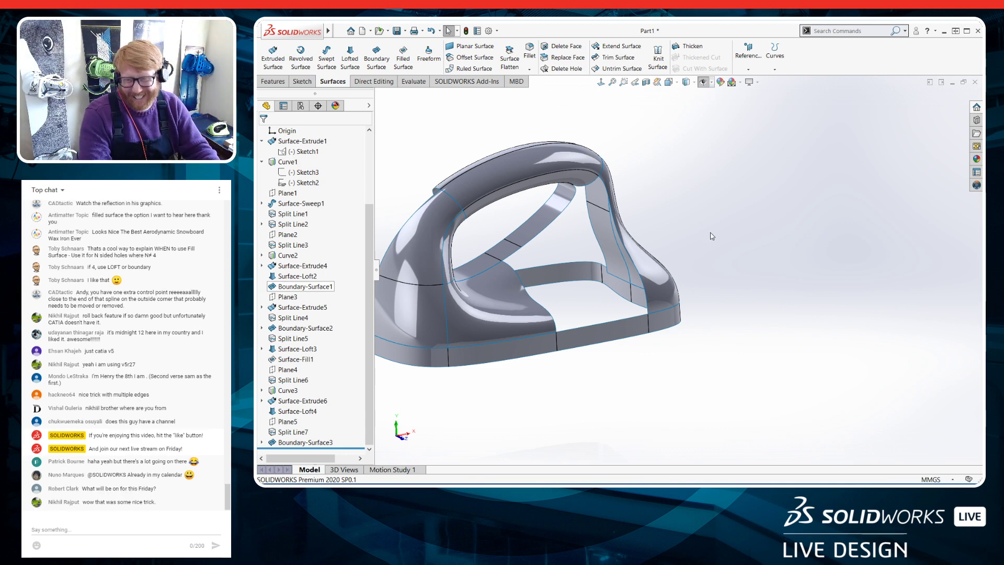
Split the curved strip beneath the handle and the new rear corner surface where they intersect Plane5
scroll(710, 237, down, 1)
scroll(653, 261, up, 2)
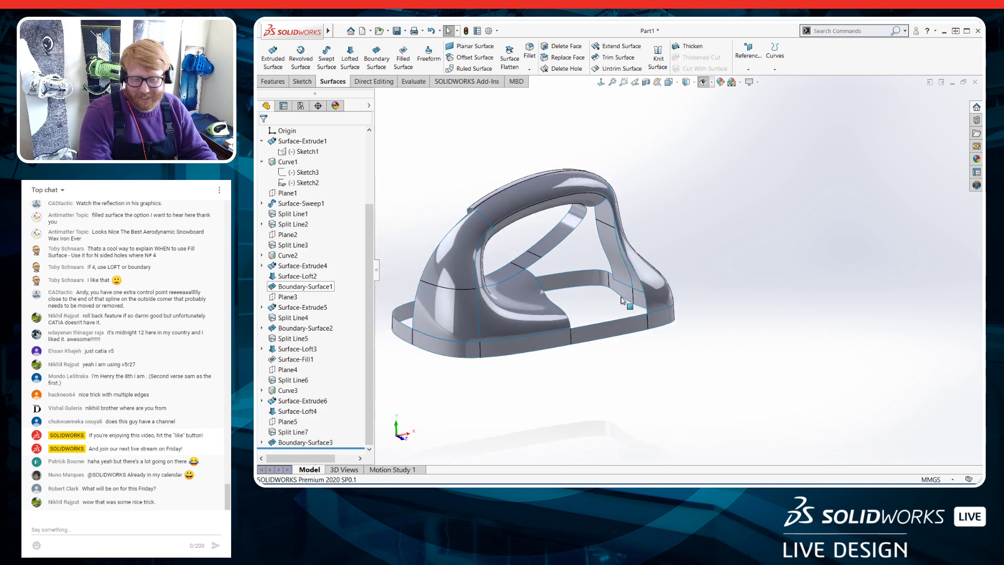
click(289, 421)
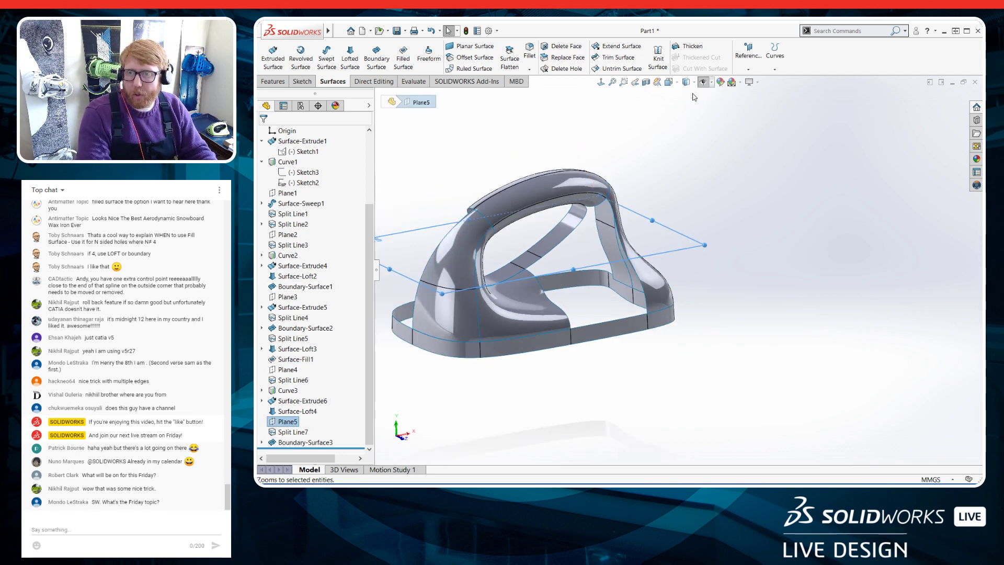
click(775, 61)
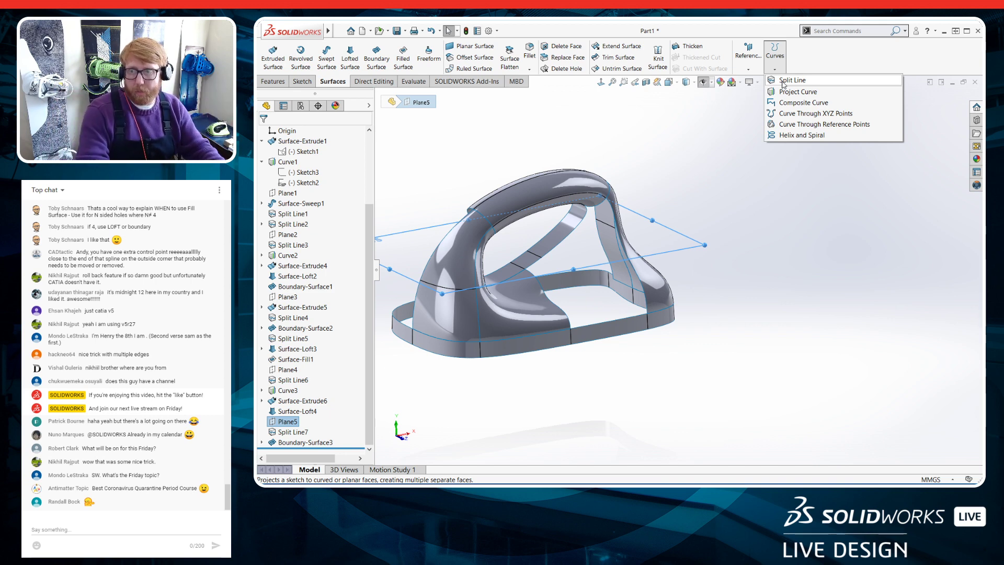
click(792, 80)
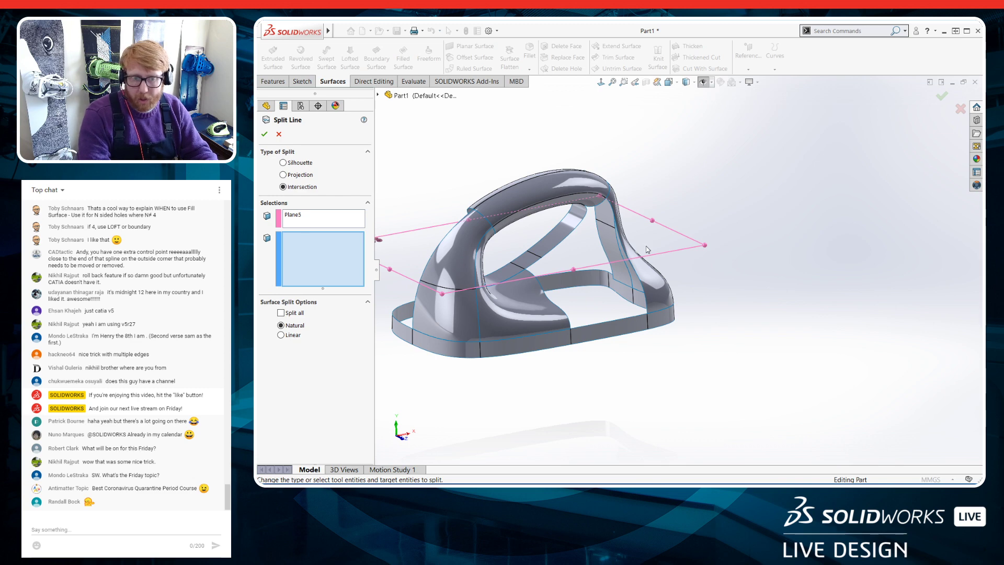
scroll(647, 250, down, 2)
click(516, 240)
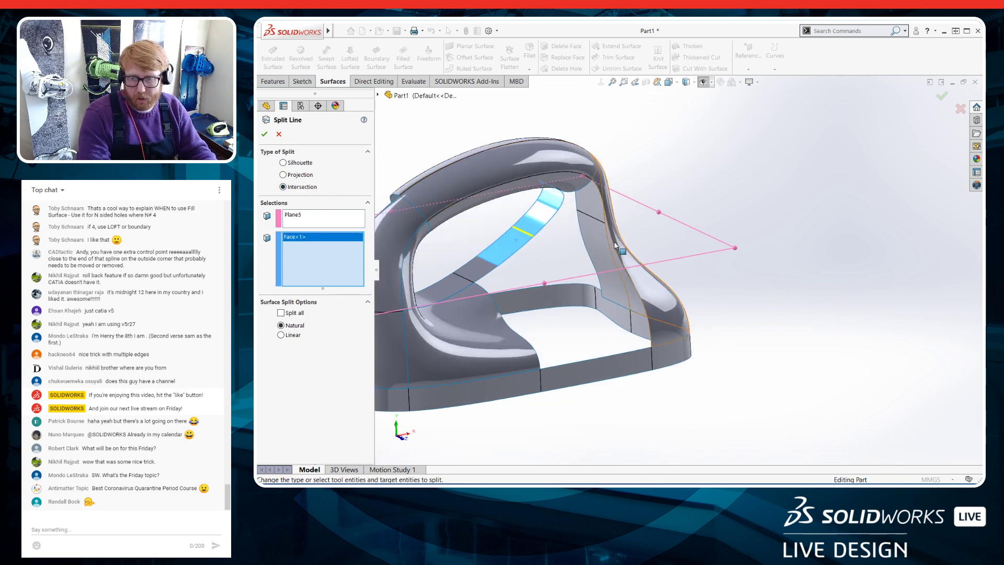
click(620, 251)
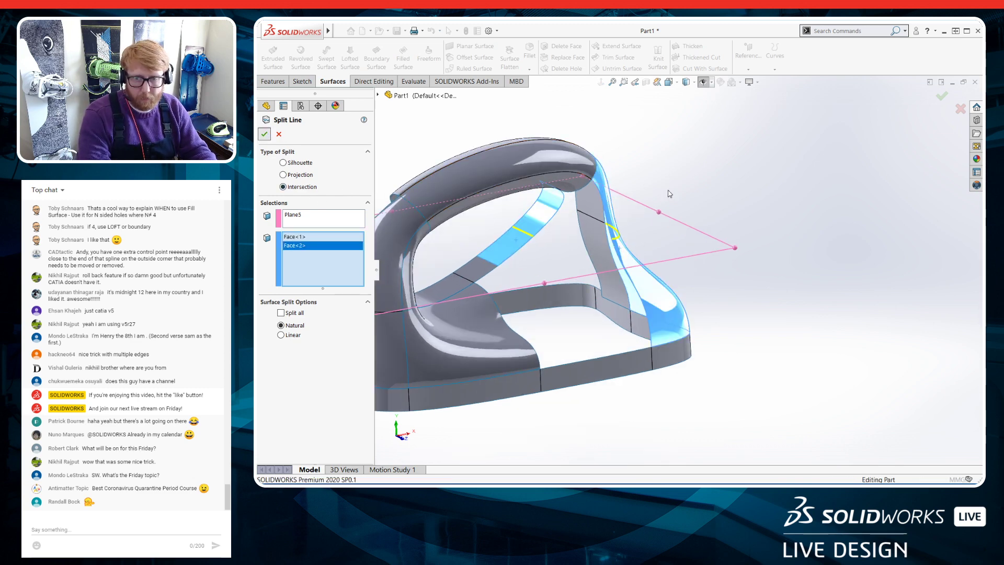
click(264, 134)
Sketch a five-point style spline on Plane5 from the strip's split line to the rear corner surface's split edge
middle_drag(643, 236, 662, 291)
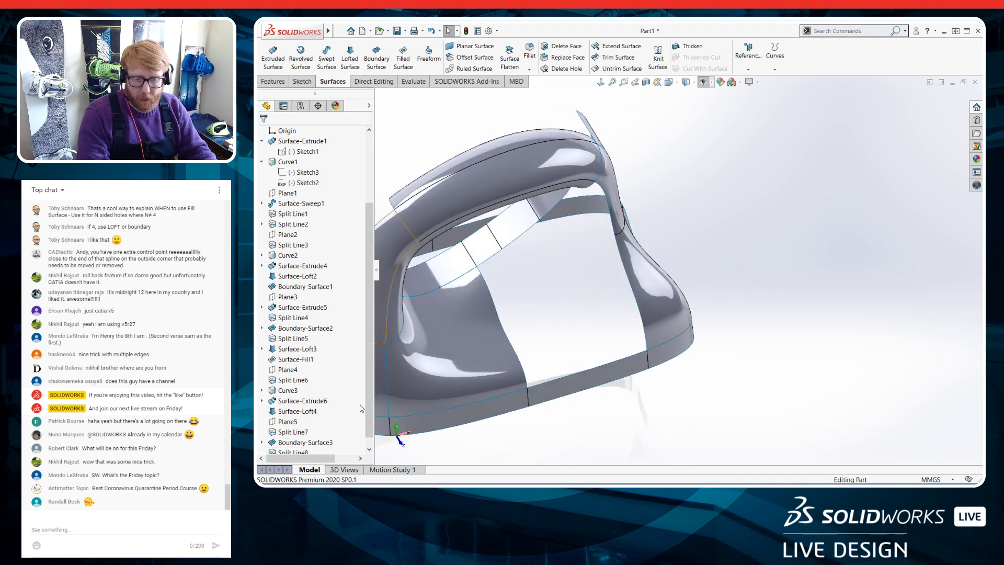
scroll(363, 426, down, 1)
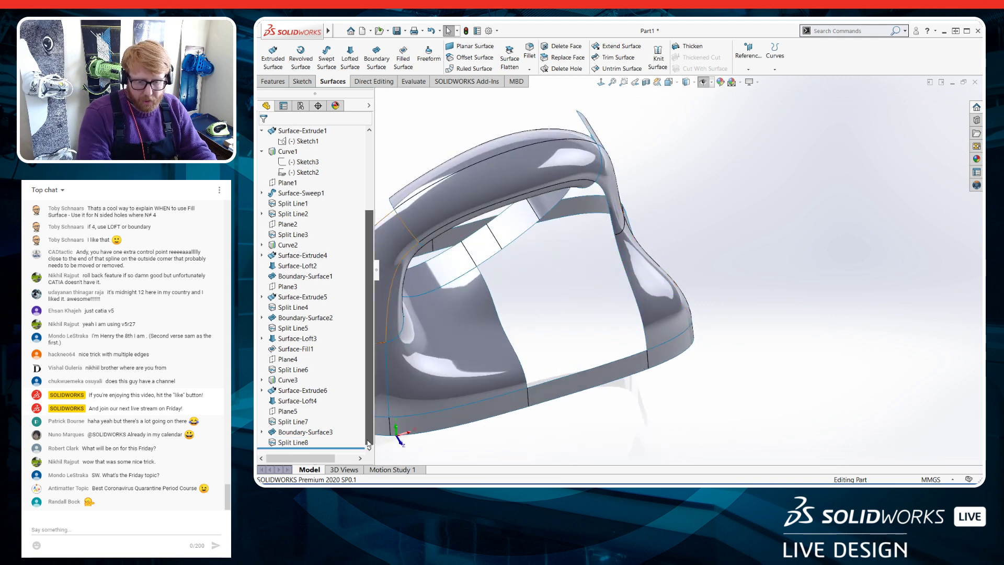
click(296, 411)
click(298, 399)
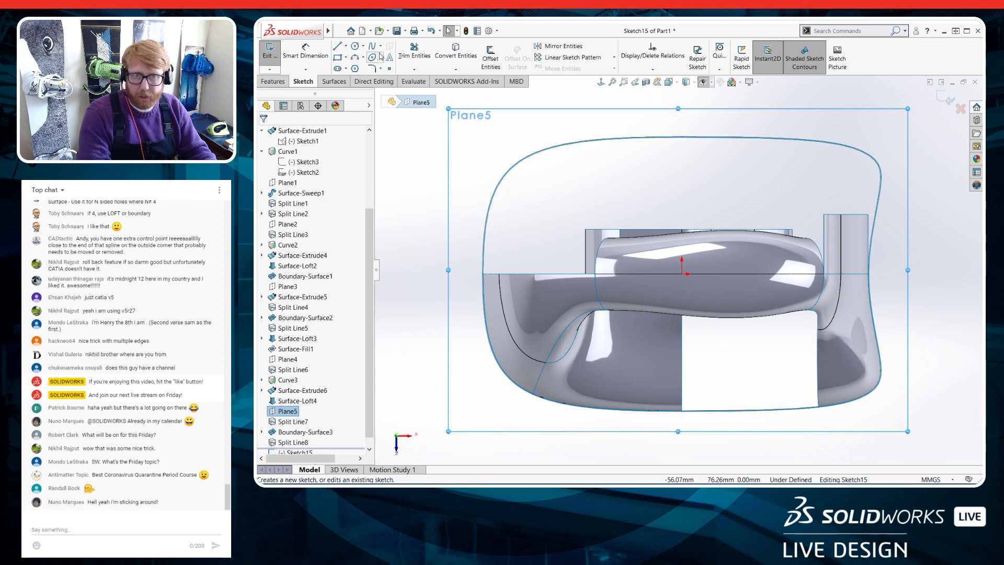
click(381, 49)
click(391, 69)
middle_drag(873, 373, 803, 267)
scroll(800, 266, down, 2)
click(731, 218)
click(733, 252)
click(759, 271)
click(810, 282)
double_click(827, 280)
key(Escape)
Add an equal curvature relation between the style spline and the rear corner surface's split edge
scroll(839, 285, down, 4)
click(732, 274)
ctrl+click(769, 274)
click(803, 236)
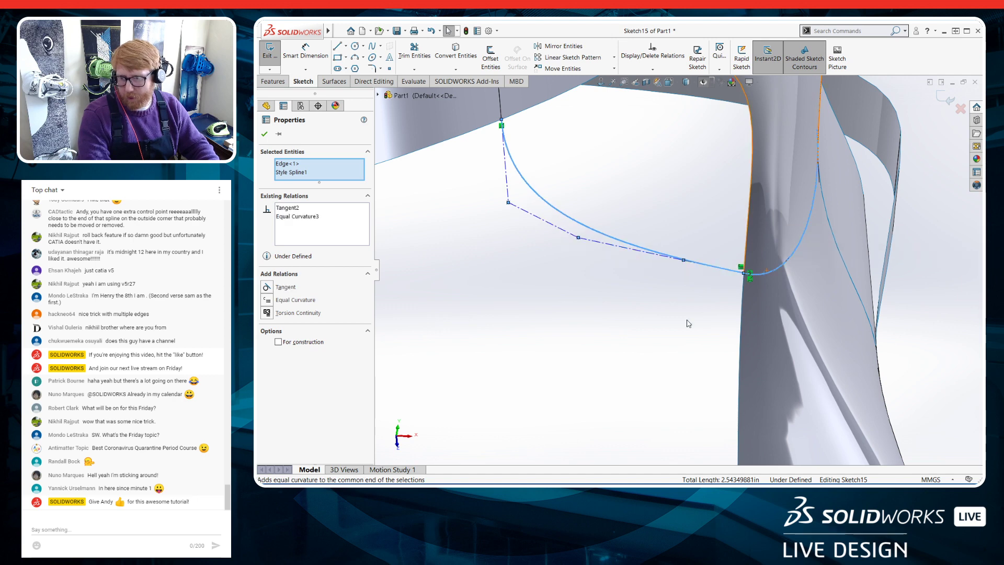
Make the spline's first control leg at the strip beneath the handle vertical
click(690, 318)
scroll(675, 280, up, 4)
scroll(606, 225, down, 2)
click(598, 255)
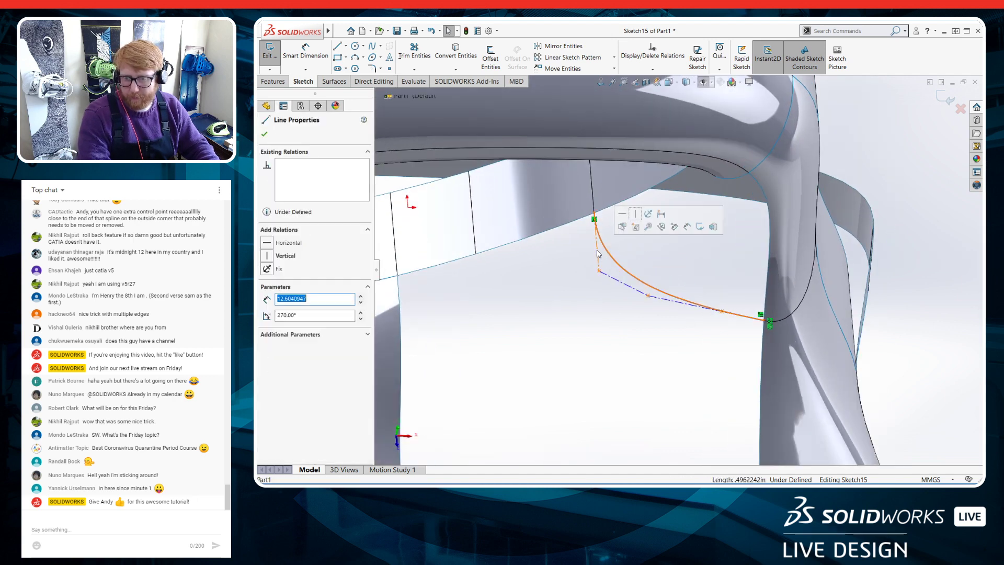
click(657, 338)
scroll(675, 280, up, 3)
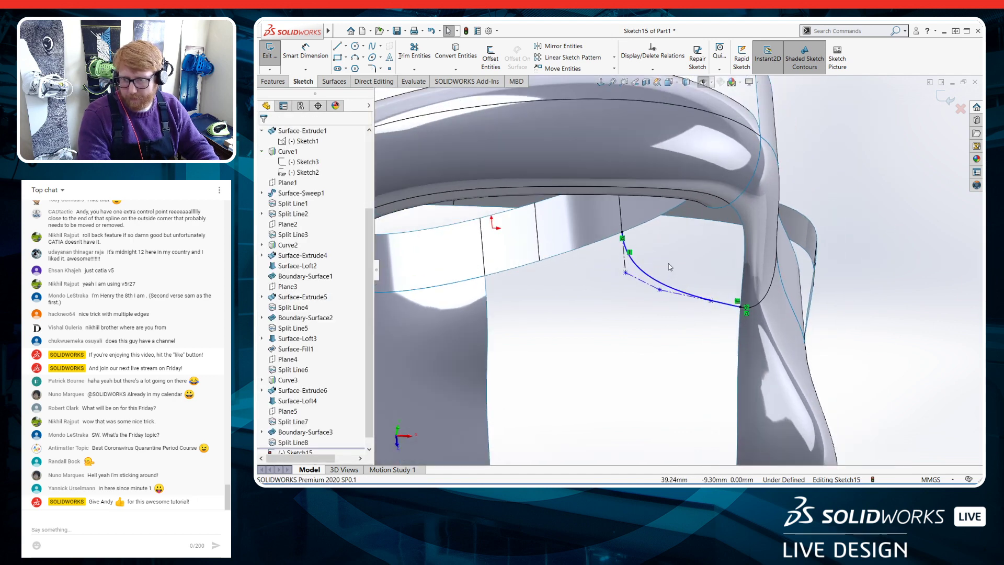
Move the style spline's control vertices to smooth its curve between the strip and the rear corner surface, and exit the sketch
scroll(669, 268, down, 4)
click(655, 313)
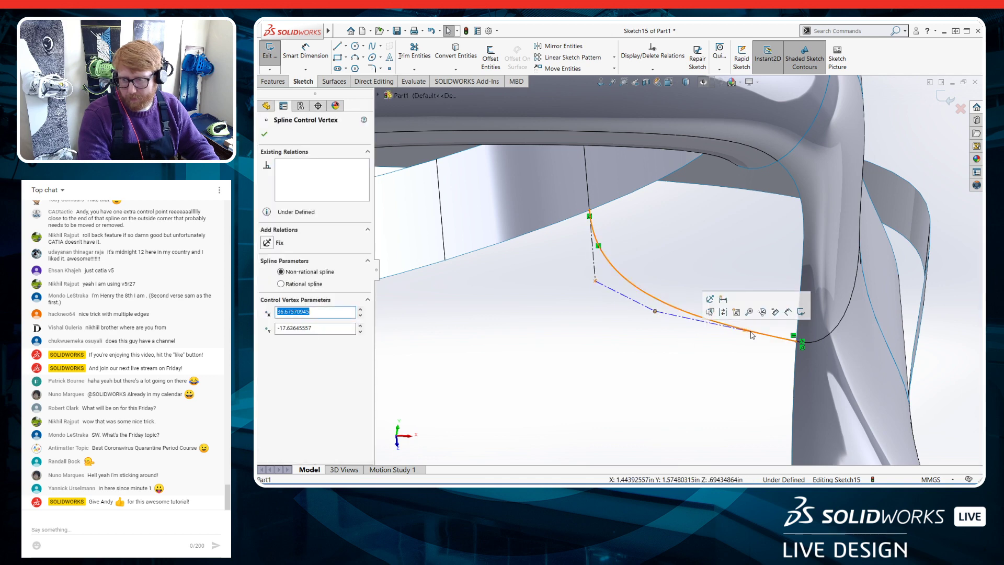
drag(744, 331, 777, 345)
click(639, 308)
drag(633, 315, 651, 303)
drag(595, 274, 595, 288)
click(685, 349)
scroll(689, 349, up, 4)
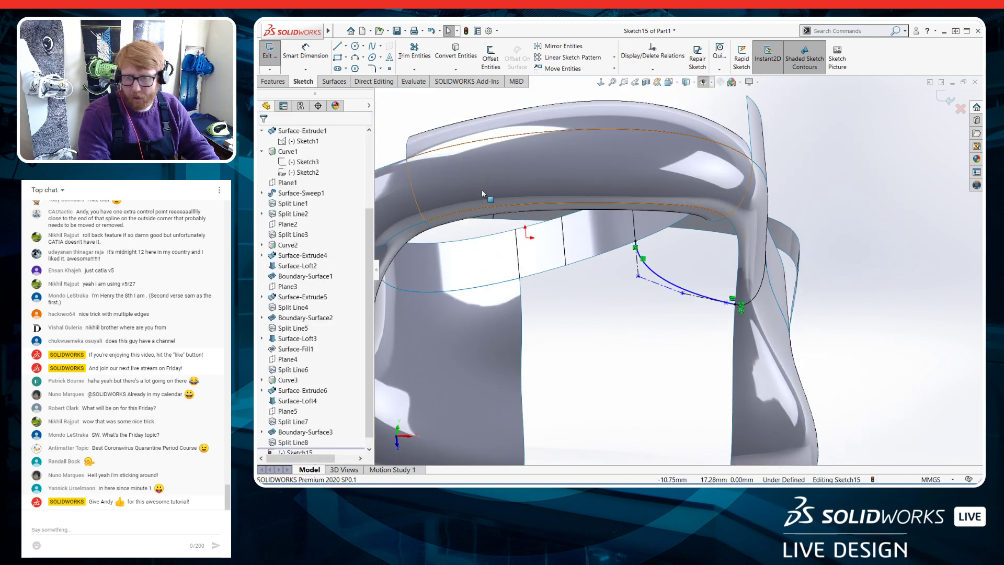
click(270, 53)
Set up a boundary surface with the handle's underside edge and style spline in direction 1, the strip and rear corner edges in direction 2
click(704, 82)
mouse_move(725, 293)
middle_down()
mouse_move(733, 312)
mouse_move(748, 301)
mouse_move(642, 366)
middle_up()
scroll(748, 300, up, 3)
scroll(622, 353, down, 4)
mouse_move(595, 334)
middle_down()
mouse_move(565, 321)
mouse_move(594, 337)
mouse_move(579, 341)
middle_up()
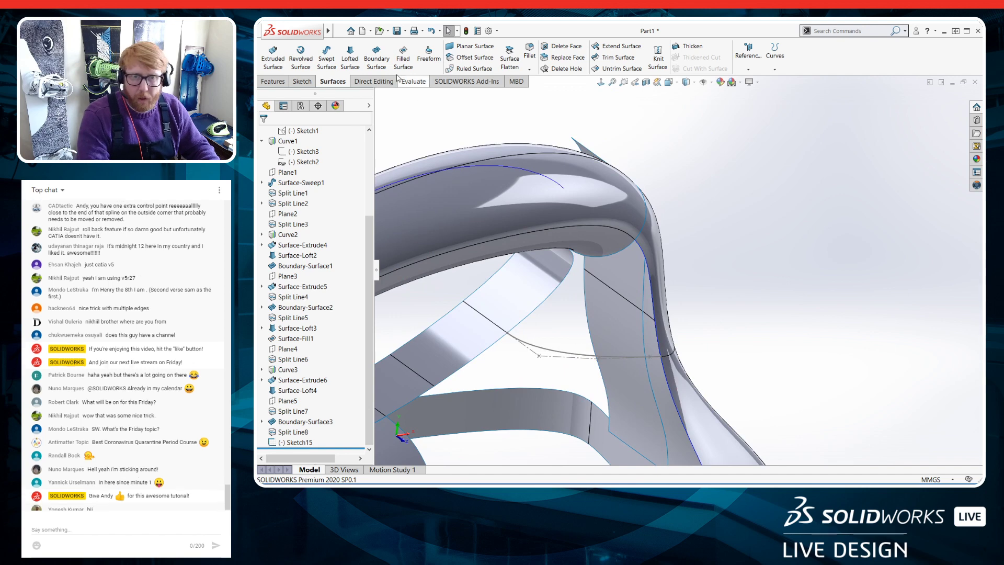
click(377, 59)
middle_drag(550, 287, 578, 254)
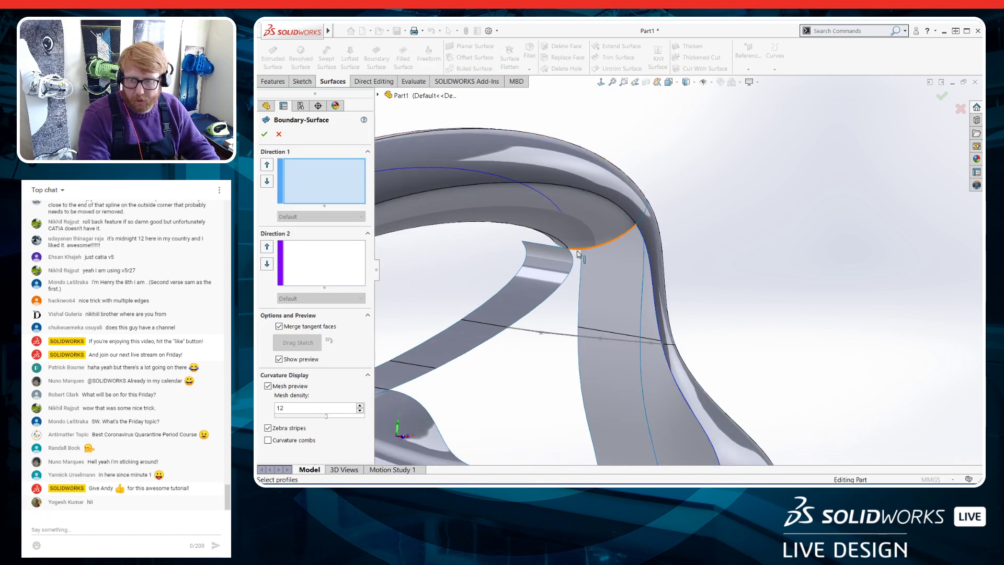
click(578, 253)
middle_drag(562, 306, 526, 386)
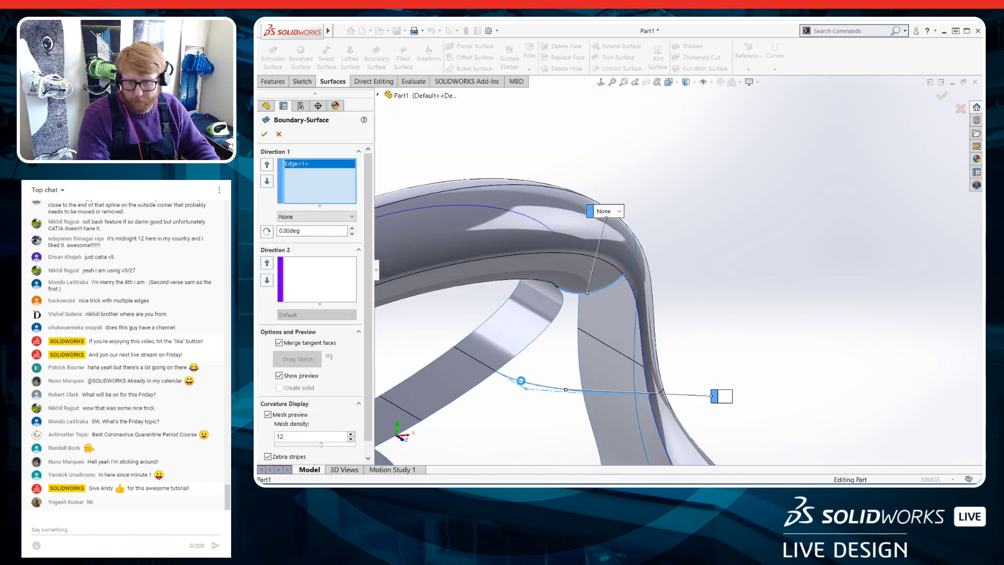
click(523, 386)
click(558, 319)
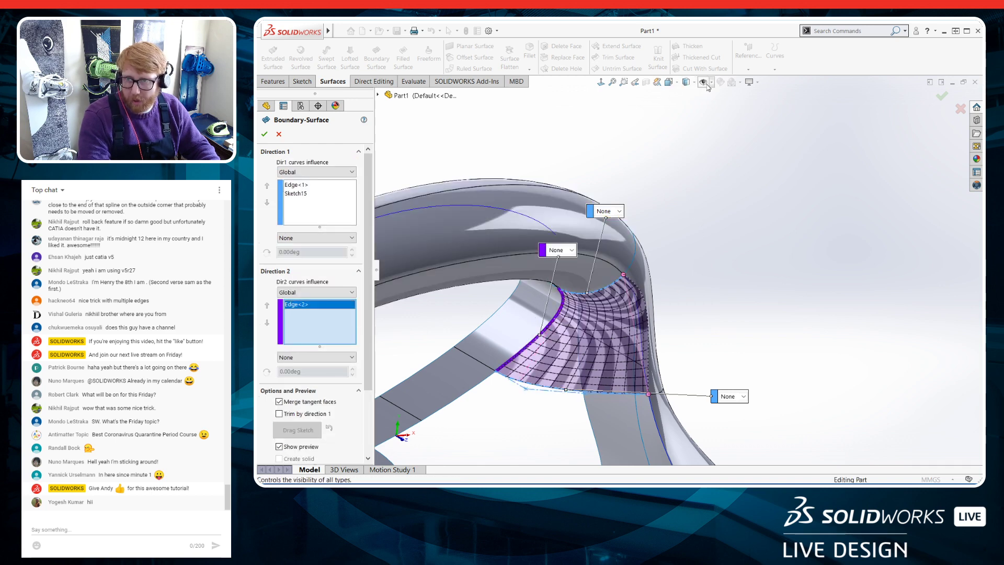
click(635, 295)
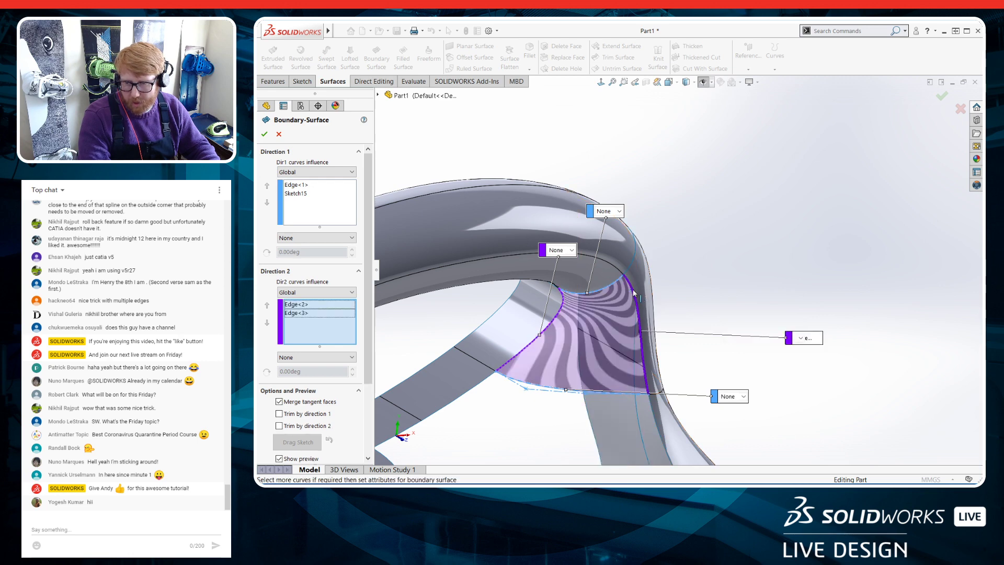
Set the boundary surface to Tangency To Face along the strip, handle and rear corner edges, leaving the spline unconstrained, and create it
click(573, 251)
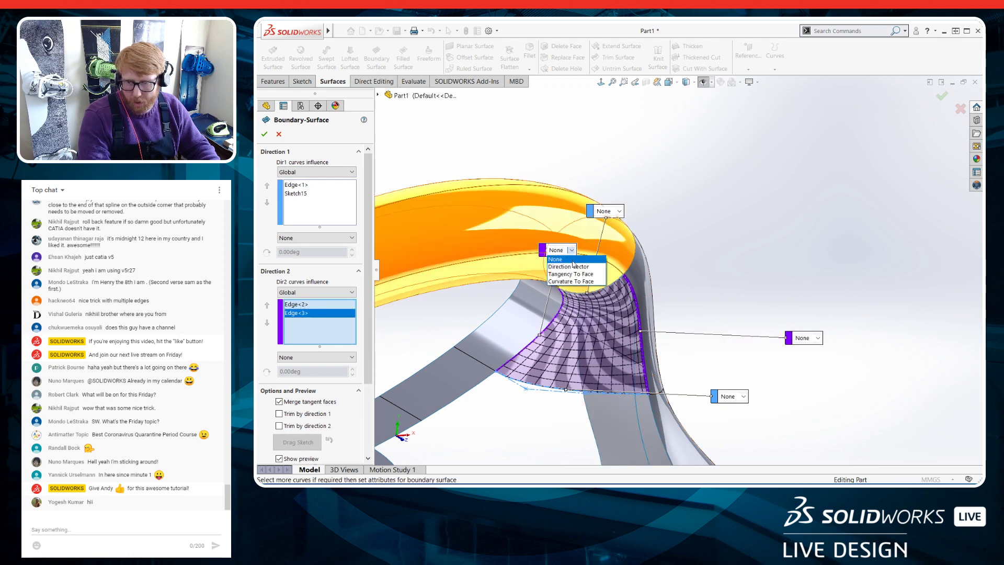
click(570, 271)
click(619, 211)
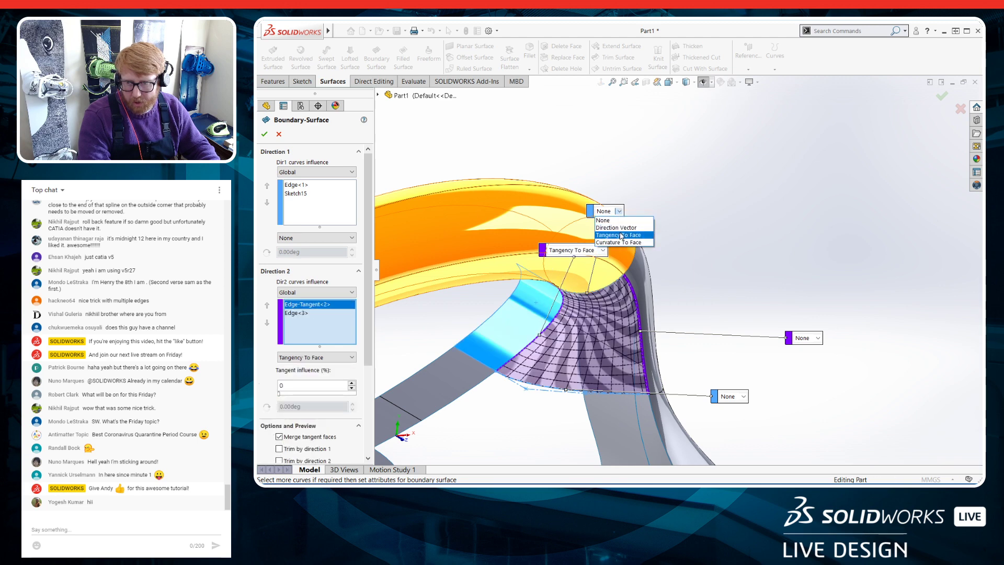
click(618, 230)
click(813, 338)
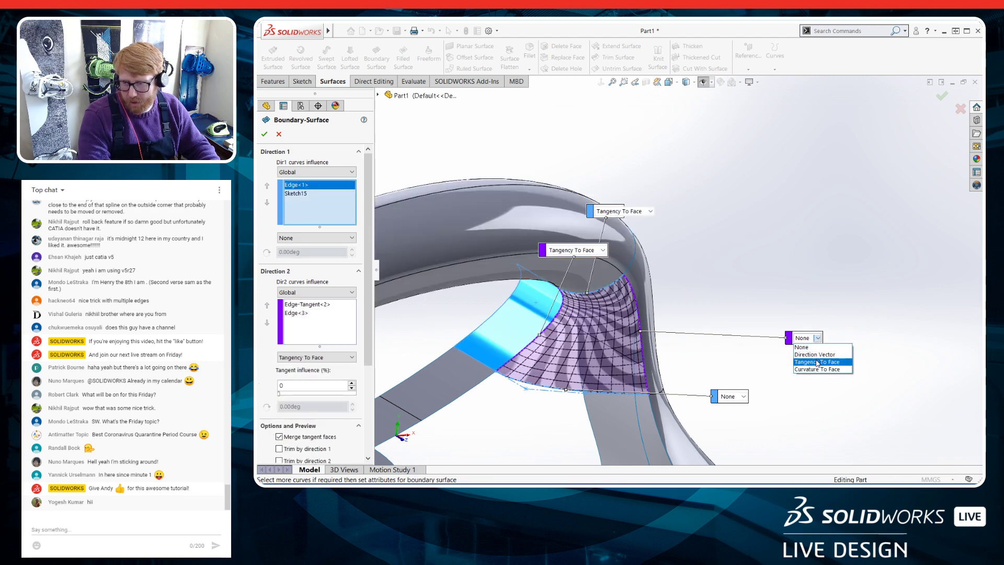
click(816, 361)
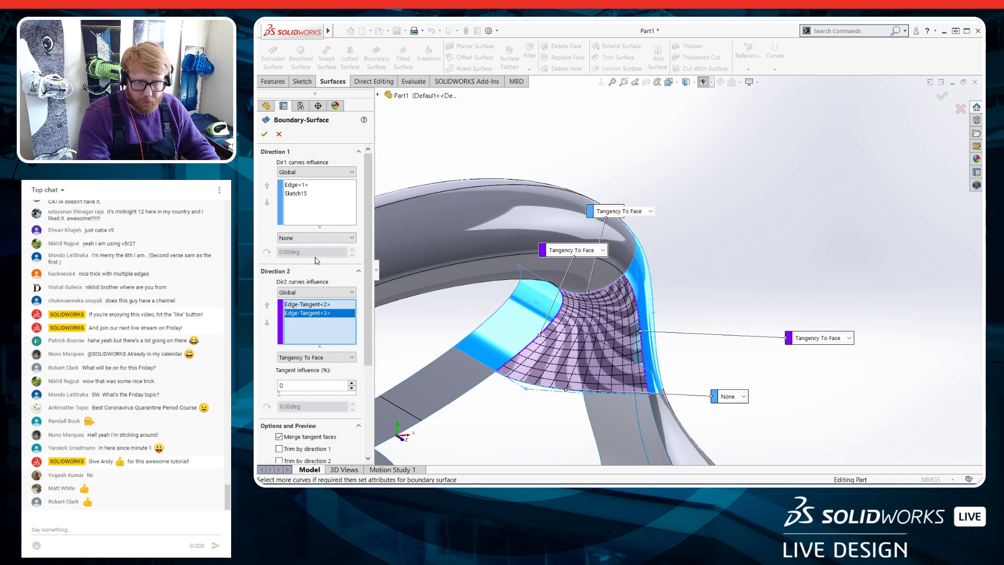
click(303, 185)
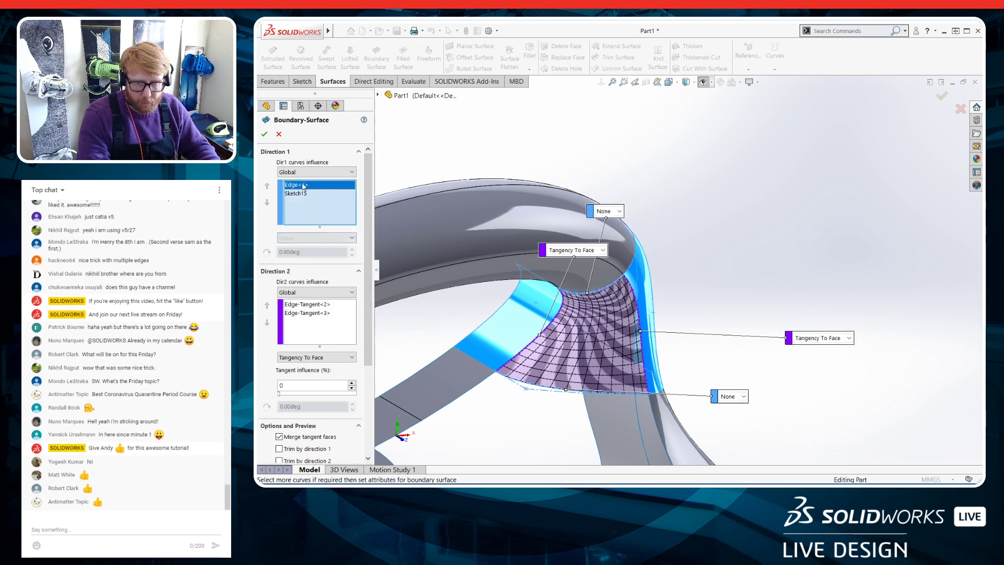
click(619, 212)
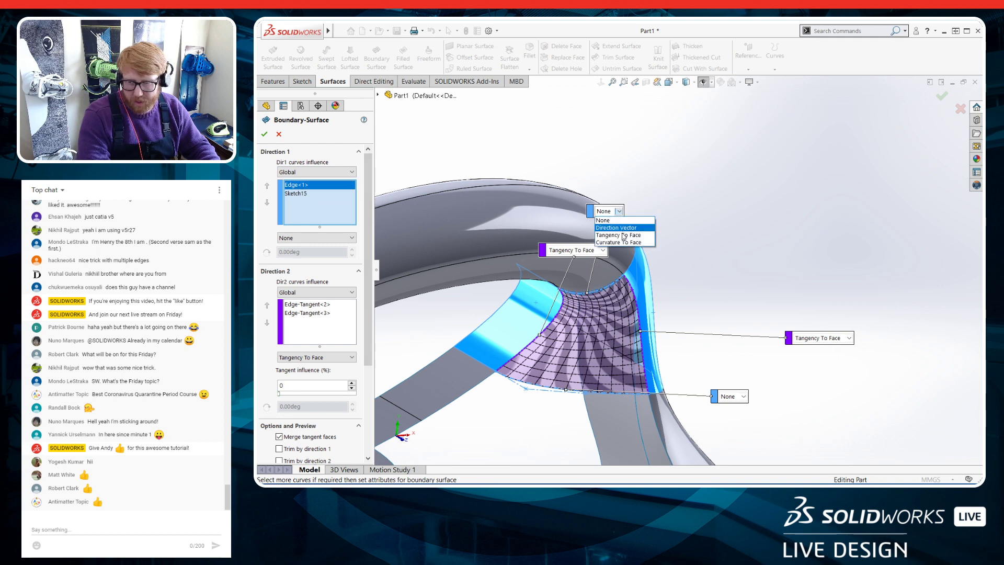
click(623, 233)
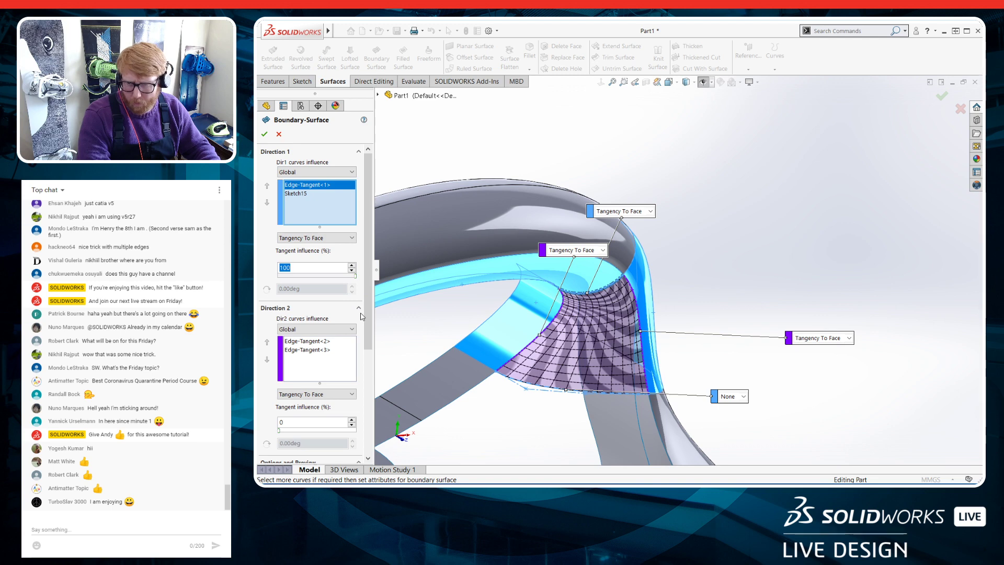
click(265, 134)
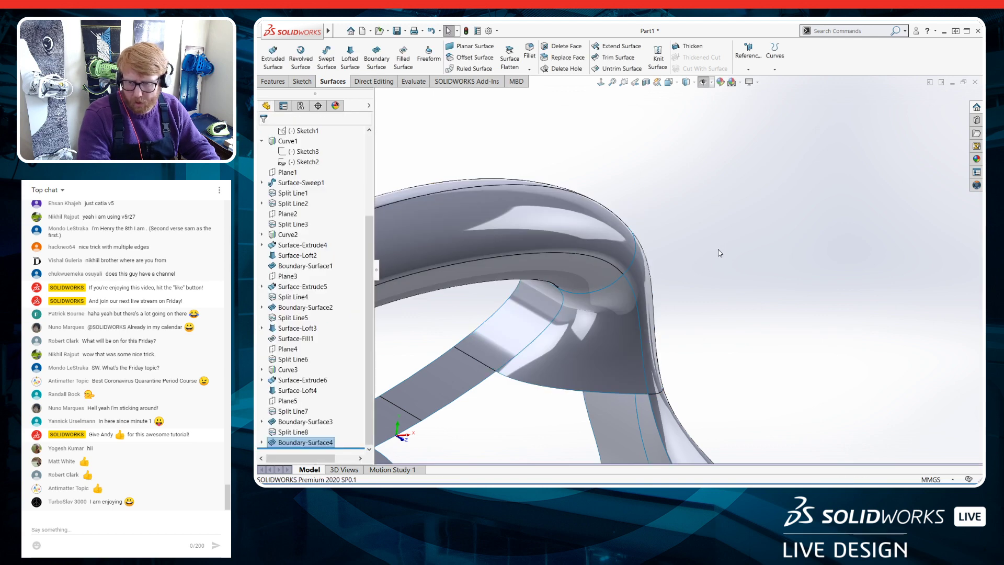
Set up a filled surface bounded by the six edges around the open side, from the base and front surface to the rear corner
scroll(714, 262, up, 5)
middle_drag(682, 364, 658, 374)
scroll(678, 370, down, 1)
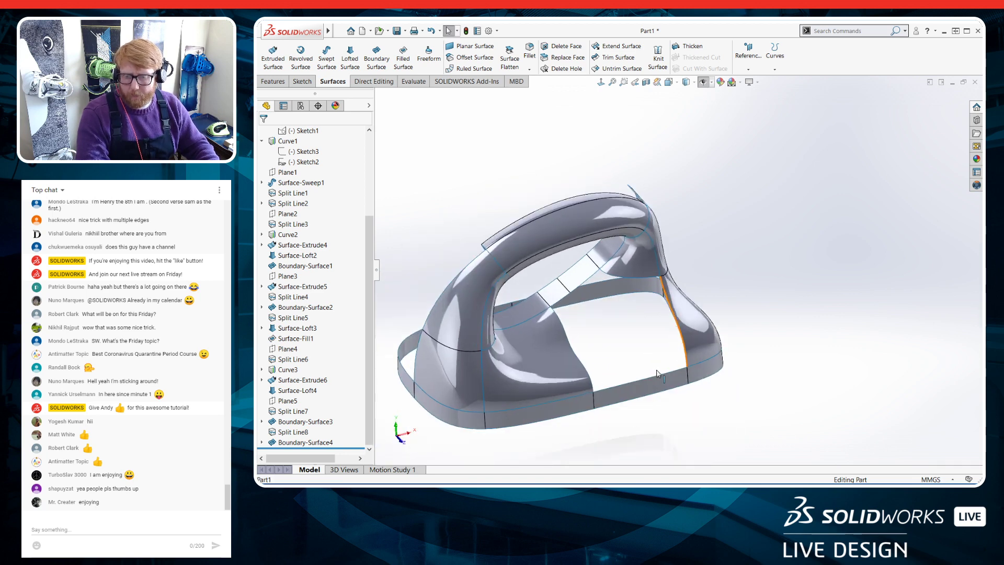
click(410, 63)
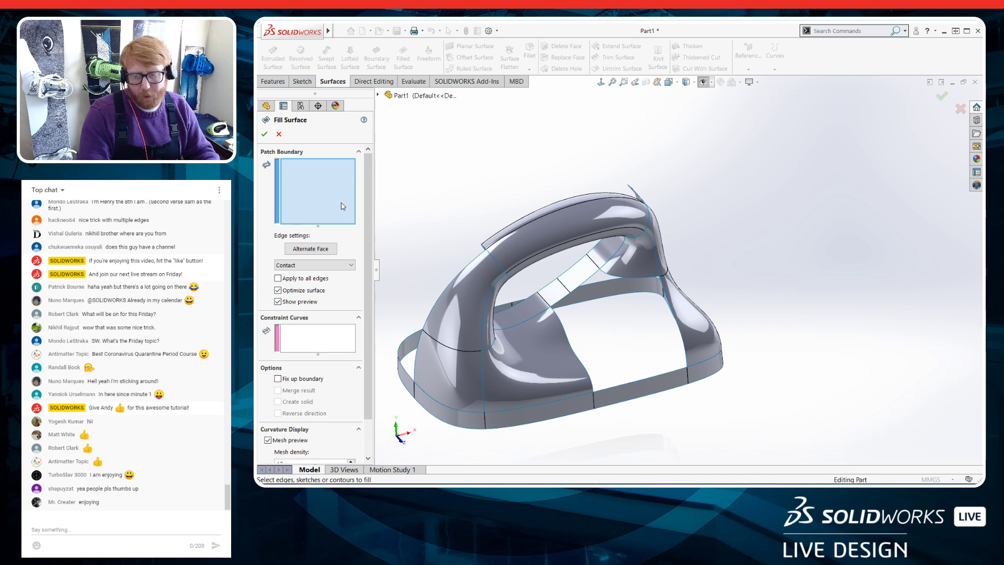
scroll(606, 355, down, 5)
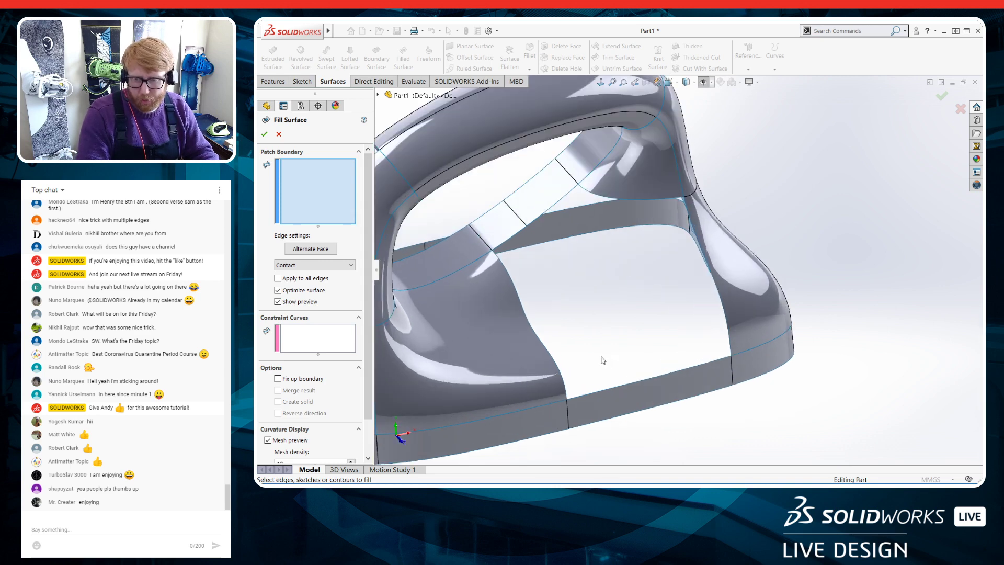
click(581, 398)
click(559, 369)
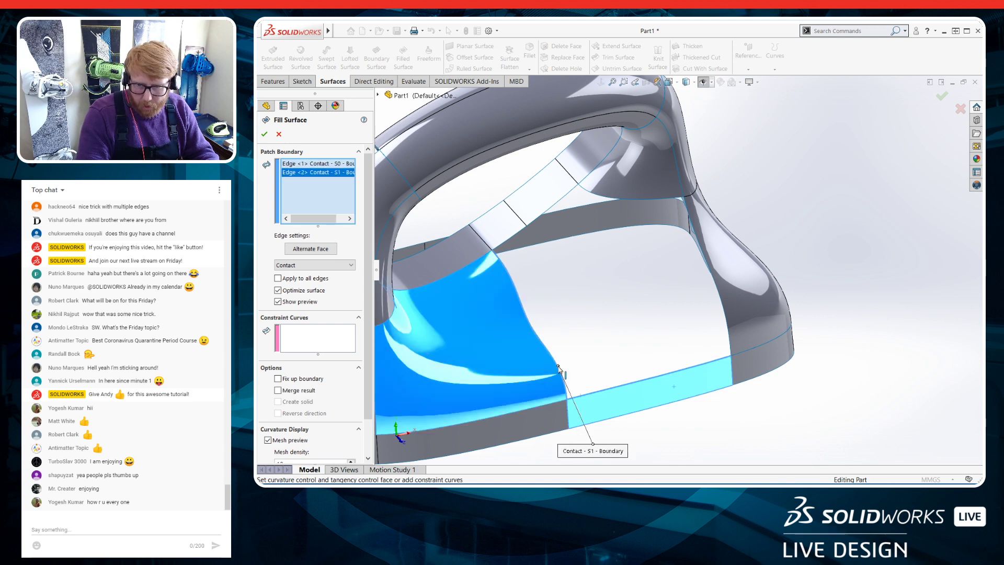
click(518, 237)
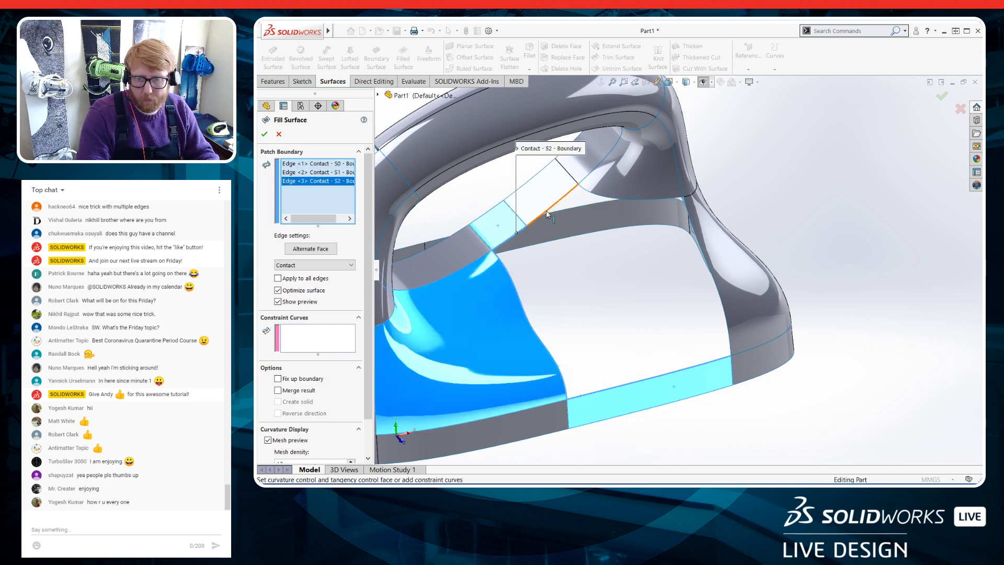
click(541, 216)
click(601, 199)
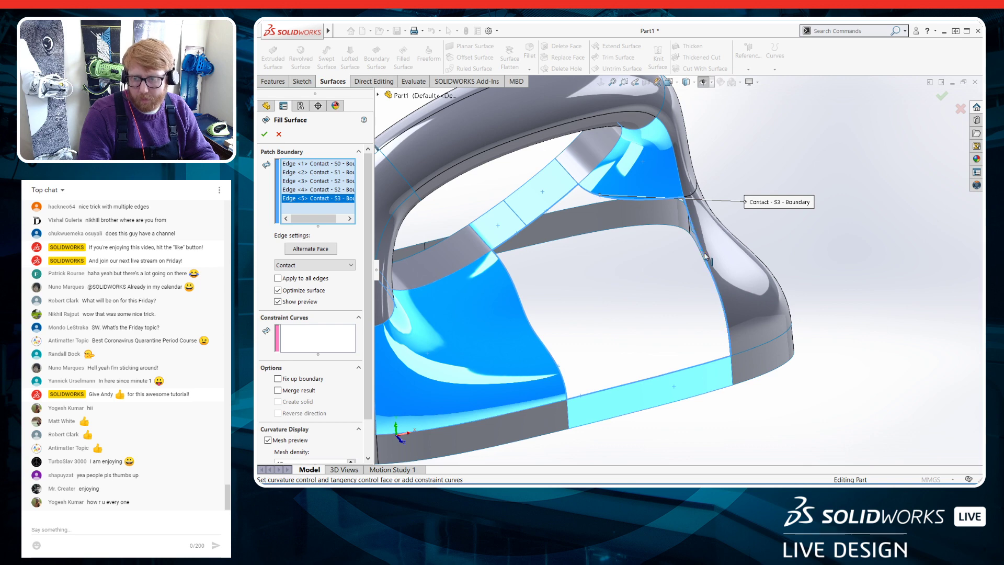
click(706, 256)
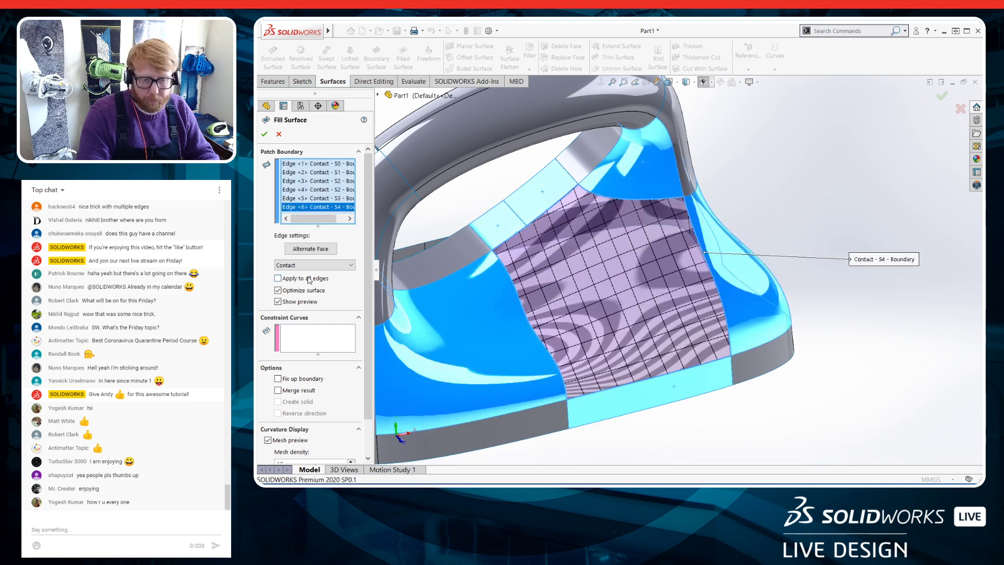
Turn off surface optimization, apply Tangent contact to all edges of the side fill, create it and inspect its shape
click(278, 290)
click(278, 278)
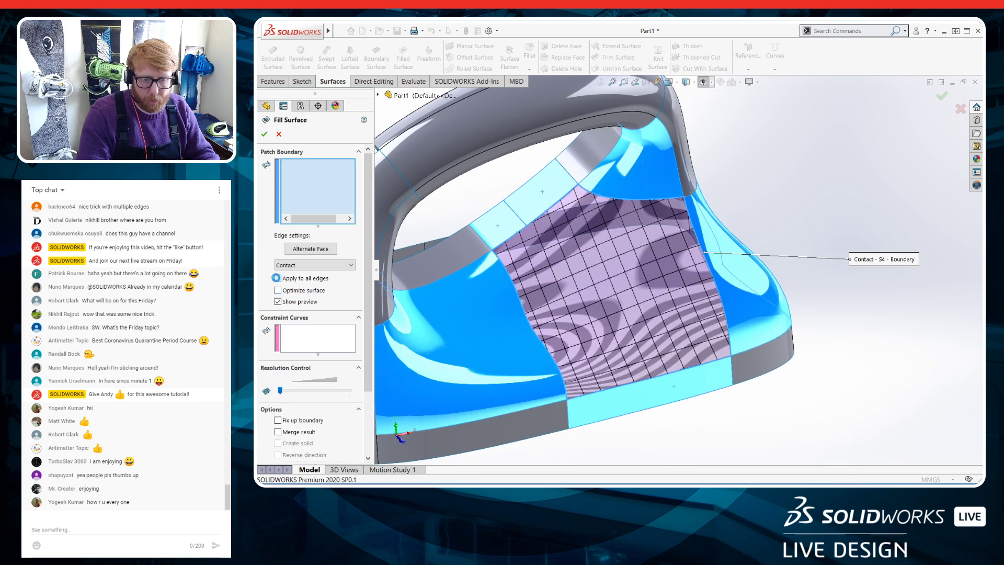
click(319, 265)
click(316, 282)
middle_drag(634, 429, 672, 400)
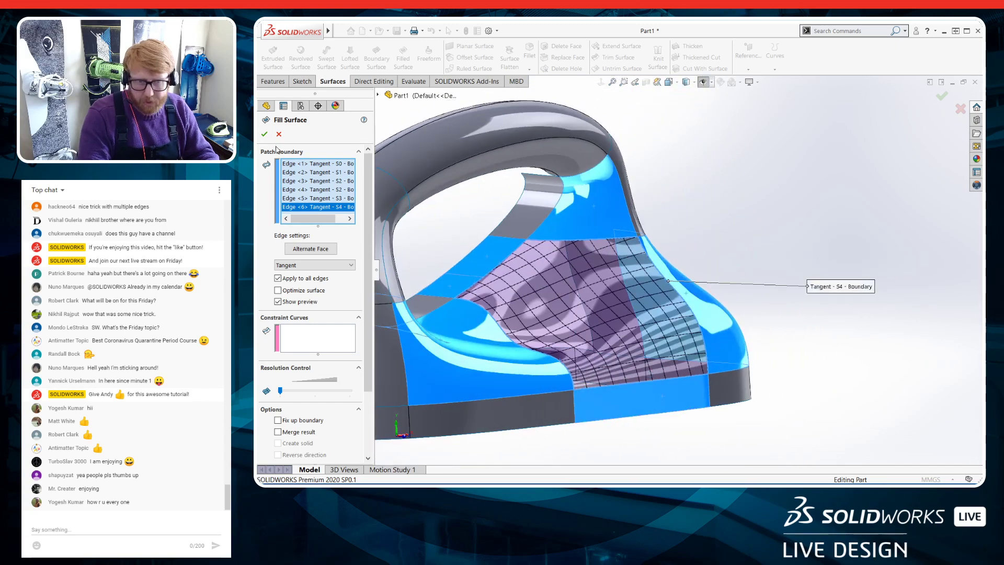
click(266, 135)
middle_drag(523, 324, 550, 318)
scroll(509, 319, down, 2)
middle_click(735, 268)
middle_drag(735, 269, 638, 285)
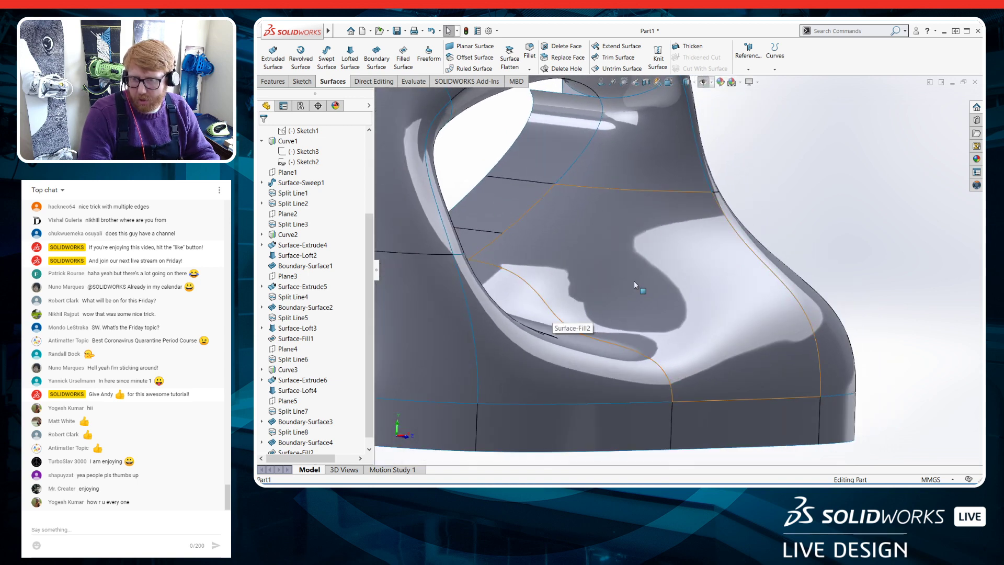
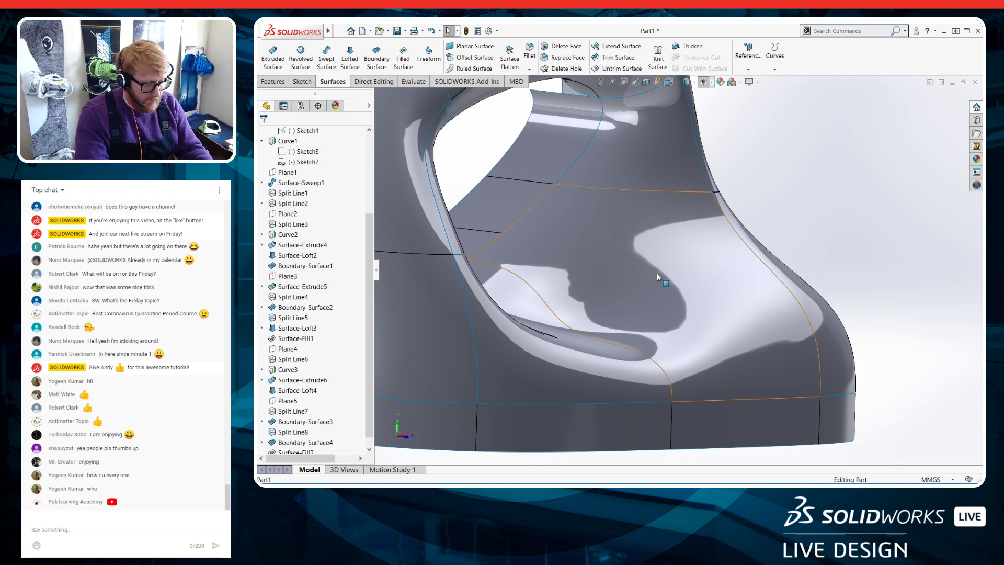
Roll the model back to just before the side fill surface
scroll(332, 444, down, 1)
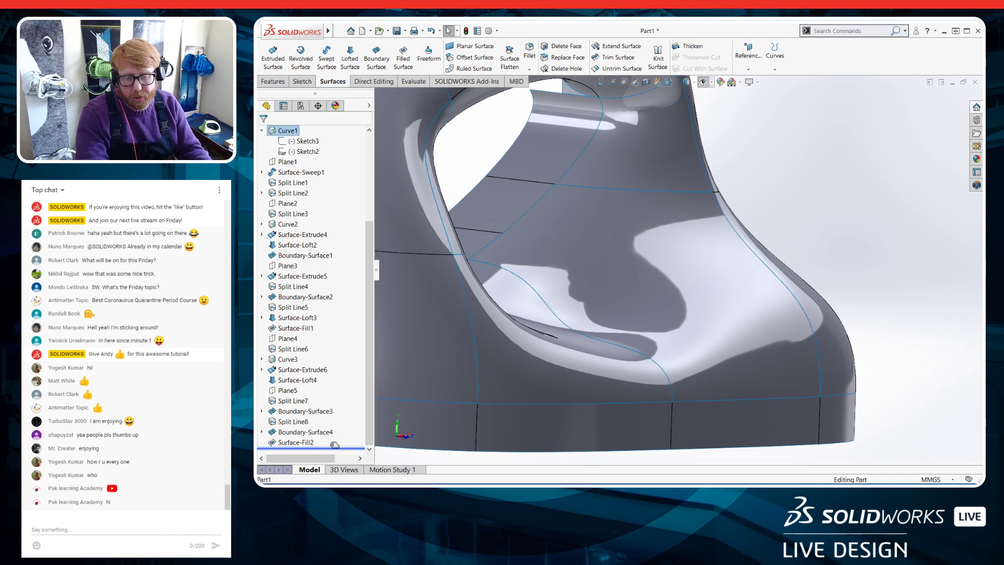
drag(335, 445, 337, 437)
middle_drag(767, 309, 655, 342)
scroll(656, 342, up, 3)
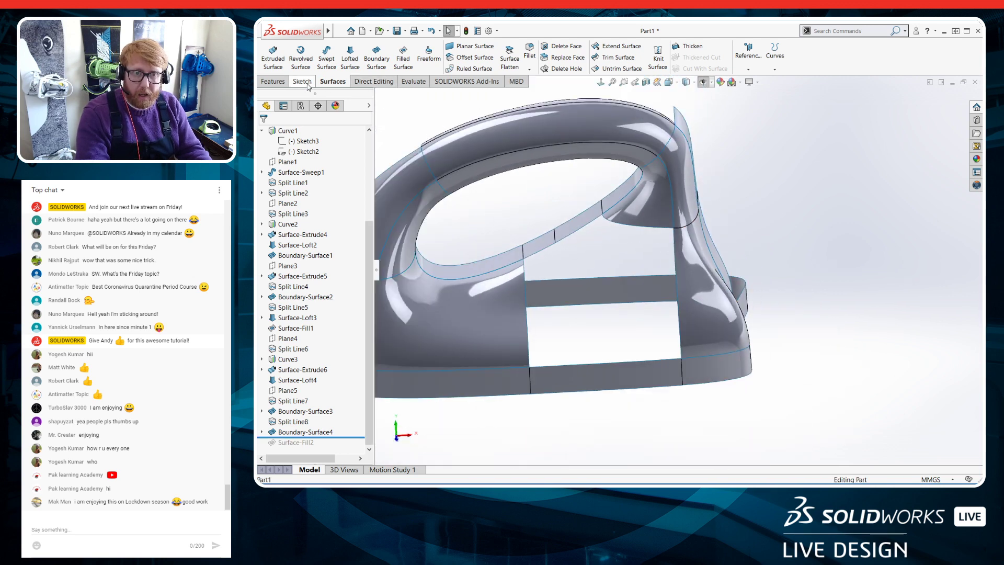
Draw a two-point spline in a new 3D sketch across the side opening, from the front surface's edge to the rear corner surface's edge
click(302, 81)
click(270, 70)
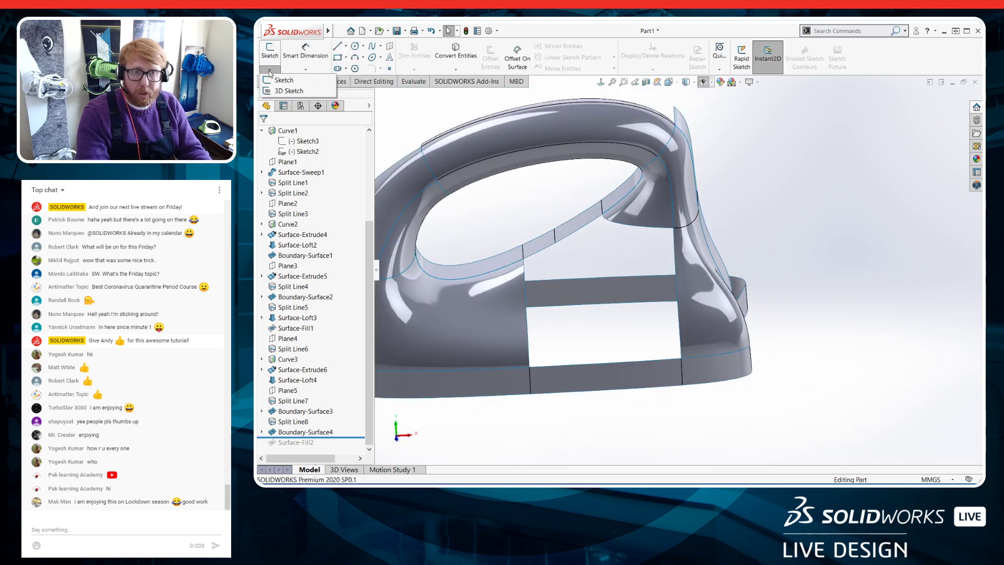
click(287, 93)
click(372, 46)
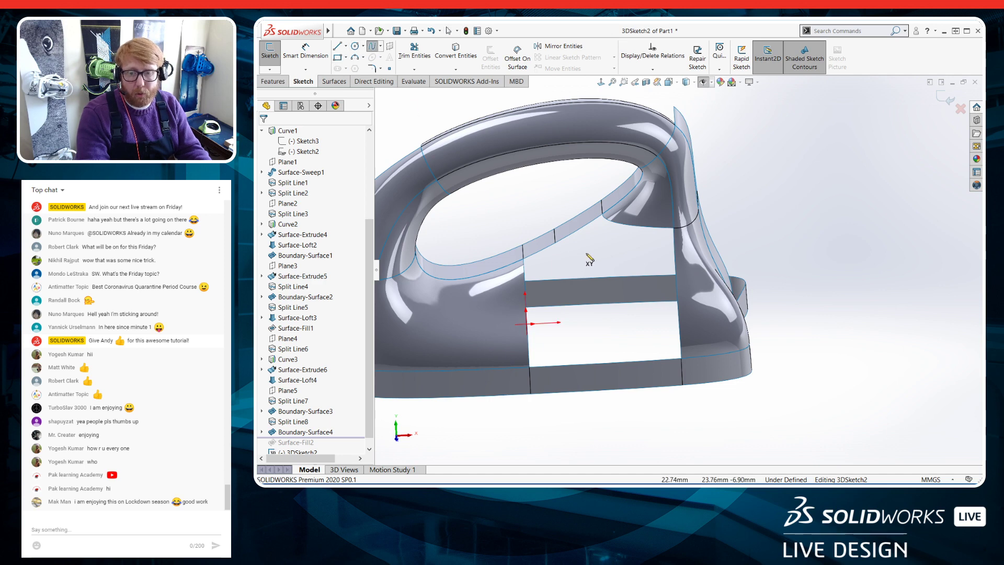
middle_drag(605, 346, 441, 366)
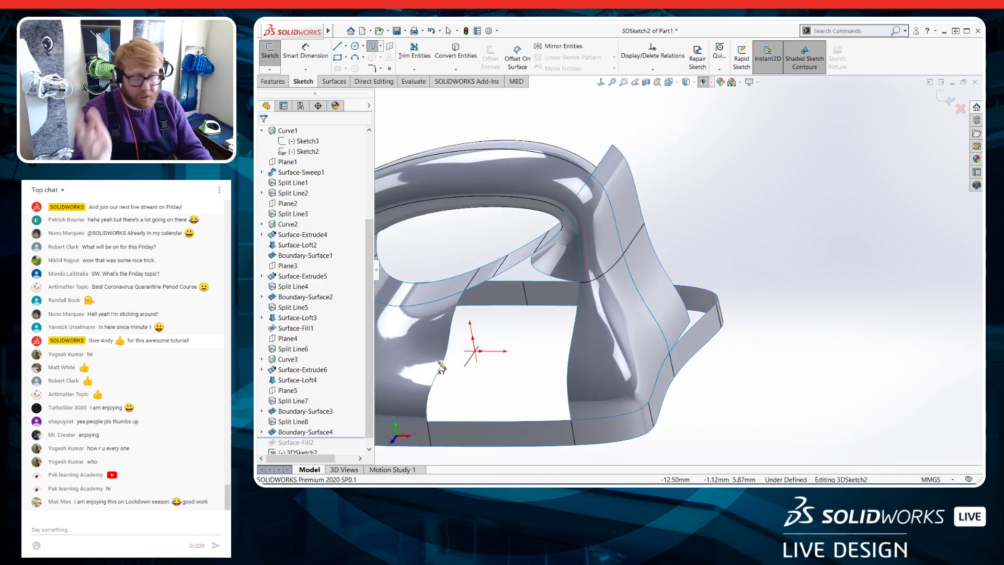
click(460, 337)
middle_drag(533, 363, 610, 352)
click(636, 347)
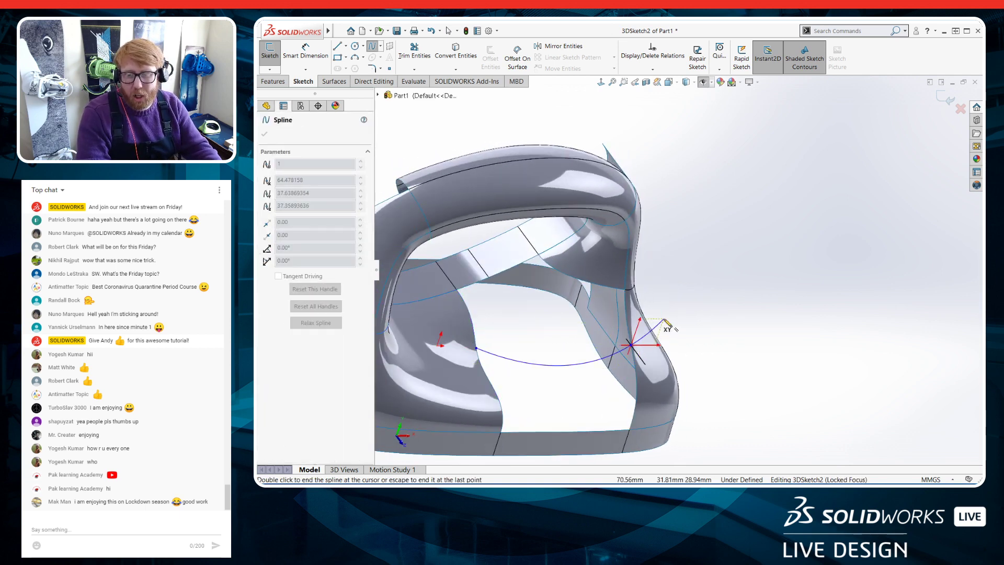
key(Escape)
mouse_move(514, 375)
middle_down()
mouse_move(492, 375)
mouse_move(516, 358)
middle_up()
click(498, 347)
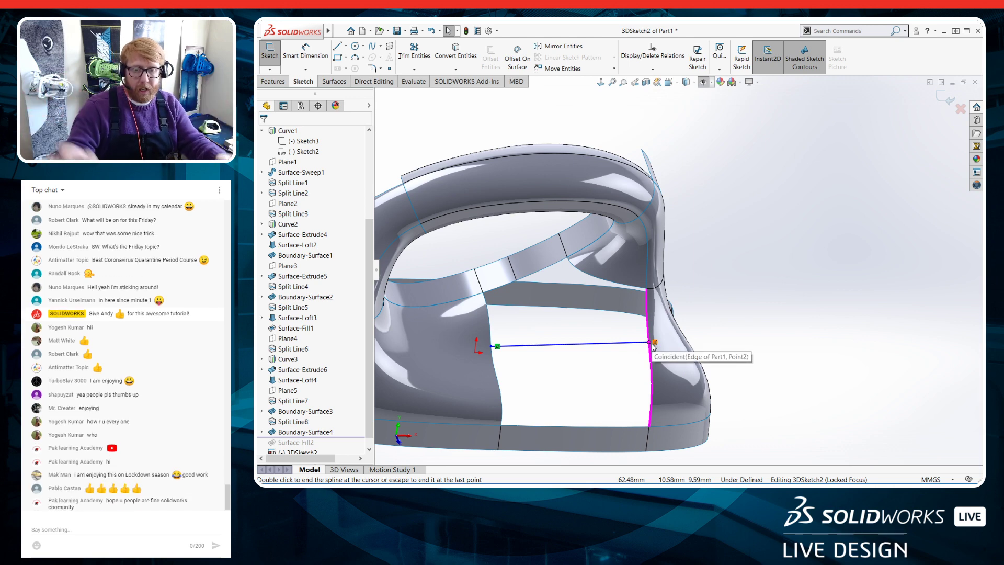
click(653, 345)
middle_drag(548, 409, 492, 368)
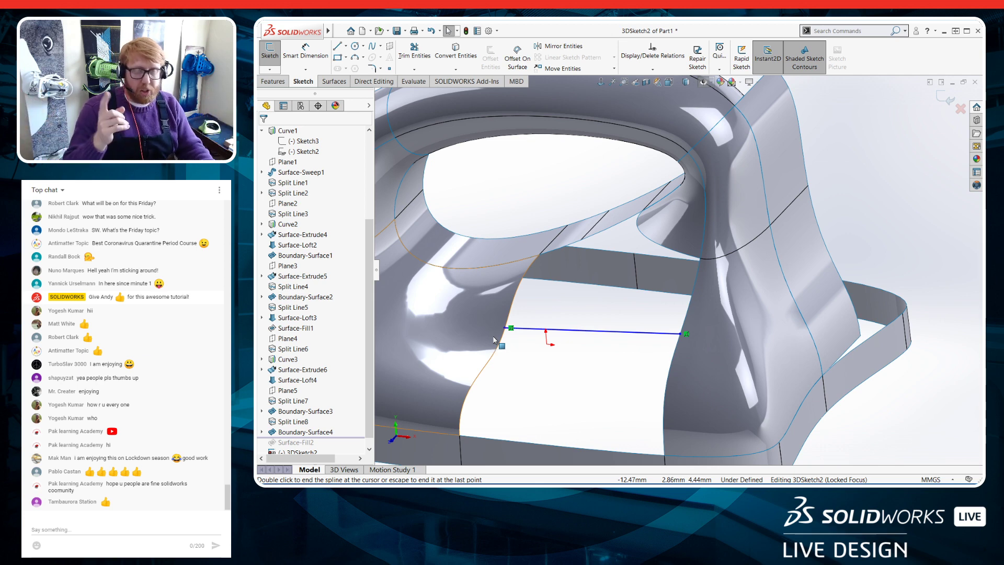
scroll(575, 317, down, 4)
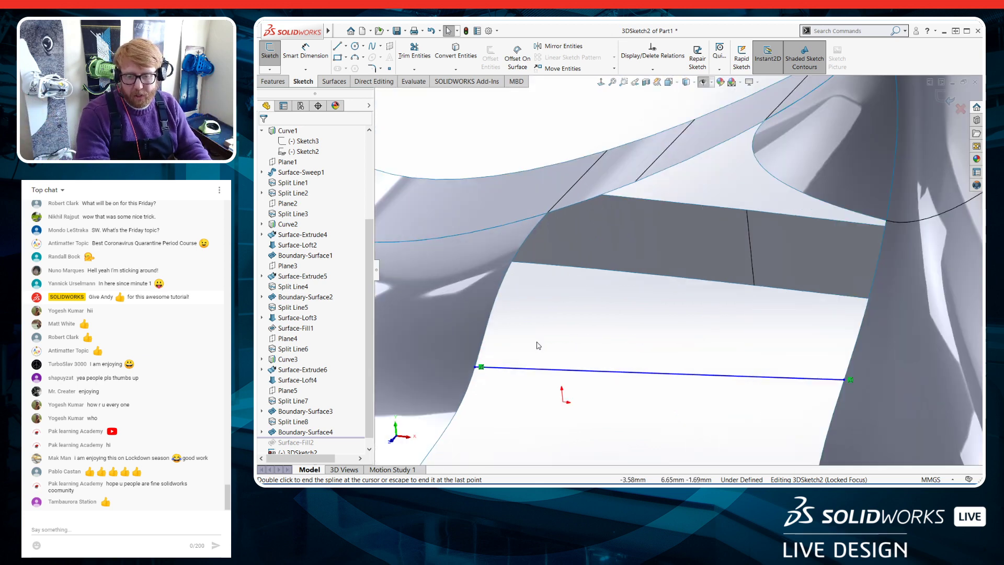
Add an Equal Curvature relation between the 3D spline and the front surface at the spline's front end
middle_drag(537, 345, 528, 329)
scroll(526, 326, up, 2)
middle_drag(488, 287, 489, 312)
scroll(487, 312, down, 1)
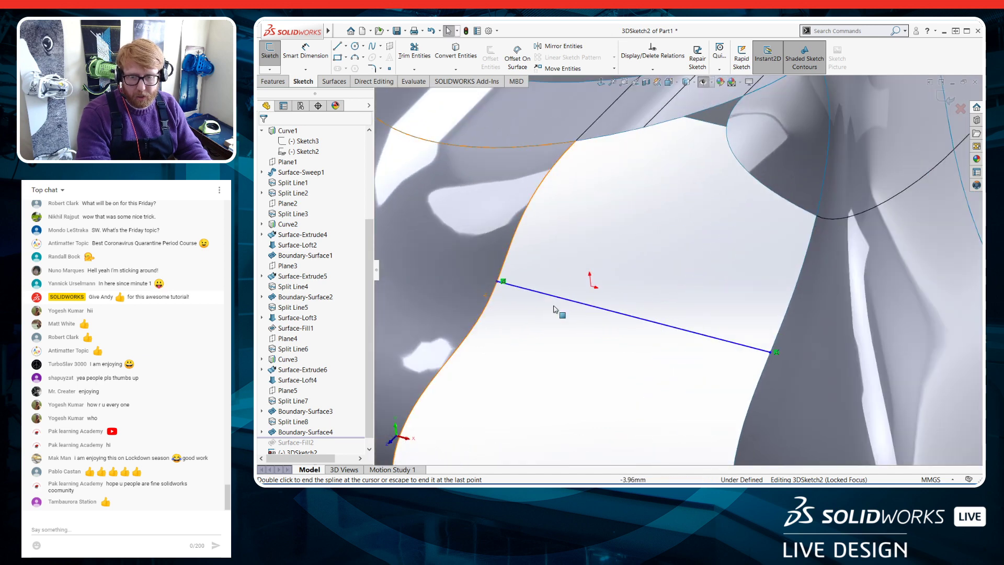
click(526, 291)
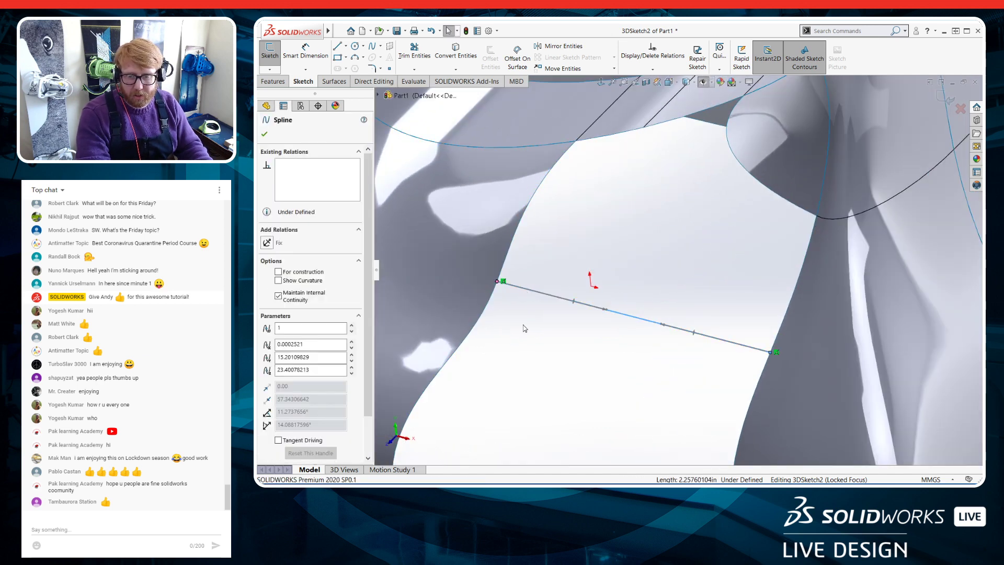
ctrl+click(490, 302)
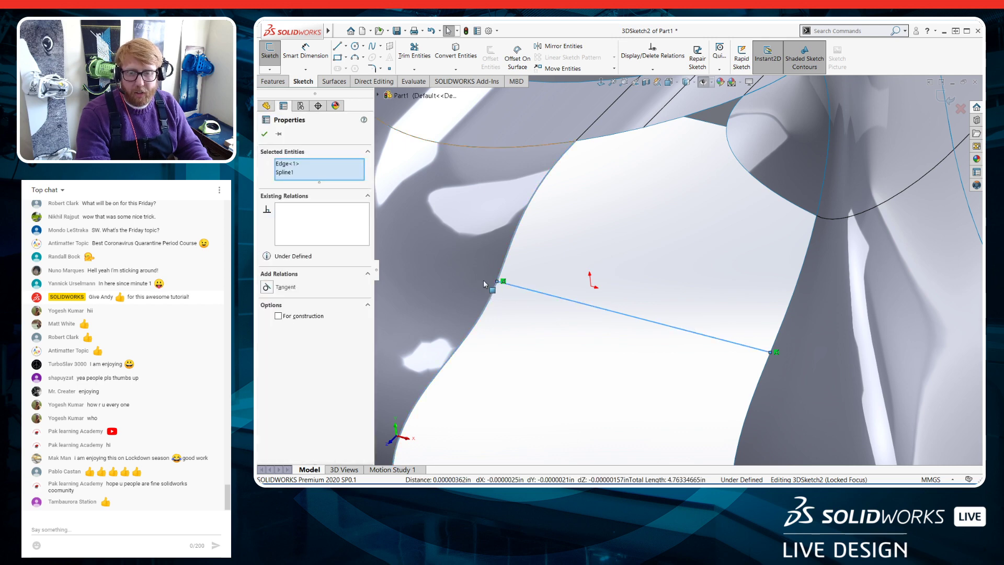
ctrl+click(484, 284)
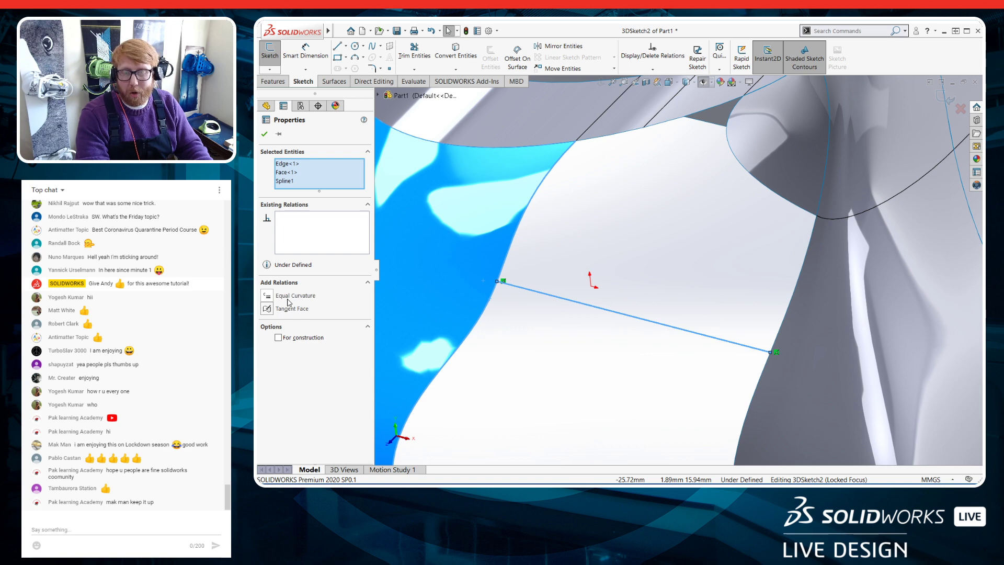
click(268, 298)
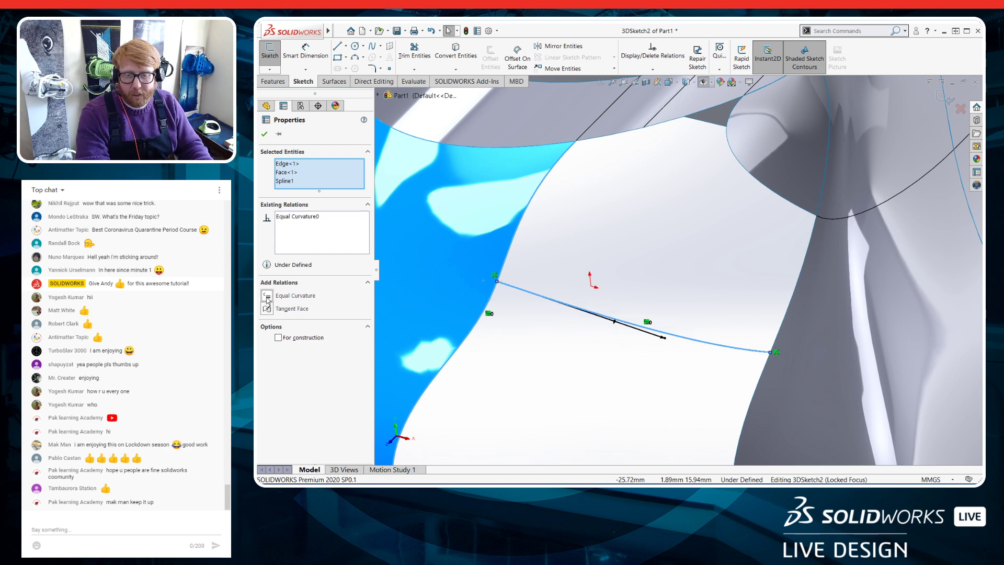
Add an Equal Curvature relation between the 3D spline and the rear corner surface at the spline's rear end
scroll(601, 391, up, 3)
click(590, 379)
middle_drag(590, 379, 812, 300)
click(776, 311)
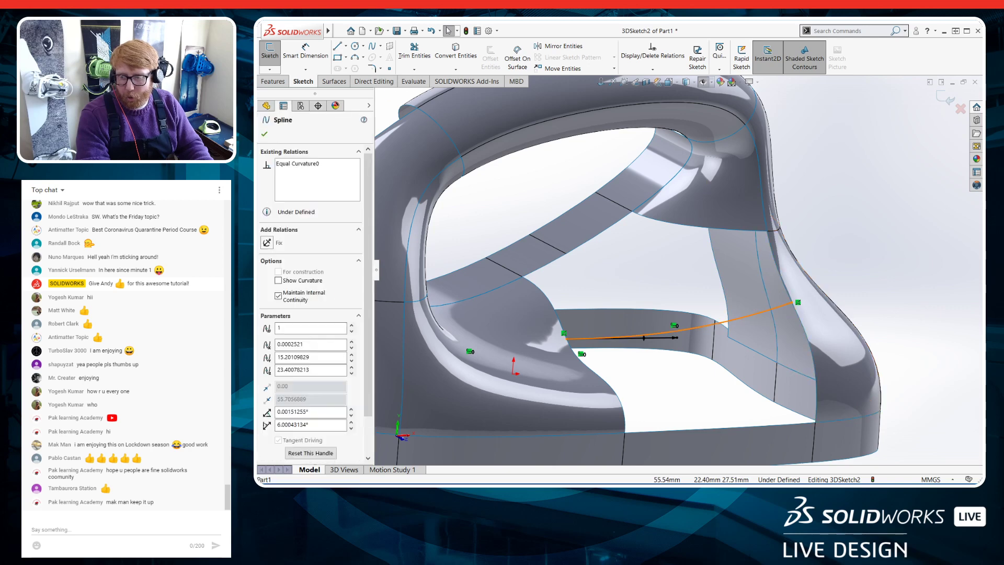
scroll(779, 310, down, 2)
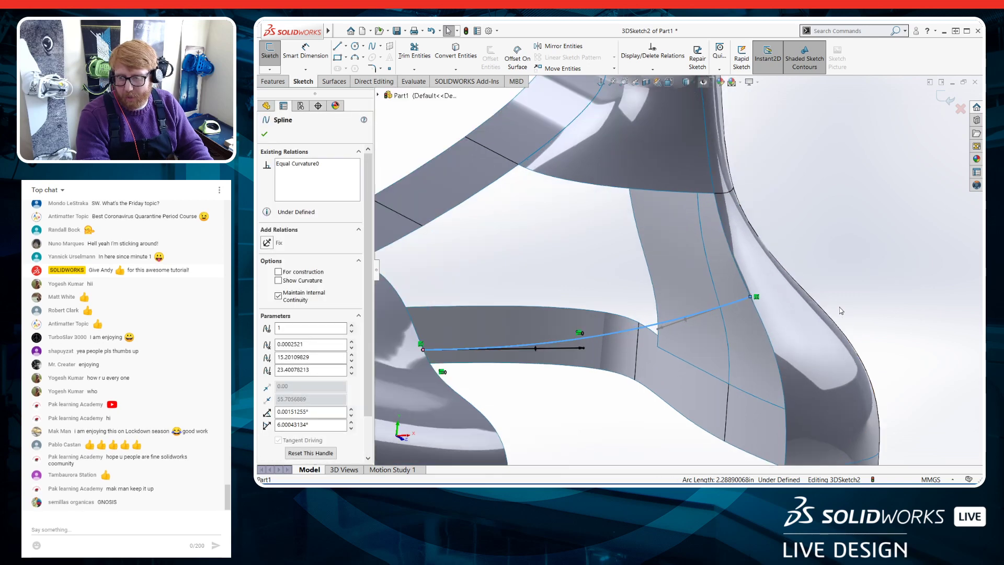
ctrl+click(761, 316)
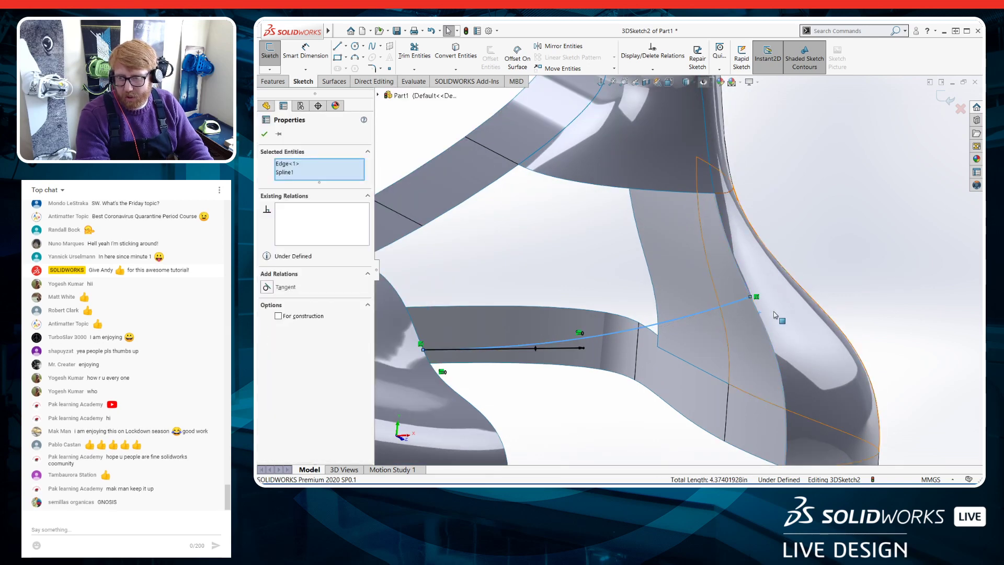
ctrl+click(774, 313)
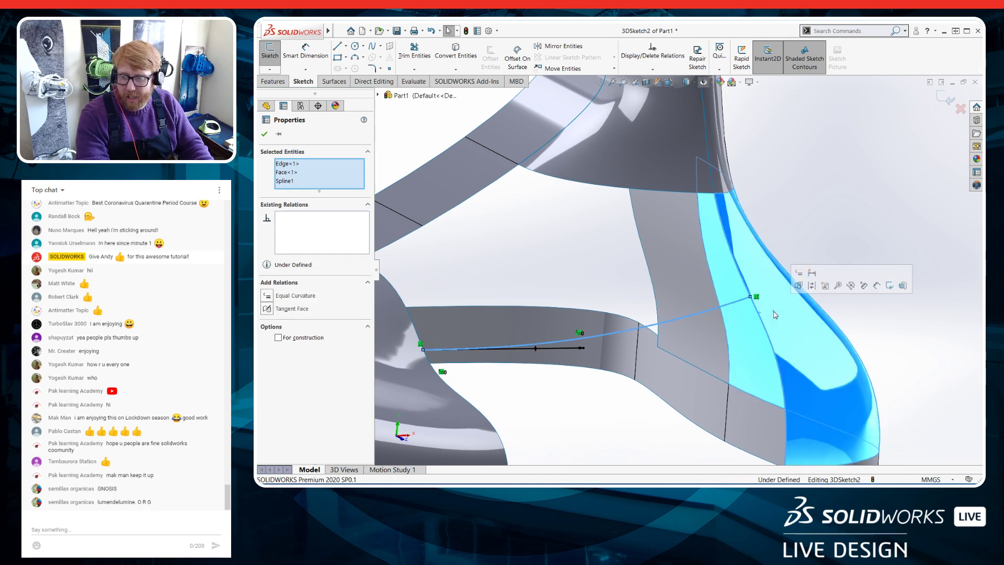
click(799, 278)
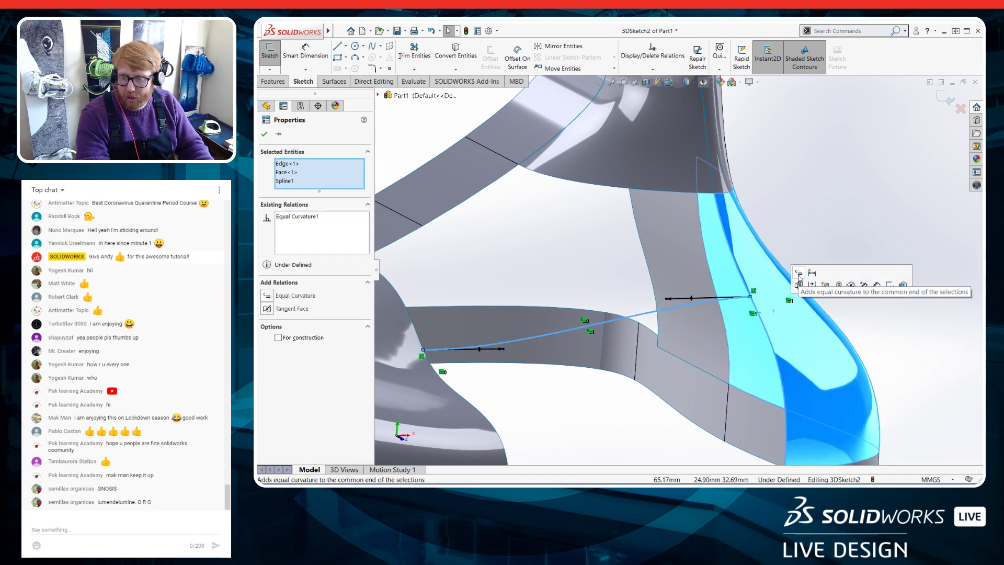
click(894, 332)
Adjust the spline's shape by moving its rear endpoint slightly up along the rear corner surface's edge, and exit the 3D sketch
scroll(720, 337, up, 4)
middle_drag(719, 337, 701, 356)
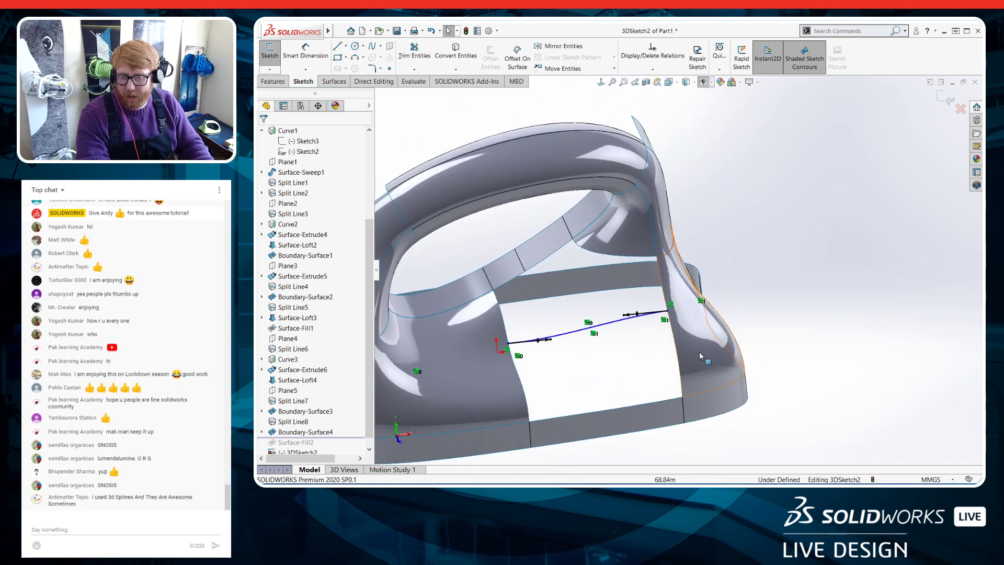
click(671, 305)
scroll(516, 358, up, 2)
click(523, 329)
click(649, 368)
scroll(651, 370, down, 2)
middle_drag(654, 354, 666, 317)
scroll(761, 242, up, 3)
mouse_move(724, 297)
mouse_down()
mouse_move(720, 278)
mouse_move(743, 402)
mouse_move(718, 287)
mouse_up()
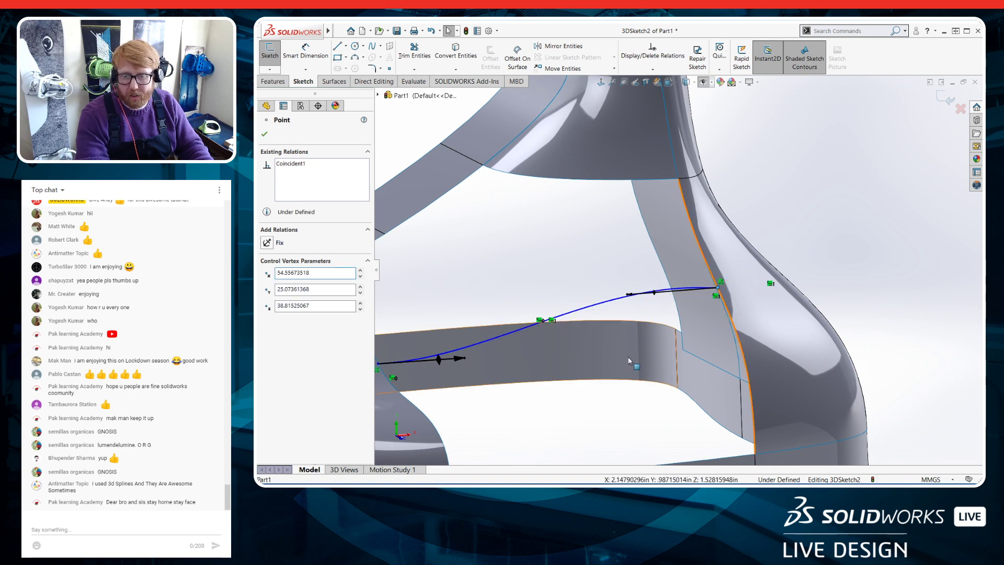
click(629, 361)
scroll(628, 360, up, 3)
middle_drag(629, 362, 636, 401)
click(636, 402)
scroll(664, 421, up, 3)
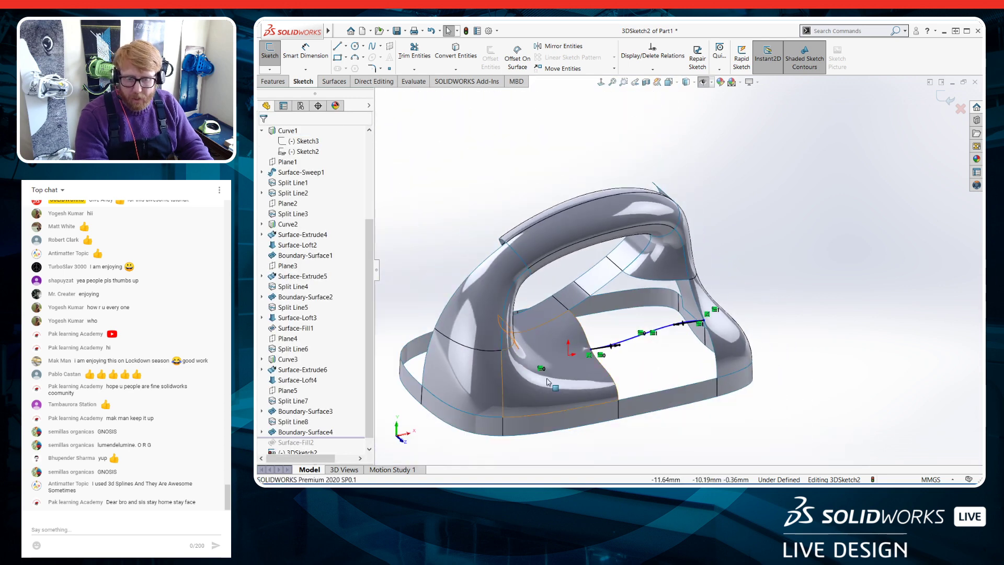
click(271, 63)
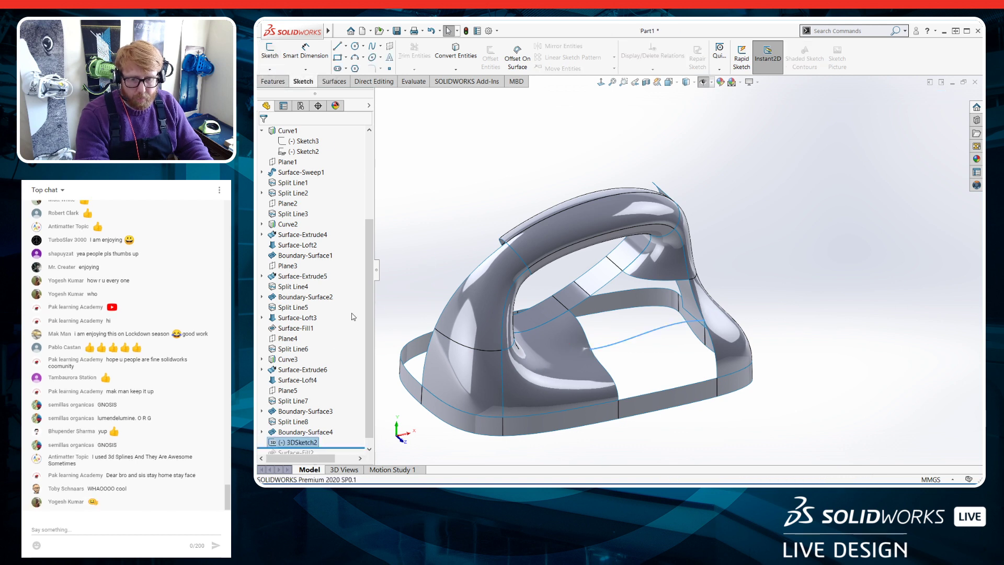
Roll the model forward past the side fill surface and open that fill for editing
drag(370, 319, 371, 329)
drag(333, 438, 330, 449)
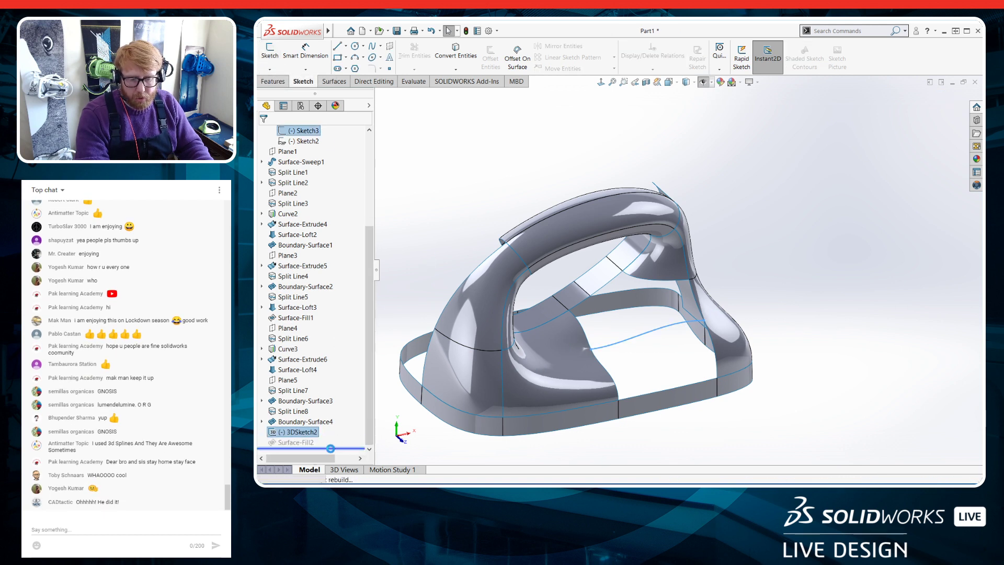
click(297, 442)
click(307, 417)
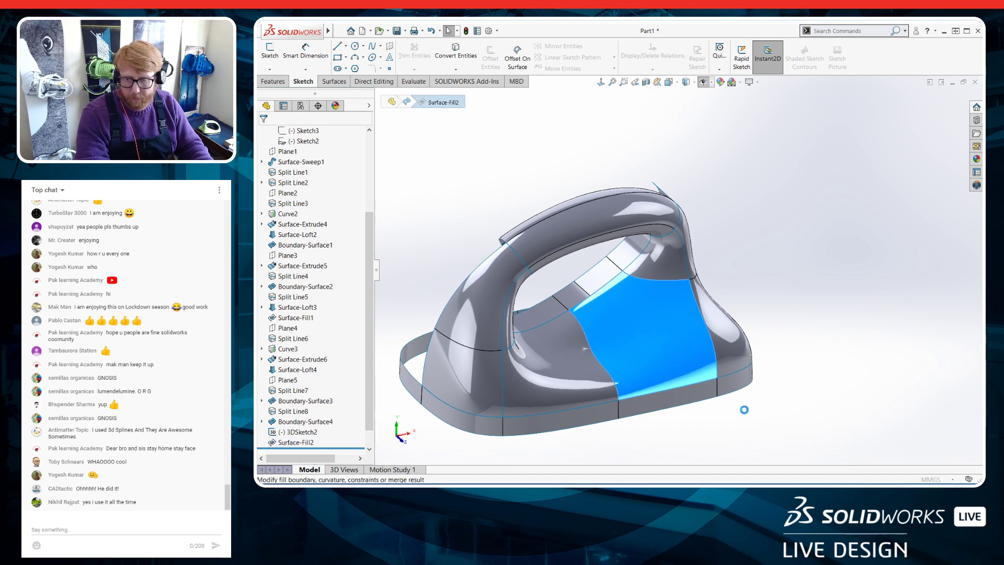
middle_drag(682, 390, 671, 394)
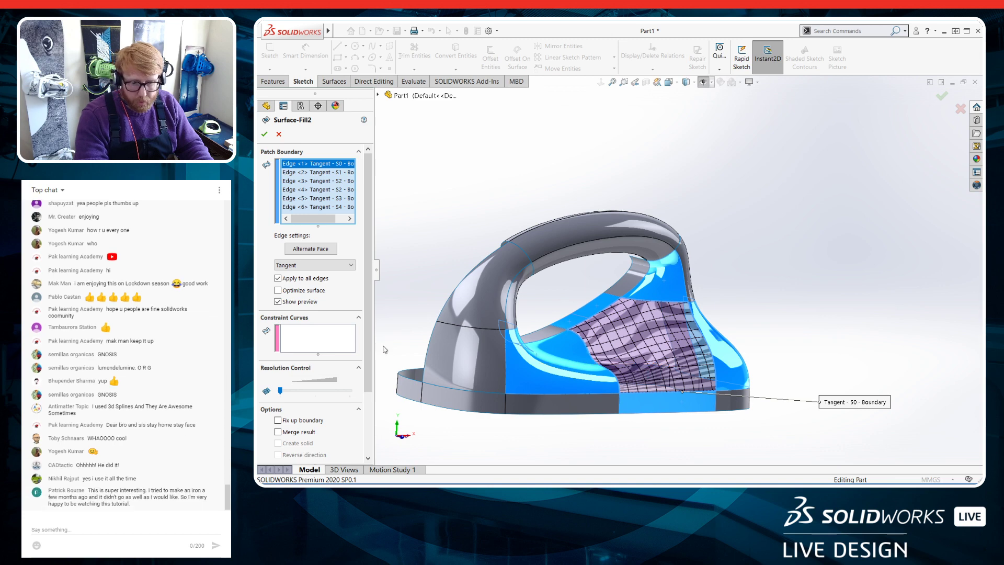
Add the 3D spline sketch as a constraint curve of the side fill and accept the edited surface
click(380, 95)
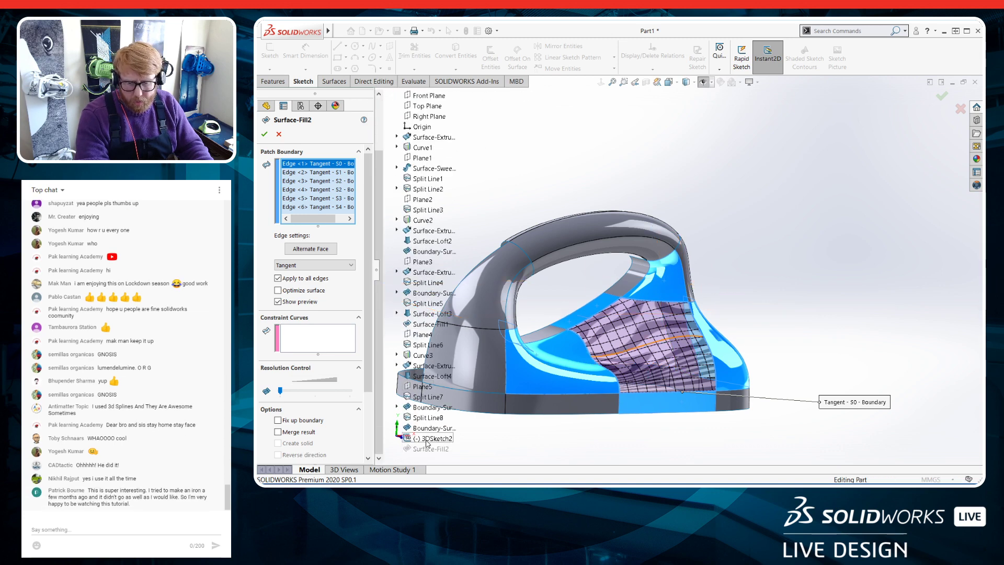
scroll(726, 331, down, 5)
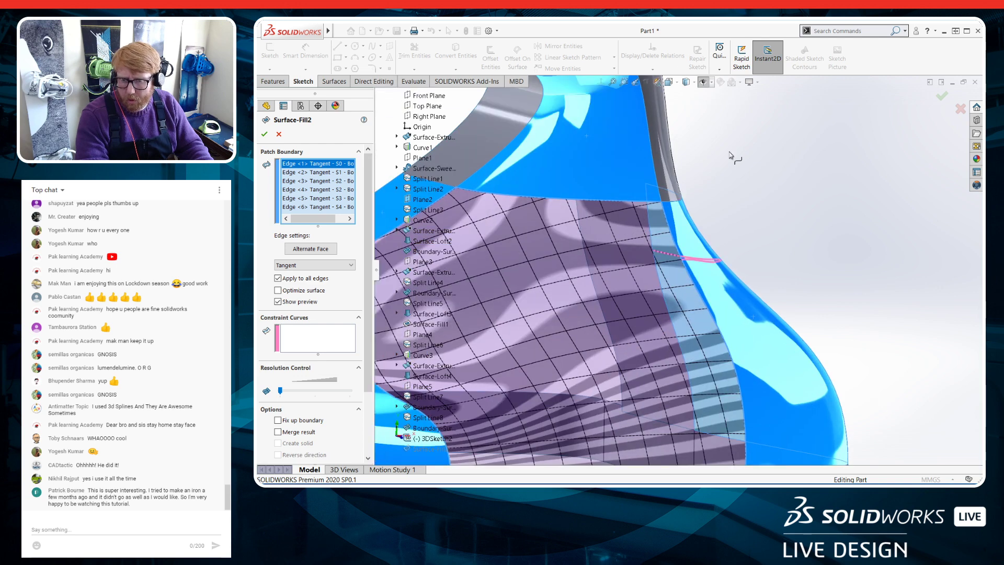
scroll(727, 157, up, 3)
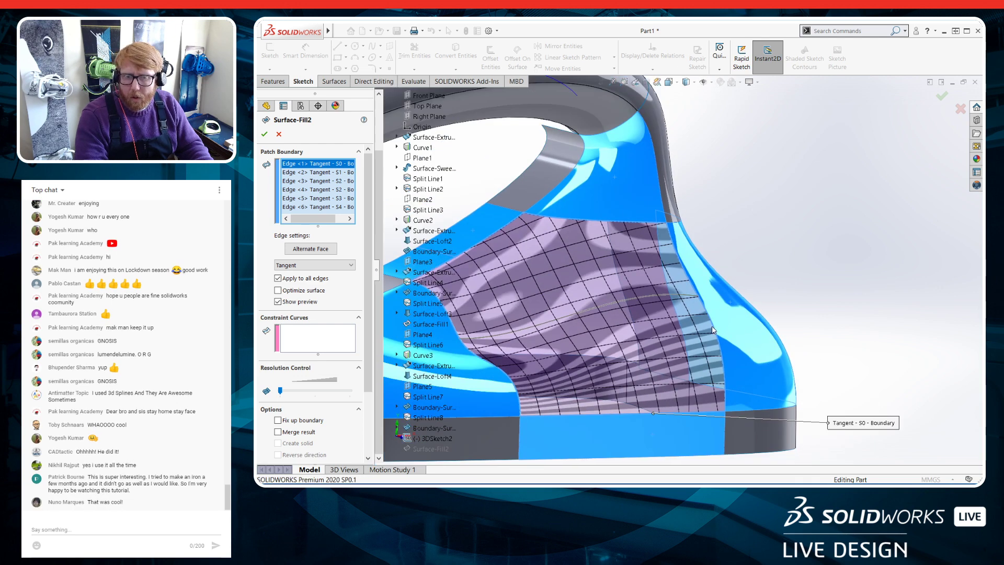
scroll(716, 324, up, 3)
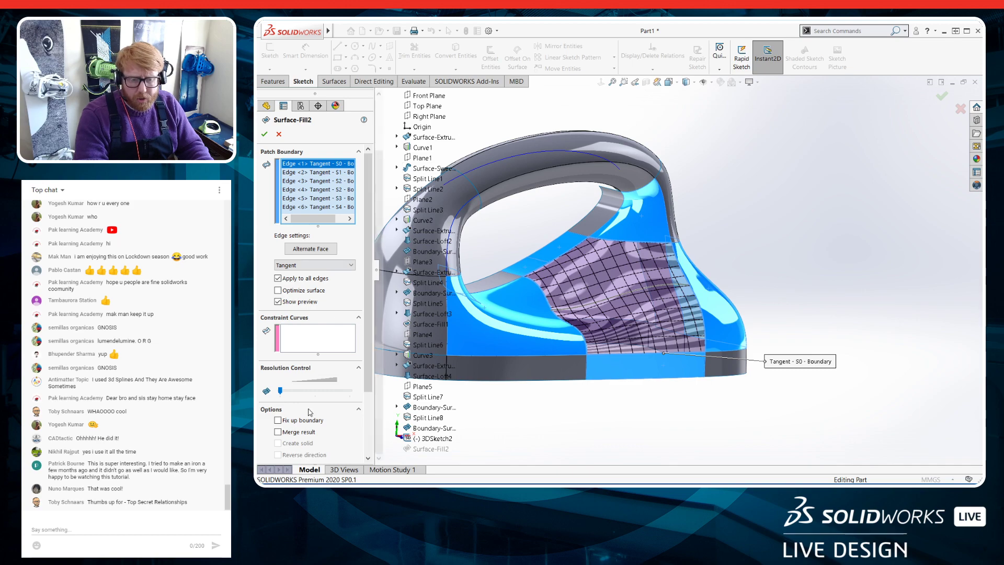
scroll(310, 406, down, 3)
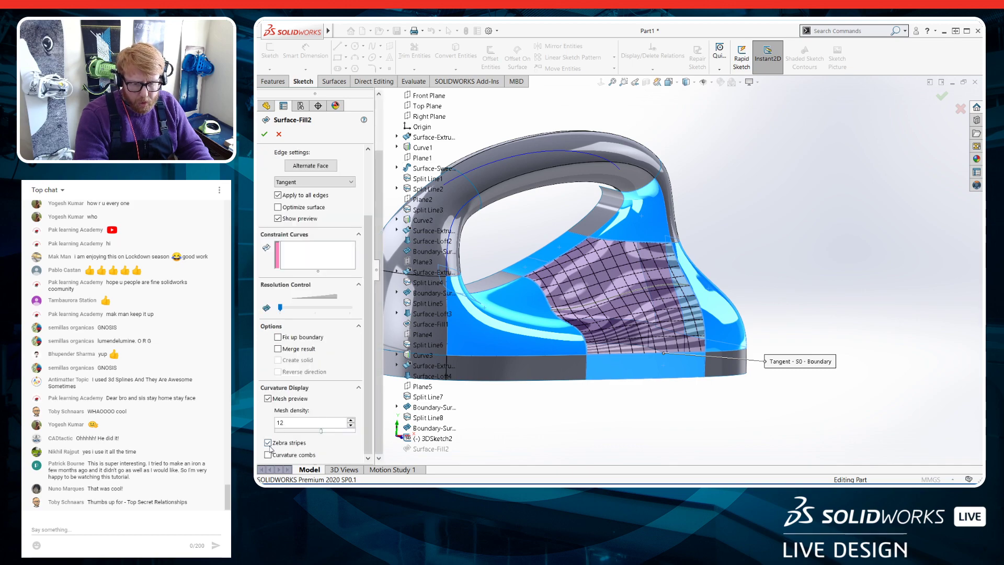
scroll(645, 221, down, 5)
middle_drag(644, 220, 646, 252)
scroll(646, 252, down, 2)
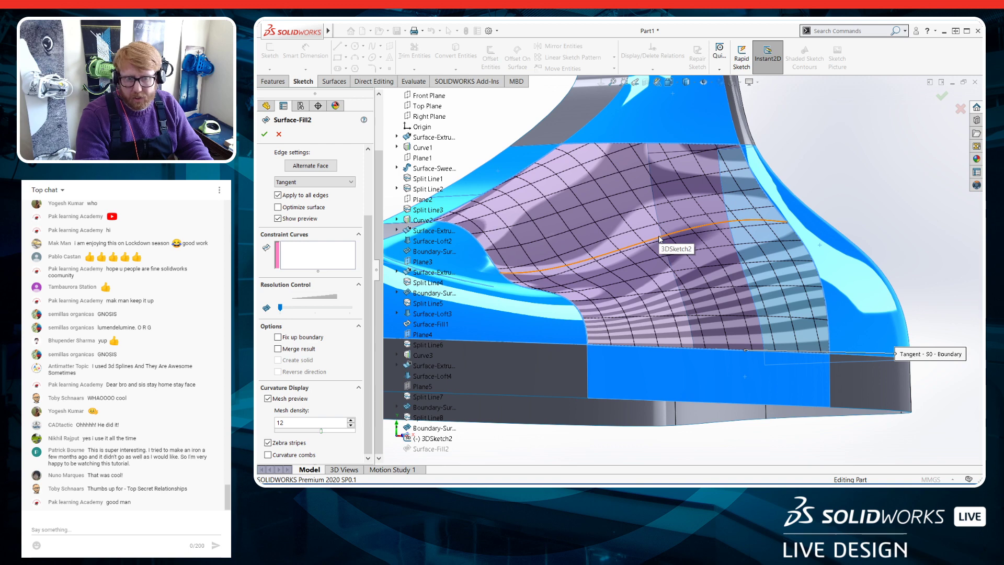
click(330, 265)
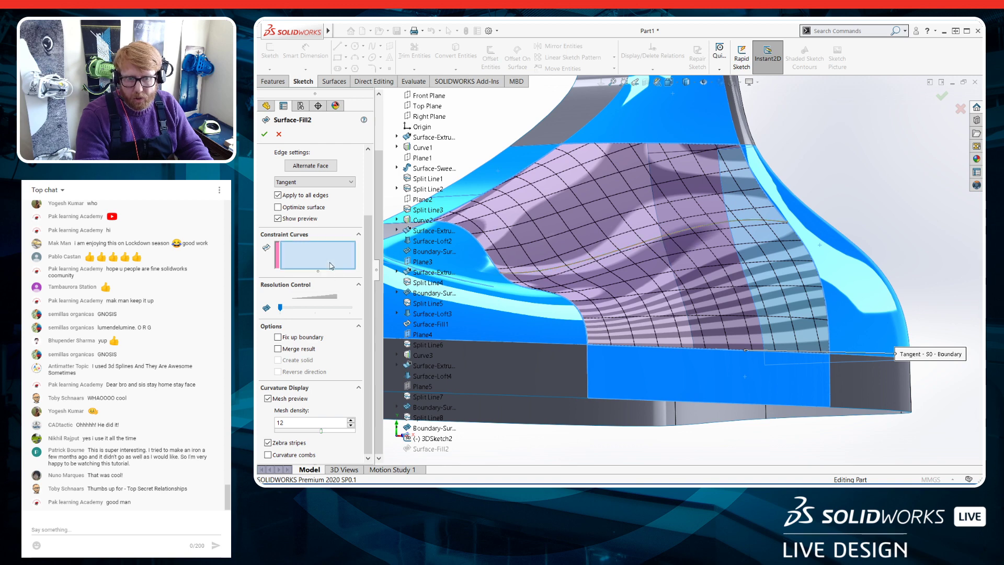
click(687, 233)
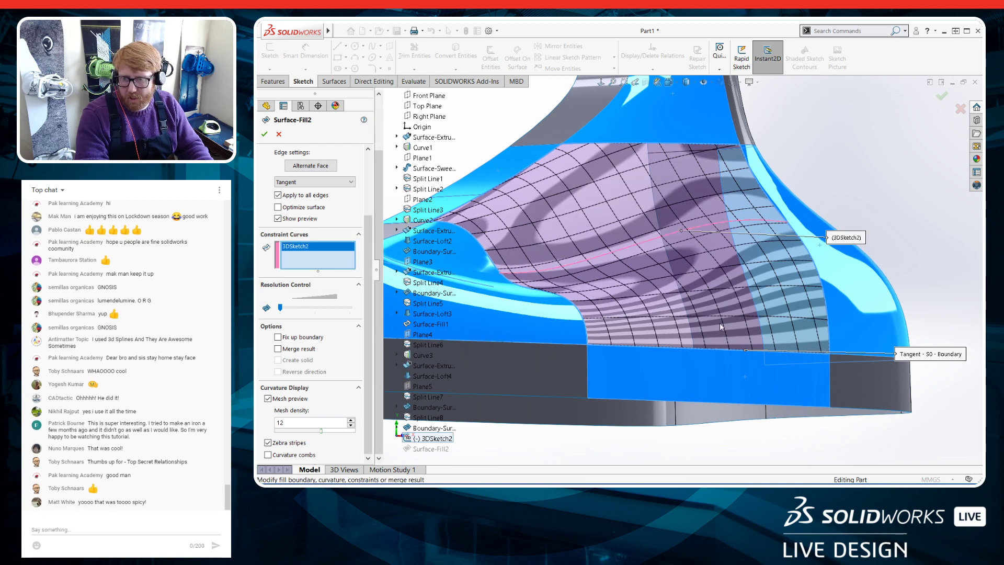
middle_drag(721, 327, 658, 303)
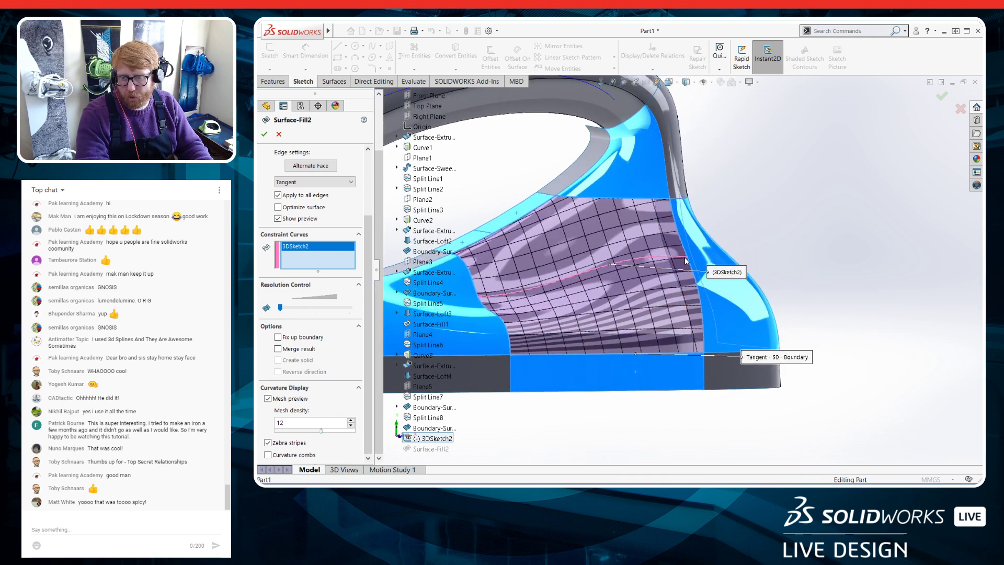
click(265, 132)
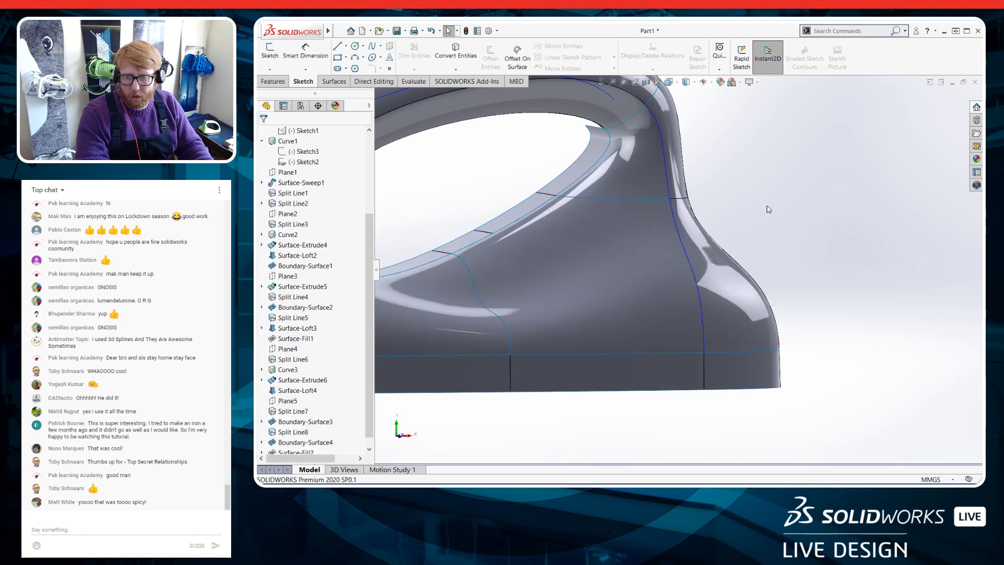
Inspect the rebuilt side fill and turn on Instant3D
scroll(771, 214, up, 5)
middle_drag(774, 222, 641, 267)
scroll(664, 105, down, 2)
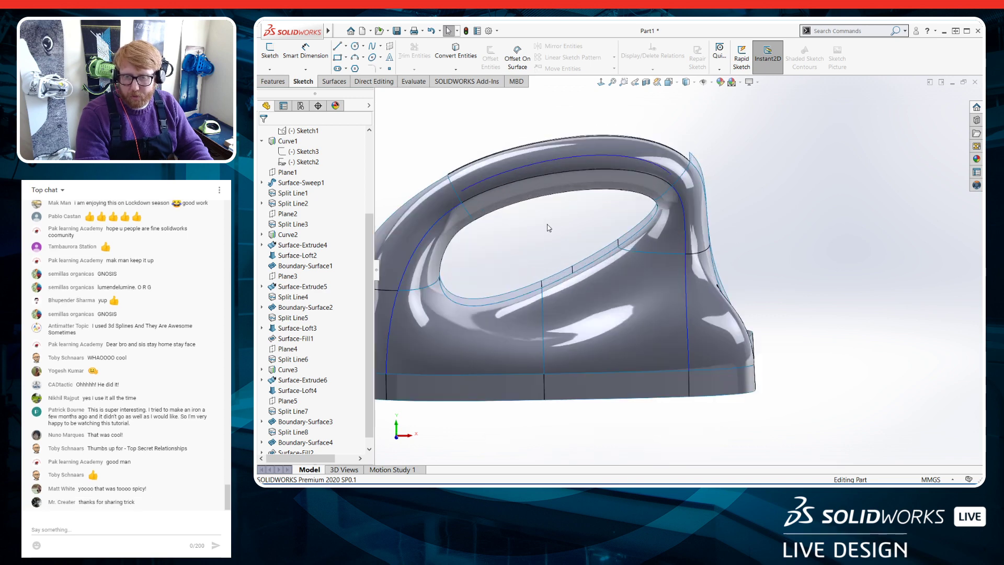
click(281, 84)
click(737, 55)
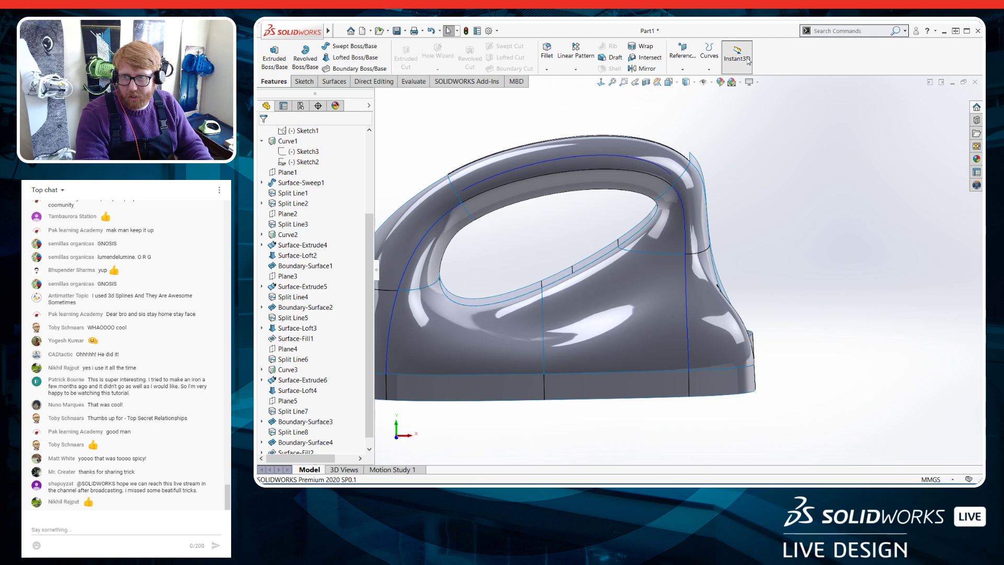
Shift the guide spline's front end slightly up and its rear end slightly down directly on the side fill surface
middle_drag(770, 296, 625, 315)
click(625, 314)
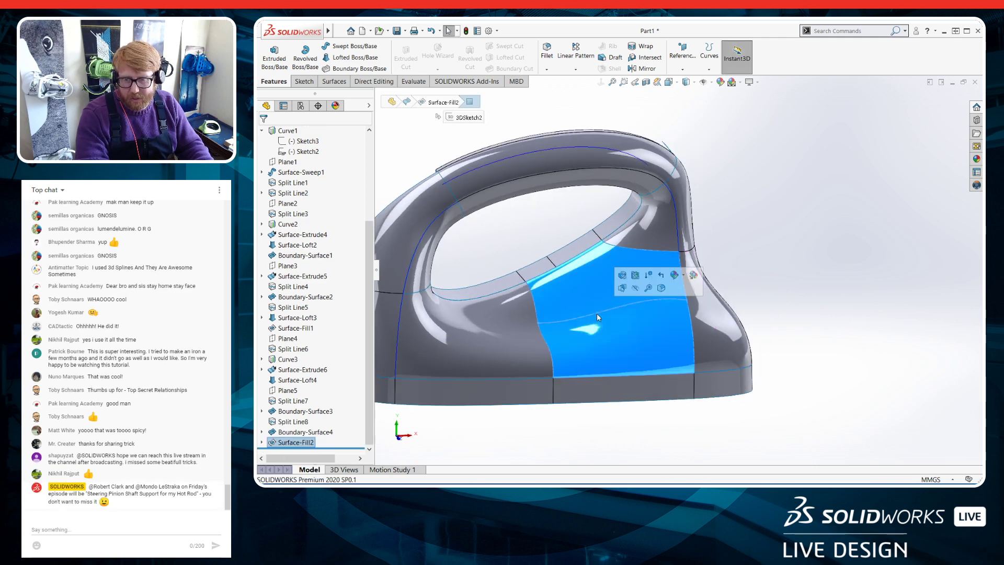
scroll(581, 339, down, 2)
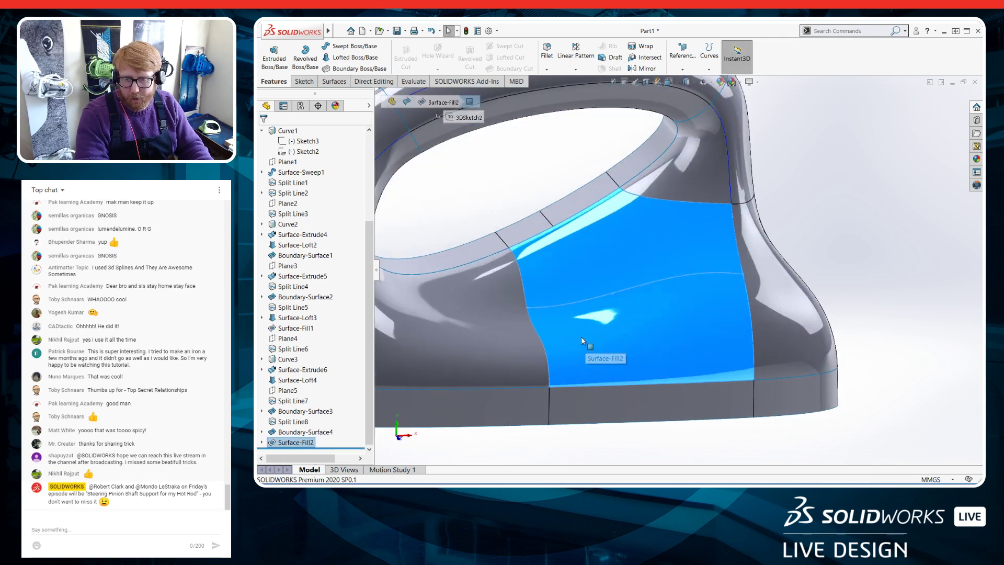
click(529, 309)
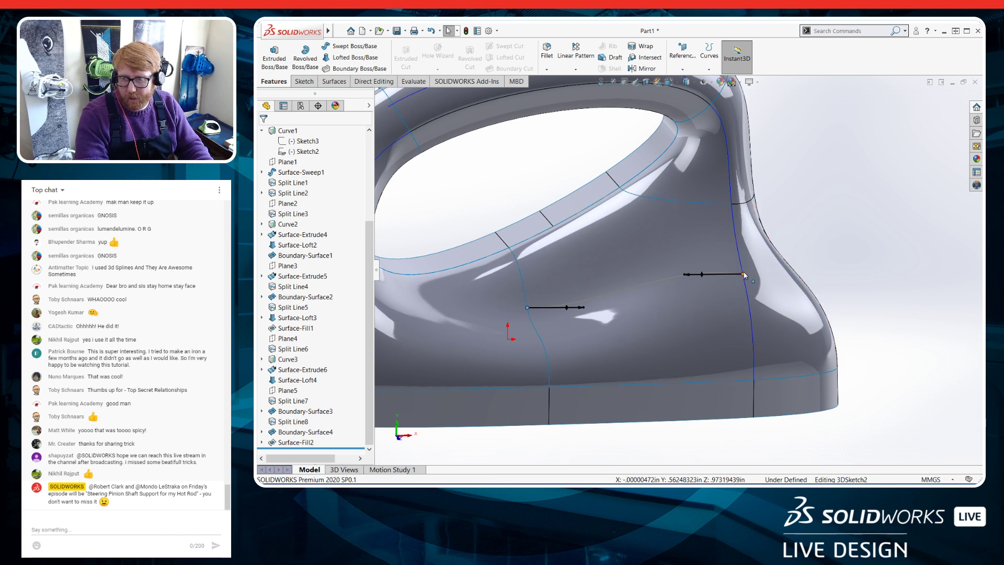
drag(527, 304, 526, 300)
drag(743, 284, 744, 292)
double_click(828, 226)
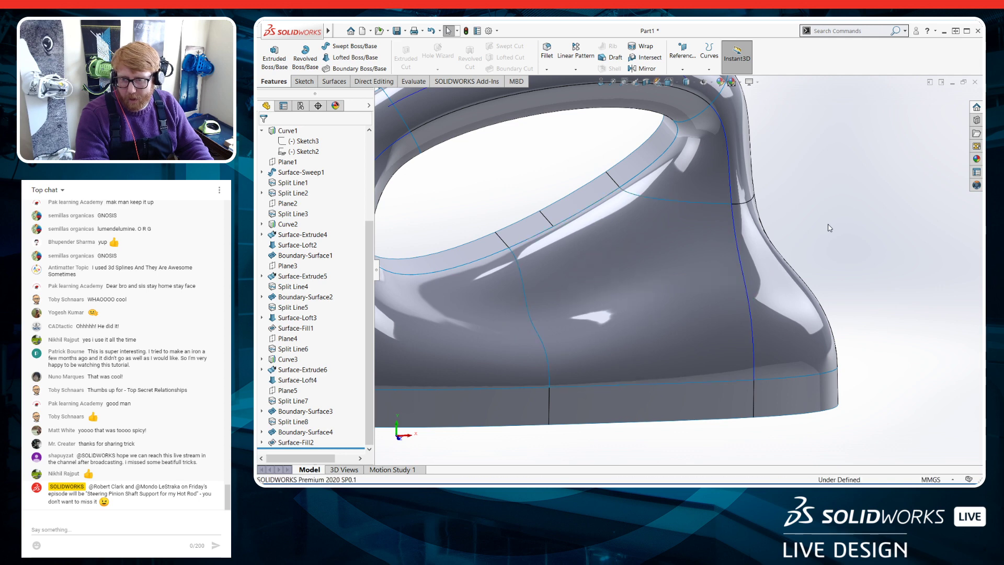
Turn on horizontal zebra stripes on the model and accept the display settings
click(413, 81)
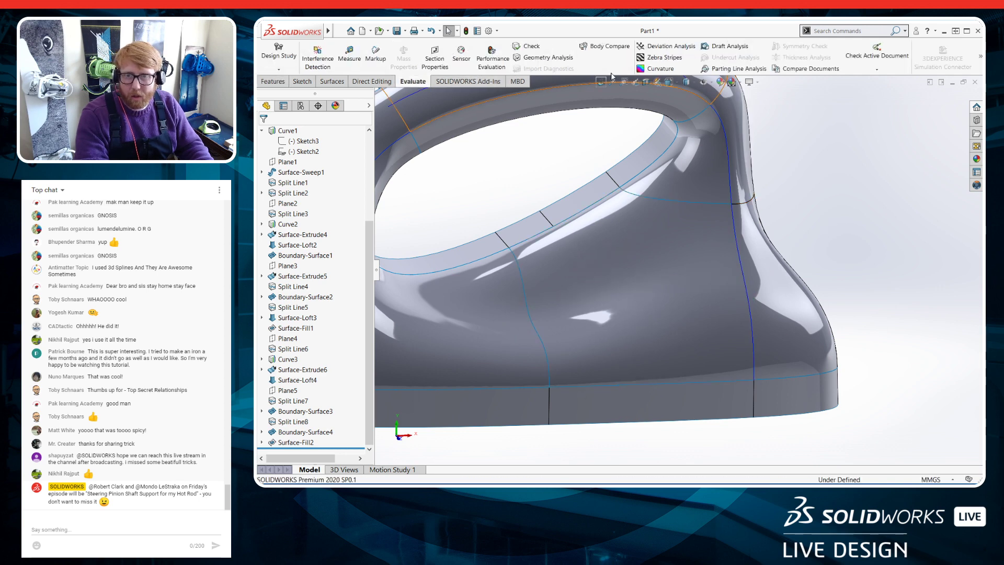
click(665, 62)
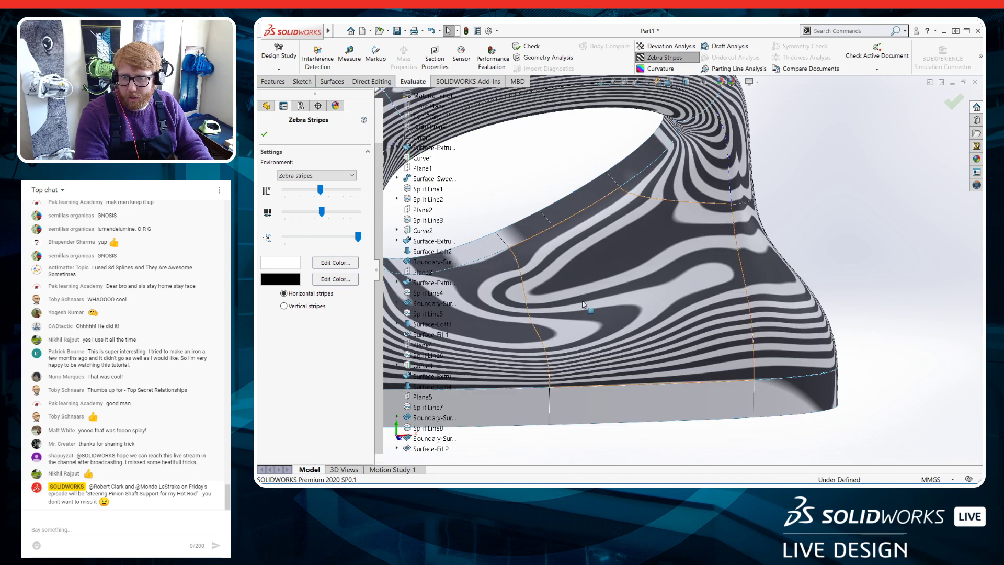
click(264, 134)
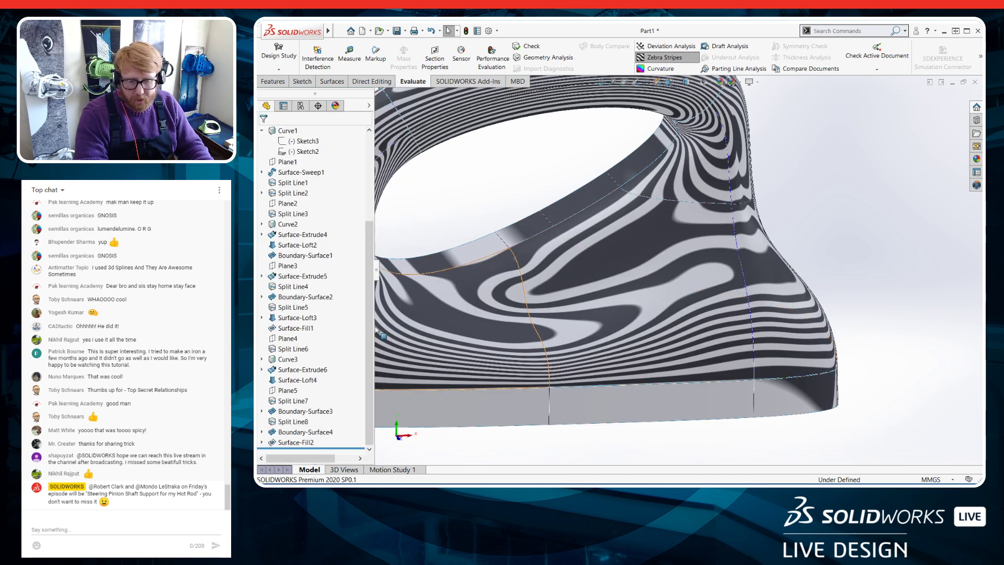
Reposition the guide spline's front end and shift its rear end slightly up on the side fill to smooth the zebra stripes
click(587, 322)
drag(526, 301, 535, 338)
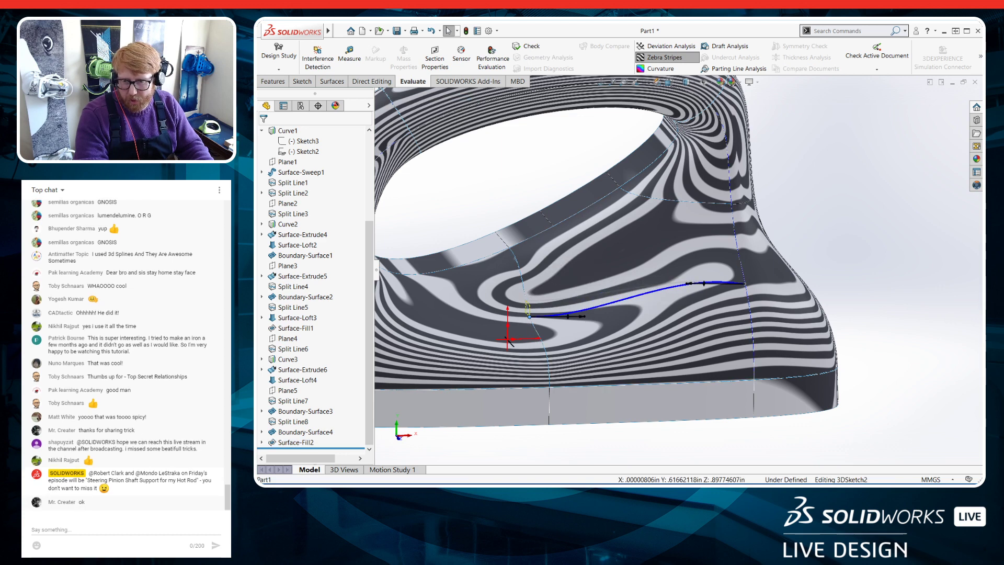
double_click(804, 206)
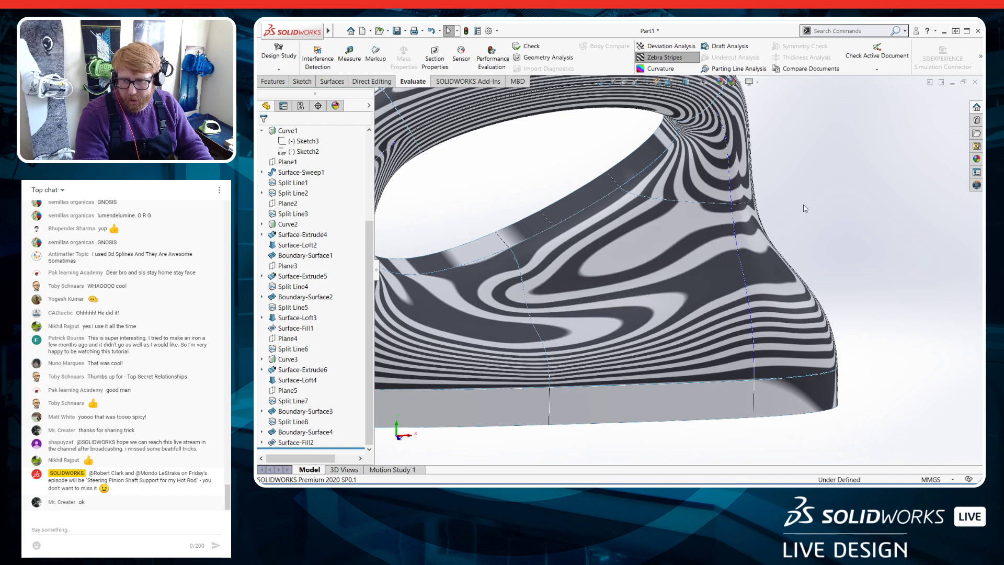
click(547, 315)
click(580, 275)
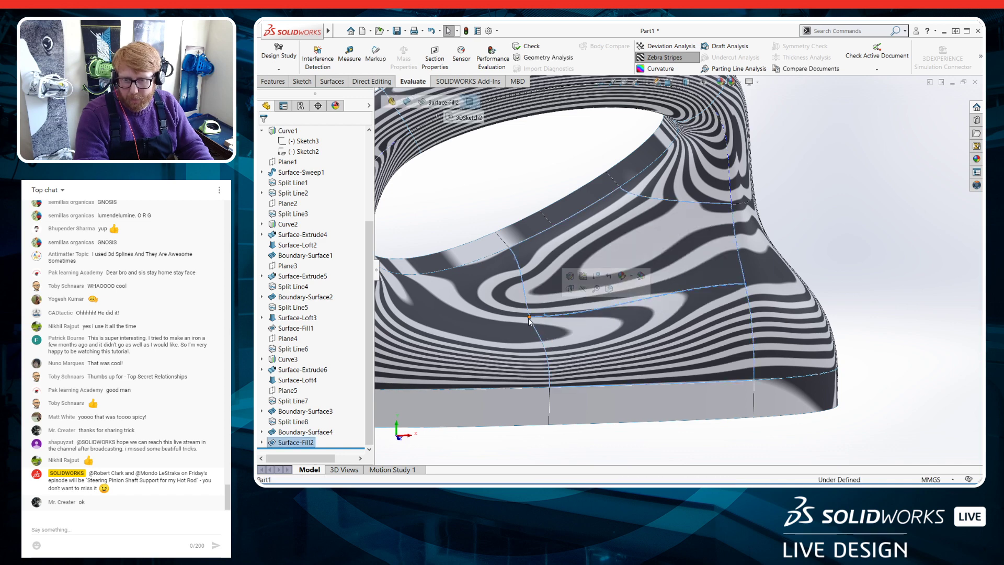
drag(529, 316, 525, 294)
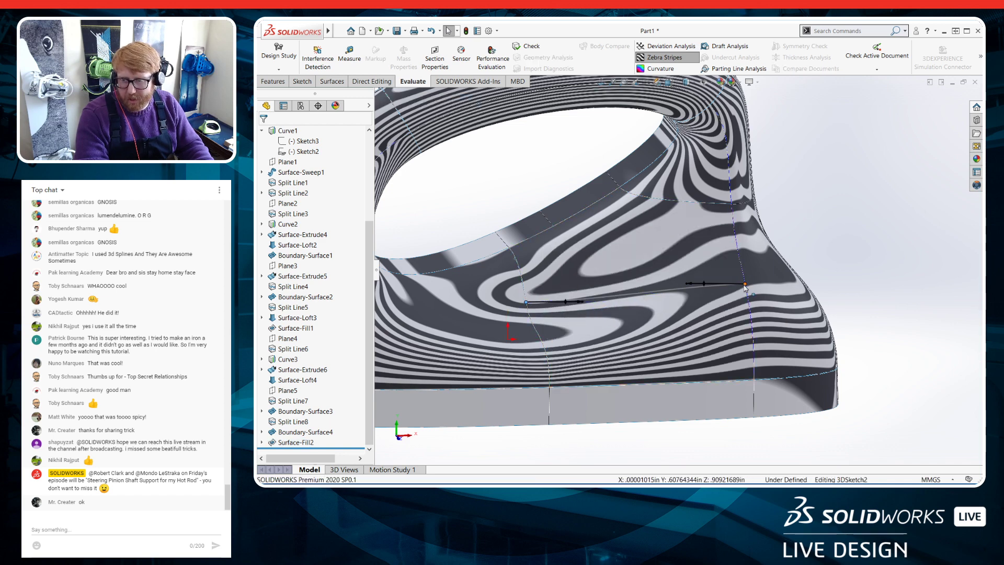
drag(745, 285, 740, 272)
double_click(512, 172)
Examine the zebra stripe flow across the side fill, handle and neighbouring surfaces, and turn the stripes off
mouse_move(644, 325)
middle_down()
mouse_move(690, 288)
mouse_move(653, 308)
middle_up()
scroll(652, 304, up, 1)
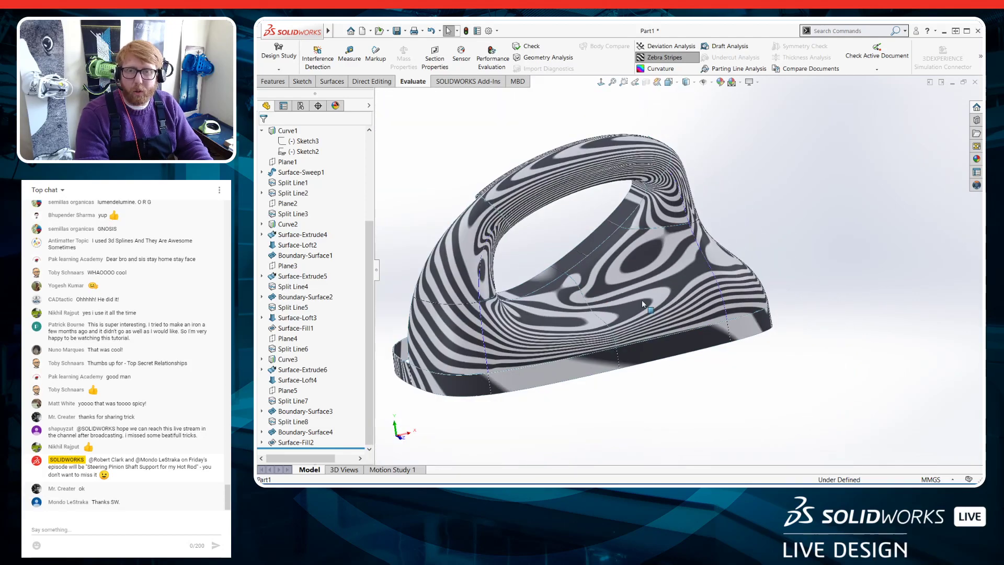
mouse_move(643, 300)
middle_down()
mouse_move(663, 328)
mouse_move(650, 261)
mouse_move(633, 317)
mouse_move(672, 296)
mouse_move(662, 288)
mouse_move(656, 301)
middle_up()
scroll(660, 301, down, 6)
scroll(656, 301, up, 6)
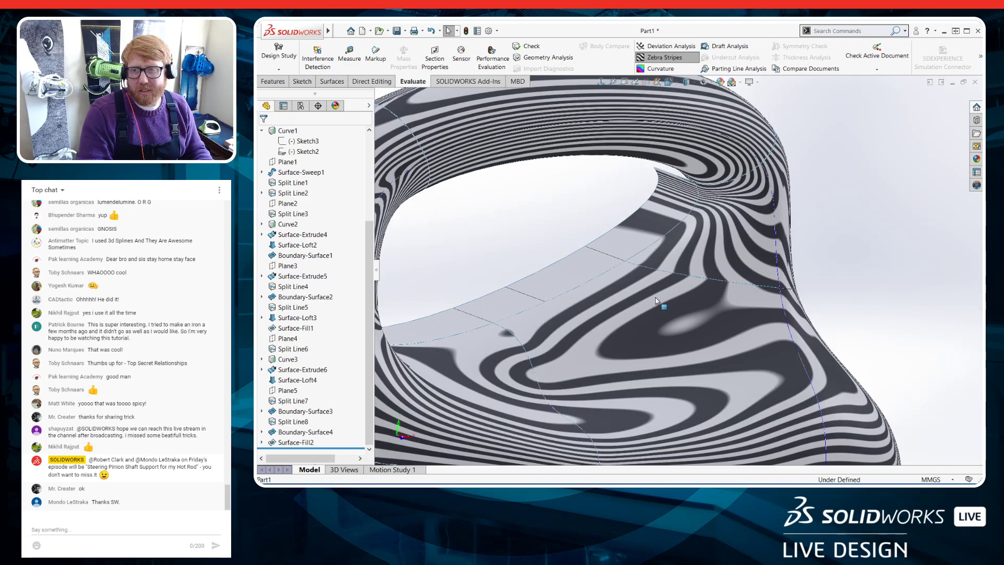
middle_drag(784, 318, 709, 295)
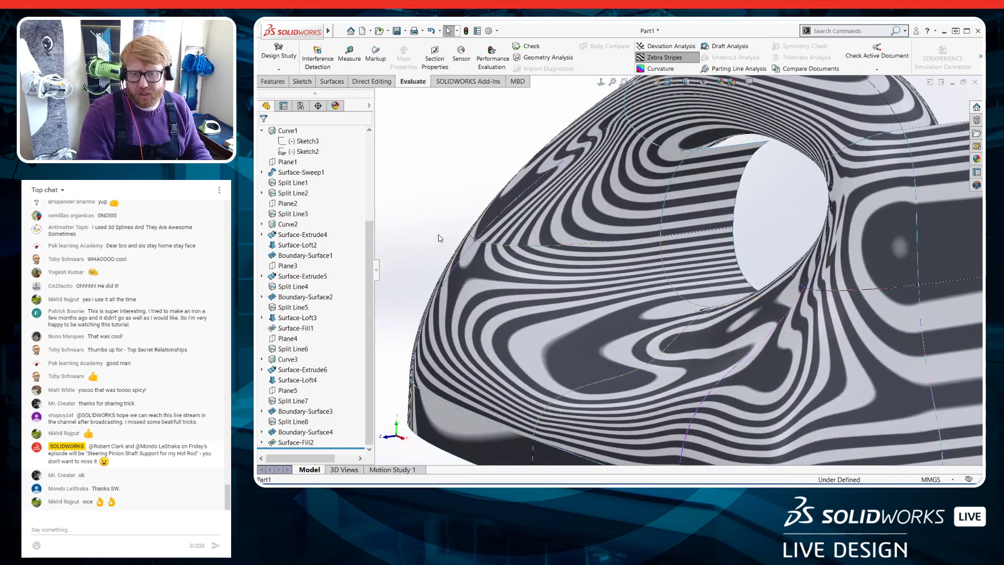
scroll(440, 235, down, 4)
scroll(658, 257, up, 9)
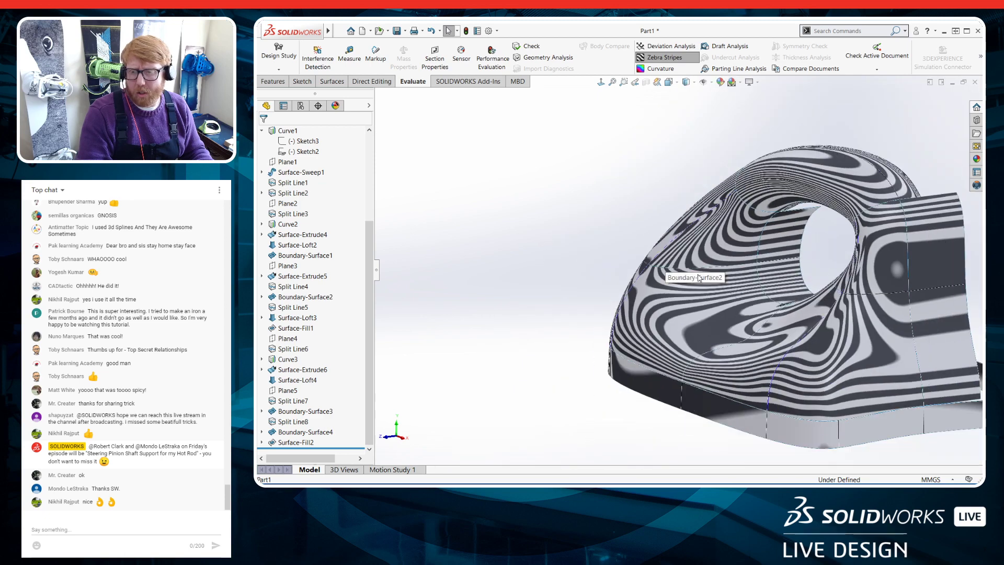
mouse_move(716, 285)
middle_down()
mouse_move(802, 271)
mouse_move(839, 294)
middle_up()
scroll(839, 294, down, 1)
click(667, 58)
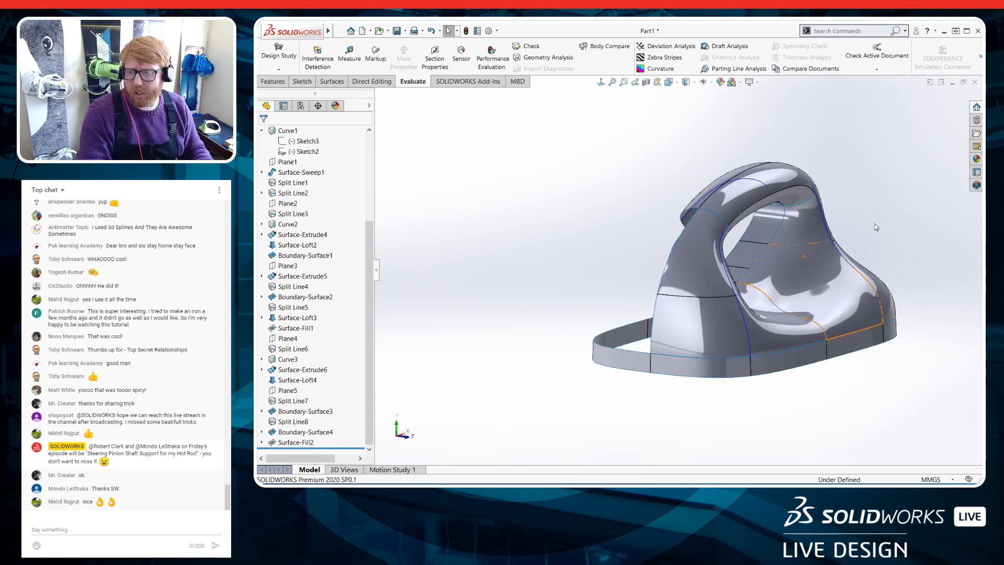
Hide the leftover construction surfaces beside the handle and the band around the iron's base
middle_drag(890, 211, 852, 278)
scroll(852, 278, down, 1)
middle_drag(736, 339, 697, 336)
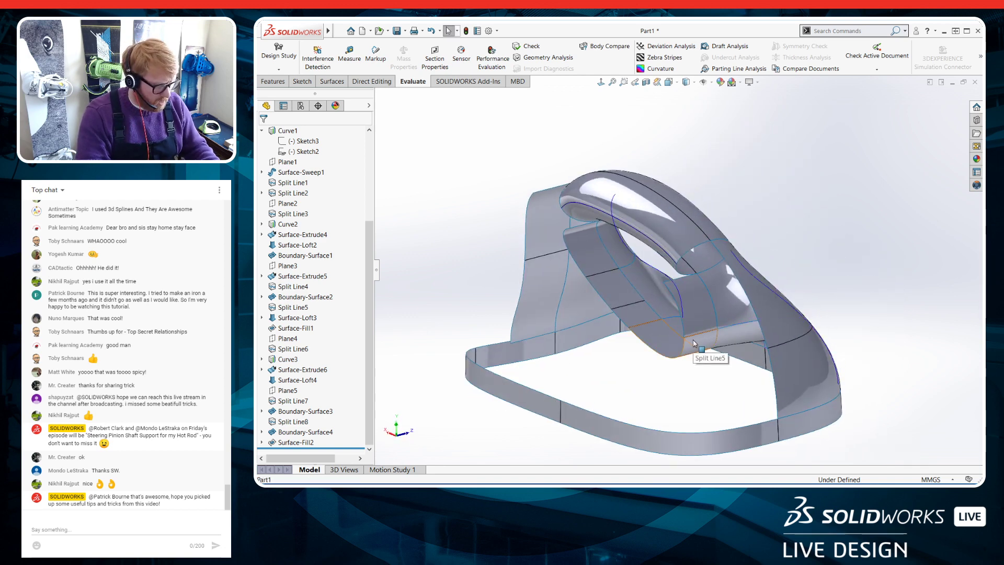
key(Tab)
key(Tab)
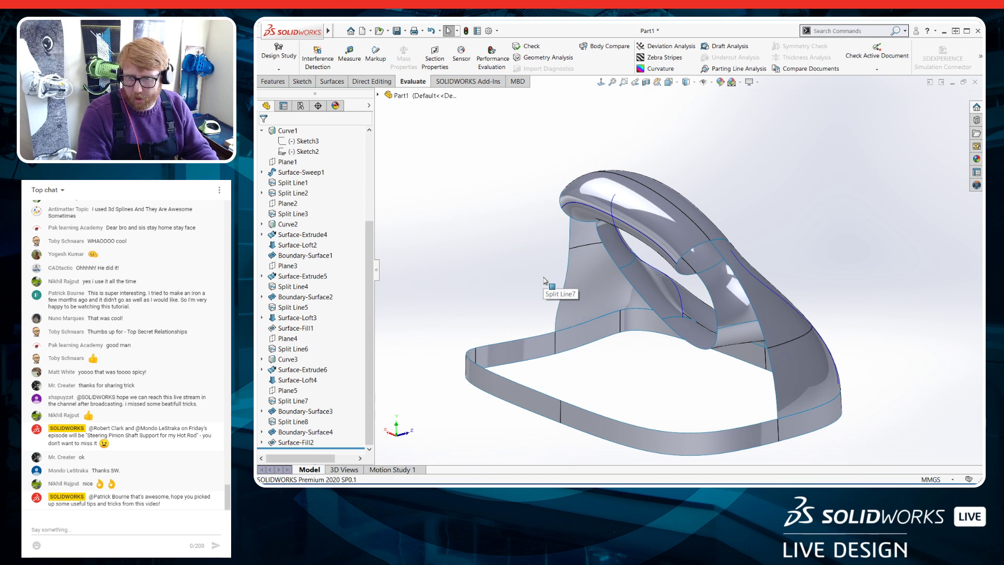
key(Tab)
middle_drag(596, 366, 687, 220)
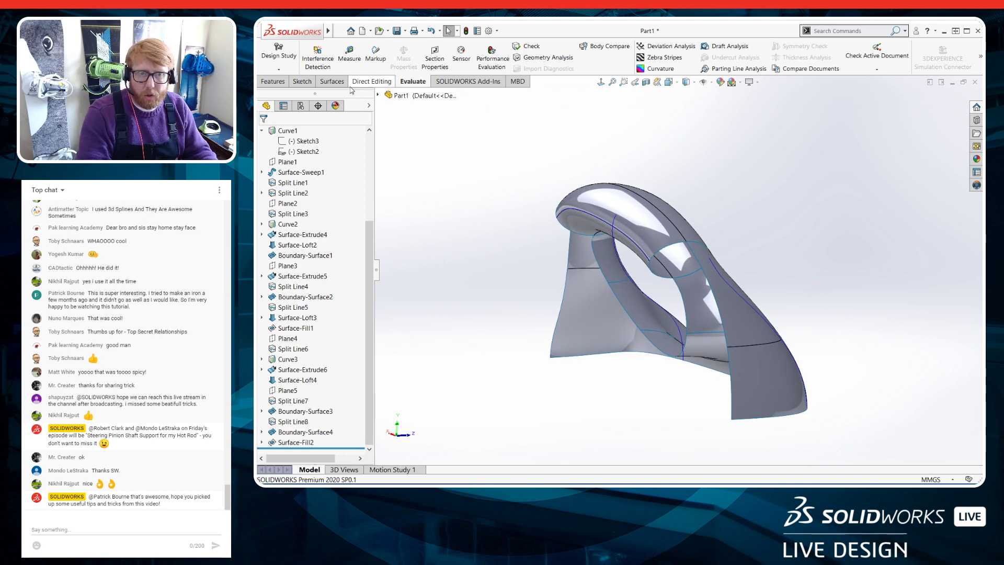
Delete the two handle faces on the far side of the mid-plane, using the Delete option without patching
click(332, 81)
click(547, 46)
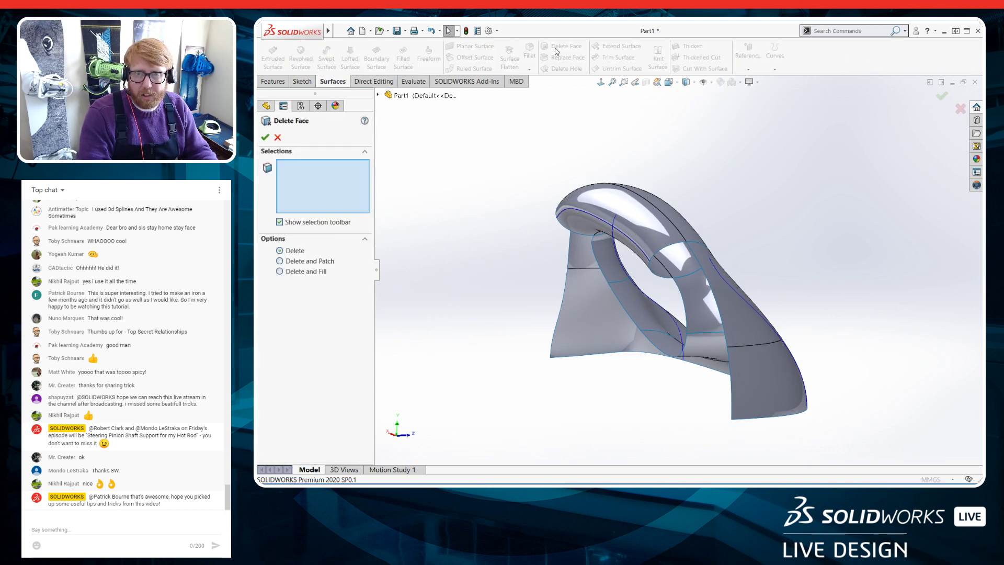
click(637, 242)
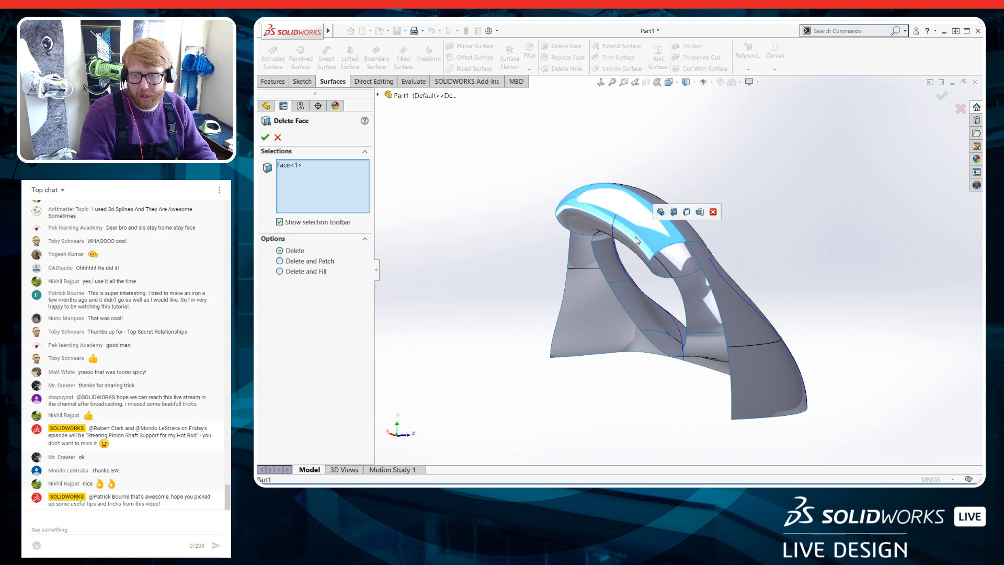
click(632, 250)
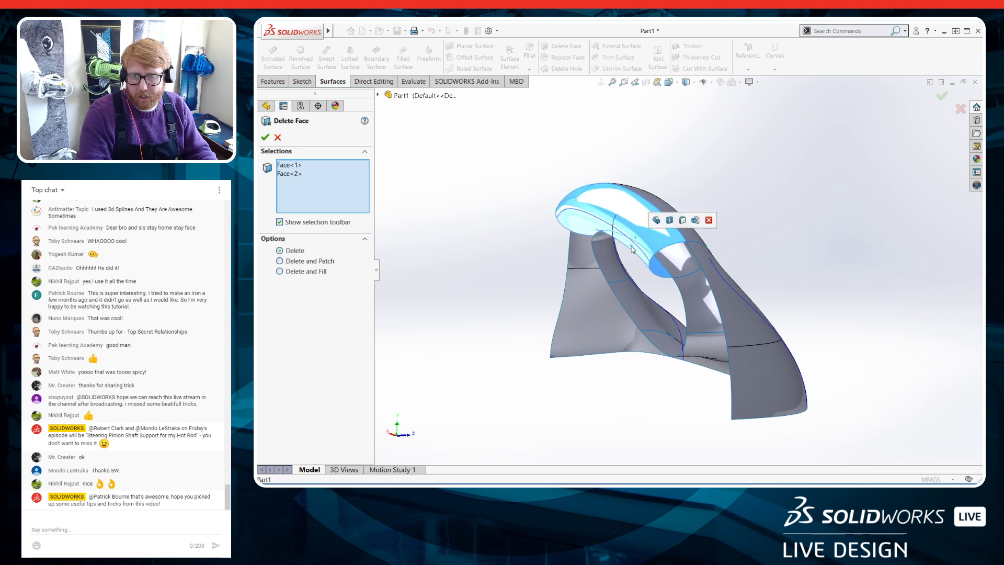
click(265, 137)
Mirror all visible surface bodies of the half iron about the Front Plane
middle_drag(530, 303, 695, 354)
scroll(656, 173, down, 2)
click(273, 81)
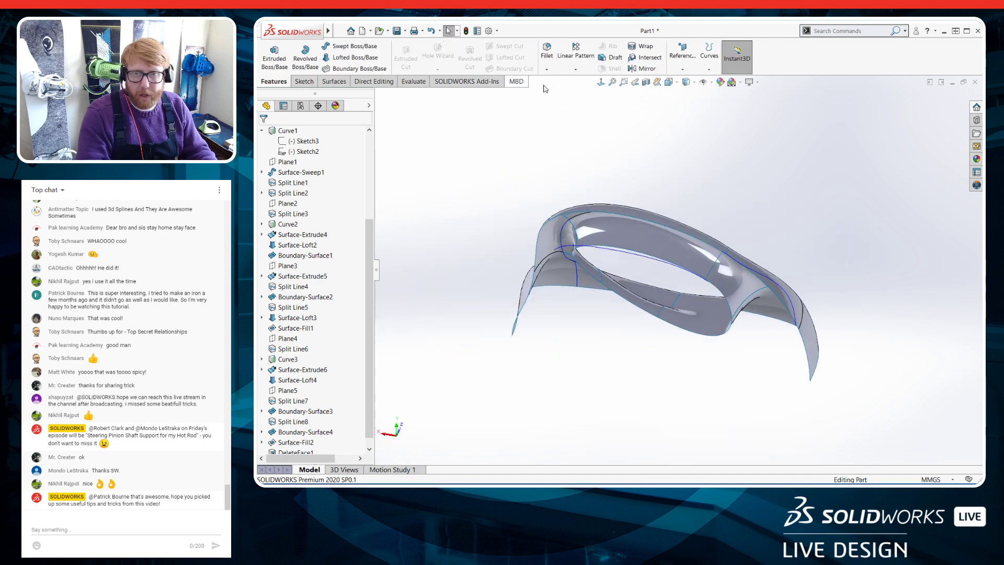
click(643, 68)
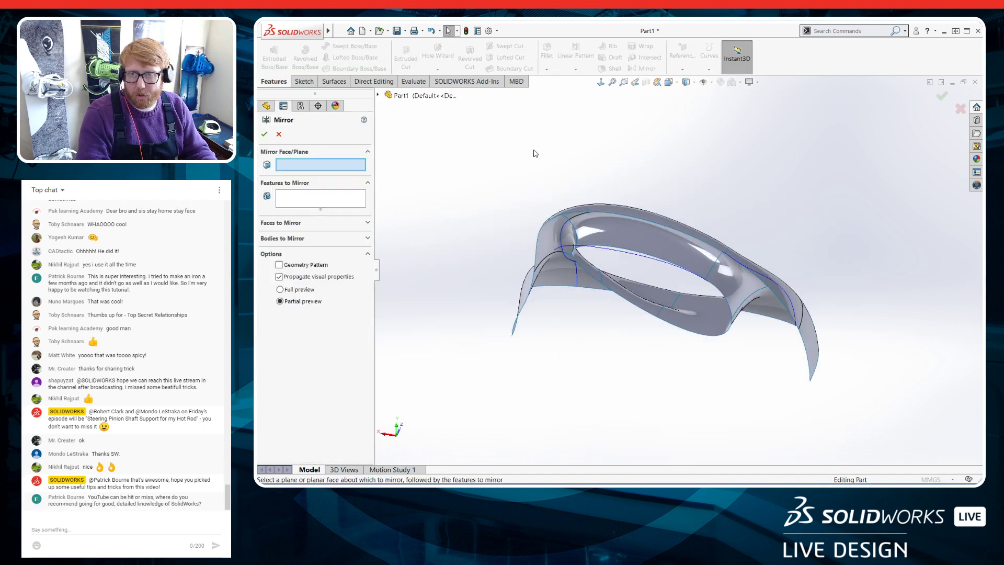
click(379, 94)
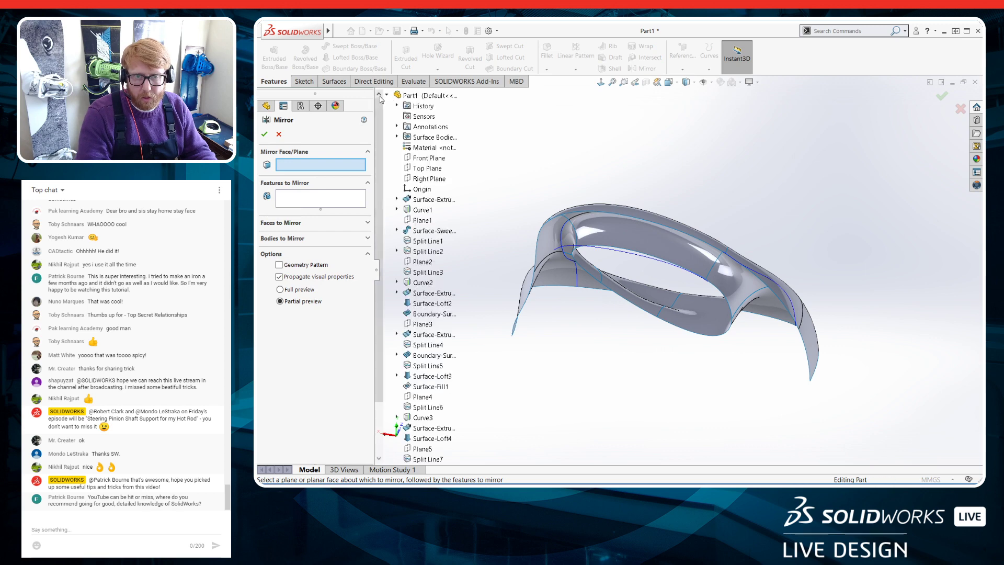
click(424, 159)
click(294, 238)
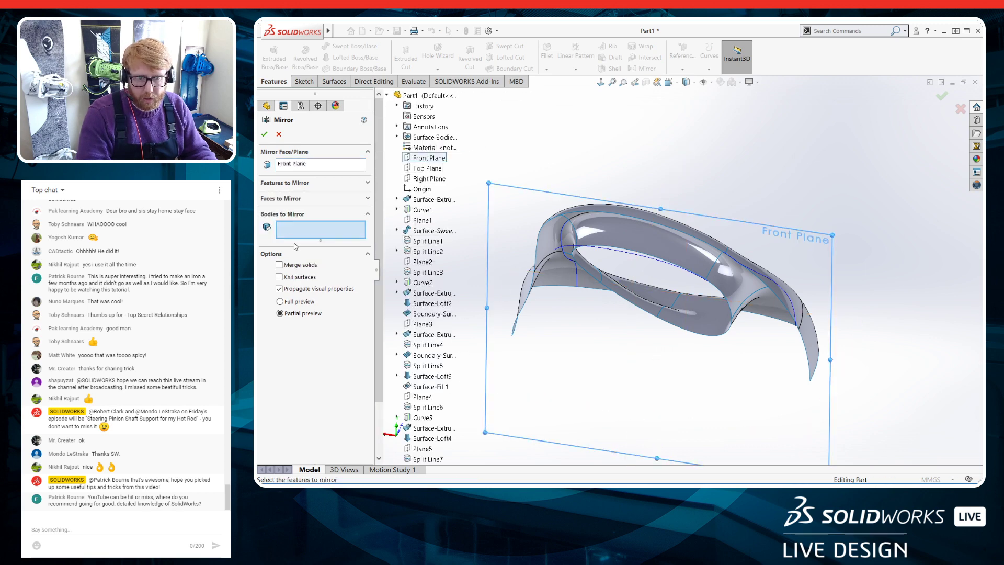
scroll(595, 334, up, 1)
middle_drag(596, 329, 568, 280)
drag(506, 173, 856, 382)
middle_drag(799, 410, 637, 392)
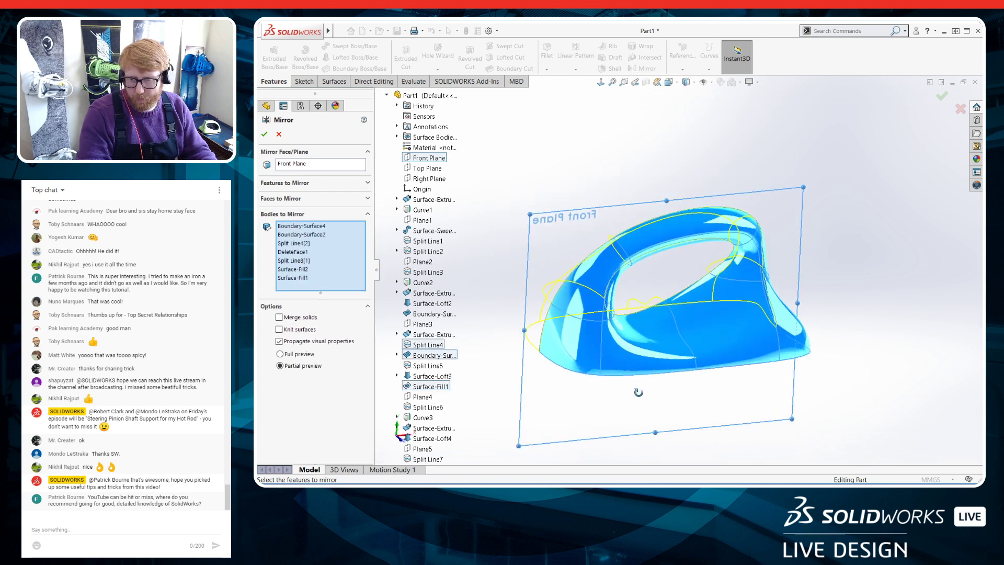
click(264, 135)
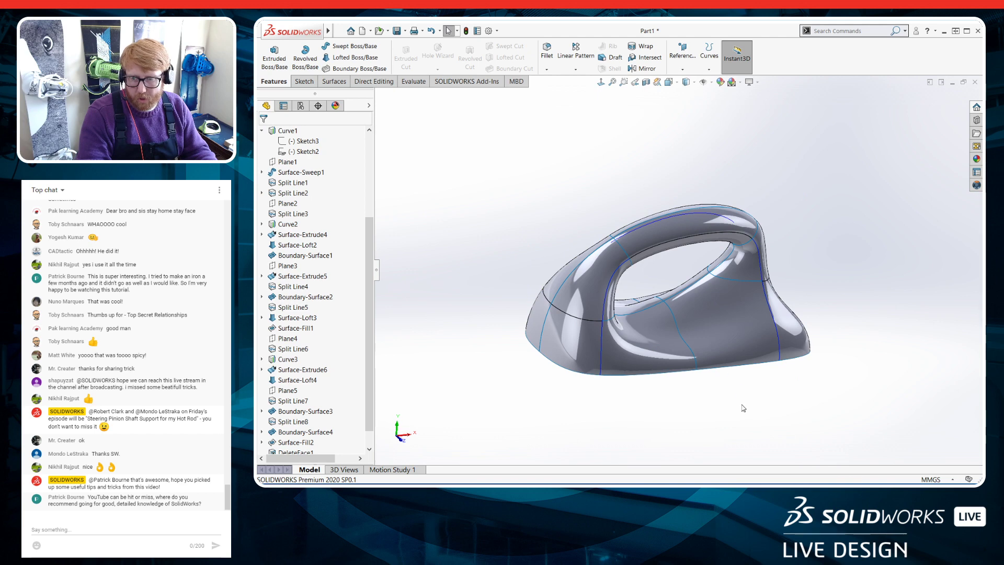
Close the iron's open underside with a planar surface bounded by its ten bottom edges
scroll(821, 267, down, 1)
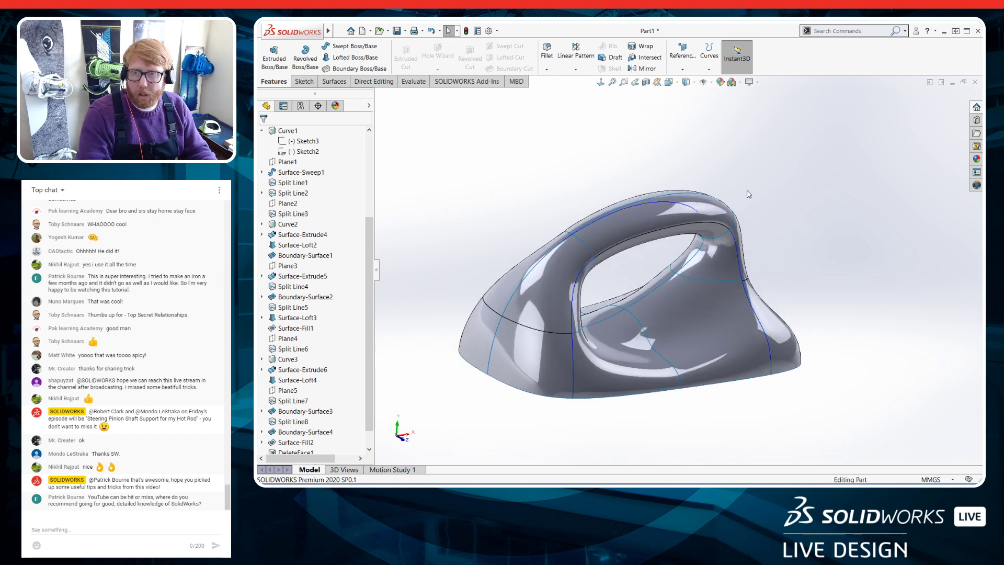
middle_drag(748, 192, 738, 191)
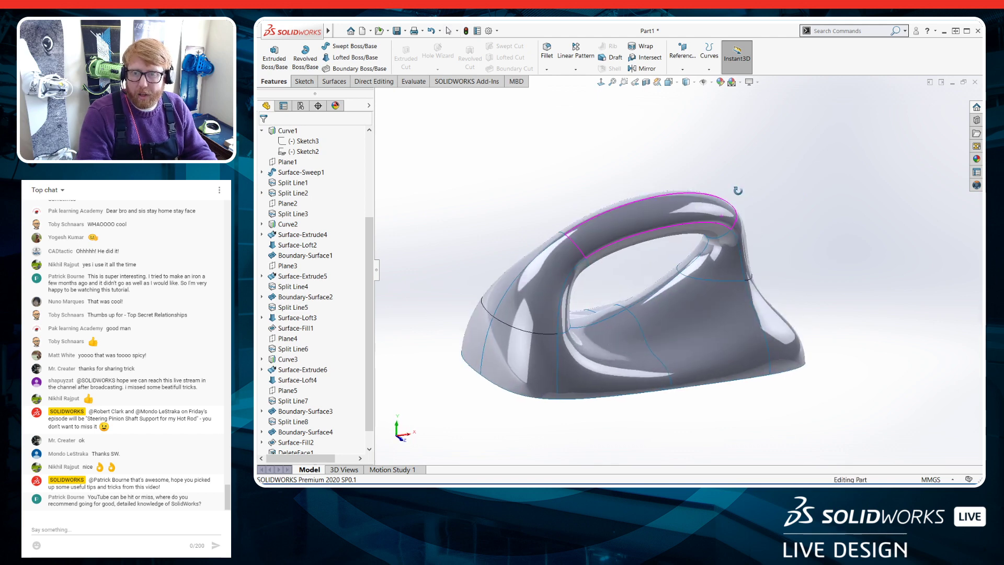
click(334, 81)
click(487, 49)
click(601, 82)
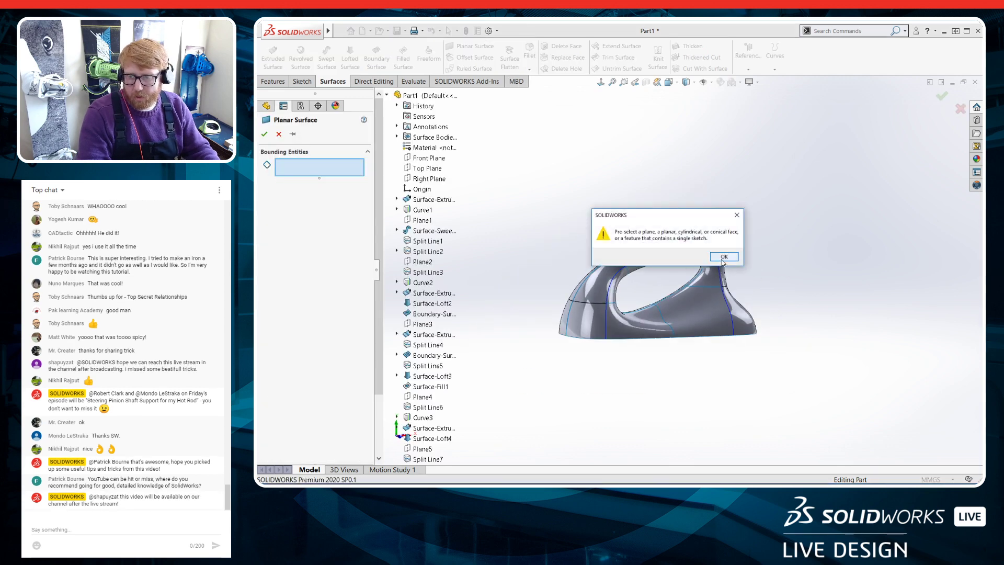
click(724, 256)
click(669, 82)
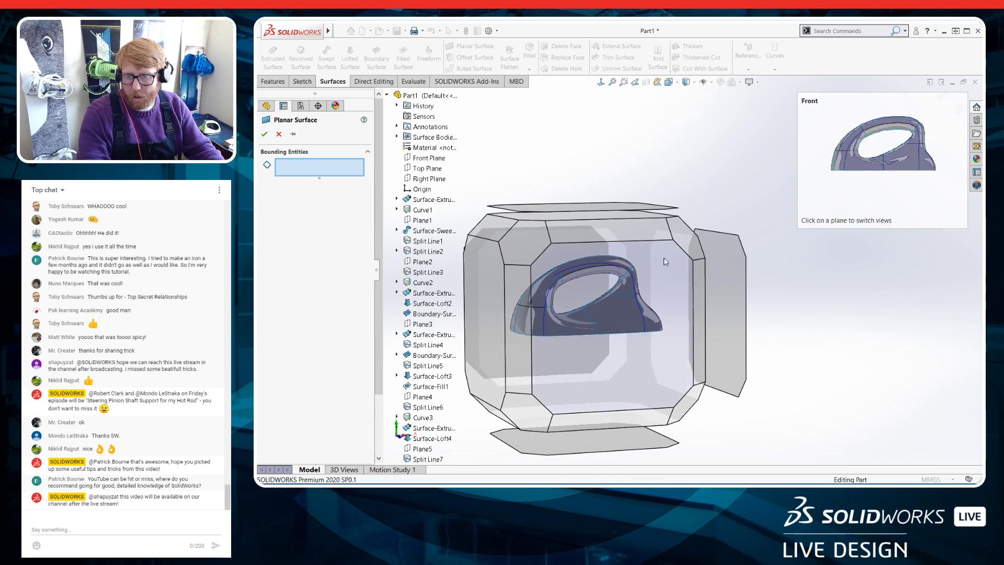
click(665, 260)
scroll(680, 251, down, 3)
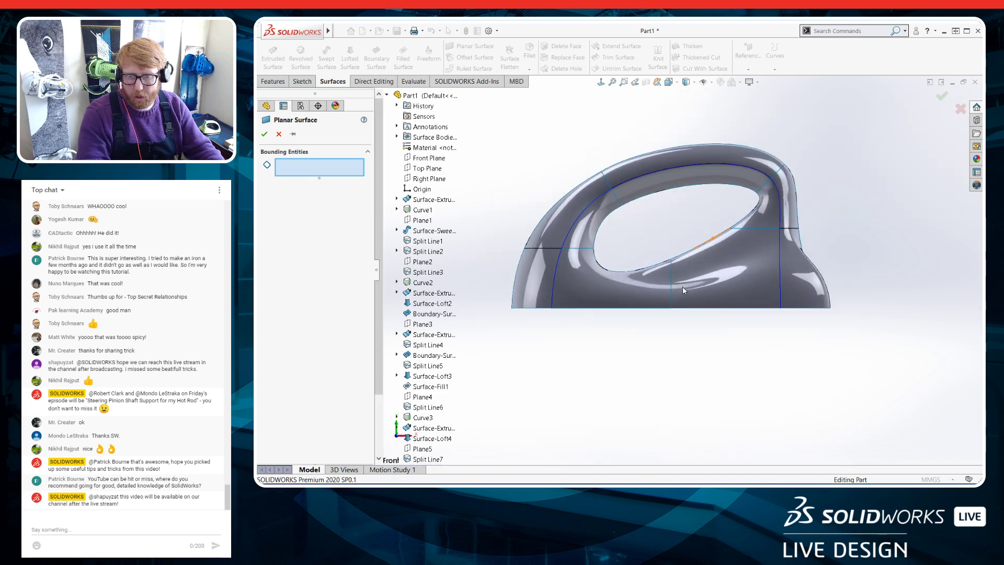
drag(568, 319, 857, 325)
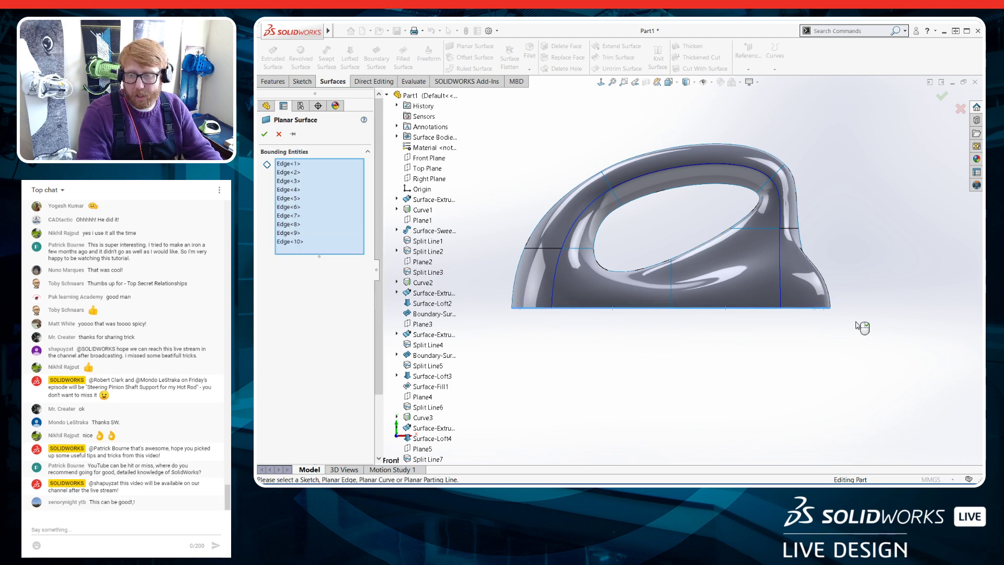
middle_drag(716, 403, 696, 316)
scroll(695, 315, down, 1)
click(262, 138)
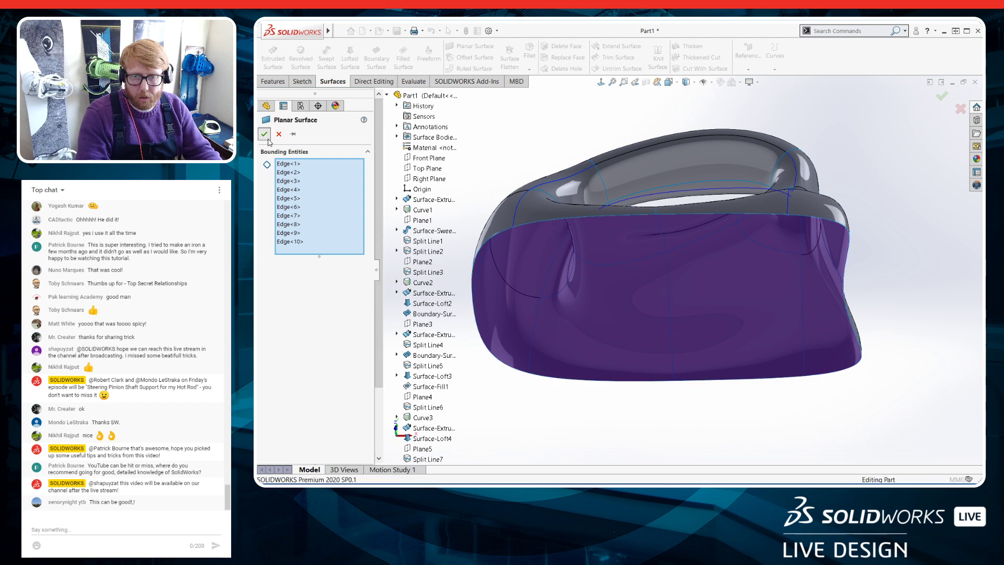
Knit all visible surface bodies, including the planar base, into a solid with a 0.10 mm knitting tolerance and without merging entities
click(658, 60)
scroll(643, 172, up, 2)
middle_drag(630, 177, 626, 236)
drag(538, 119, 899, 382)
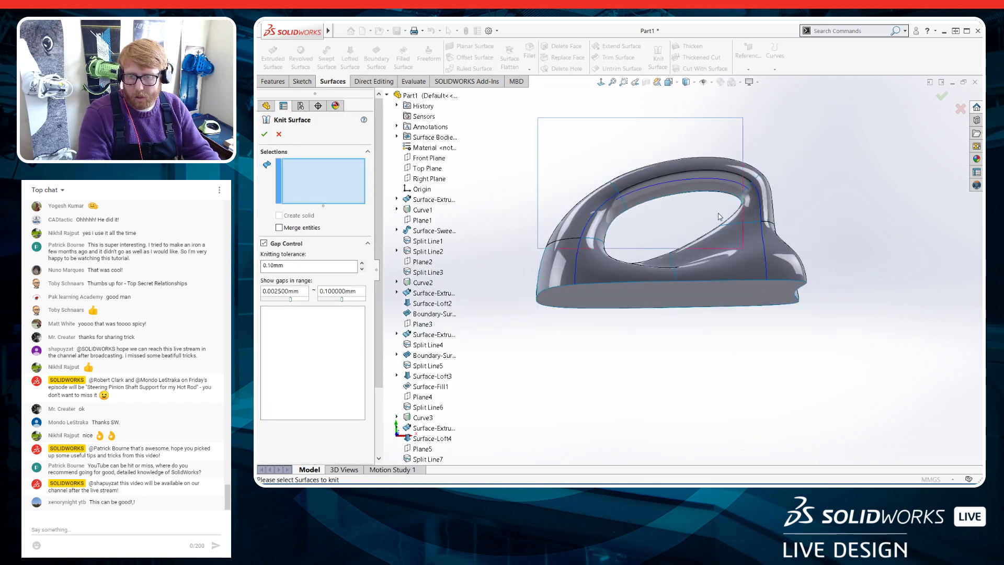
drag(517, 112, 884, 384)
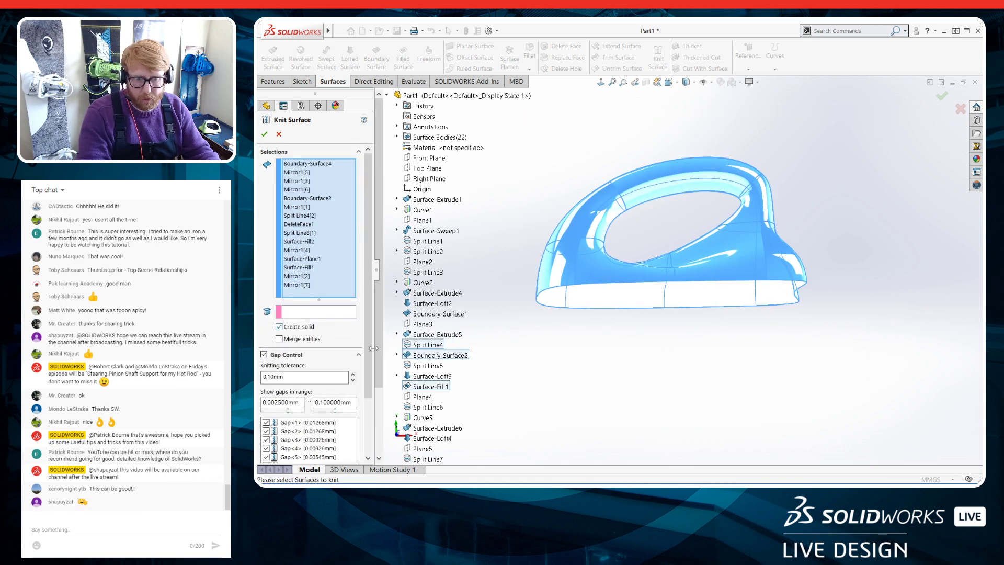
middle_drag(612, 388, 633, 445)
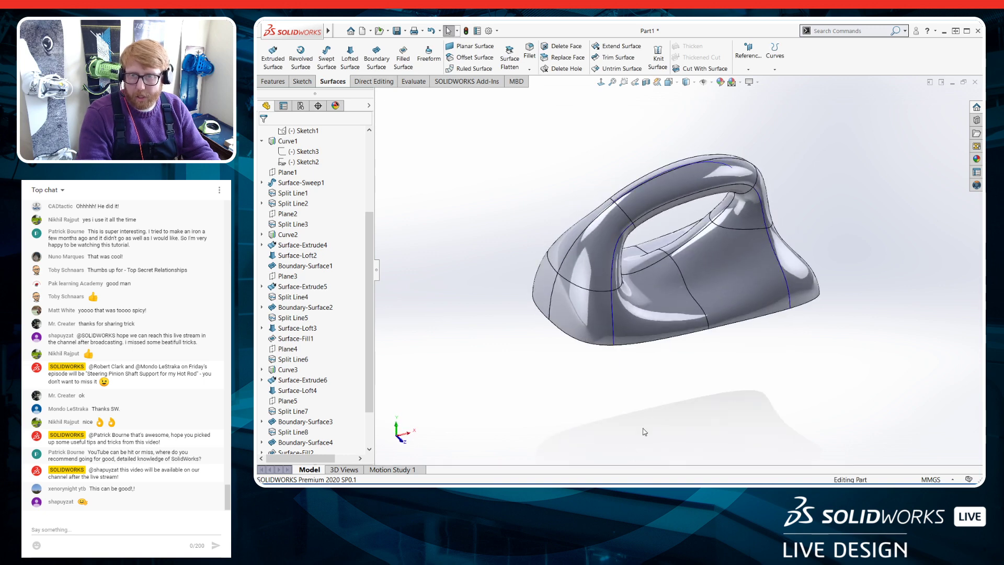
scroll(749, 271, down, 3)
click(273, 81)
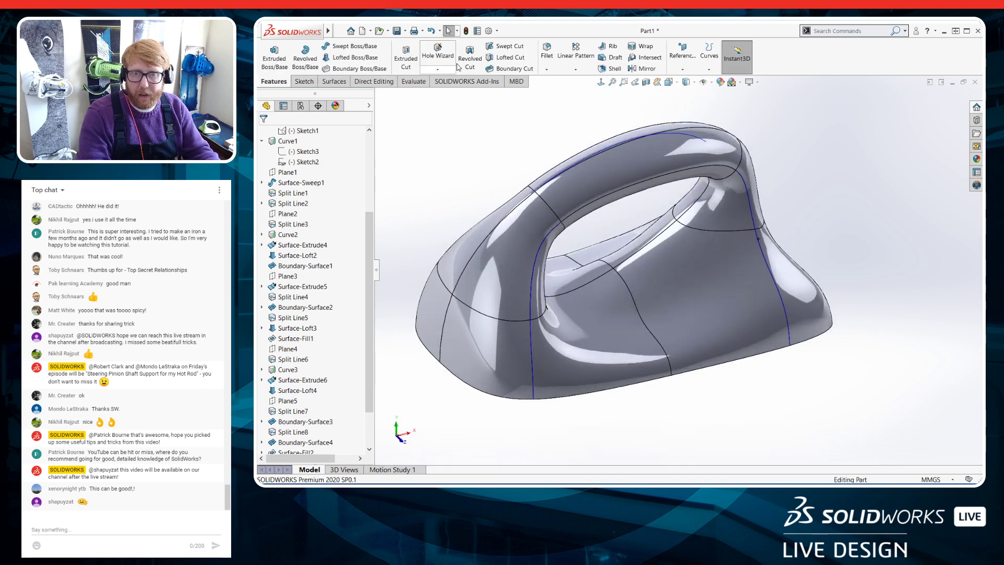
Shell the solid iron to a 1.5 mm wall thickness, removing the flat bottom face
click(612, 69)
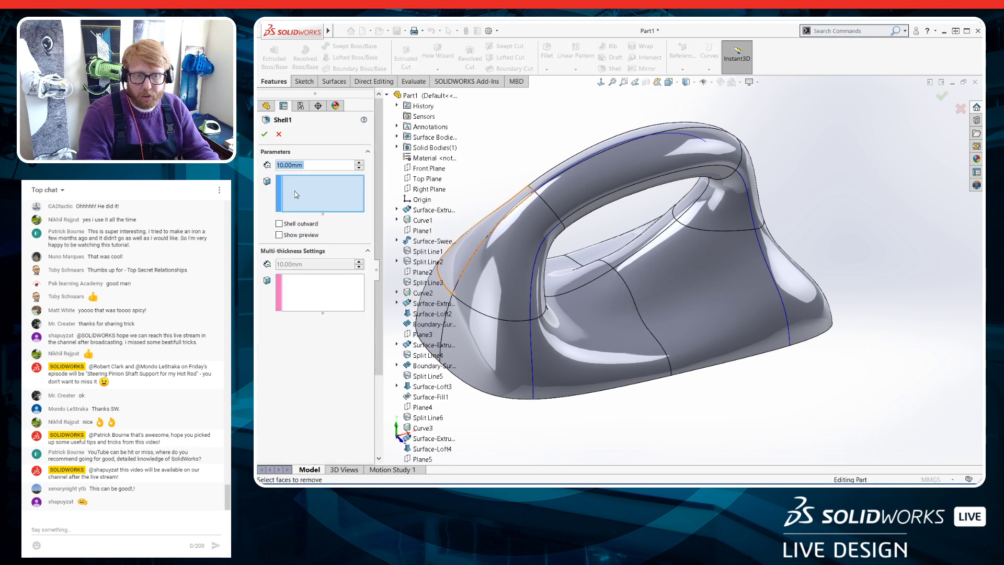
text(1.5)
key(Return)
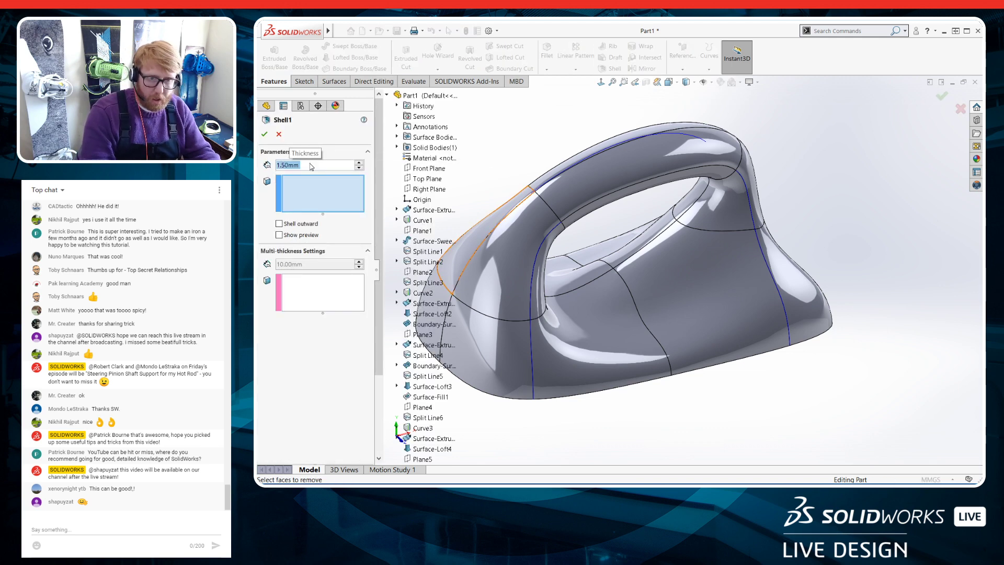
scroll(690, 417, up, 1)
middle_drag(690, 414, 660, 379)
click(658, 328)
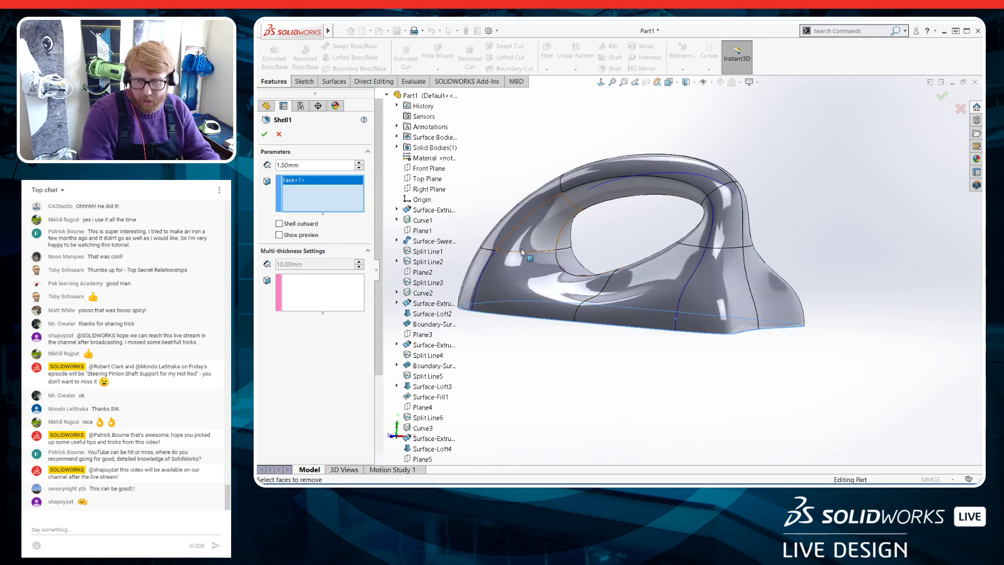
click(266, 135)
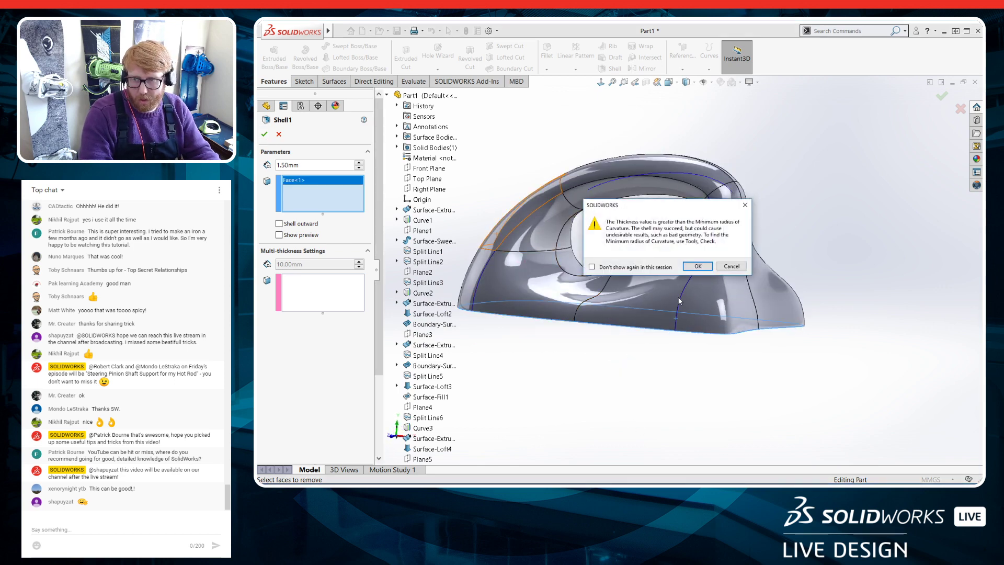
click(698, 267)
middle_drag(603, 365, 634, 259)
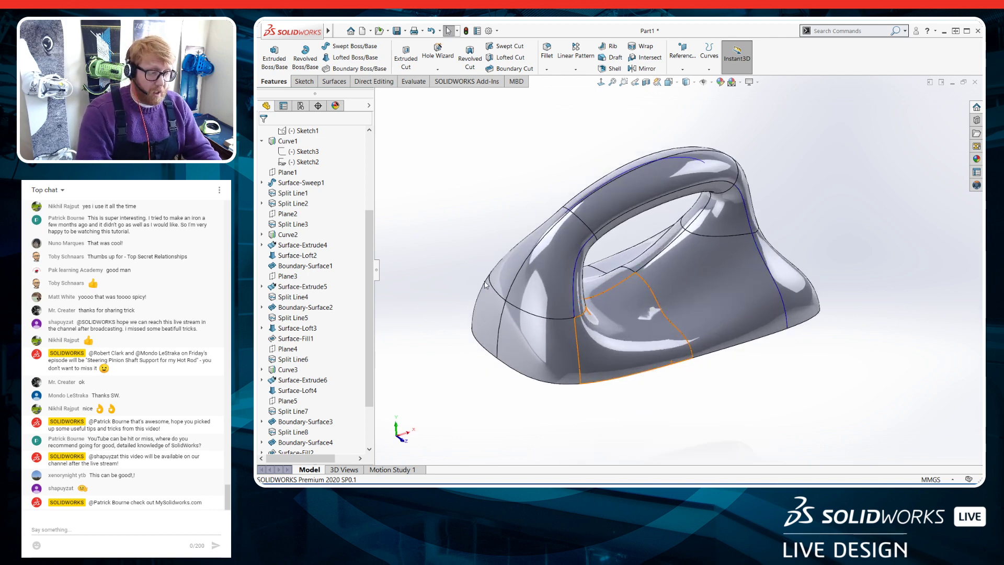
Switch to the Wax Iron part and examine the finished iron's handle opening, cord and base from several angles
mouse_move(675, 484)
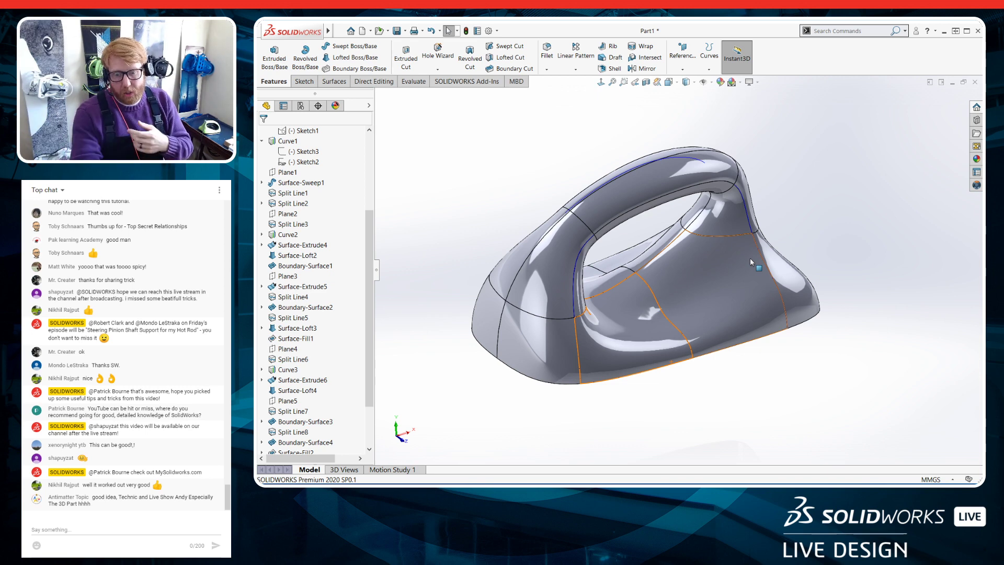
mouse_move(436, 480)
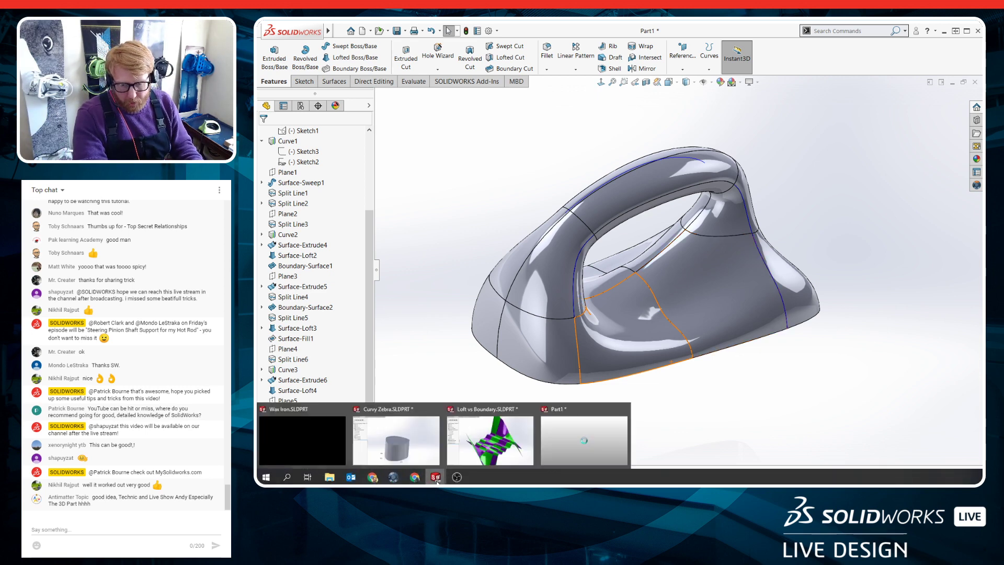
mouse_move(394, 440)
click(302, 441)
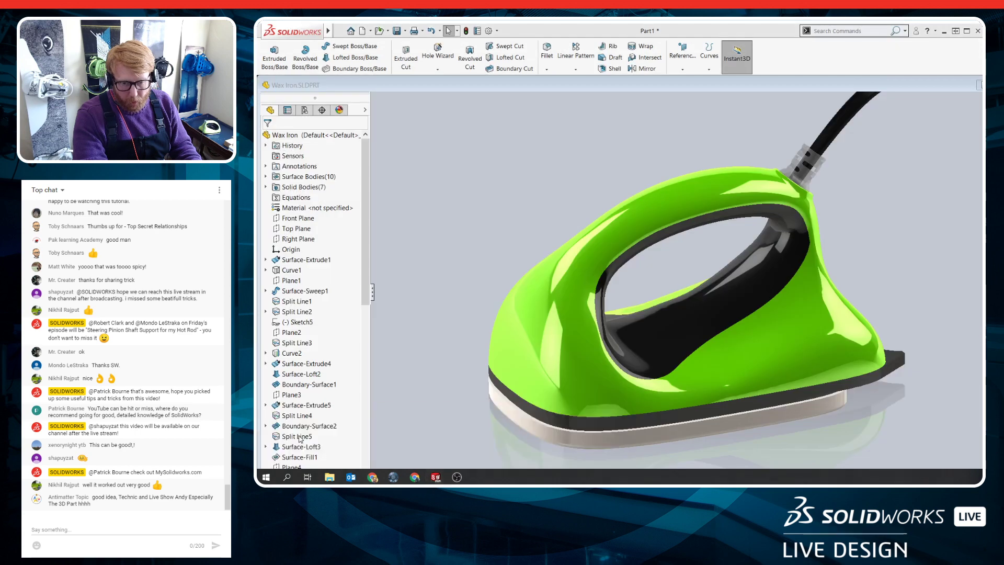
middle_drag(654, 272, 777, 327)
scroll(774, 321, up, 1)
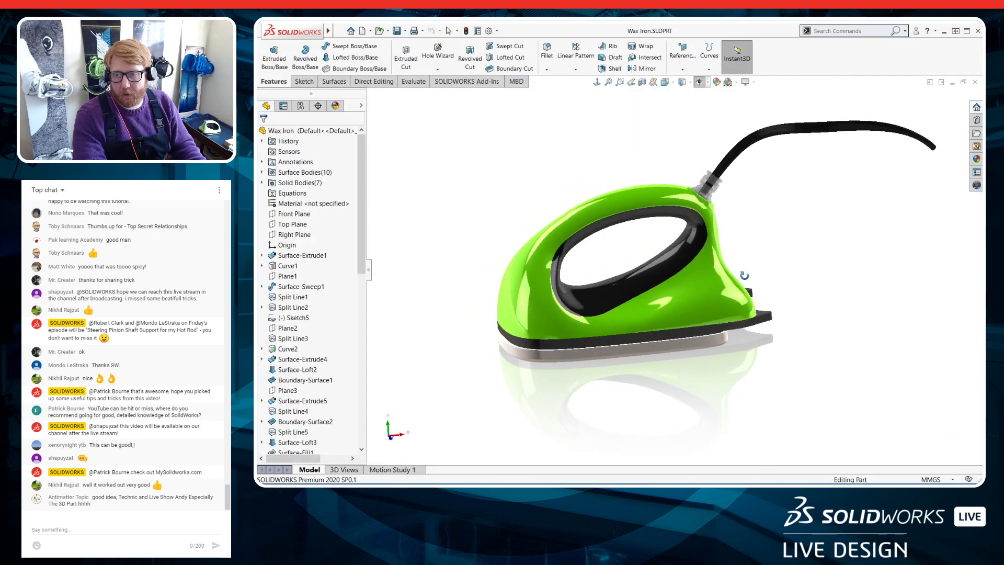
scroll(733, 170, down, 6)
middle_drag(720, 191, 679, 218)
click(679, 217)
click(784, 269)
middle_drag(783, 269, 528, 350)
scroll(579, 336, up, 4)
scroll(528, 353, down, 6)
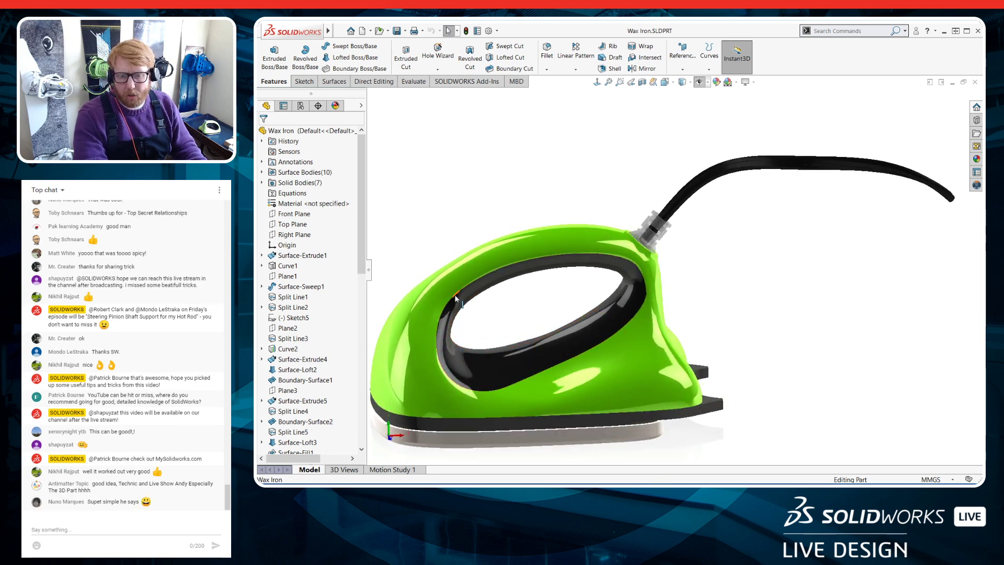
middle_drag(552, 274, 538, 303)
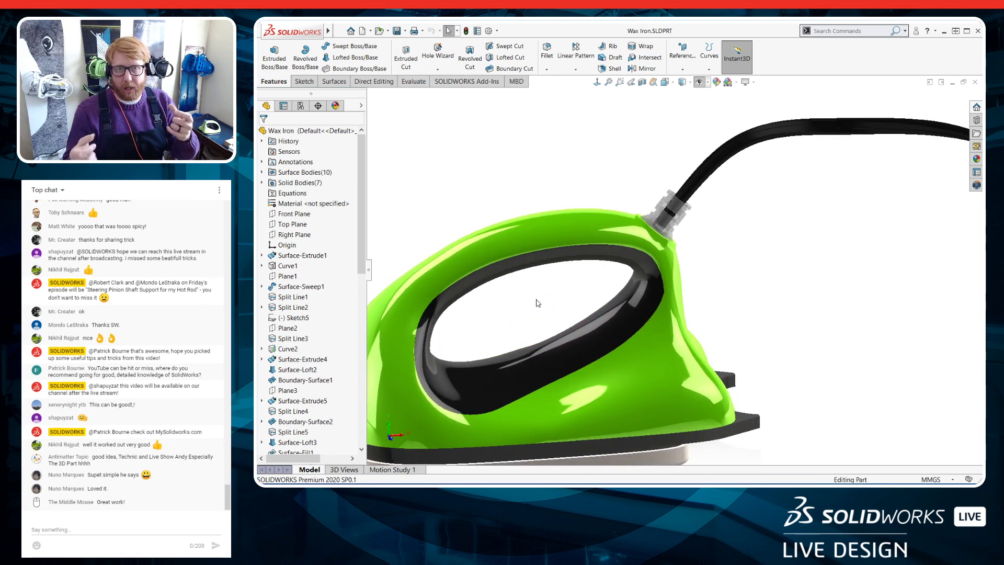
scroll(589, 151, up, 3)
mouse_move(581, 310)
middle_down()
mouse_move(607, 288)
mouse_move(610, 254)
mouse_move(624, 252)
mouse_move(660, 323)
mouse_move(595, 323)
middle_up()
scroll(628, 324, down, 1)
scroll(600, 347, up, 1)
scroll(594, 322, down, 2)
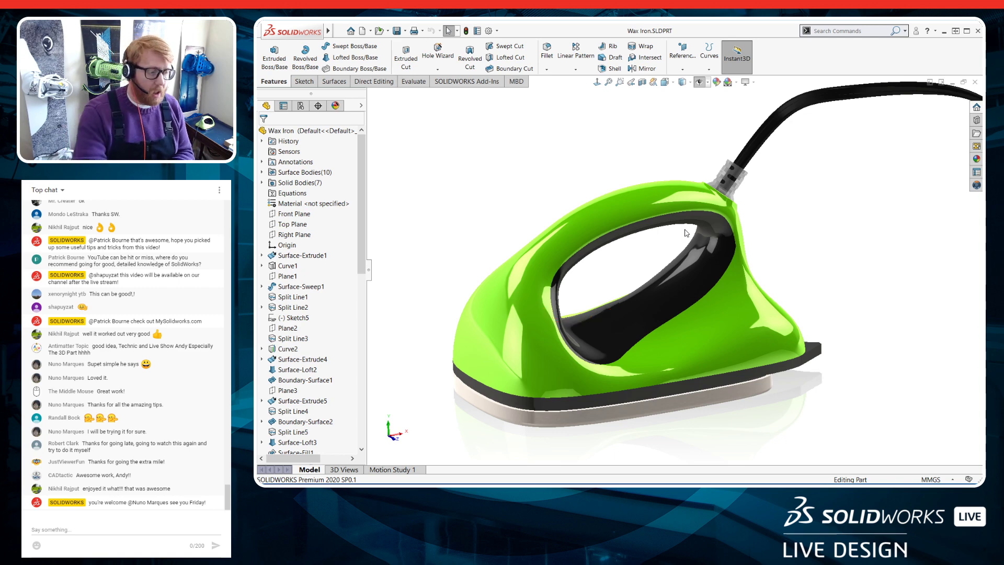
key(f)
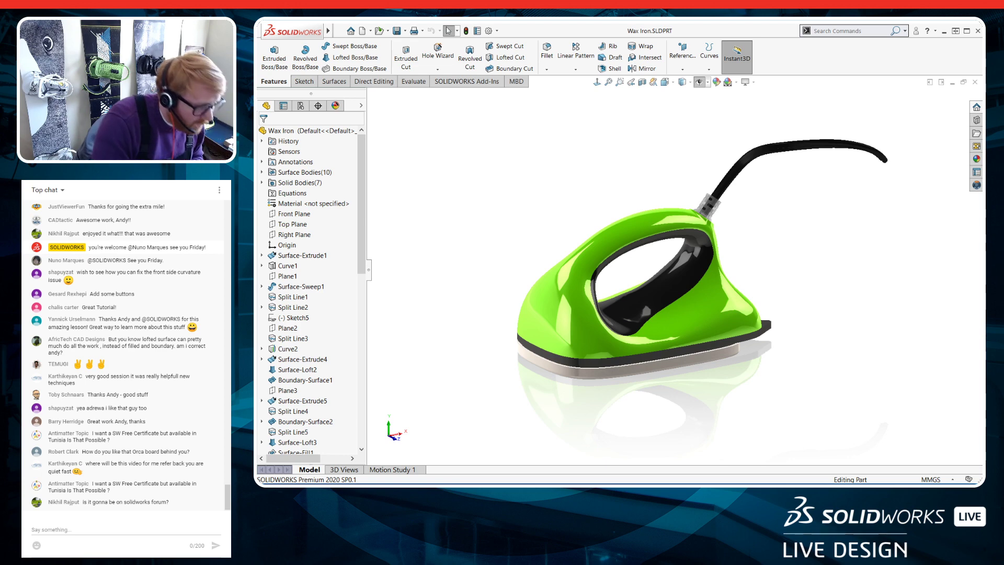
Locate the boundary surface at the inner front of the handle, Boundary-Surface2, and open its definition
middle_drag(646, 347, 562, 341)
click(619, 214)
click(382, 371)
drag(366, 255, 366, 376)
click(300, 287)
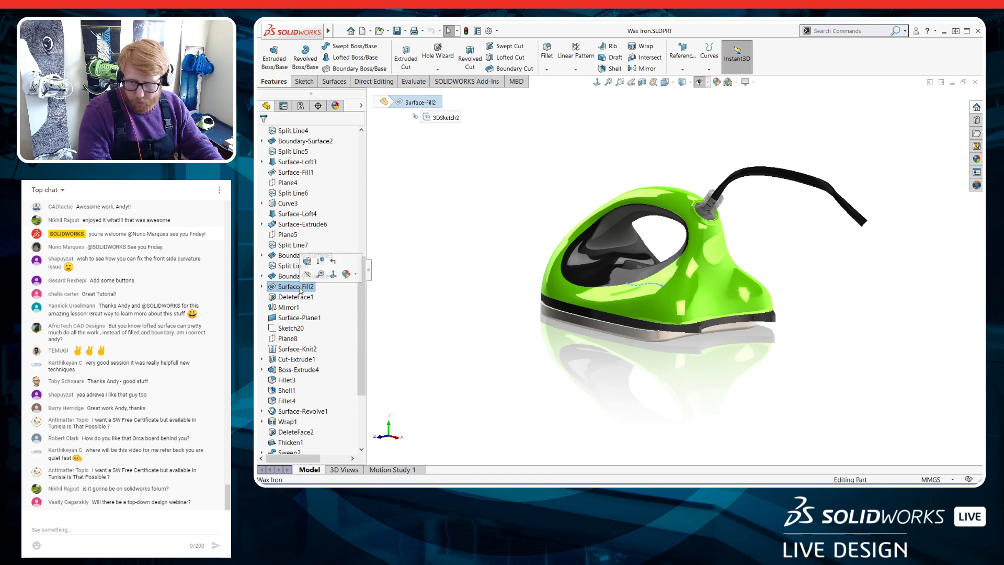
click(288, 256)
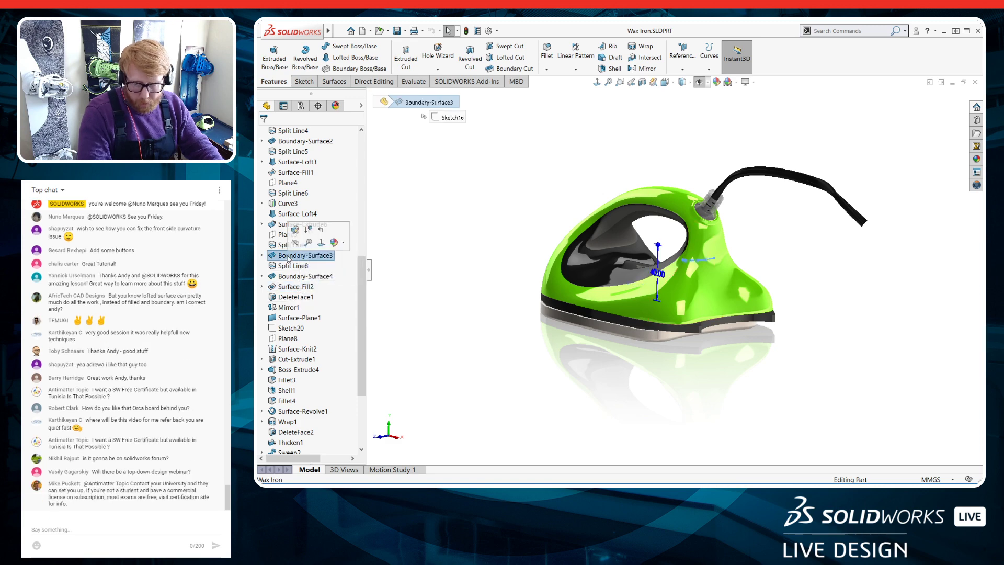
scroll(293, 324, up, 4)
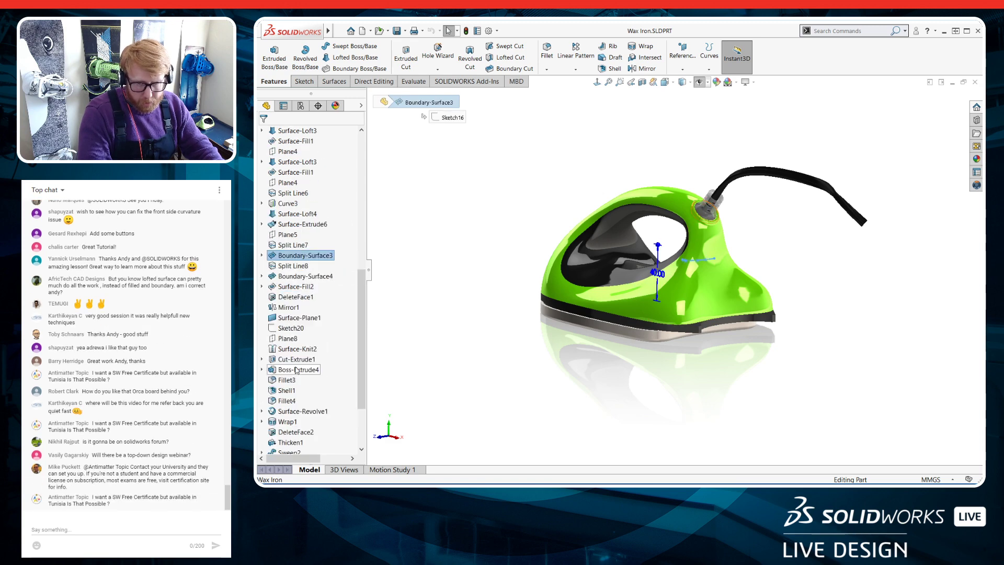
click(289, 268)
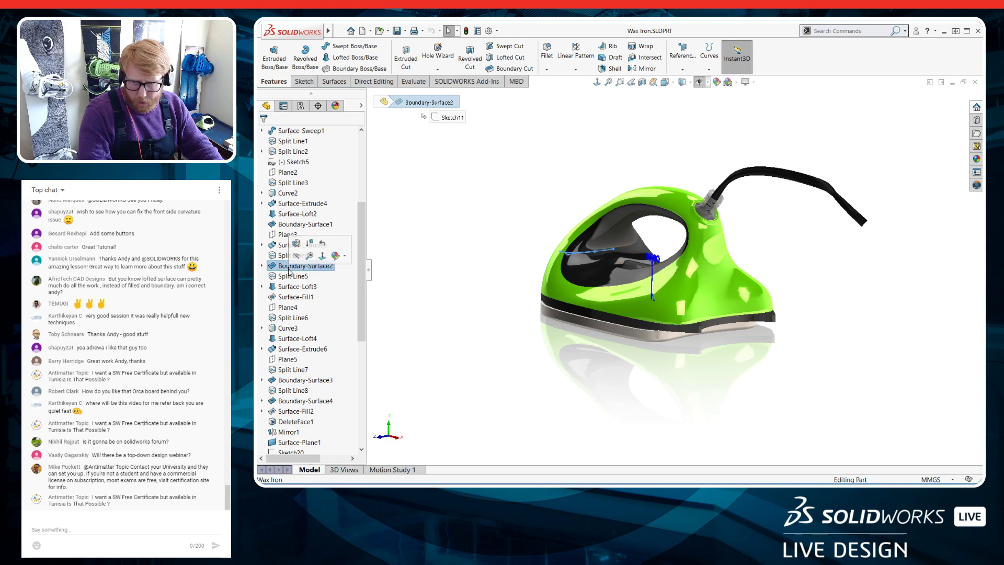
click(296, 243)
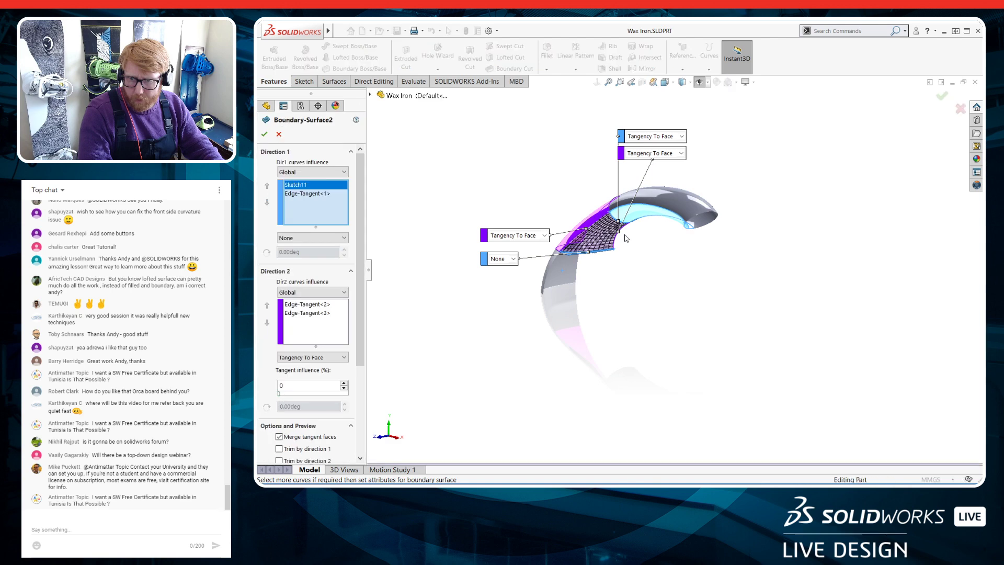
Examine the boundary surface's mesh and zebra stripe preview where Sketch11 meets the neighbouring handle faces
scroll(615, 245, down, 4)
scroll(613, 245, down, 2)
scroll(611, 243, up, 2)
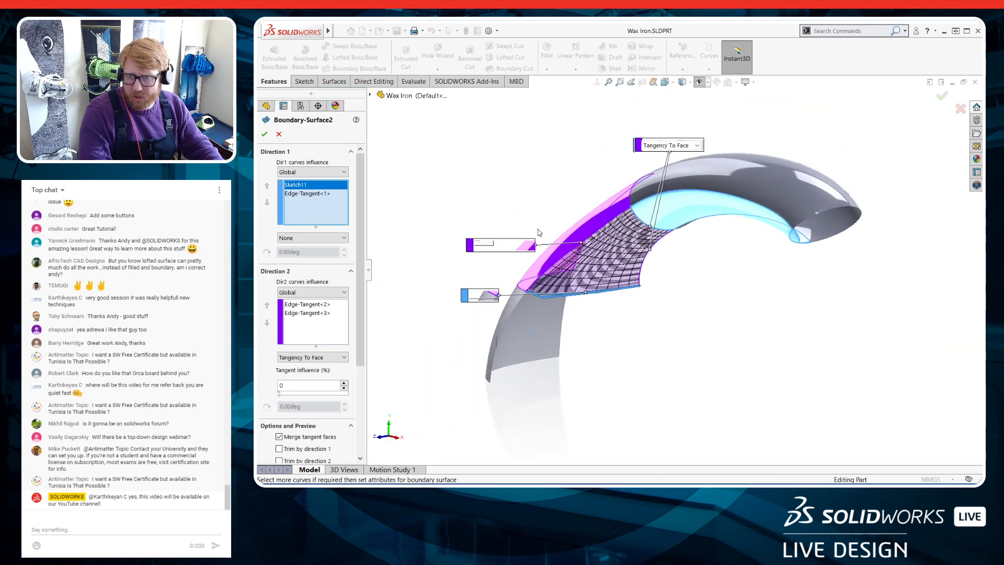
drag(642, 147, 555, 163)
scroll(671, 285, down, 2)
middle_drag(617, 311, 598, 419)
scroll(562, 262, down, 1)
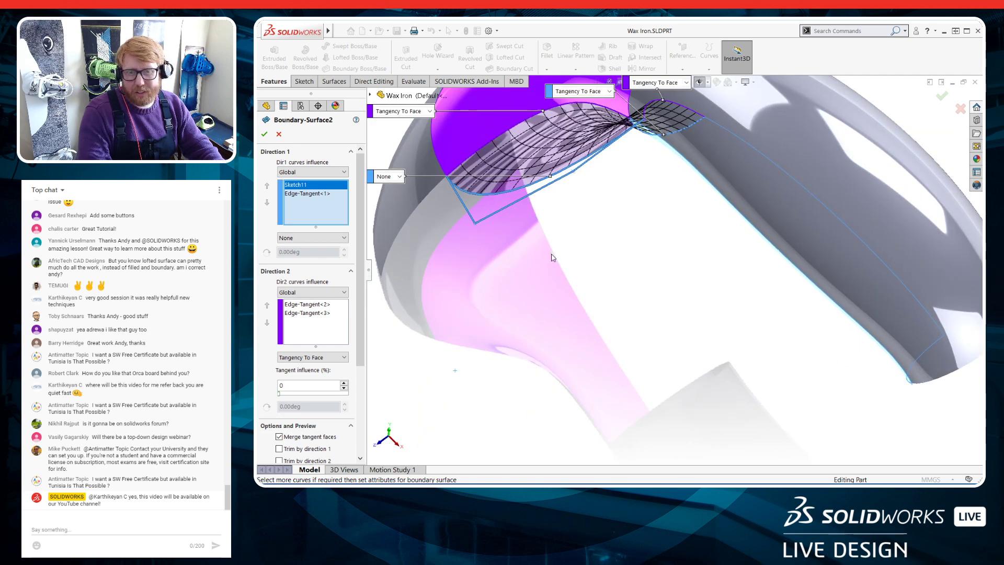
middle_drag(553, 252, 552, 277)
scroll(535, 203, up, 2)
scroll(535, 202, down, 4)
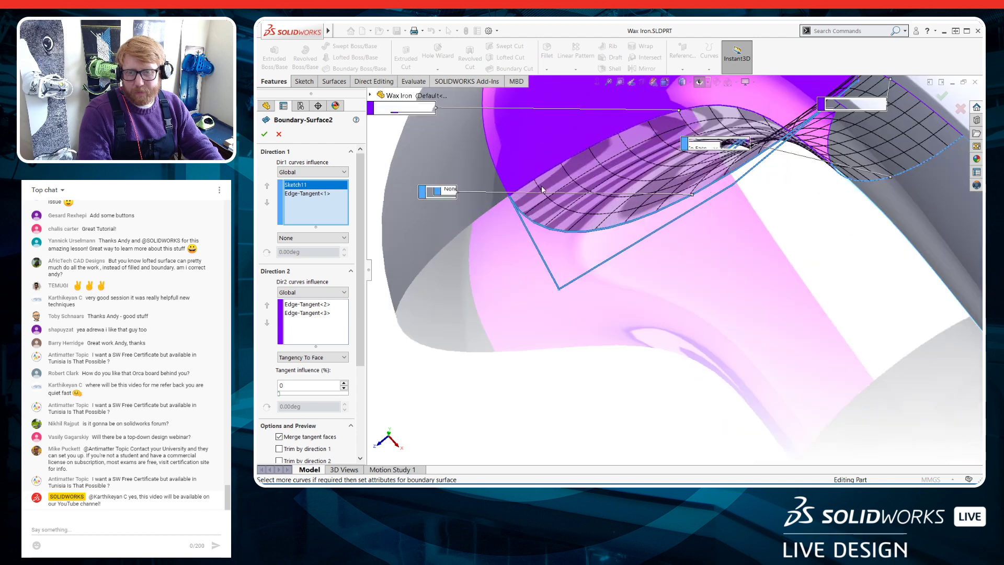
scroll(581, 245, up, 2)
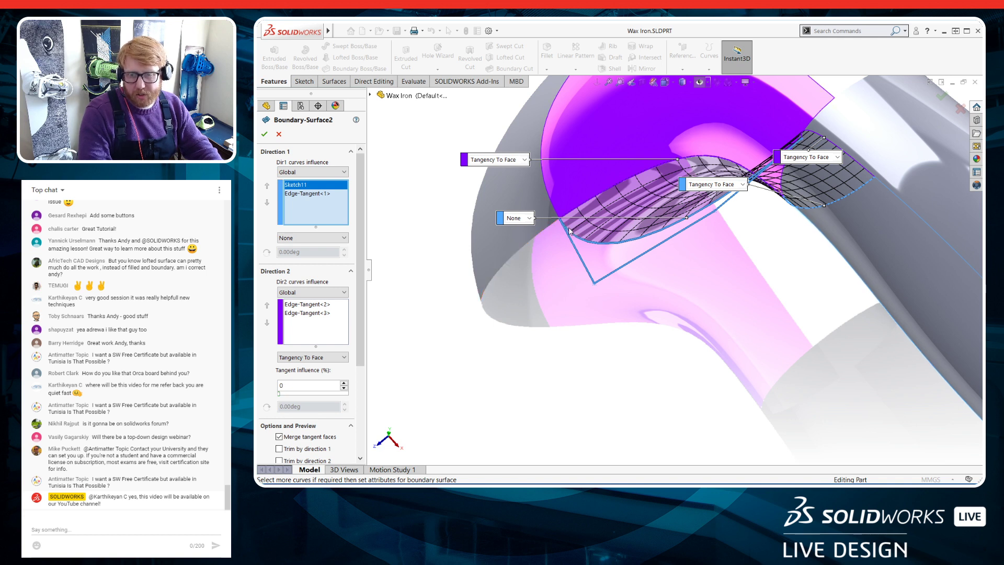
Review the first direction's edge tangency and the curvature display options, then close the boundary surface definition
click(316, 194)
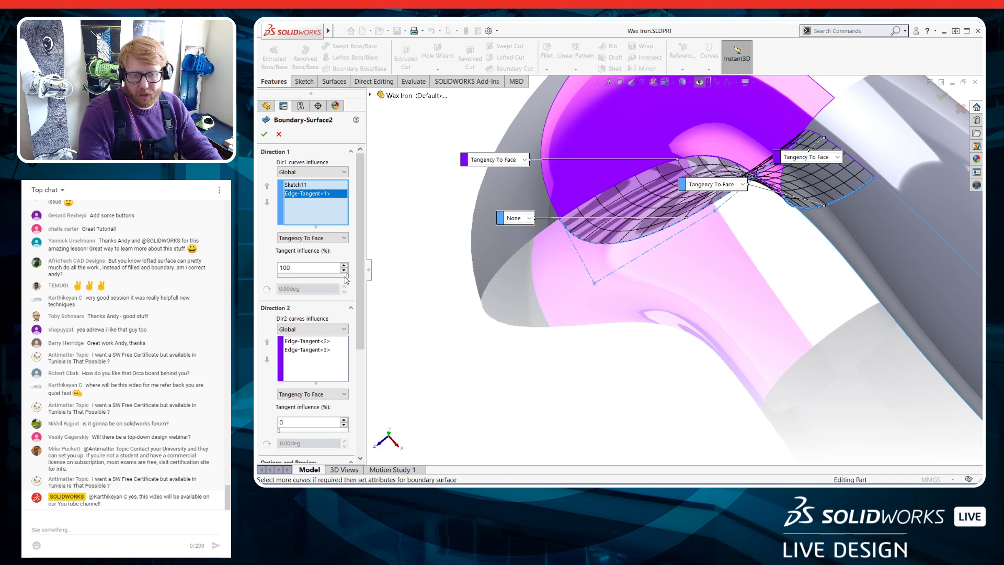
middle_drag(460, 357, 480, 269)
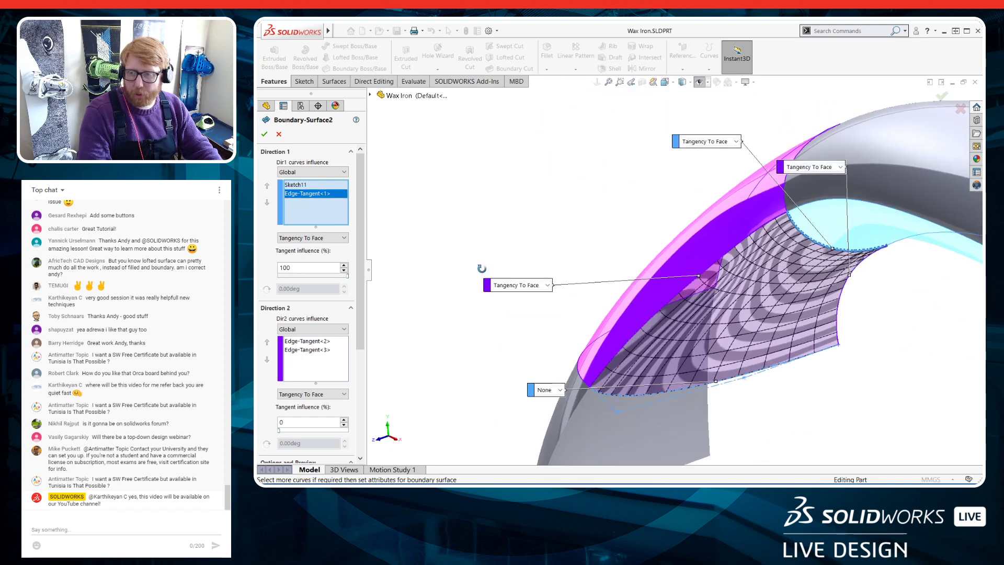
middle_drag(718, 348, 831, 207)
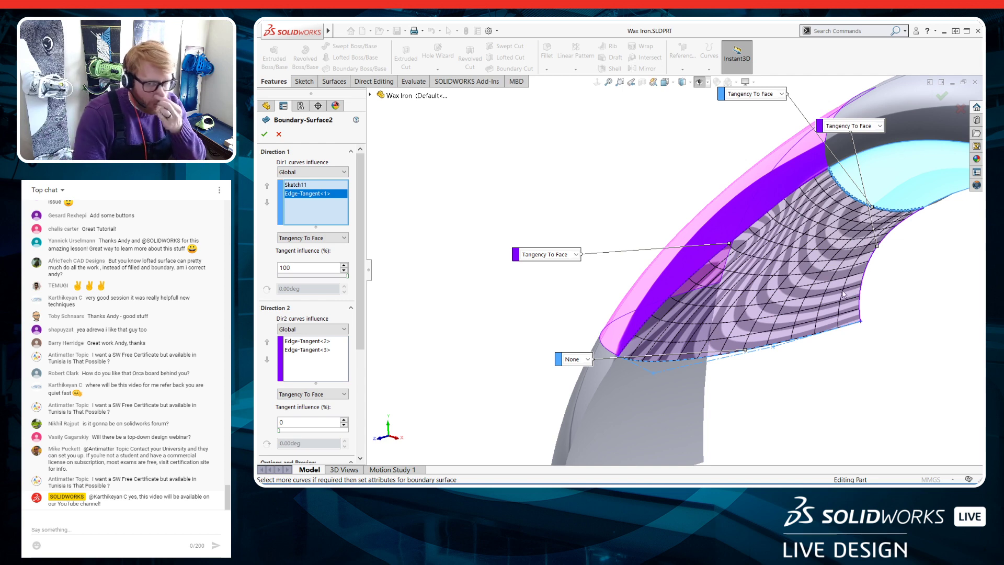
scroll(362, 418, down, 5)
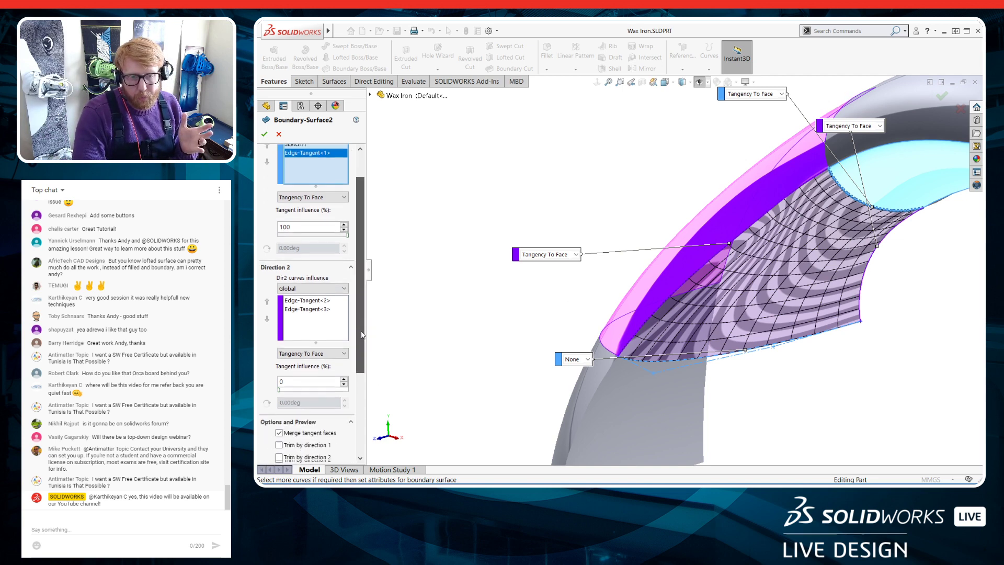
middle_drag(746, 369, 744, 388)
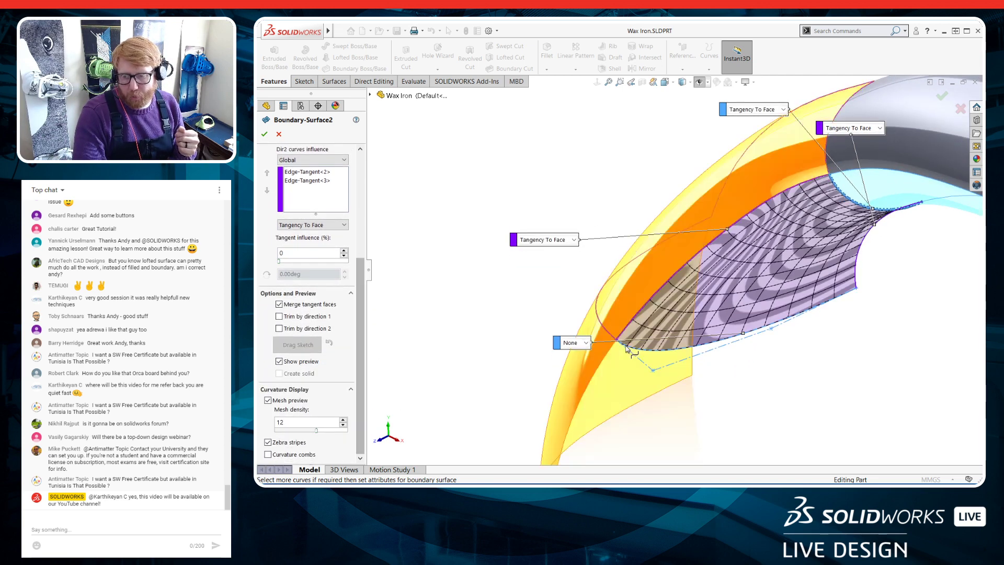
click(264, 132)
middle_drag(847, 292, 858, 274)
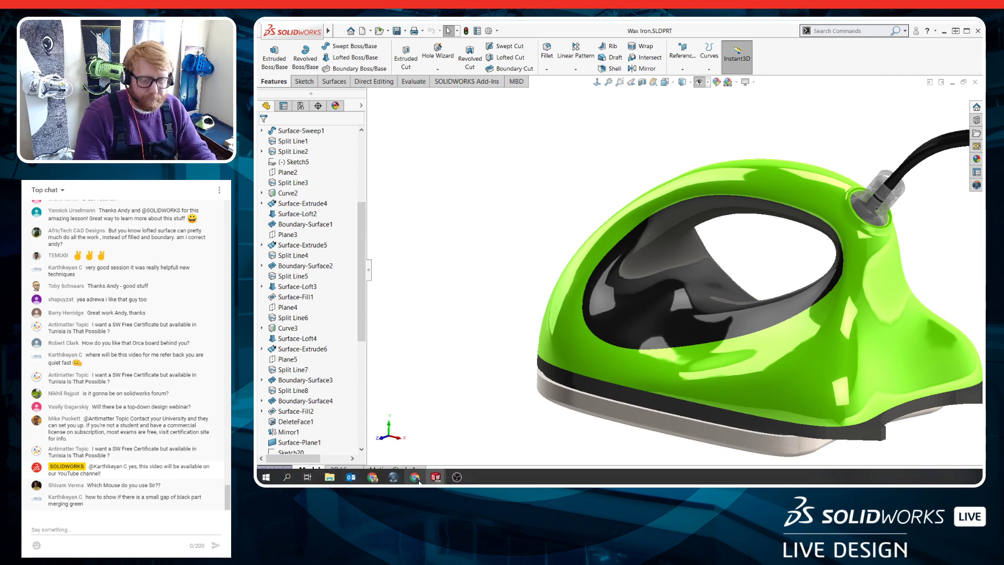
Switch back to Part1 and open Sketch9, the profile of Boundary-Surface2, for editing
mouse_move(436, 477)
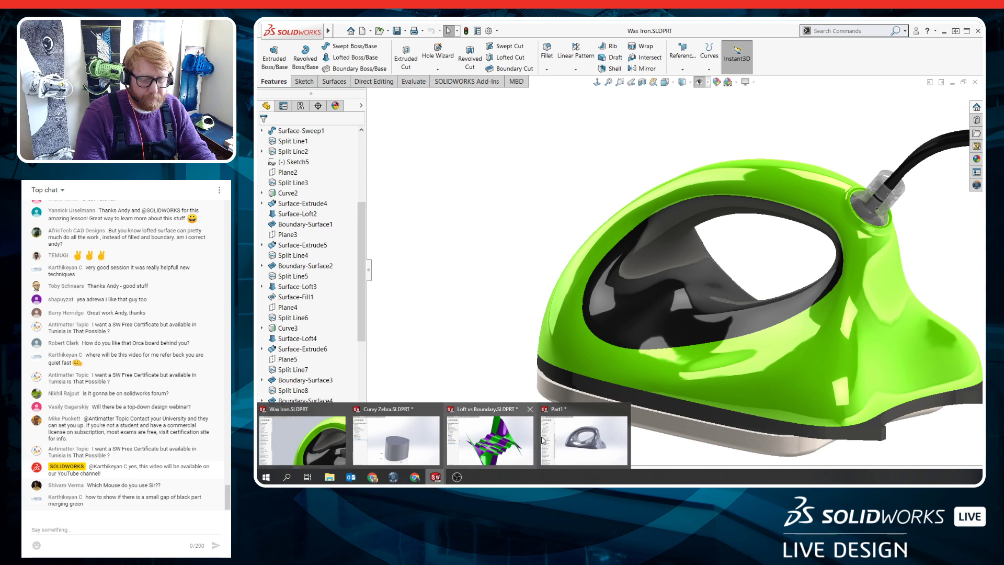
click(585, 441)
scroll(647, 311, down, 1)
middle_drag(647, 311, 596, 299)
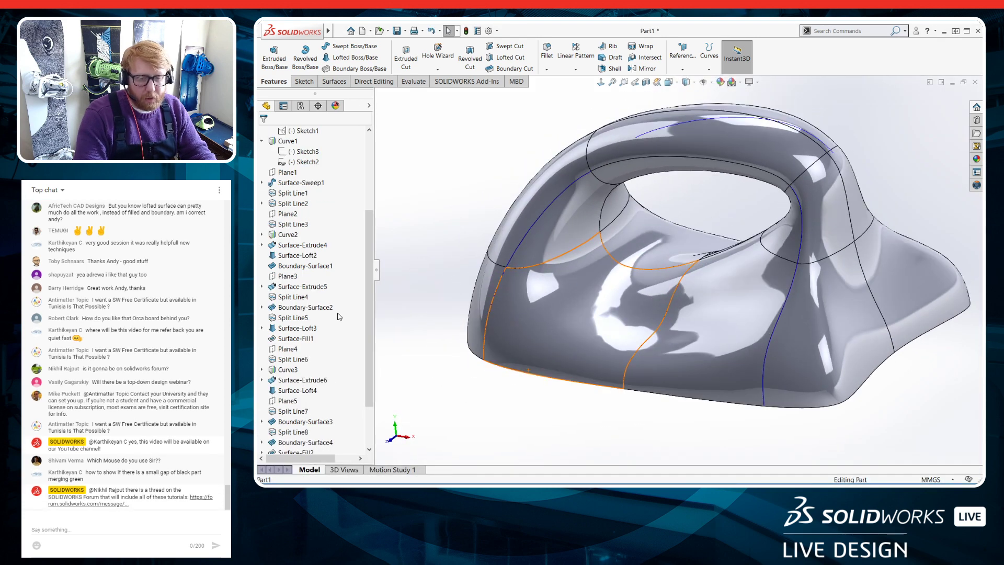
scroll(314, 340, down, 2)
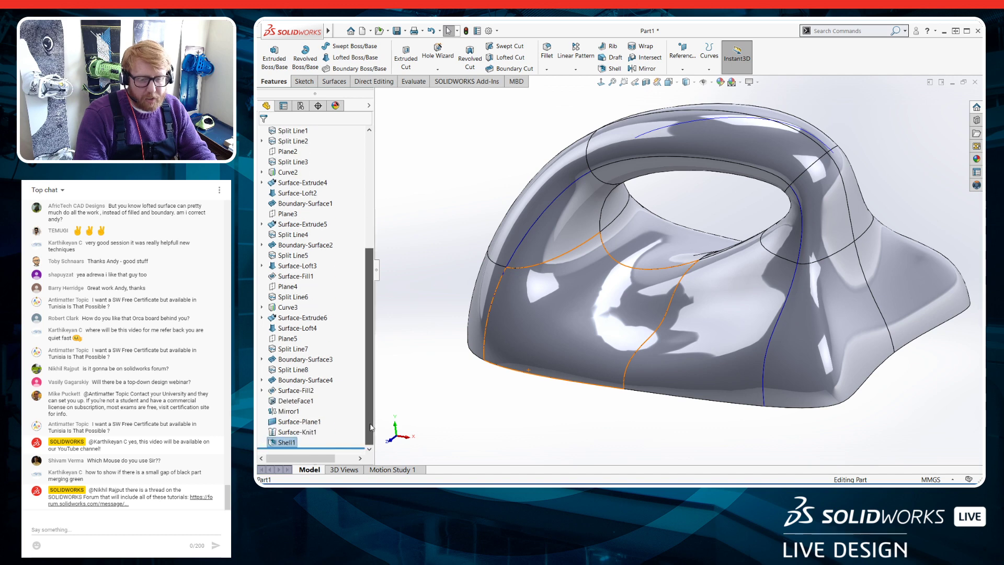
click(302, 276)
click(293, 245)
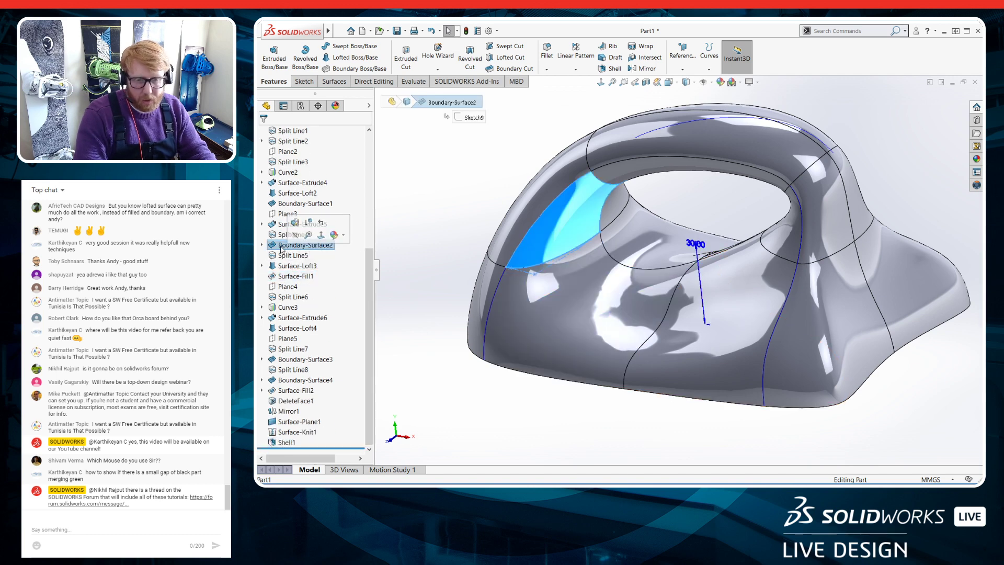
click(299, 229)
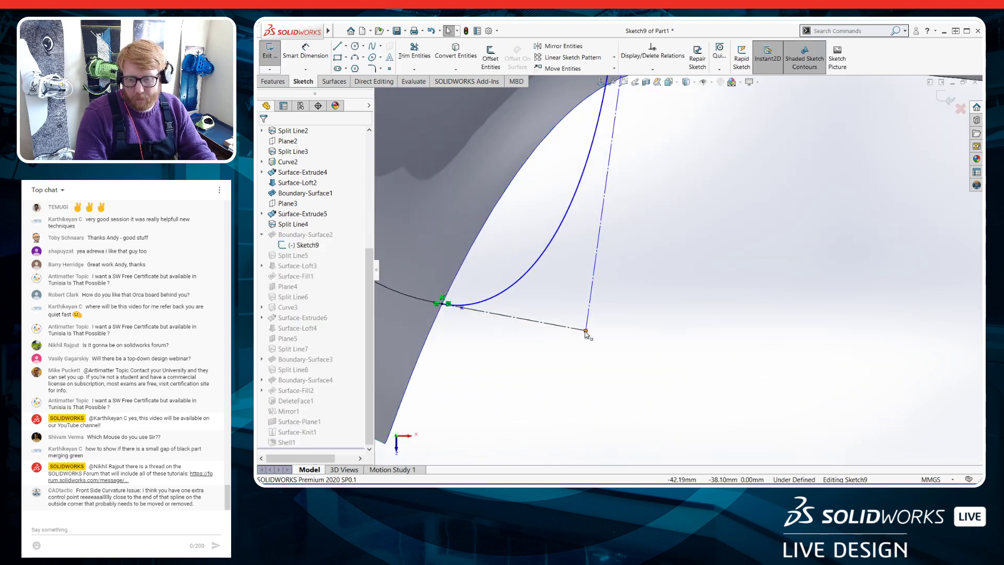
Reshape the Sketch9 spline by moving the control vertices nearest its two ends farther from the endpoints, and rebuild the model
click(586, 330)
drag(464, 308, 493, 314)
scroll(686, 247, up, 5)
scroll(687, 249, down, 2)
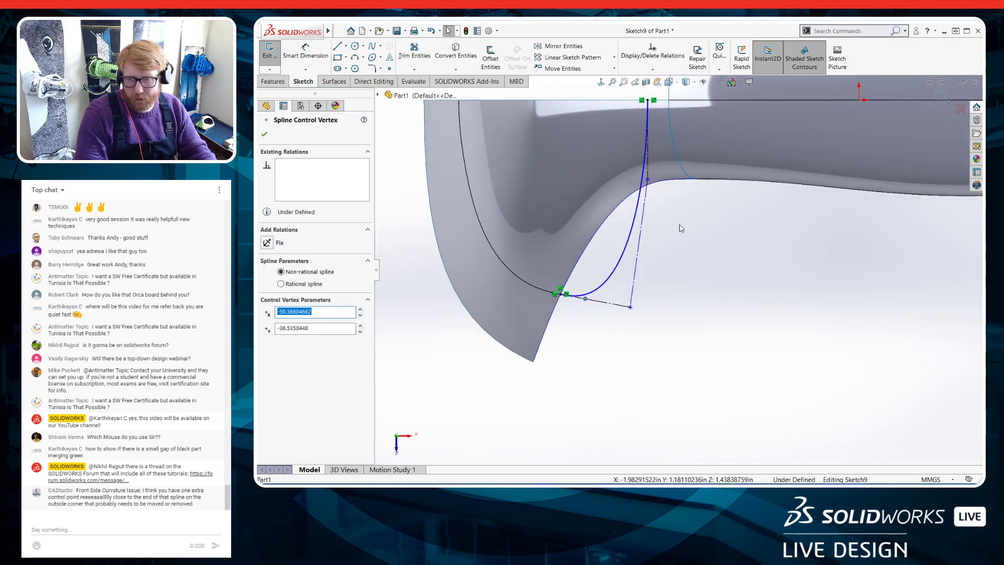
drag(649, 176, 657, 206)
scroll(694, 272, up, 2)
click(270, 53)
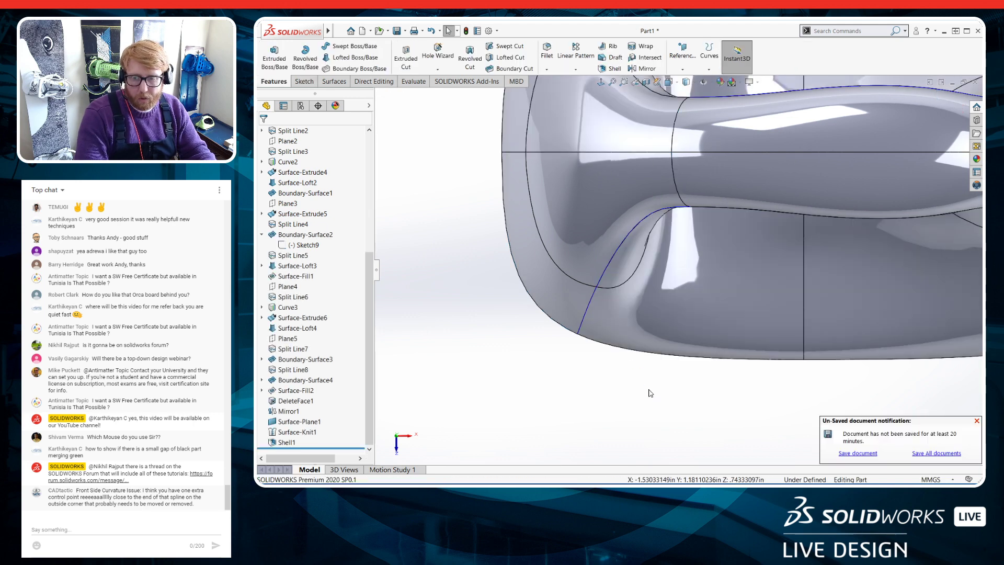
Display horizontal zebra stripes on the model, facing the front corner of the handle
scroll(653, 403, up, 3)
middle_drag(683, 391, 717, 230)
scroll(714, 200, down, 3)
scroll(714, 201, down, 2)
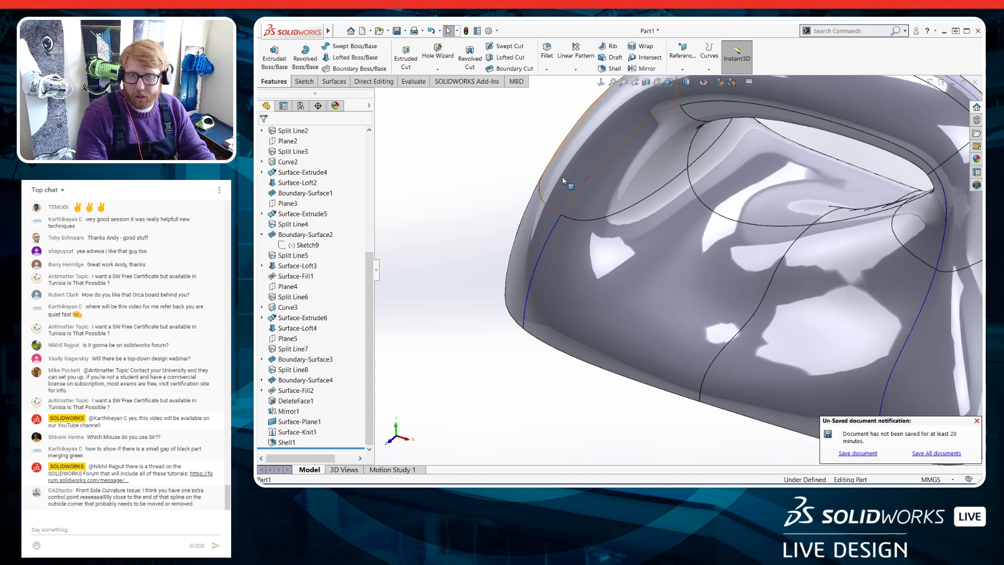
click(413, 81)
click(662, 58)
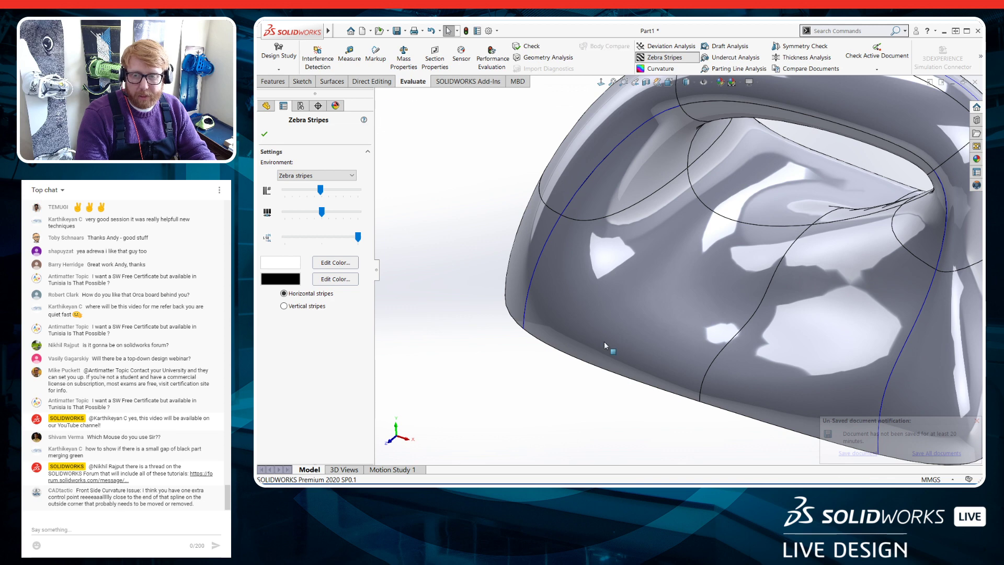
key(Return)
Examine the zebra stripe continuity along the Sketch9 seam between Boundary-Surface2 and Surface-Fill1
middle_drag(601, 293, 591, 249)
scroll(590, 243, down, 6)
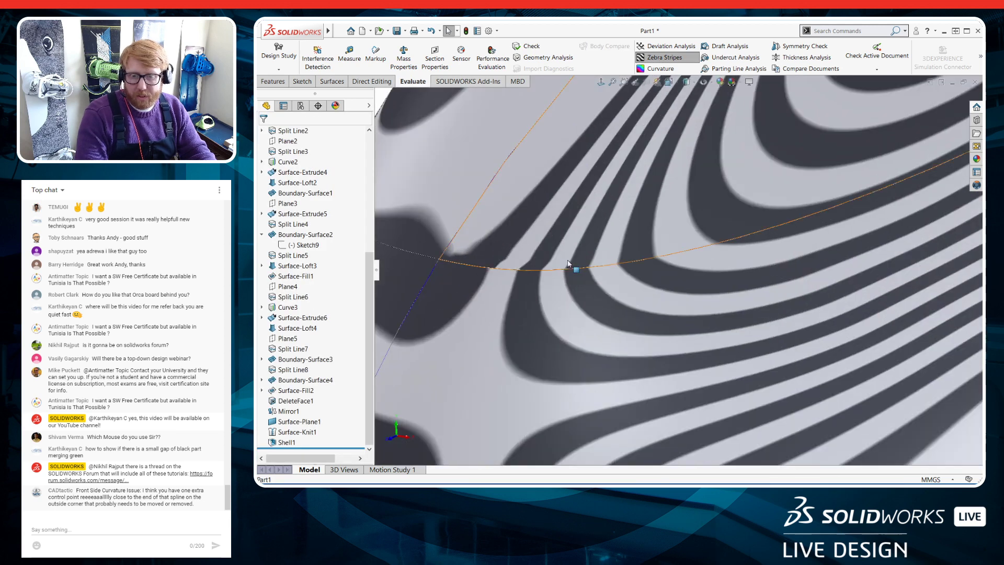
scroll(569, 265, up, 5)
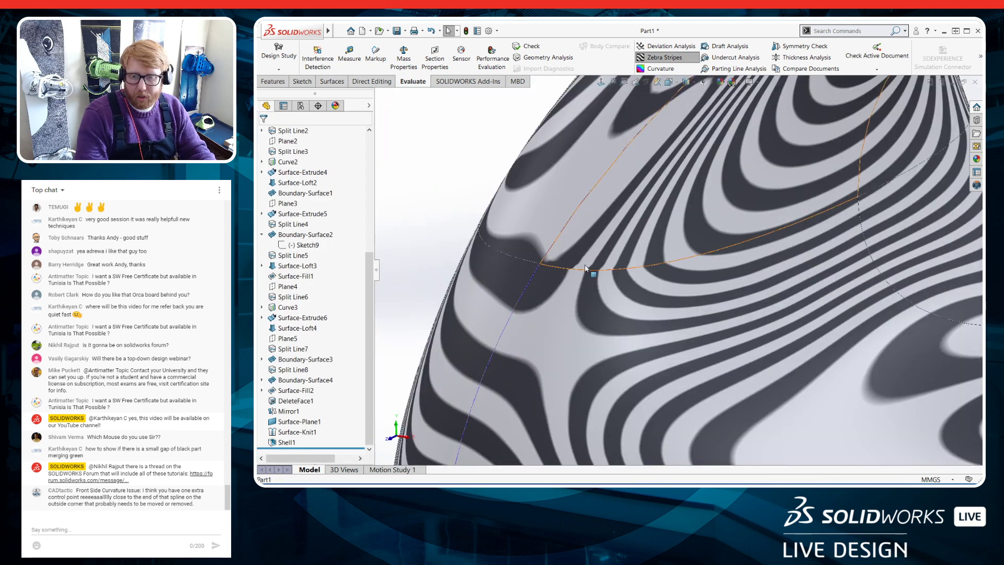
scroll(585, 269, down, 4)
scroll(523, 315, up, 3)
scroll(542, 319, up, 4)
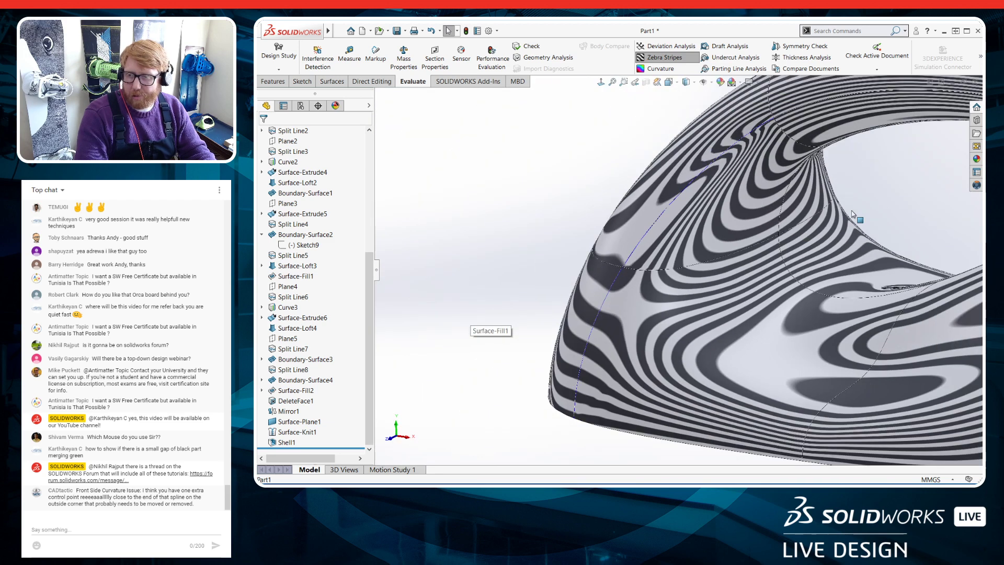
scroll(820, 225, down, 3)
scroll(821, 225, up, 1)
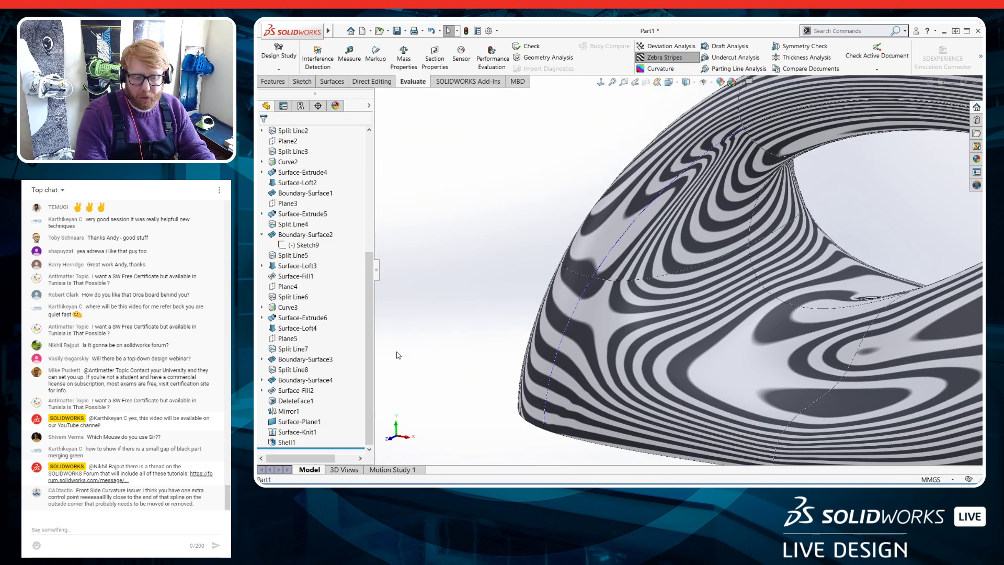
Set the first-direction tangent influence of Boundary-Surface2 to 100% and accept the edit
click(330, 235)
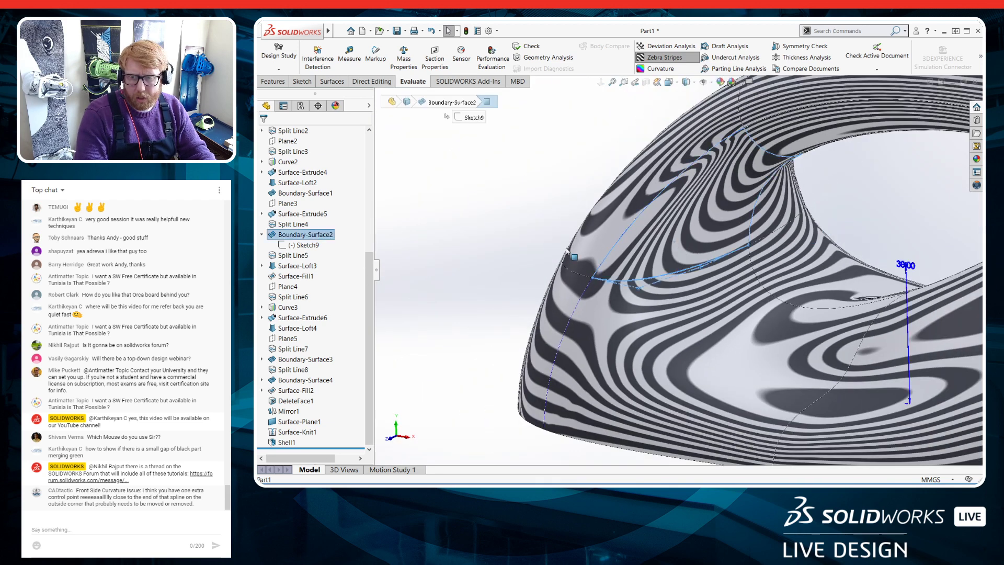
click(317, 217)
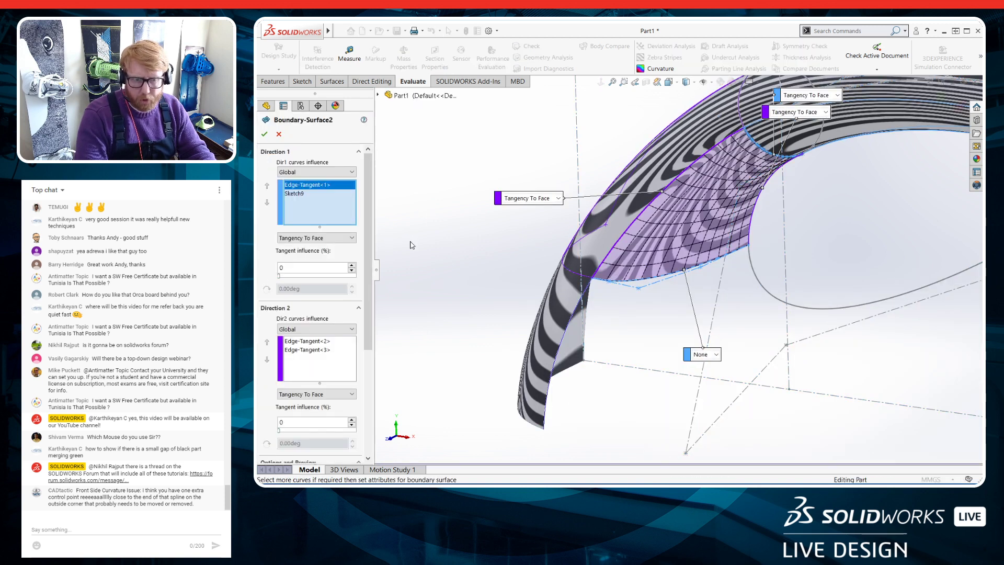
drag(279, 275, 400, 283)
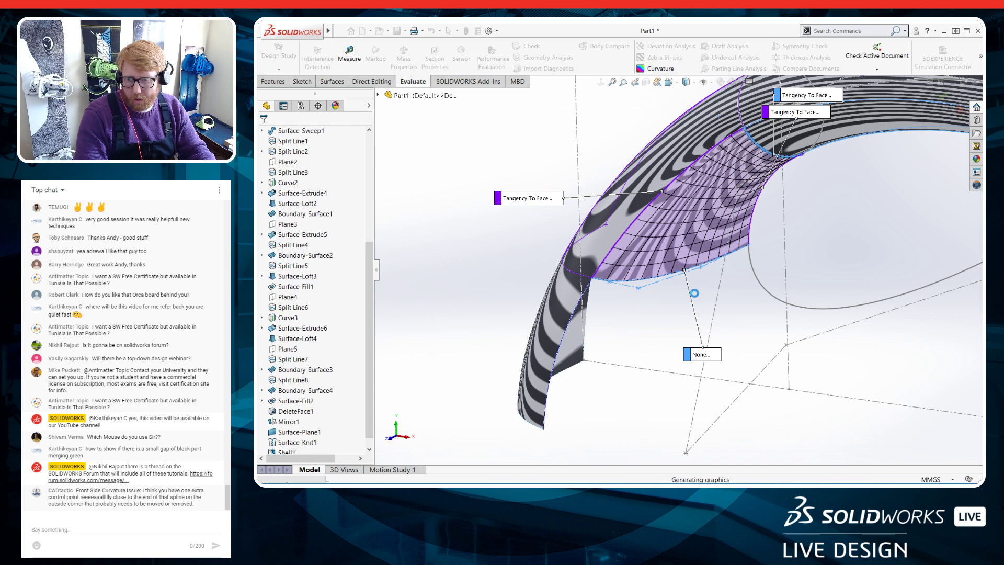
Inspect the zebra stripes where Boundary-Surface2 meets Surface-Fill1 and the front face, and turn the stripes off
scroll(616, 310, down, 4)
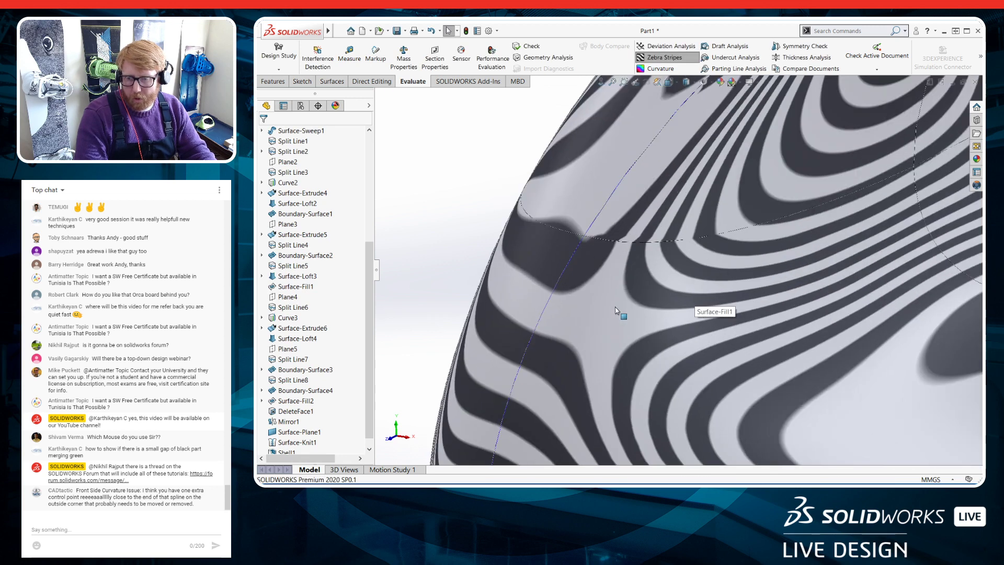
scroll(602, 217, down, 3)
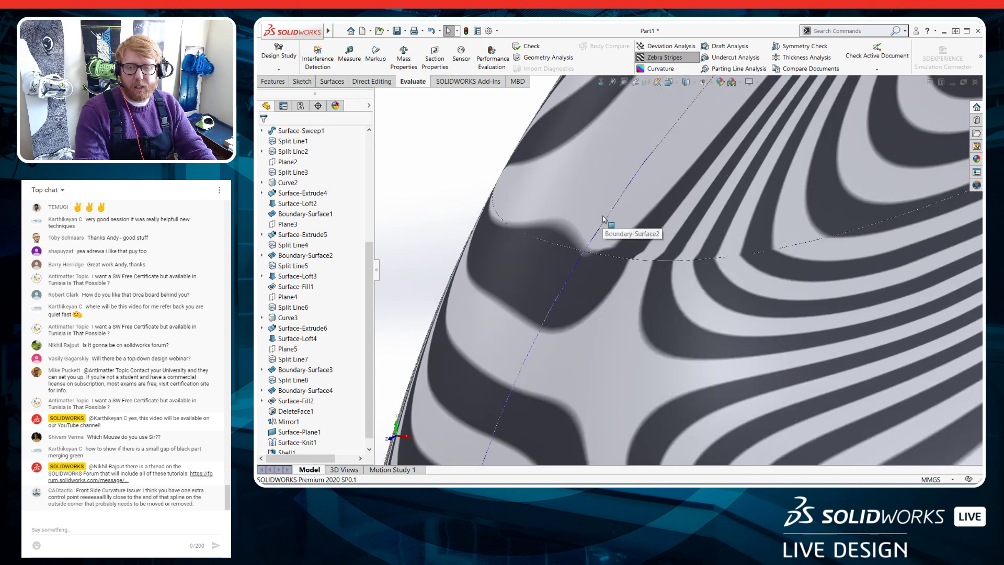
scroll(654, 277, up, 6)
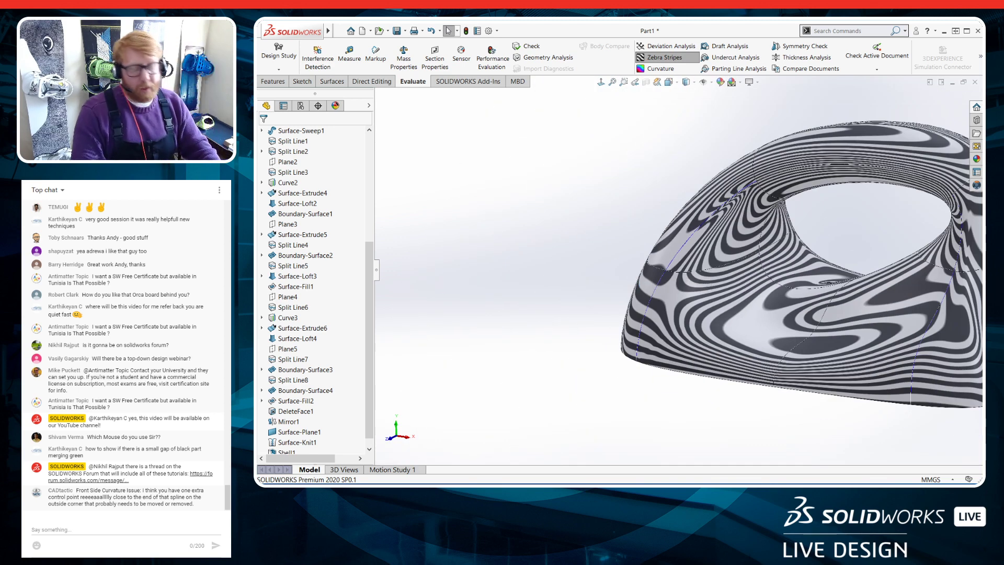
scroll(802, 249, down, 5)
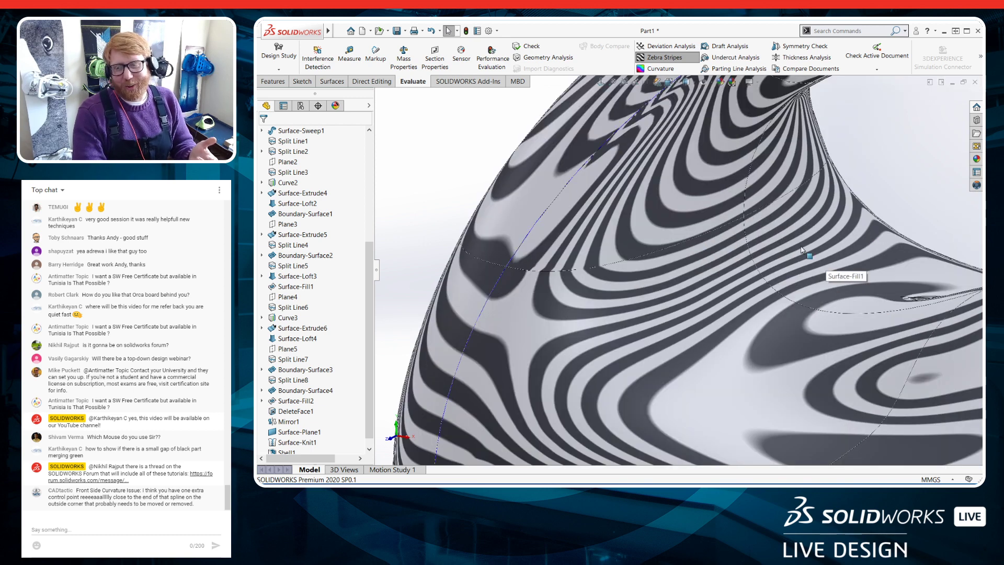
scroll(652, 188, down, 5)
middle_drag(652, 189, 778, 253)
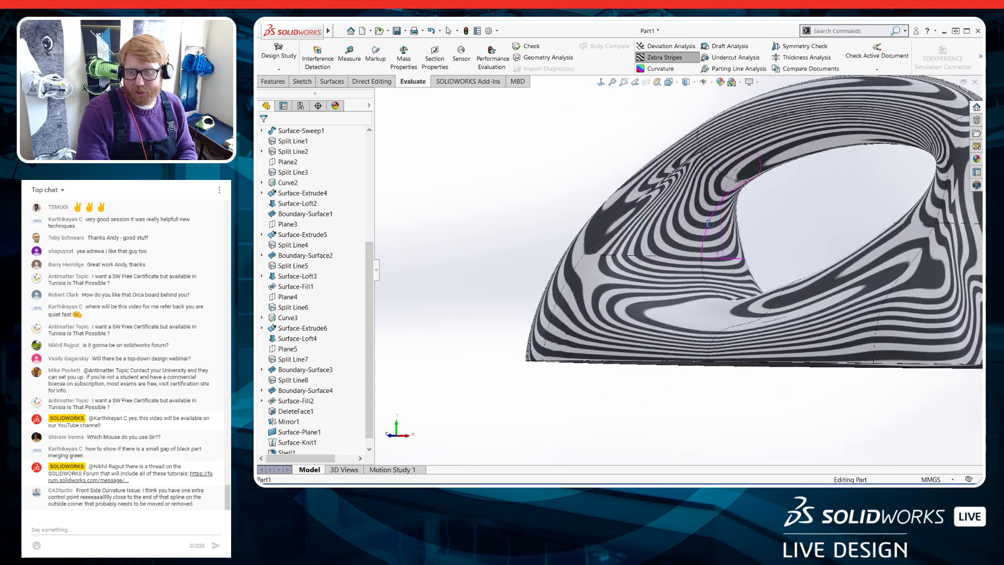
click(661, 57)
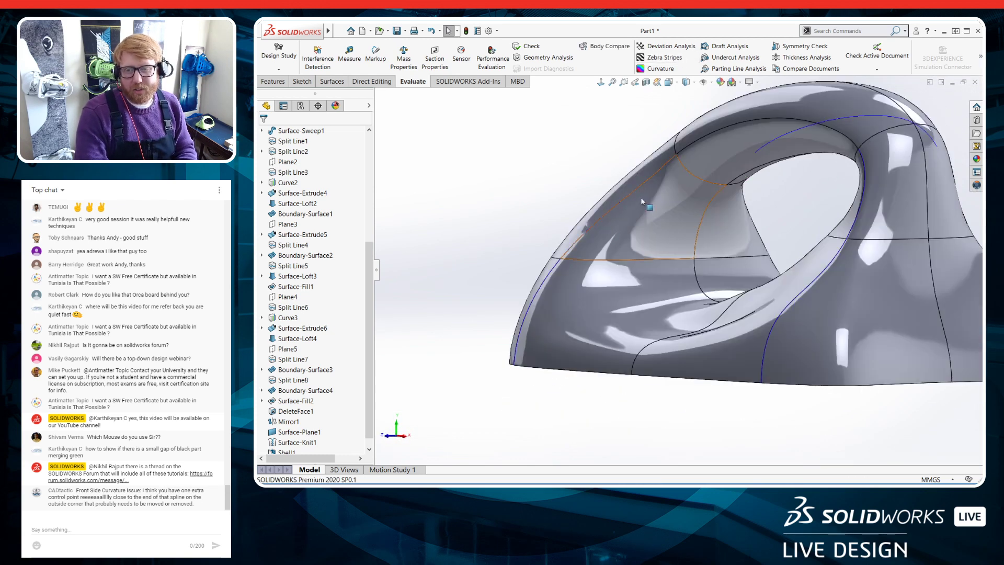
Examine the split faces along the front and top of the handle, selecting the Split Line4 and Split Line2 faces
middle_drag(632, 235, 636, 153)
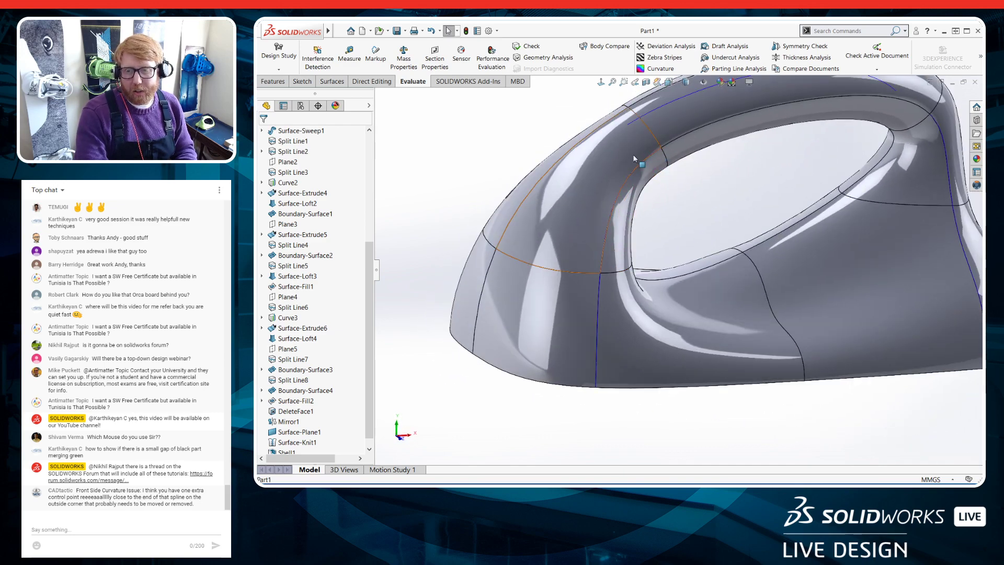
click(633, 155)
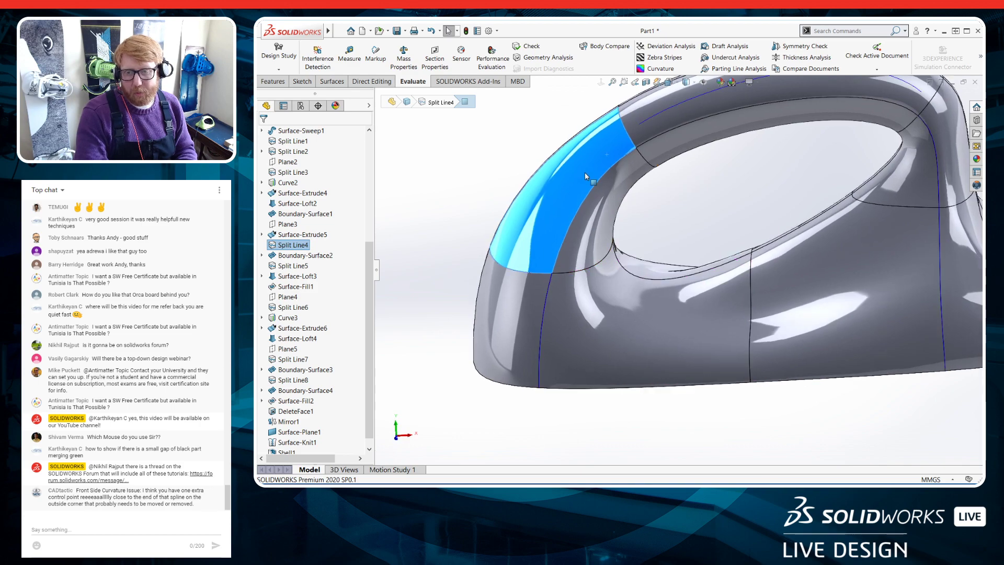
middle_drag(647, 204, 716, 232)
scroll(654, 150, down, 5)
scroll(717, 229, up, 4)
click(628, 228)
click(638, 197)
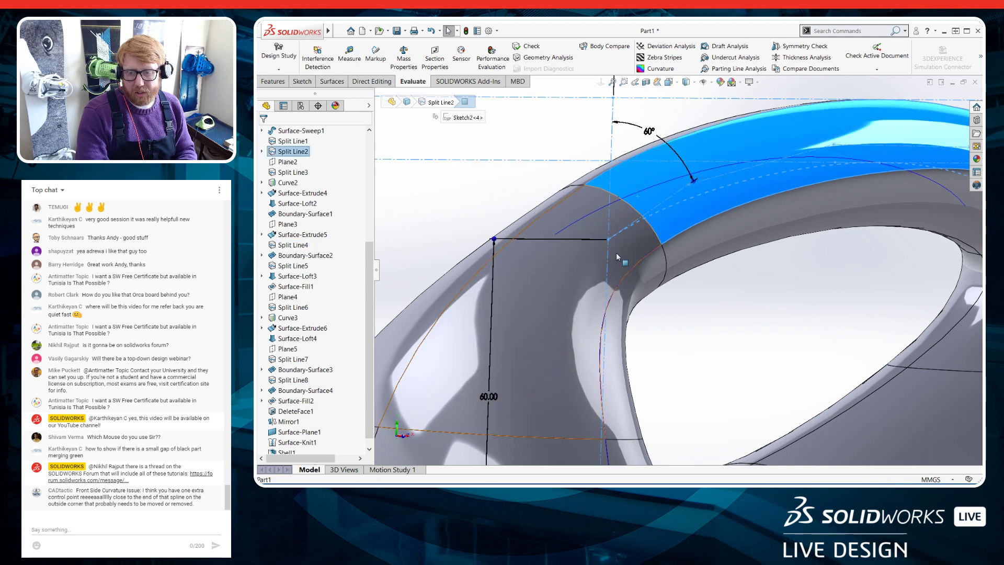
click(616, 253)
scroll(659, 316, up, 5)
middle_drag(723, 321, 753, 336)
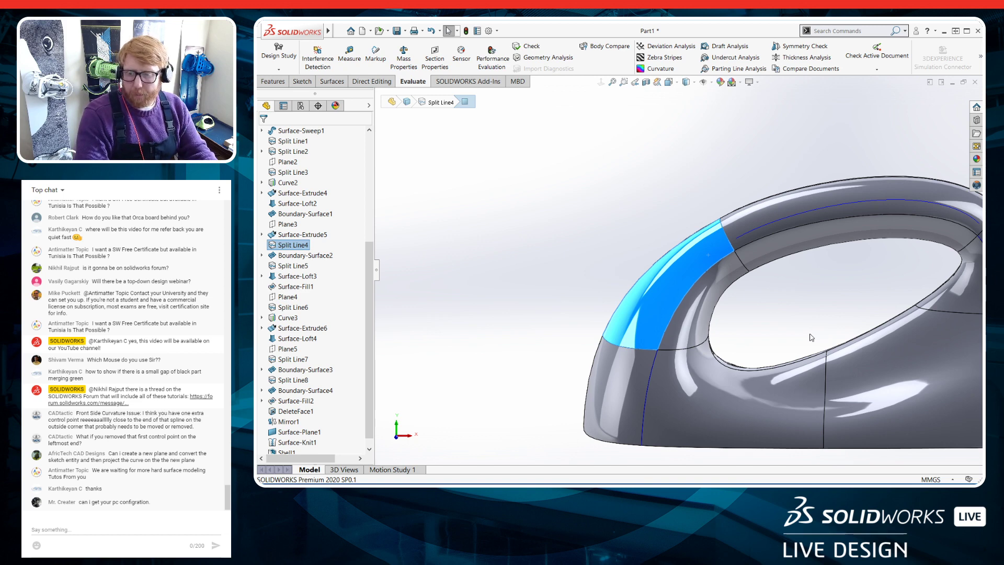
Review Boundary-Surface2's mesh preview and tangency to the neighbouring handle faces, and close its definition without changing the settings
scroll(728, 301, down, 3)
middle_drag(728, 301, 654, 315)
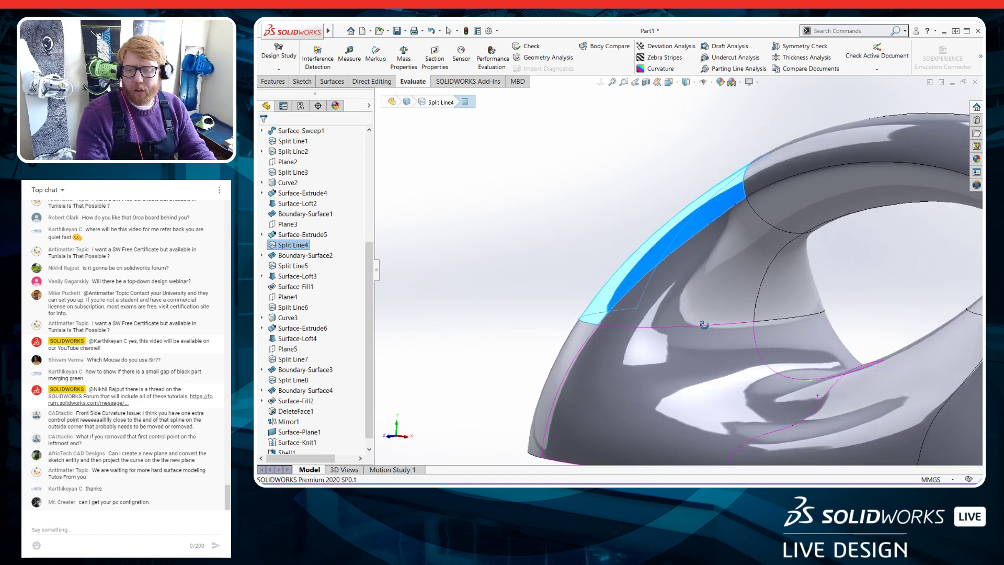
click(654, 318)
scroll(654, 316, up, 5)
scroll(575, 293, down, 6)
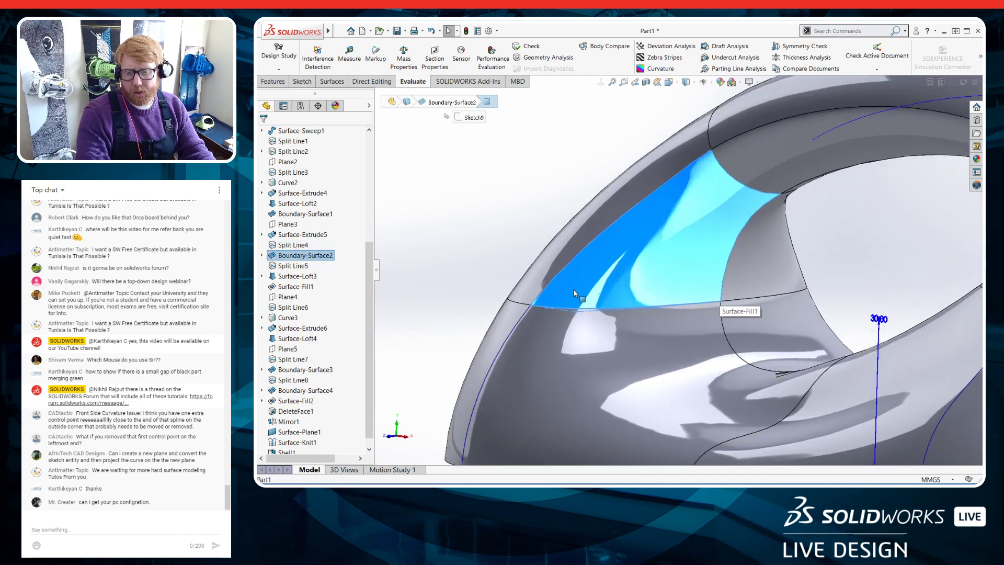
scroll(605, 305, up, 2)
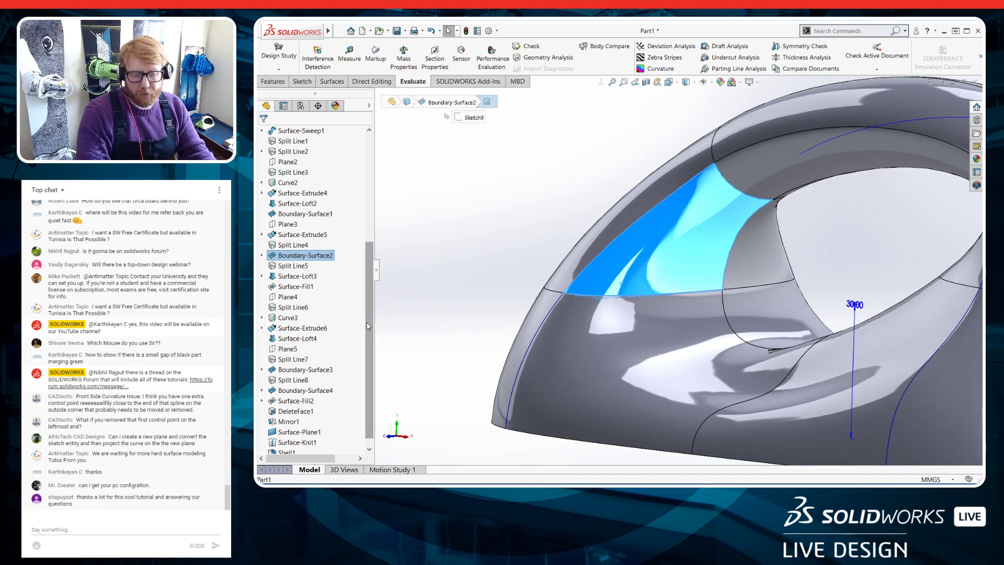
scroll(353, 426, down, 1)
right_click(297, 246)
click(305, 222)
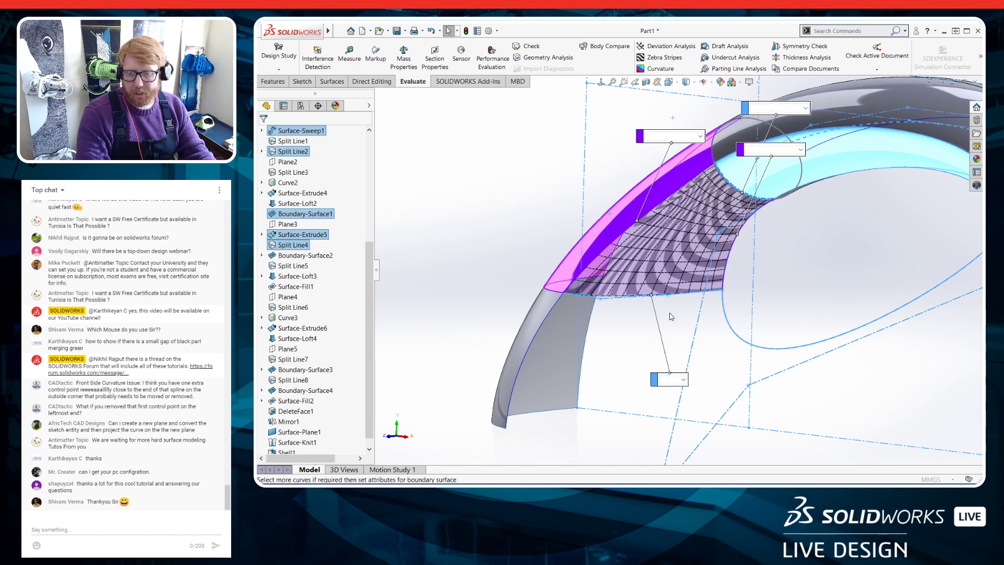
scroll(671, 316, down, 3)
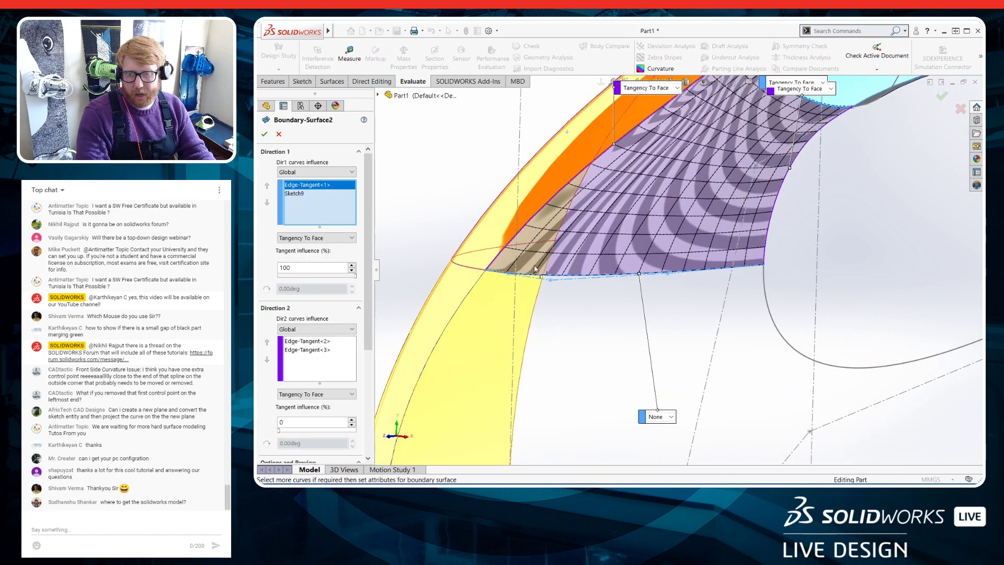
scroll(658, 261, down, 3)
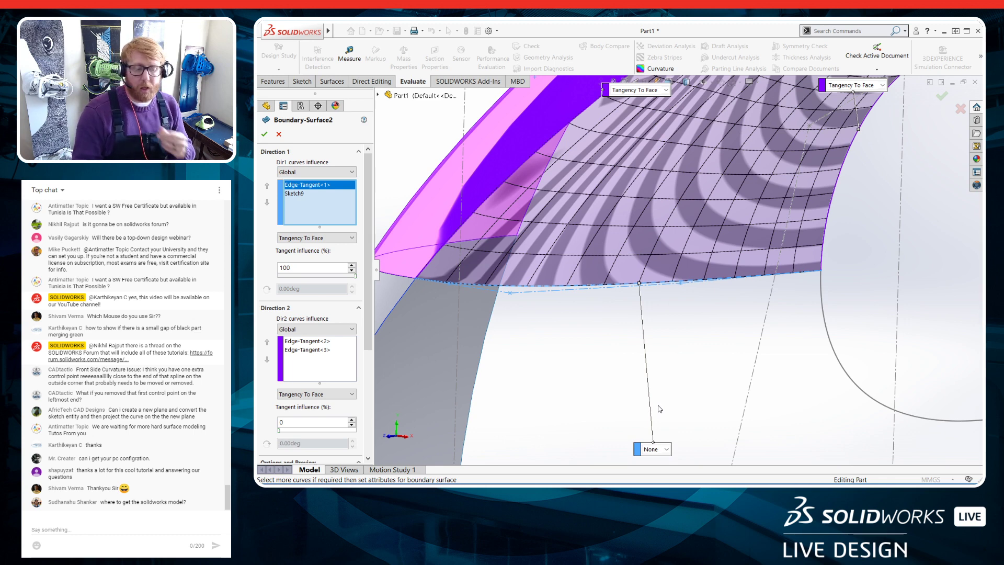
scroll(657, 408, up, 5)
middle_drag(602, 361, 674, 259)
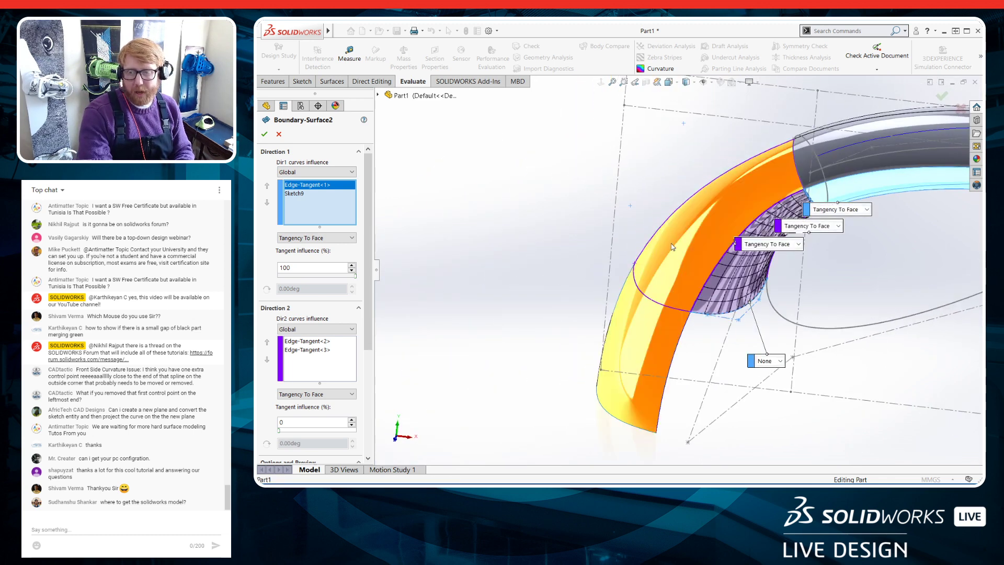
click(264, 133)
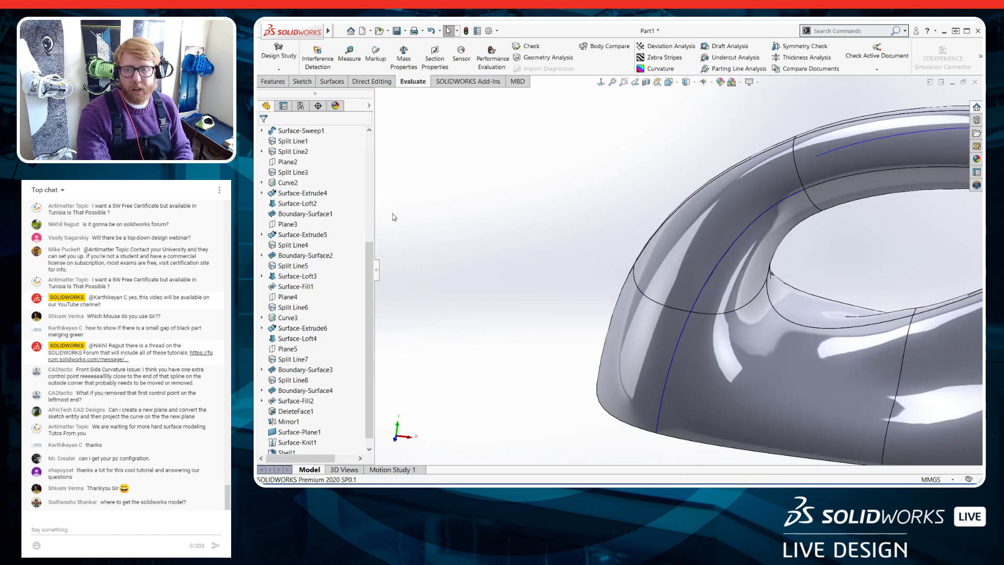
scroll(816, 265, up, 3)
middle_drag(816, 265, 874, 272)
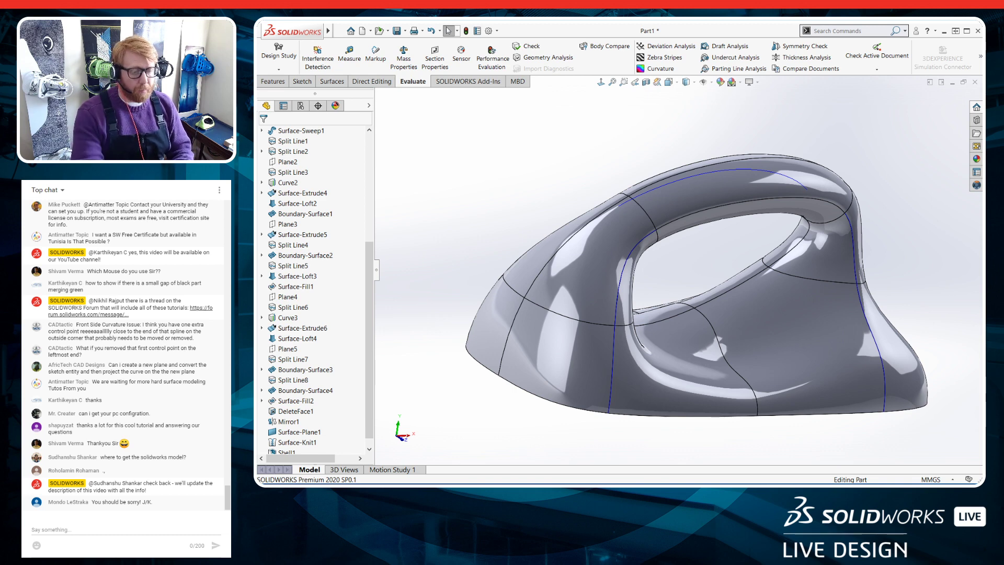
middle_drag(702, 261, 651, 211)
scroll(659, 199, down, 1)
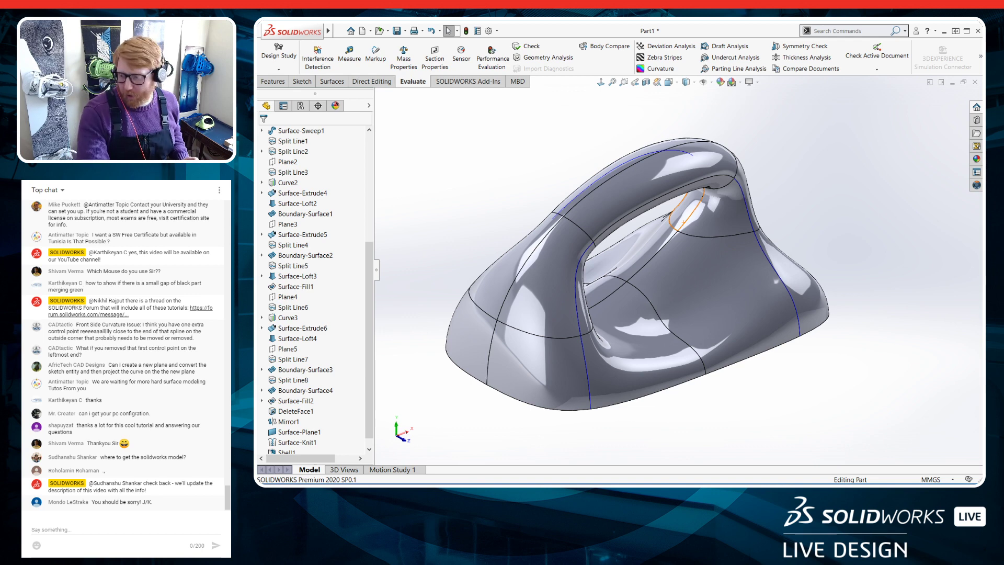
mouse_move(965, 481)
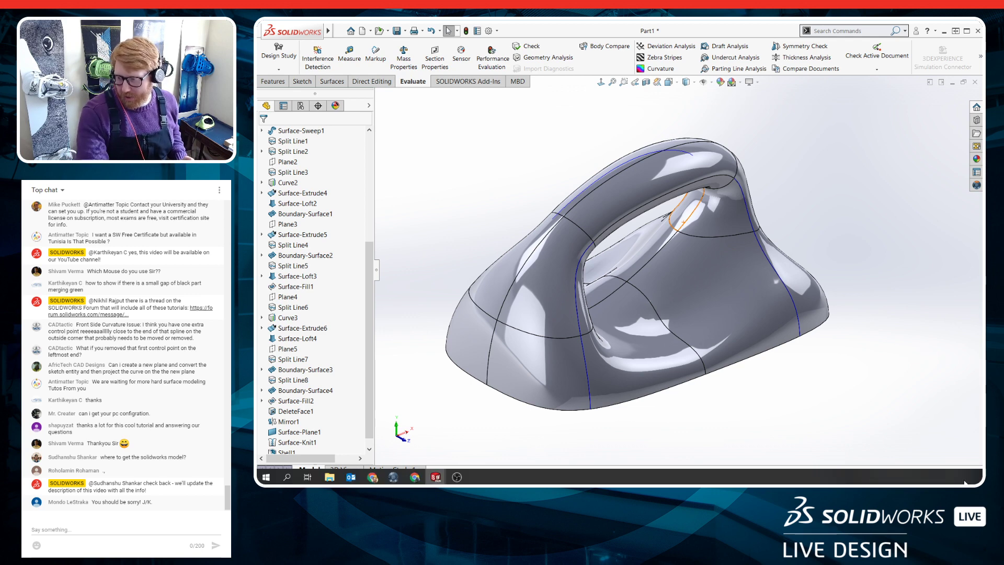